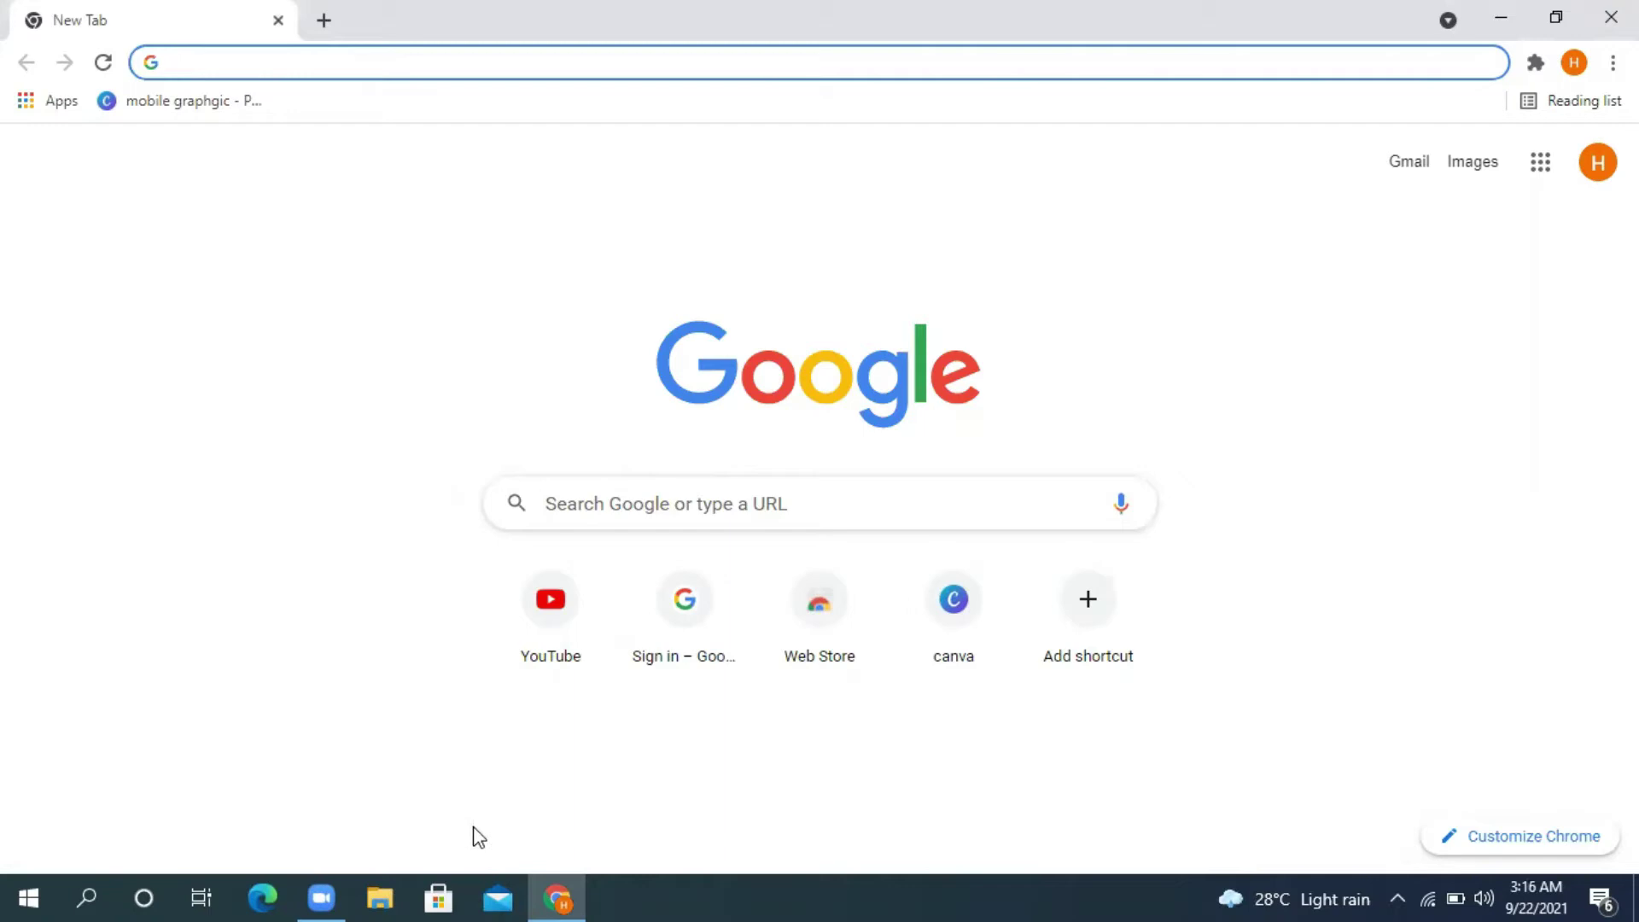
# Step: Open the canva.com website in the browser
pyautogui.write('canv')
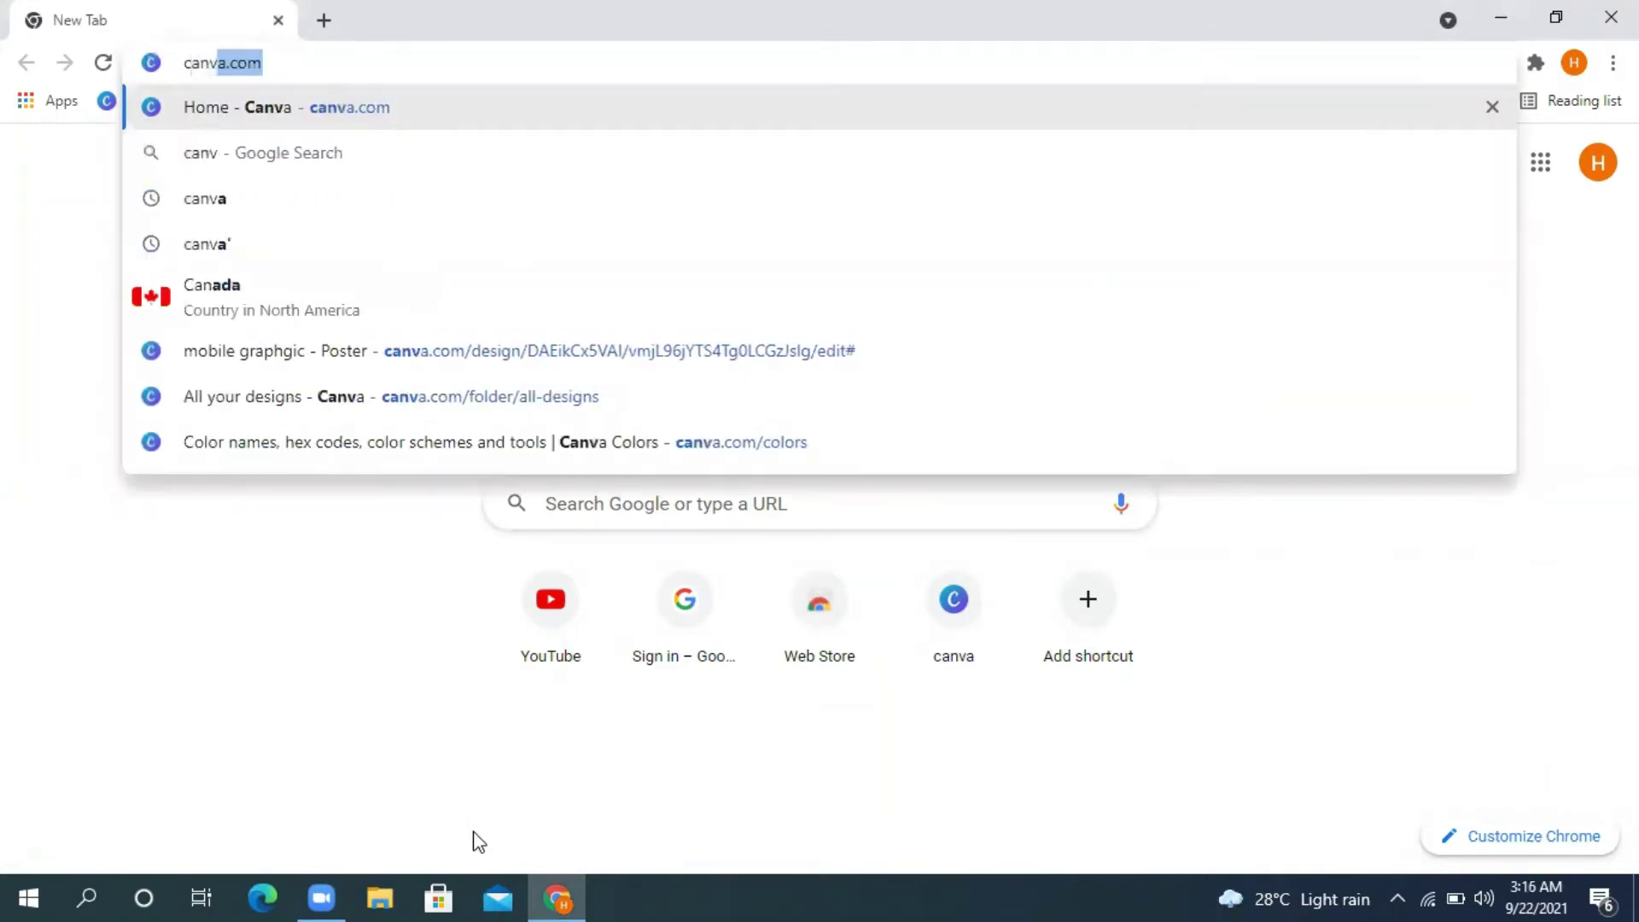
pyautogui.write('a')
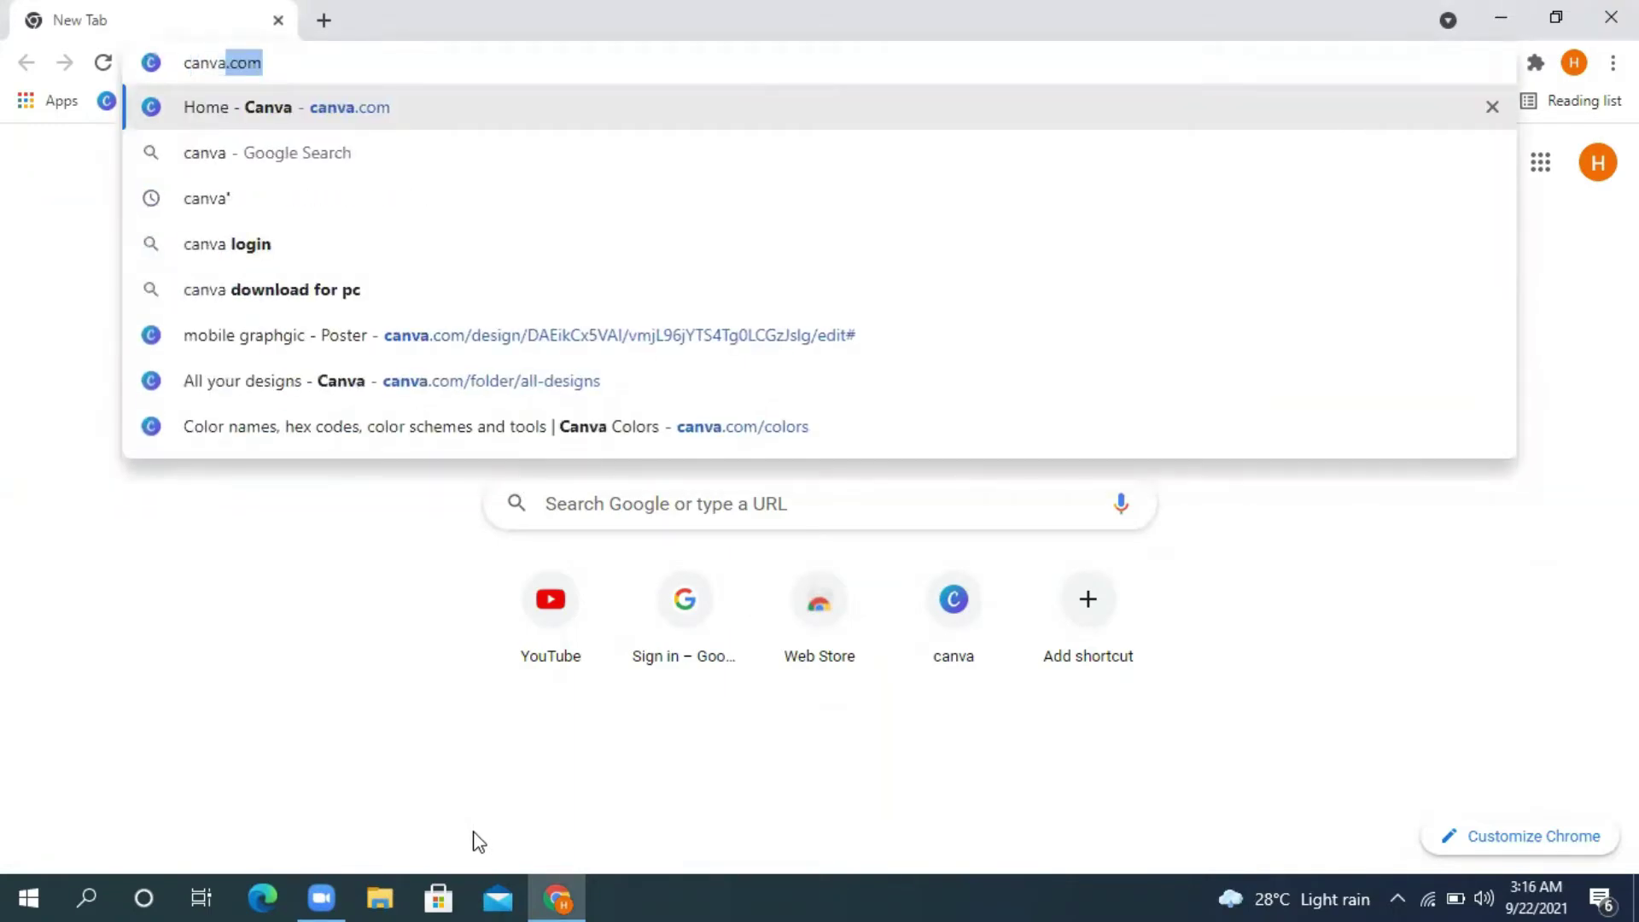
pyautogui.write('.coo')
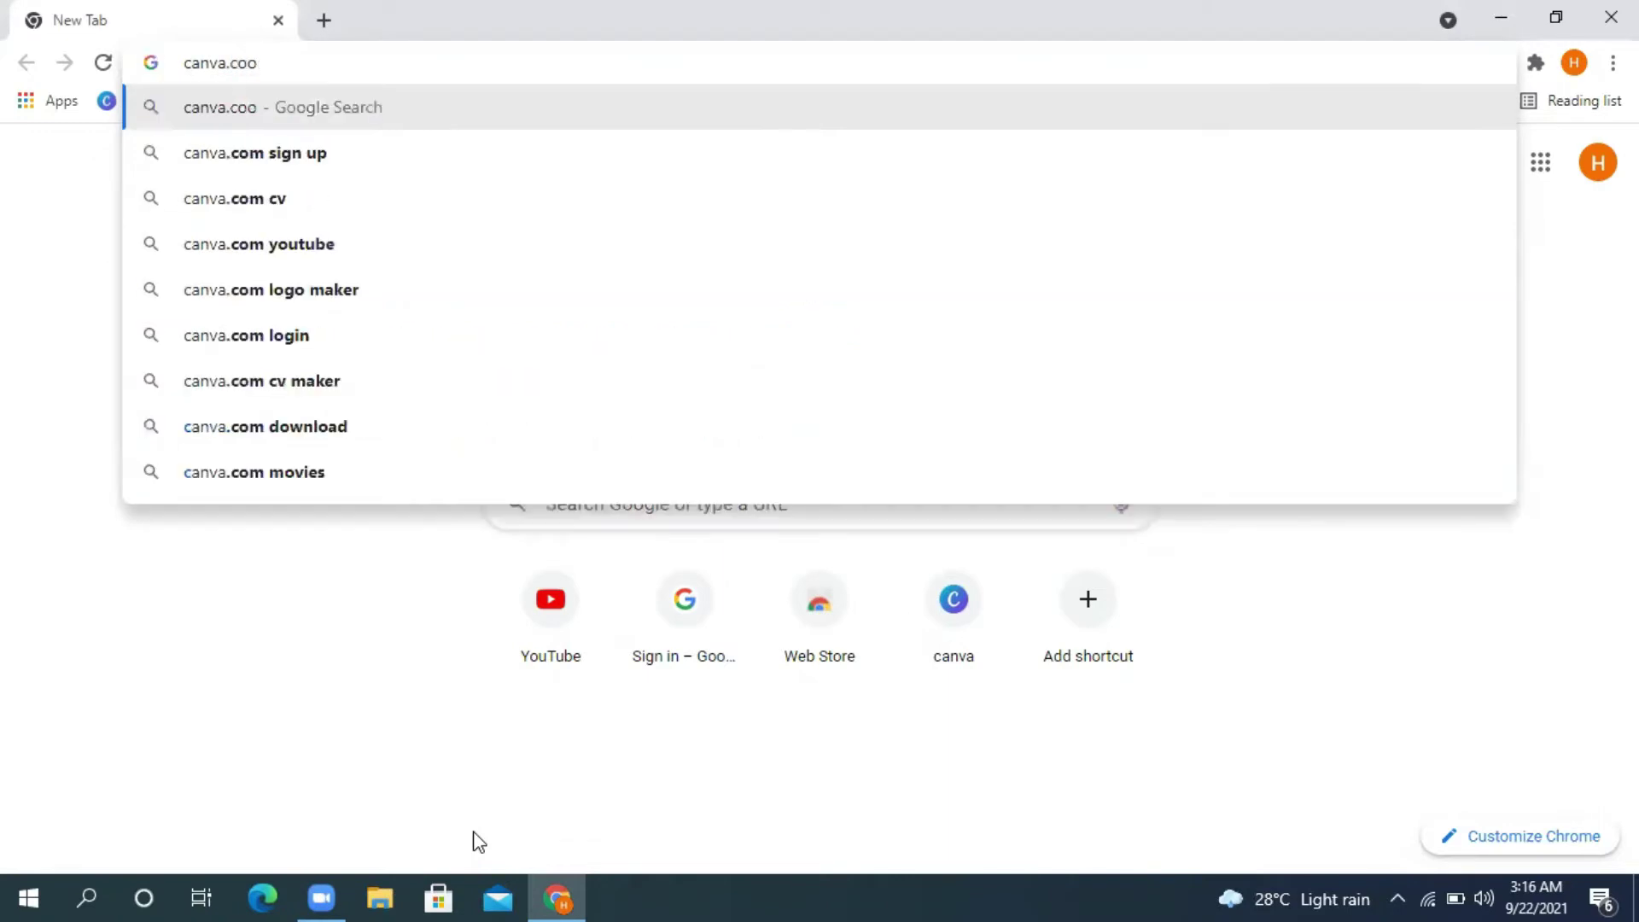
pyautogui.press('BackSpace')
pyautogui.write('m')
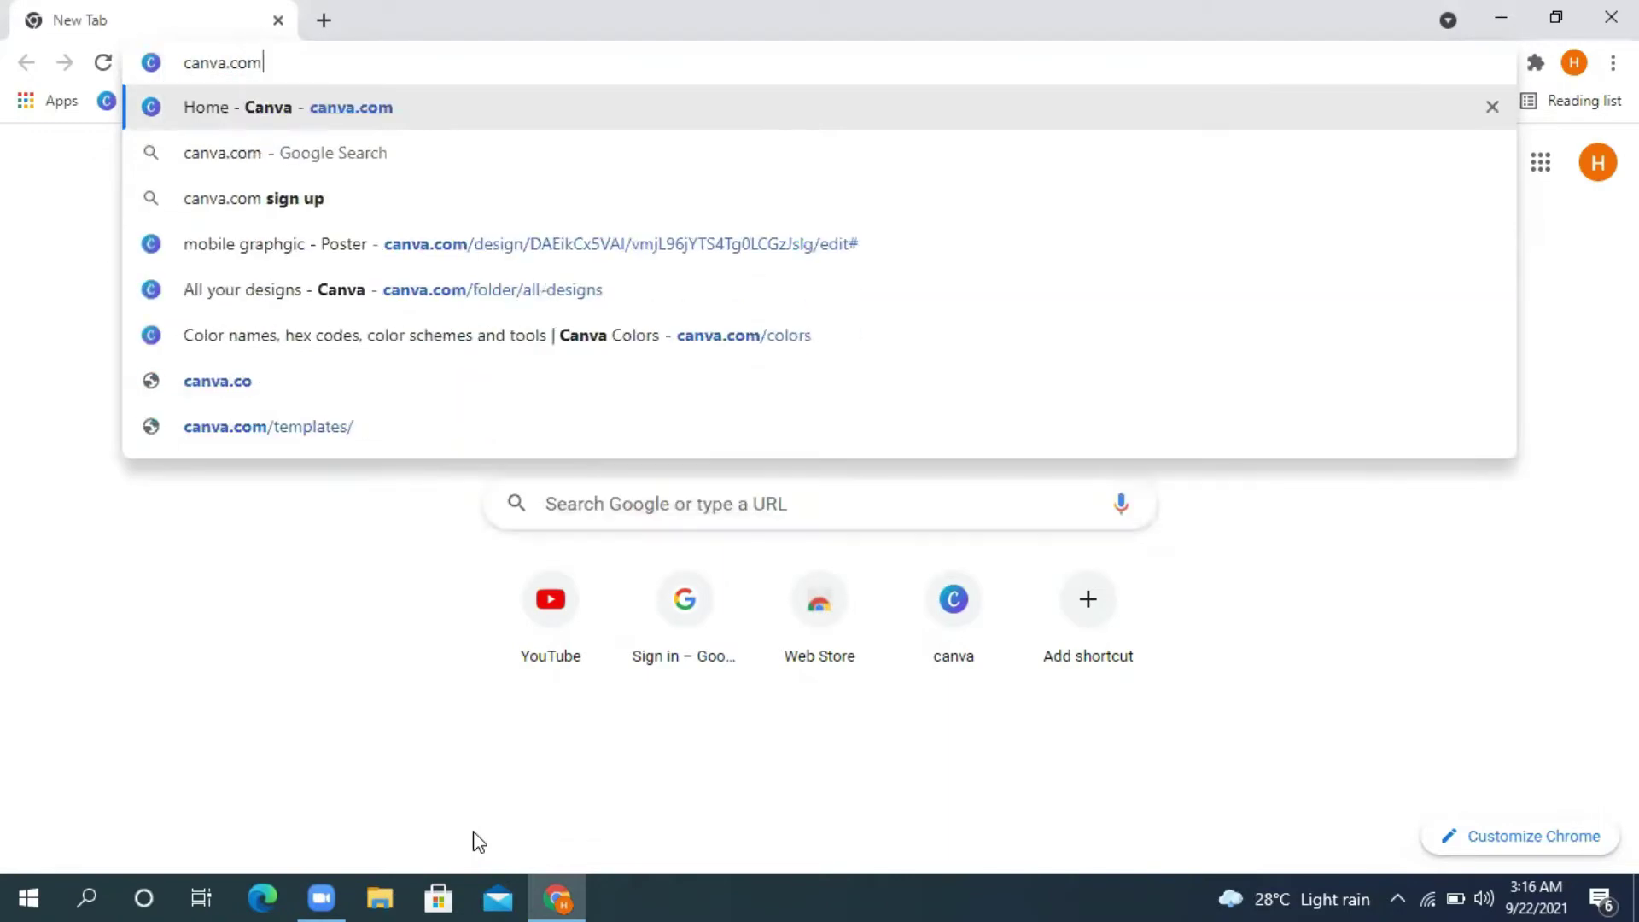
pyautogui.press('Return')
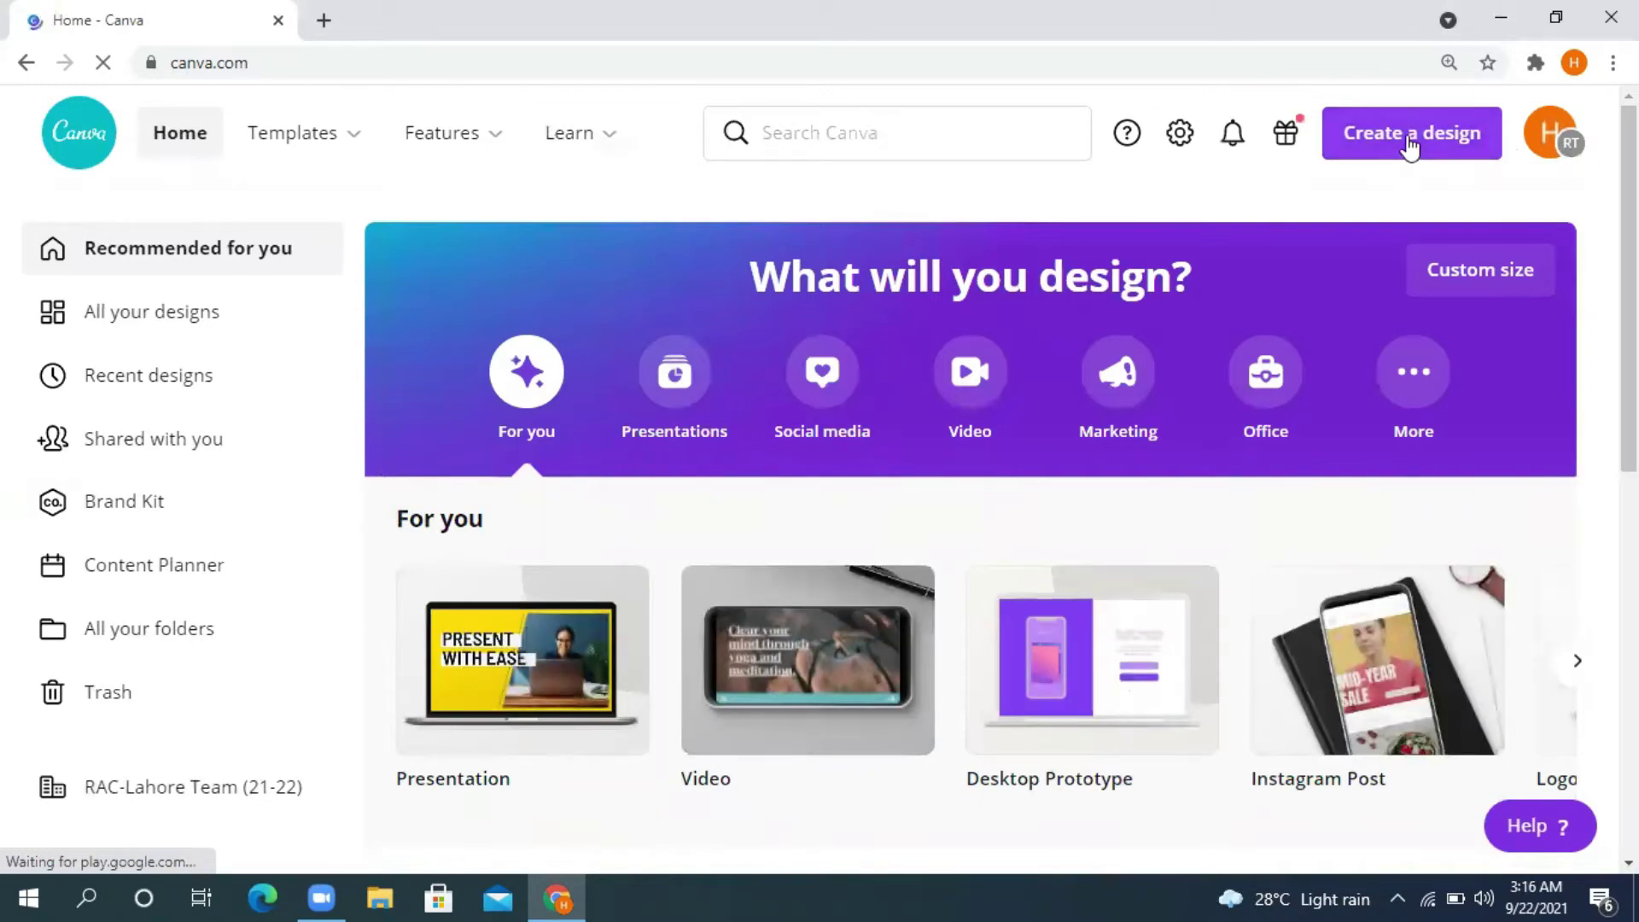
# Step: Create a blank custom-size design of 1080 × 1080 px and select its page
pyautogui.click(1421, 135)
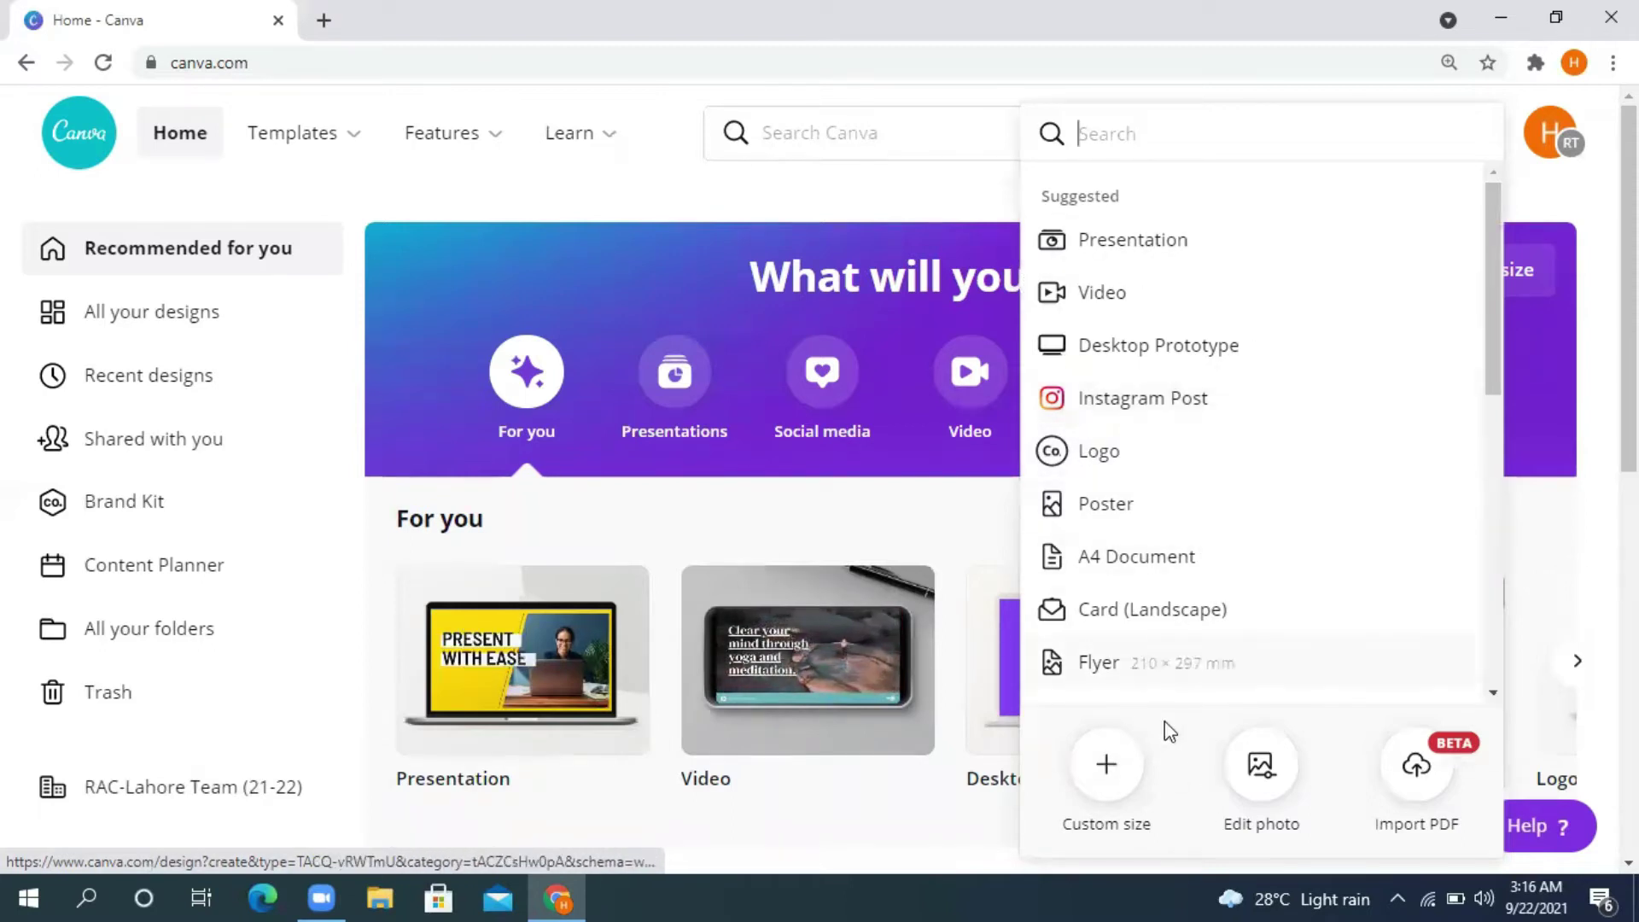
pyautogui.click(1107, 777)
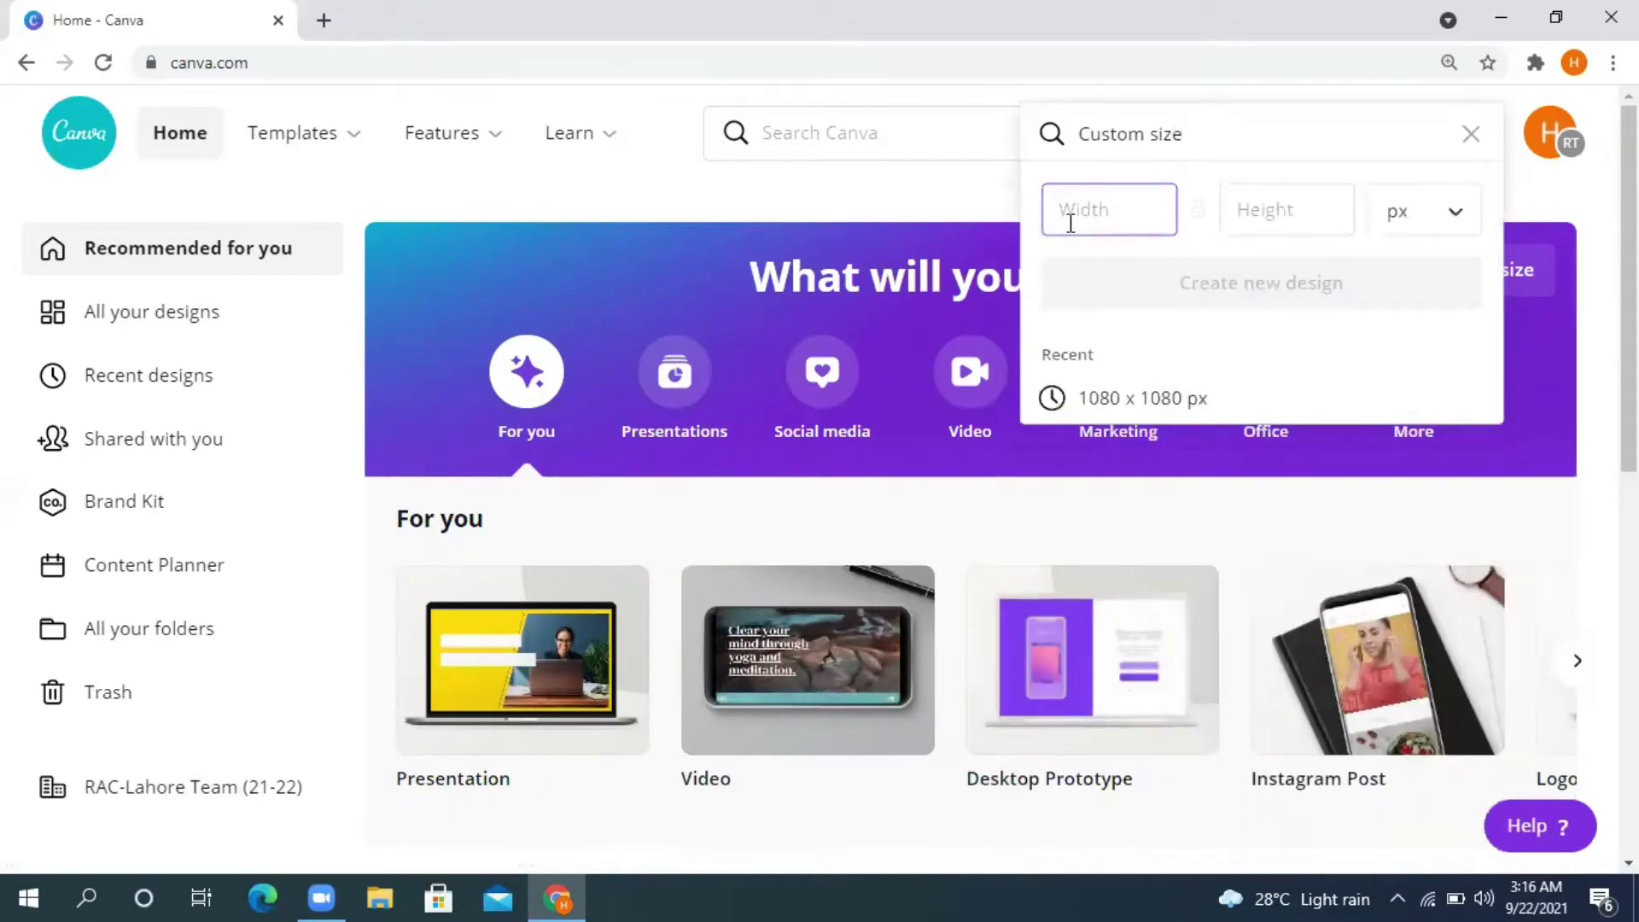
pyautogui.write('1080')
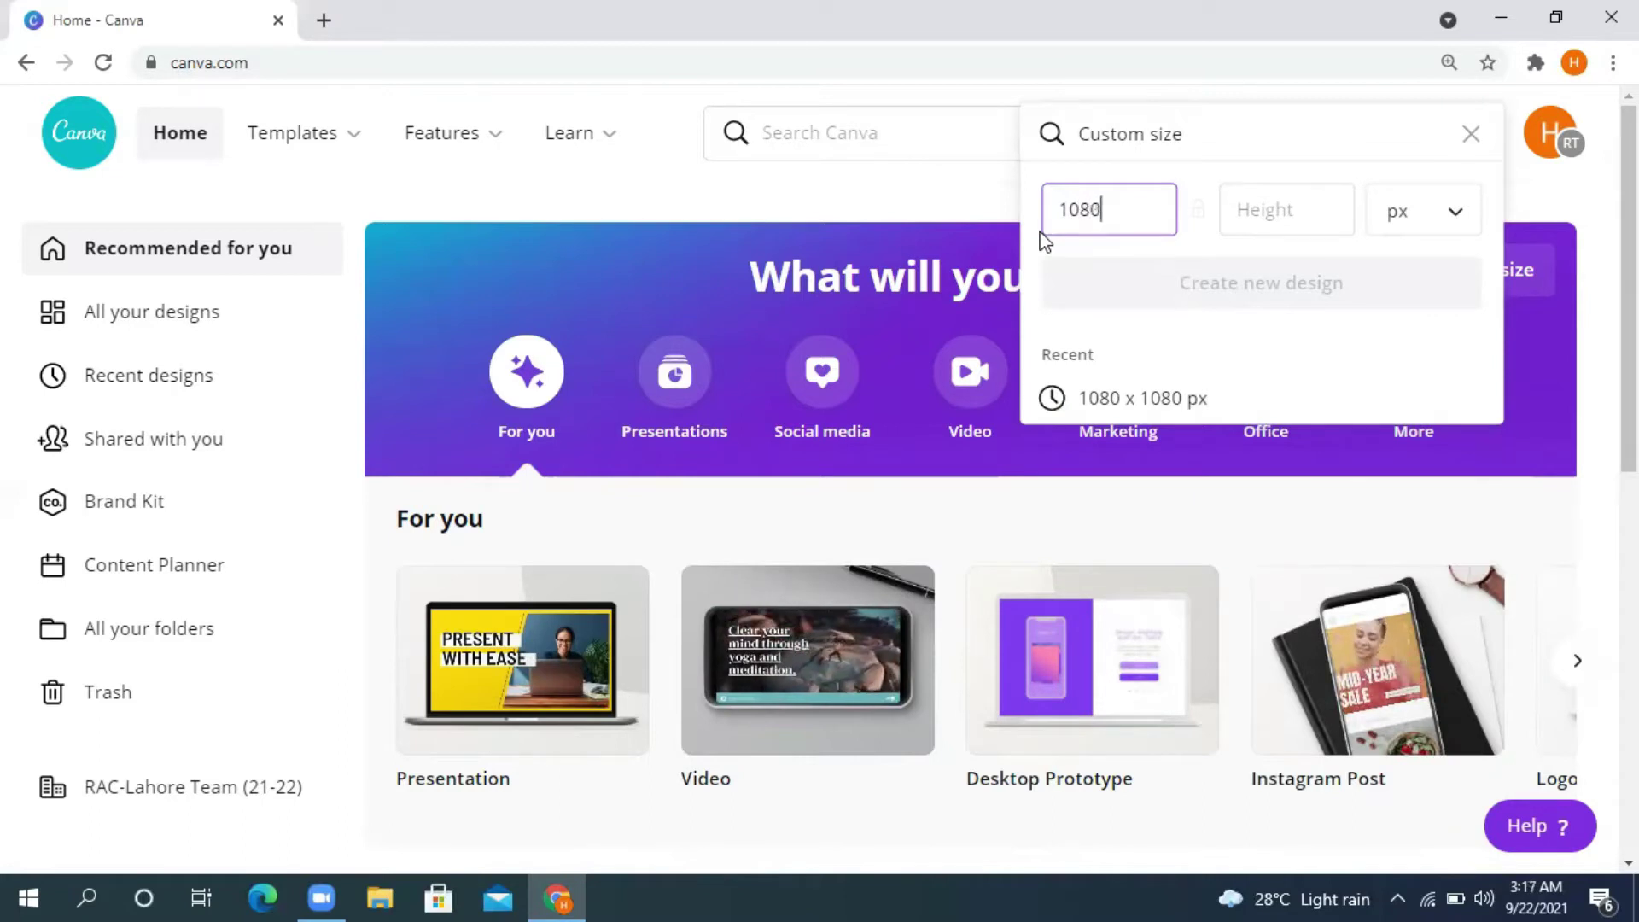
pyautogui.press('Tab')
pyautogui.write('1080')
pyautogui.press('Return')
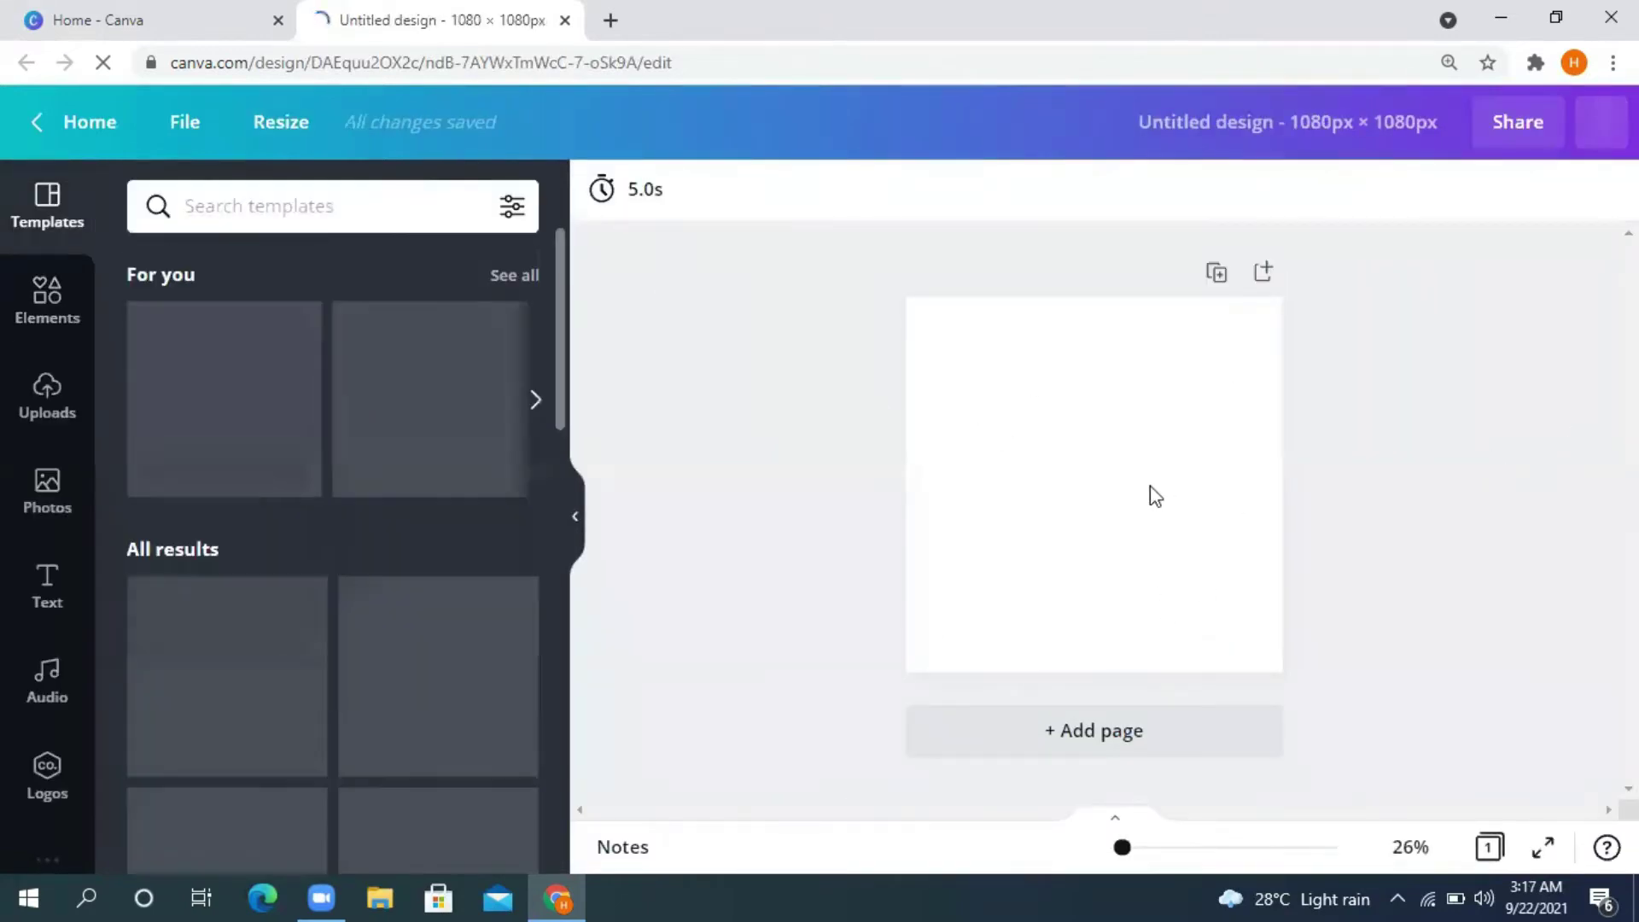
pyautogui.click(1085, 491)
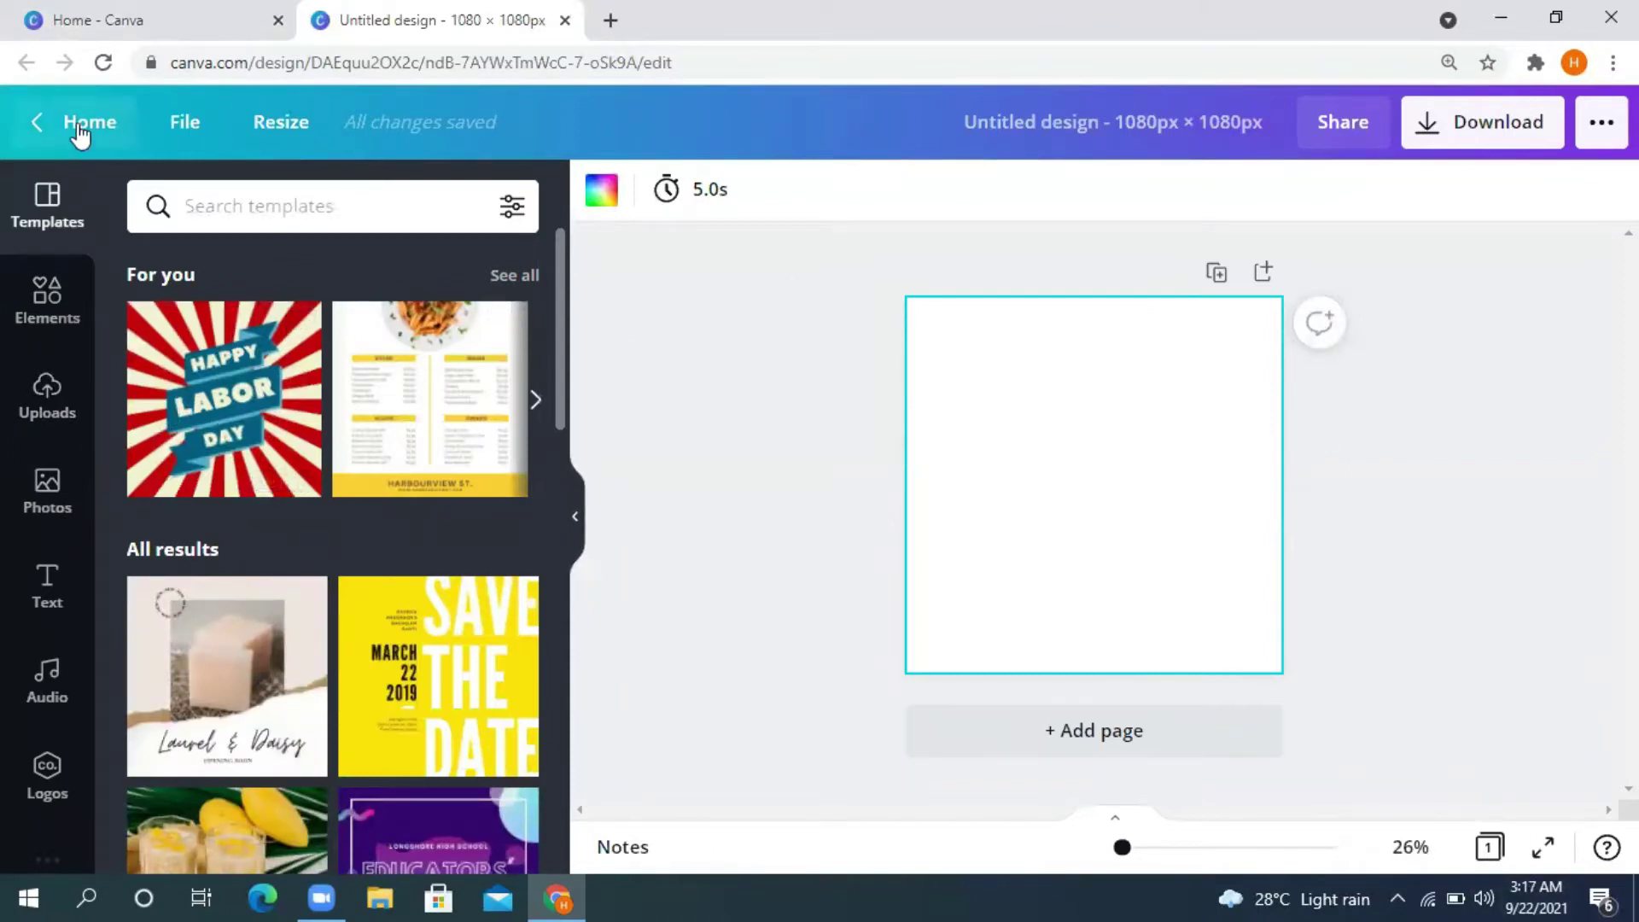
# Step: Return from the blank design to the Canva home page and dismiss the custom size form
pyautogui.click(46, 122)
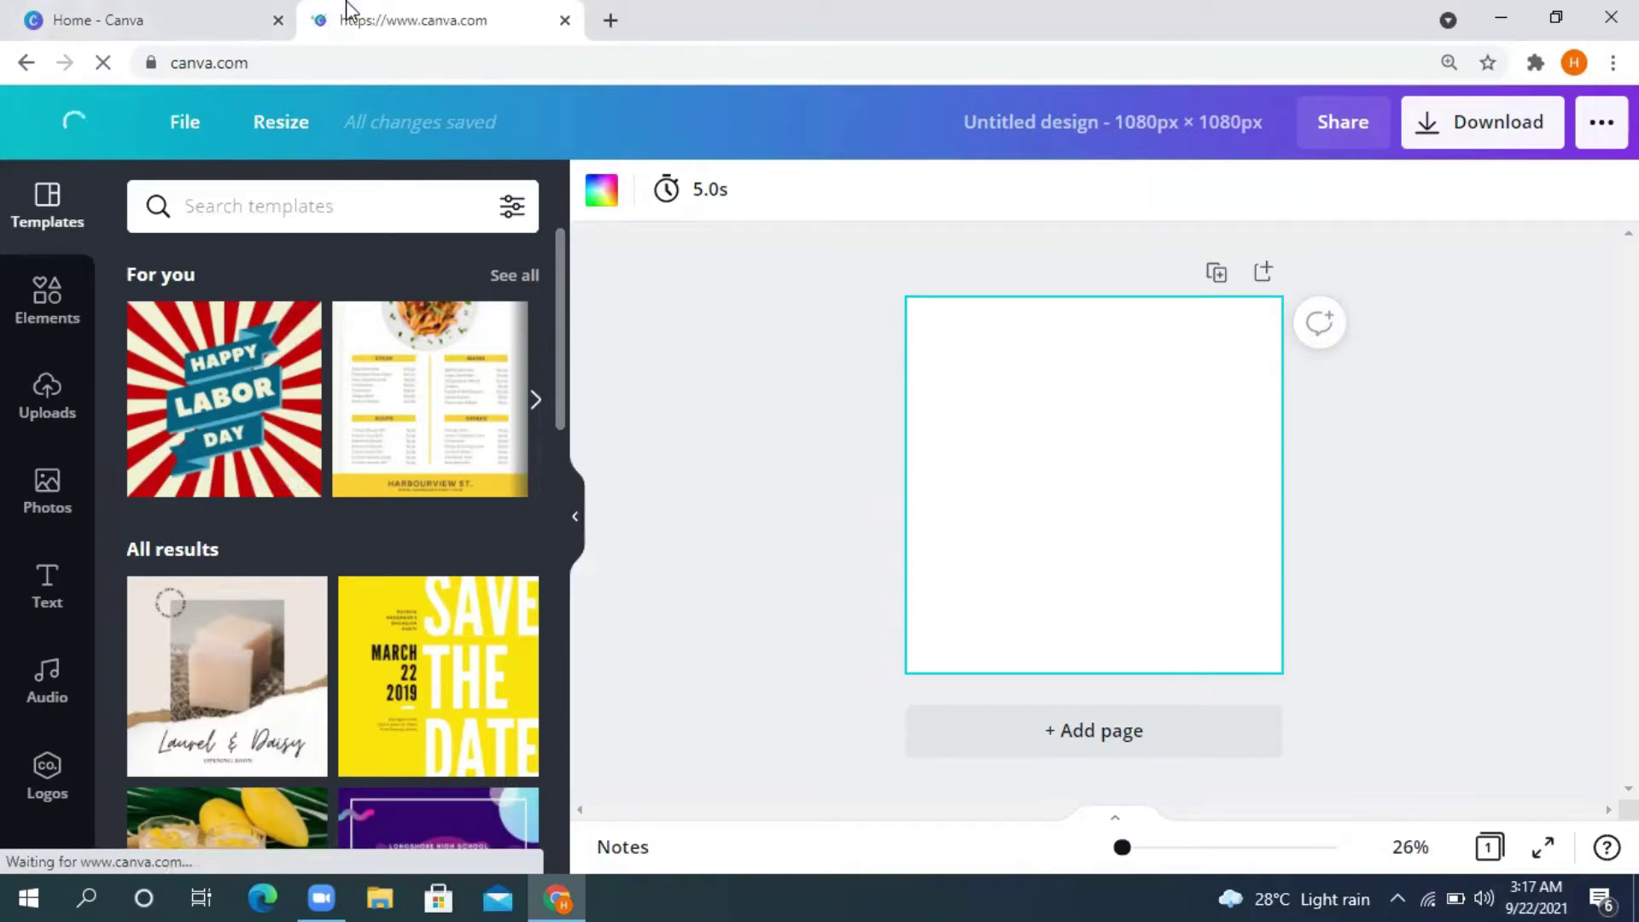
pyautogui.click(111, 21)
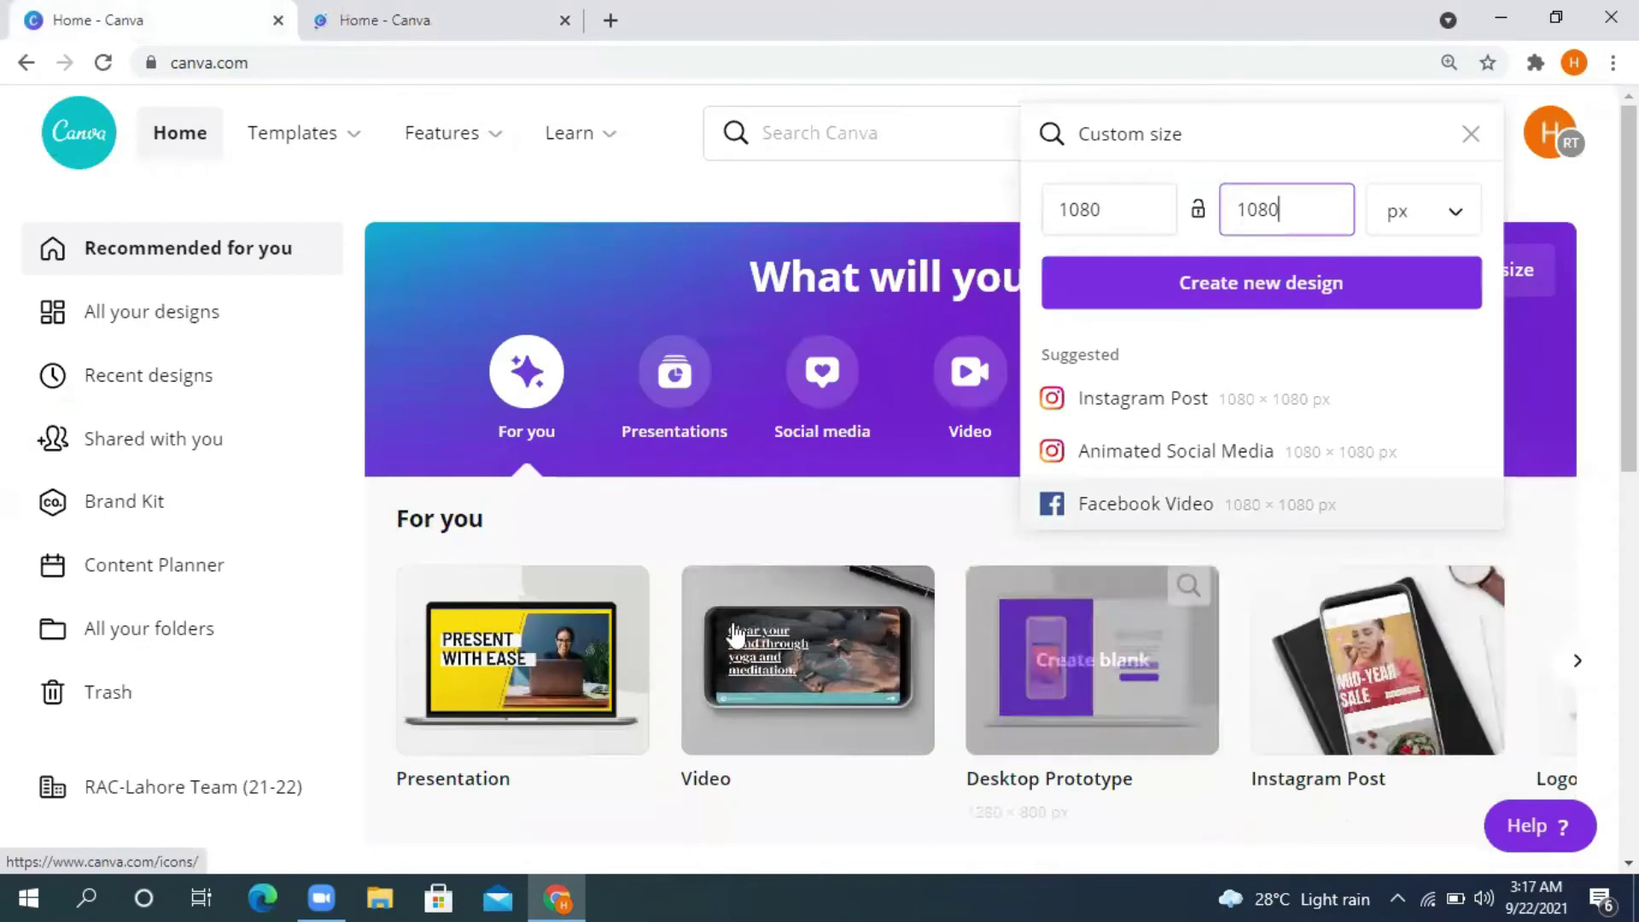
pyautogui.click(1471, 135)
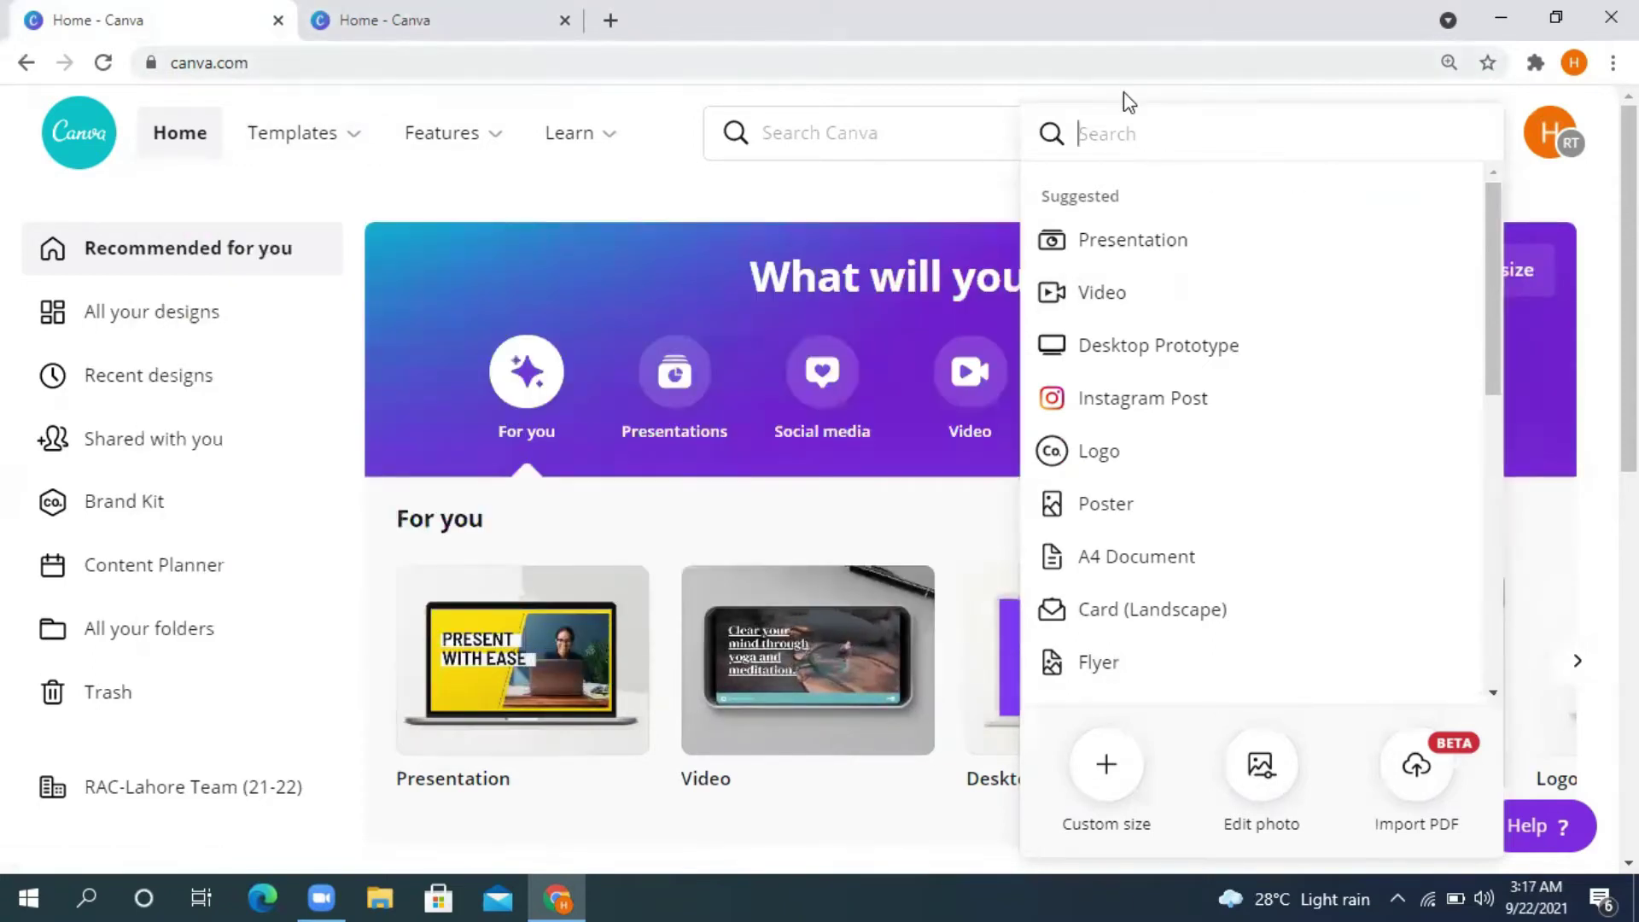
pyautogui.click(669, 141)
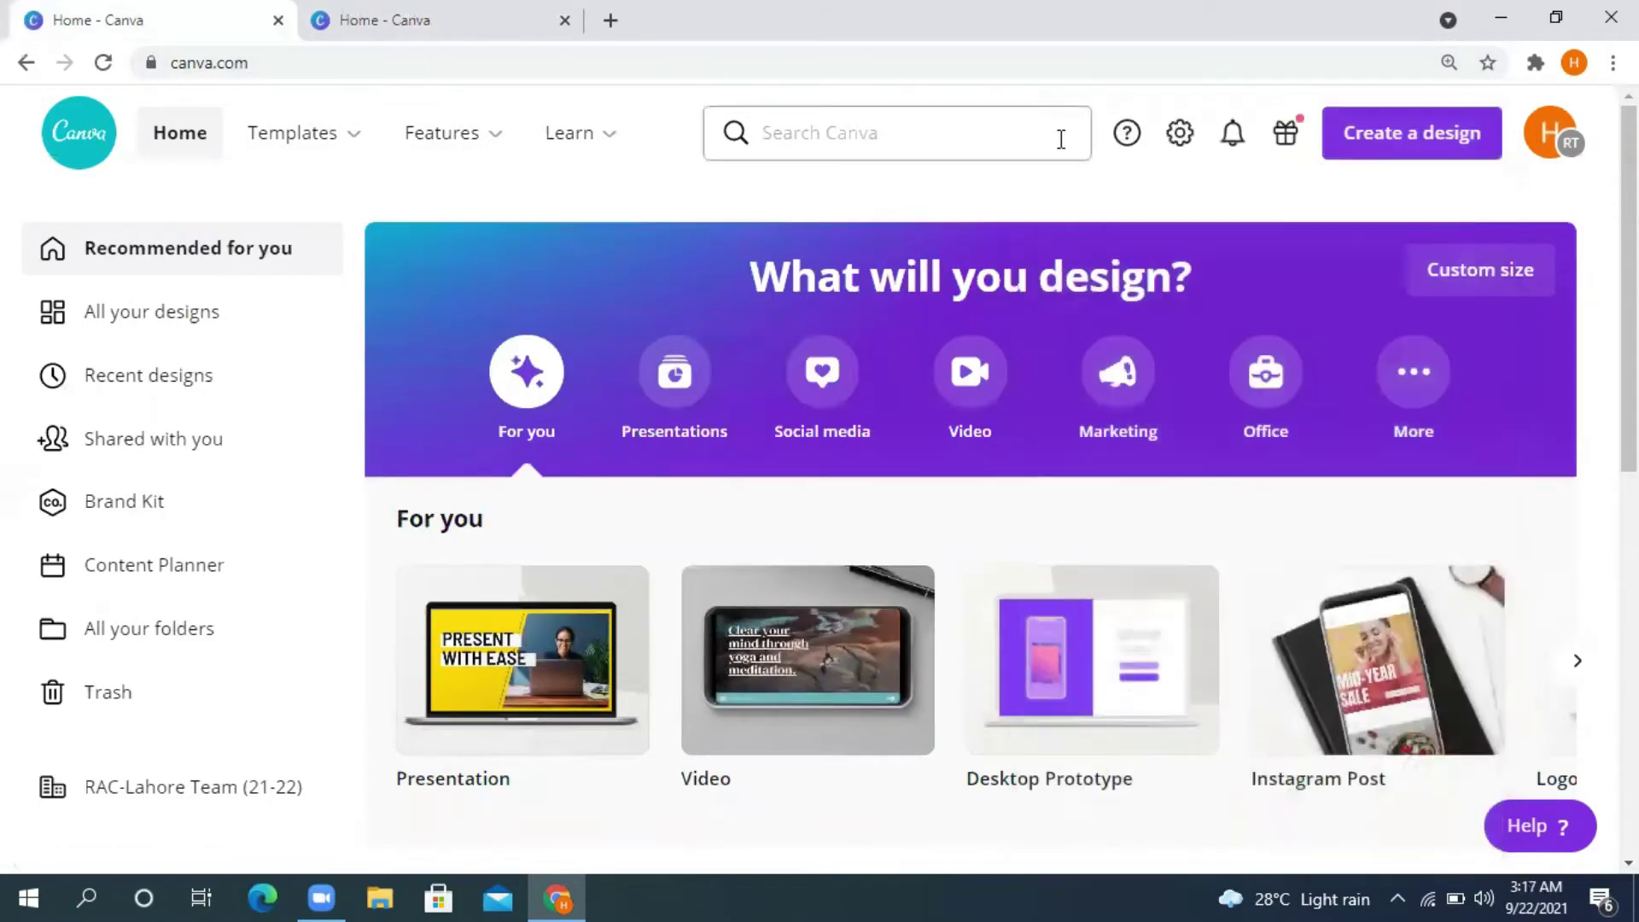
# Step: Examine the home page's search suggestions and its Learn and Templates categories
pyautogui.click(827, 138)
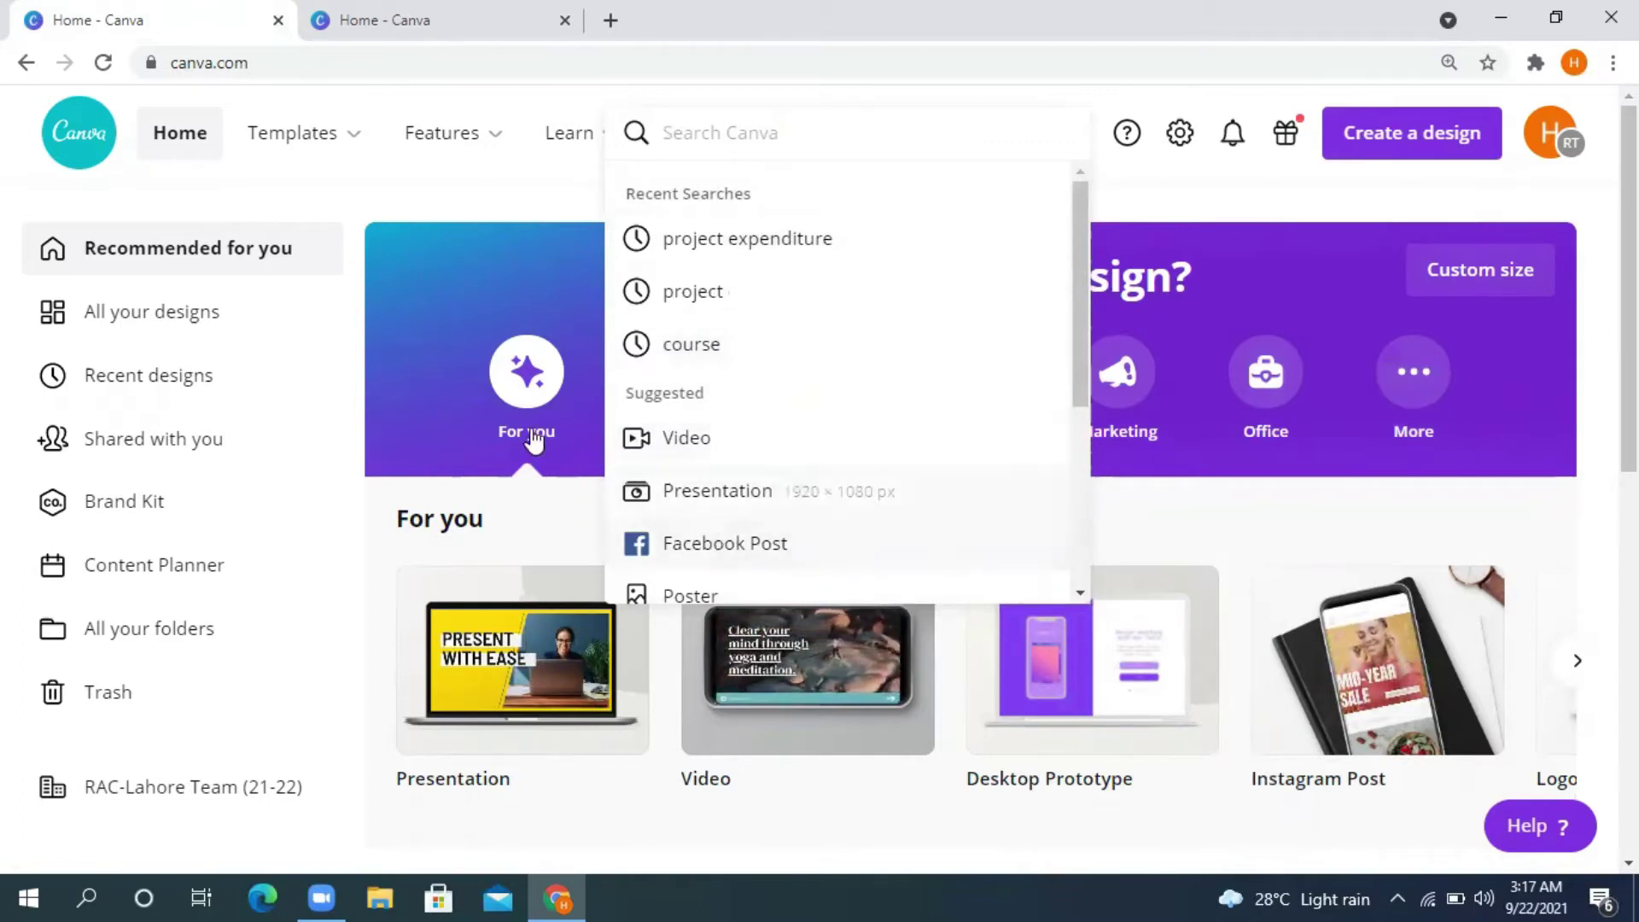
pyautogui.moveTo(480, 184)
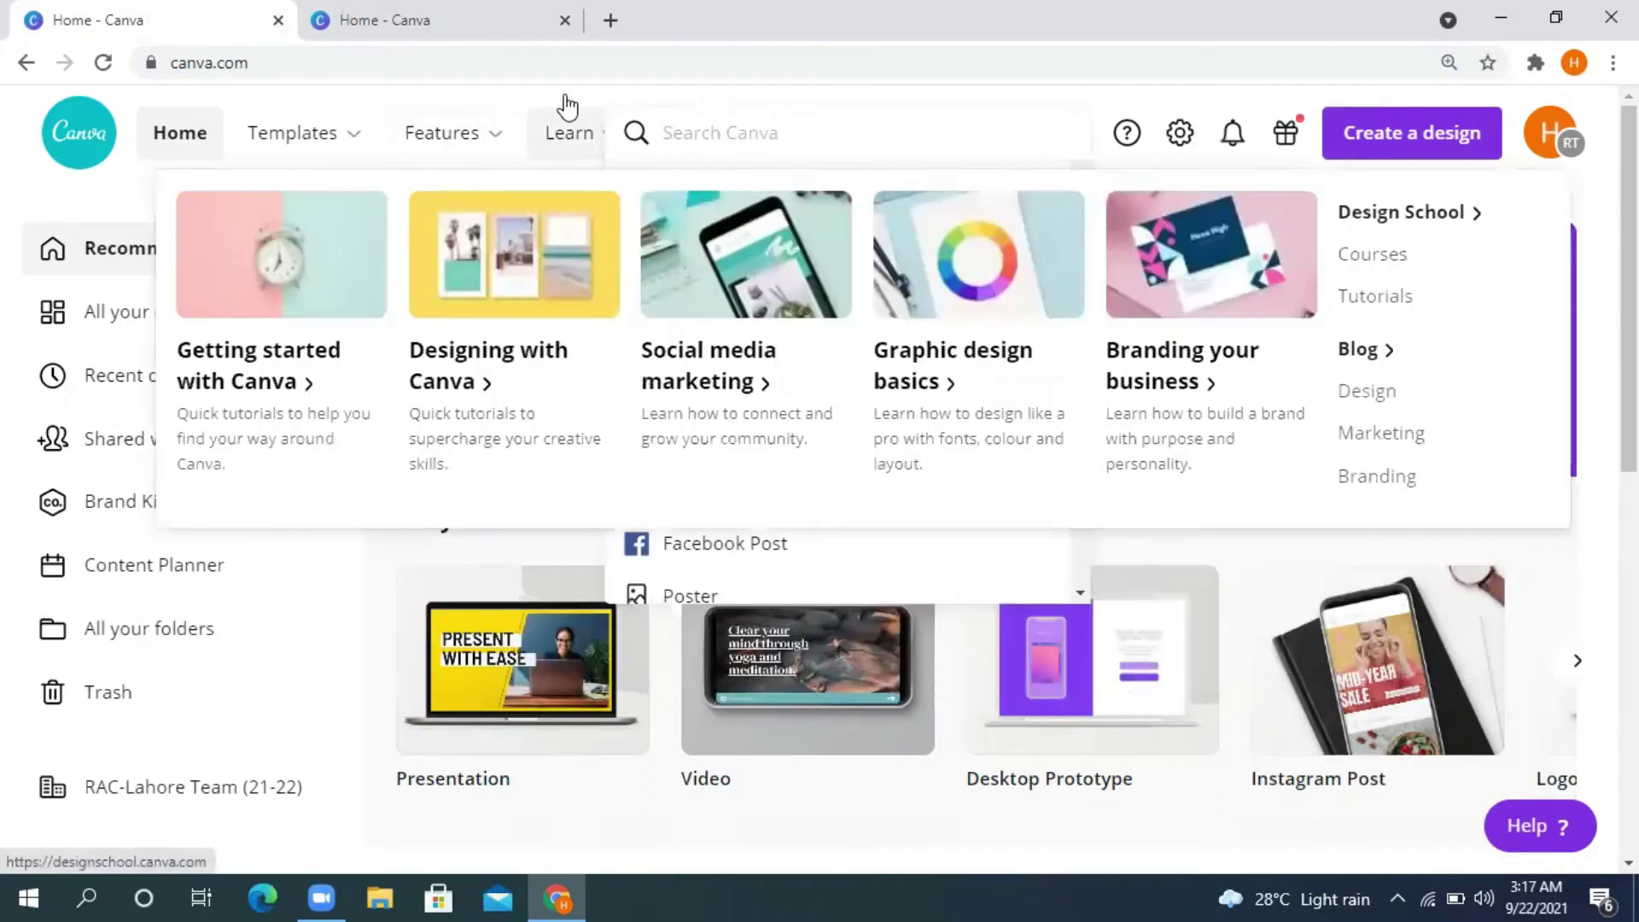
pyautogui.click(571, 103)
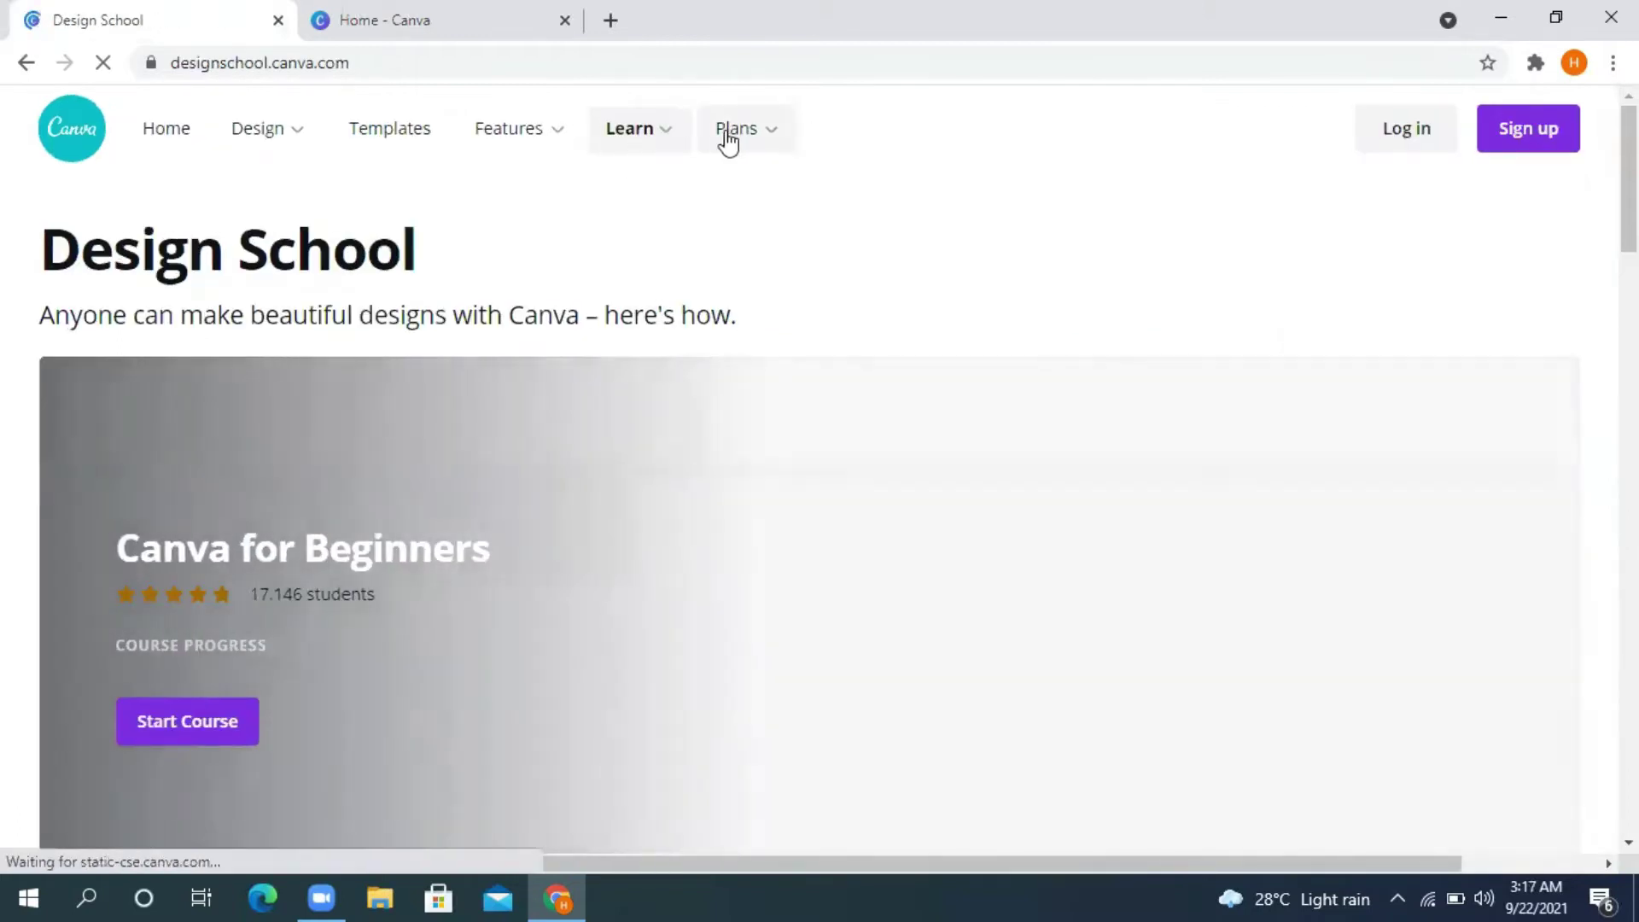
pyautogui.click(348, 34)
pyautogui.moveTo(570, 133)
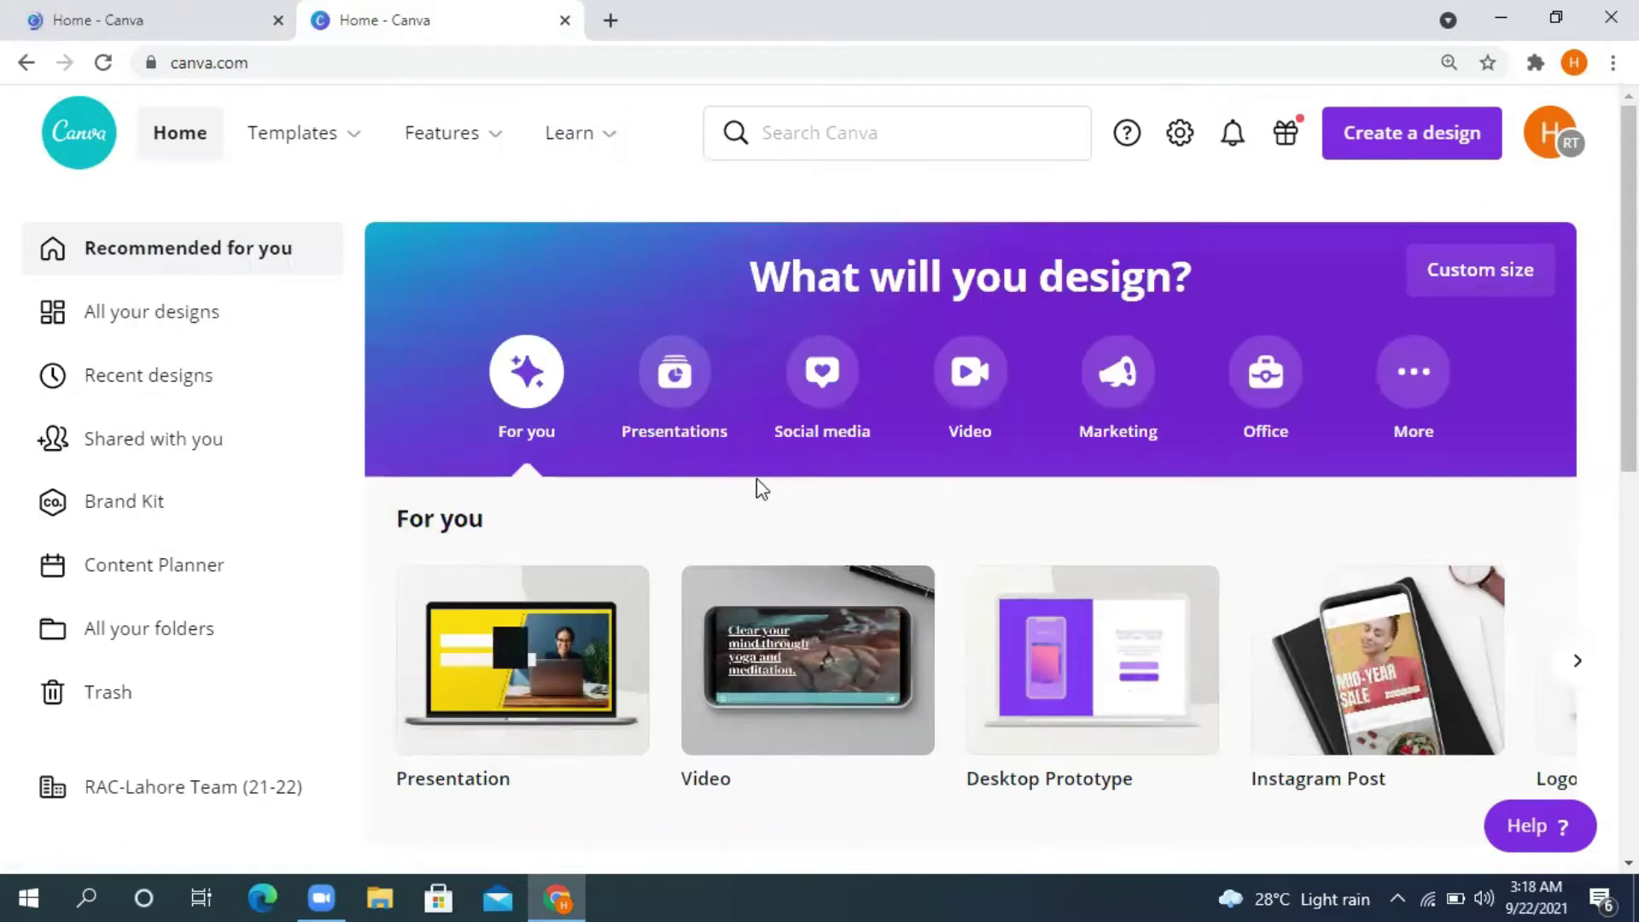
pyautogui.moveTo(587, 171)
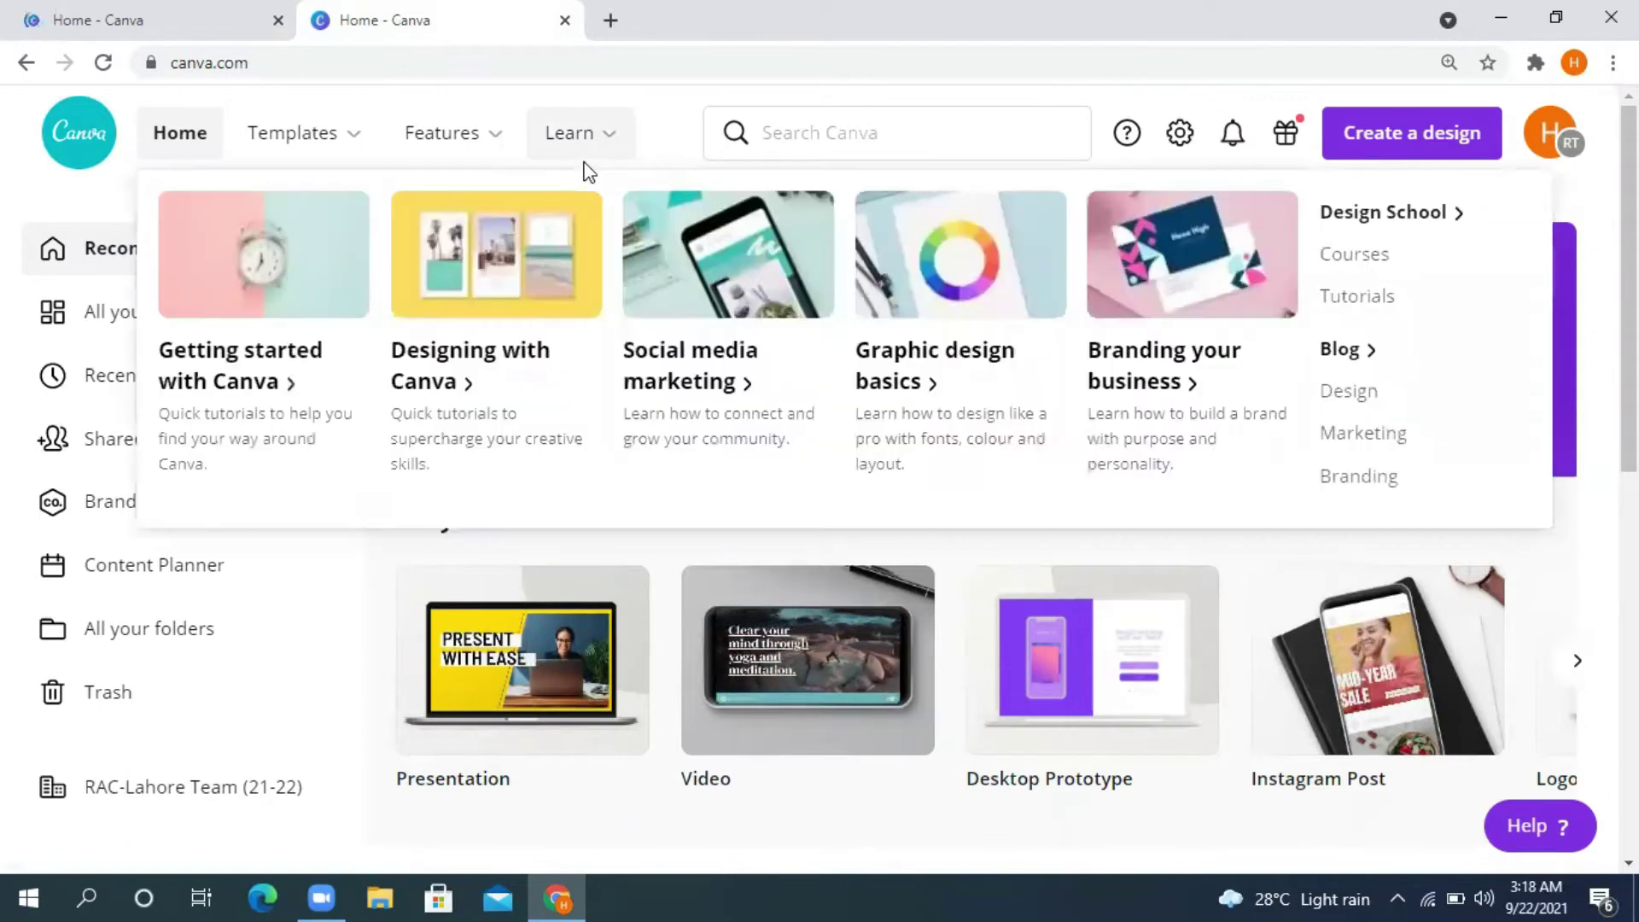
pyautogui.moveTo(328, 145)
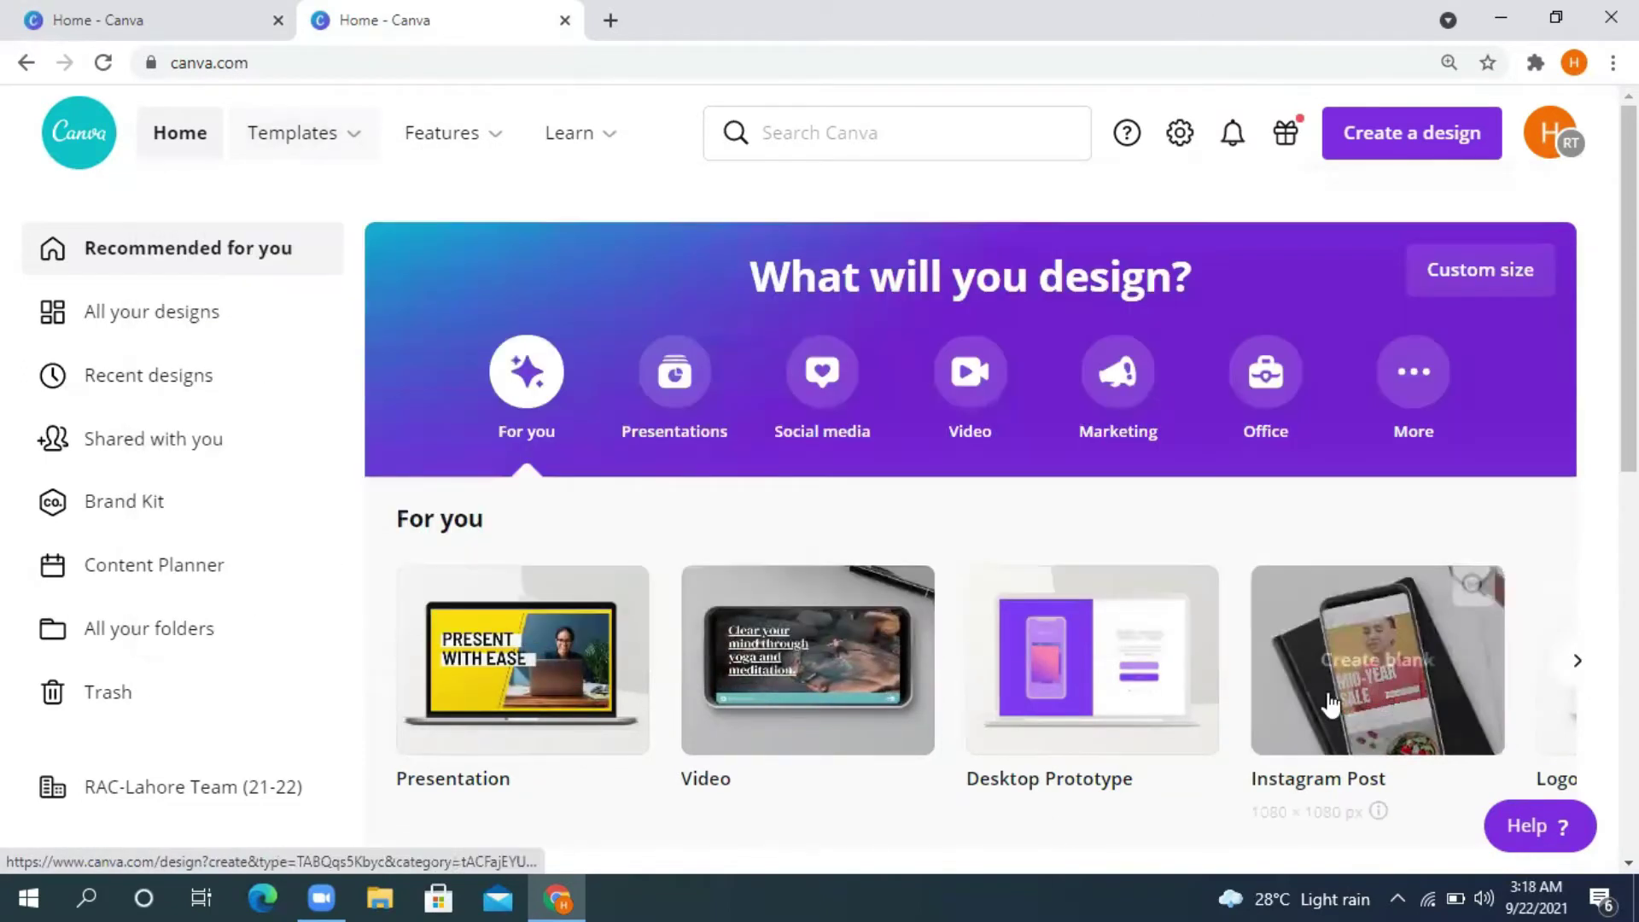
pyautogui.moveTo(296, 167)
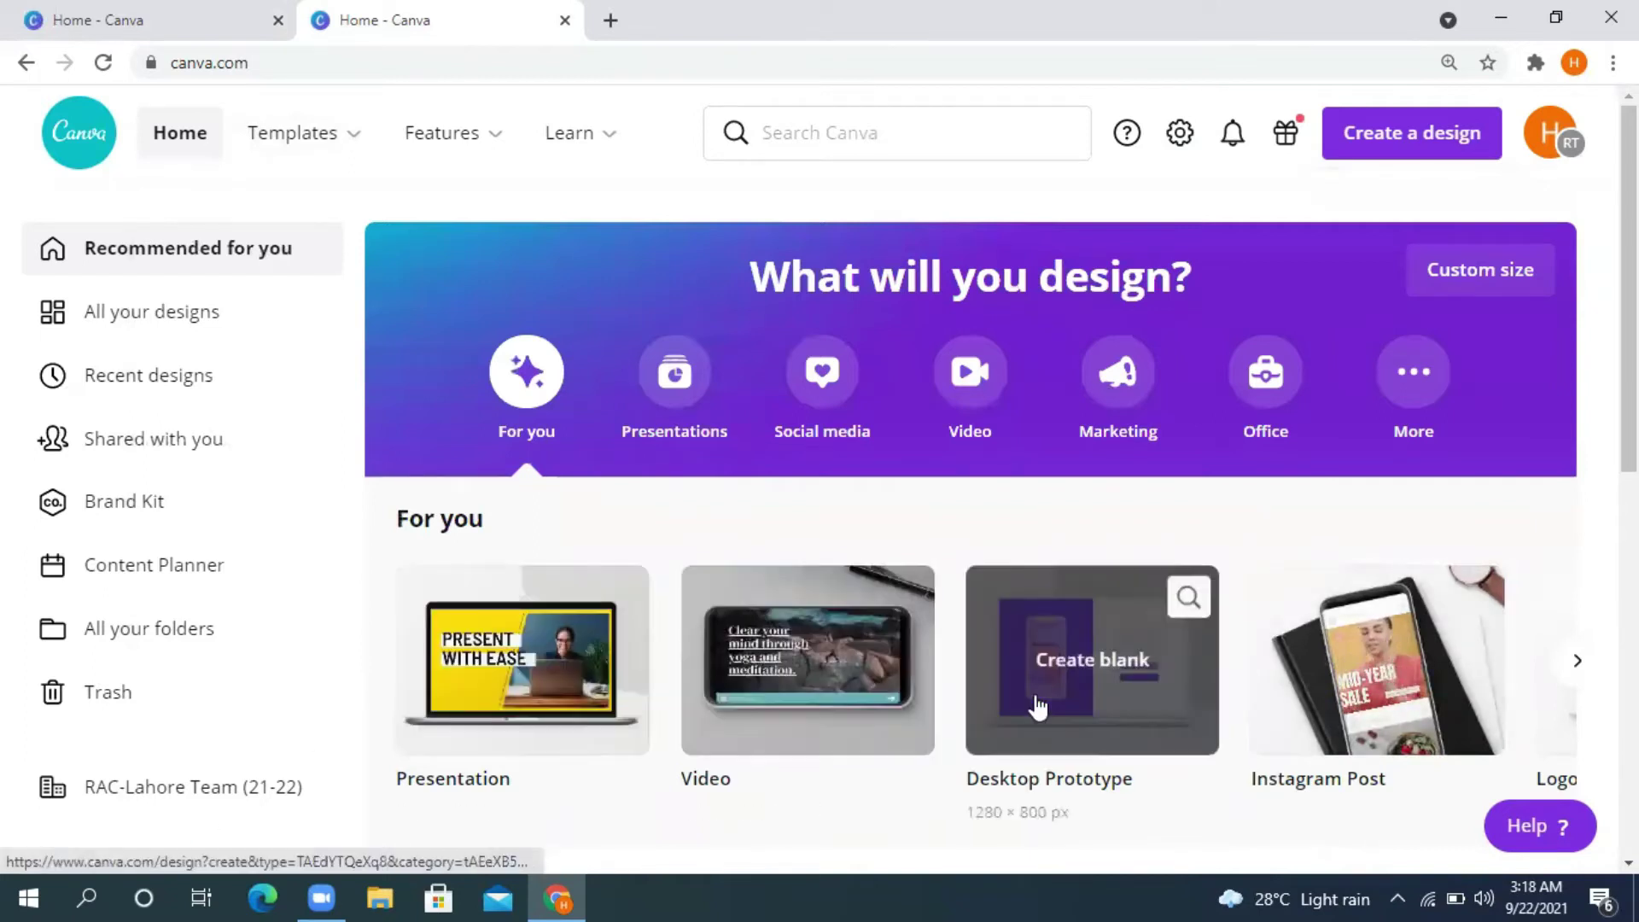
# Step: Create a blank Logo design from the recommended design types and browse its logo templates
pyautogui.scroll(-4, 534, 629)
pyautogui.scroll(4, 534, 615)
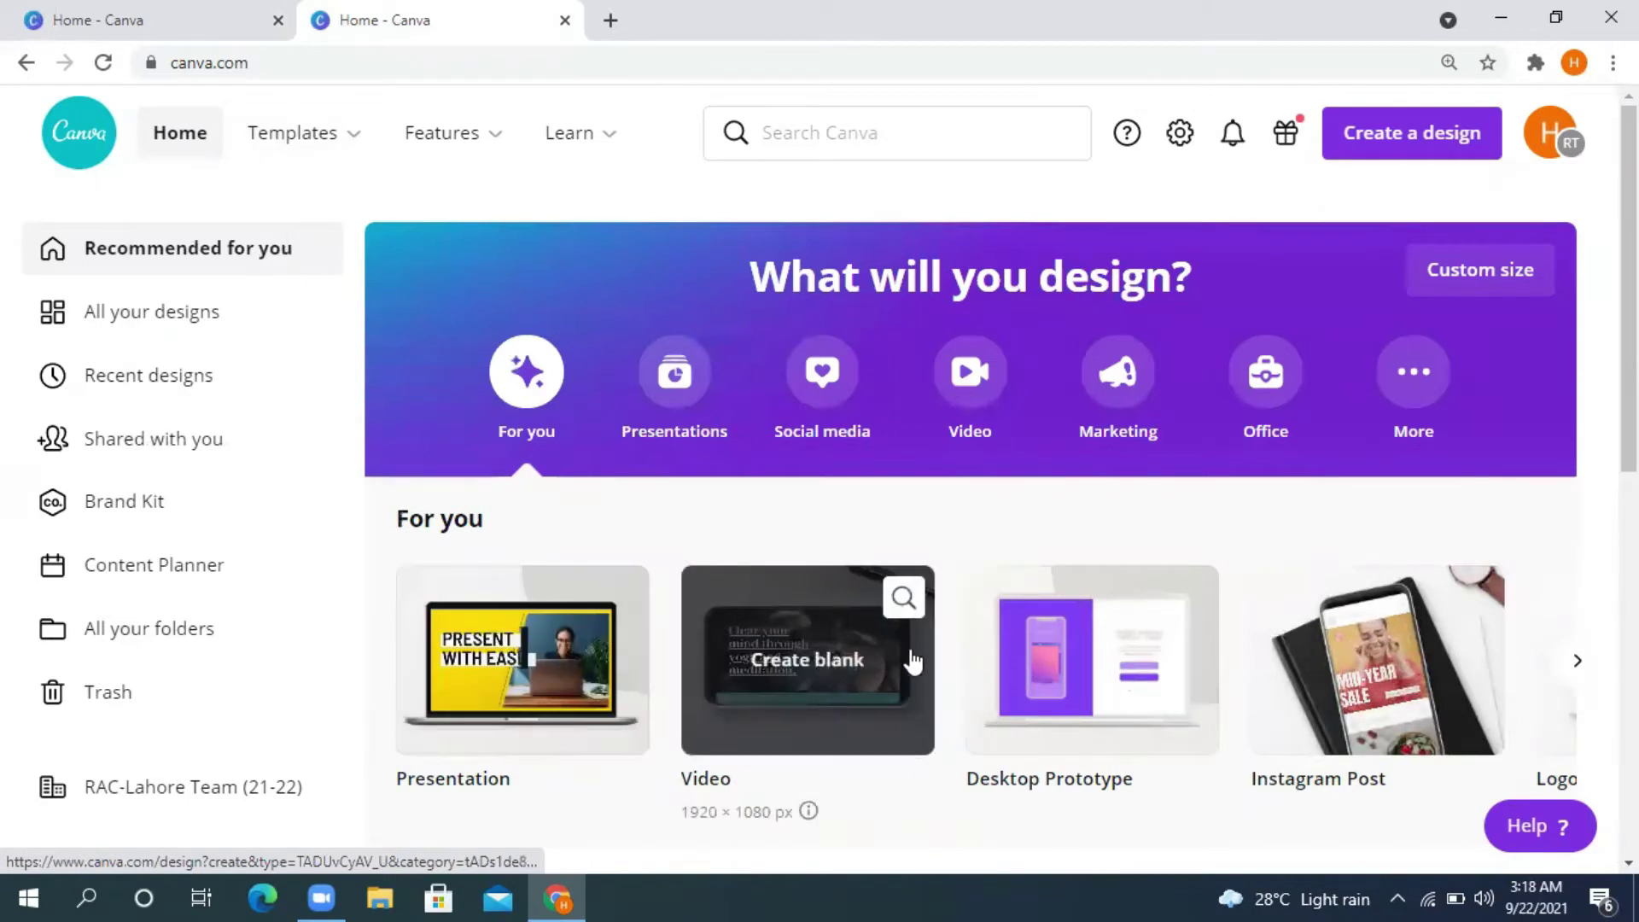
pyautogui.click(1576, 661)
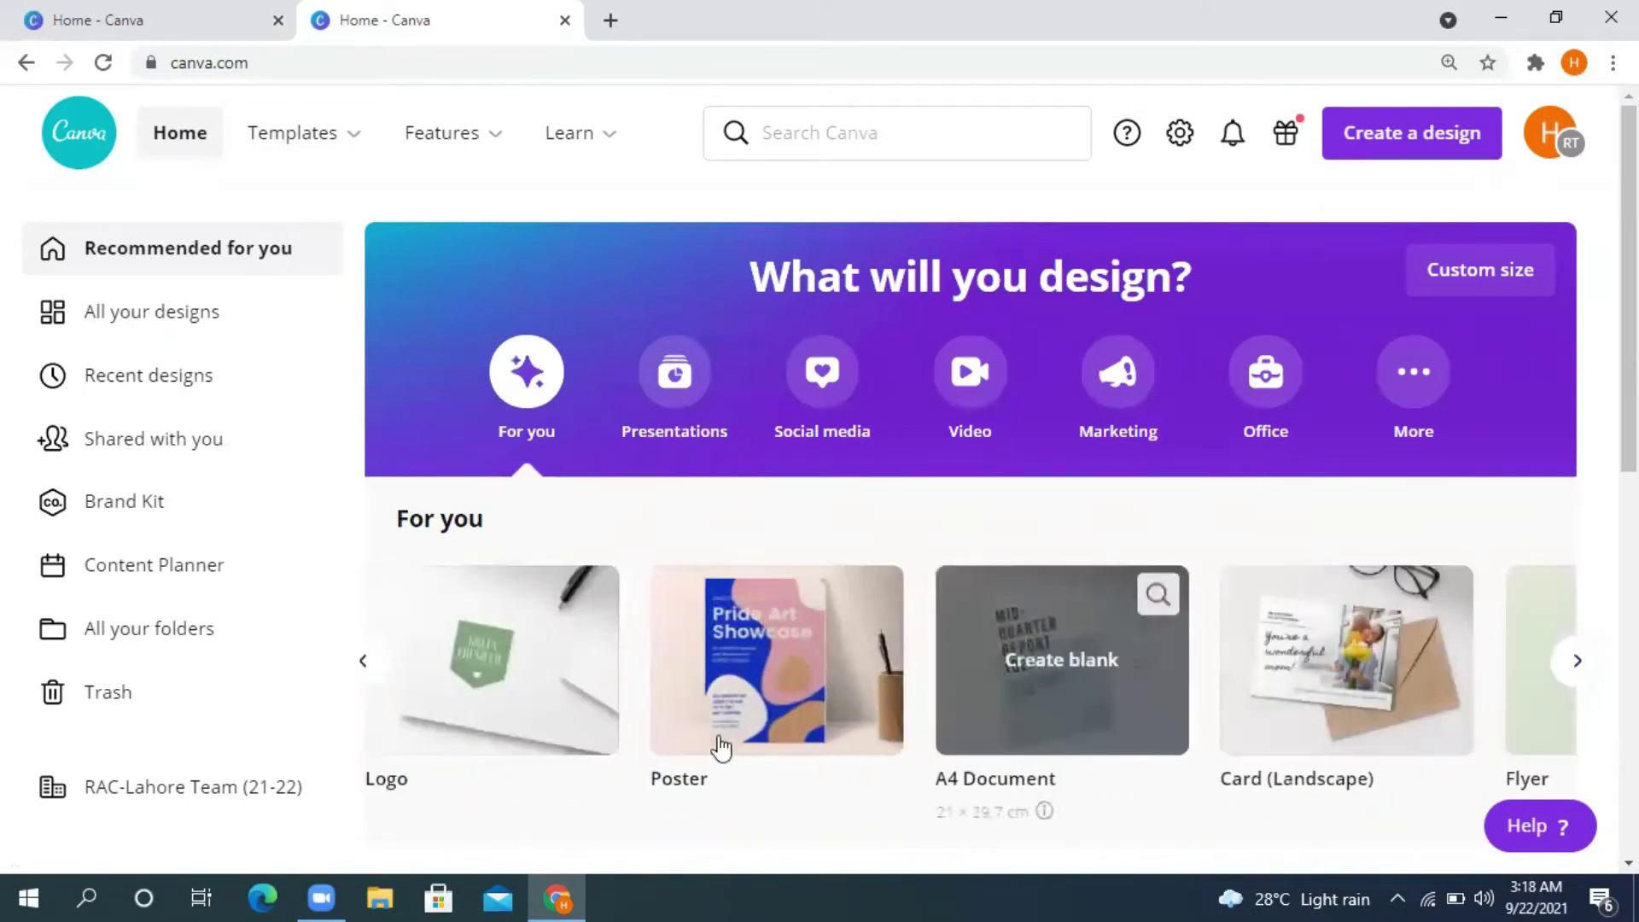
pyautogui.click(586, 724)
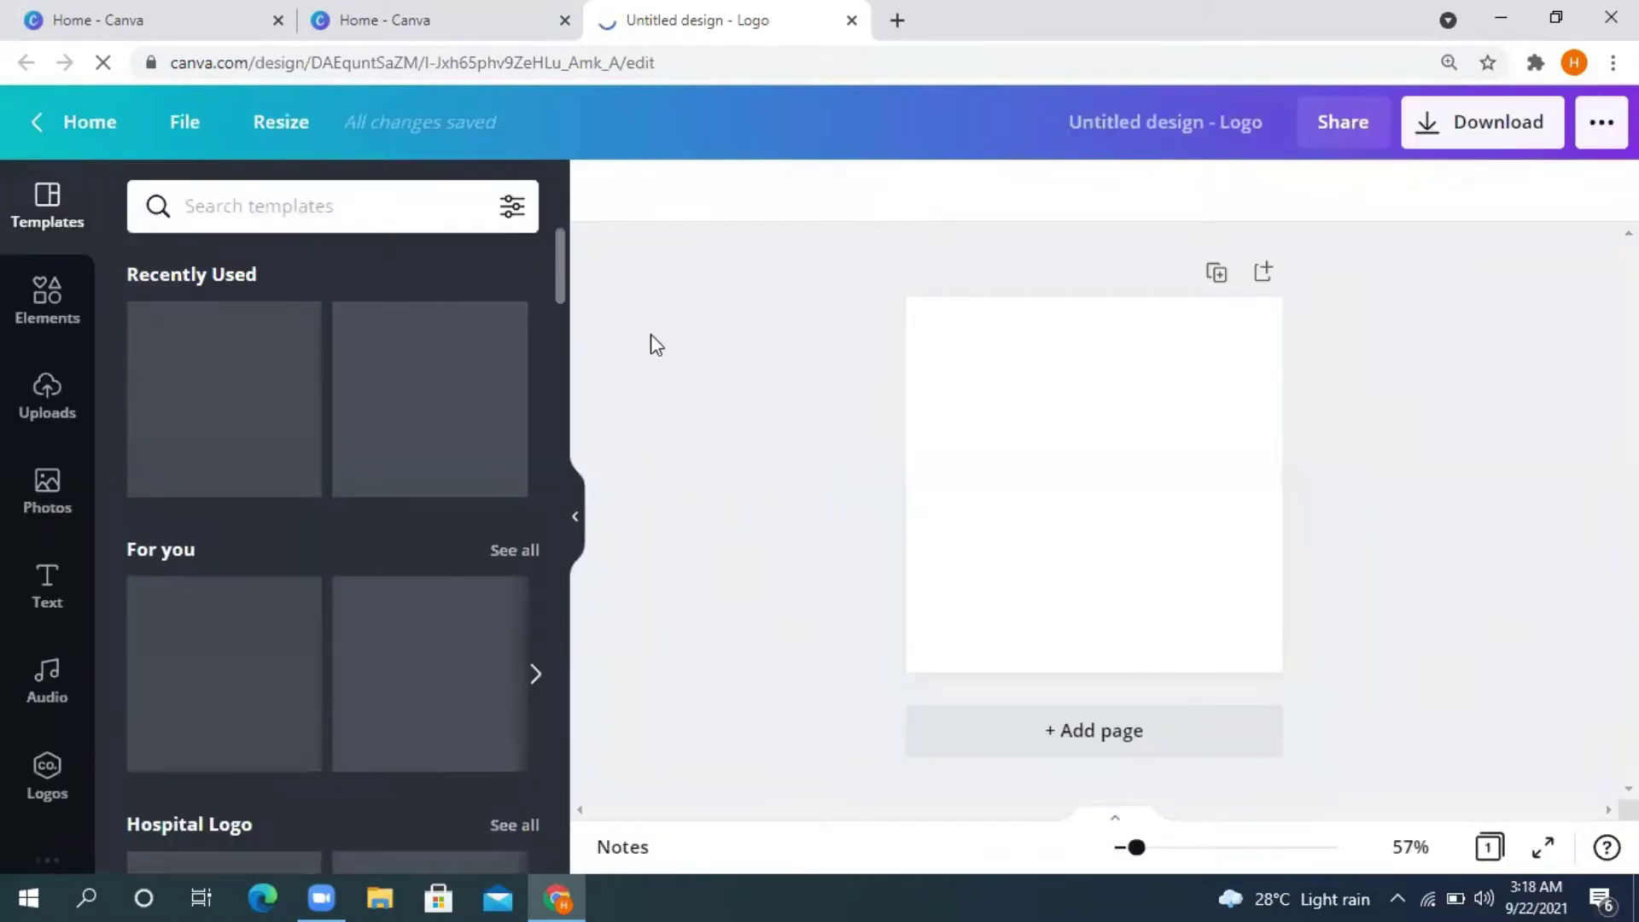
pyautogui.scroll(-15, 384, 565)
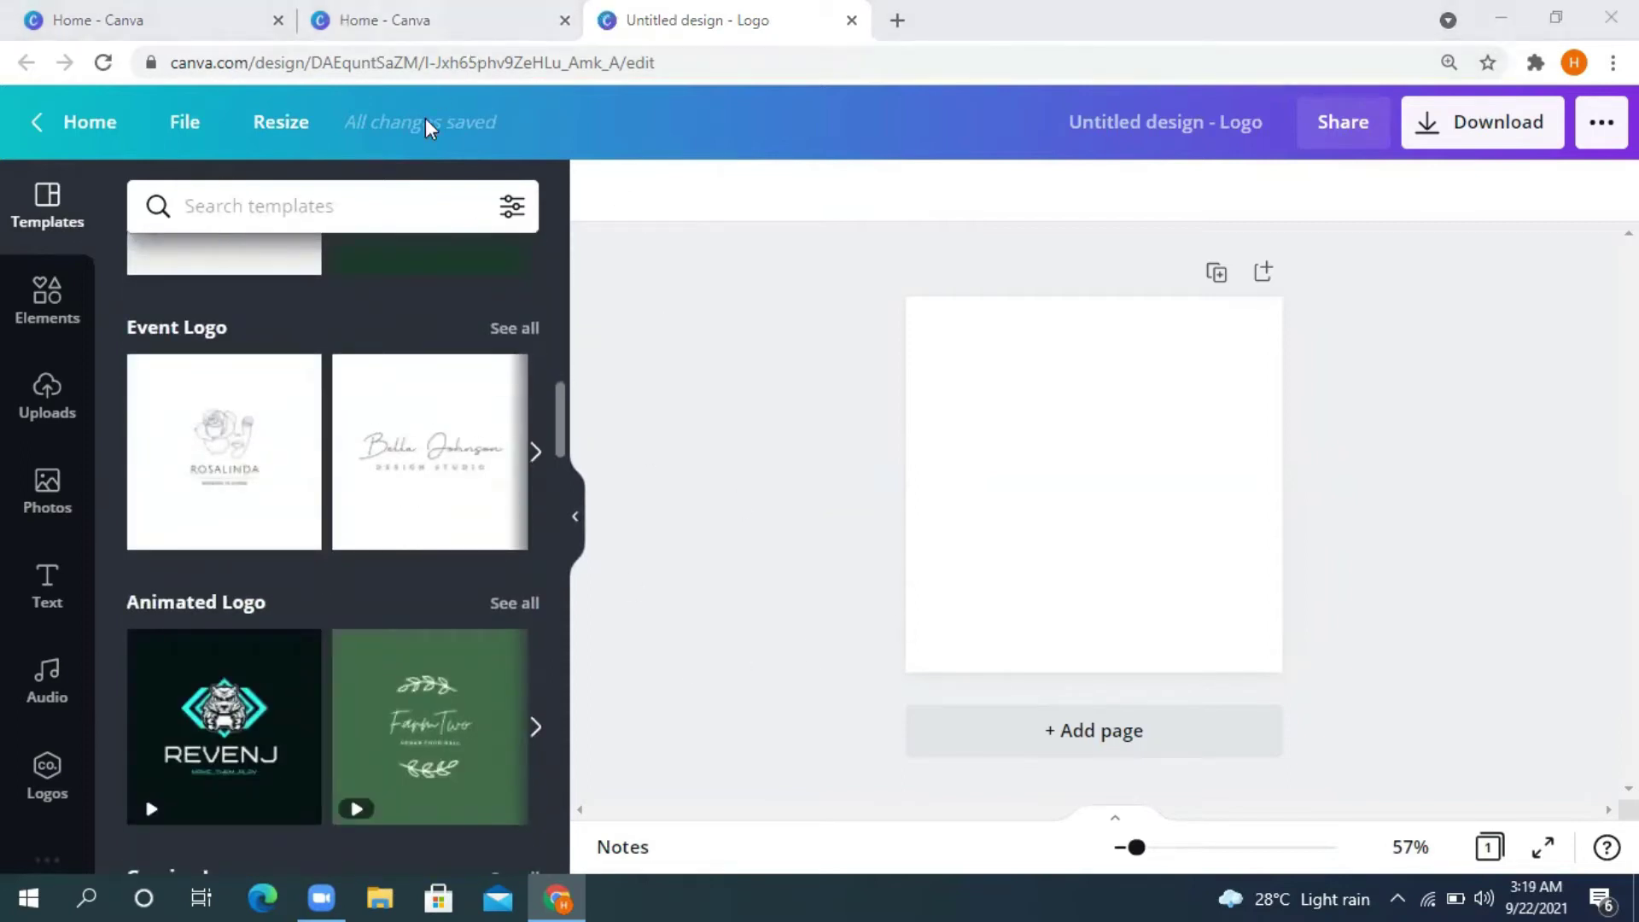
# Step: Go back to the home page and look through the remaining recommended design types up to Postcard
pyautogui.click(445, 21)
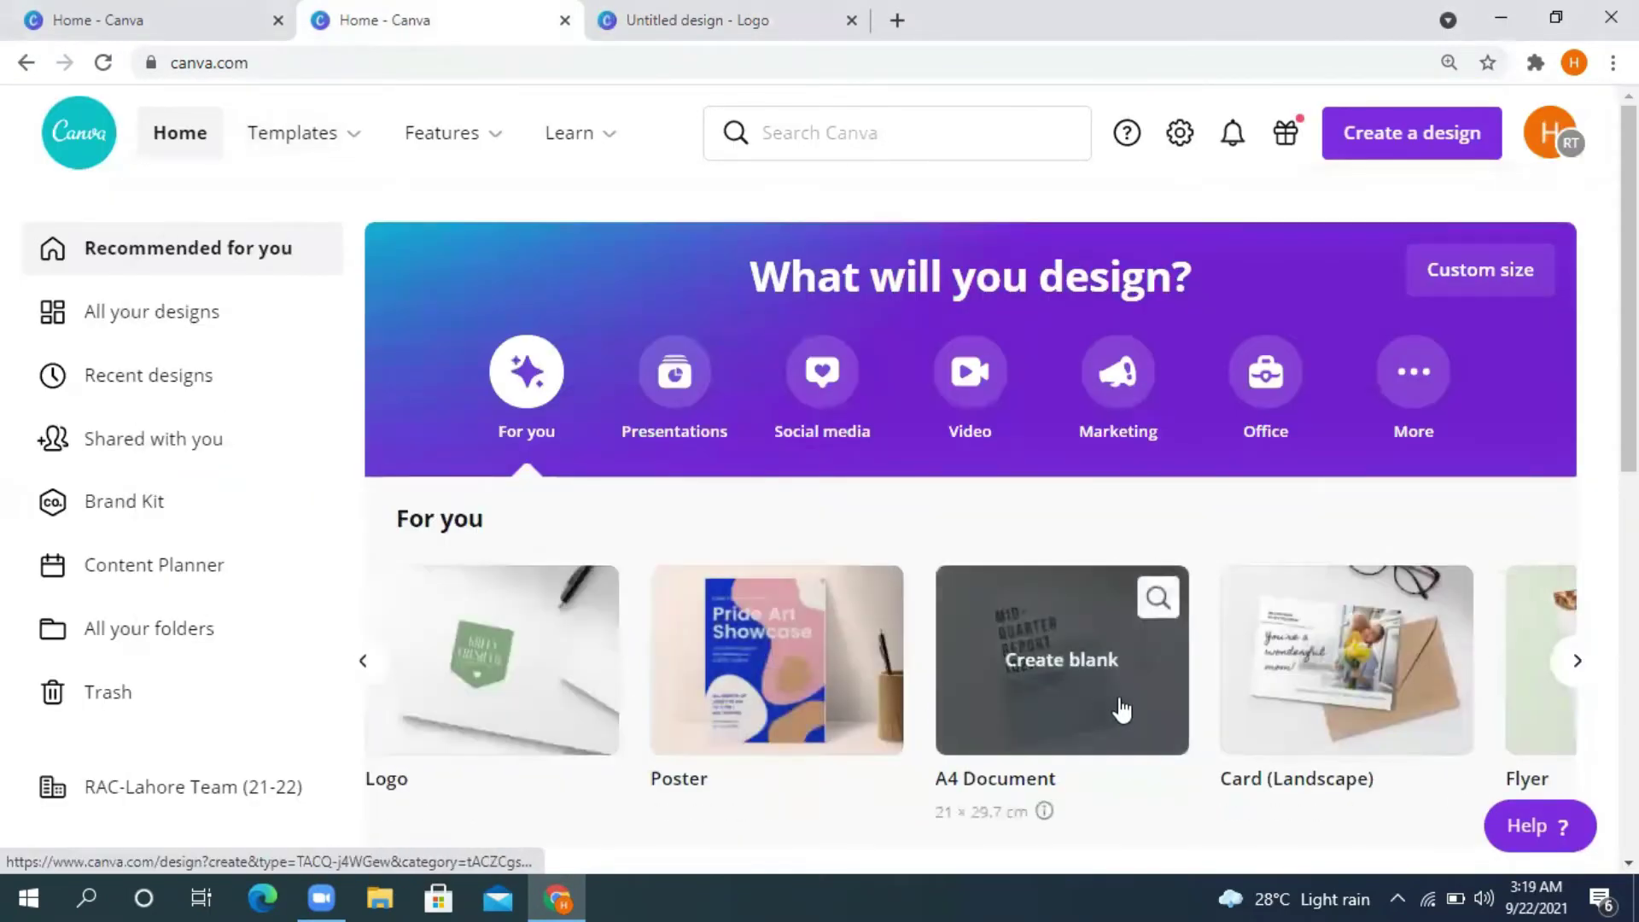
pyautogui.click(1577, 666)
pyautogui.click(1577, 670)
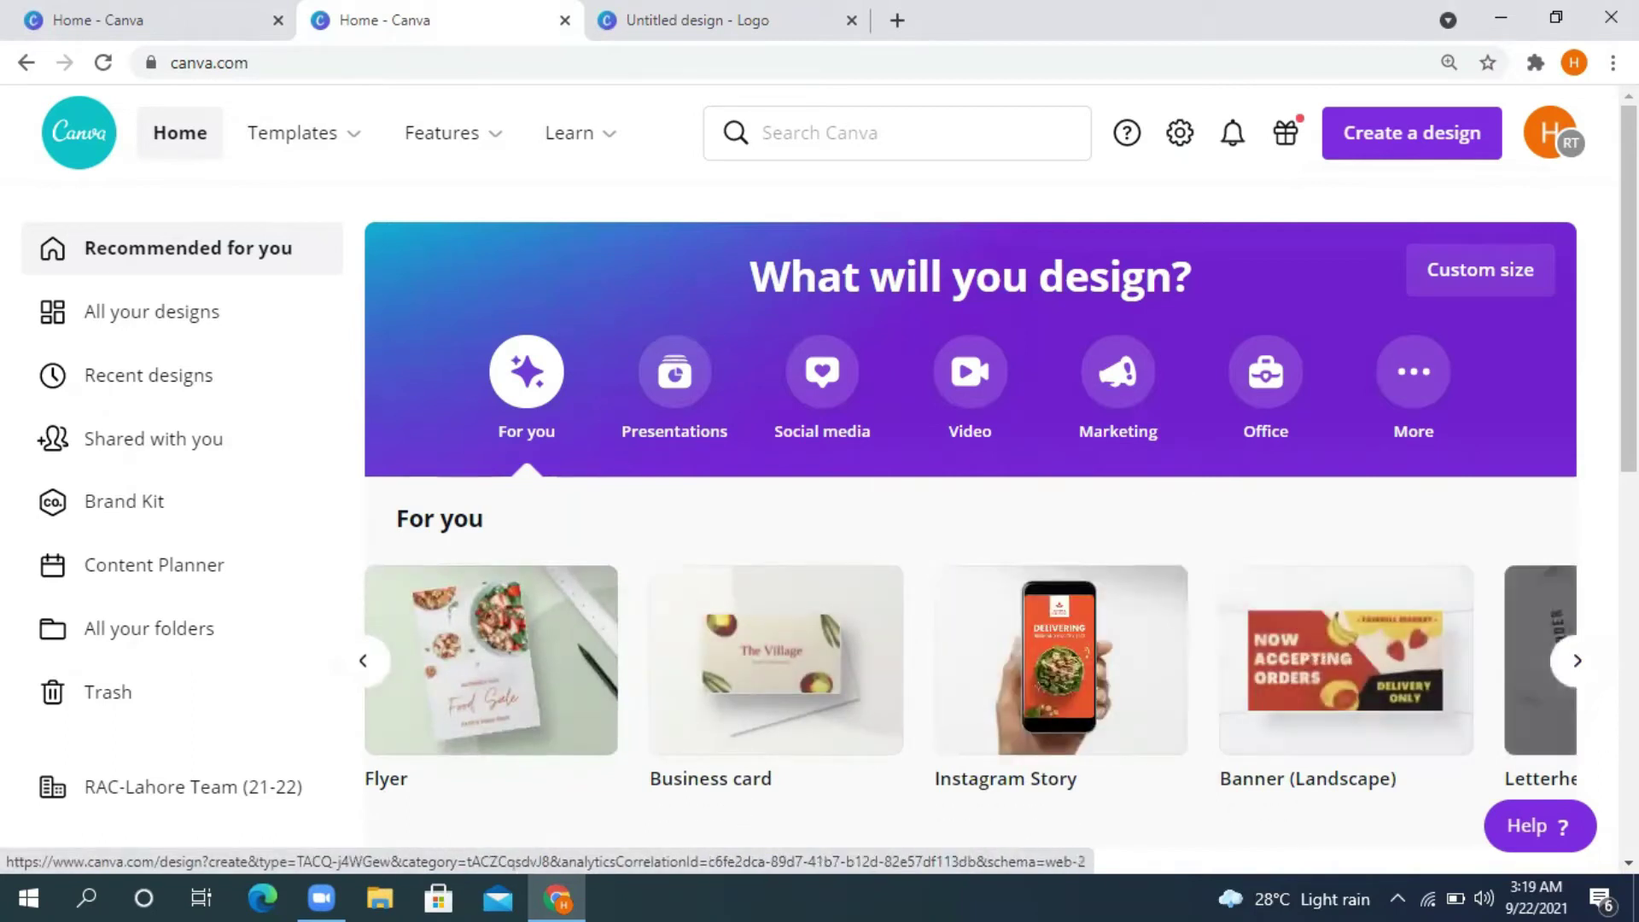
pyautogui.click(1577, 664)
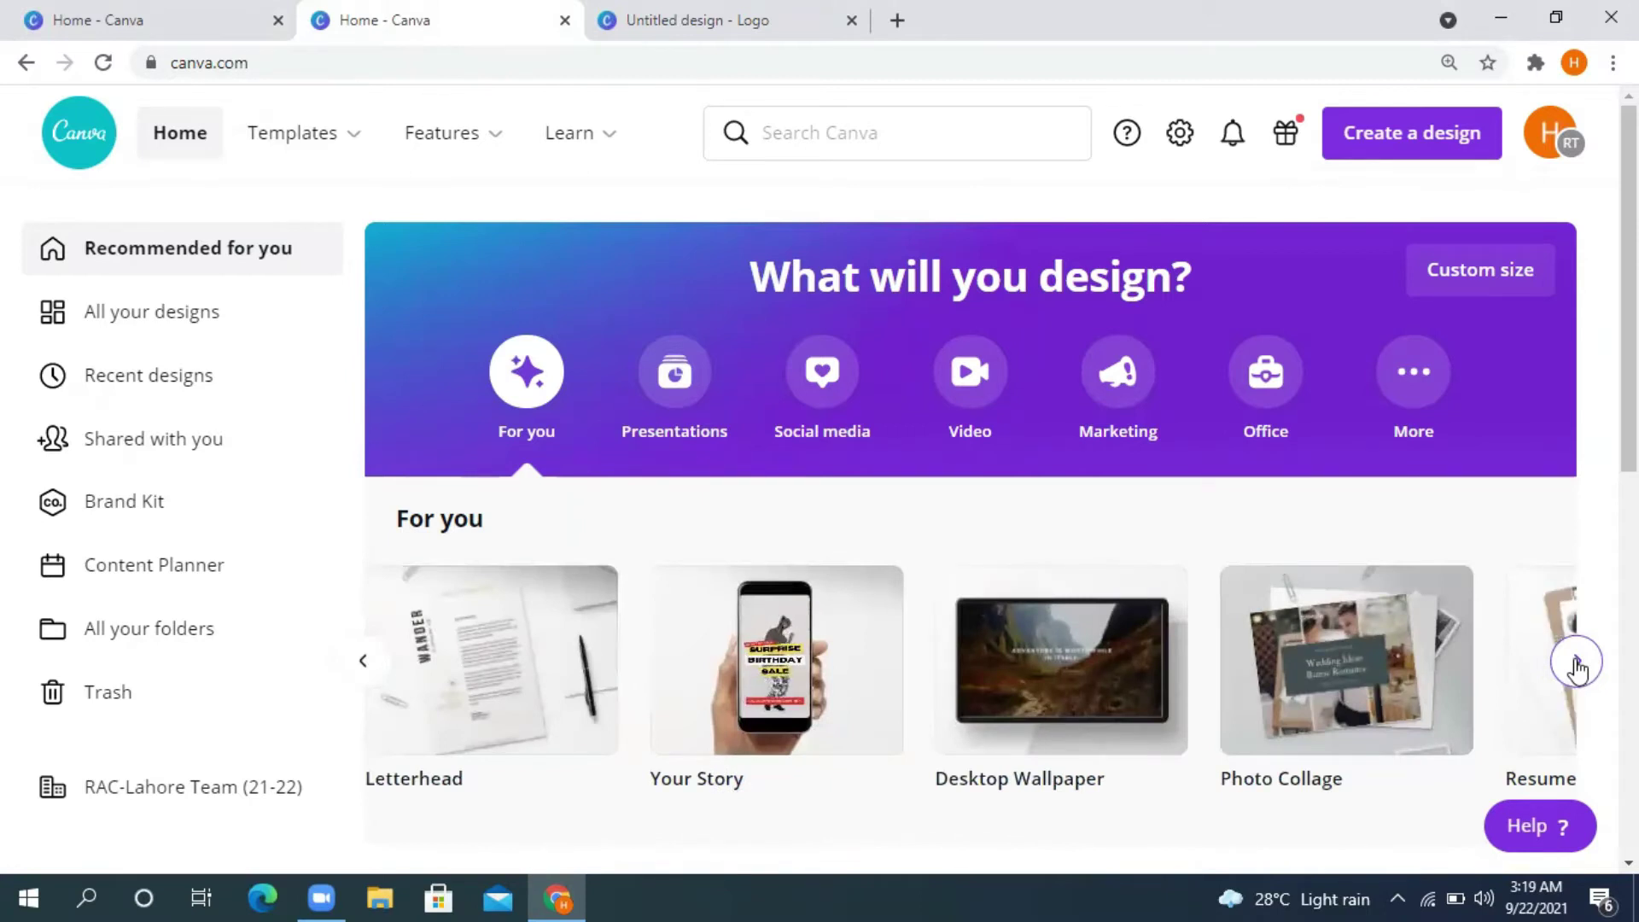
pyautogui.click(1577, 665)
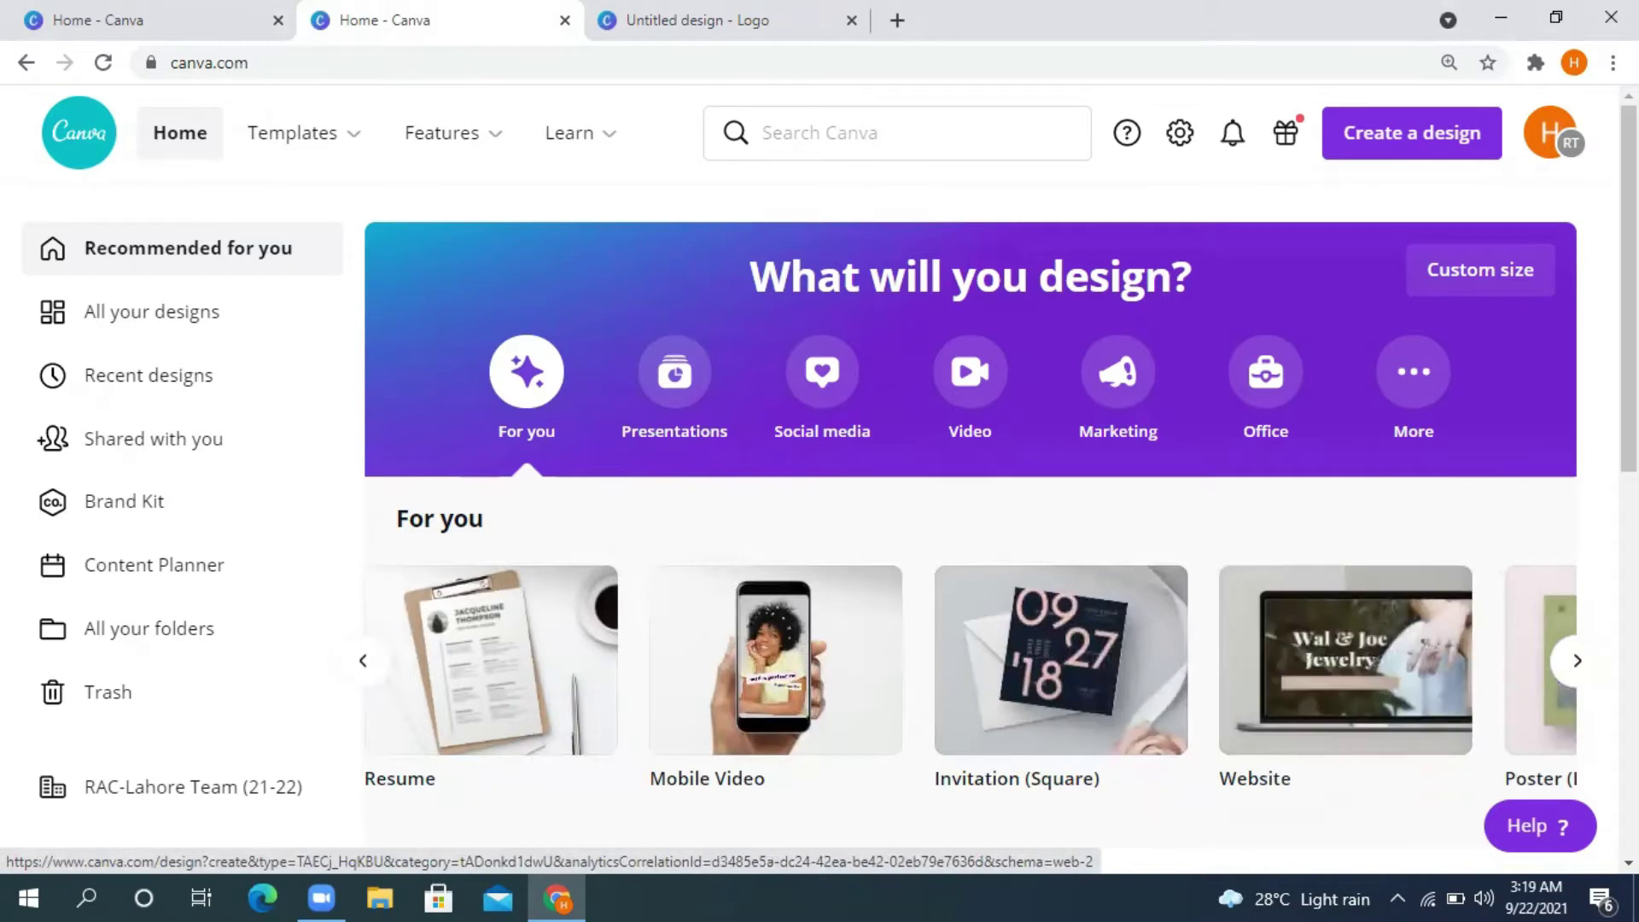
pyautogui.click(1576, 663)
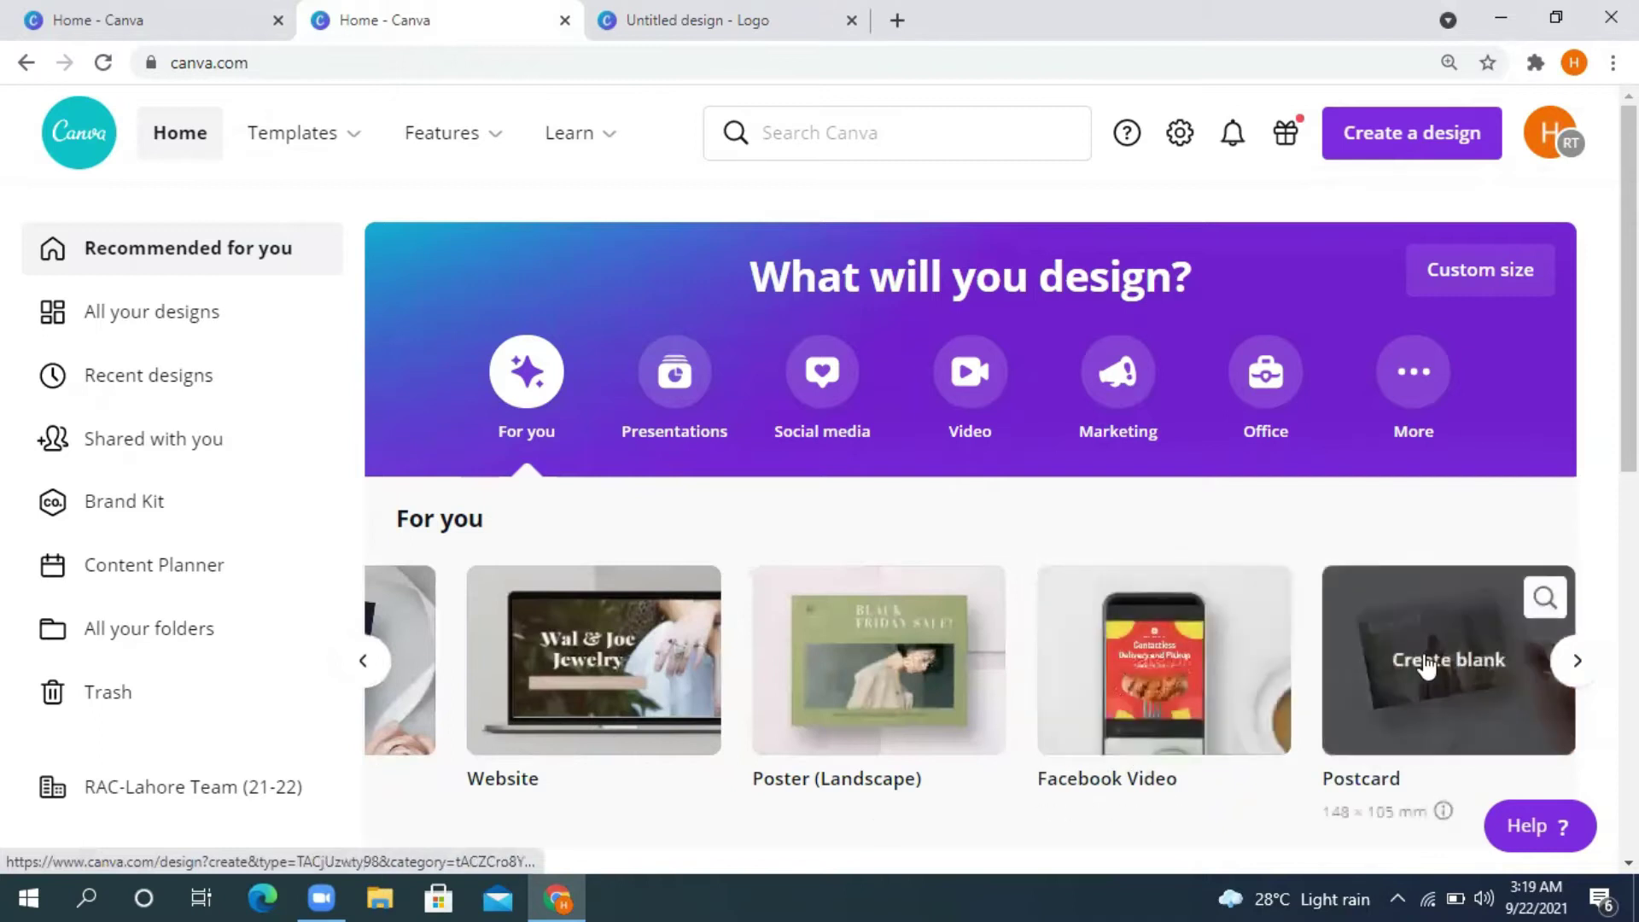
pyautogui.click(1579, 662)
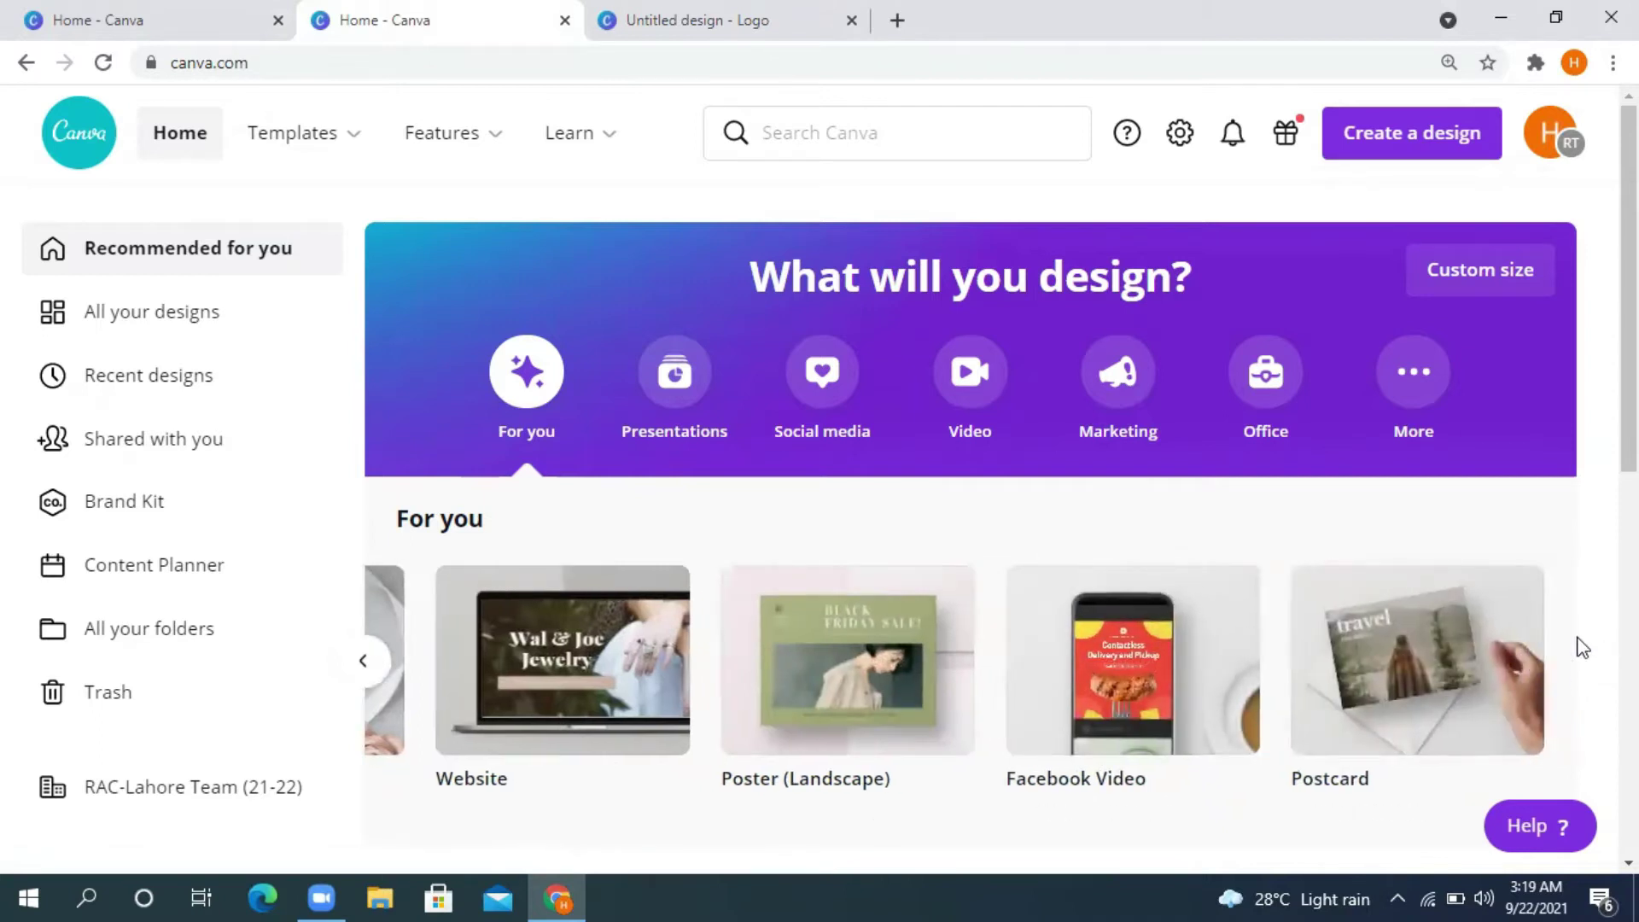
pyautogui.moveTo(452, 133)
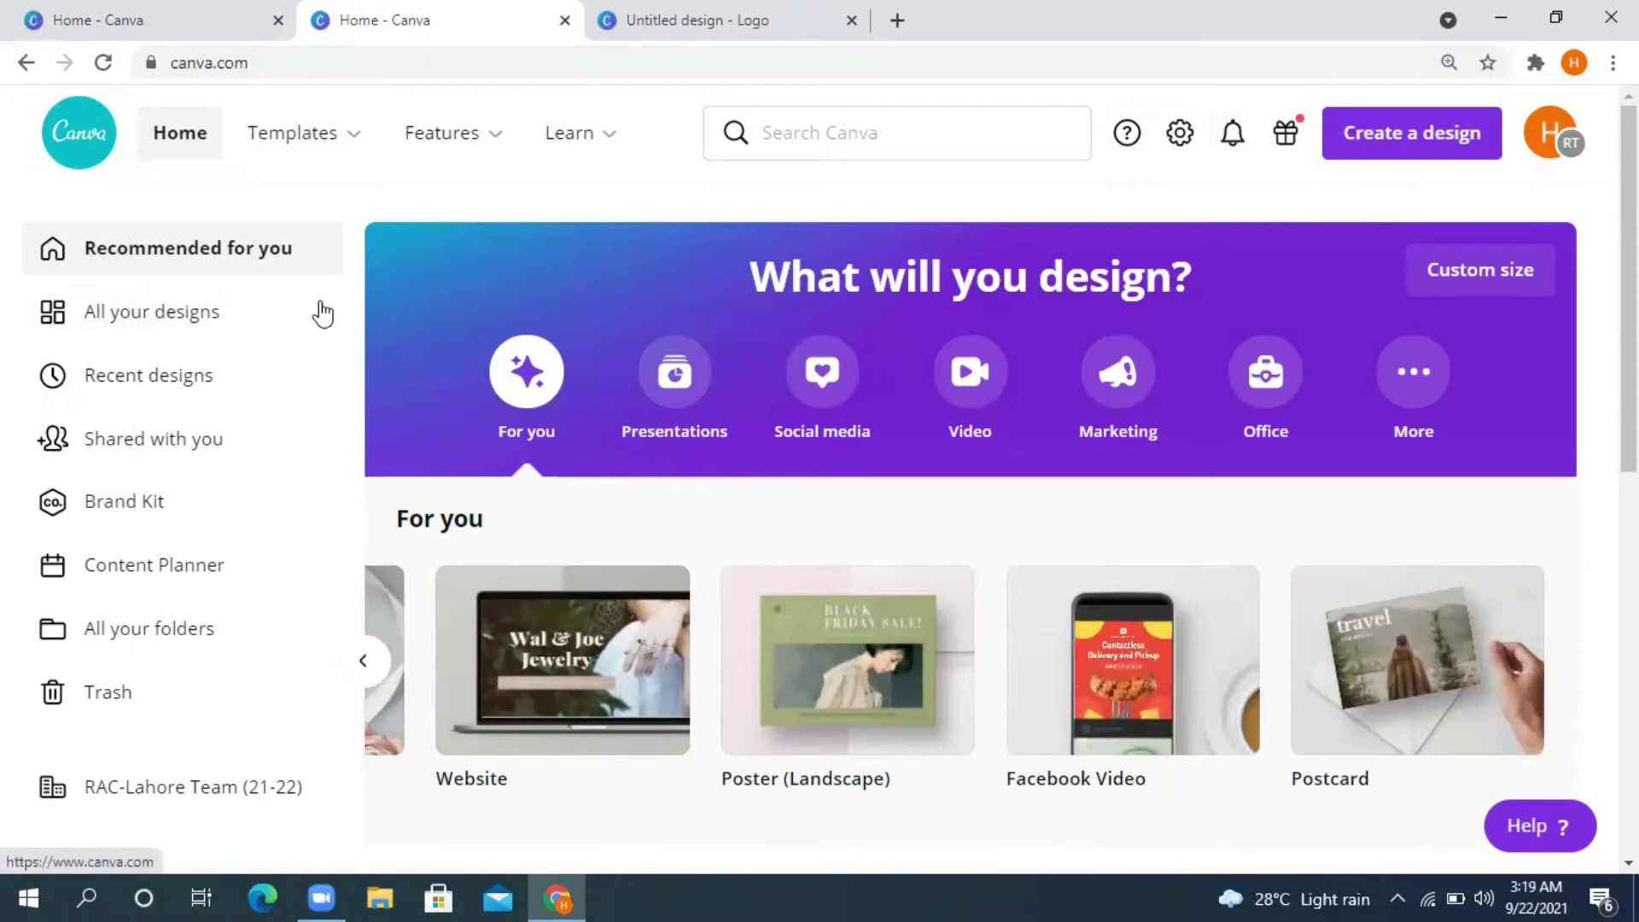
# Step: Show all your designs and open the unnamed Facebook Post design
pyautogui.scroll(-5, 443, 402)
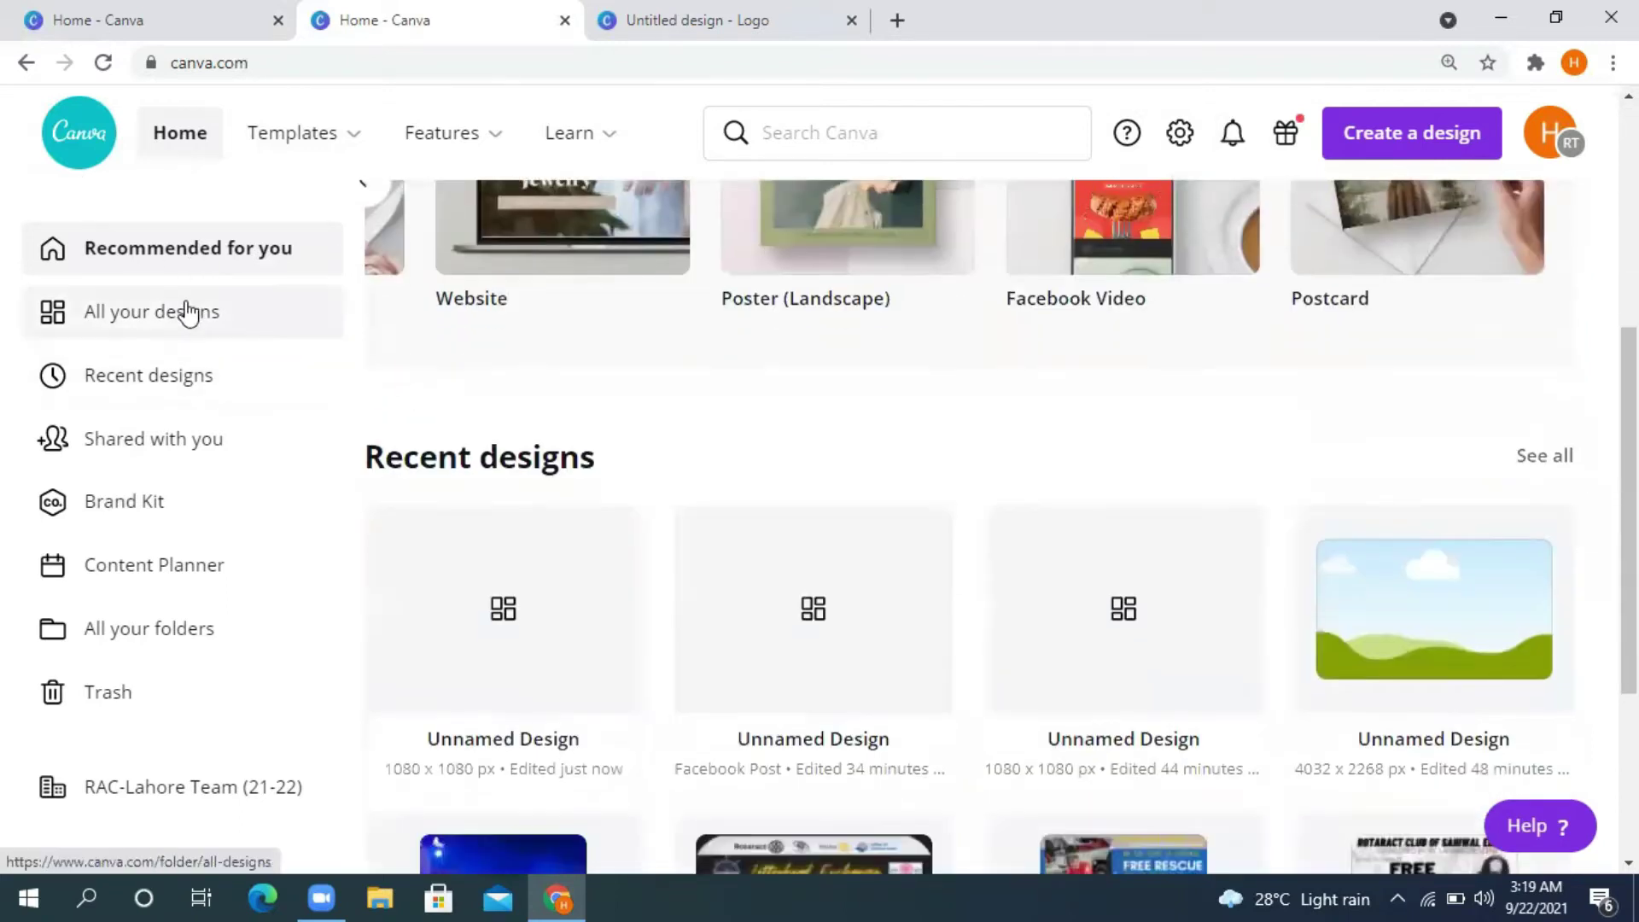
pyautogui.click(188, 312)
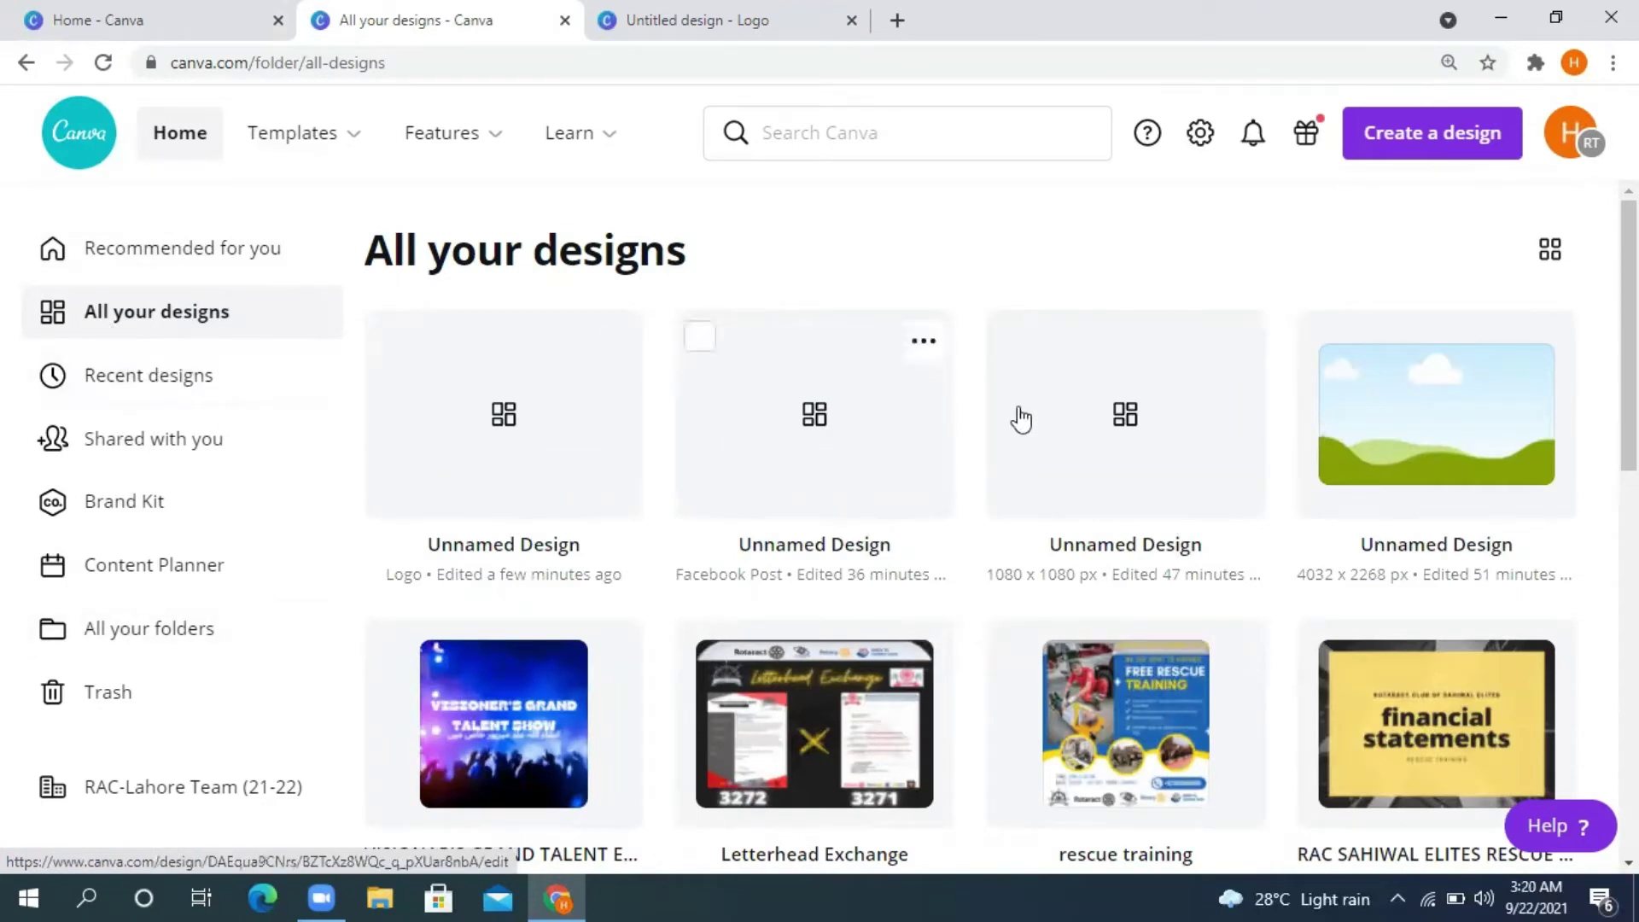
pyautogui.click(853, 442)
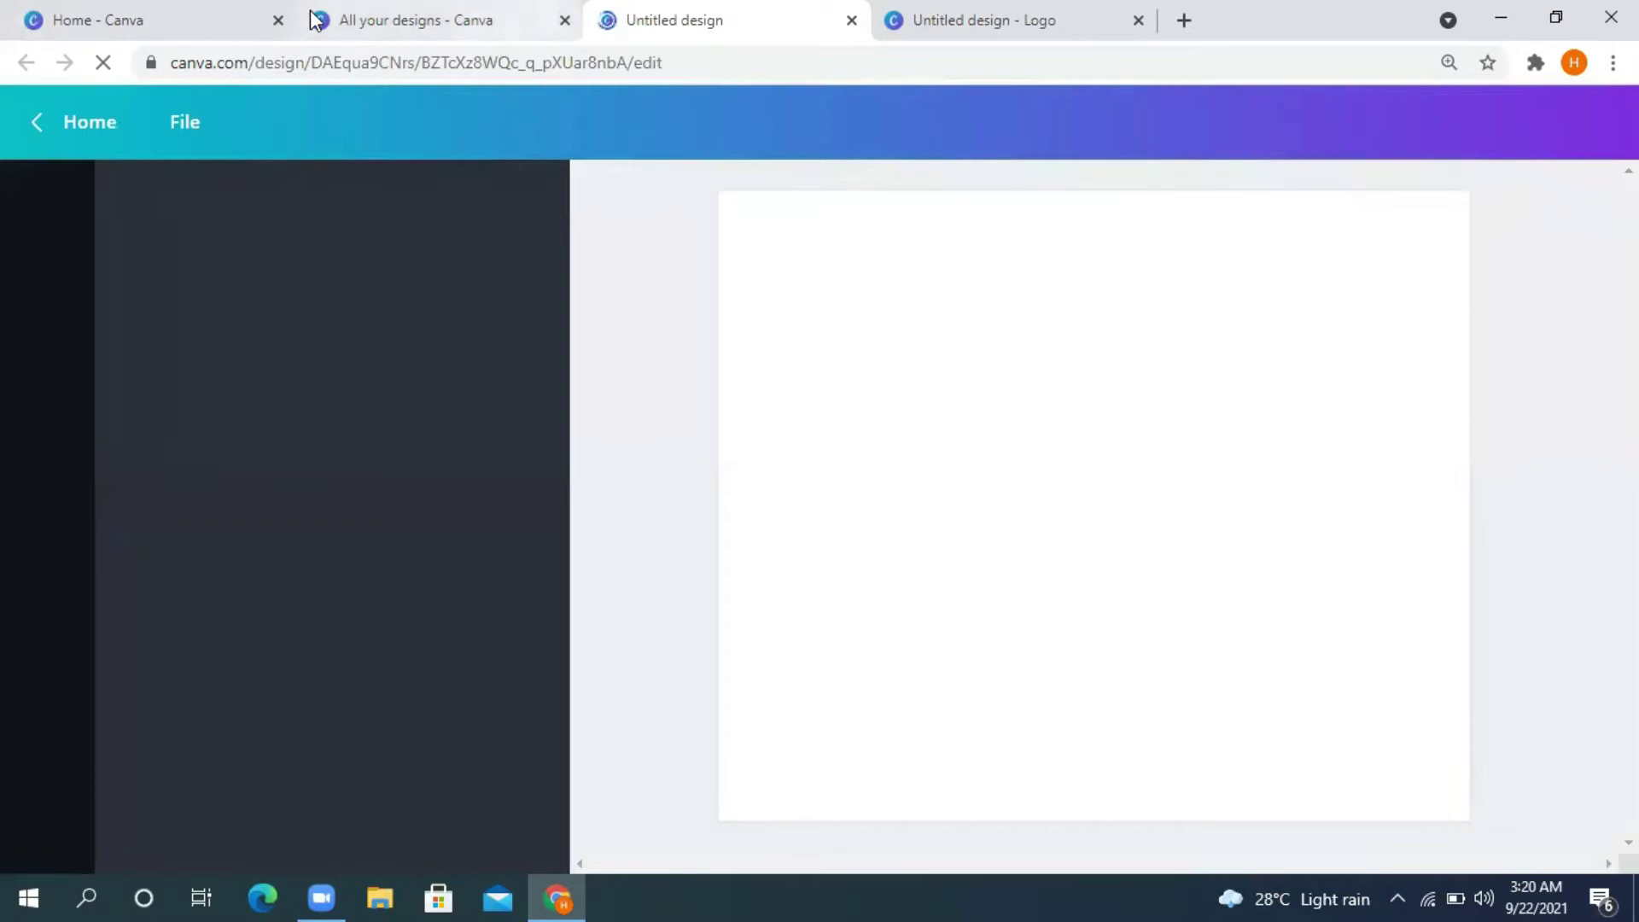
# Step: Look through the Brand Kit and the Content Planner from the home page, dismissing the planner's tip about planning designs in advance
pyautogui.click(316, 19)
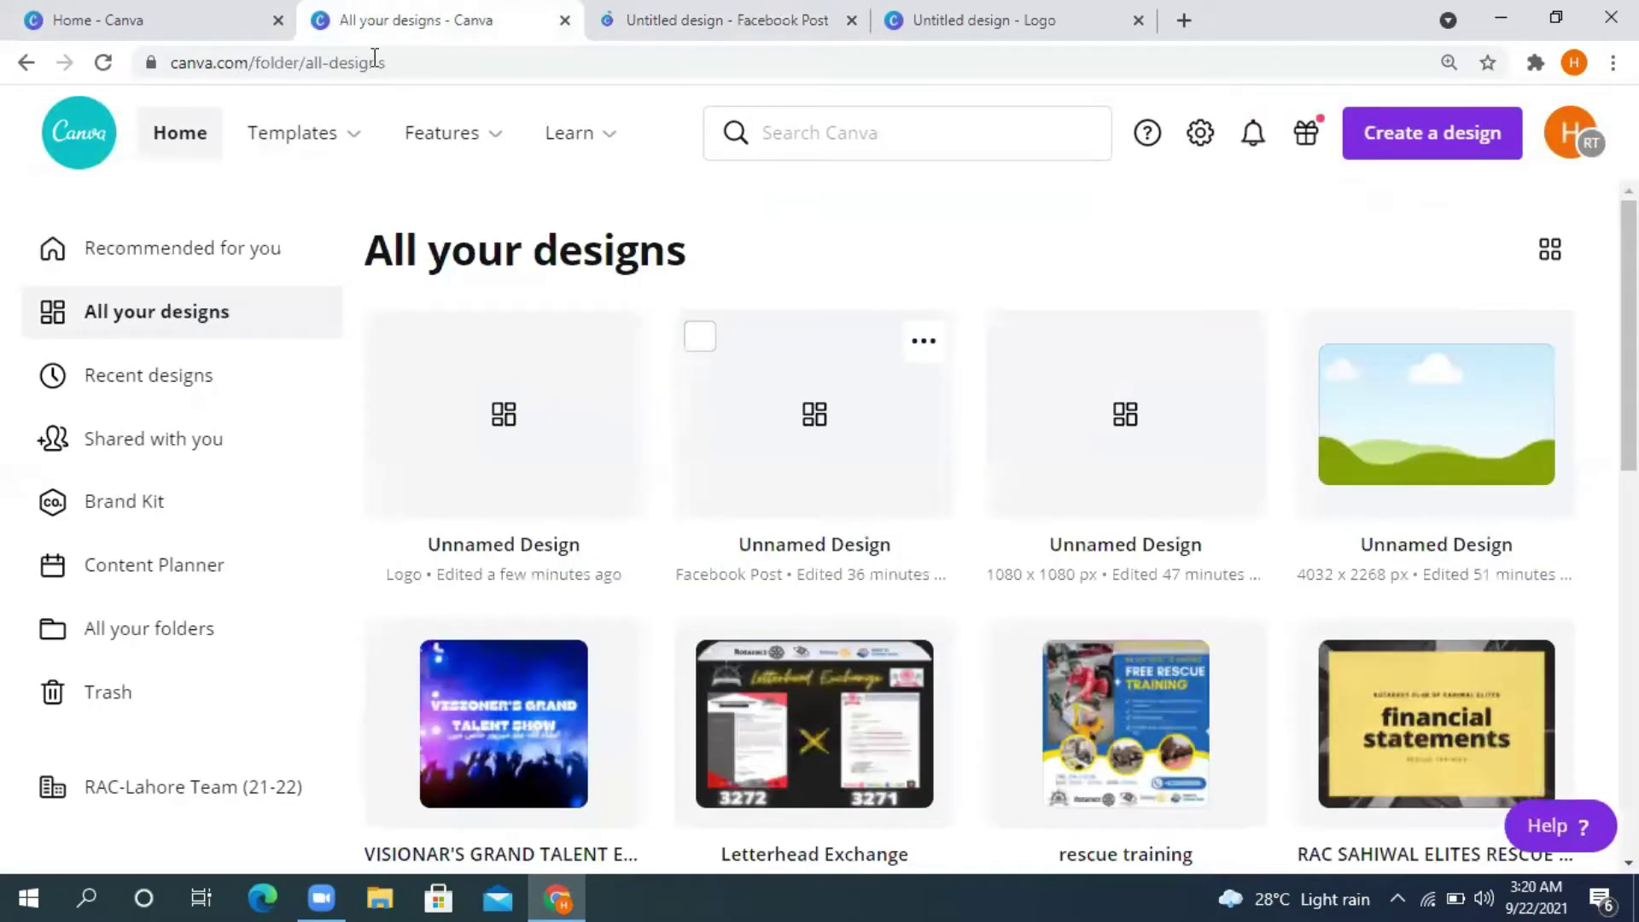
pyautogui.click(182, 157)
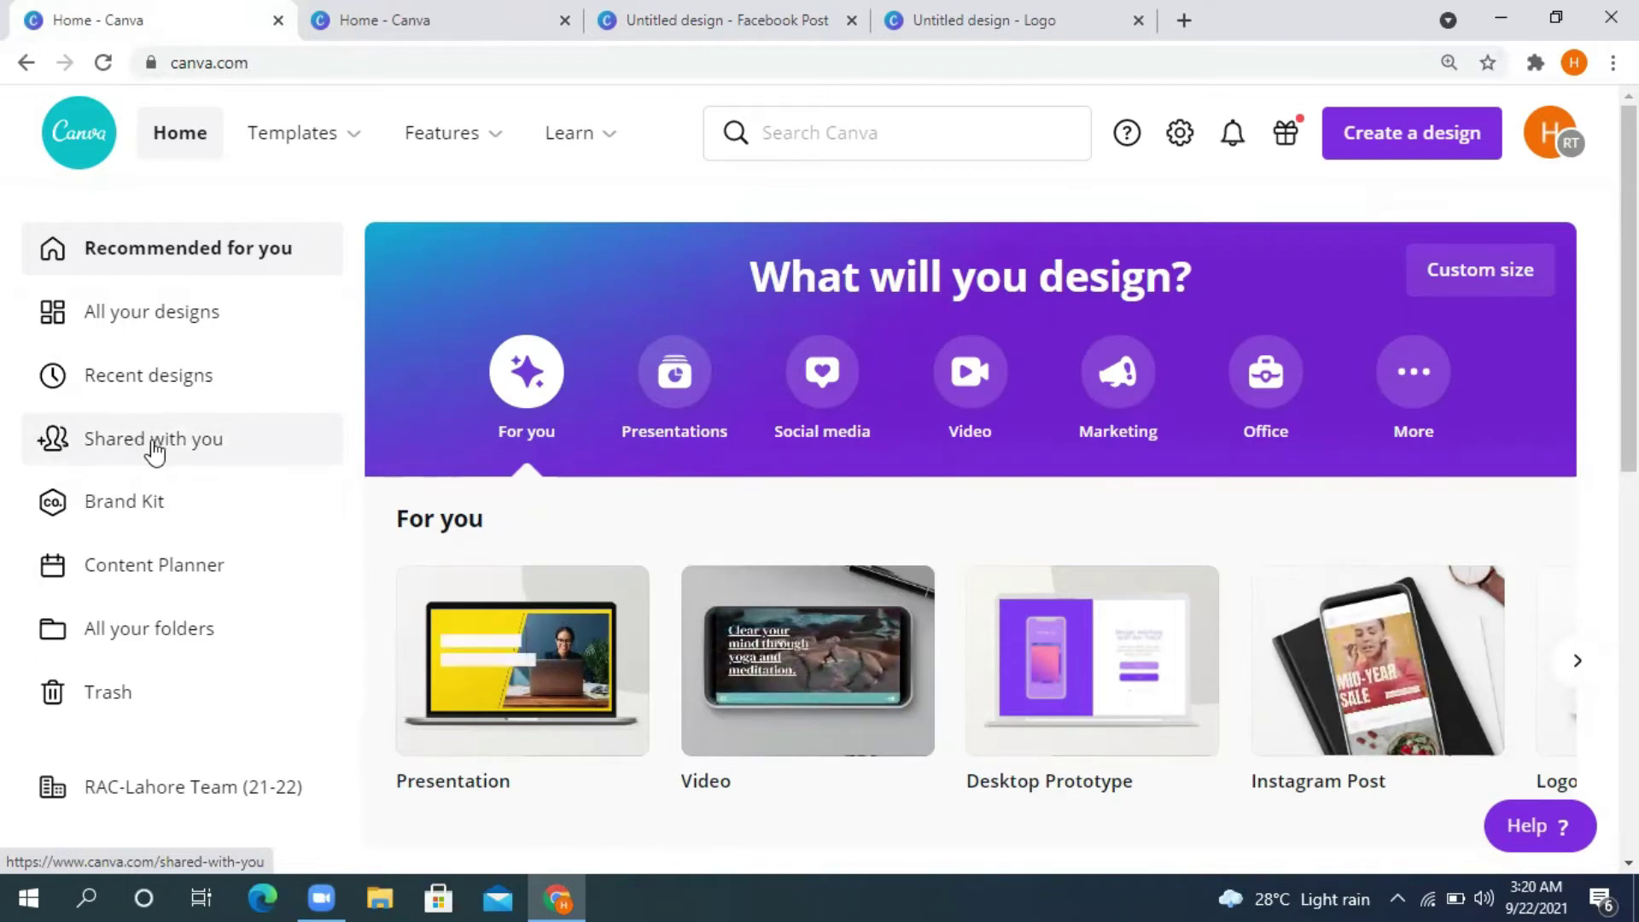
pyautogui.click(154, 510)
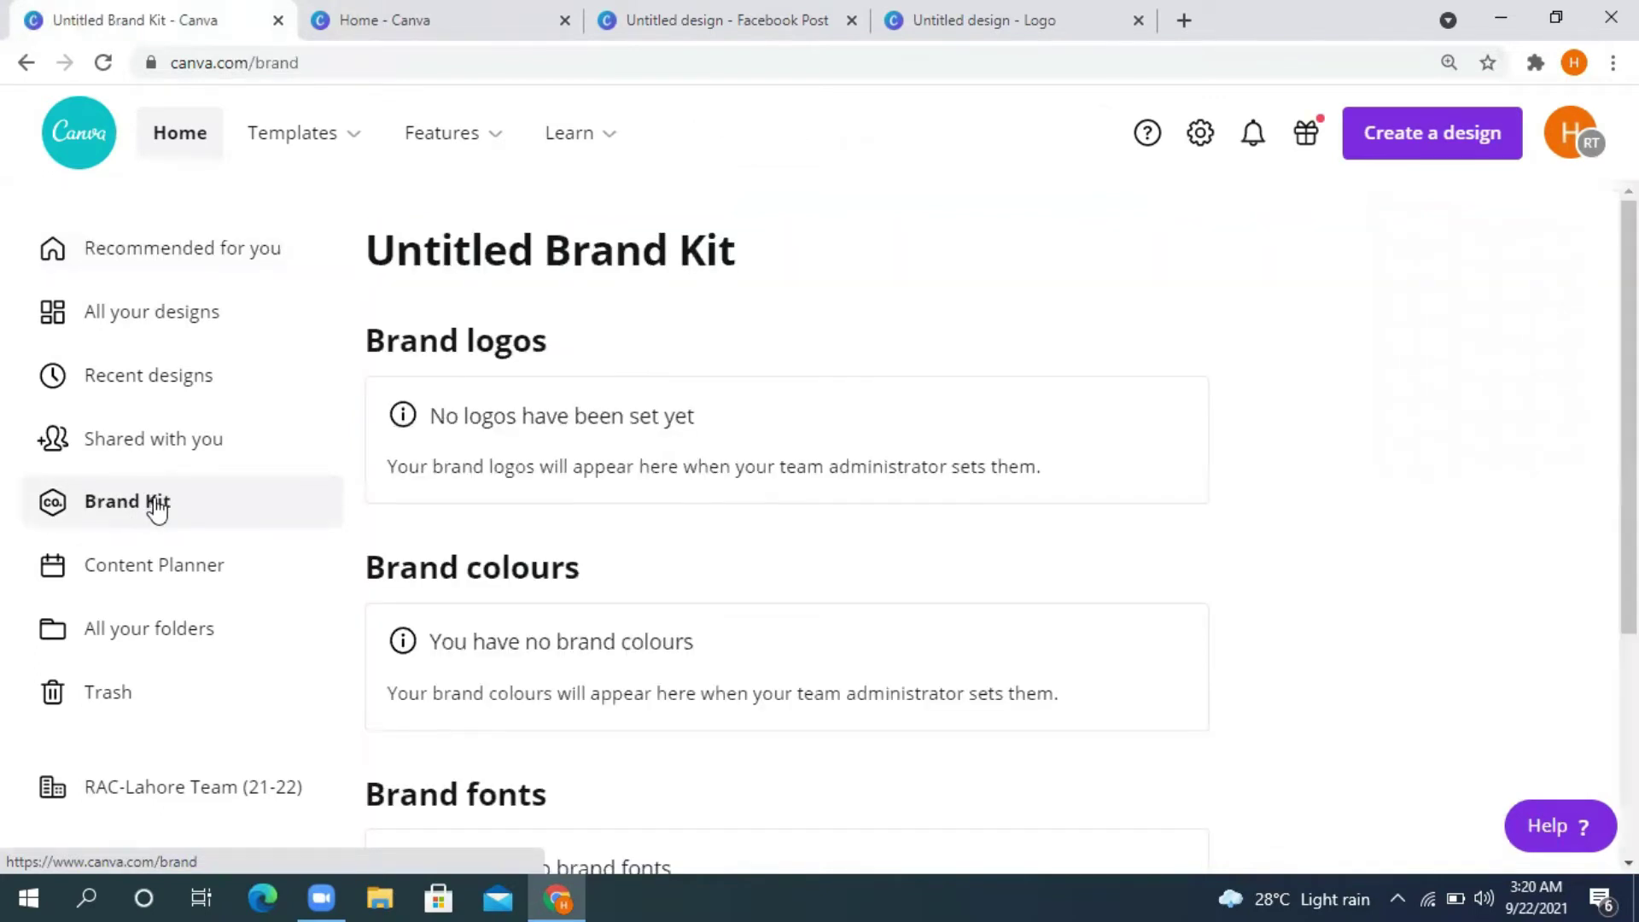
pyautogui.scroll(-4, 414, 534)
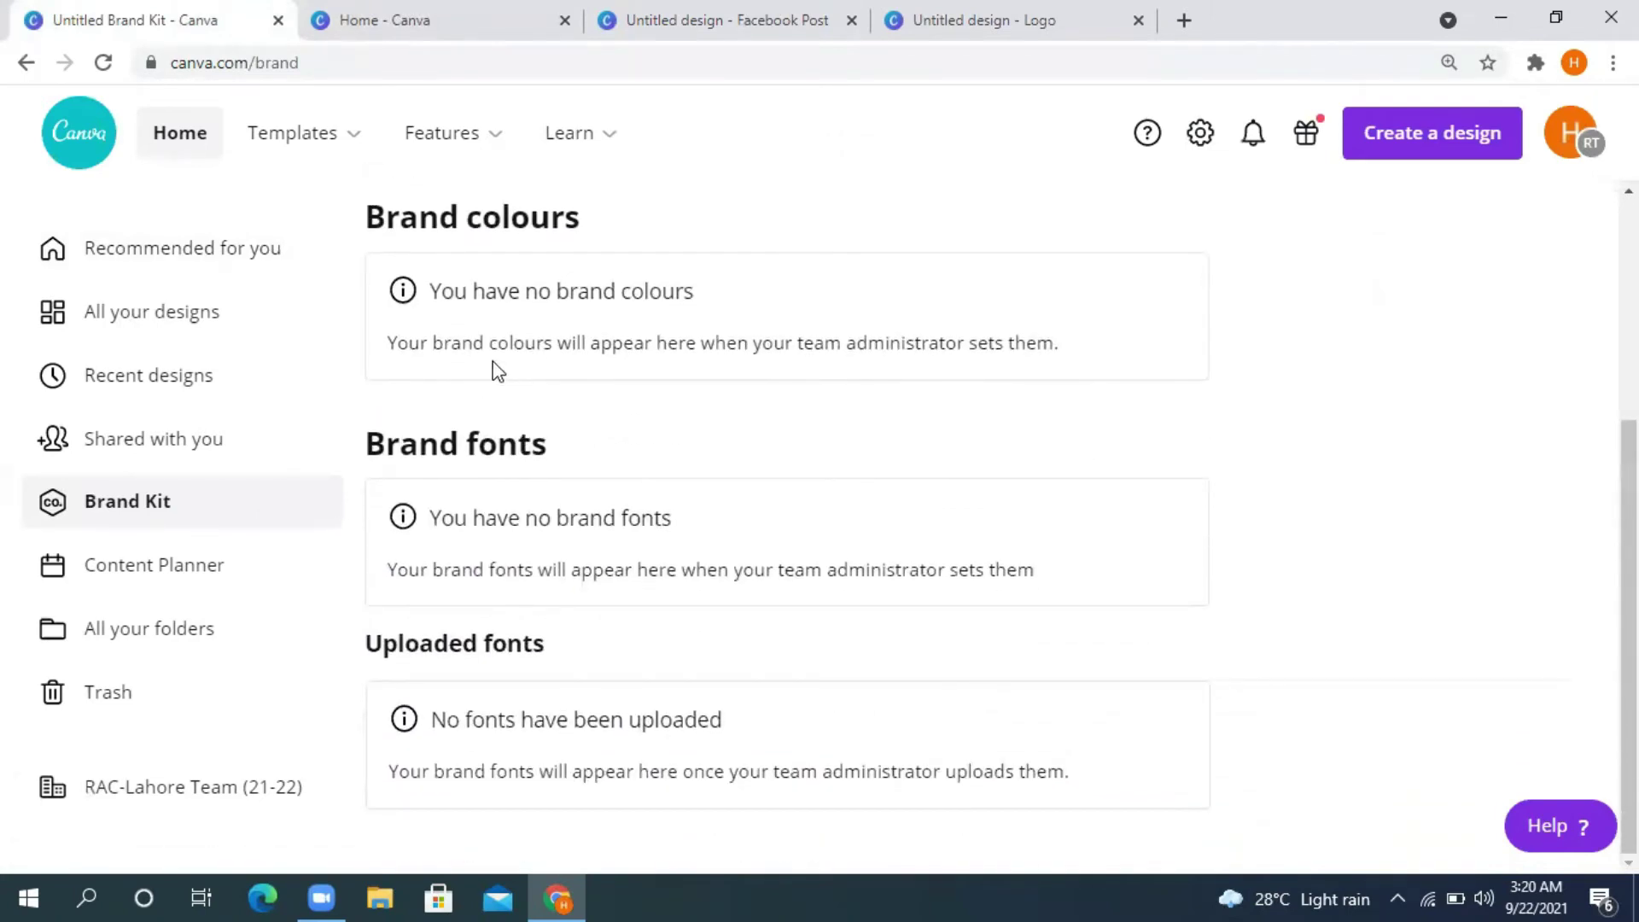
pyautogui.scroll(4, 485, 418)
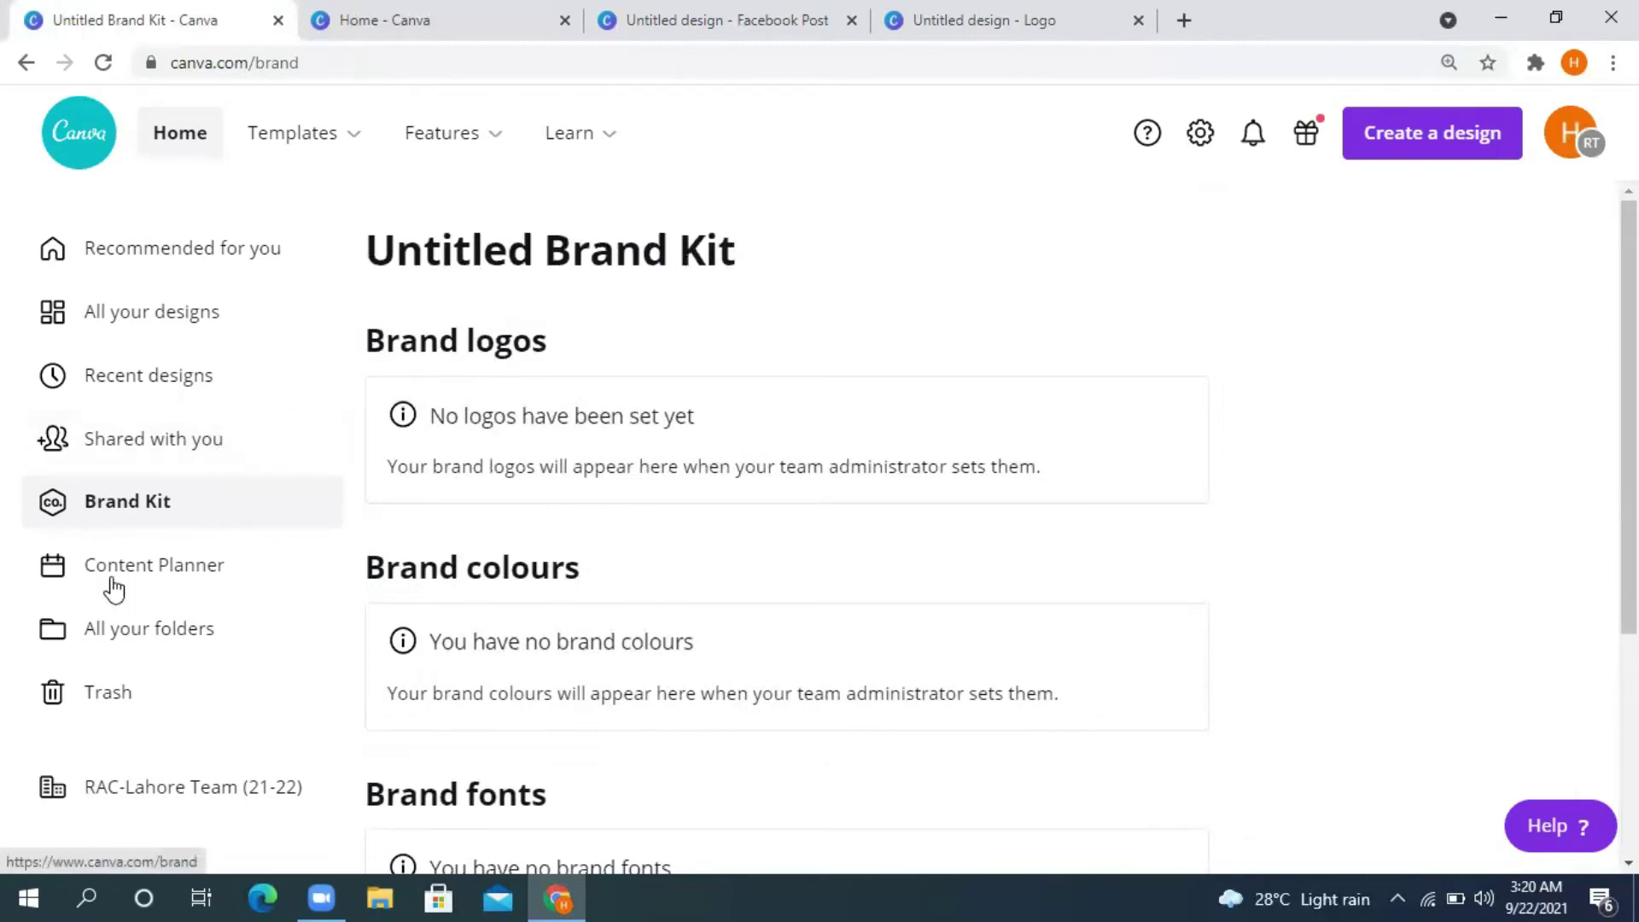
pyautogui.click(166, 585)
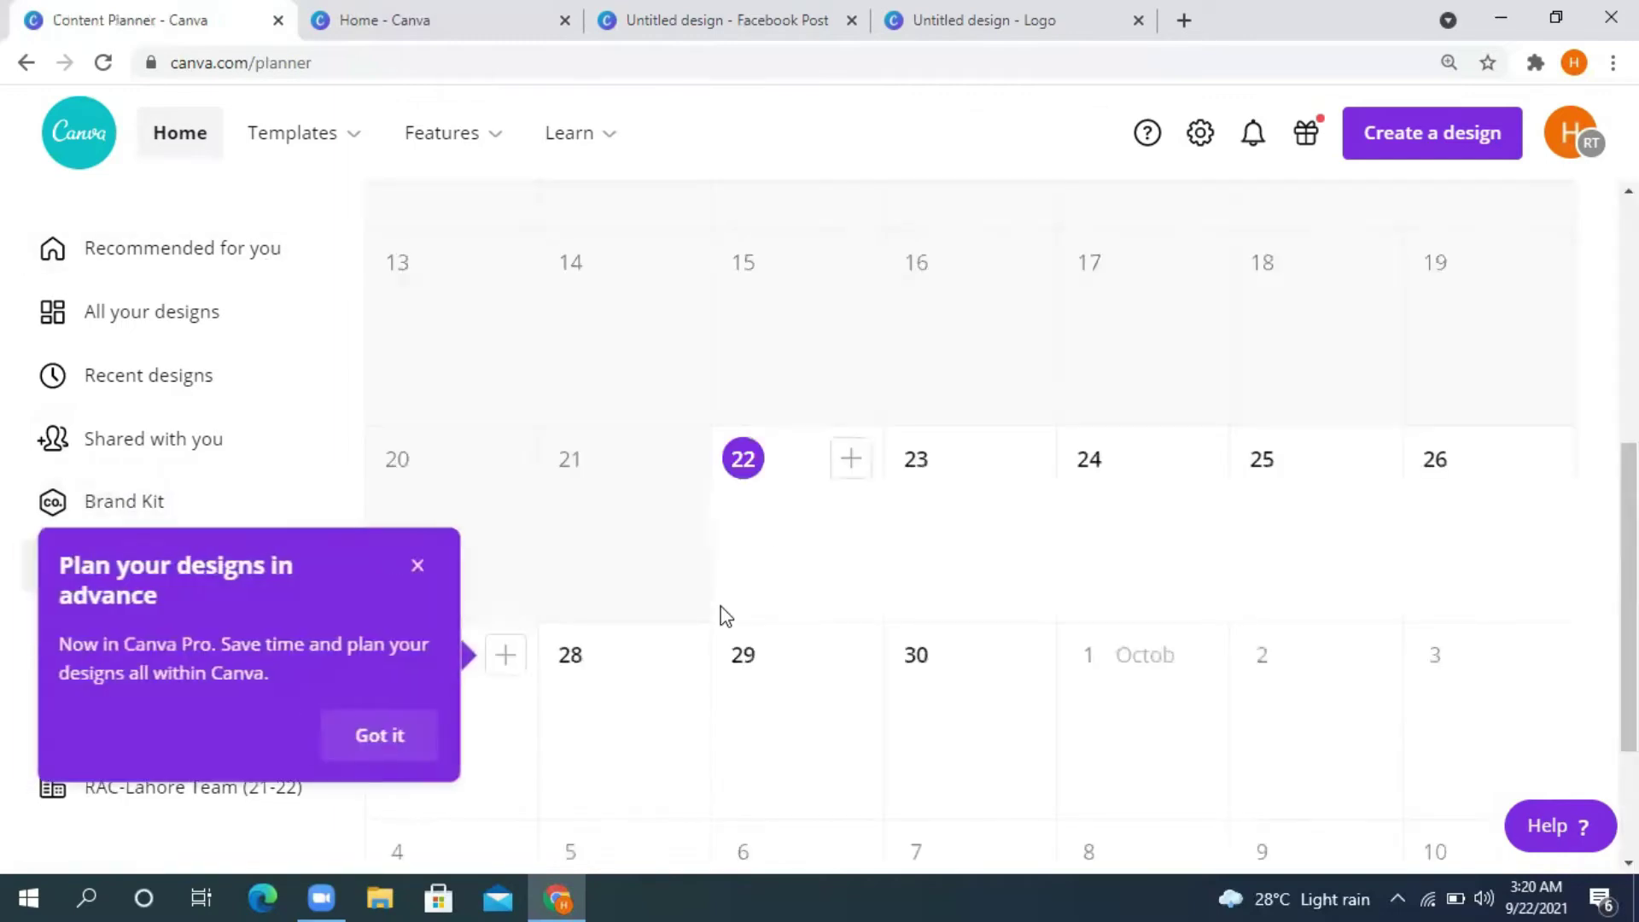
pyautogui.click(416, 566)
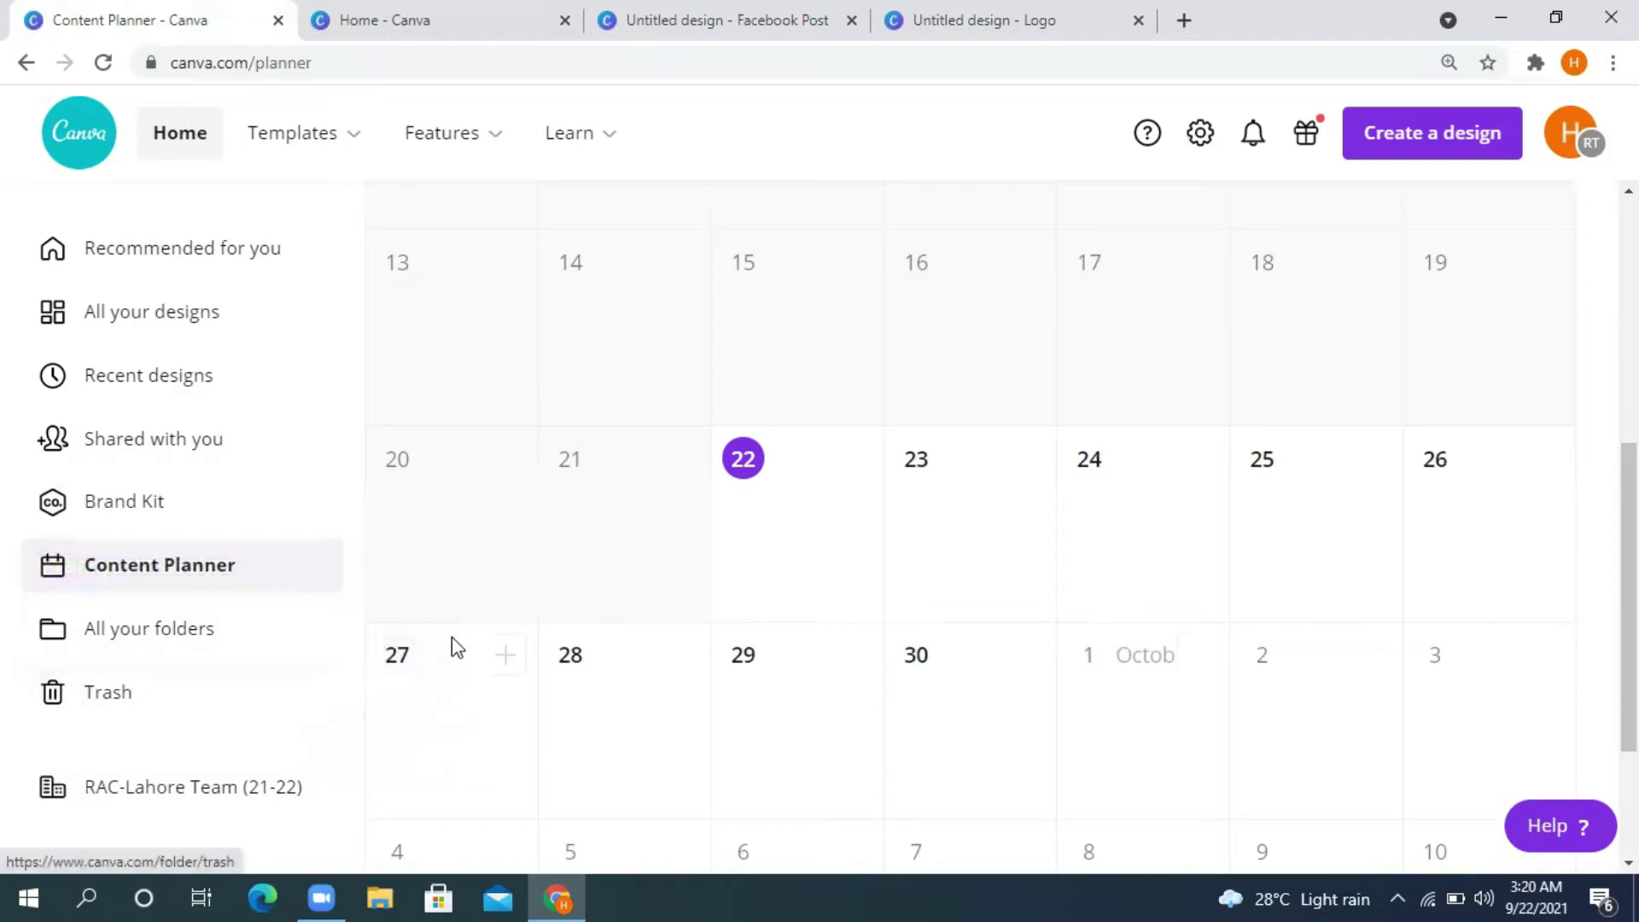
# Step: Show all your folders and look into the Likes and Uploads folders, returning to the folder overview after each
pyautogui.click(165, 638)
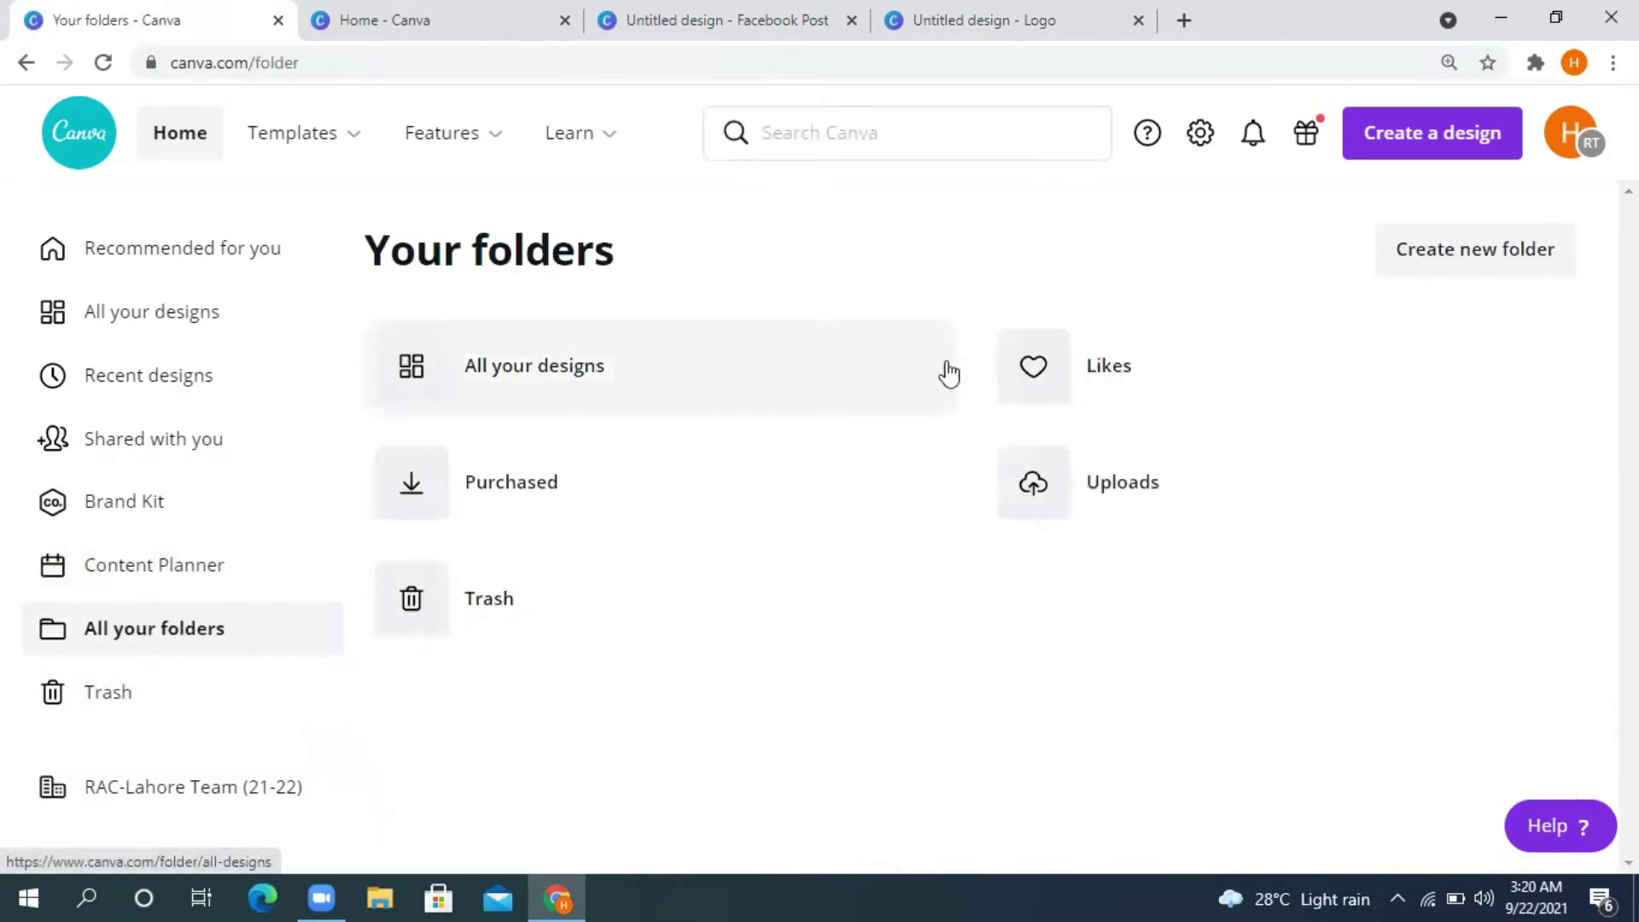
pyautogui.click(1168, 385)
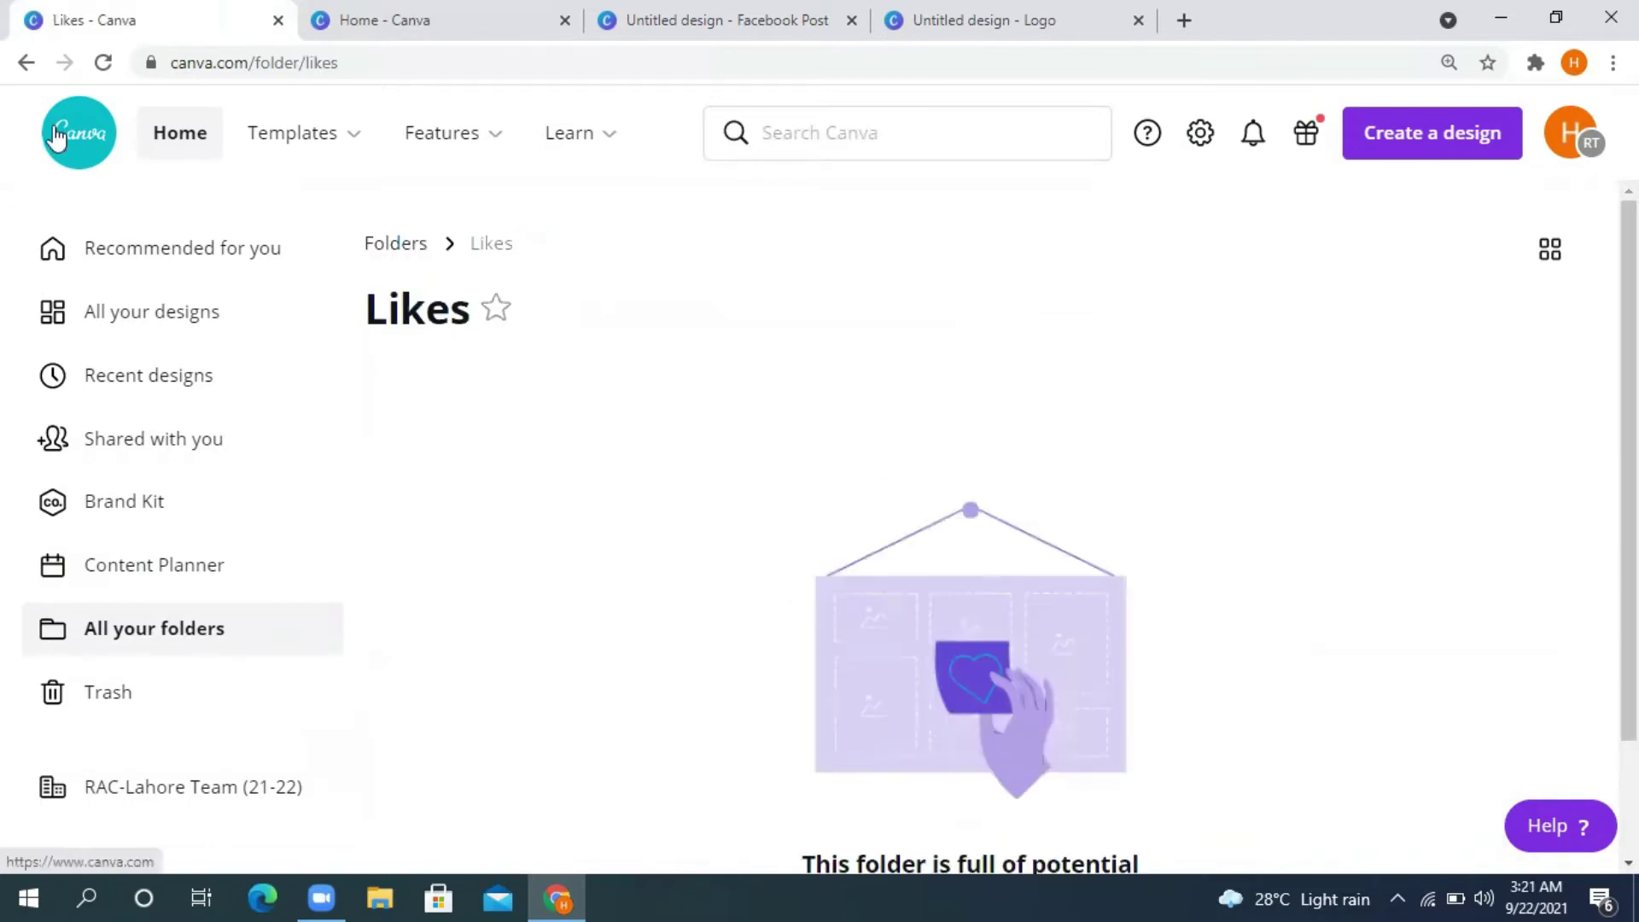
pyautogui.click(26, 65)
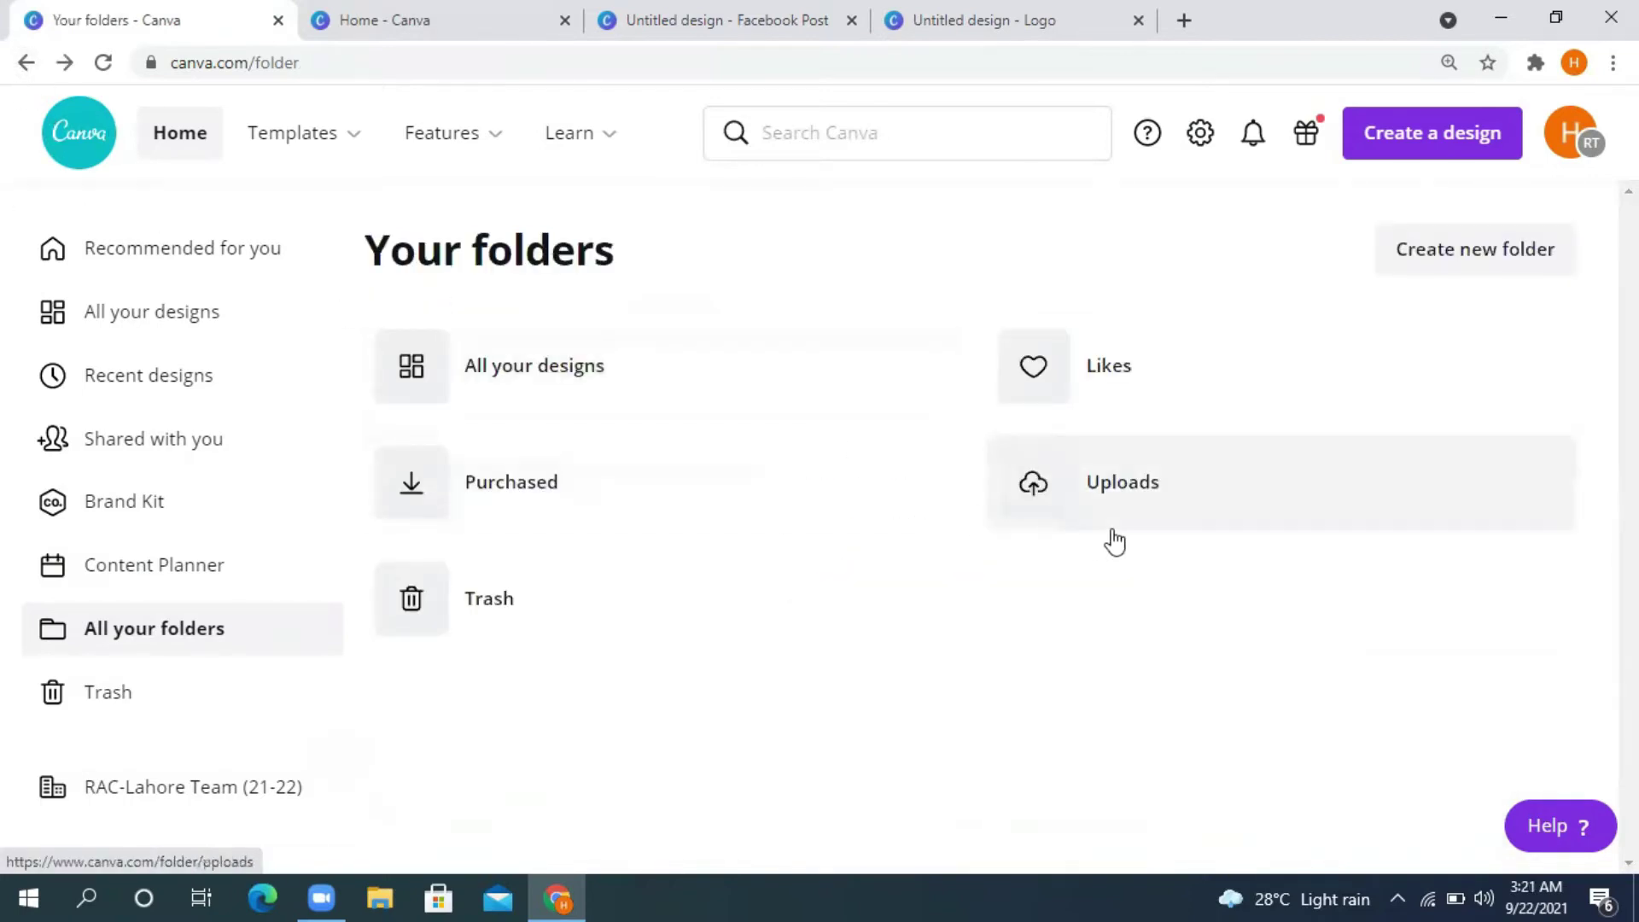
pyautogui.click(1108, 489)
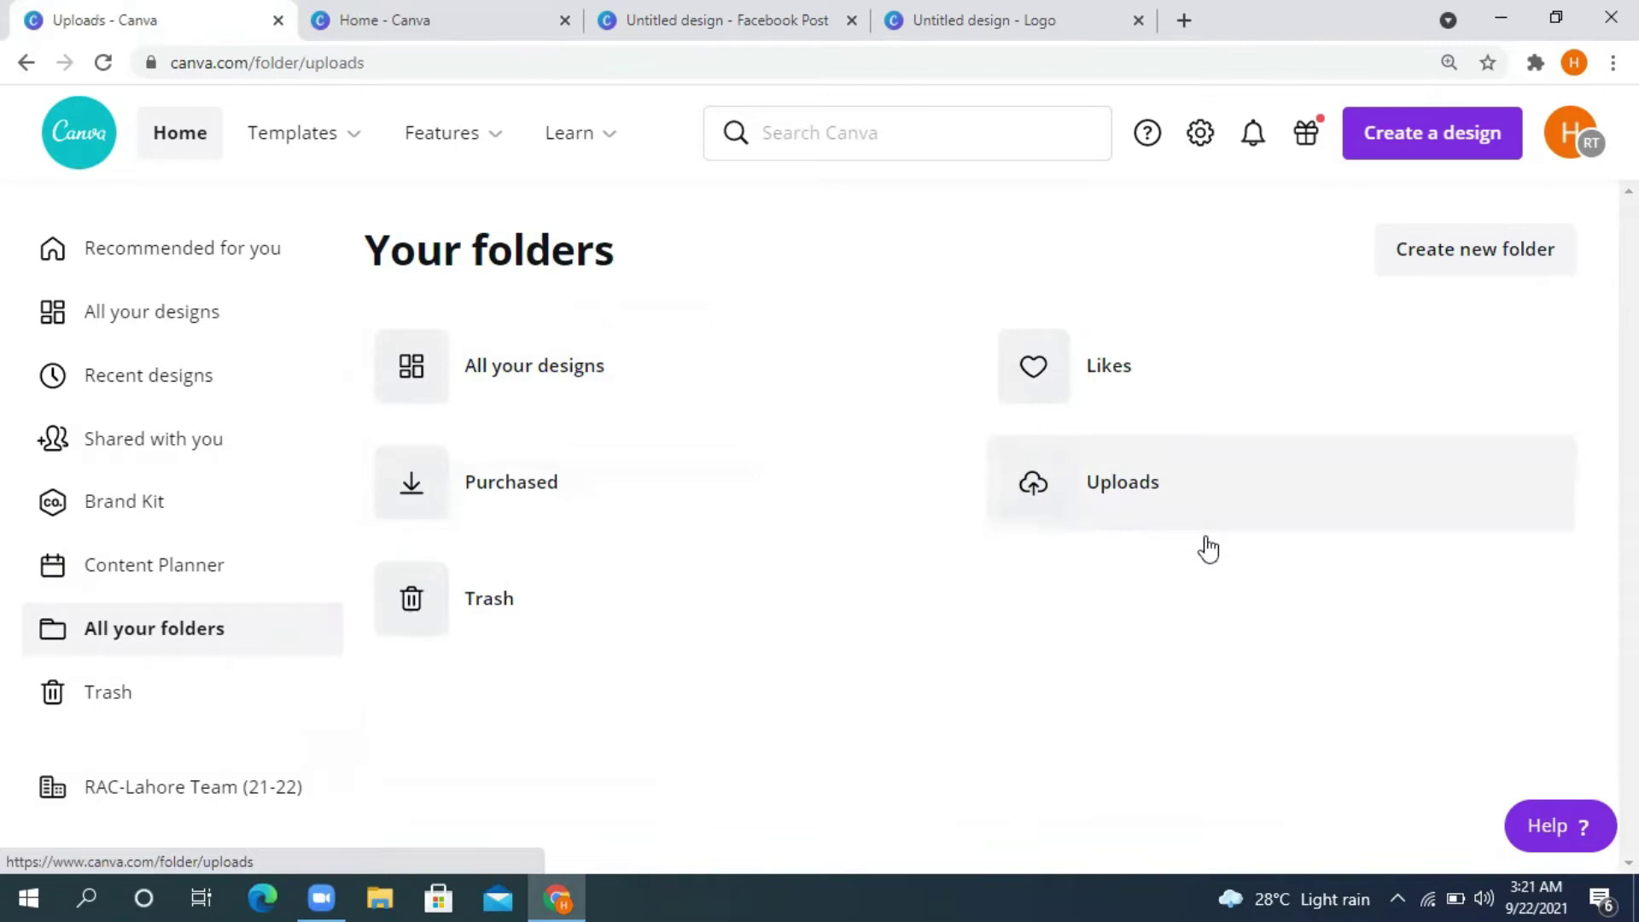
pyautogui.click(24, 64)
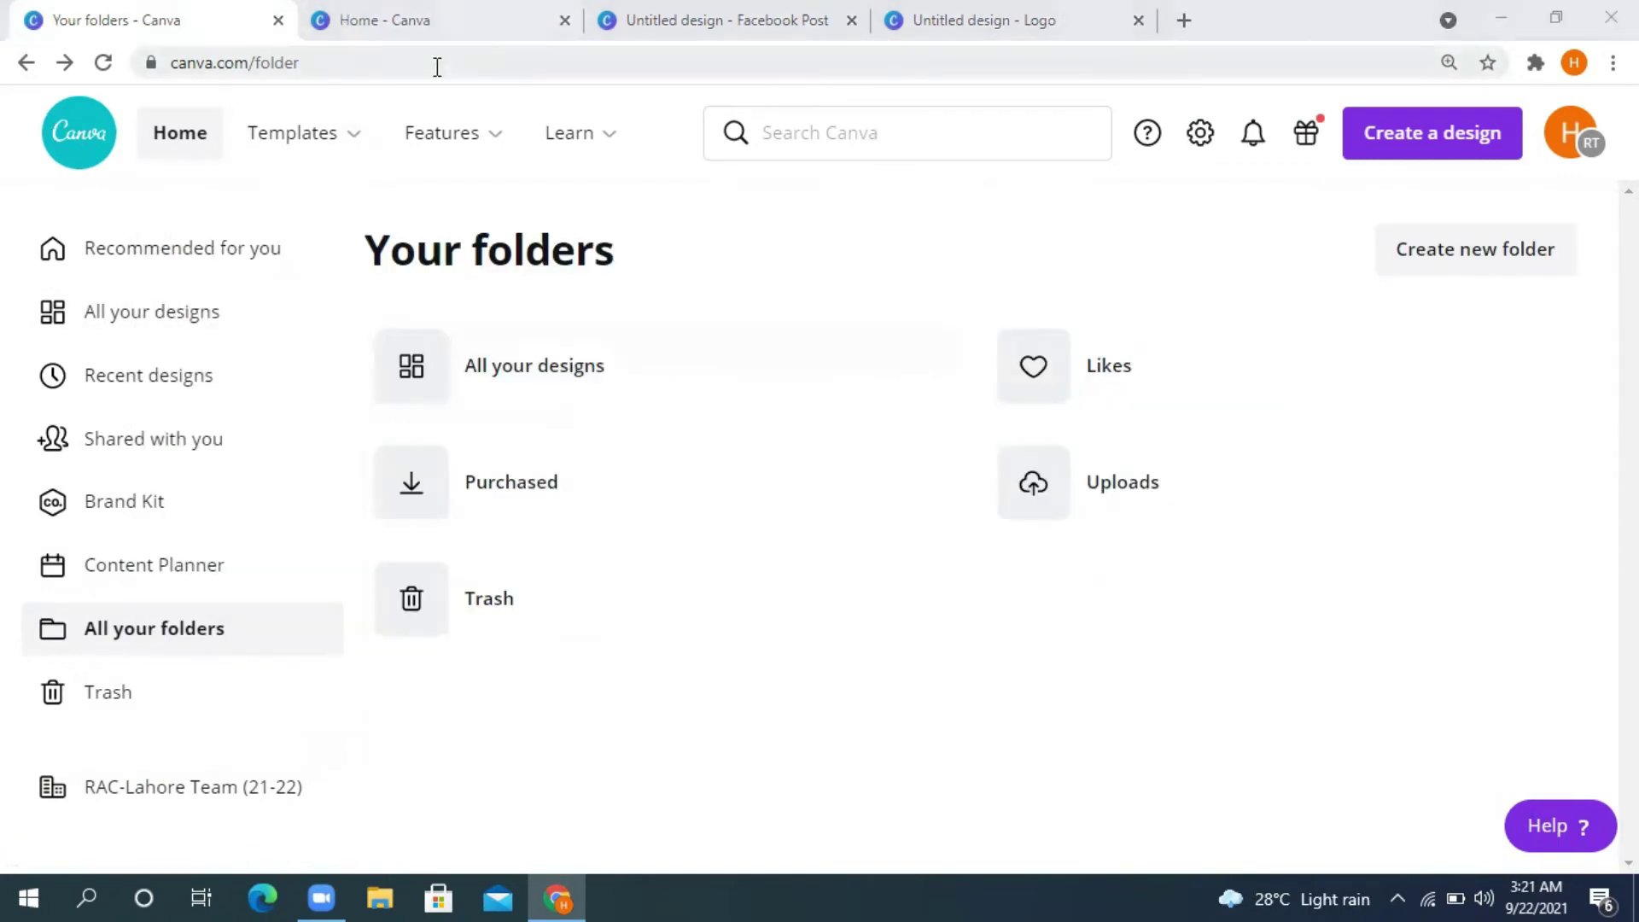
# Step: Go back to the home page and create a blank Facebook Post from the Social media design types
pyautogui.click(438, 26)
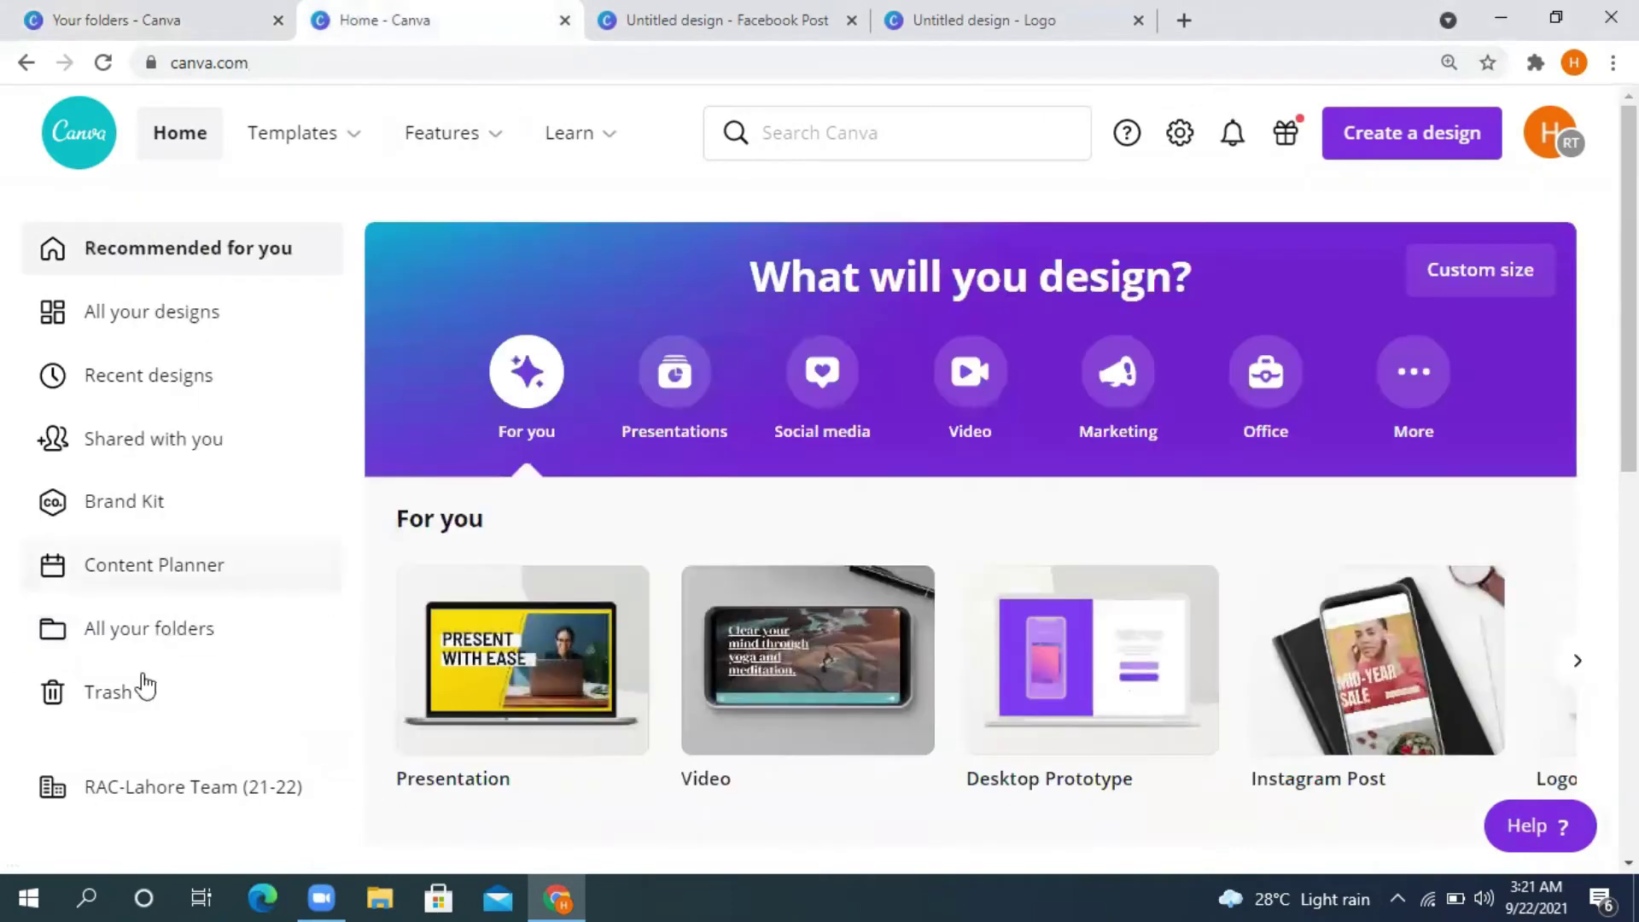
pyautogui.moveTo(1105, 604)
pyautogui.scroll(-2, 907, 425)
pyautogui.scroll(2, 747, 495)
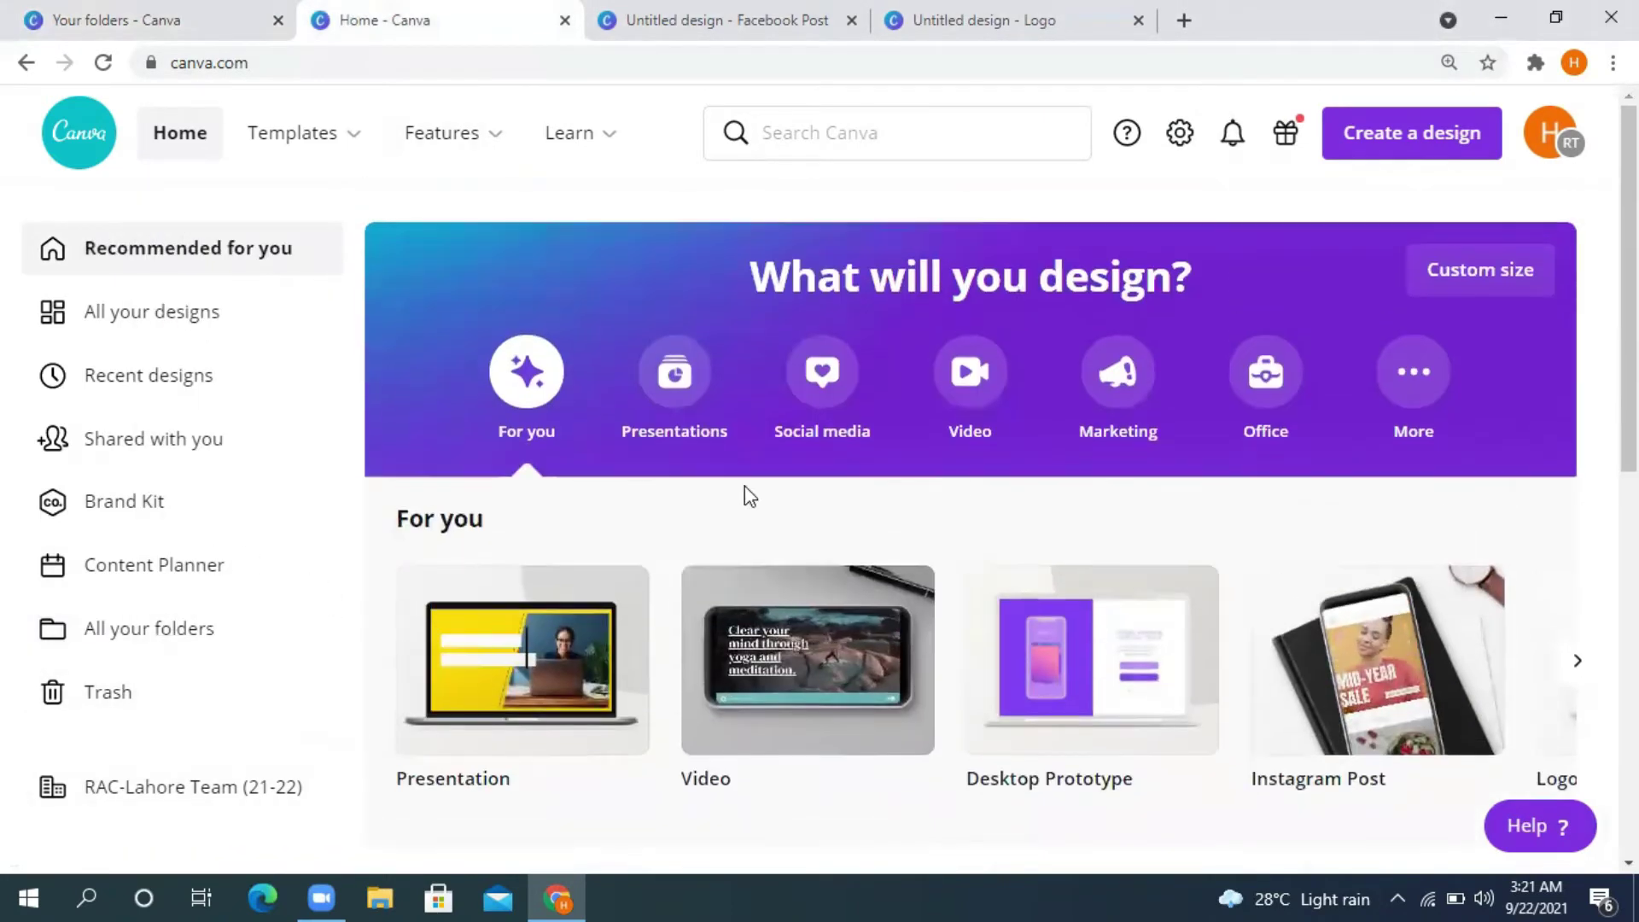
pyautogui.click(825, 397)
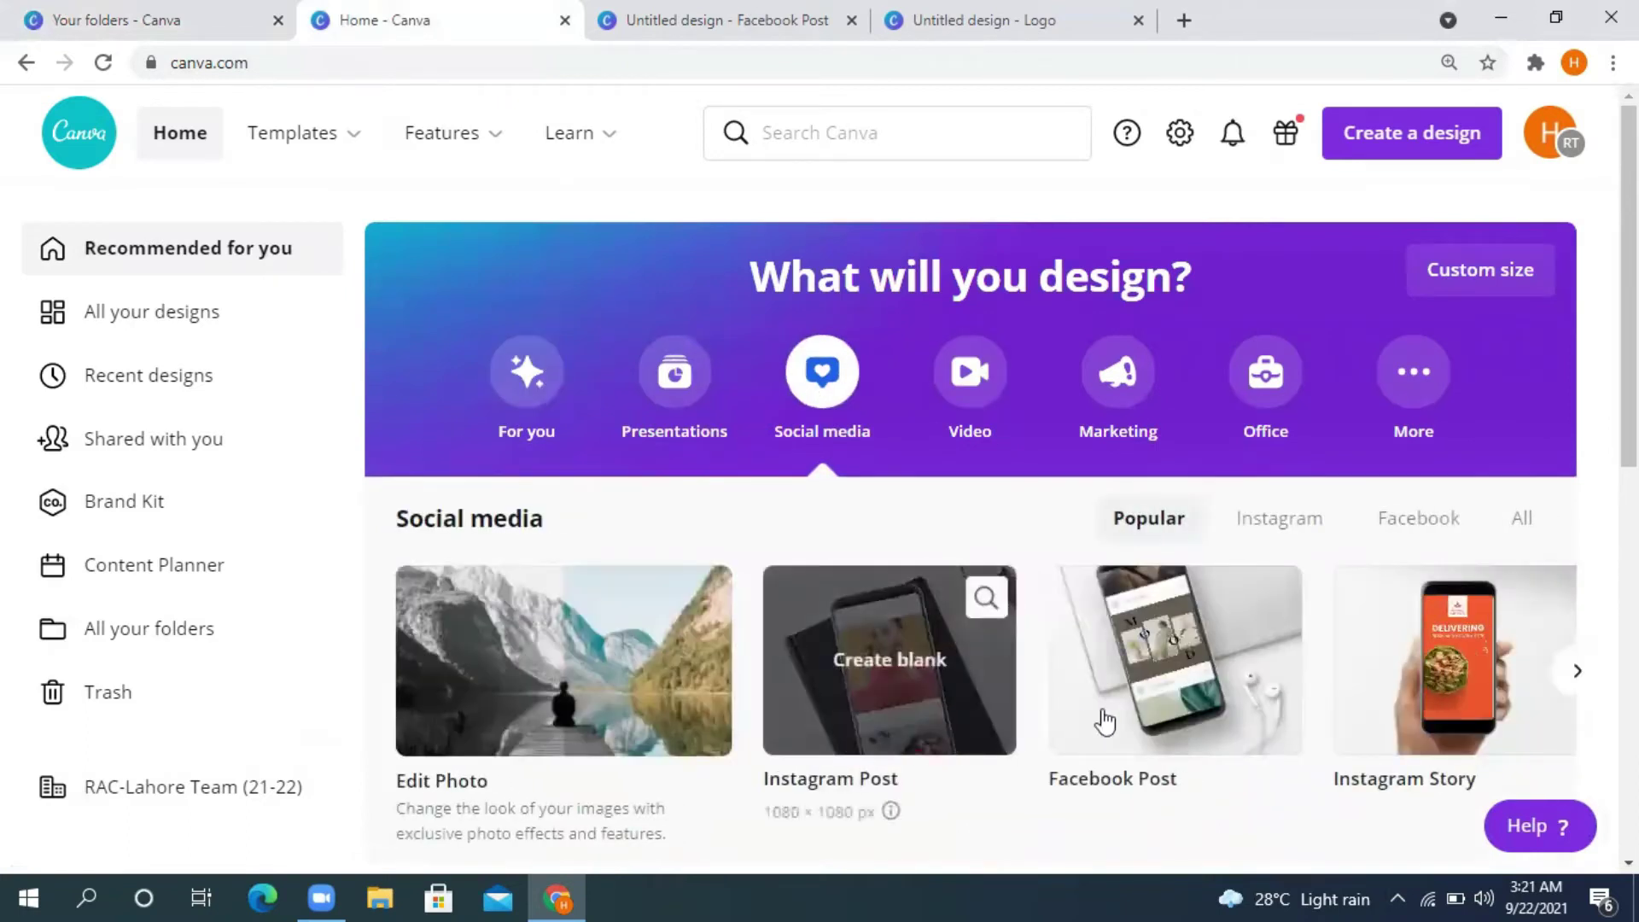
pyautogui.click(1136, 687)
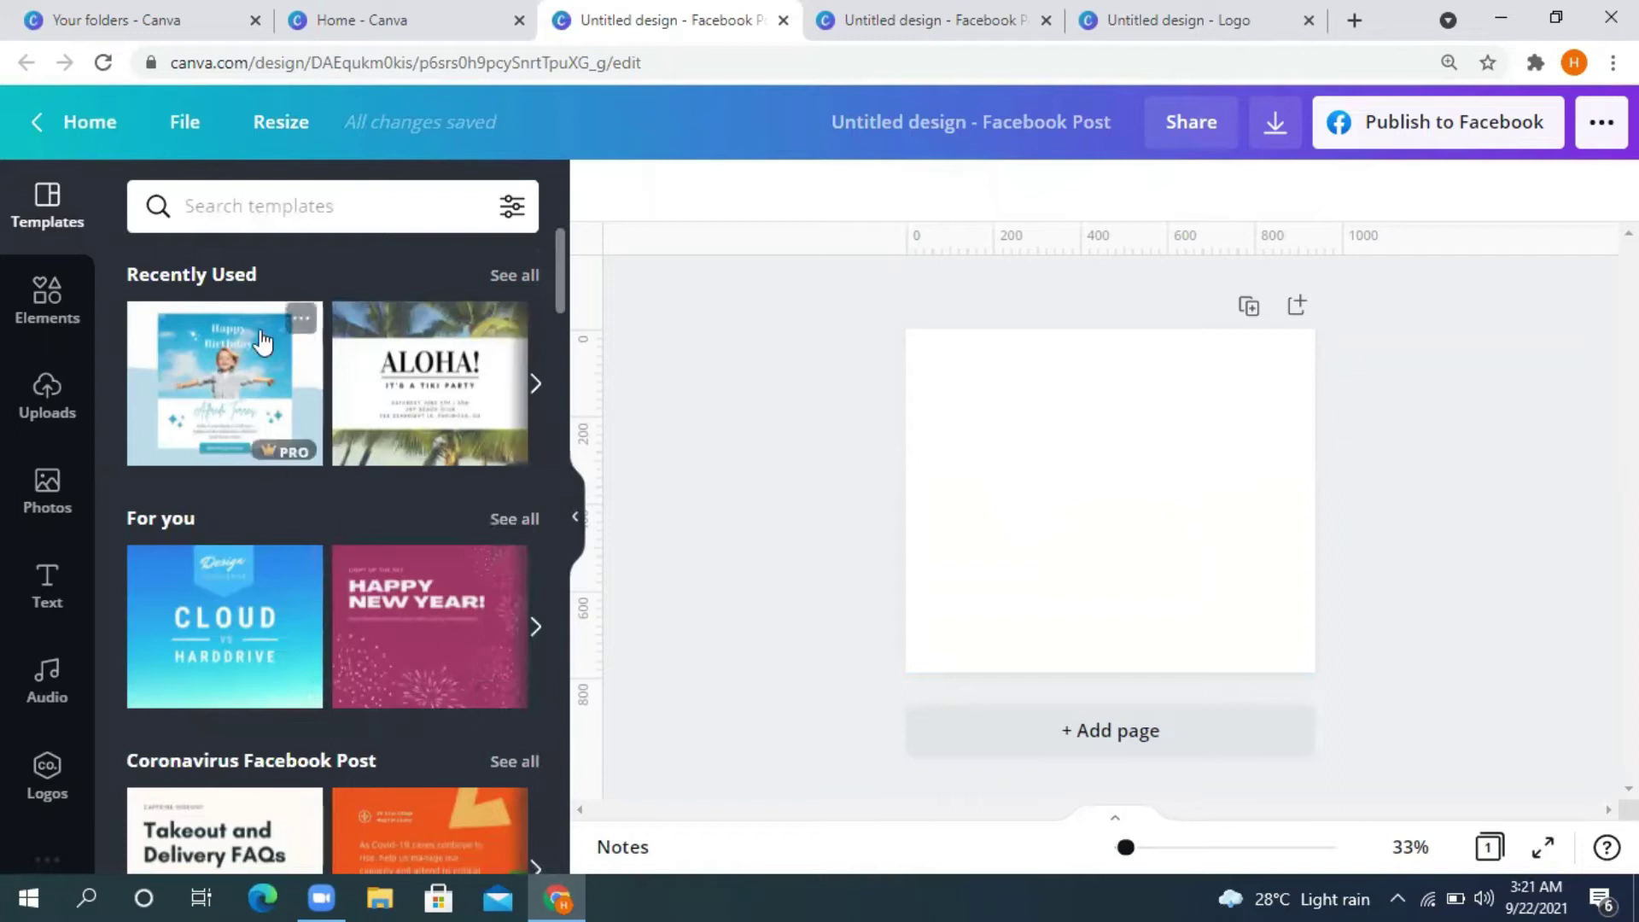
# Step: Apply the recently used Happy Birthday template to the page and move its photo slightly upward
pyautogui.click(258, 363)
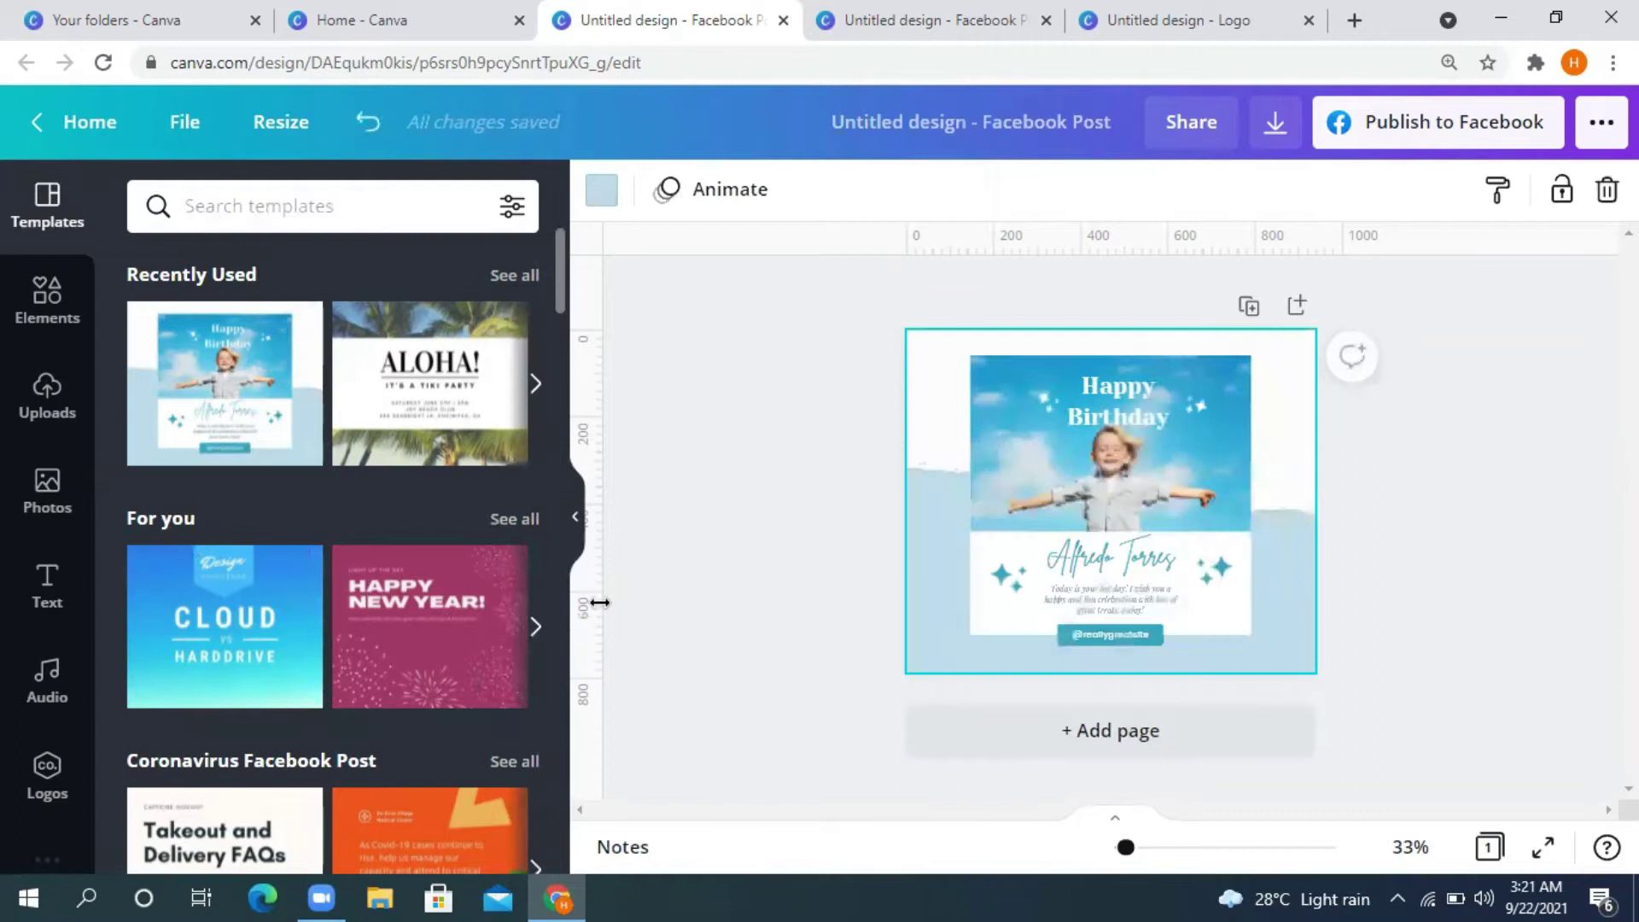
pyautogui.click(1072, 480)
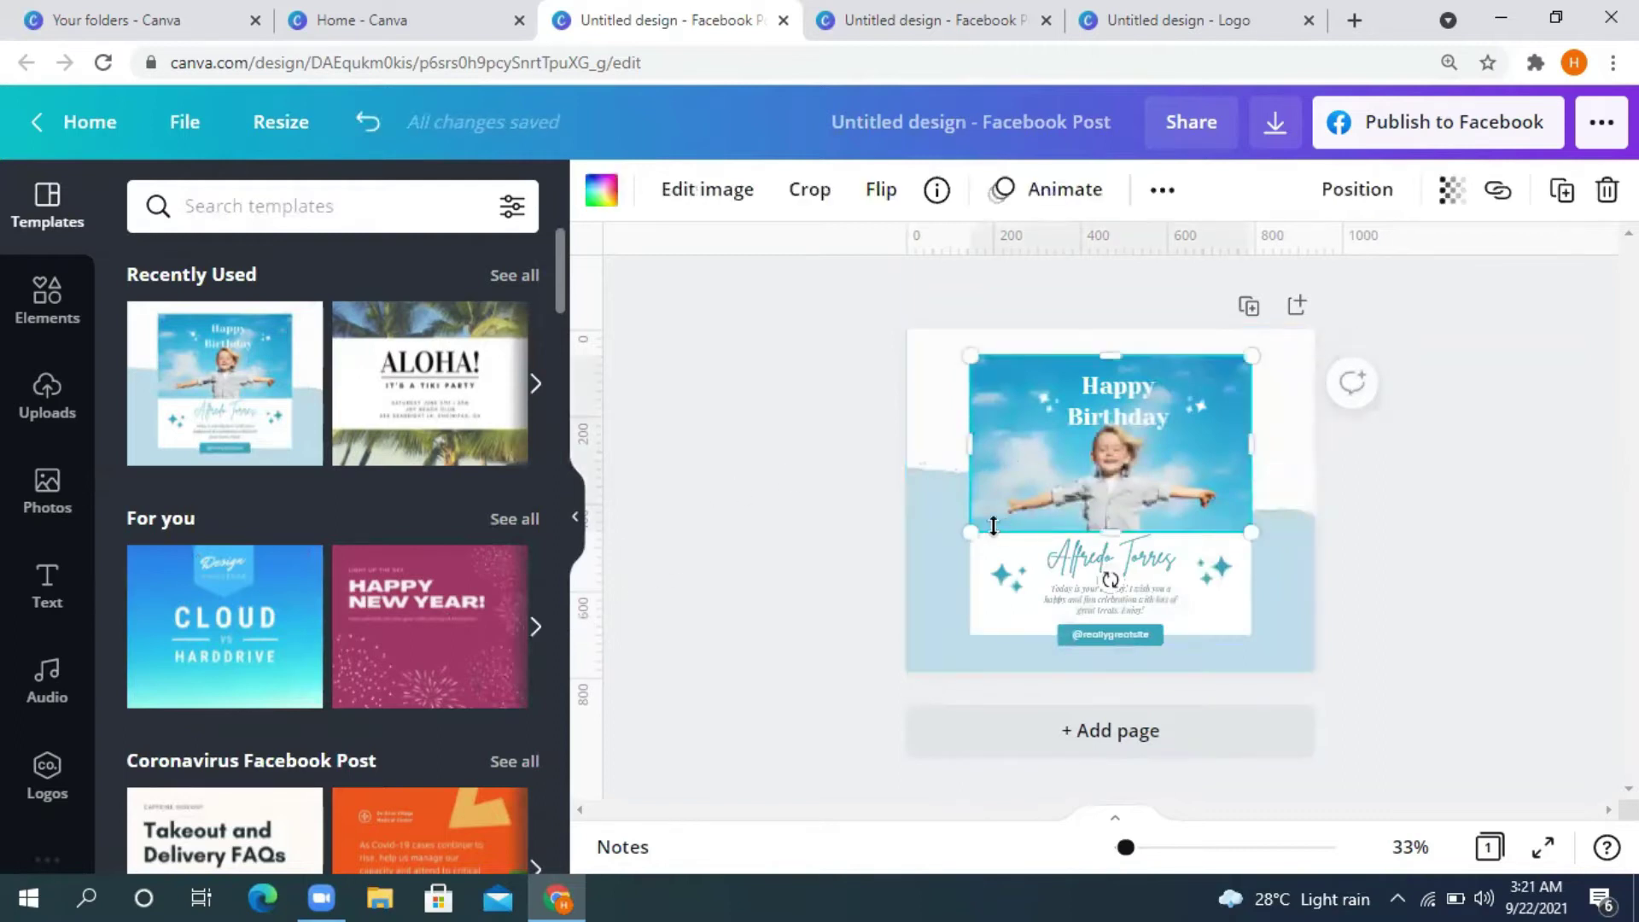
pyautogui.moveTo(1072, 466); pyautogui.dragTo(1002, 419)
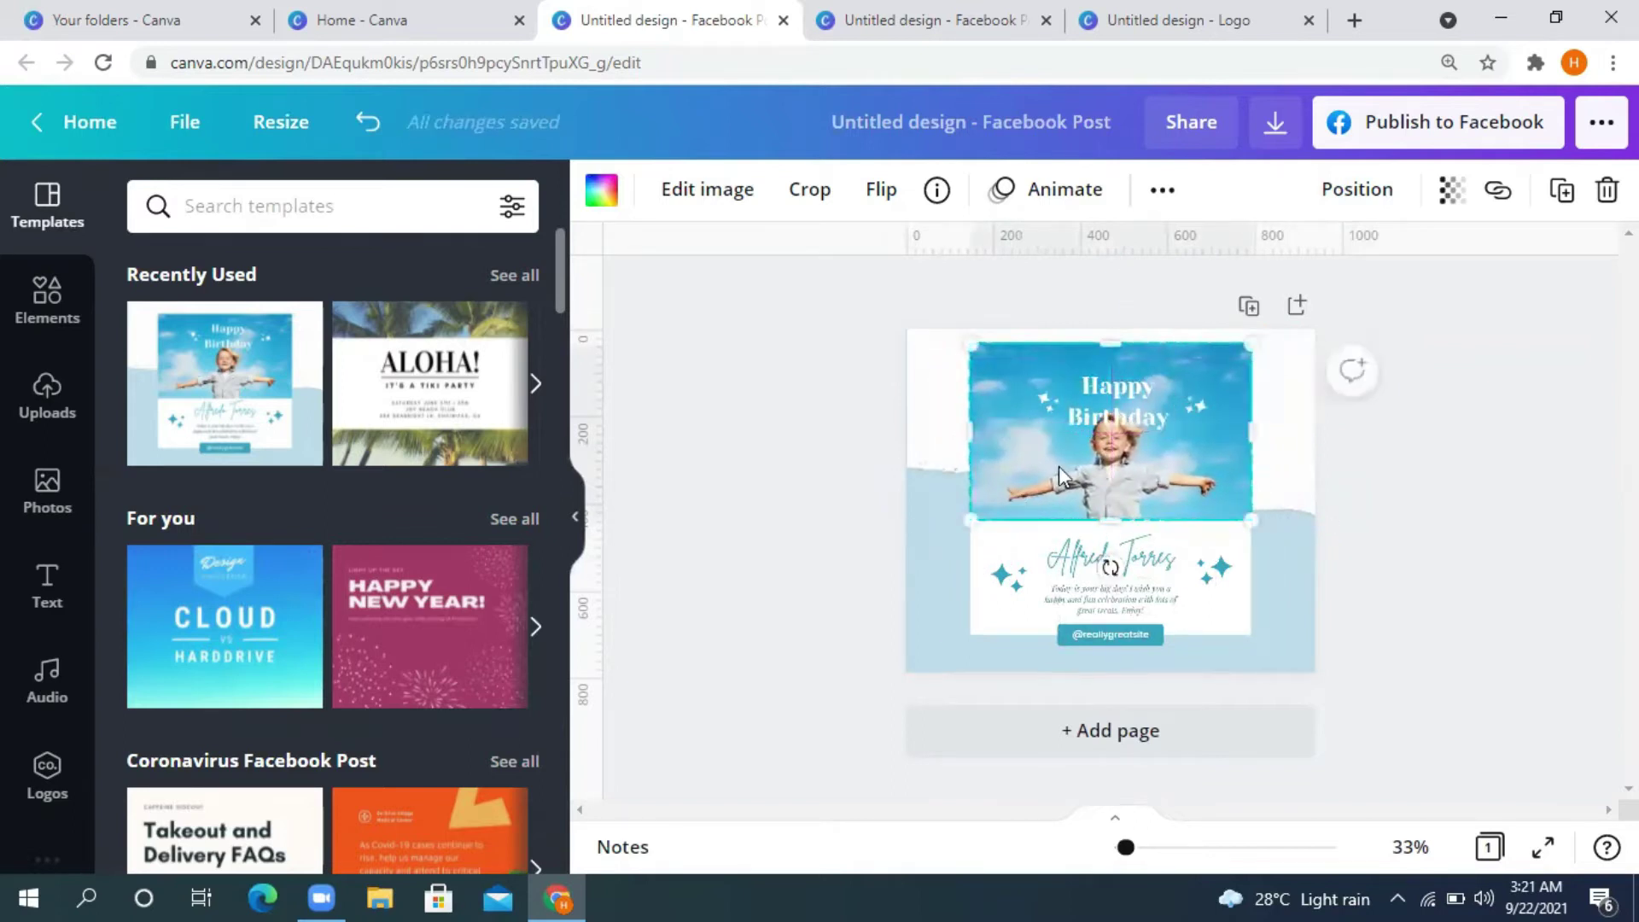
# Step: Crop the birthday photo by repositioning it inside its frame, ending with the picture's top edge aligned to the frame
pyautogui.doubleClick(1056, 455)
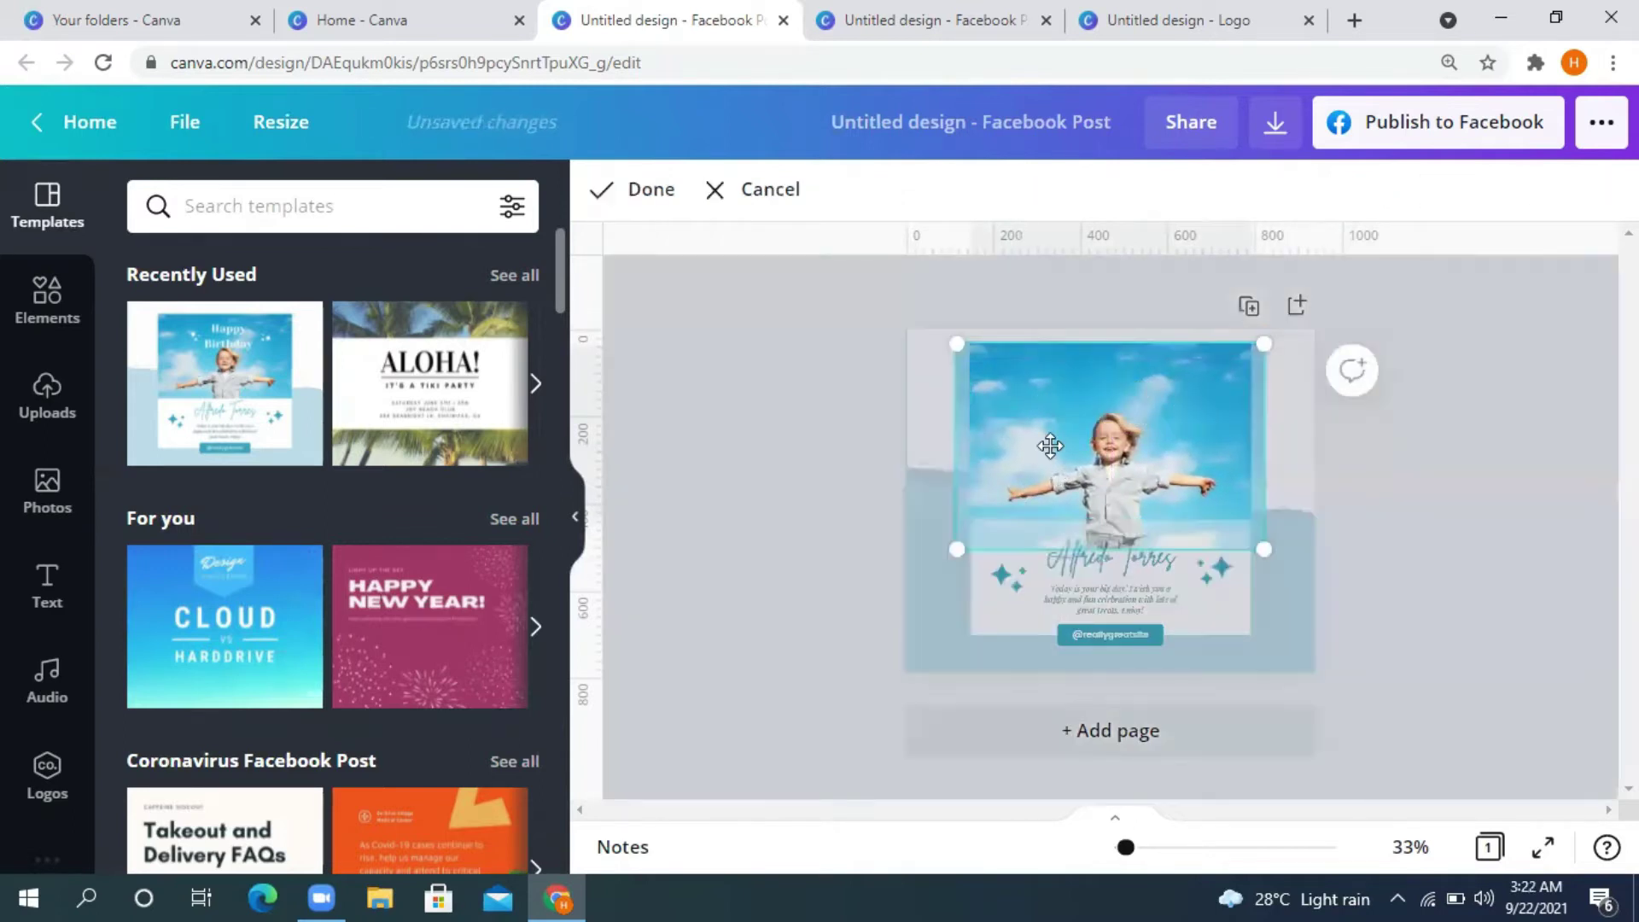
pyautogui.moveTo(1057, 456); pyautogui.dragTo(1007, 518)
pyautogui.click(1457, 469)
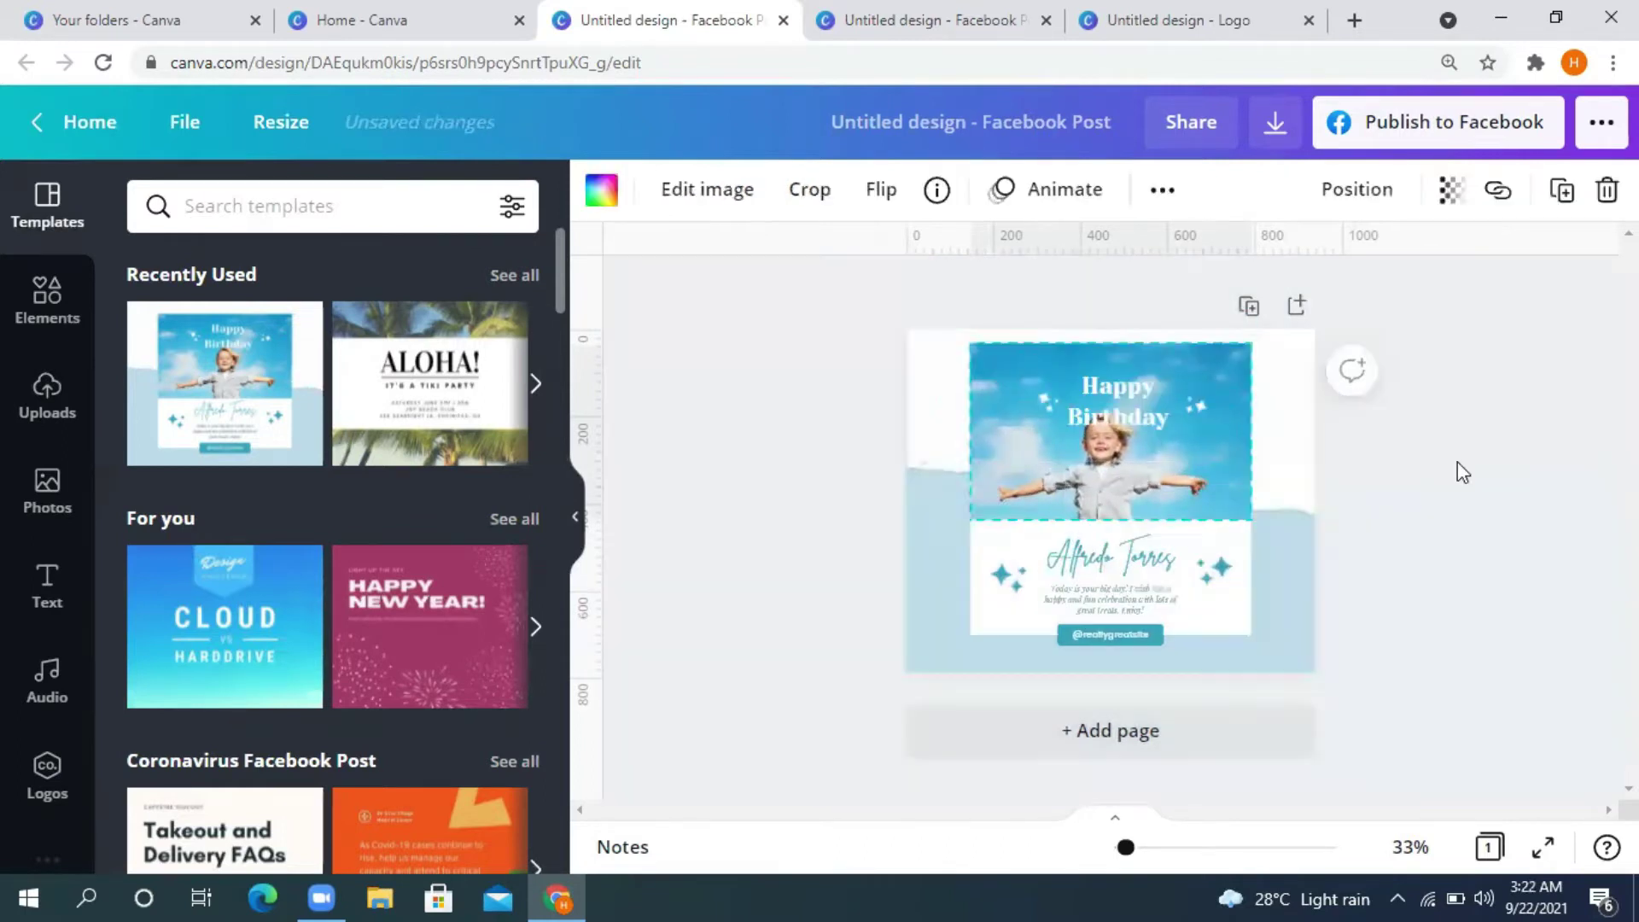
pyautogui.click(979, 459)
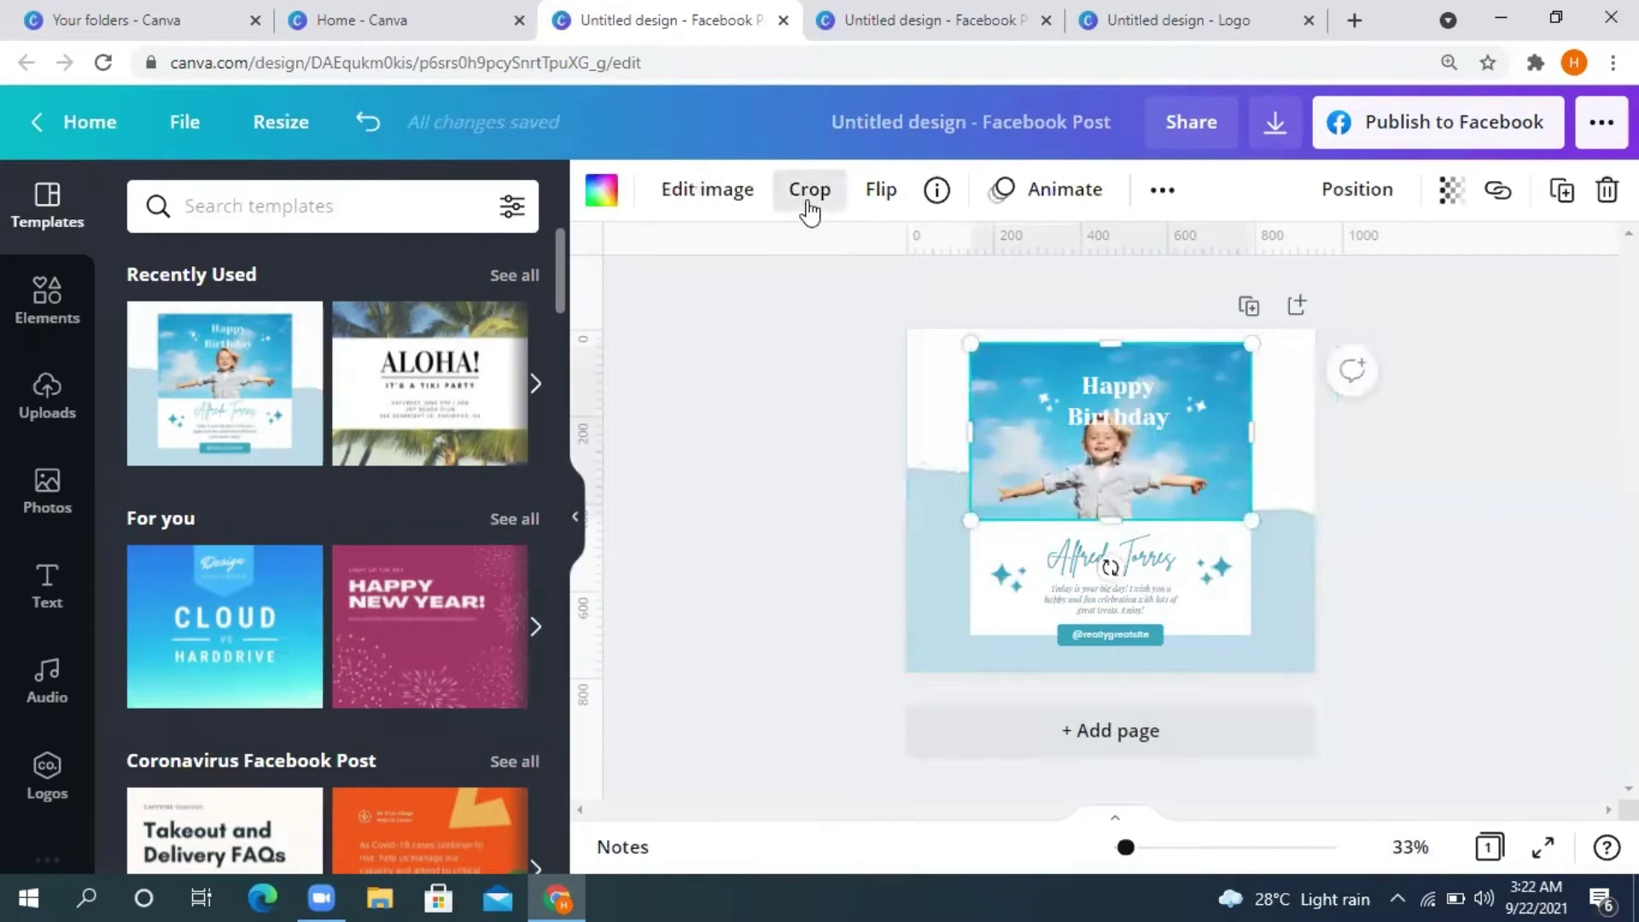
pyautogui.click(808, 189)
pyautogui.moveTo(1175, 434)
pyautogui.mouseDown()
pyautogui.moveTo(1180, 388)
pyautogui.moveTo(1187, 410)
pyautogui.mouseUp()
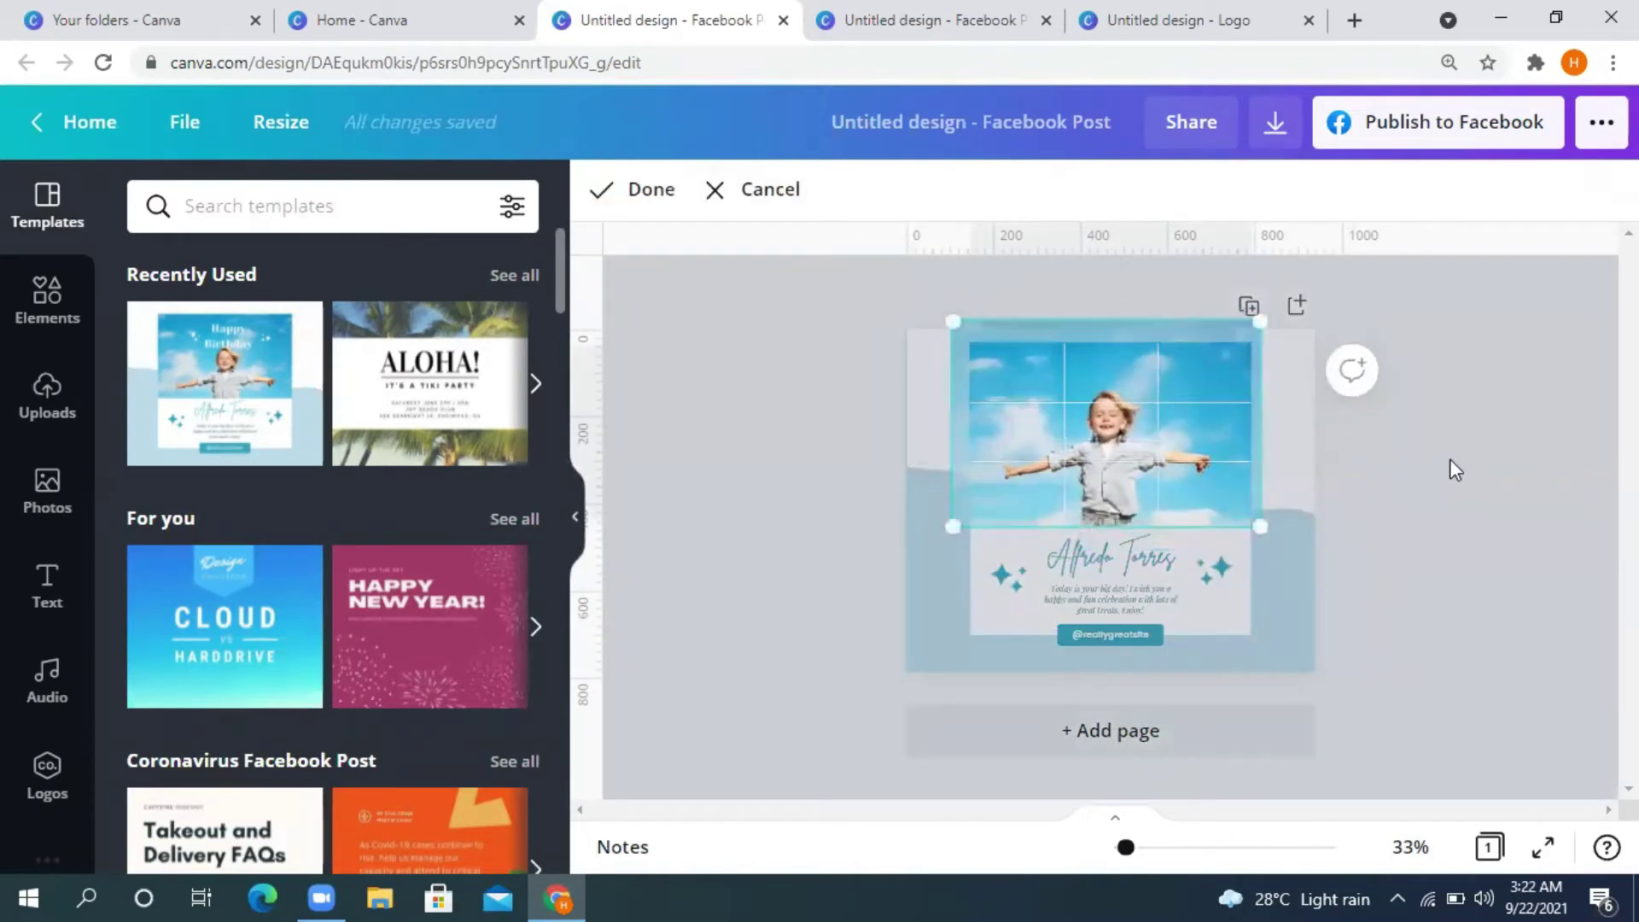
pyautogui.click(1455, 469)
pyautogui.doubleClick(1046, 517)
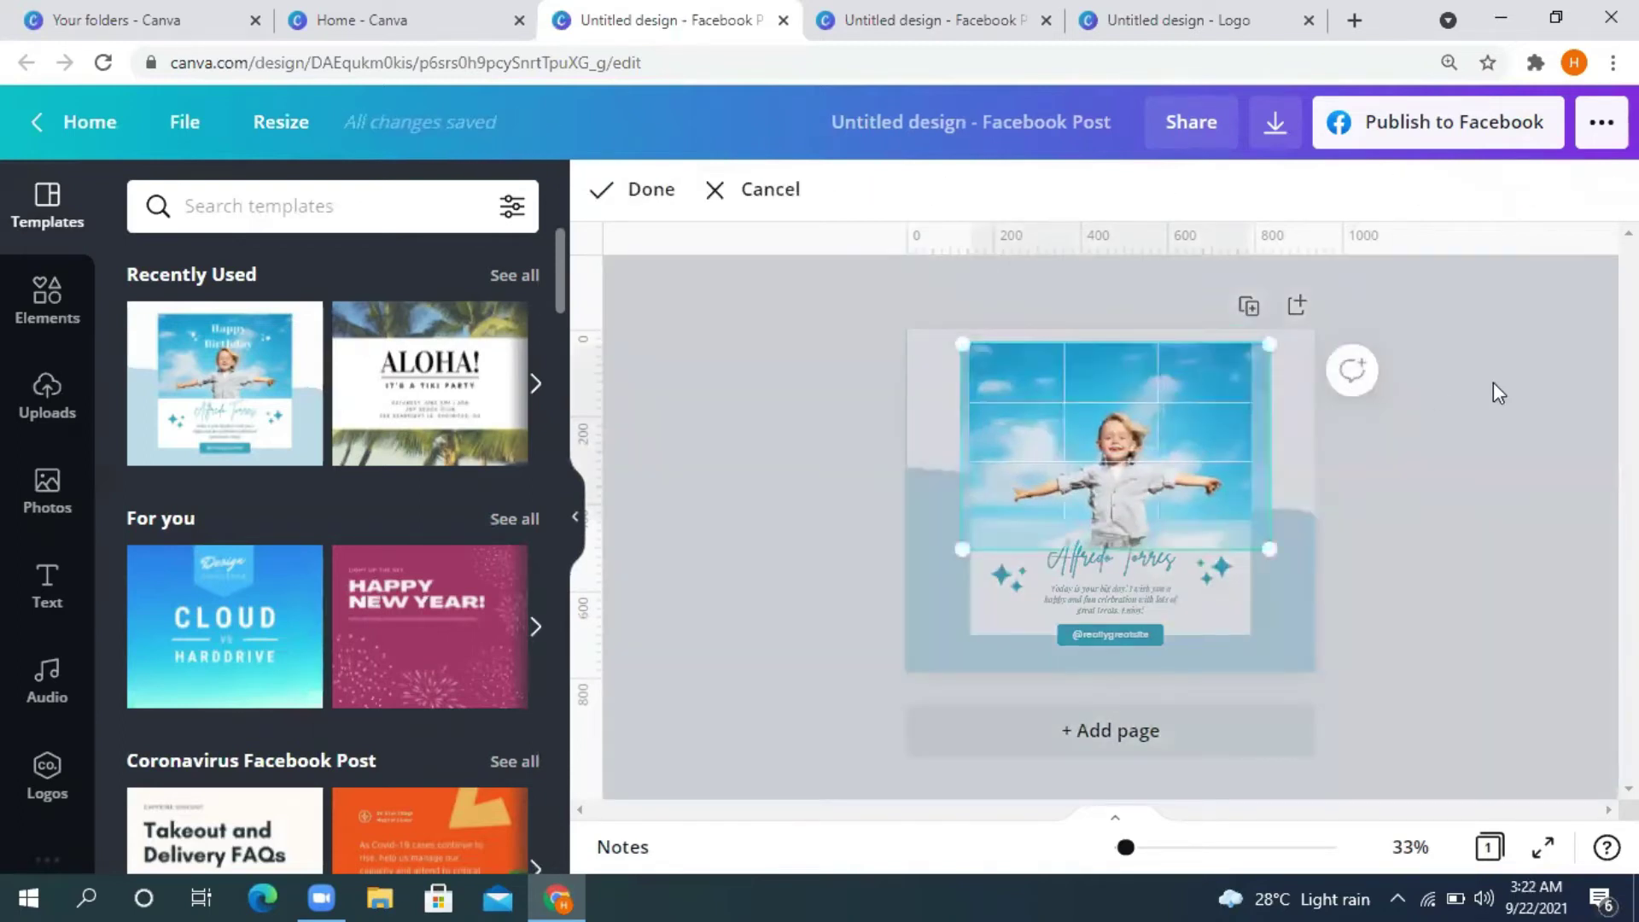
pyautogui.click(1499, 392)
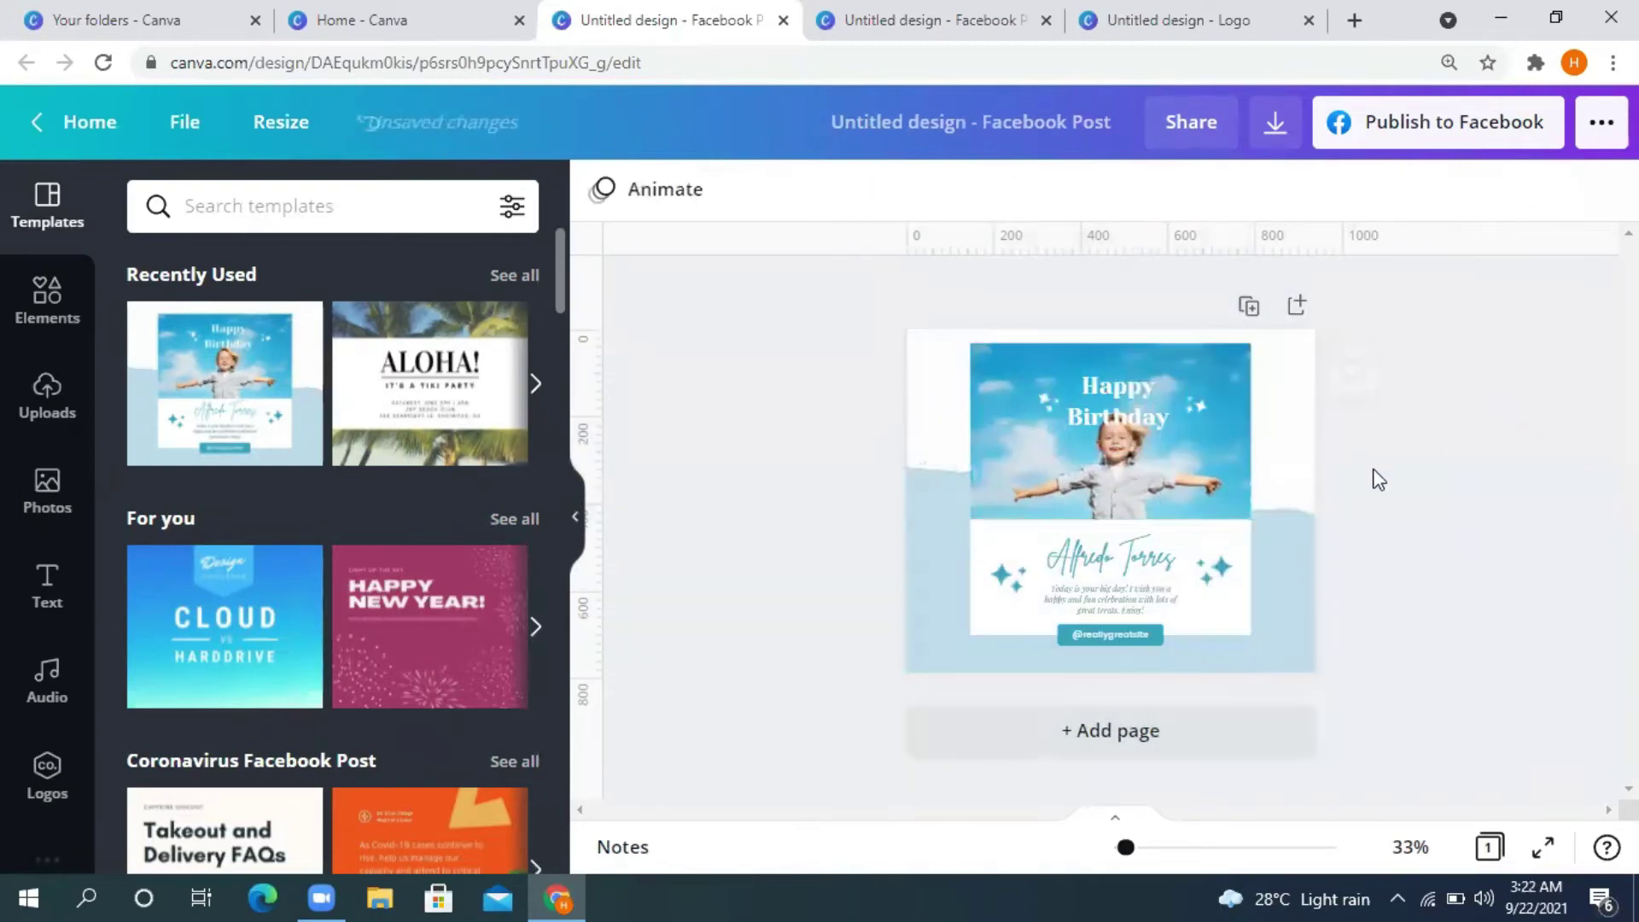
# Step: Open the birthday photo for image editing and adjust its brightness to -14 and saturation to -8, leaving contrast at 0
pyautogui.click(1275, 501)
pyautogui.click(715, 211)
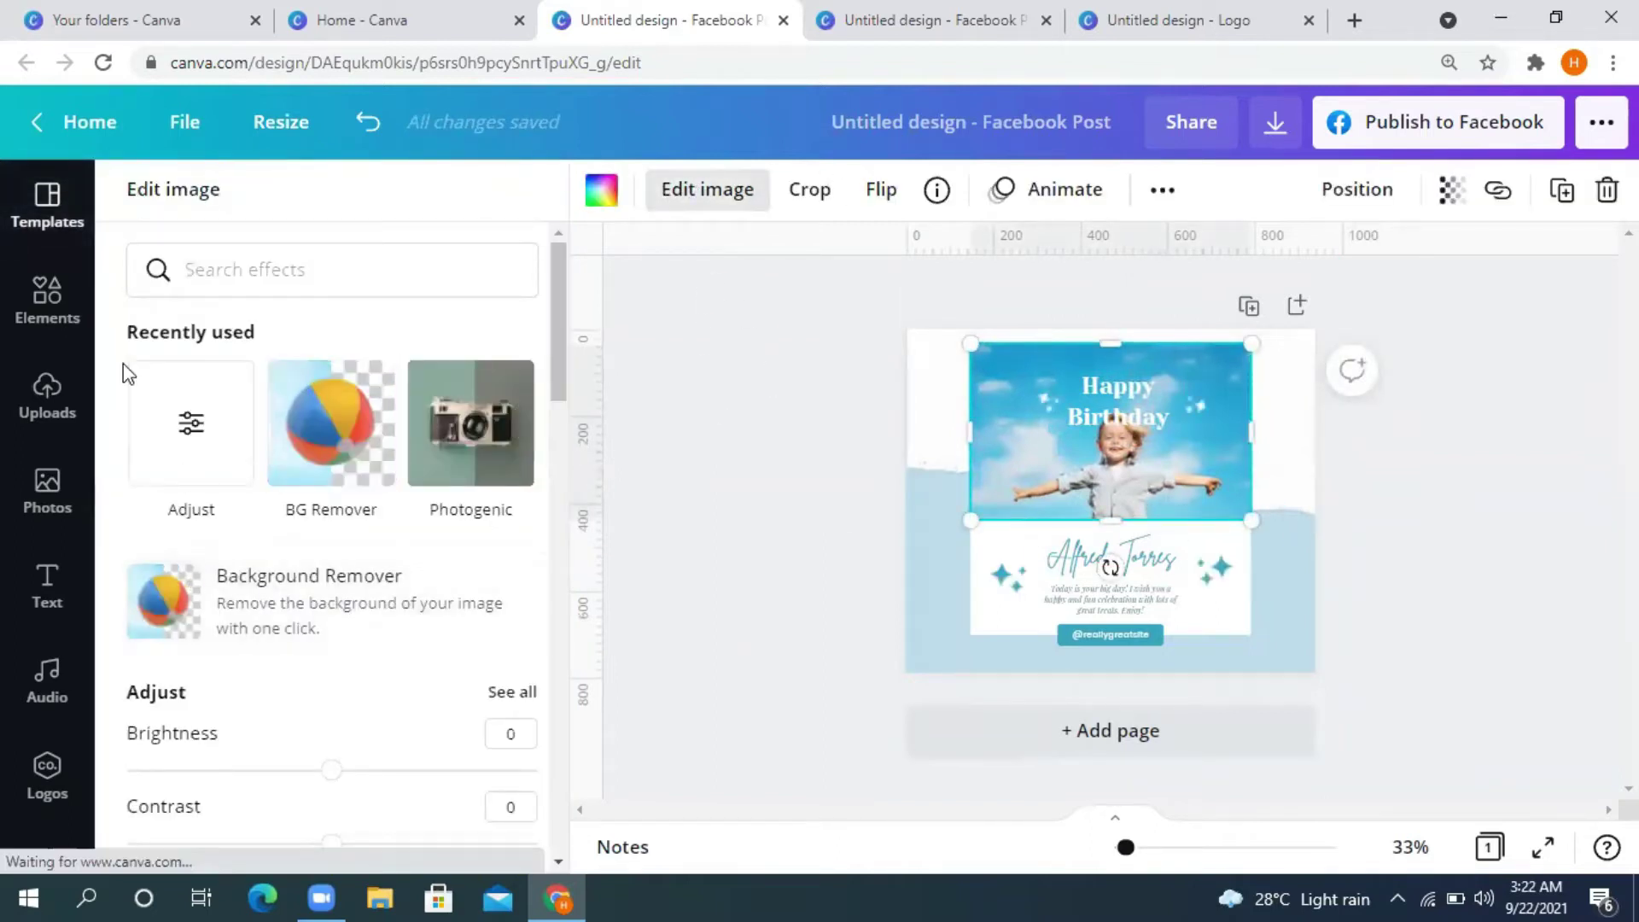
pyautogui.scroll(-1, 183, 469)
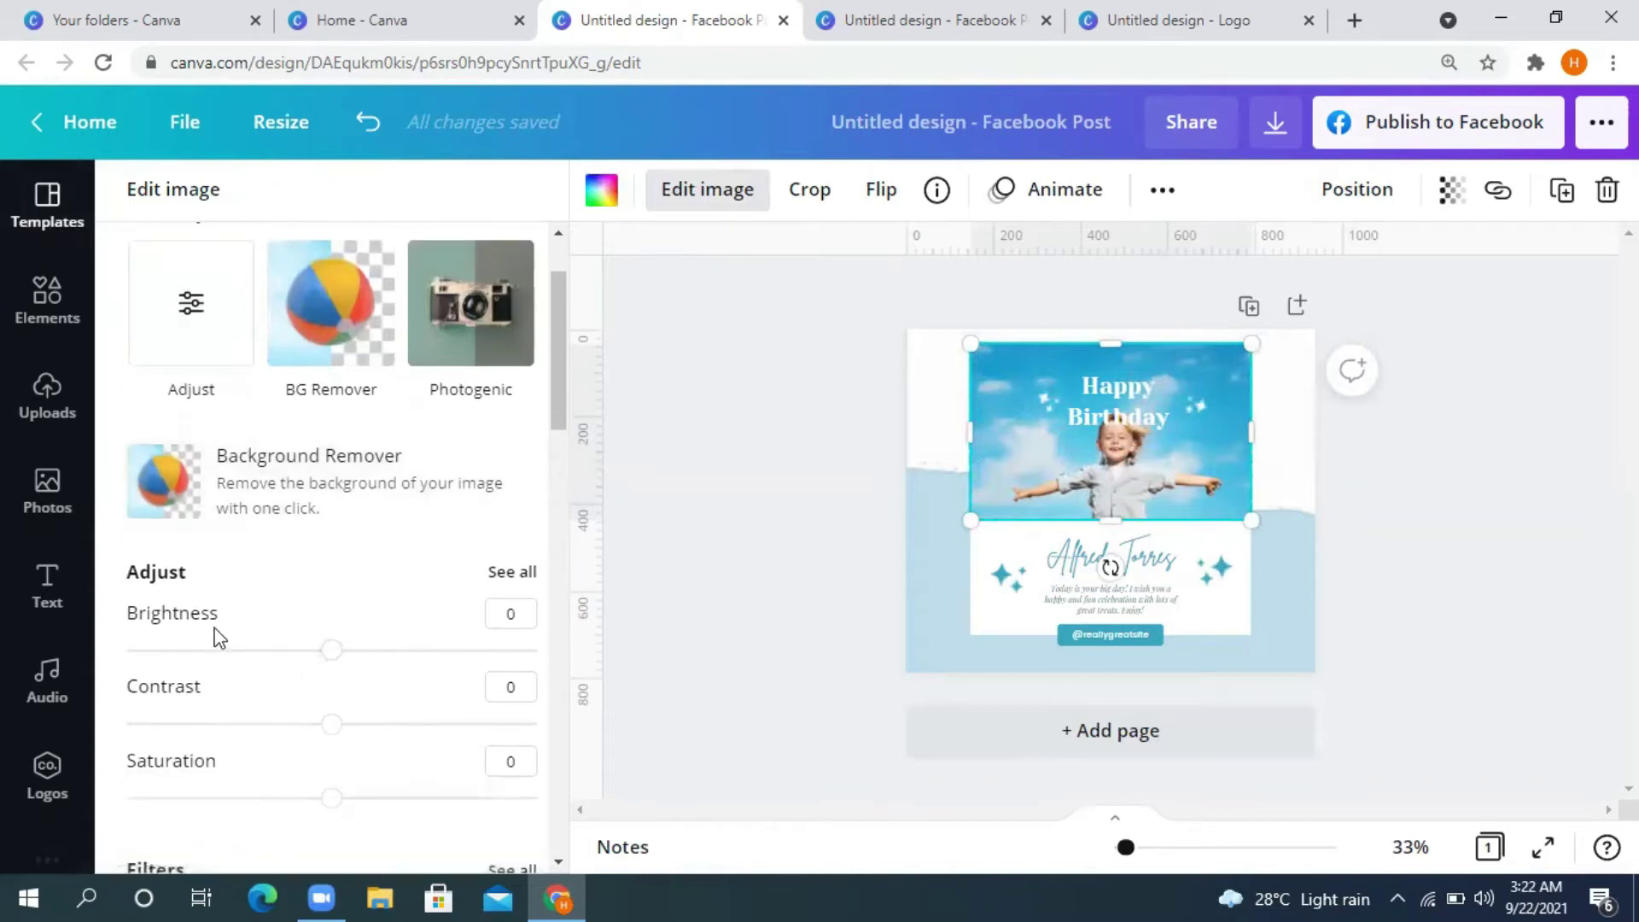
pyautogui.moveTo(344, 654); pyautogui.dragTo(303, 665)
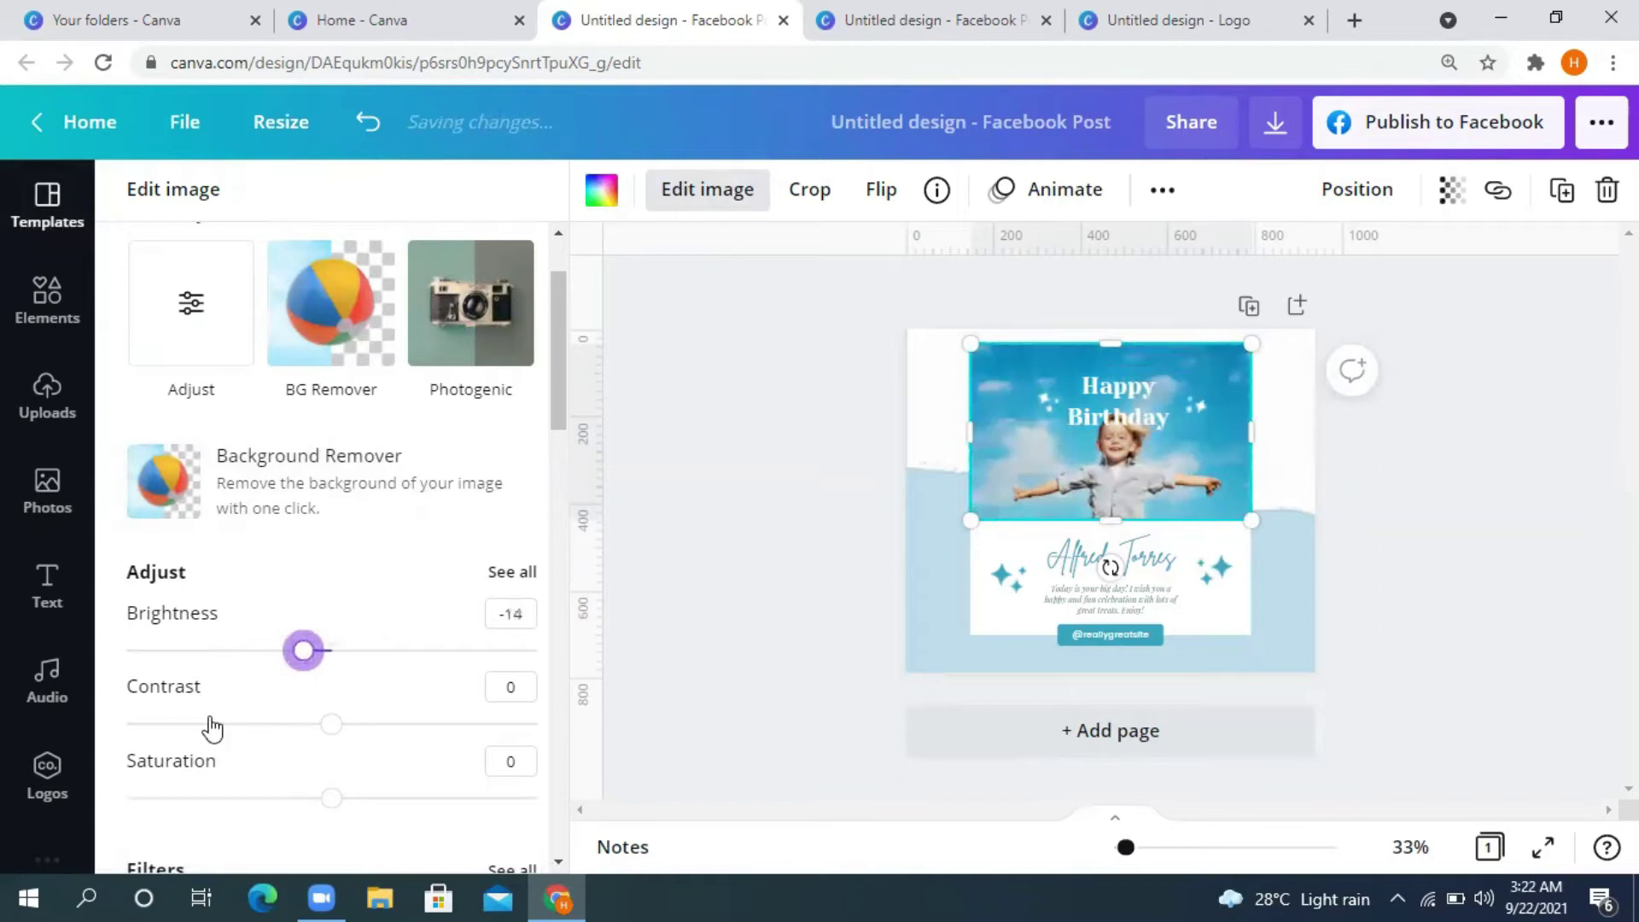
pyautogui.moveTo(328, 736)
pyautogui.mouseDown()
pyautogui.moveTo(450, 728)
pyautogui.moveTo(212, 726)
pyautogui.moveTo(346, 727)
pyautogui.mouseUp()
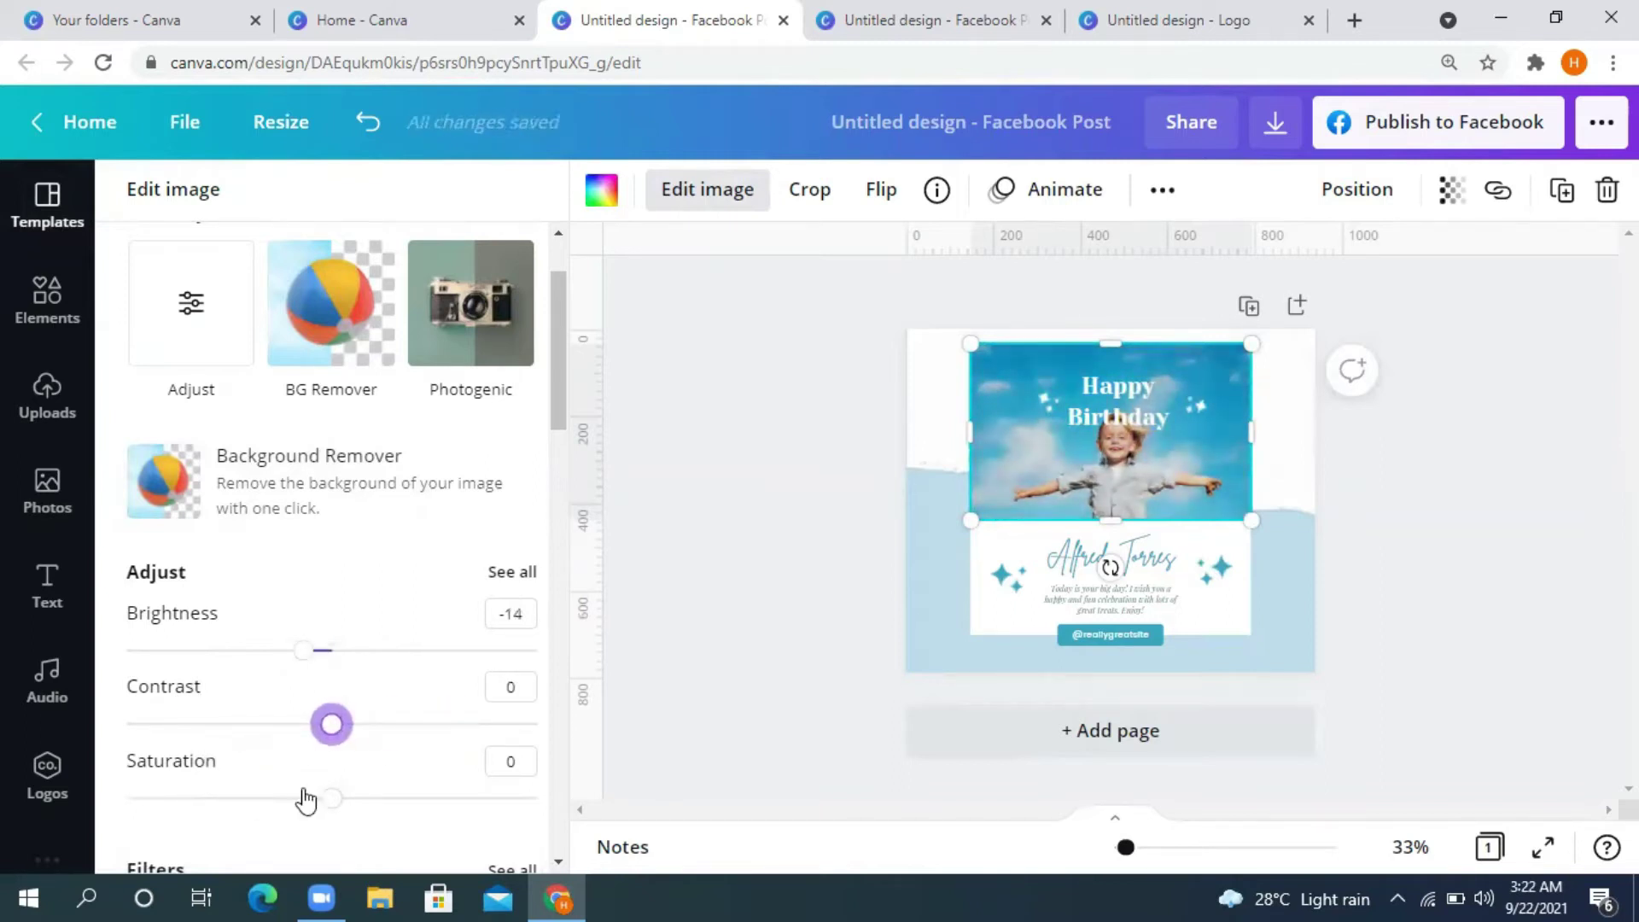
pyautogui.moveTo(174, 825); pyautogui.dragTo(326, 794)
# Step: Try the Festive and Summer filters on the birthday photo and lower the filter intensity
pyautogui.scroll(-4, 320, 751)
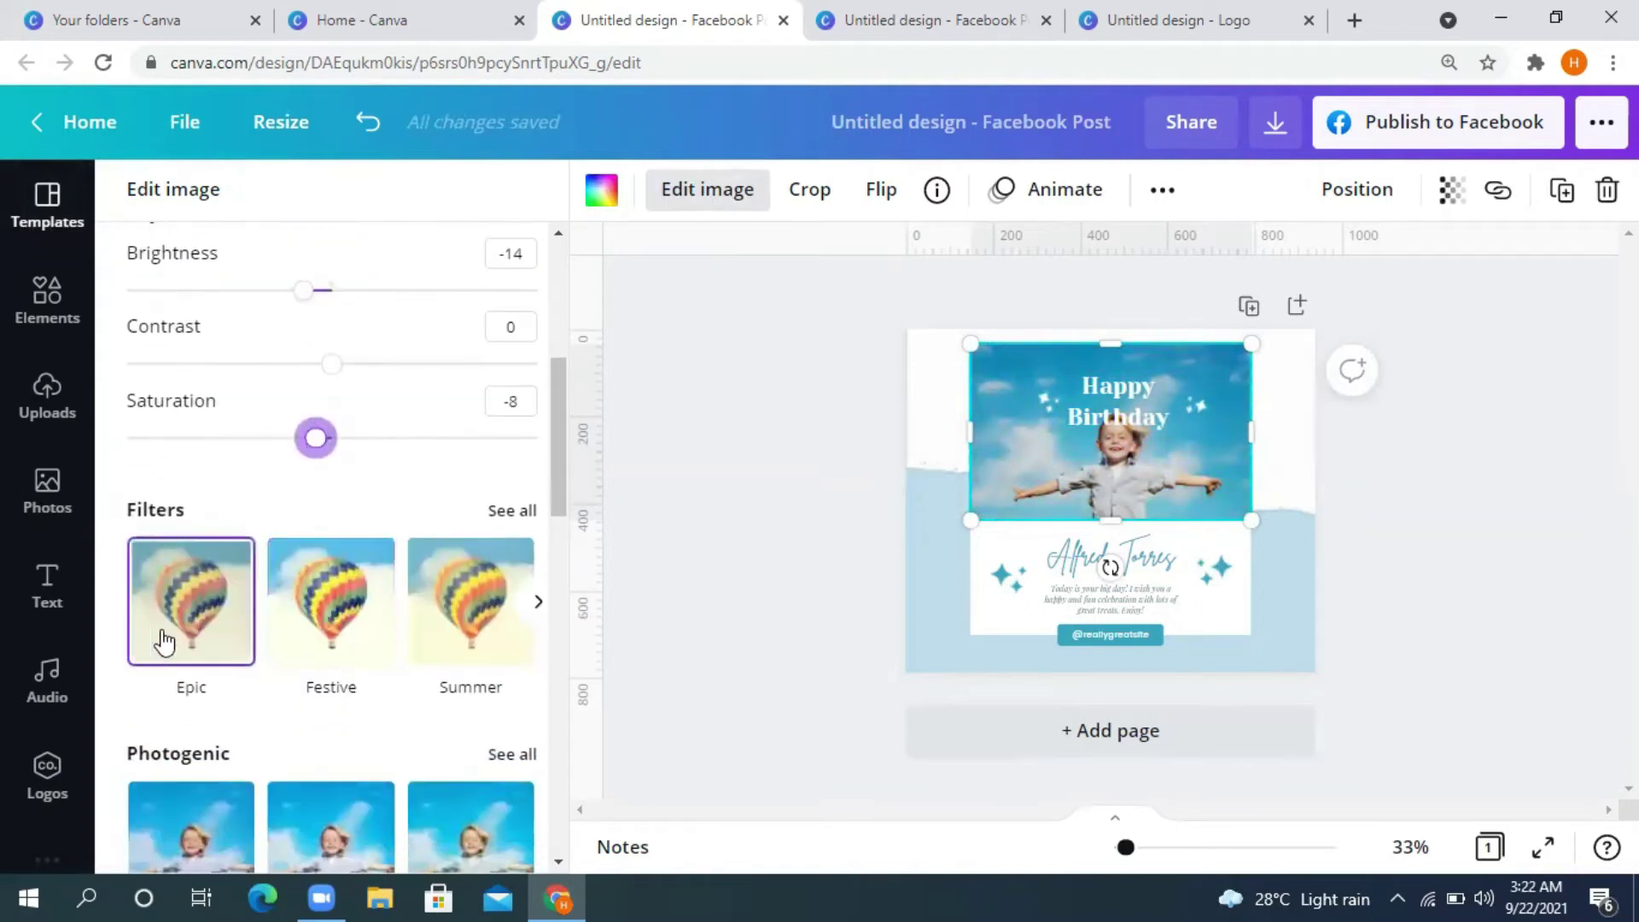
pyautogui.click(314, 651)
pyautogui.click(495, 632)
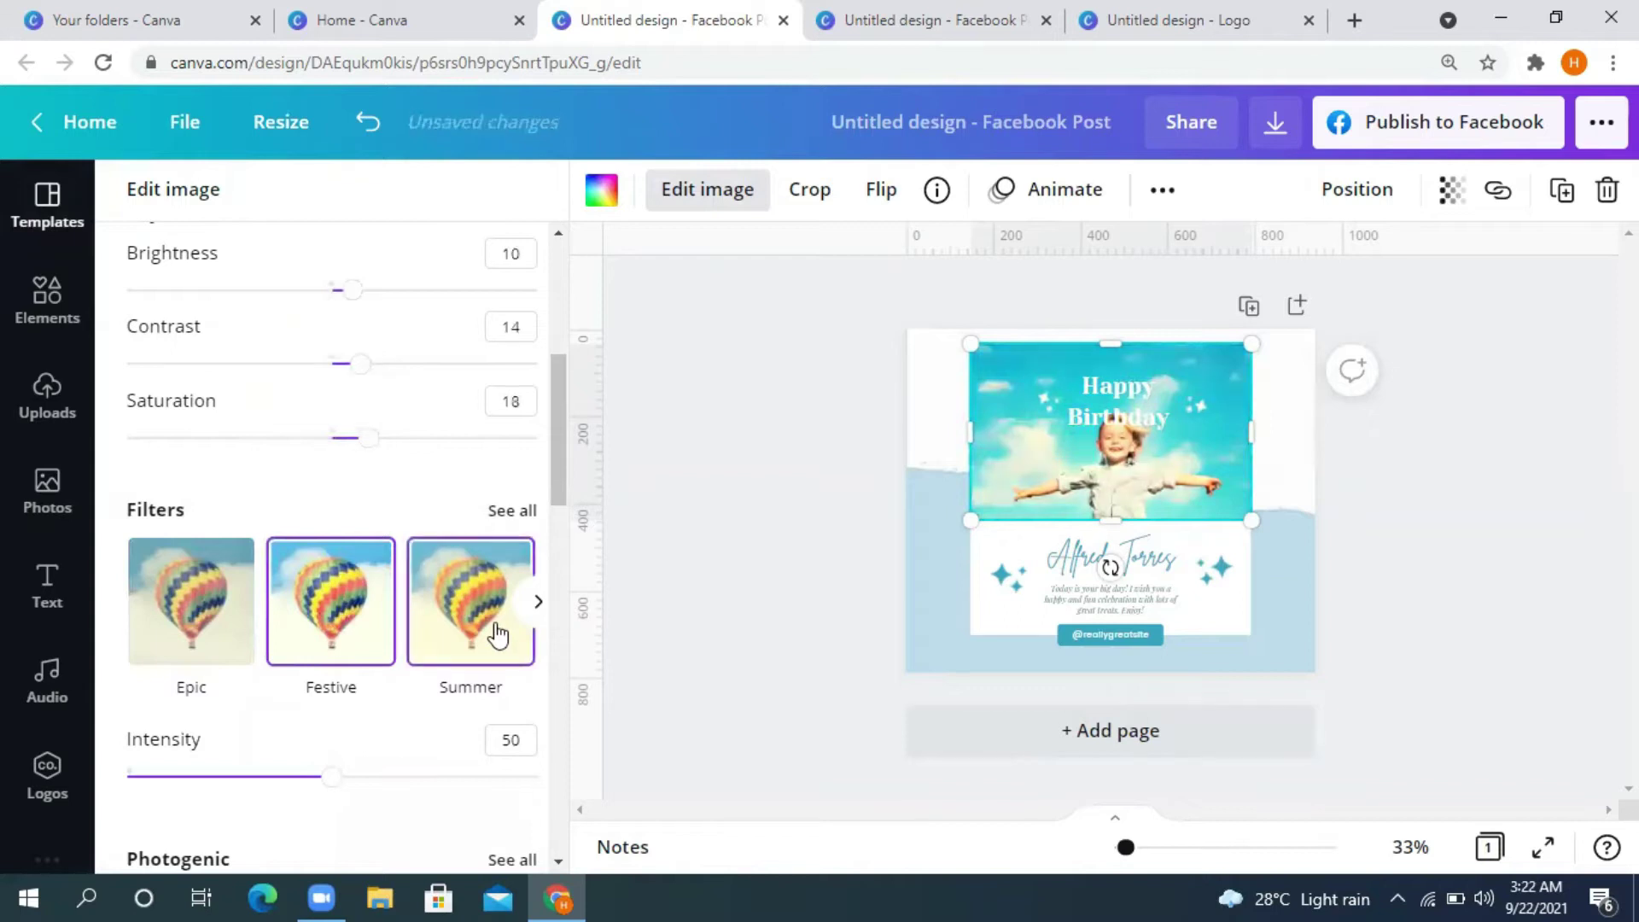
pyautogui.click(539, 617)
pyautogui.scroll(-3, 318, 563)
pyautogui.moveTo(342, 556); pyautogui.dragTo(204, 575)
# Step: Examine the remaining image effects, from Photogenic, Smartmockups and Duotone down to Style Transfer and Shadows
pyautogui.scroll(-5, 362, 523)
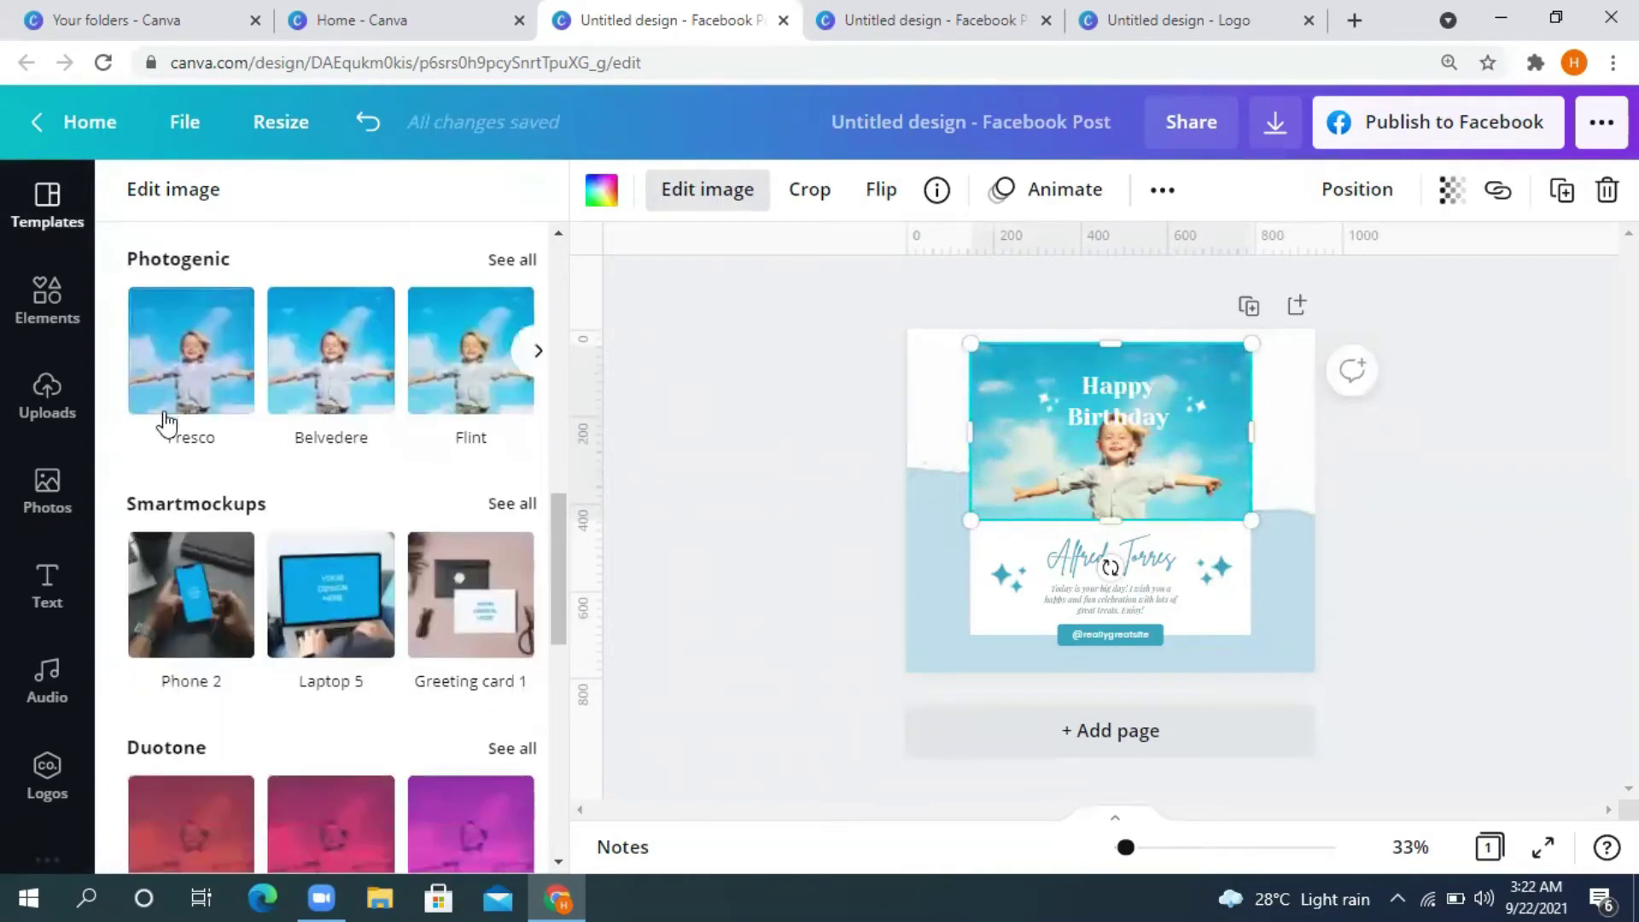
pyautogui.scroll(-1, 258, 421)
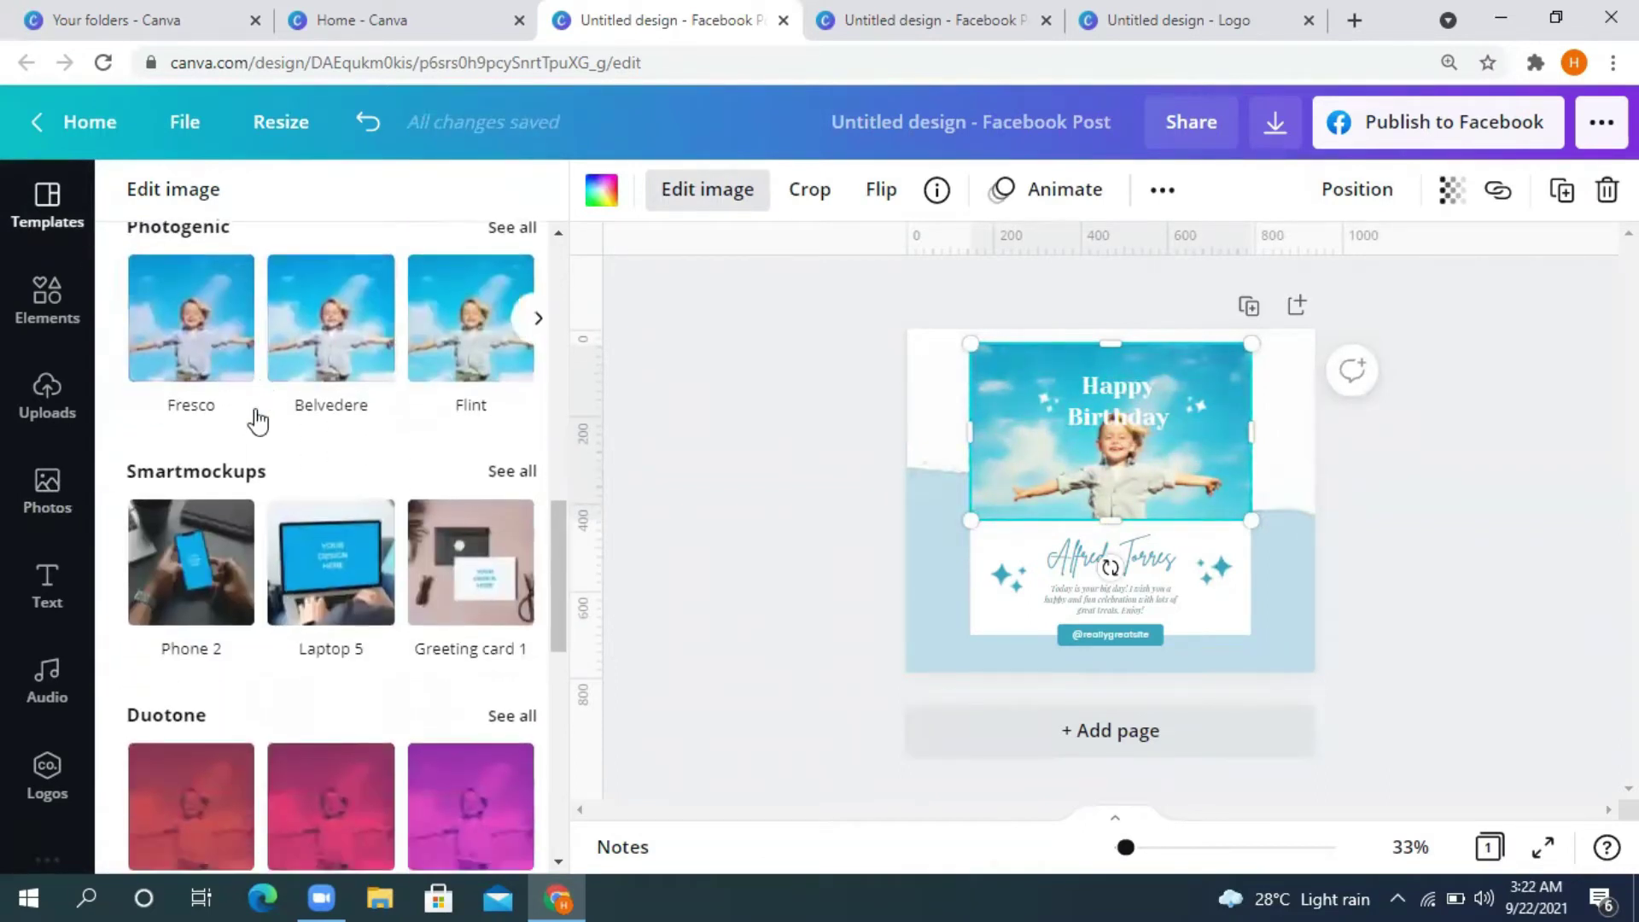
pyautogui.scroll(-4, 258, 421)
pyautogui.scroll(-3, 293, 506)
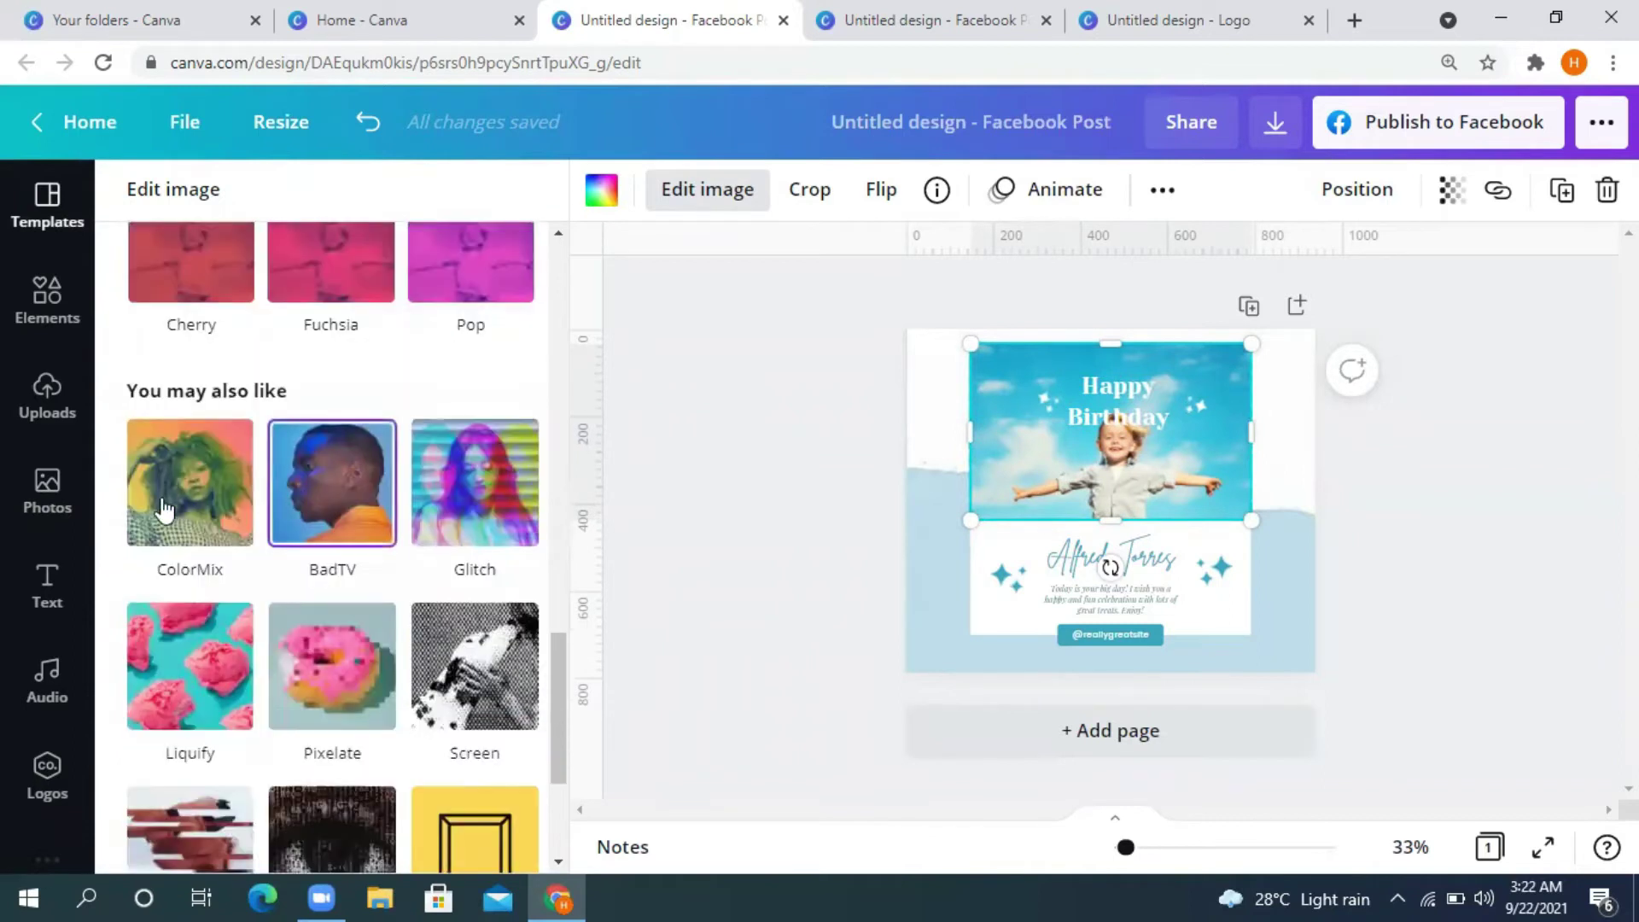
pyautogui.scroll(-4, 166, 512)
pyautogui.scroll(-1, 203, 636)
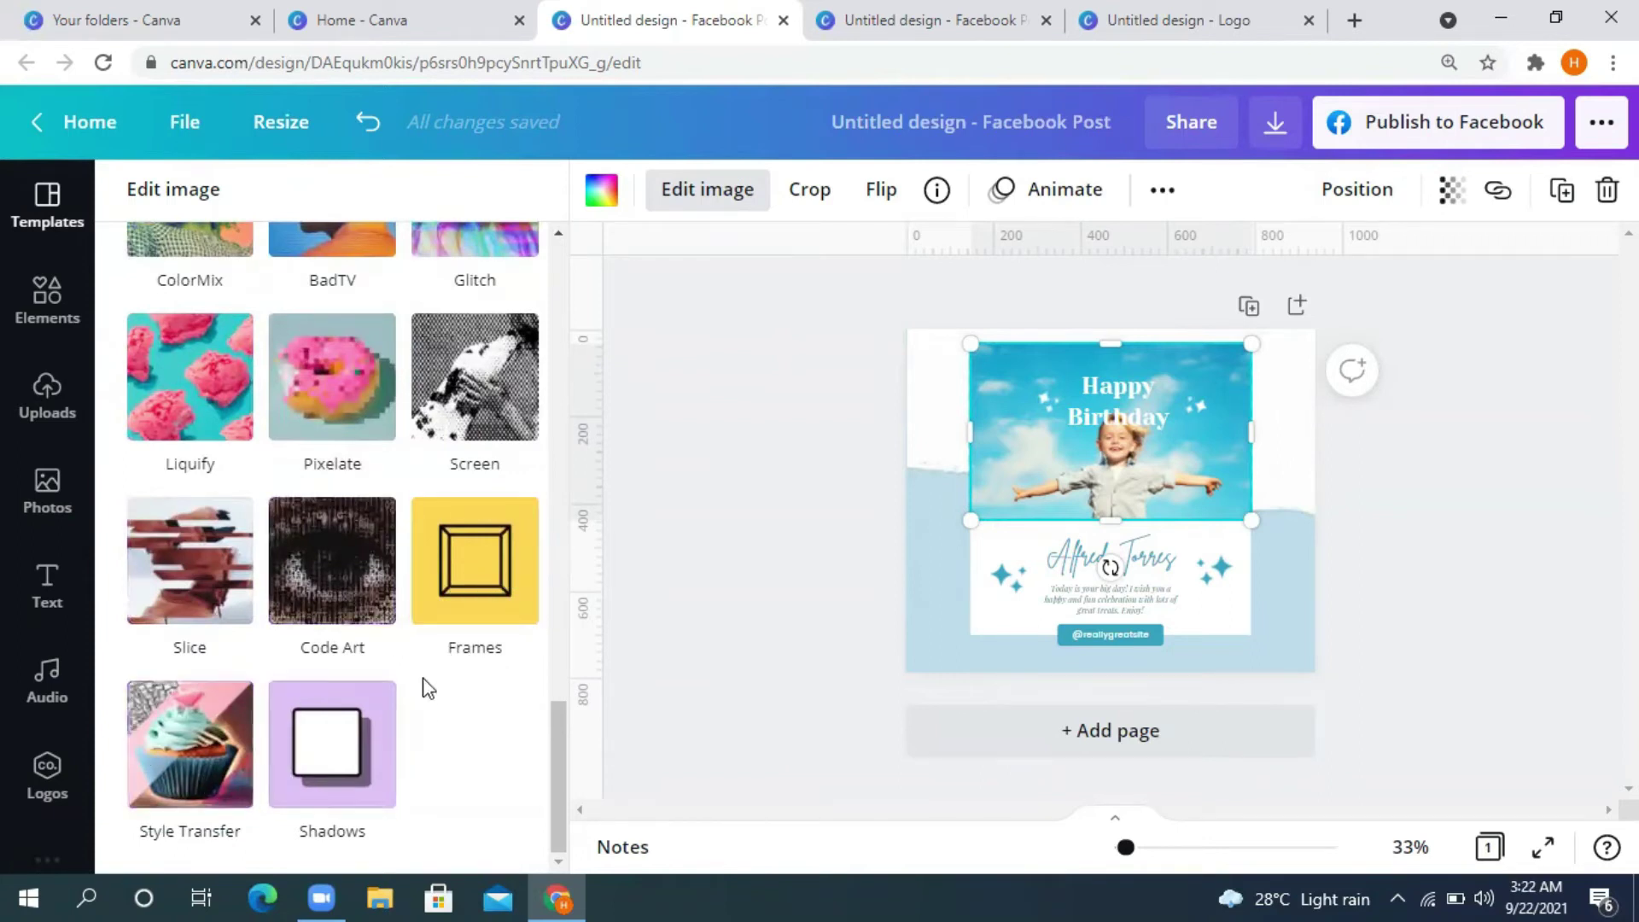
# Step: Connect the Shadows effect and apply the Angle shadow to the birthday photo
pyautogui.click(375, 752)
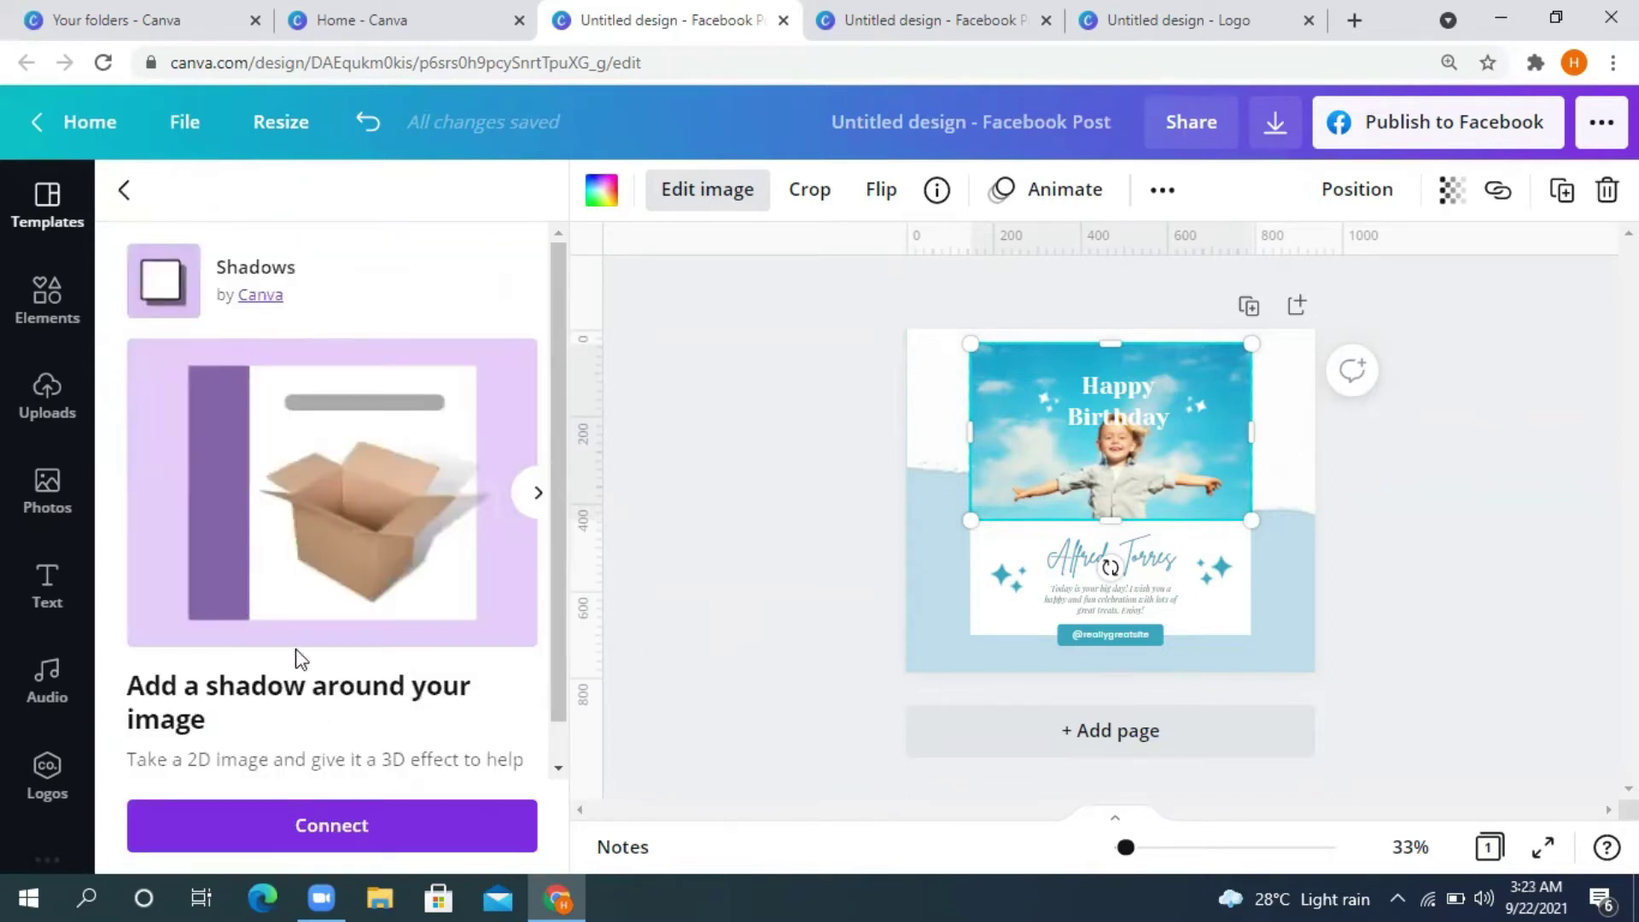
pyautogui.scroll(-1, 389, 752)
pyautogui.click(427, 845)
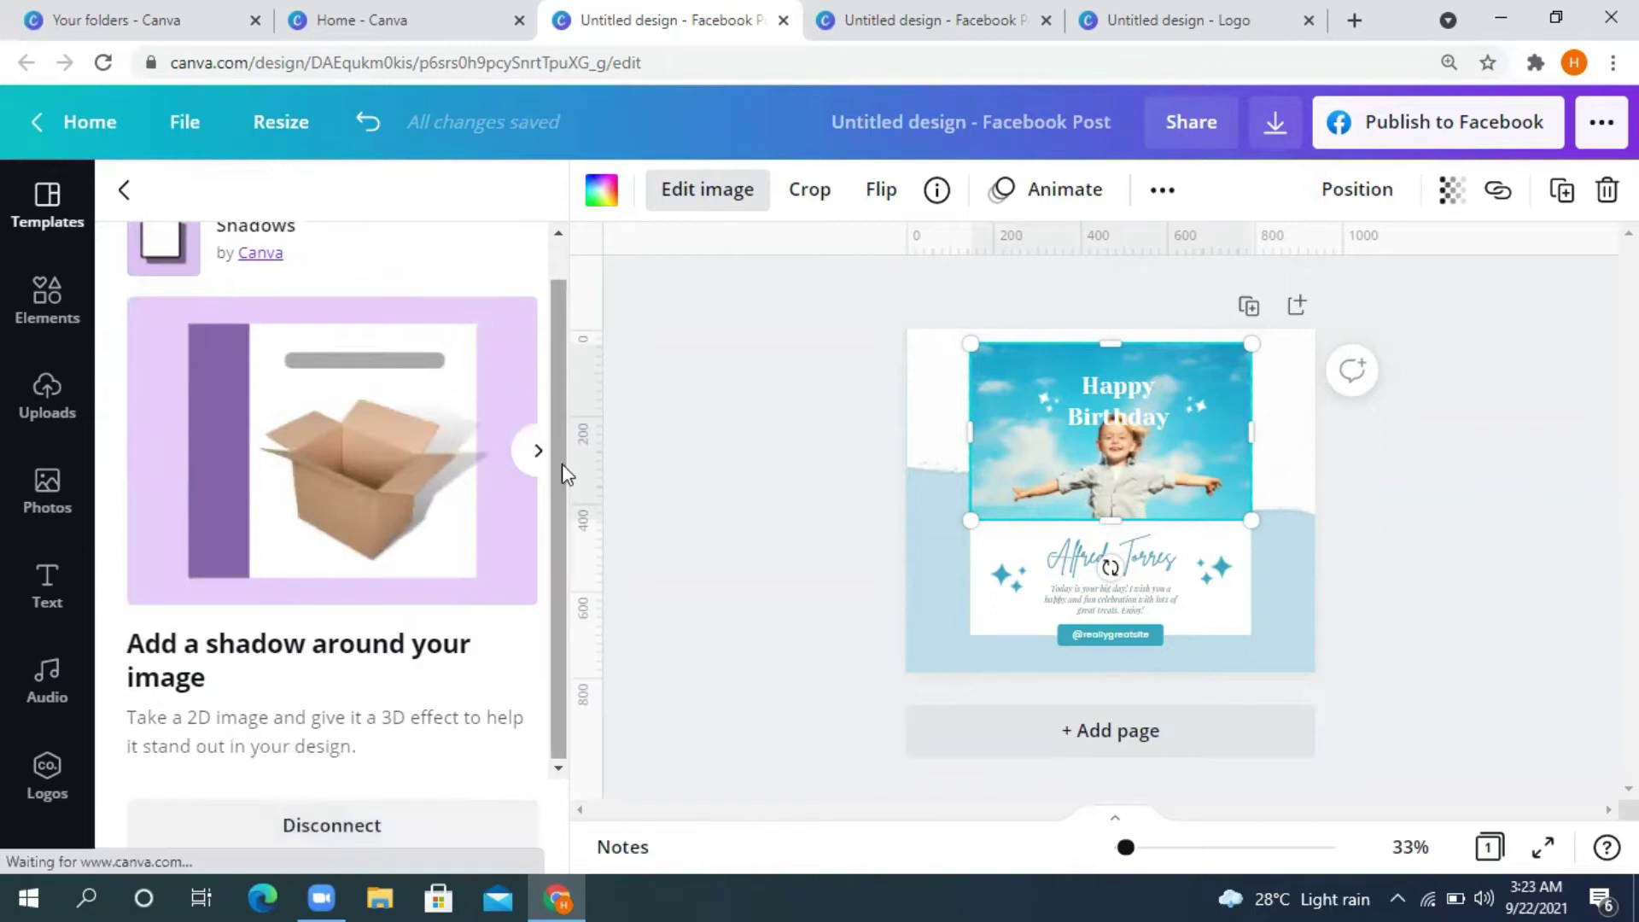
pyautogui.scroll(-10, 256, 584)
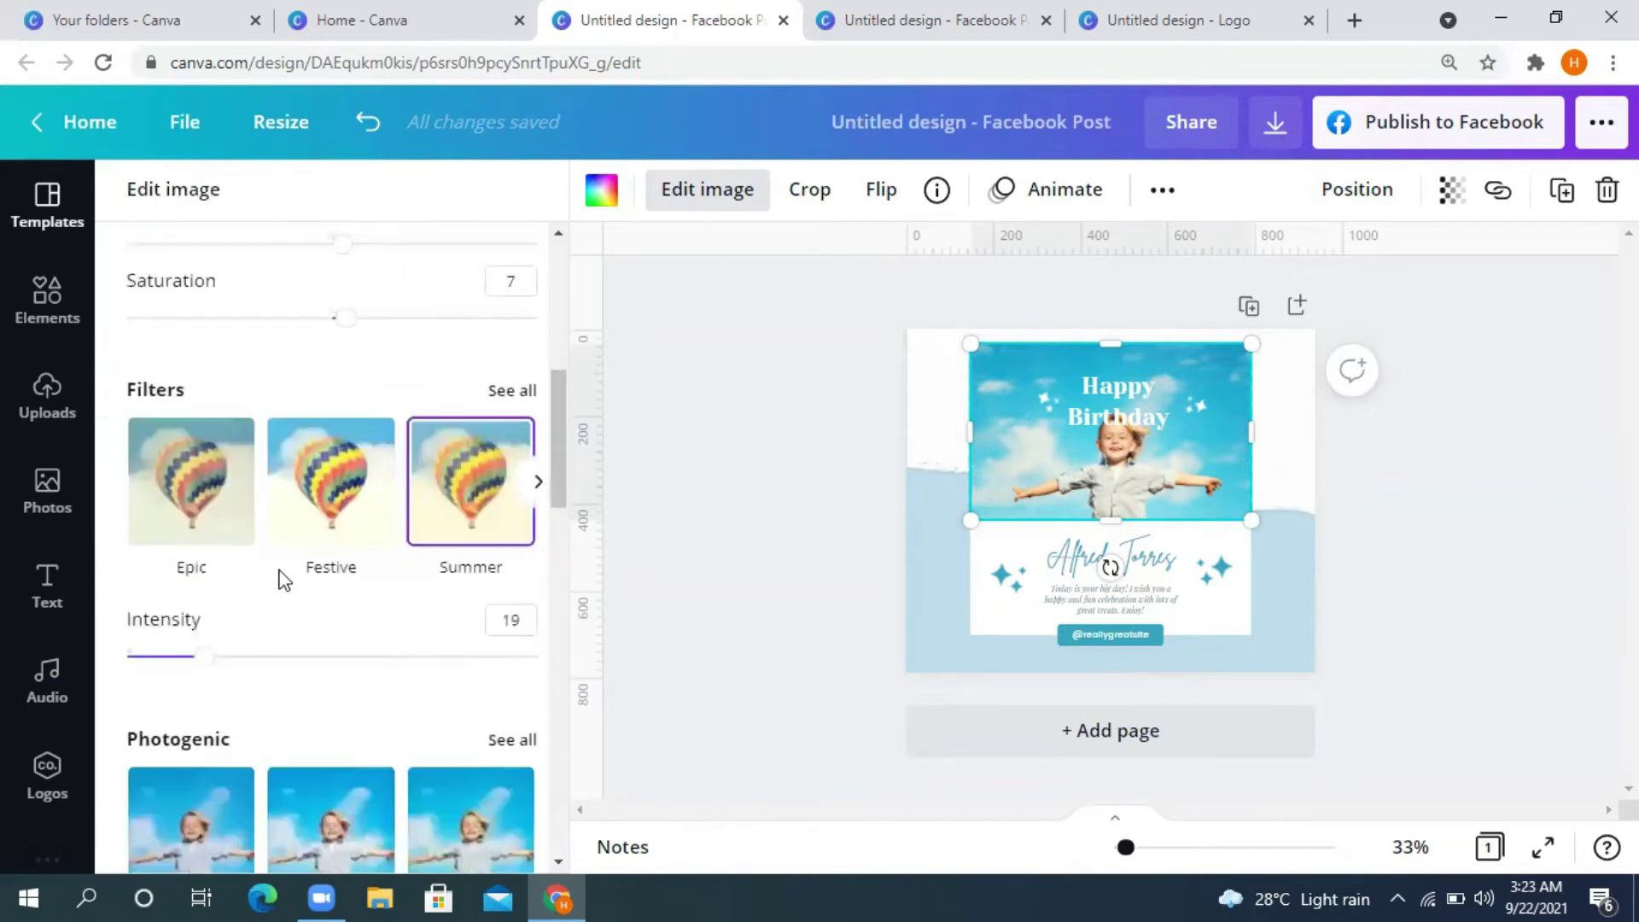
pyautogui.scroll(-7, 286, 580)
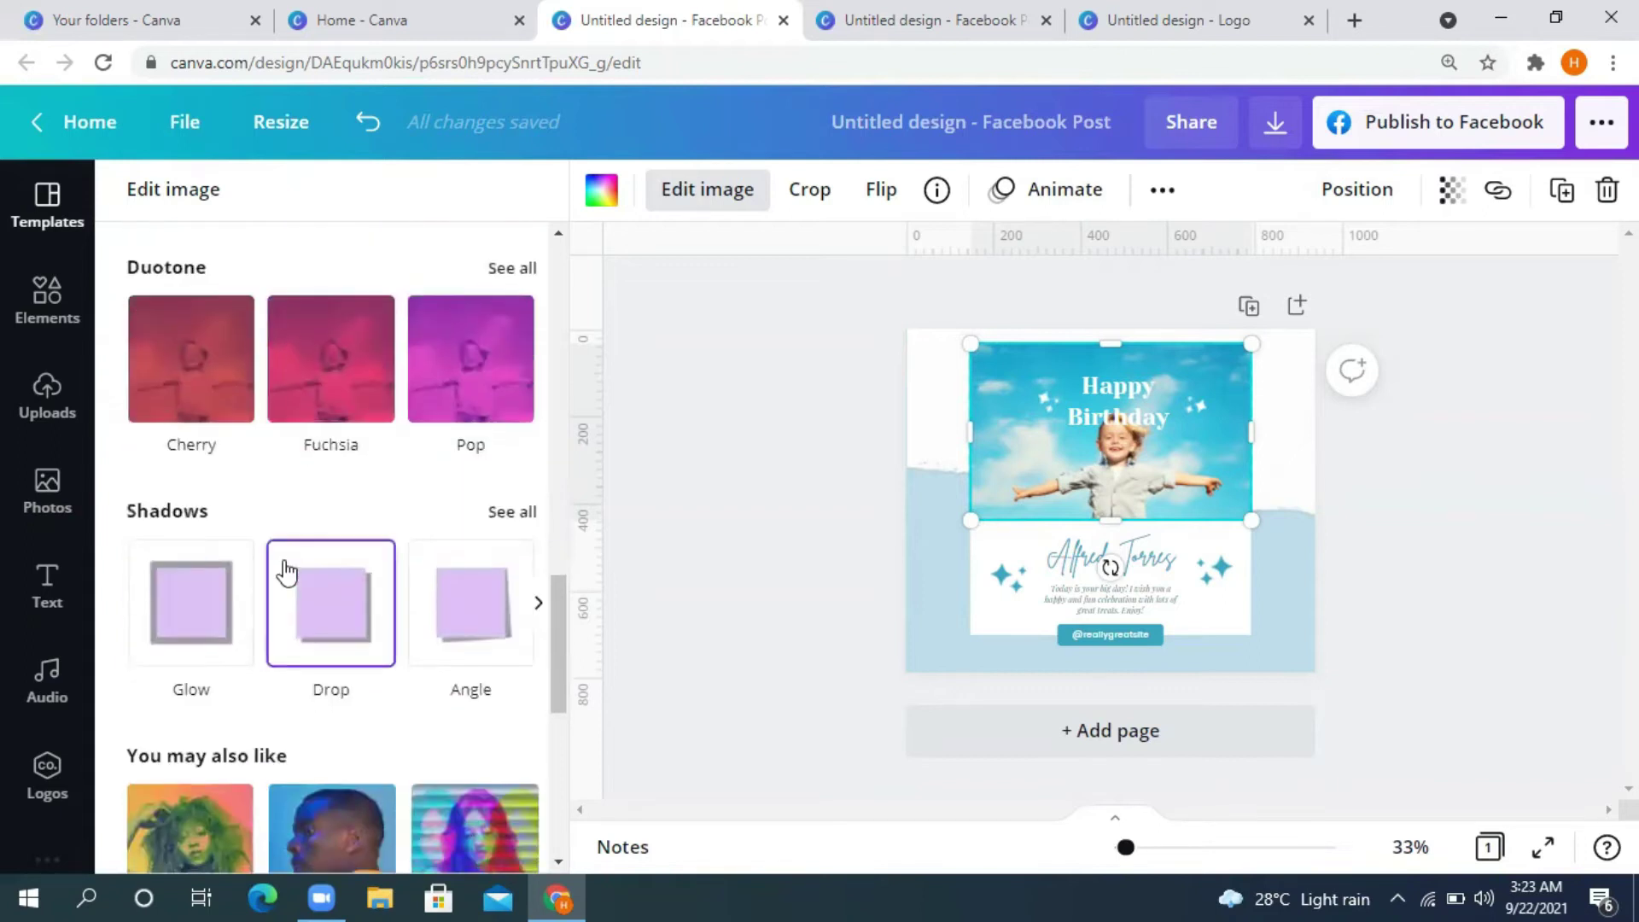
pyautogui.click(452, 621)
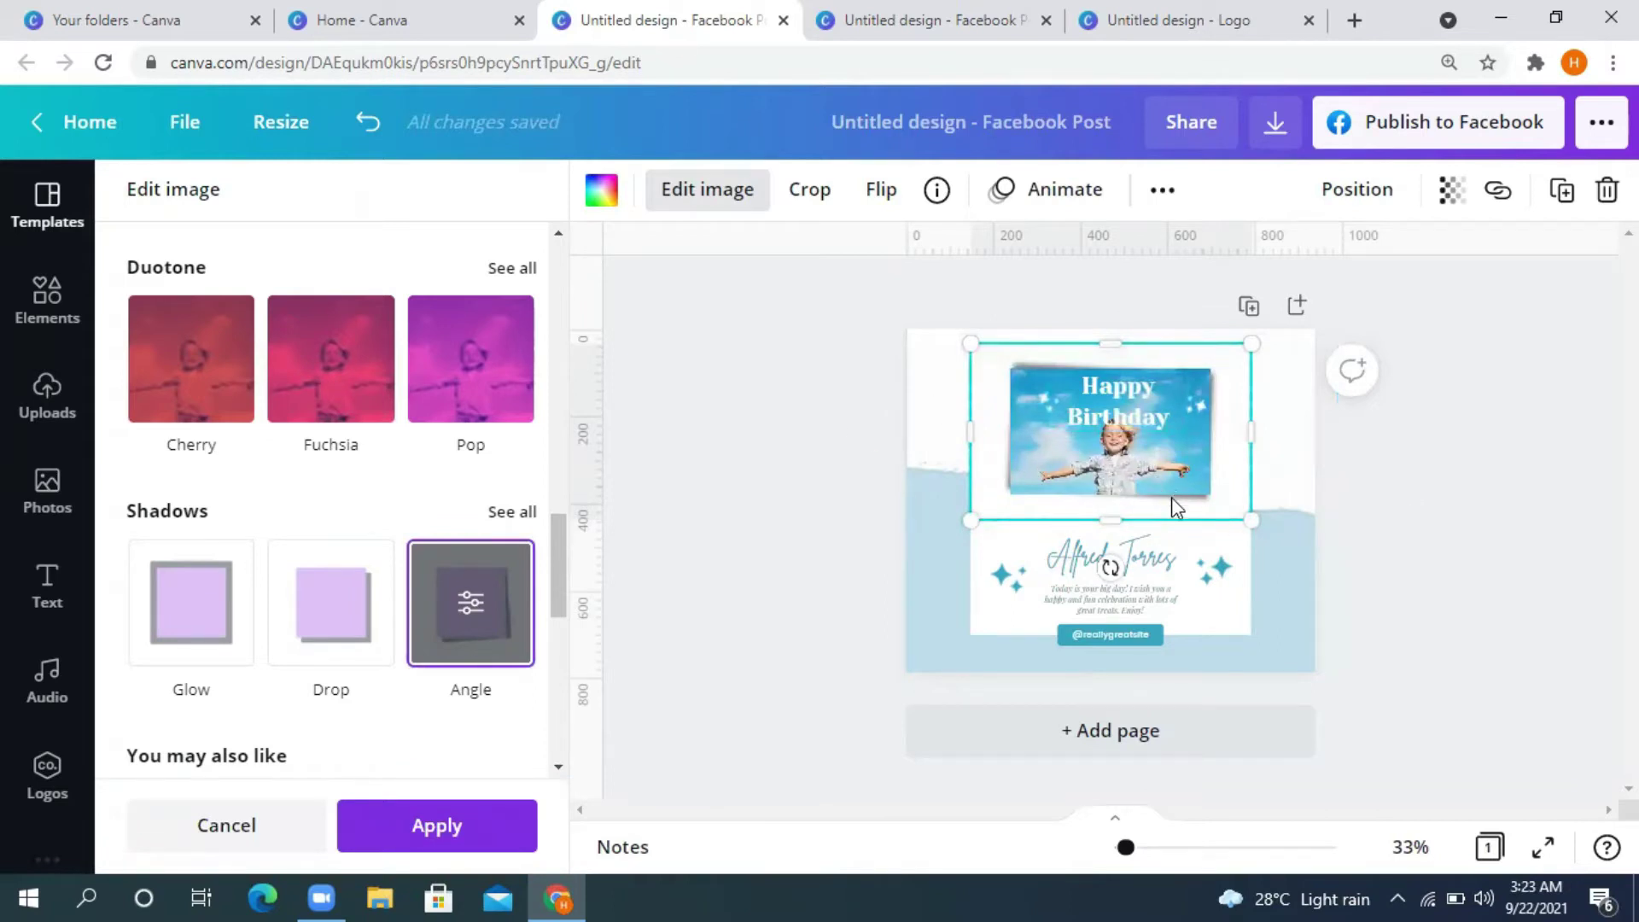
pyautogui.press('Escape')
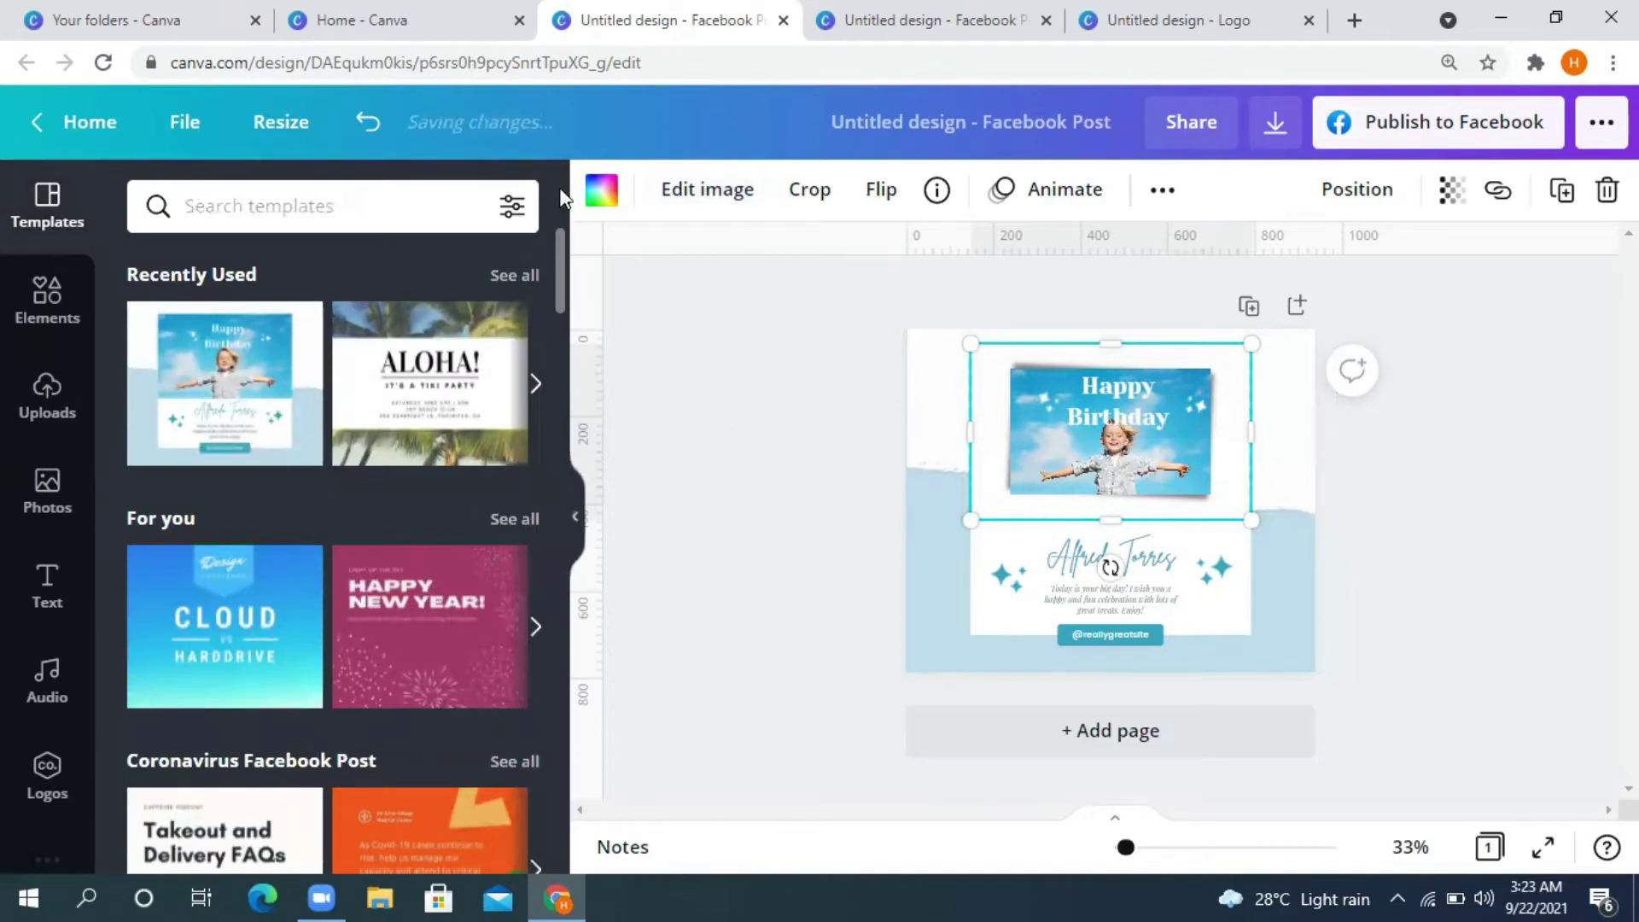
# Step: Undo the latest edits to the birthday photo, going back several changes
pyautogui.click(388, 130)
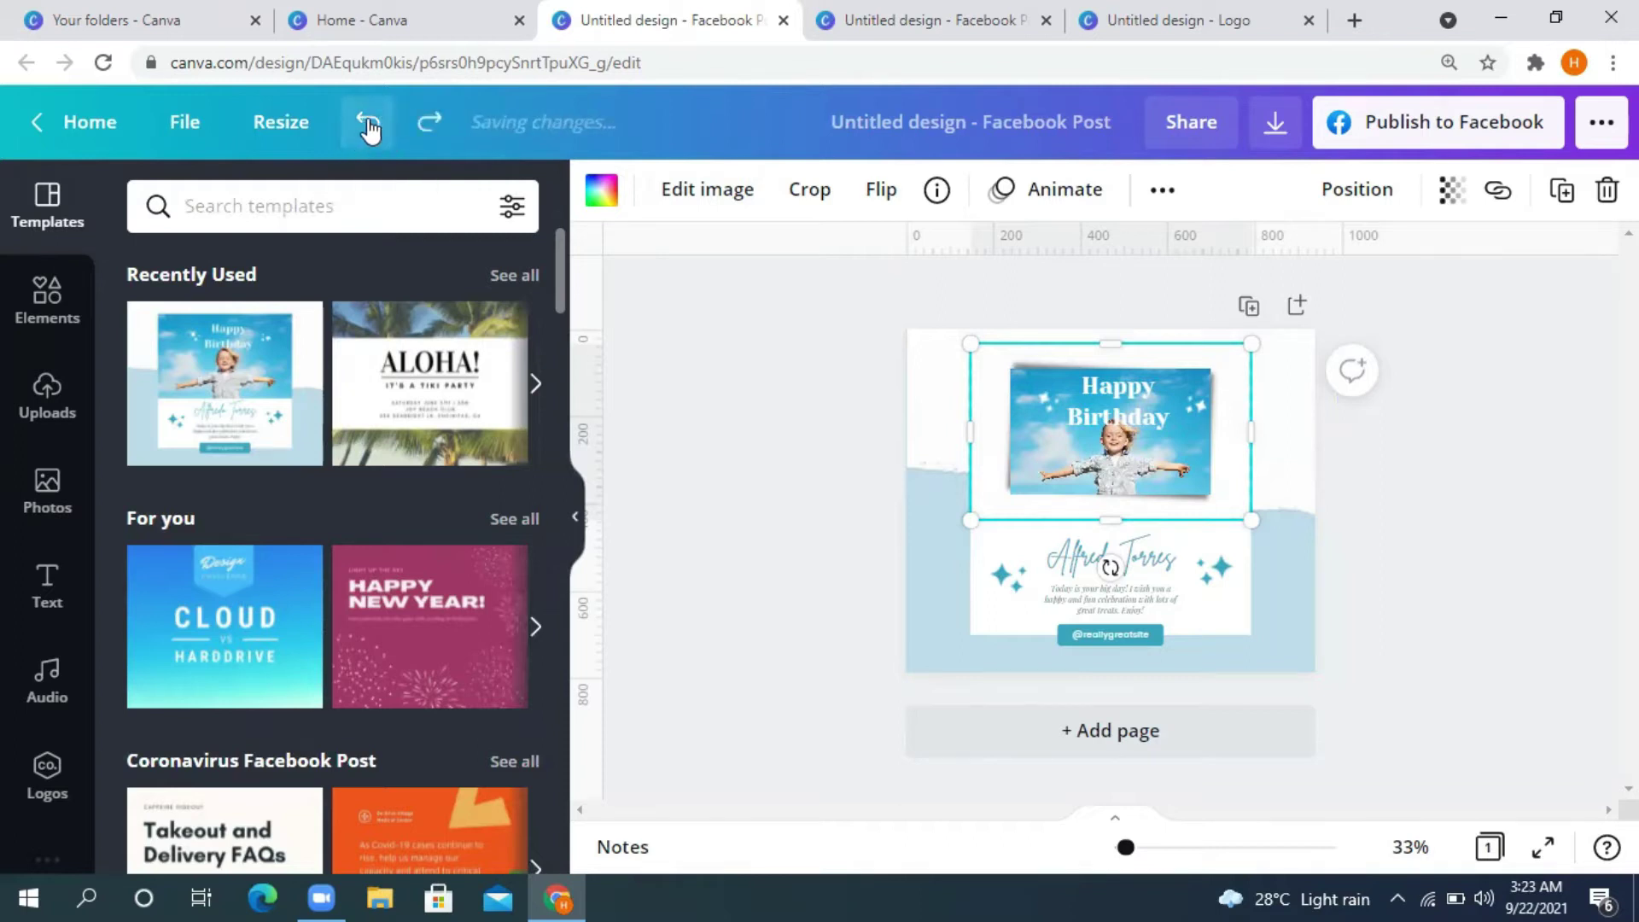
pyautogui.click(369, 128)
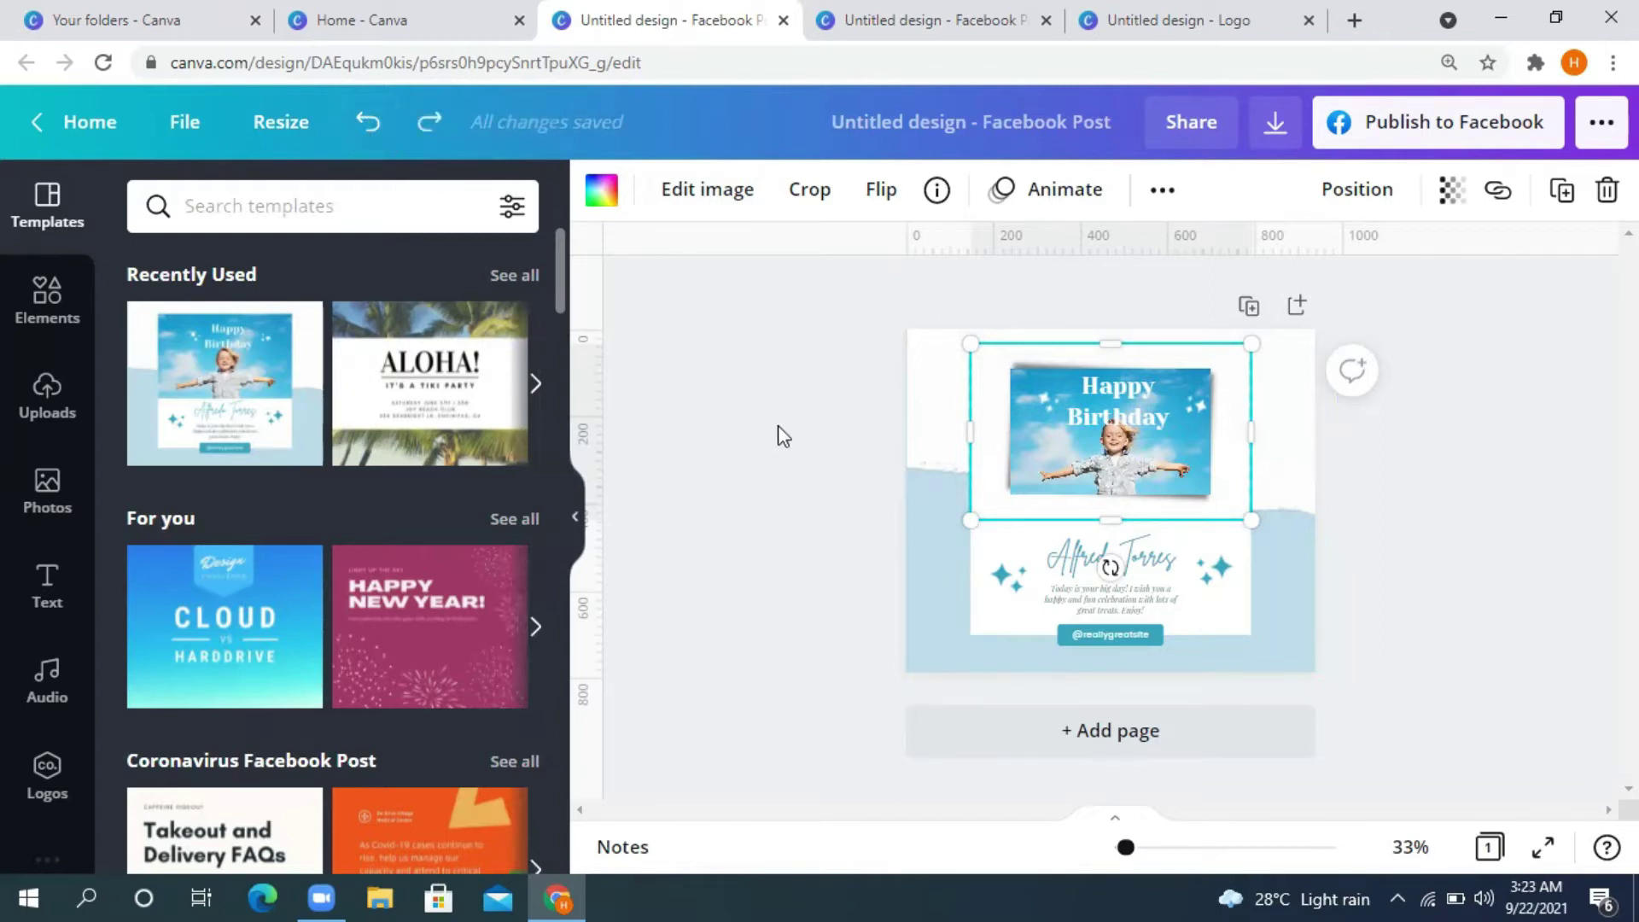
pyautogui.click(373, 129)
pyautogui.click(378, 133)
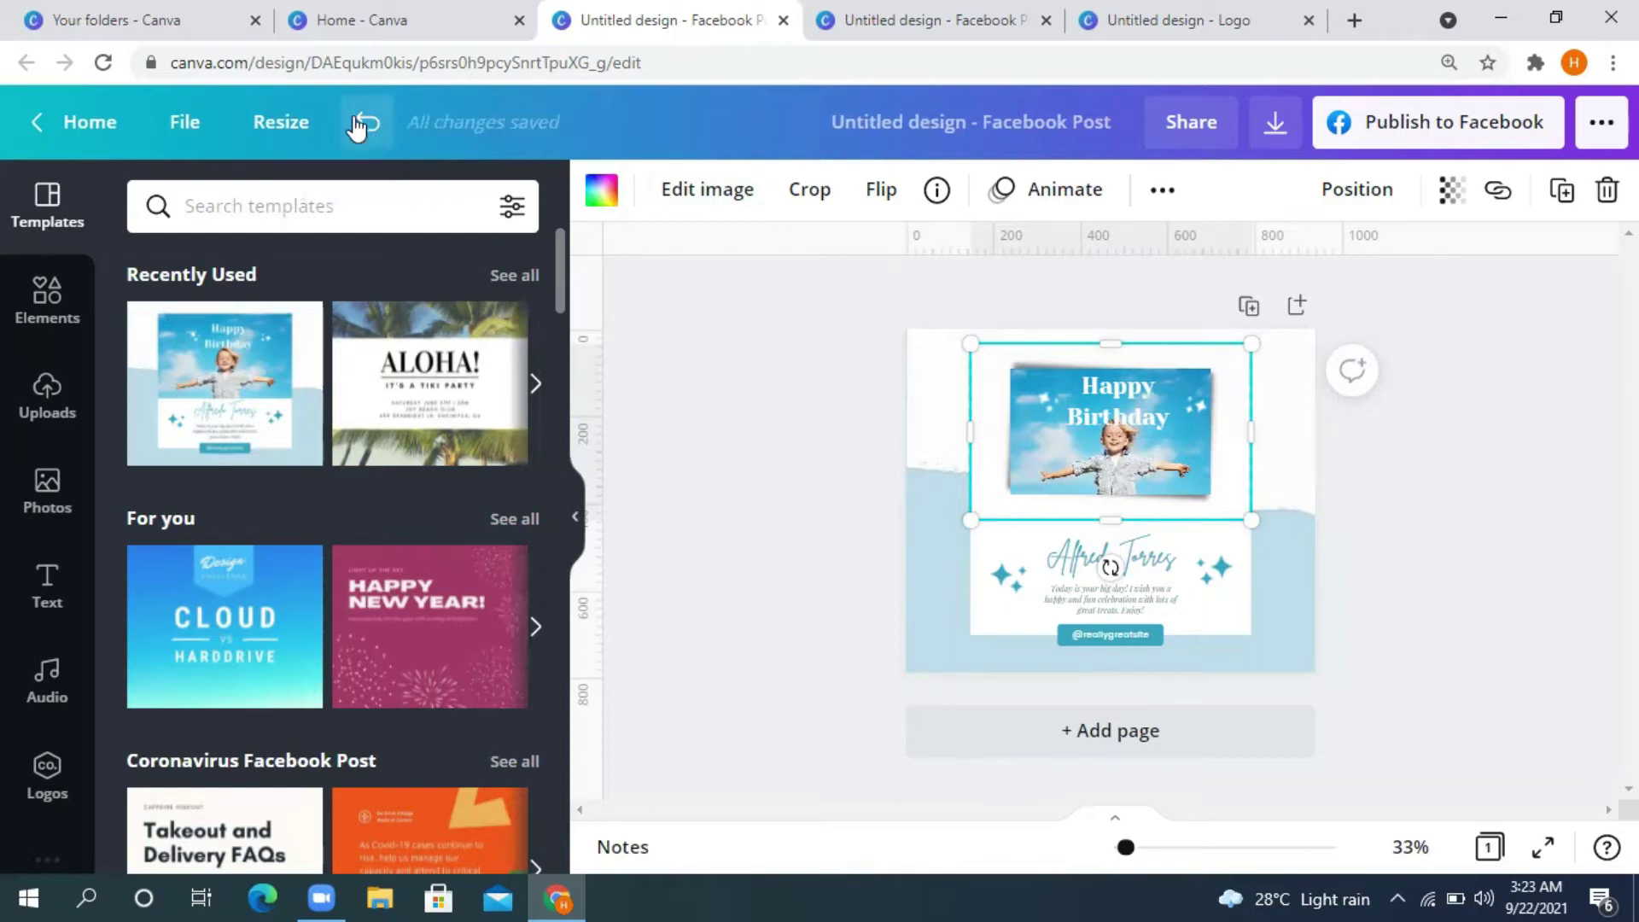
pyautogui.click(357, 127)
pyautogui.click(357, 122)
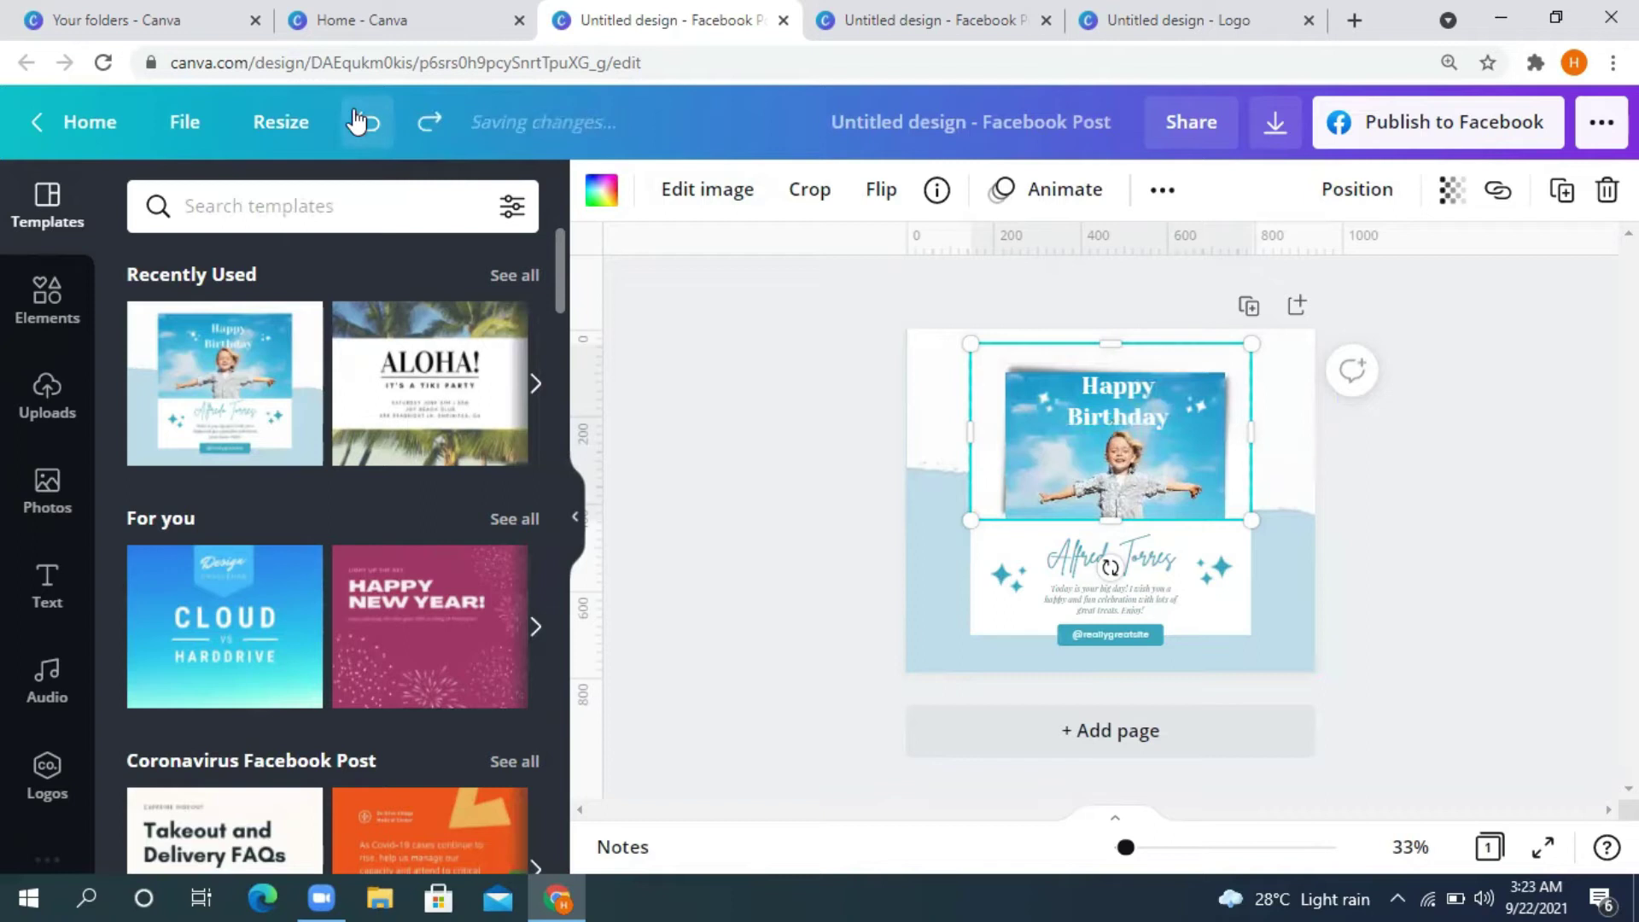
pyautogui.click(370, 128)
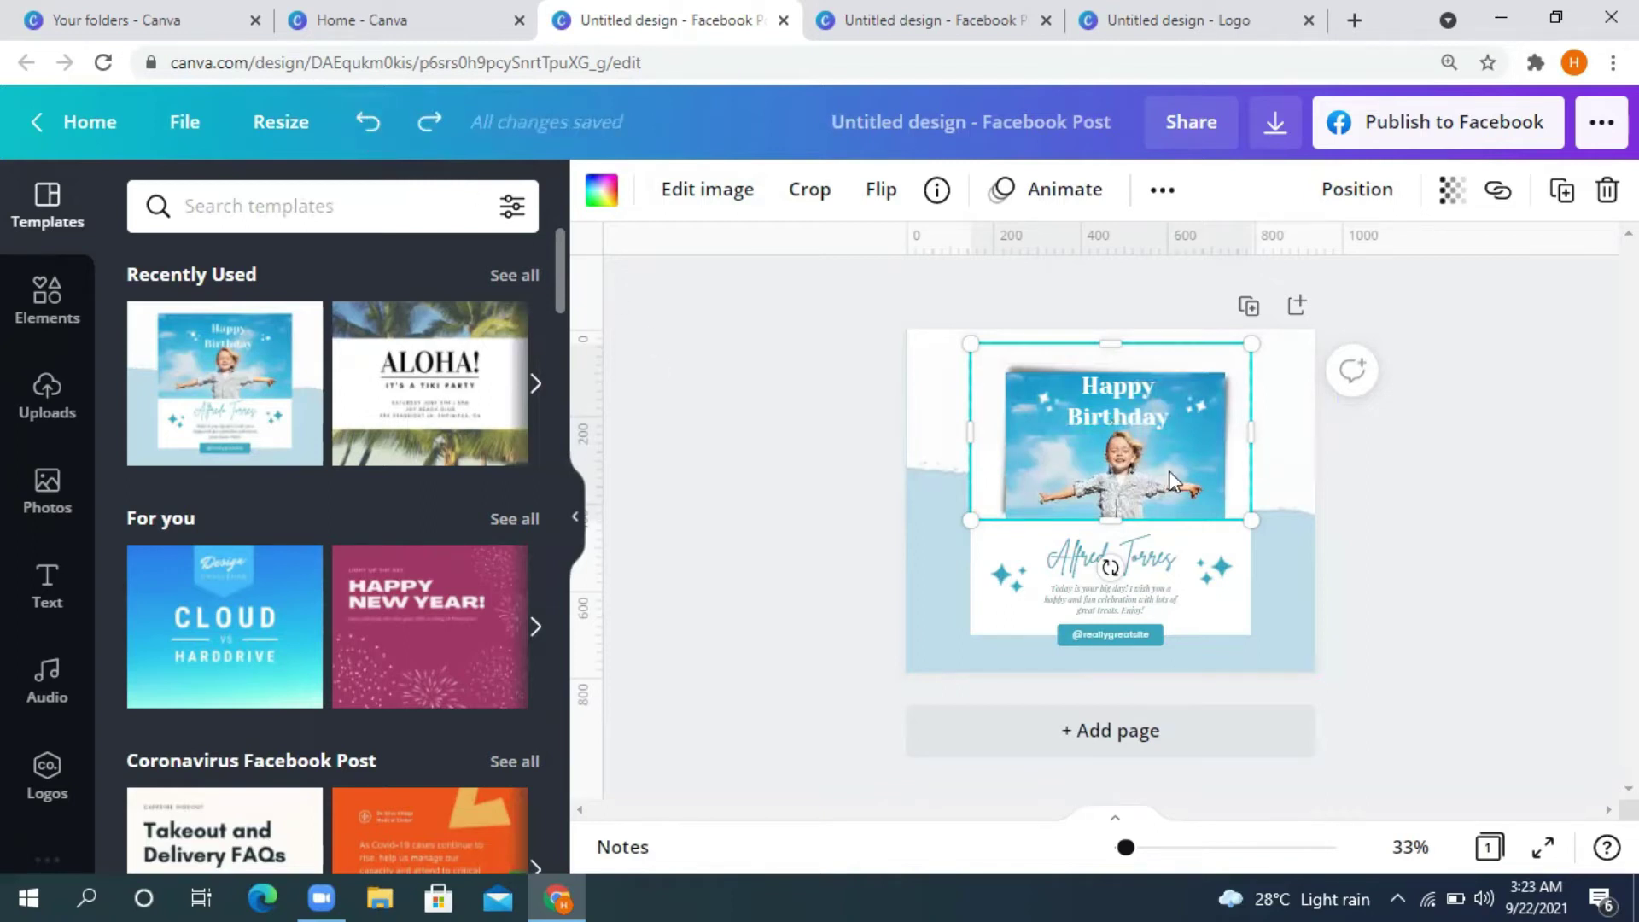
# Step: Reselect the birthday photo and flip it horizontally
pyautogui.click(1457, 465)
pyautogui.click(1100, 448)
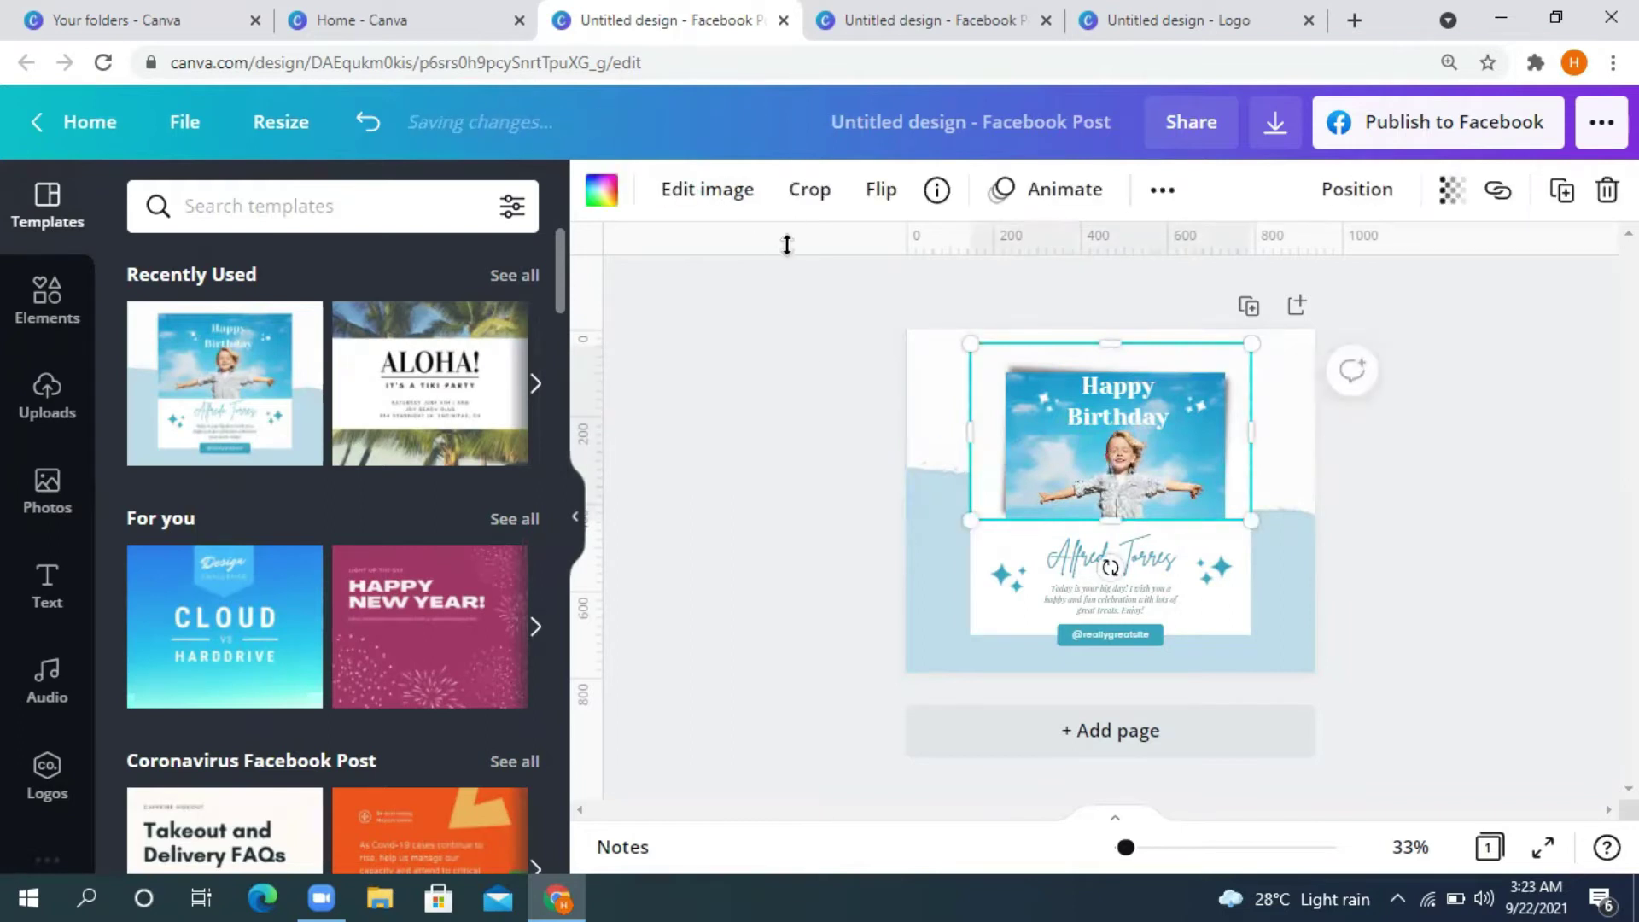
pyautogui.click(909, 207)
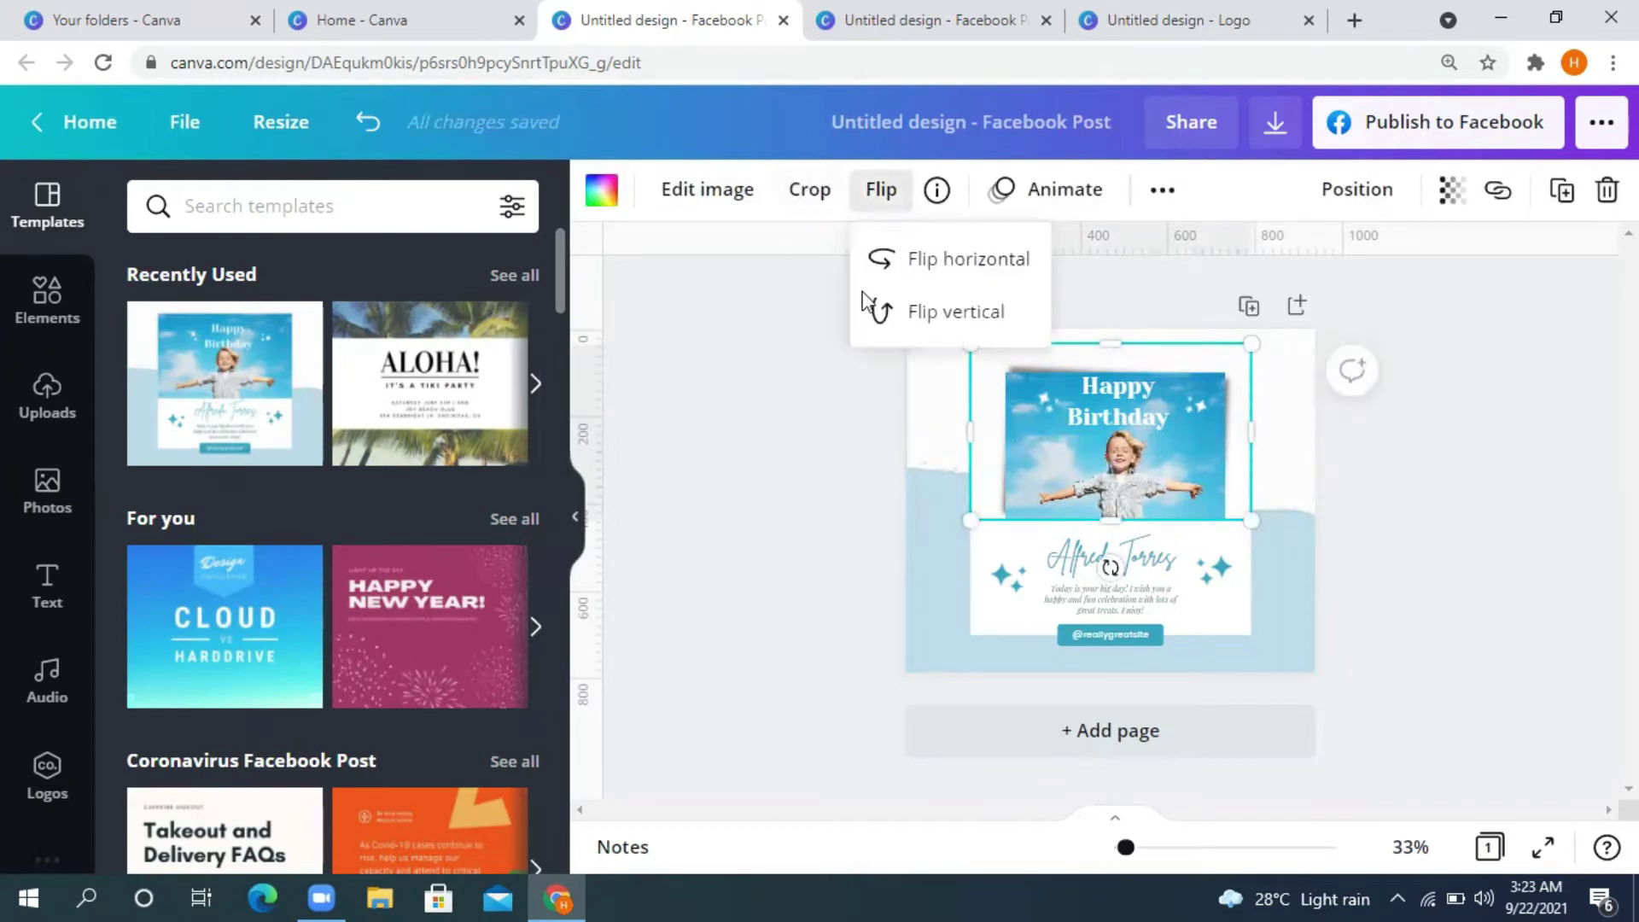
pyautogui.click(908, 272)
pyautogui.click(907, 272)
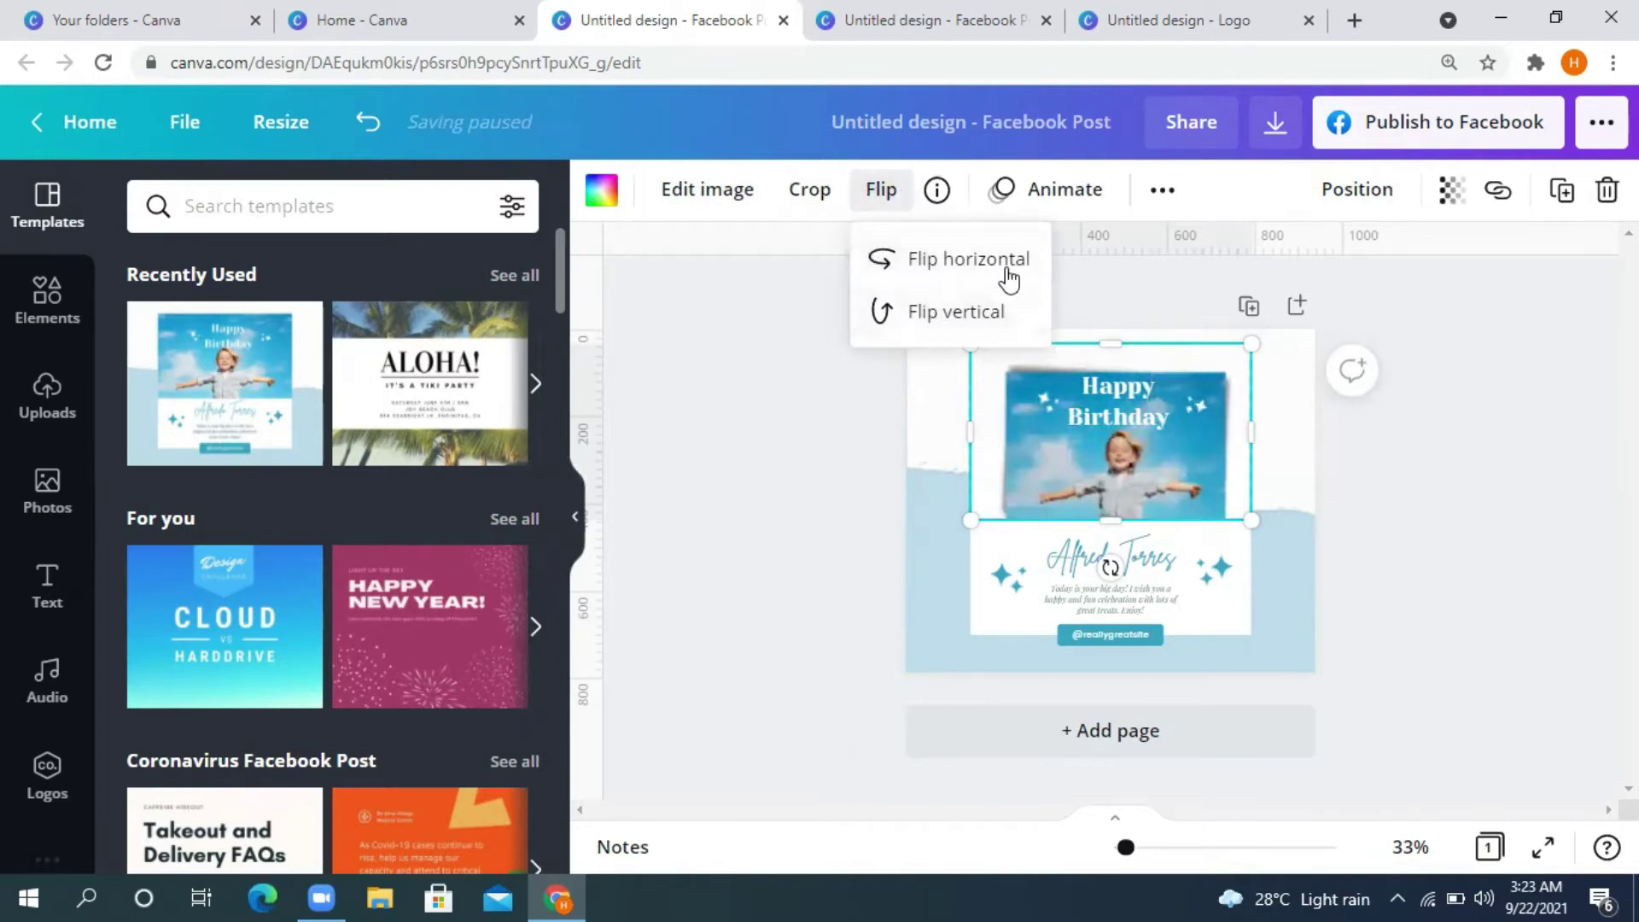
# Step: Preview photo animations on the birthday photo, including Breathe, Rise, Pan, Tumble, Stomp and Tectonic
pyautogui.click(1056, 192)
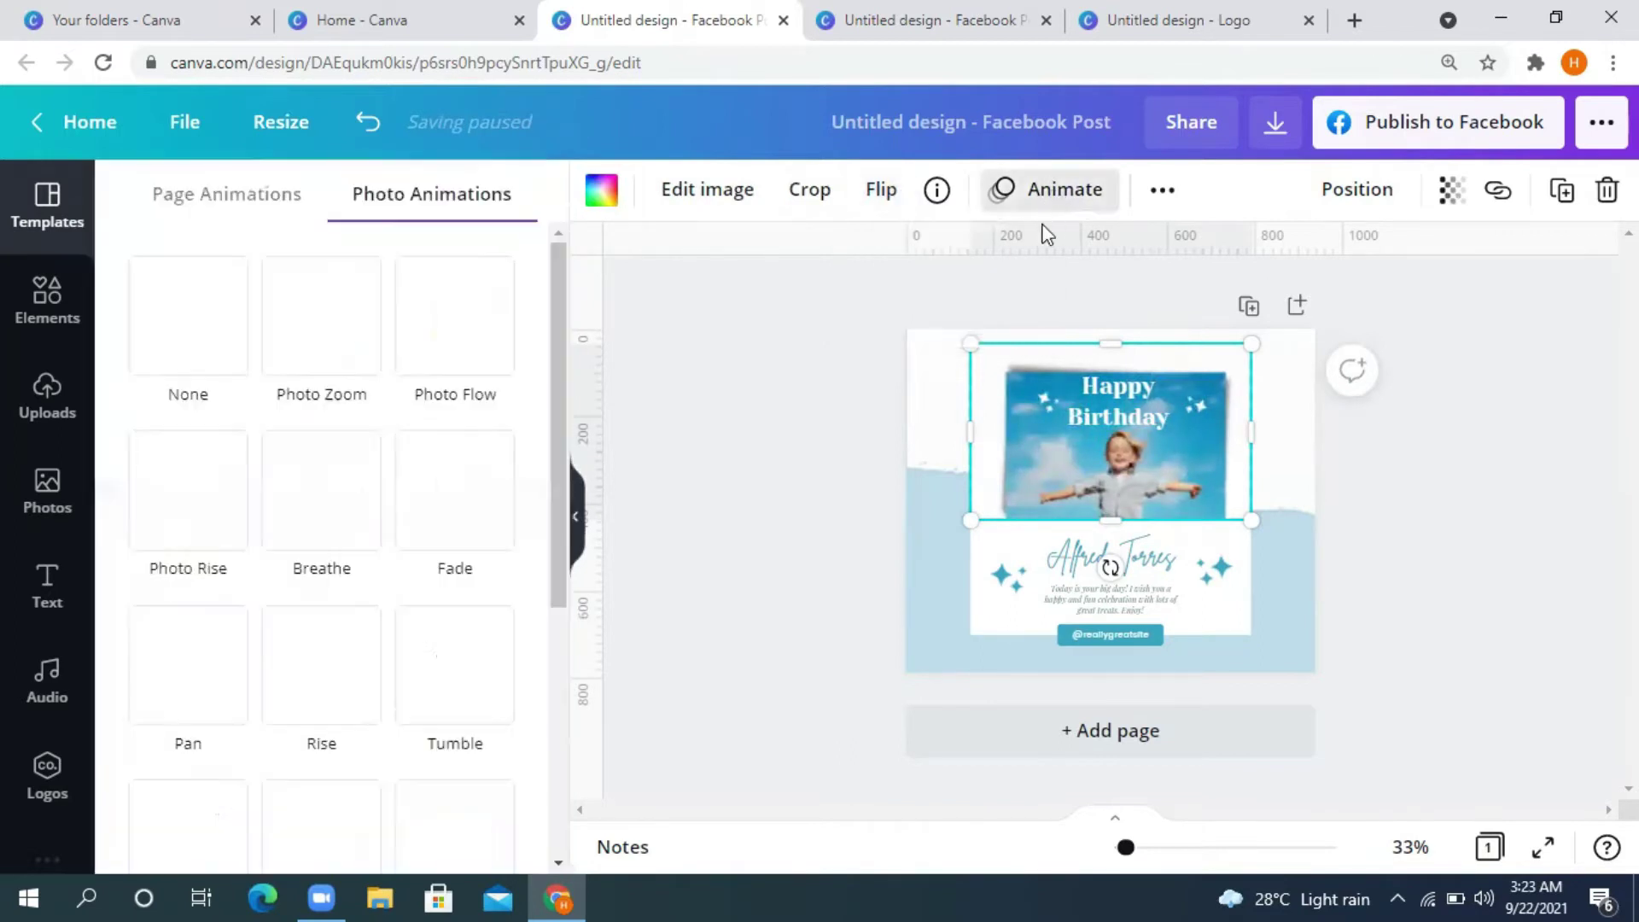
pyautogui.click(307, 533)
pyautogui.click(299, 649)
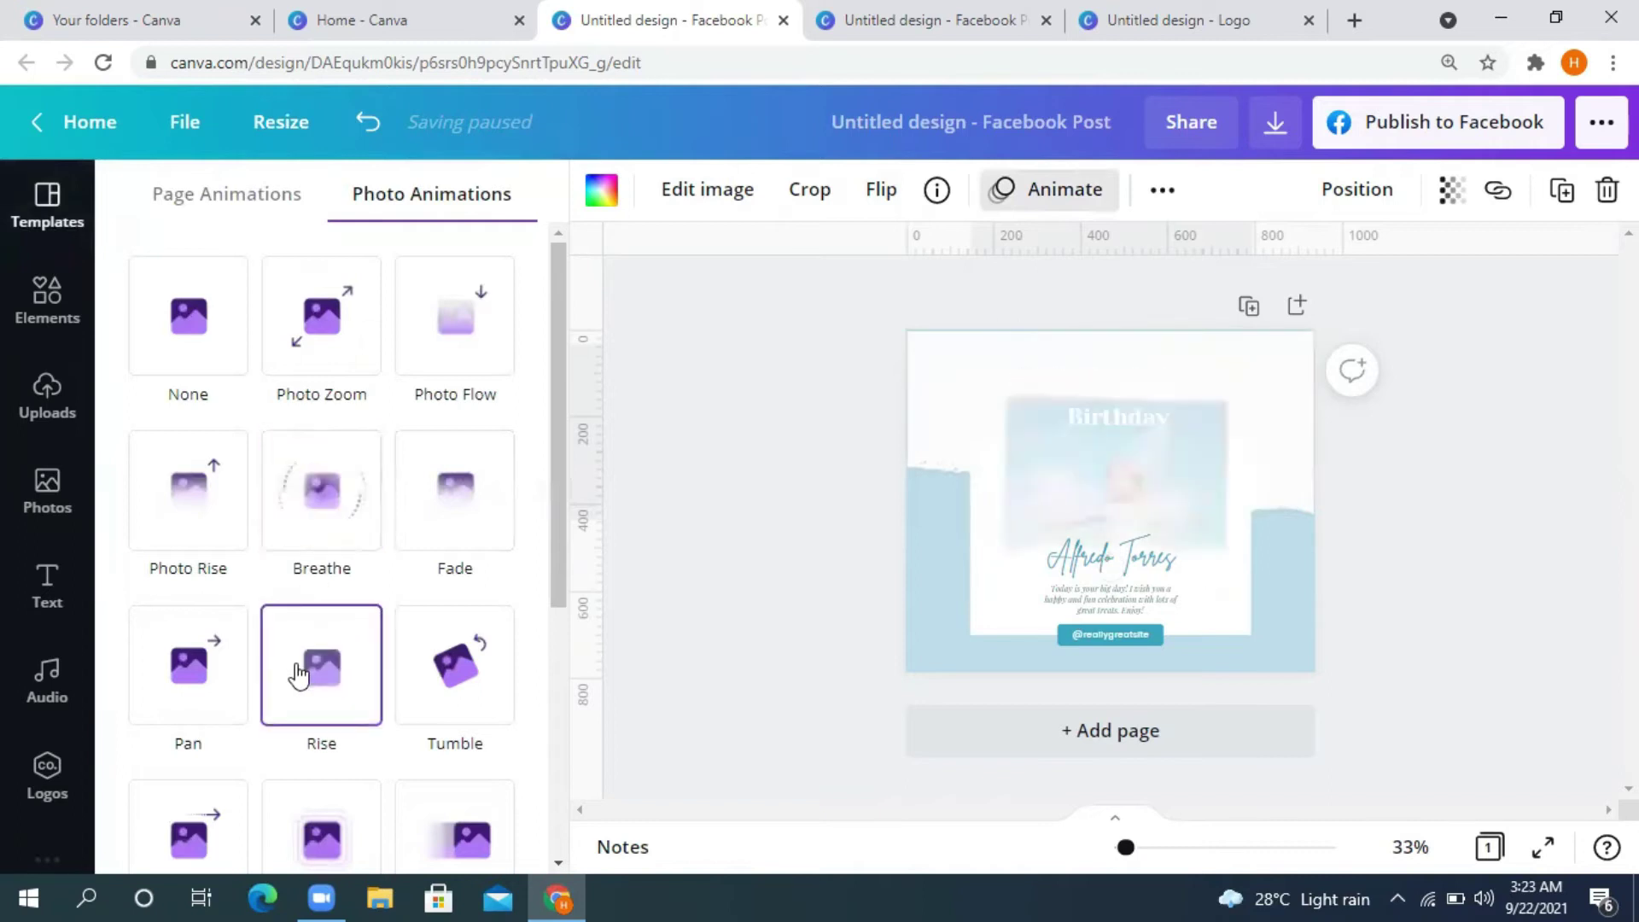
pyautogui.click(148, 684)
pyautogui.click(353, 678)
pyautogui.click(487, 681)
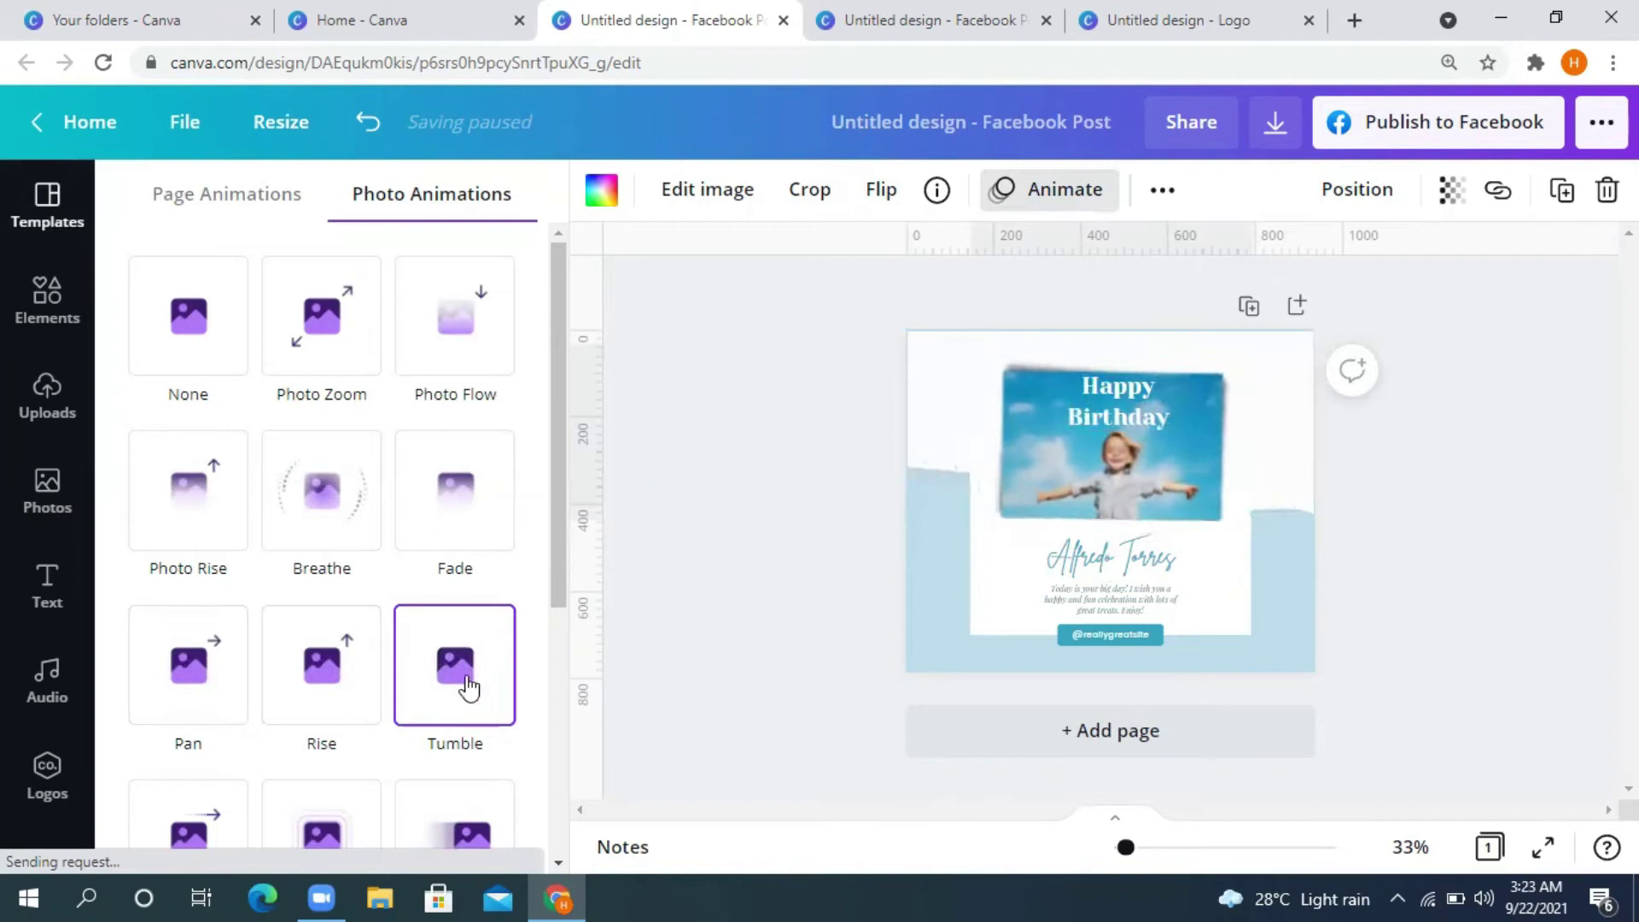
pyautogui.scroll(-3, 393, 649)
pyautogui.click(367, 589)
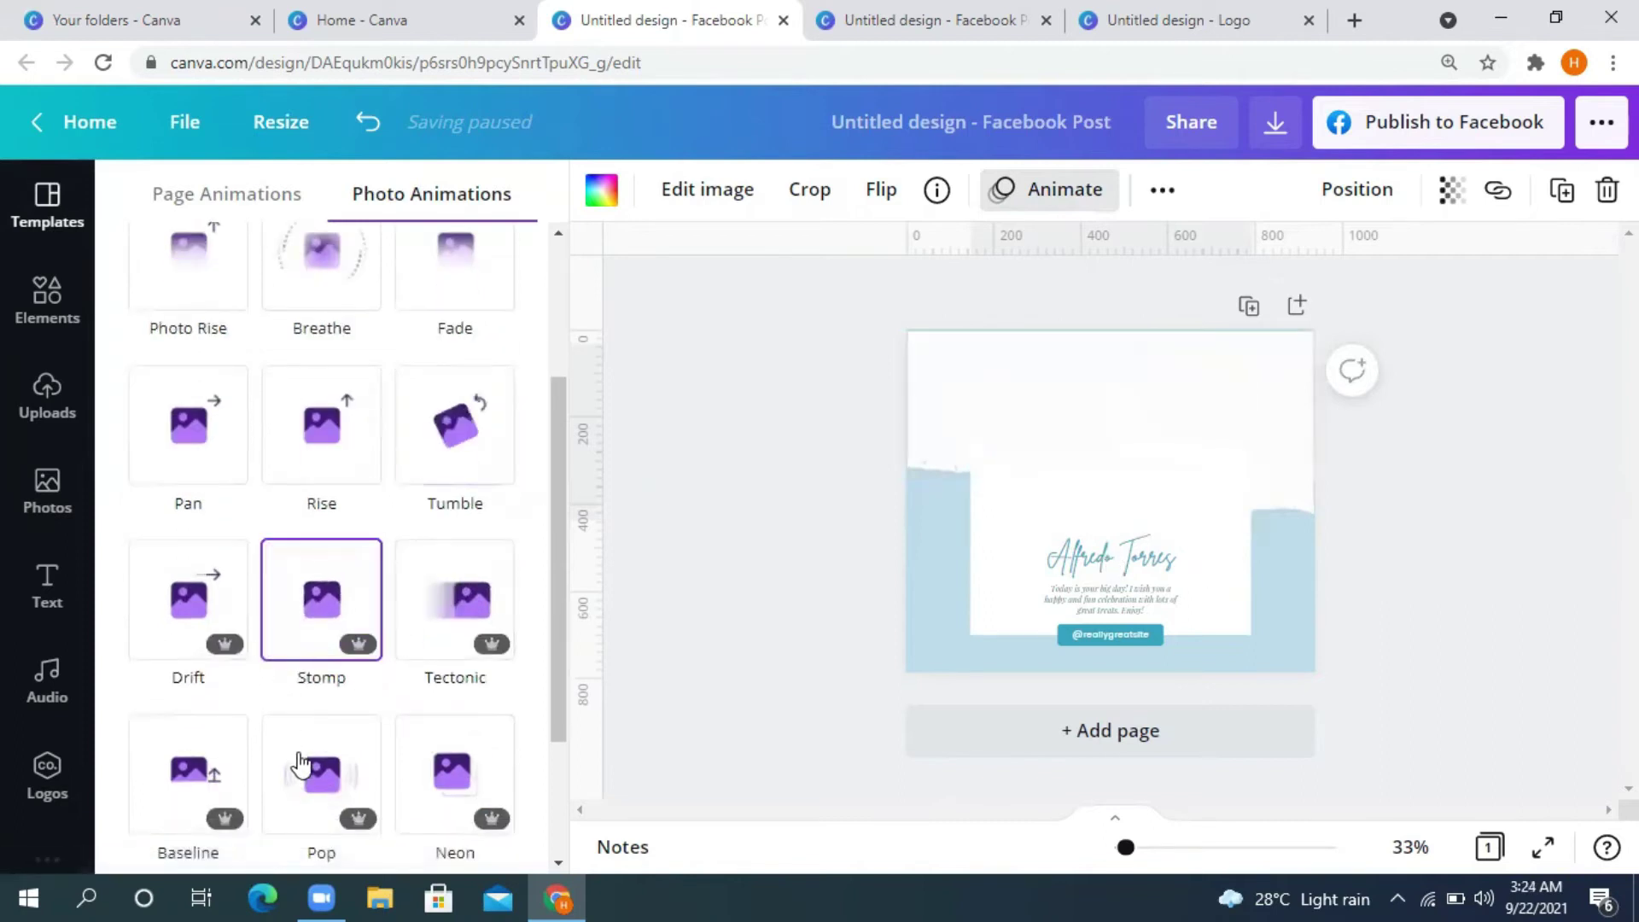
pyautogui.click(457, 603)
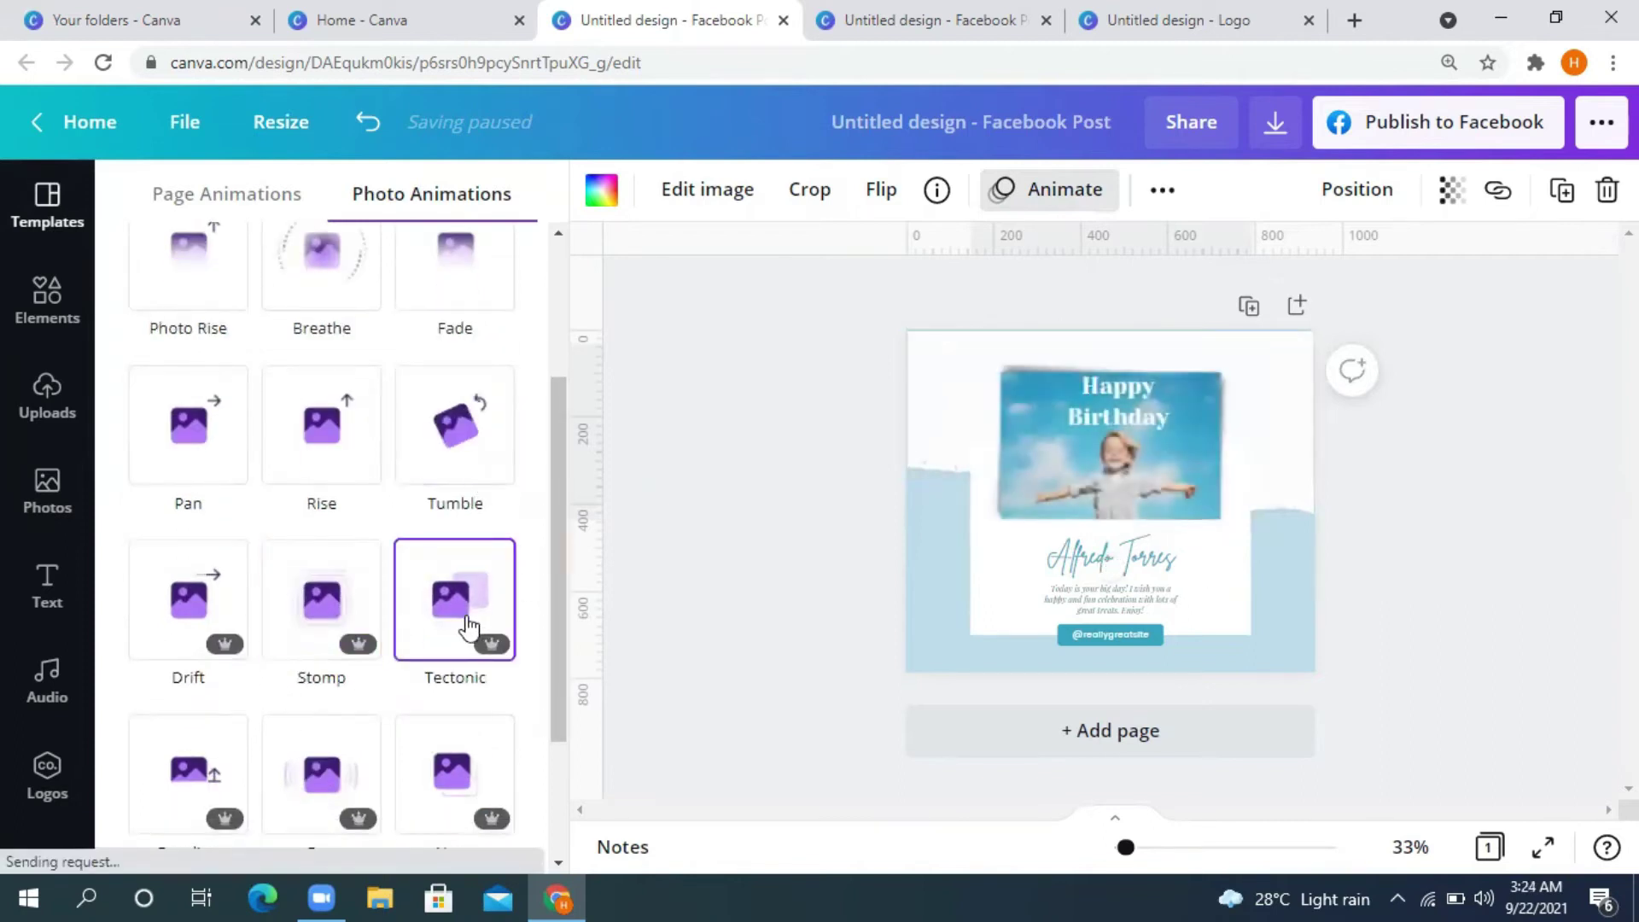
pyautogui.click(438, 816)
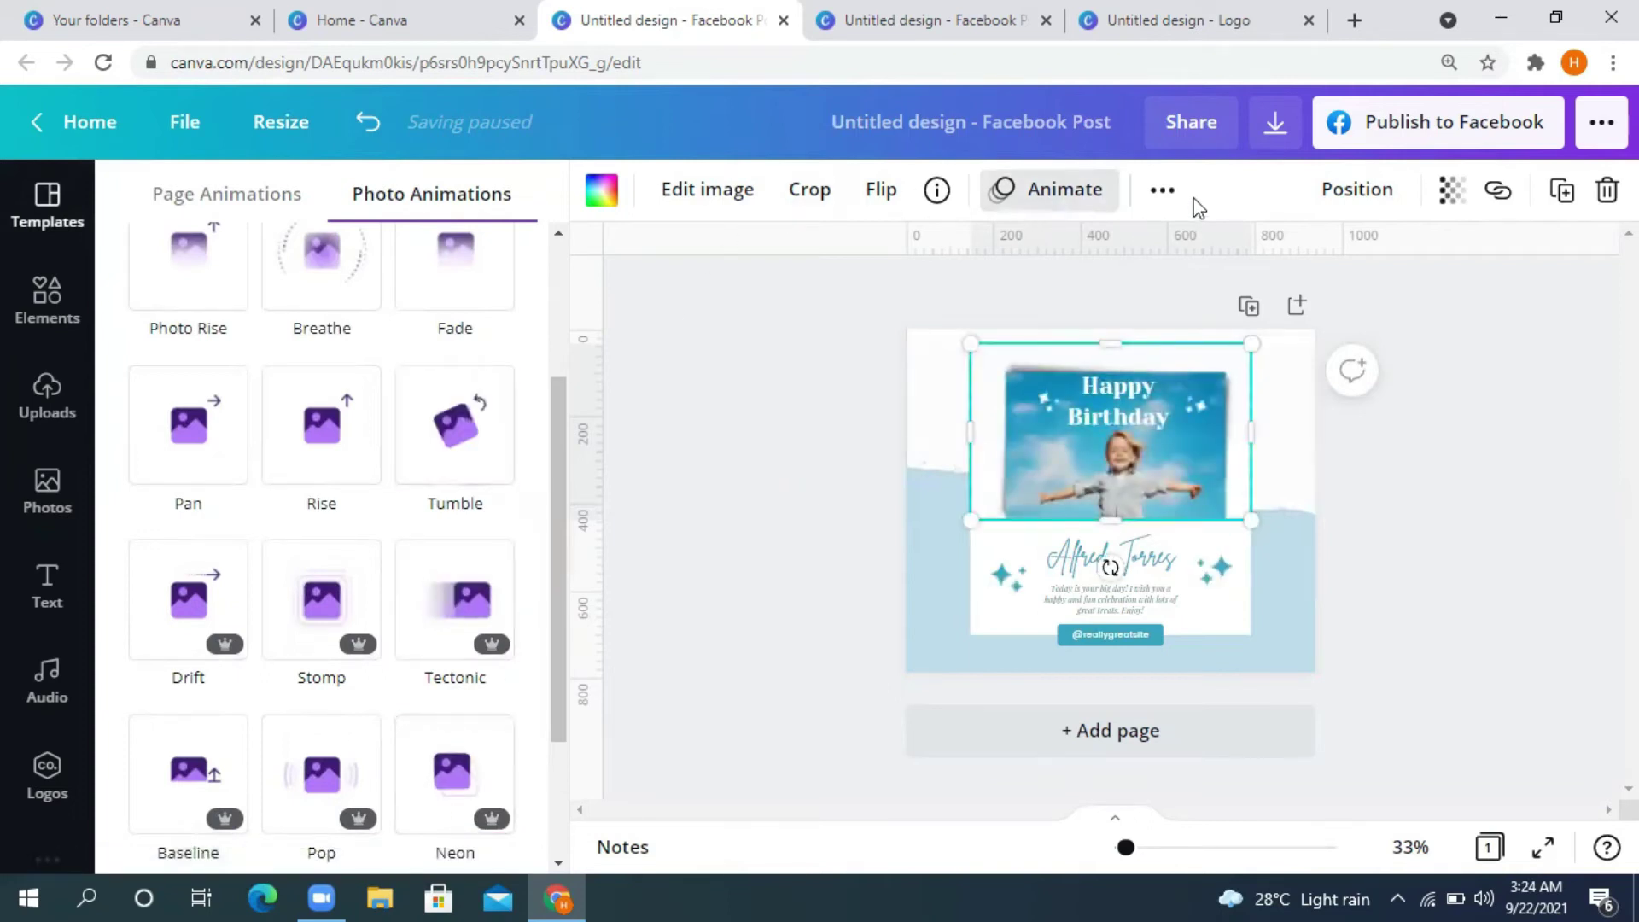
# Step: Send the birthday photo backwards until it is behind all other elements of the design
pyautogui.click(1163, 205)
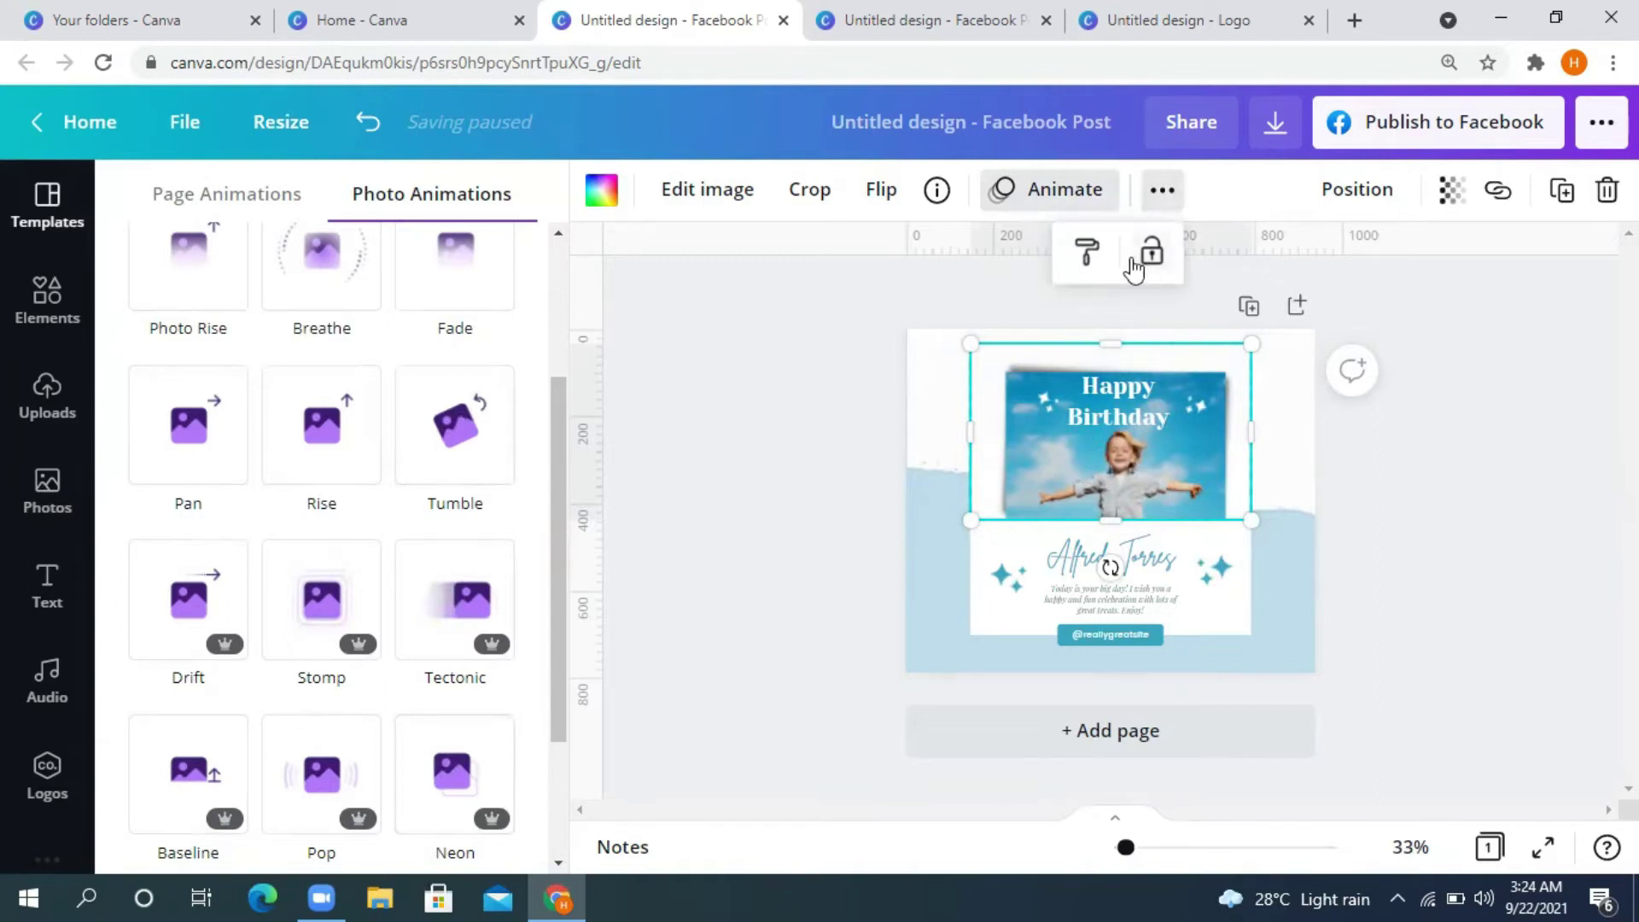
pyautogui.click(1370, 198)
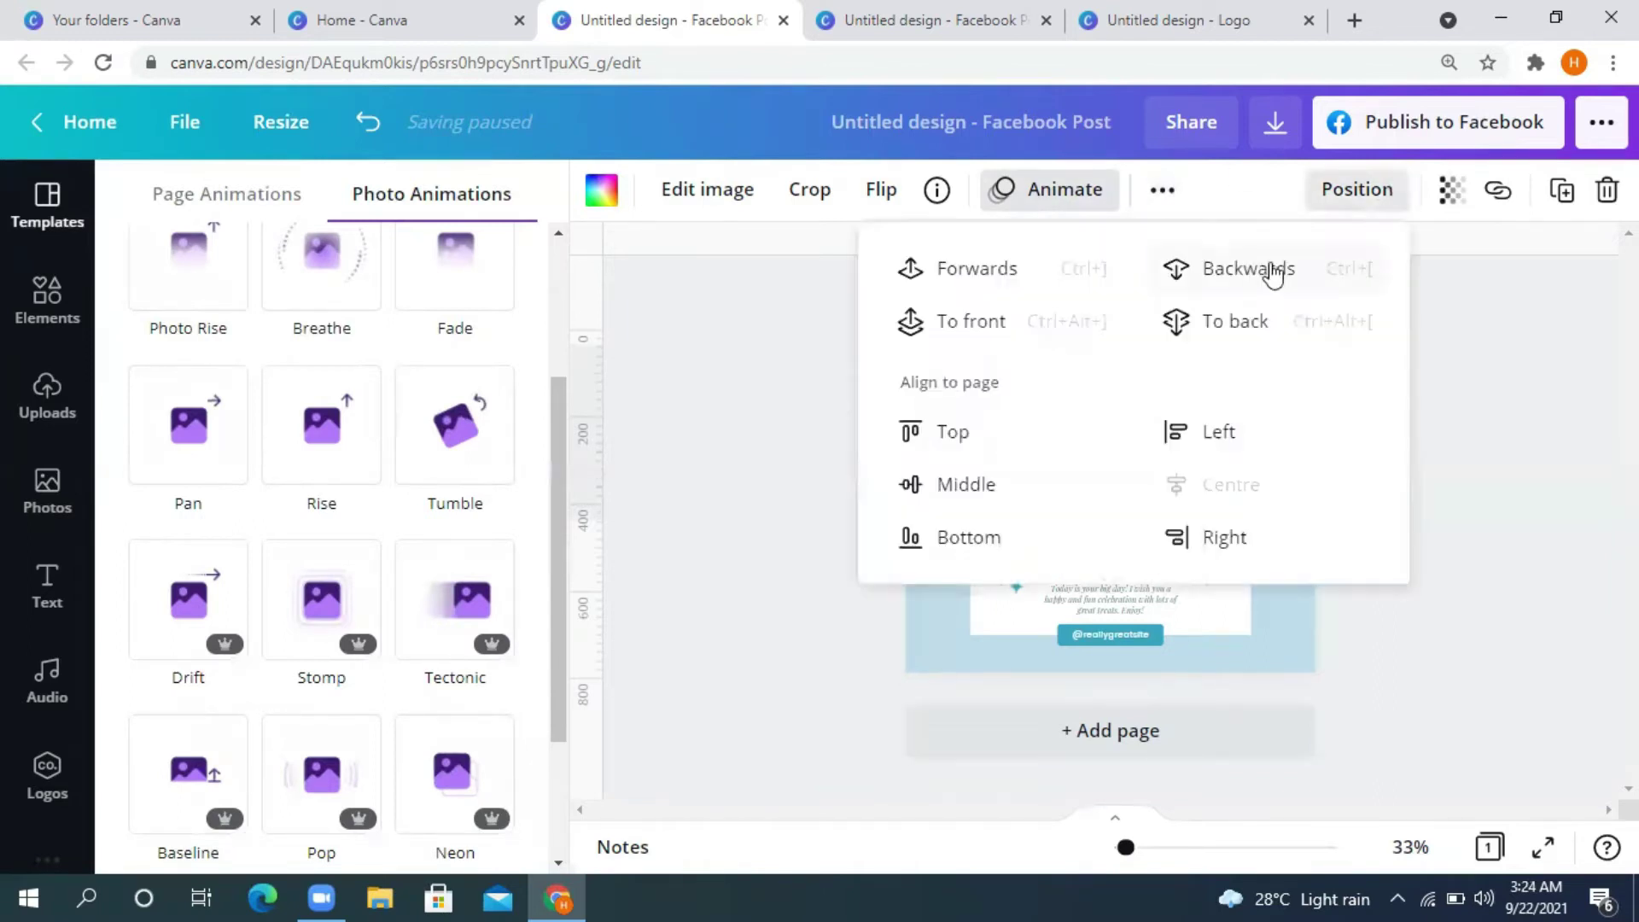
pyautogui.click(1204, 275)
pyautogui.click(1451, 375)
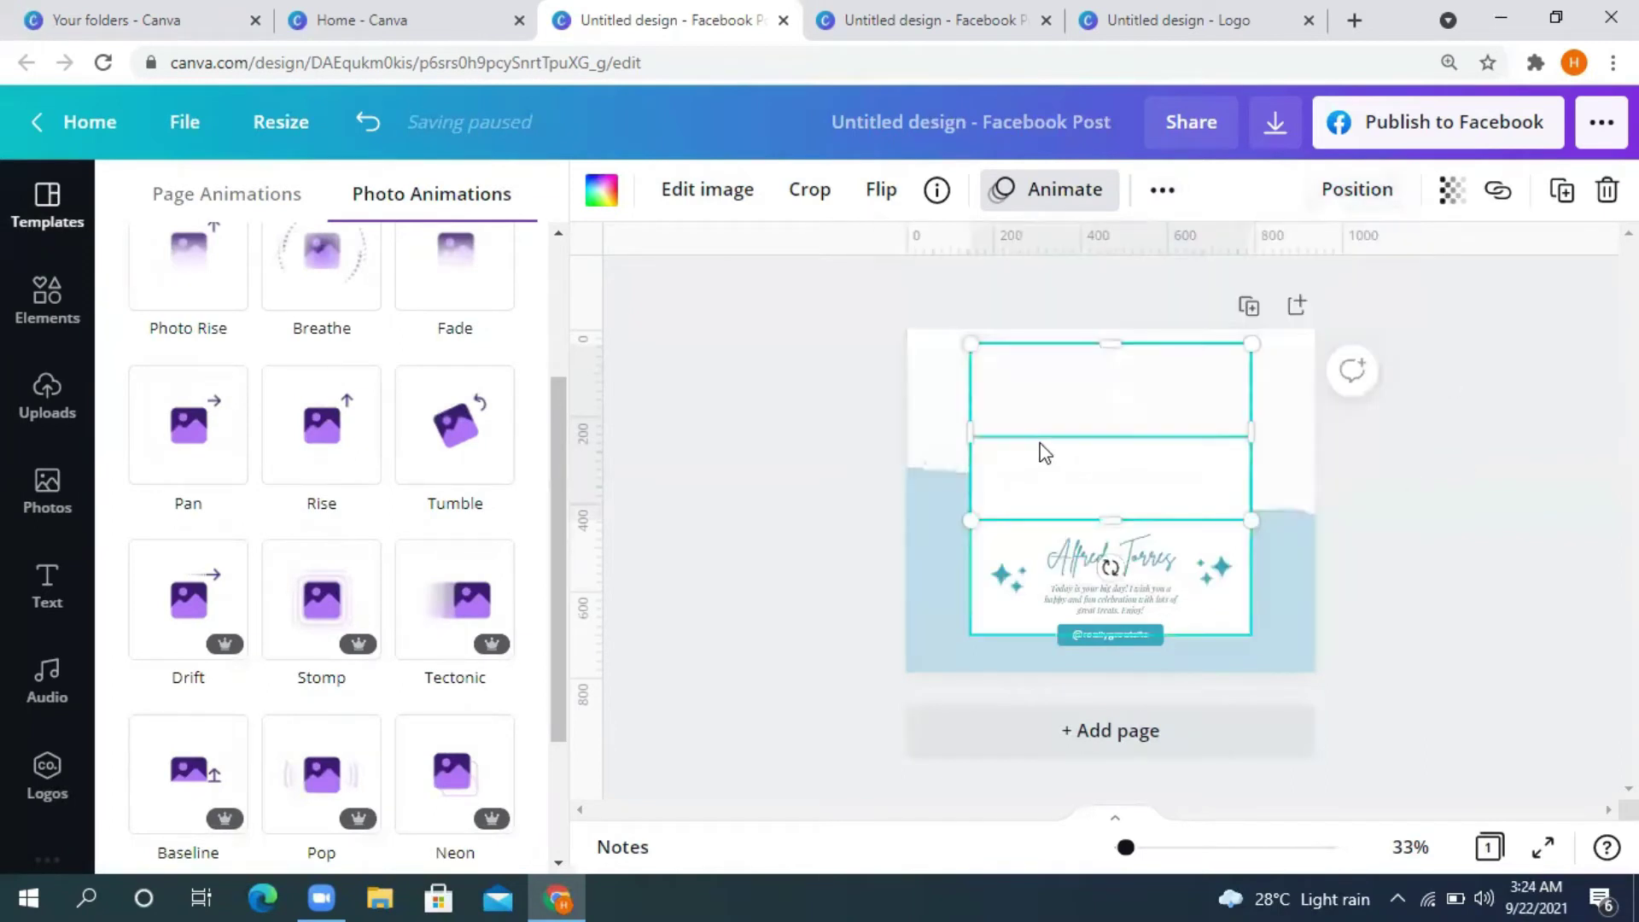
# Step: Bring the birthday photo forwards to the very front, above the Happy Birthday text
pyautogui.click(1364, 195)
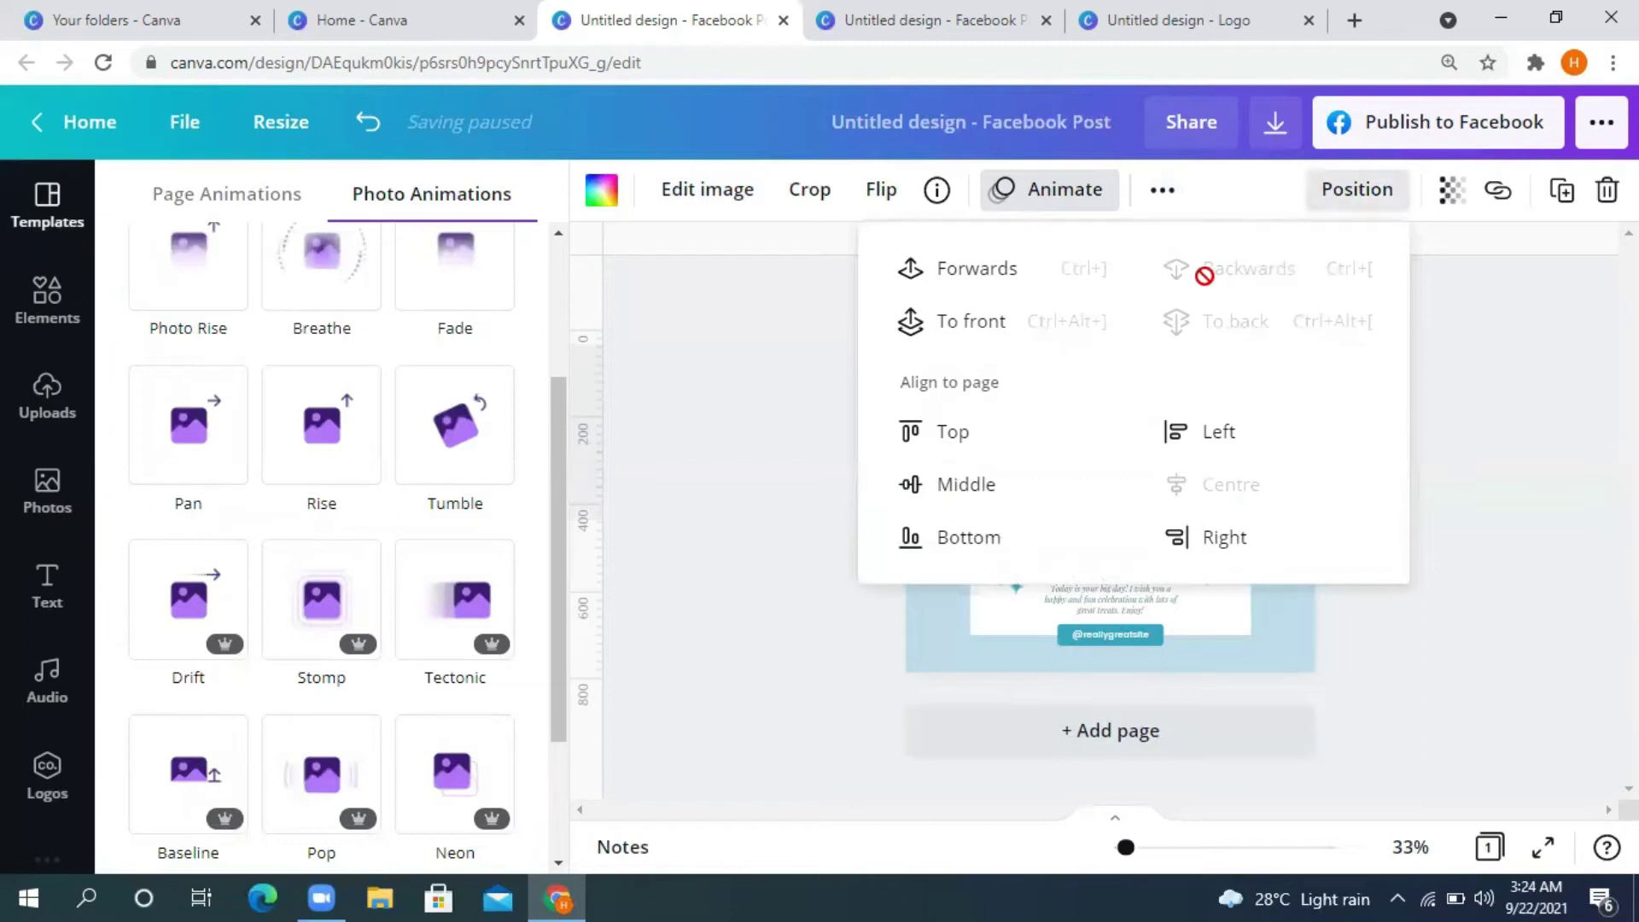
pyautogui.click(945, 278)
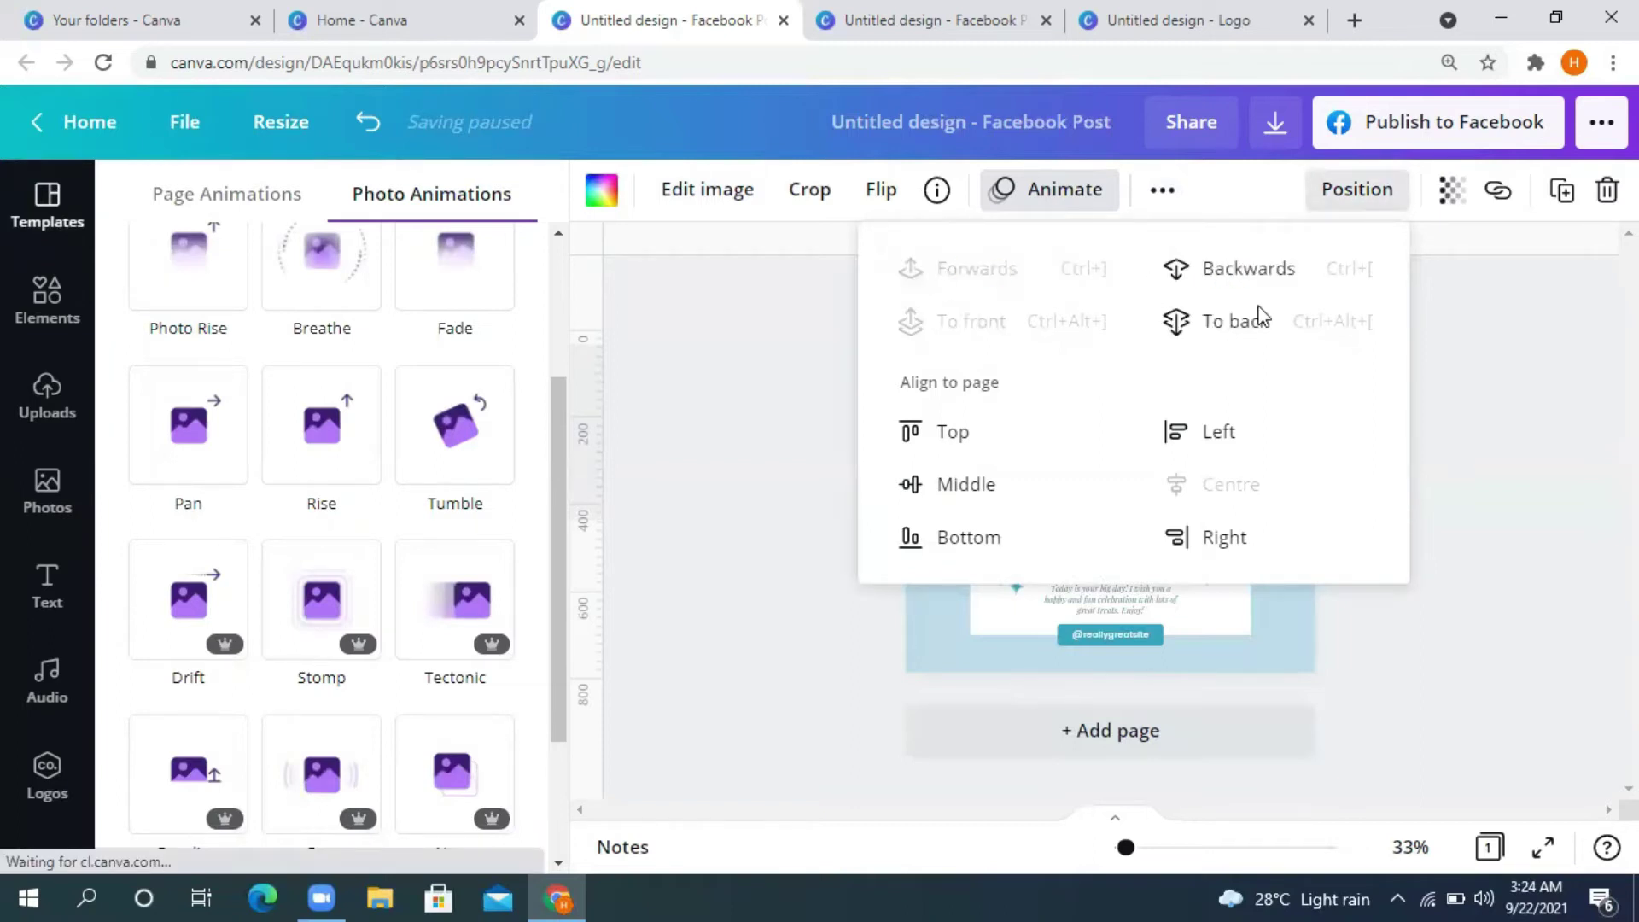
pyautogui.click(1462, 353)
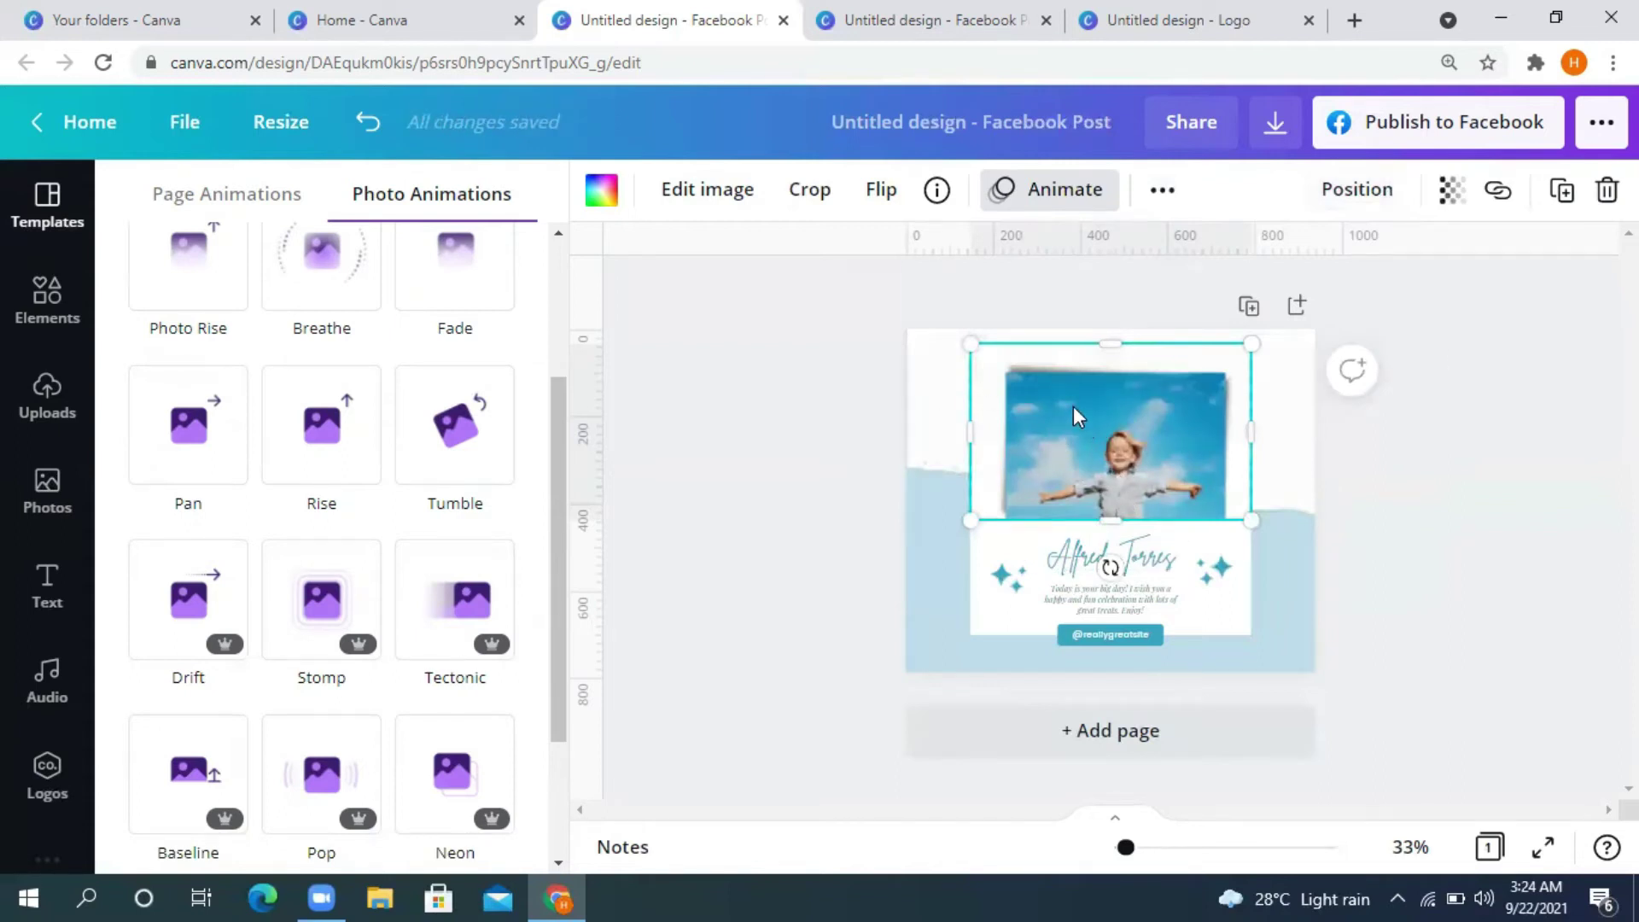
# Step: Send the birthday photo backwards just far enough to sit behind the Happy Birthday text
pyautogui.click(1349, 192)
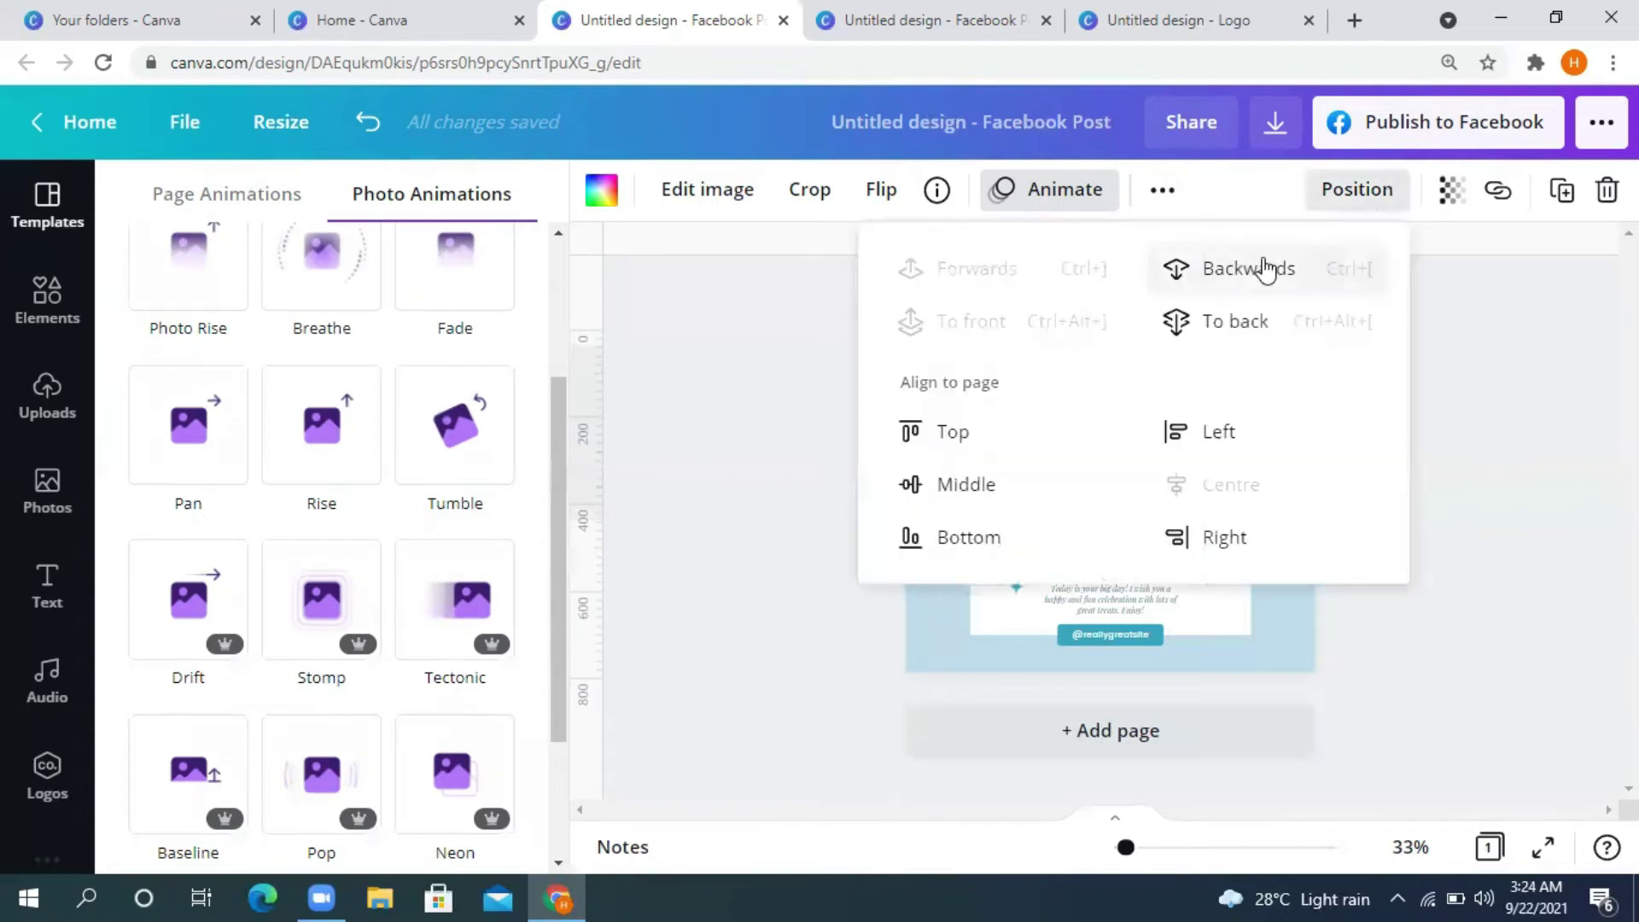
pyautogui.click(1263, 273)
pyautogui.click(1122, 489)
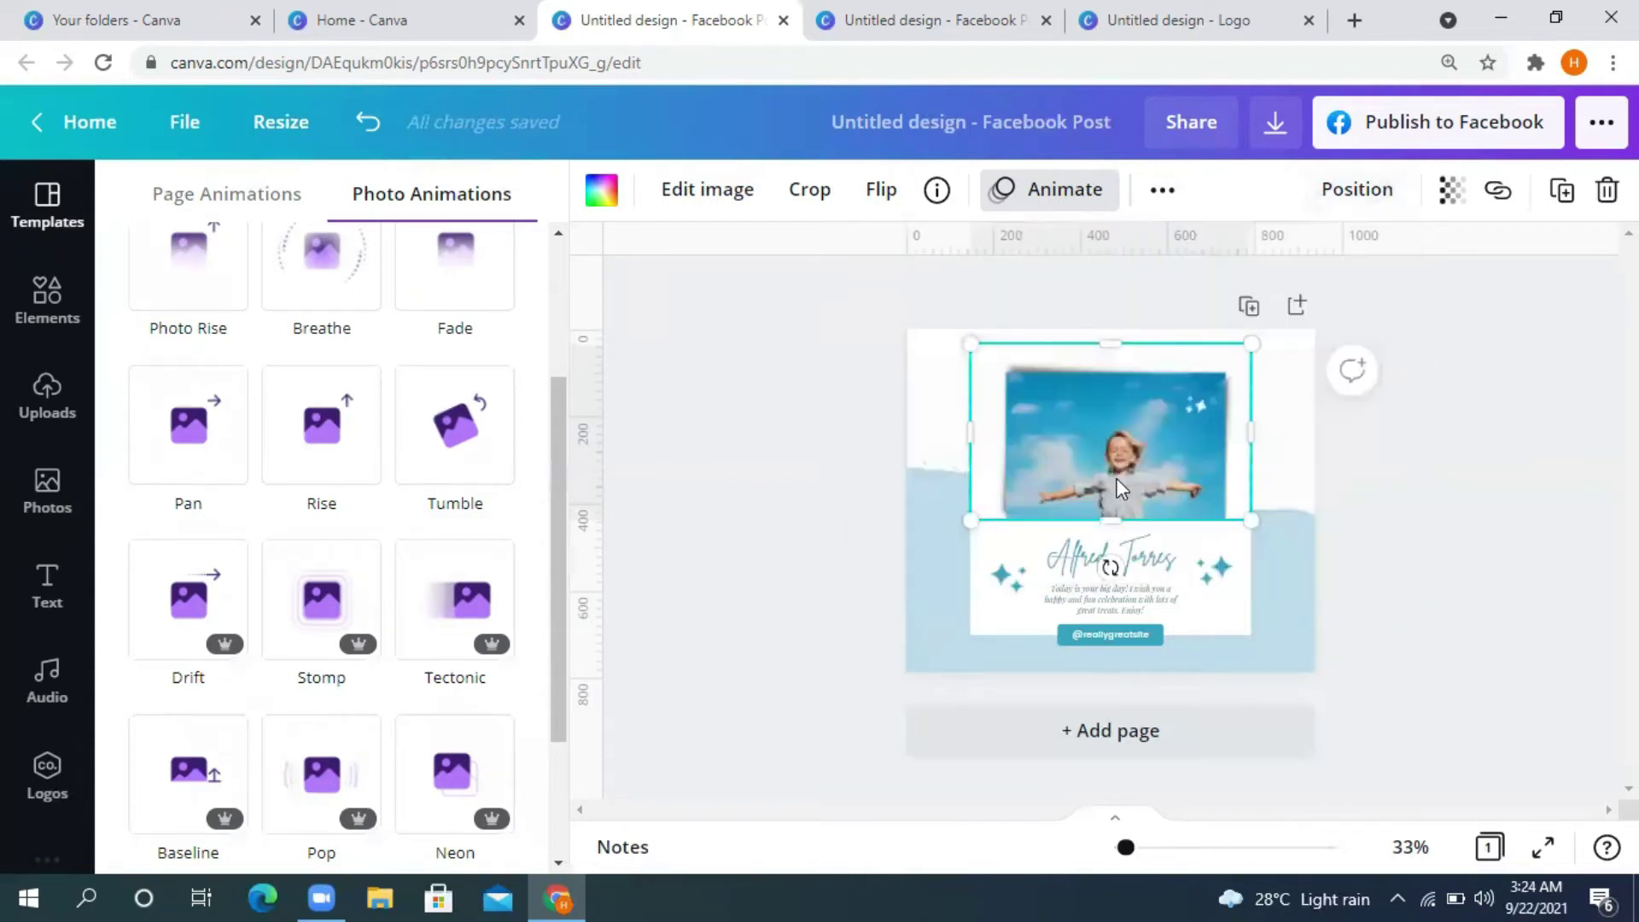
pyautogui.rightClick(1095, 416)
pyautogui.click(1204, 394)
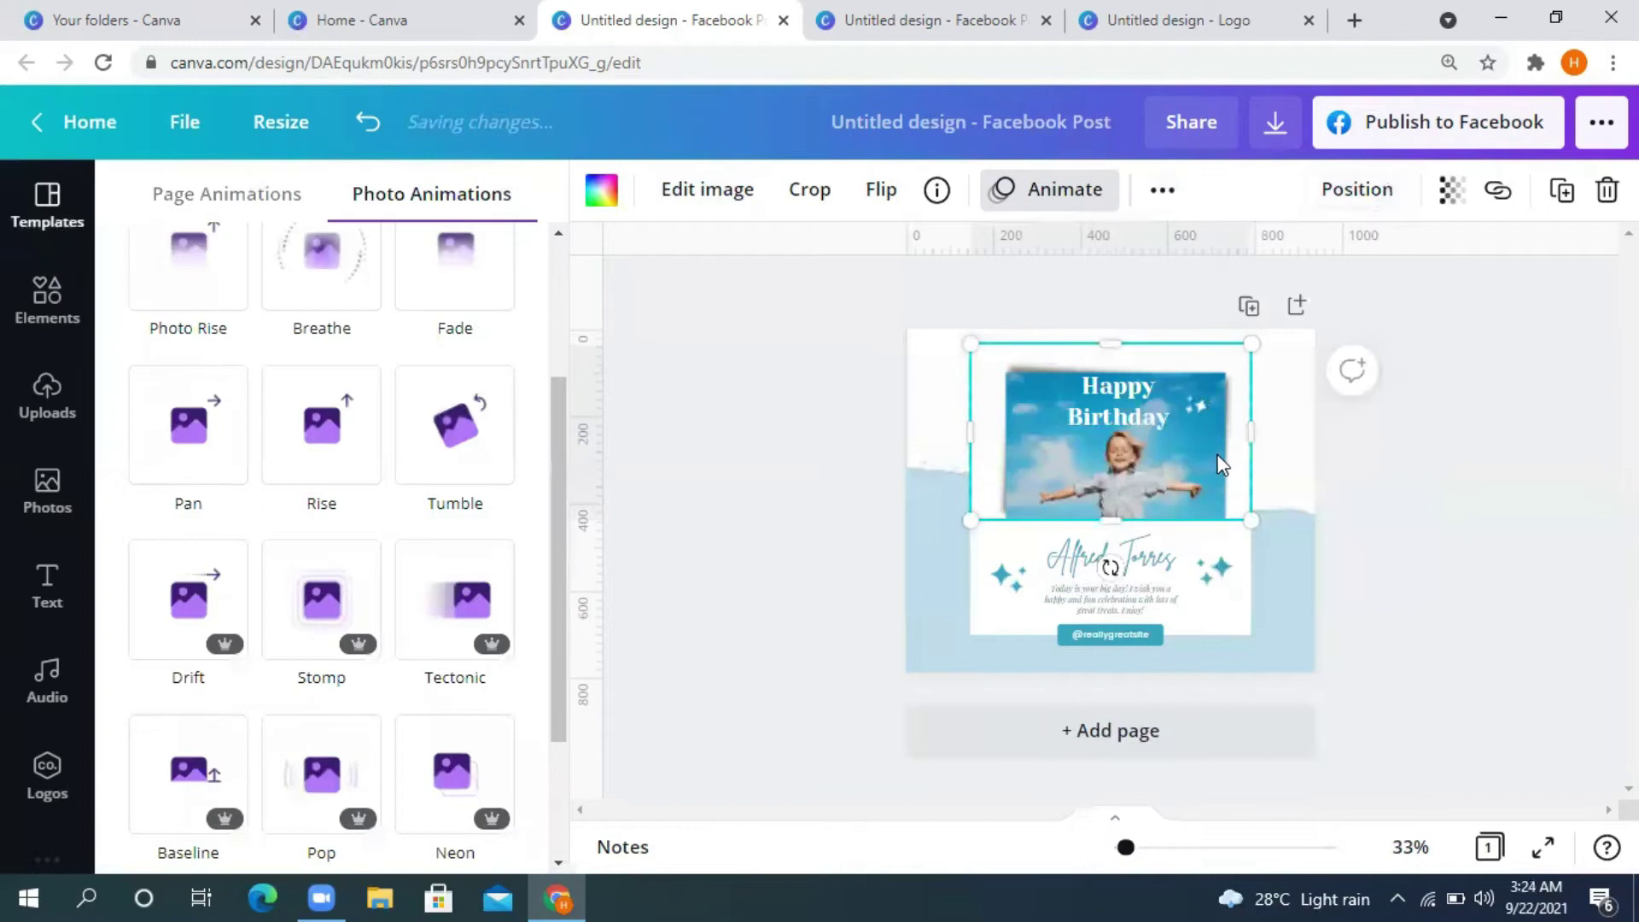
# Step: Set the birthday photo's transparency to 94
pyautogui.click(1111, 407)
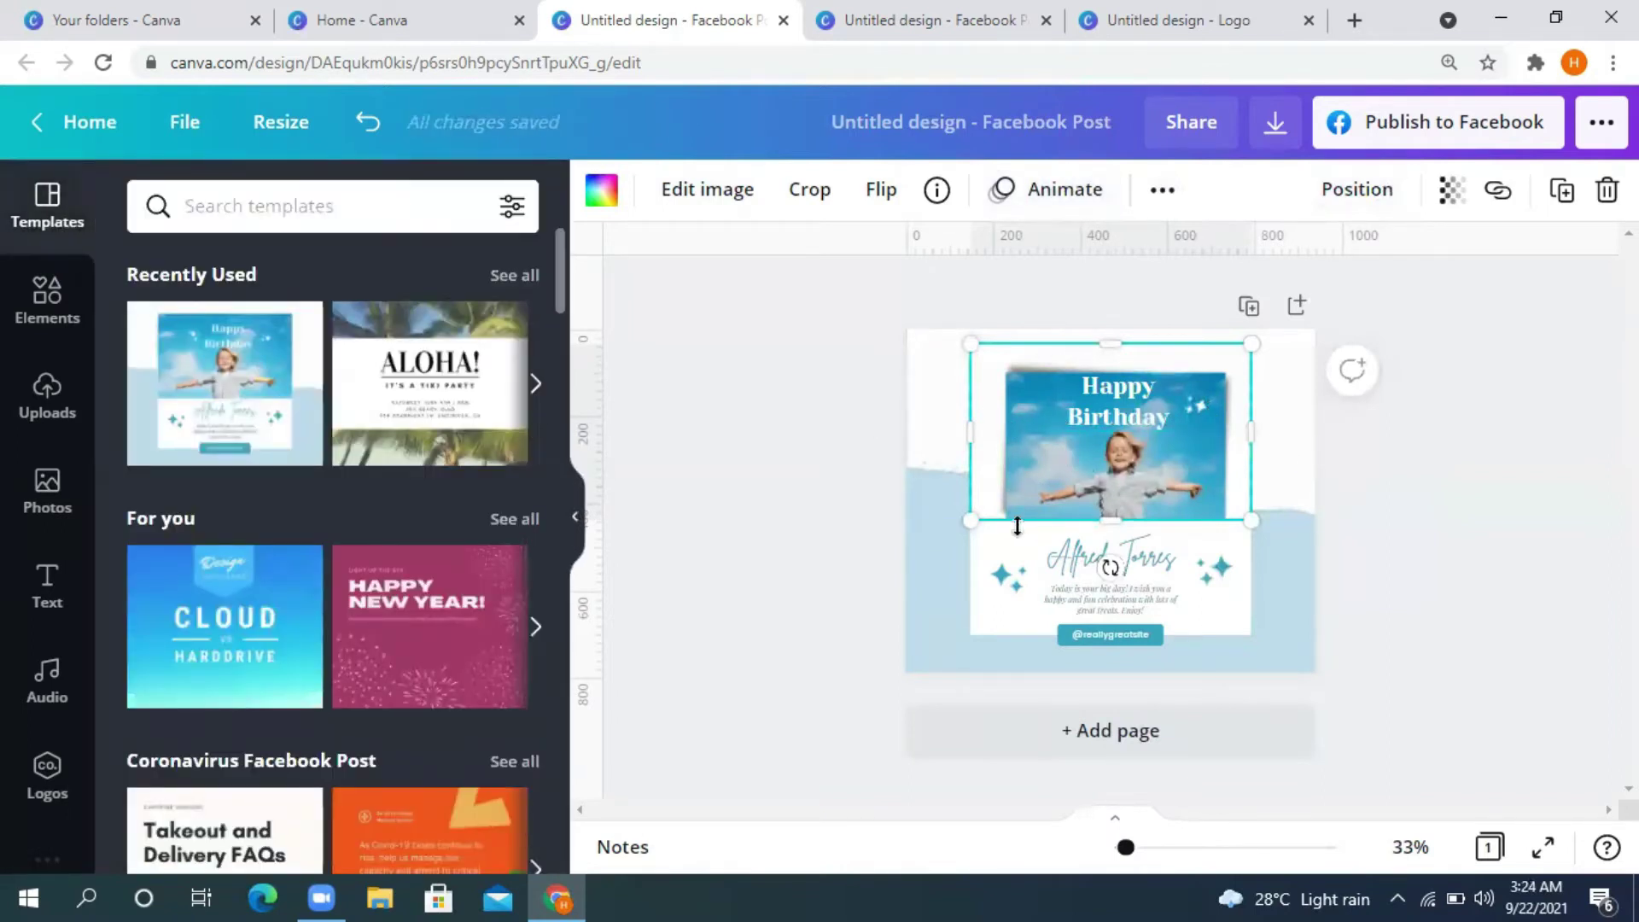
pyautogui.click(1451, 189)
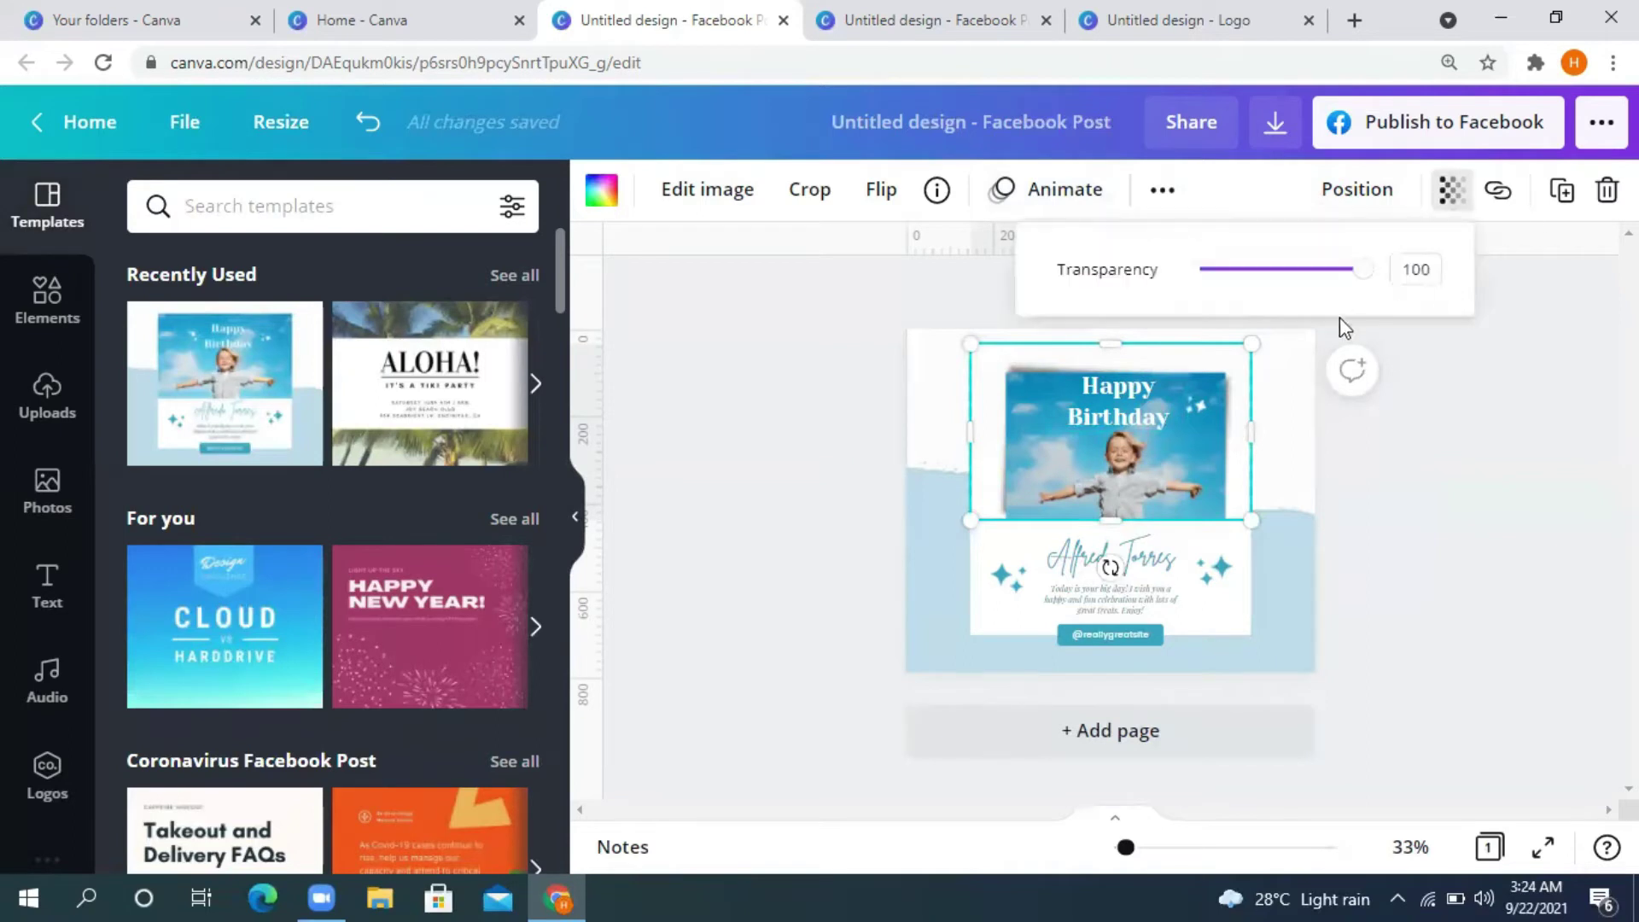
pyautogui.moveTo(1357, 277)
pyautogui.mouseDown()
pyautogui.moveTo(1303, 280)
pyautogui.moveTo(1356, 284)
pyautogui.mouseUp()
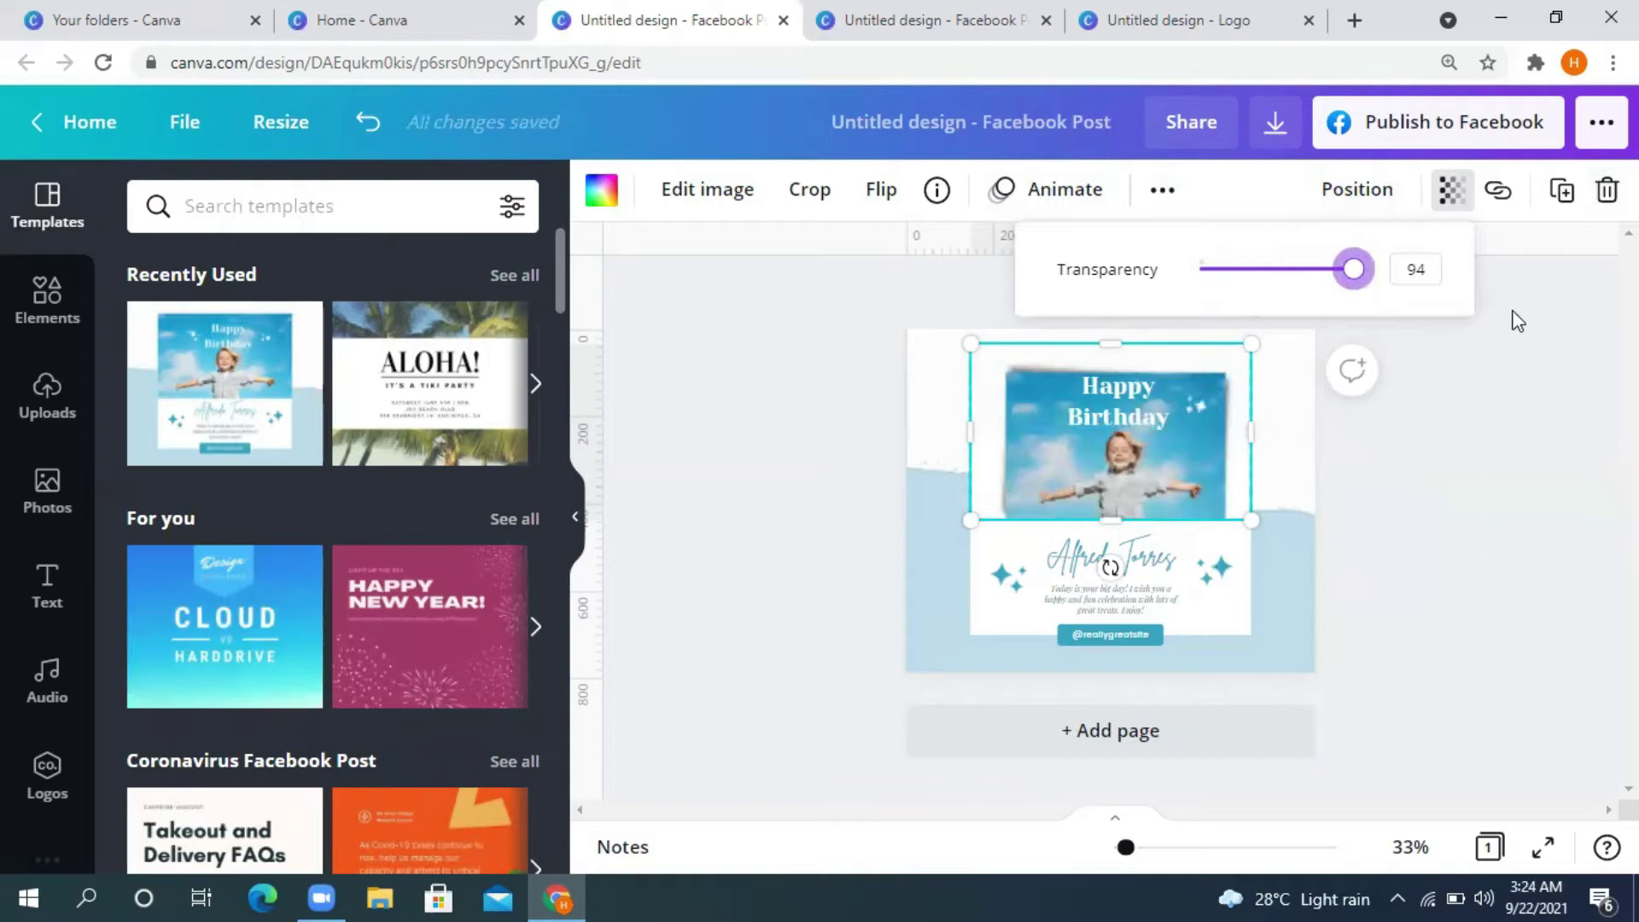
pyautogui.press('Escape')
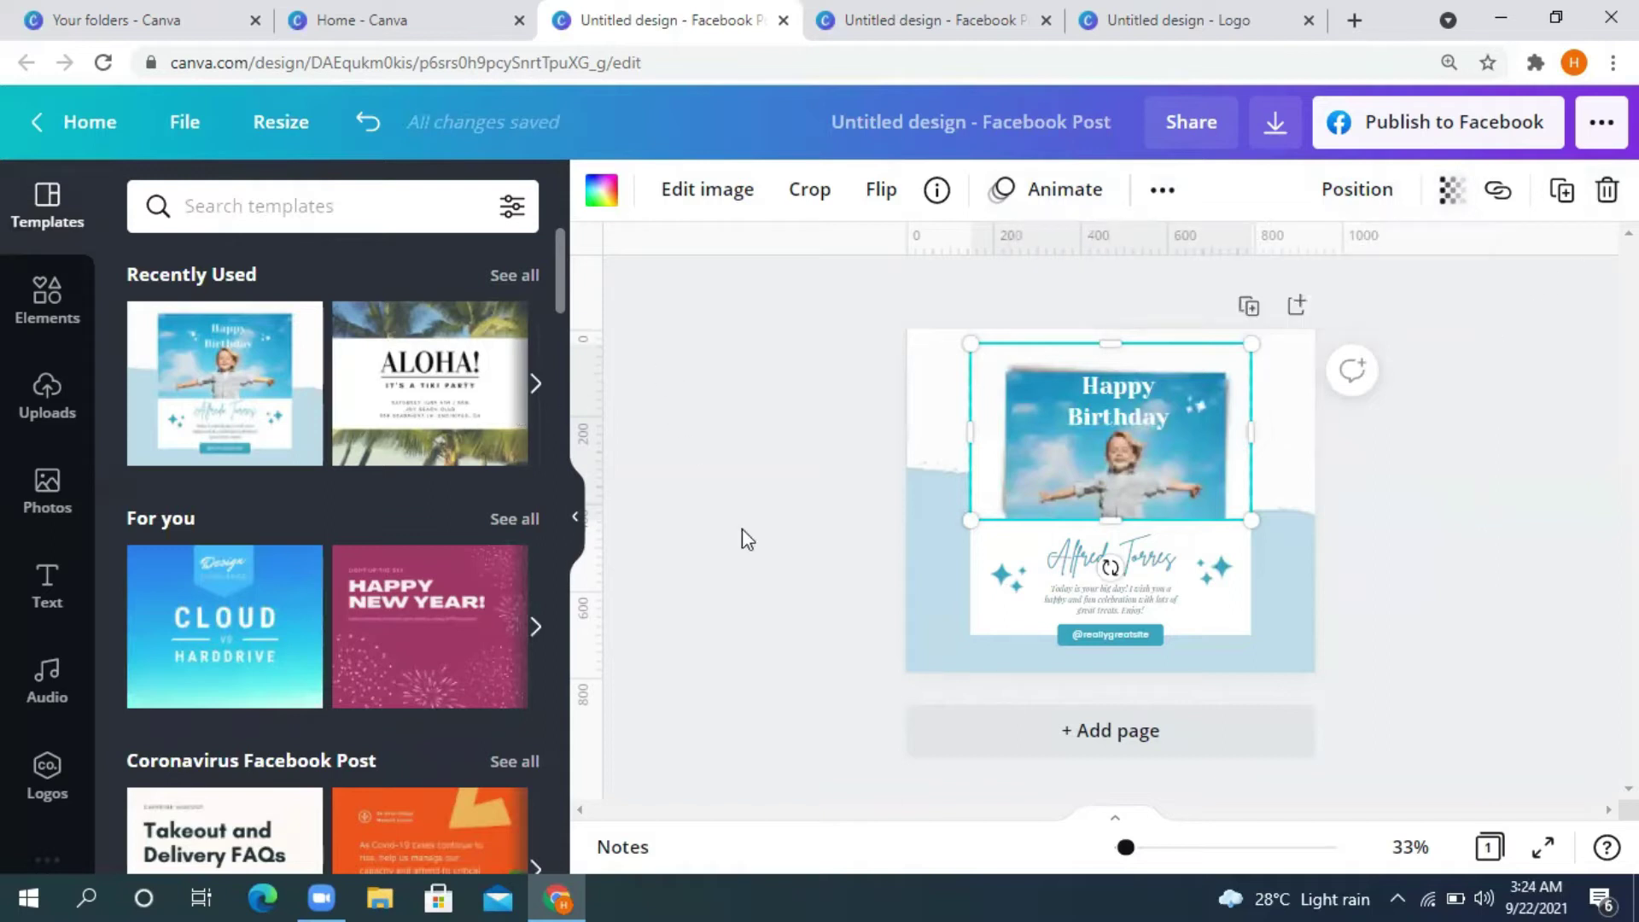
# Step: Change the font of the recipient's name text below the photo to Yeseva One
pyautogui.click(1065, 573)
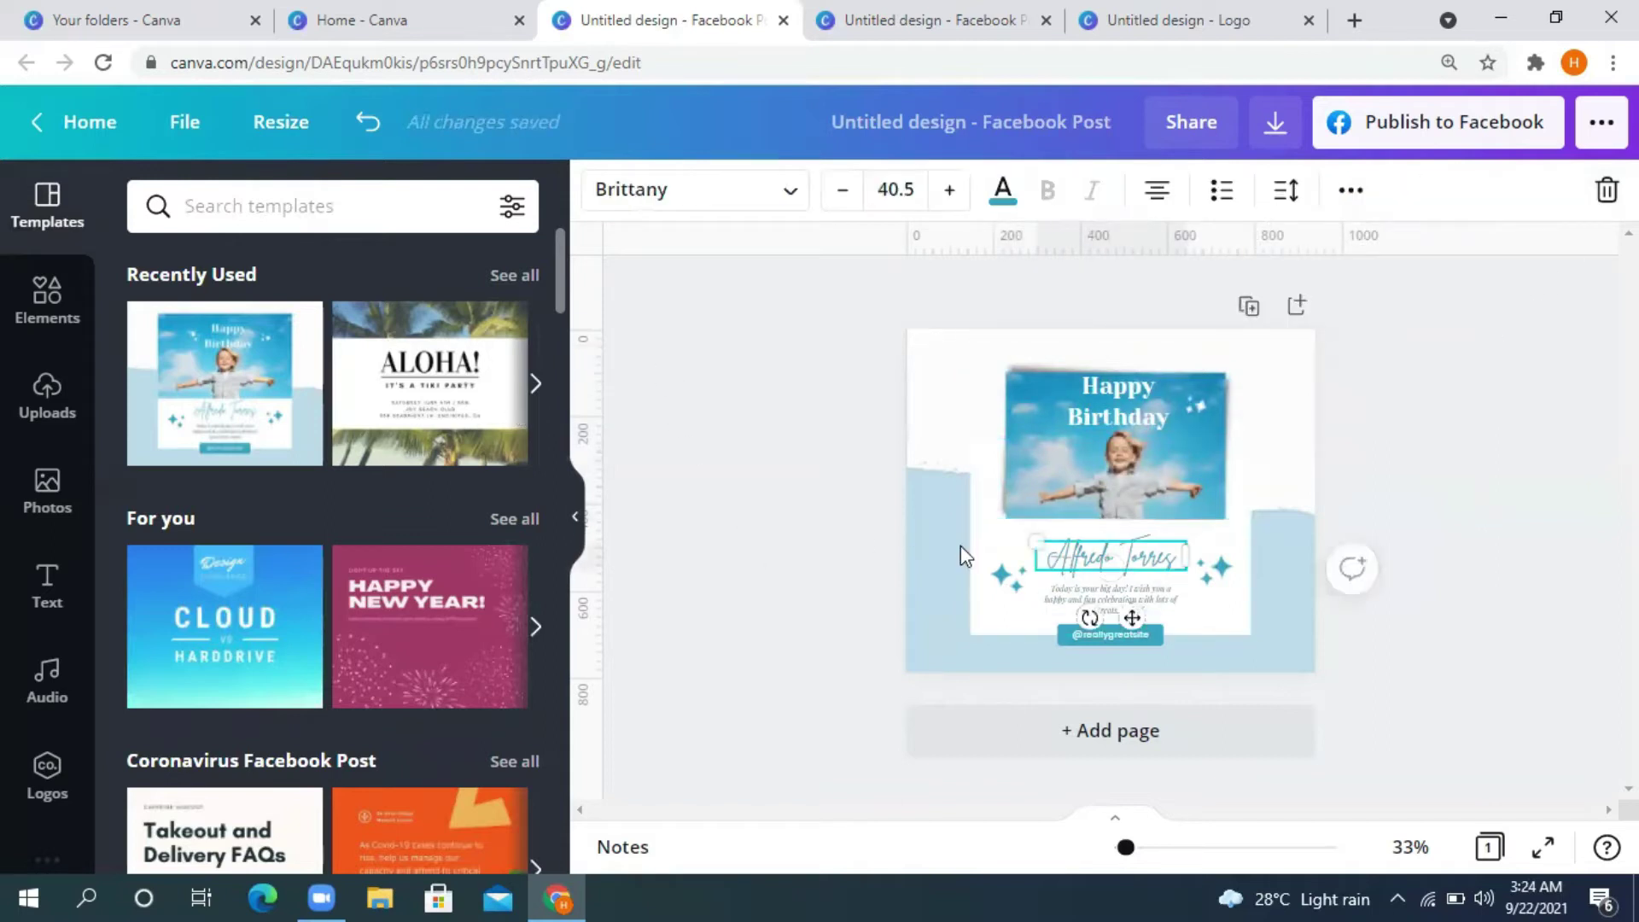
pyautogui.click(786, 205)
pyautogui.click(294, 428)
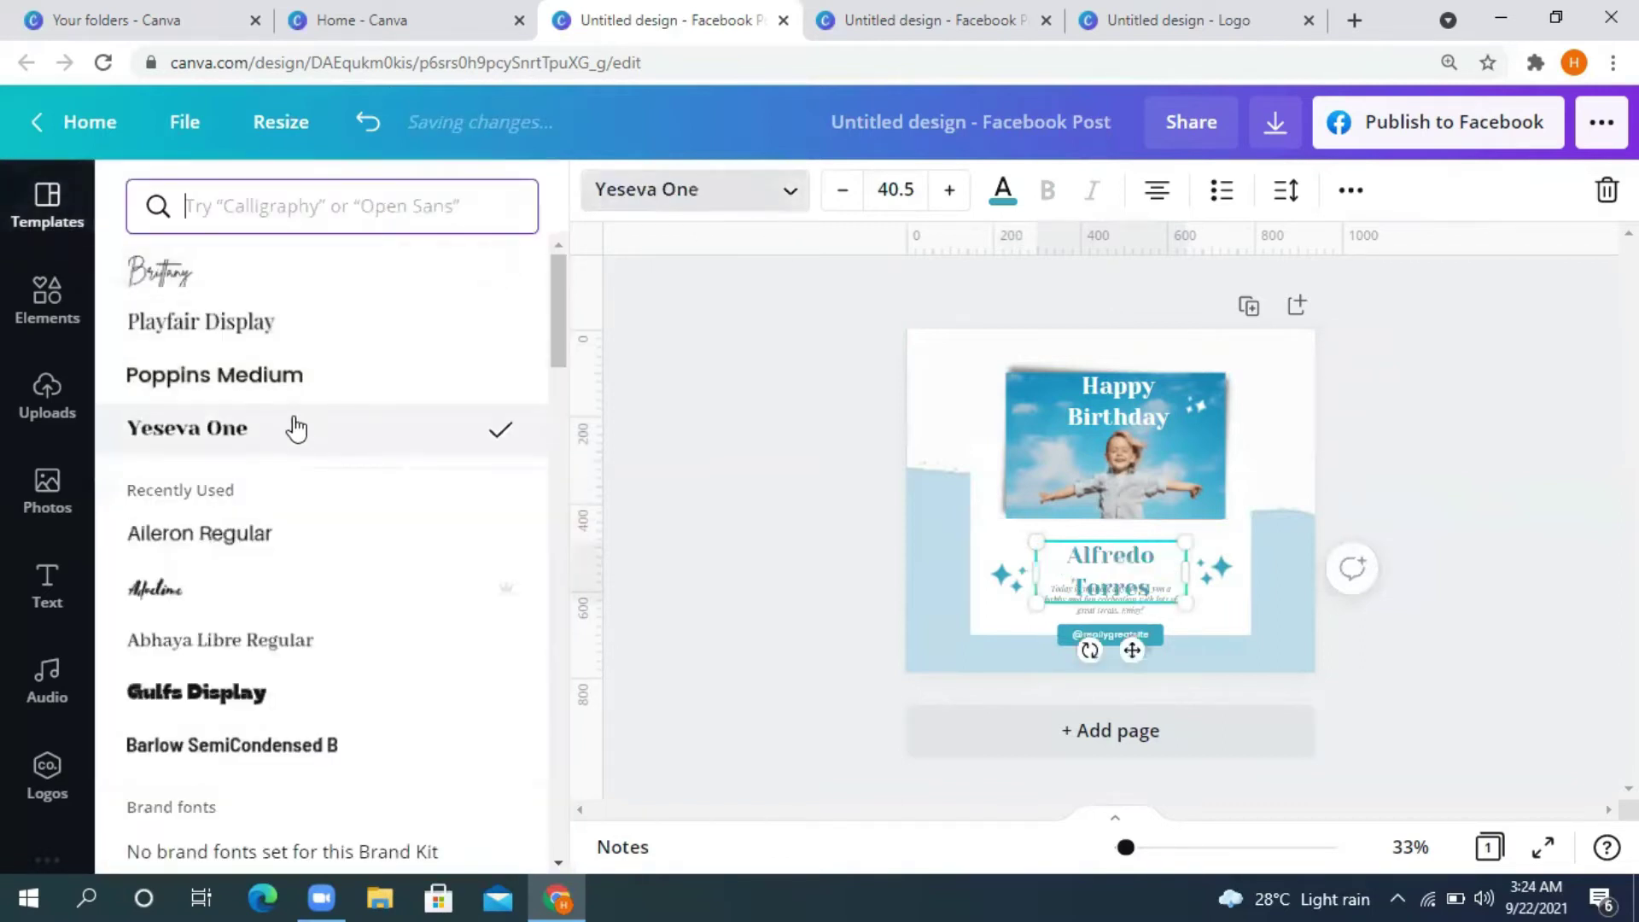
# Step: Set the recipient's name text in Playfair Display and fit it on one line at size 38.2, centred between the sparkles
pyautogui.click(263, 338)
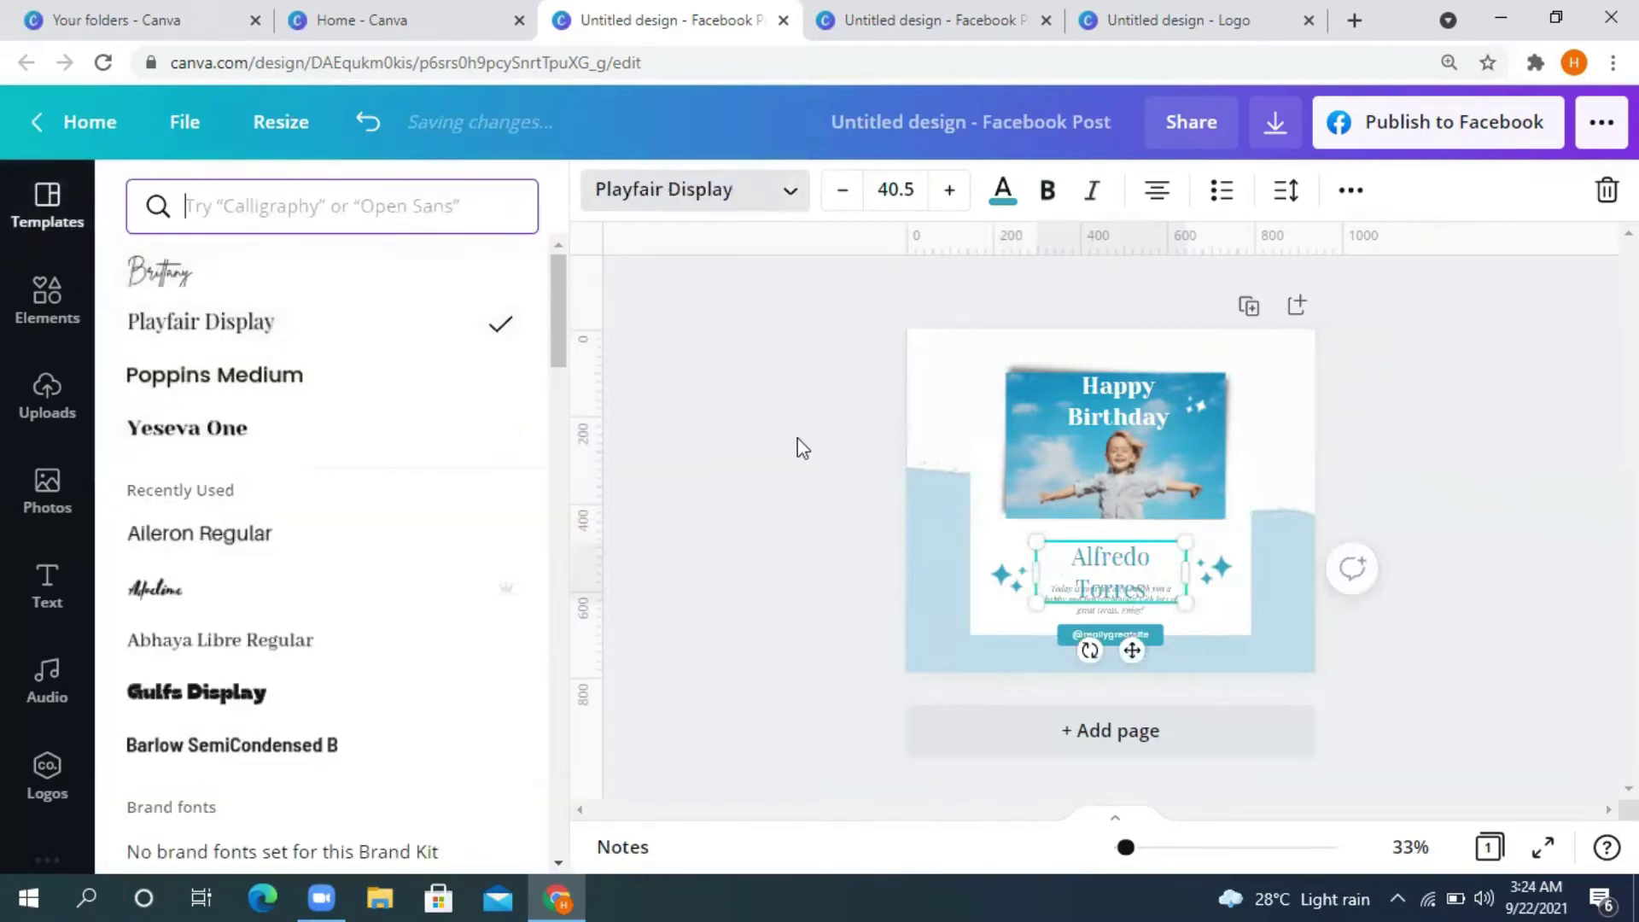
pyautogui.doubleClick(1181, 571)
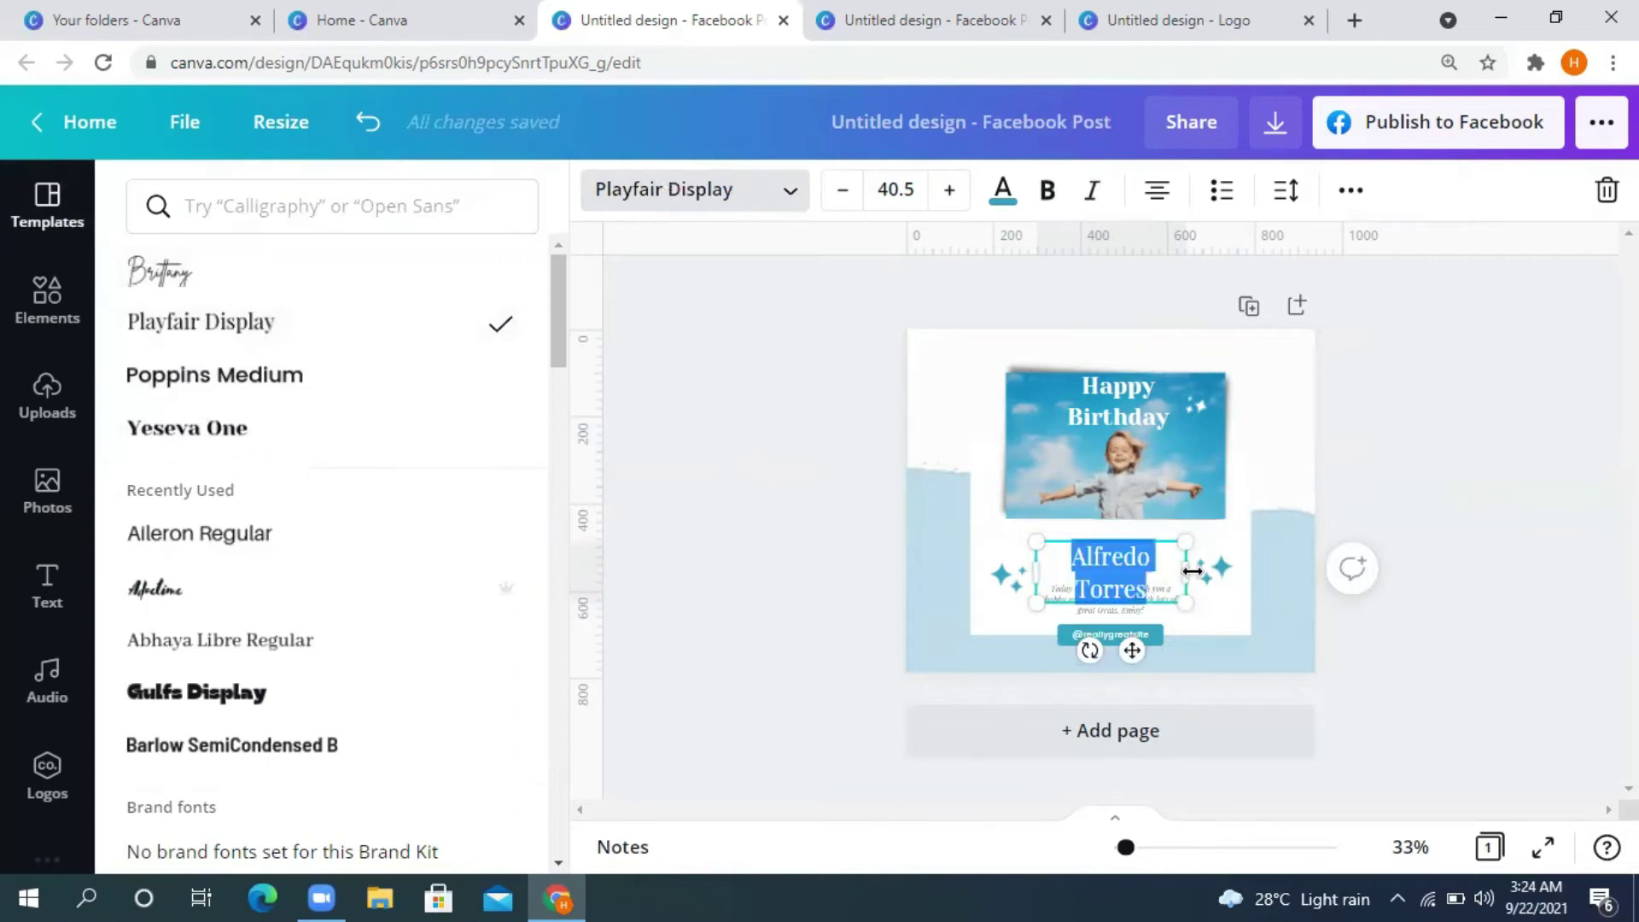
pyautogui.moveTo(1240, 560); pyautogui.dragTo(1236, 559)
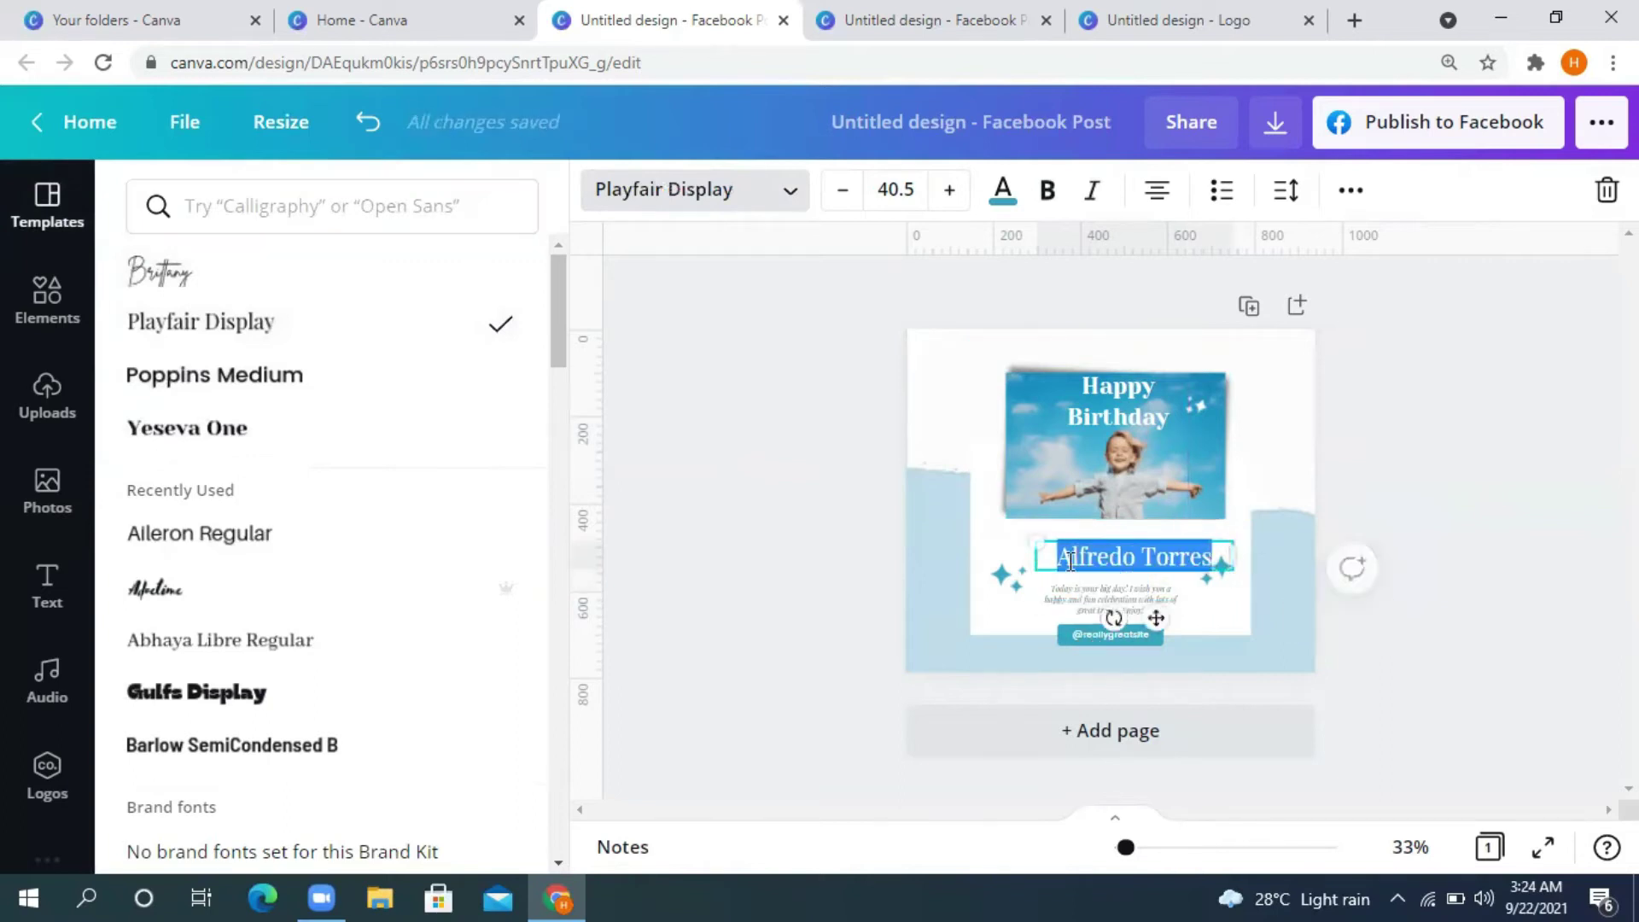
pyautogui.moveTo(1035, 543); pyautogui.dragTo(1048, 544)
pyautogui.moveTo(1129, 634); pyautogui.dragTo(1101, 642)
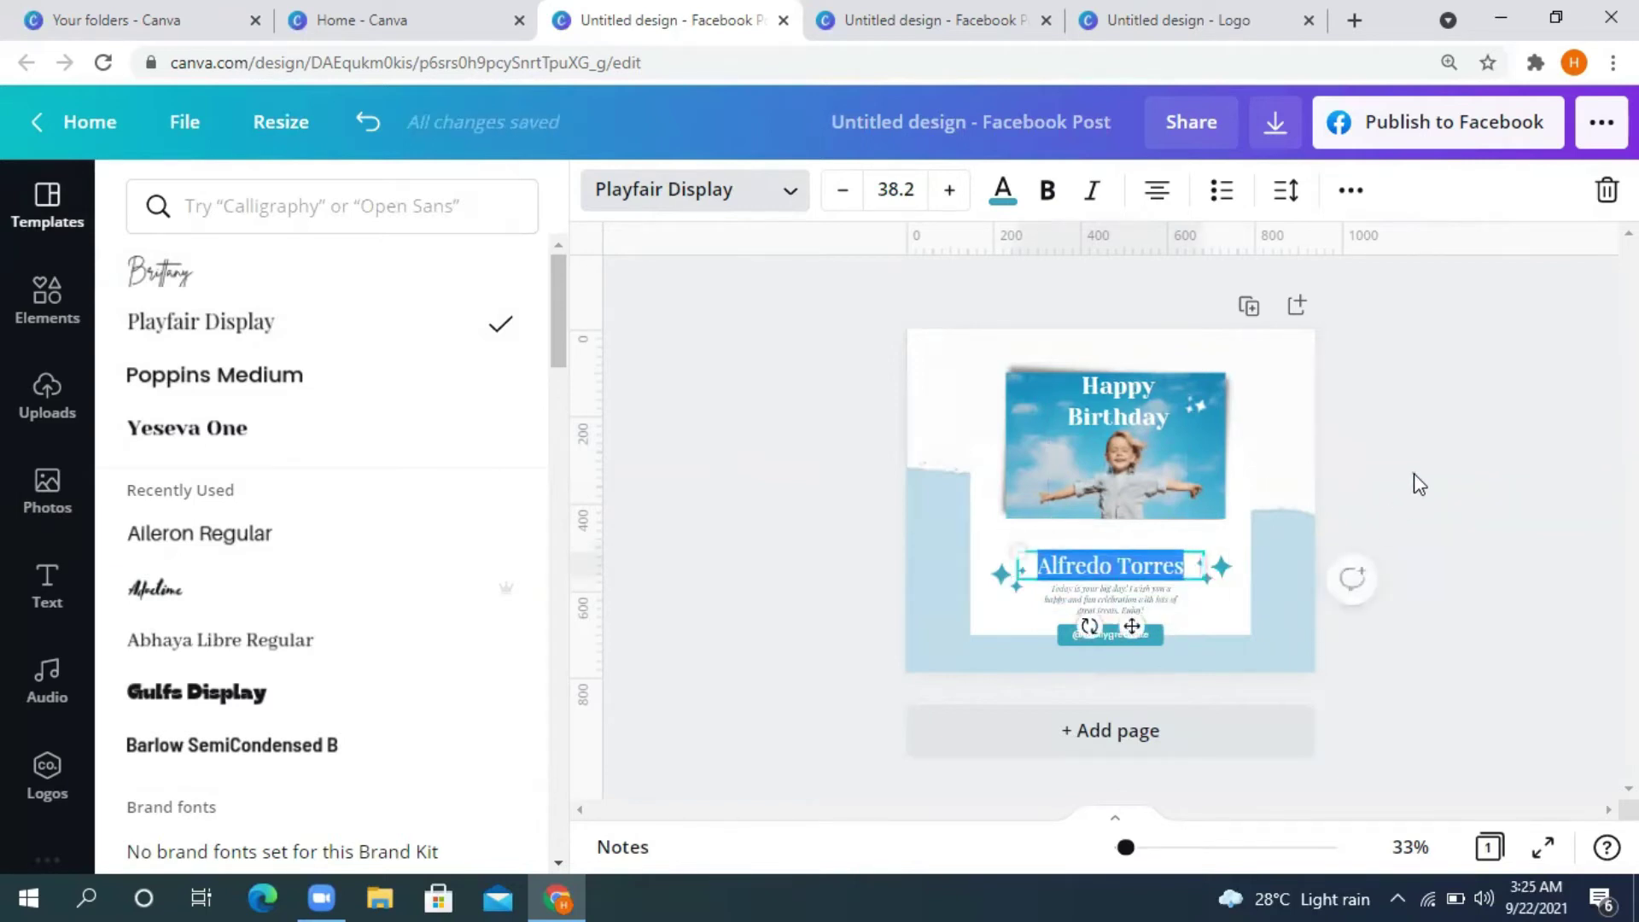
pyautogui.click(1414, 473)
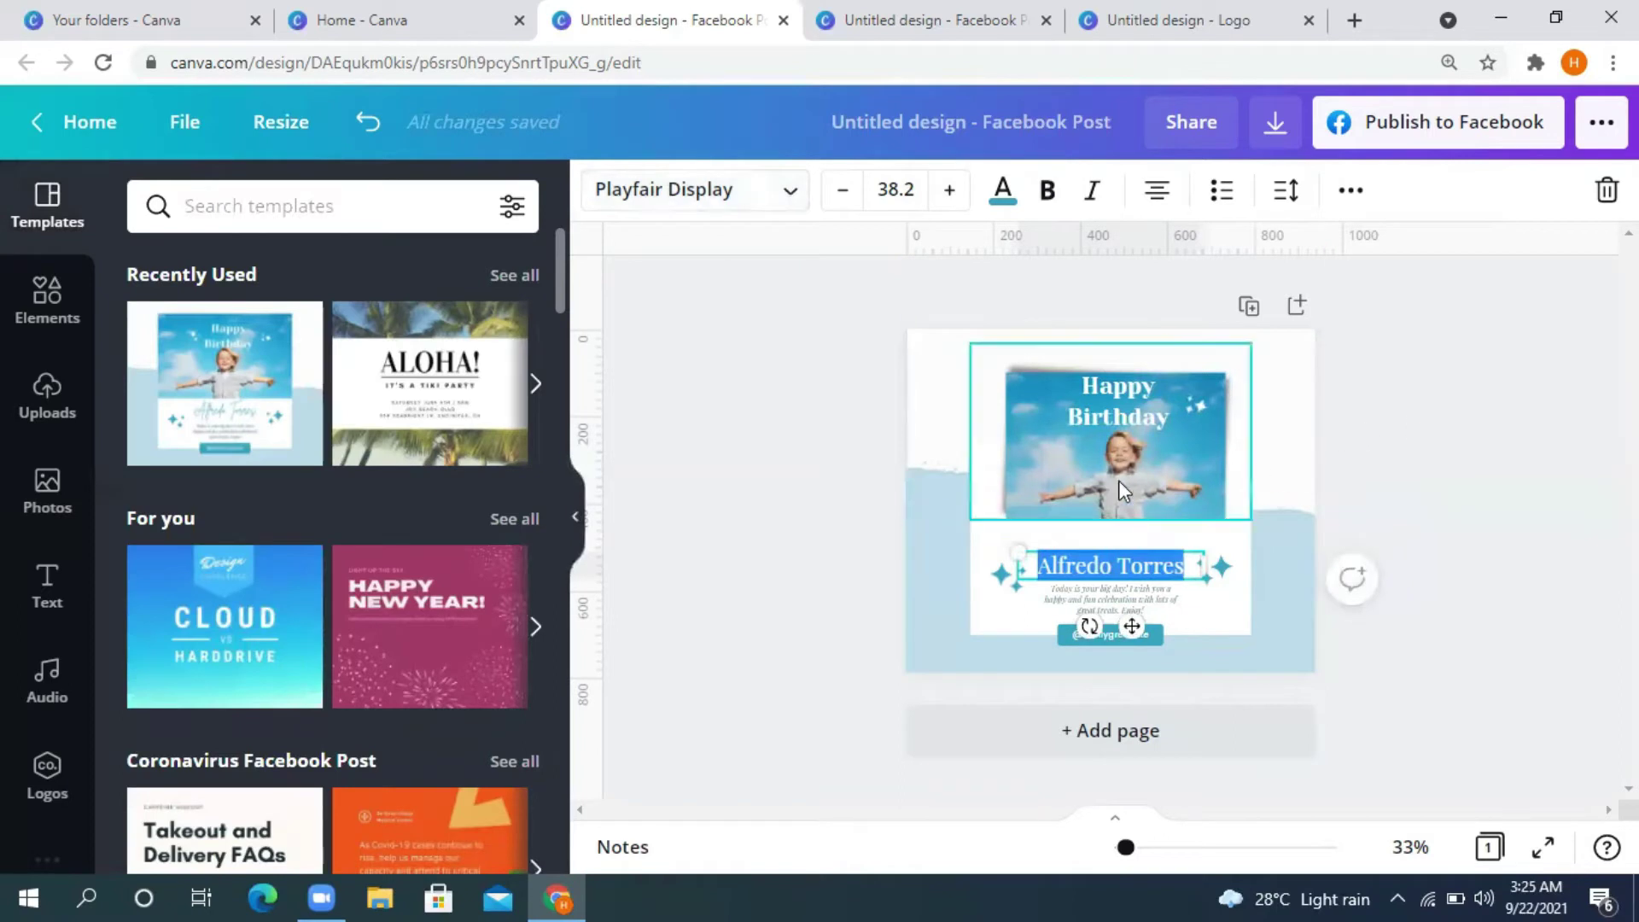
pyautogui.click(1477, 410)
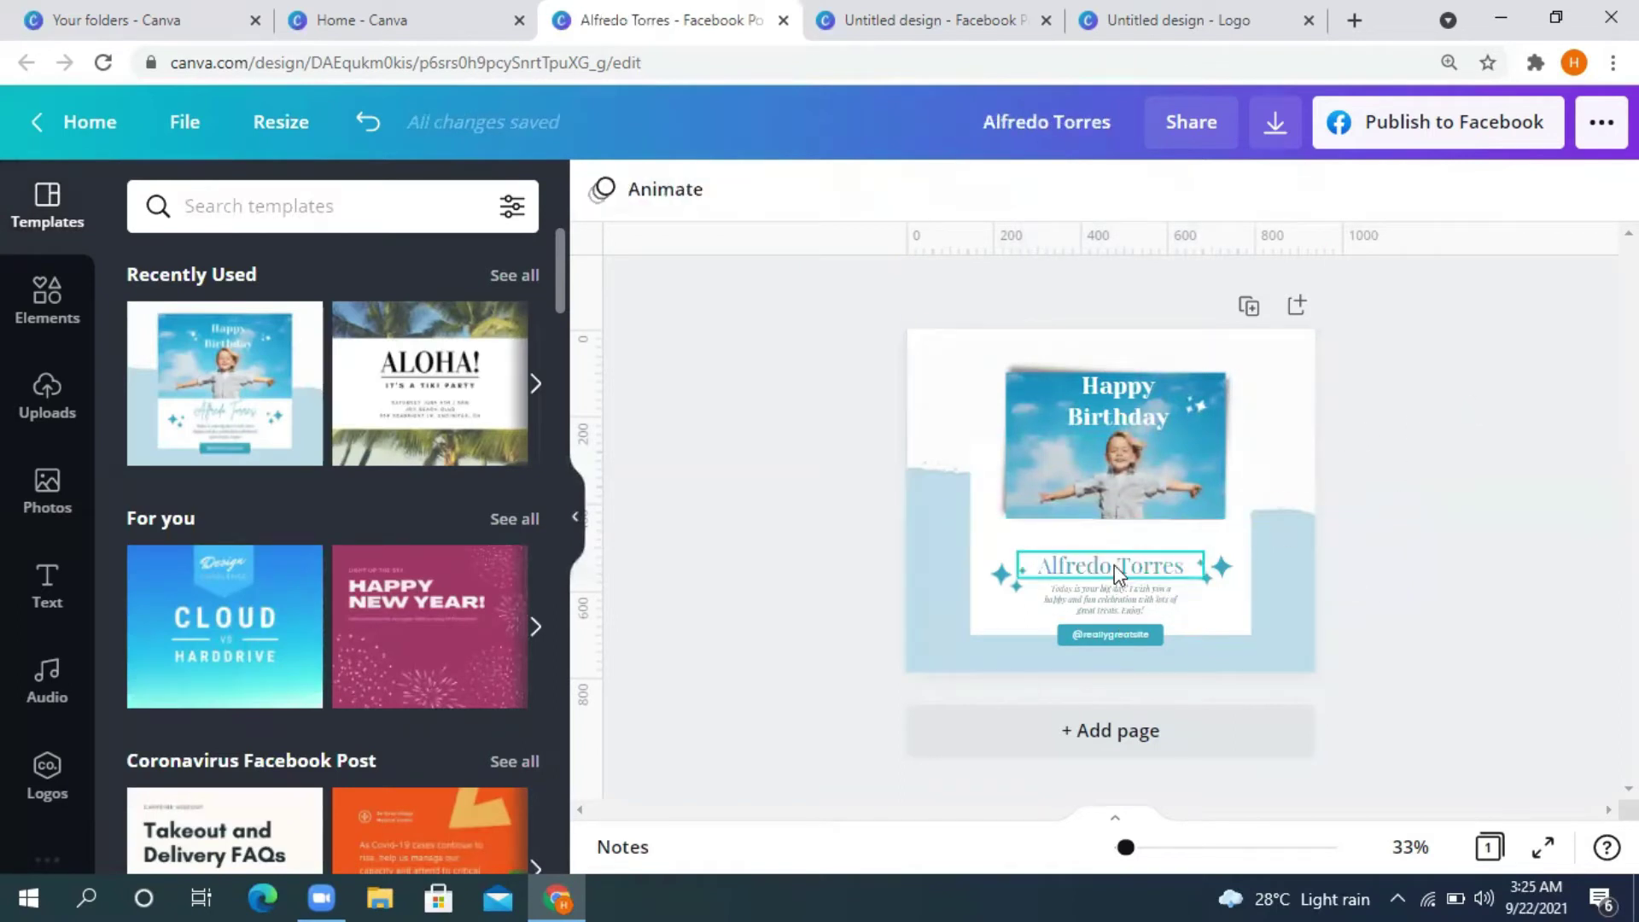
# Step: Make the recipient's name text below the photo bold and italic
pyautogui.click(1114, 566)
pyautogui.click(1012, 212)
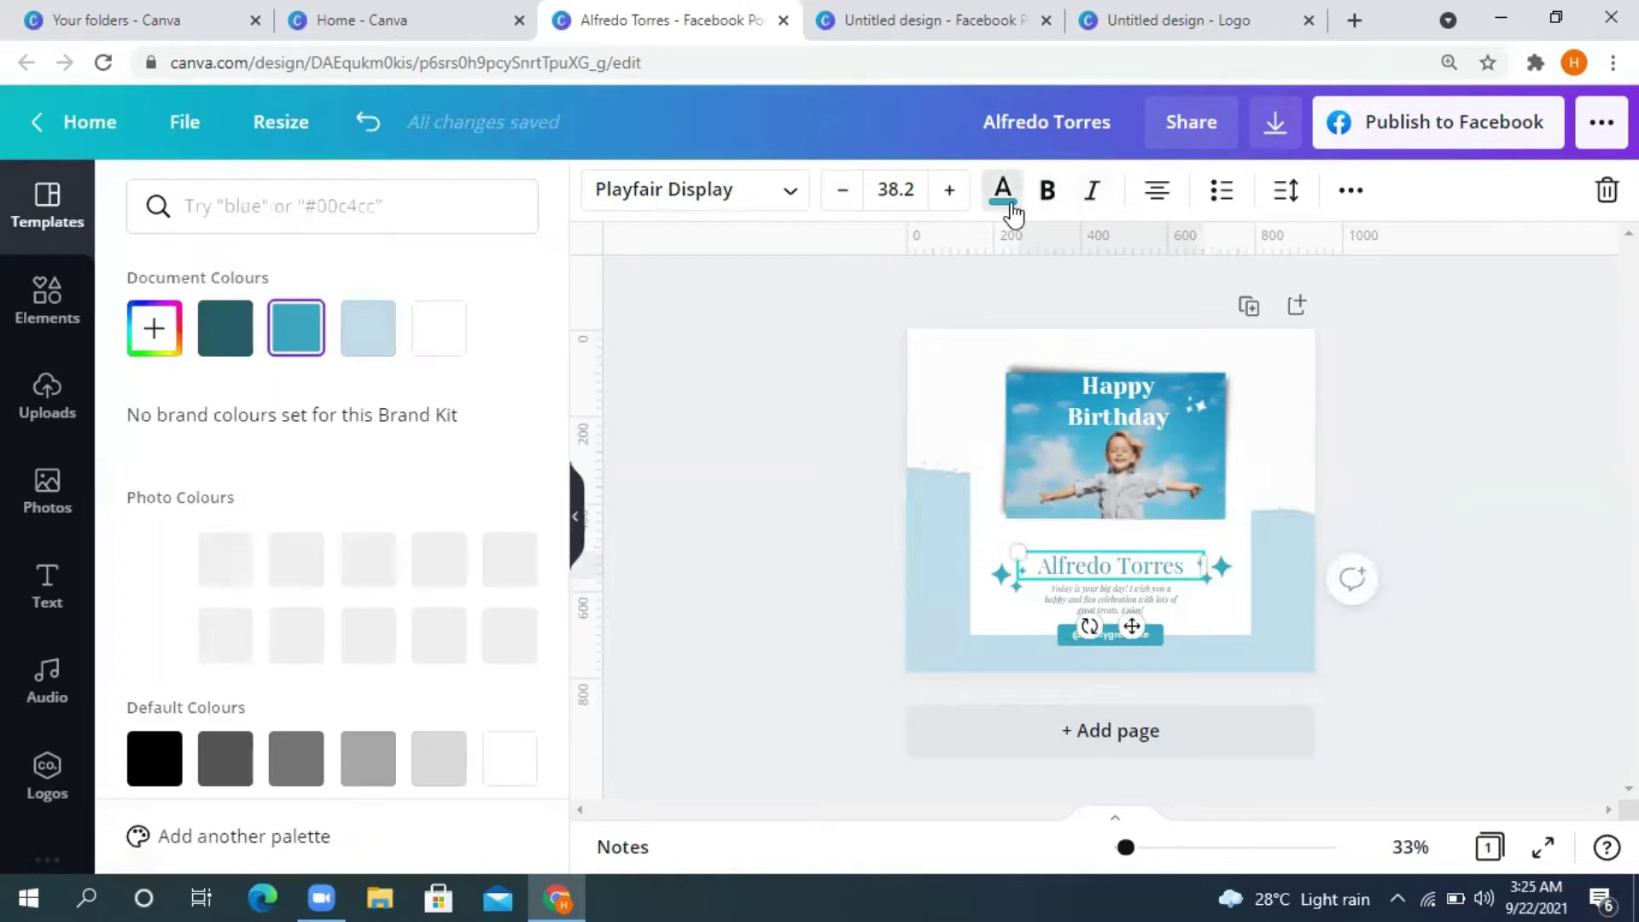
pyautogui.click(1093, 195)
pyautogui.click(1055, 195)
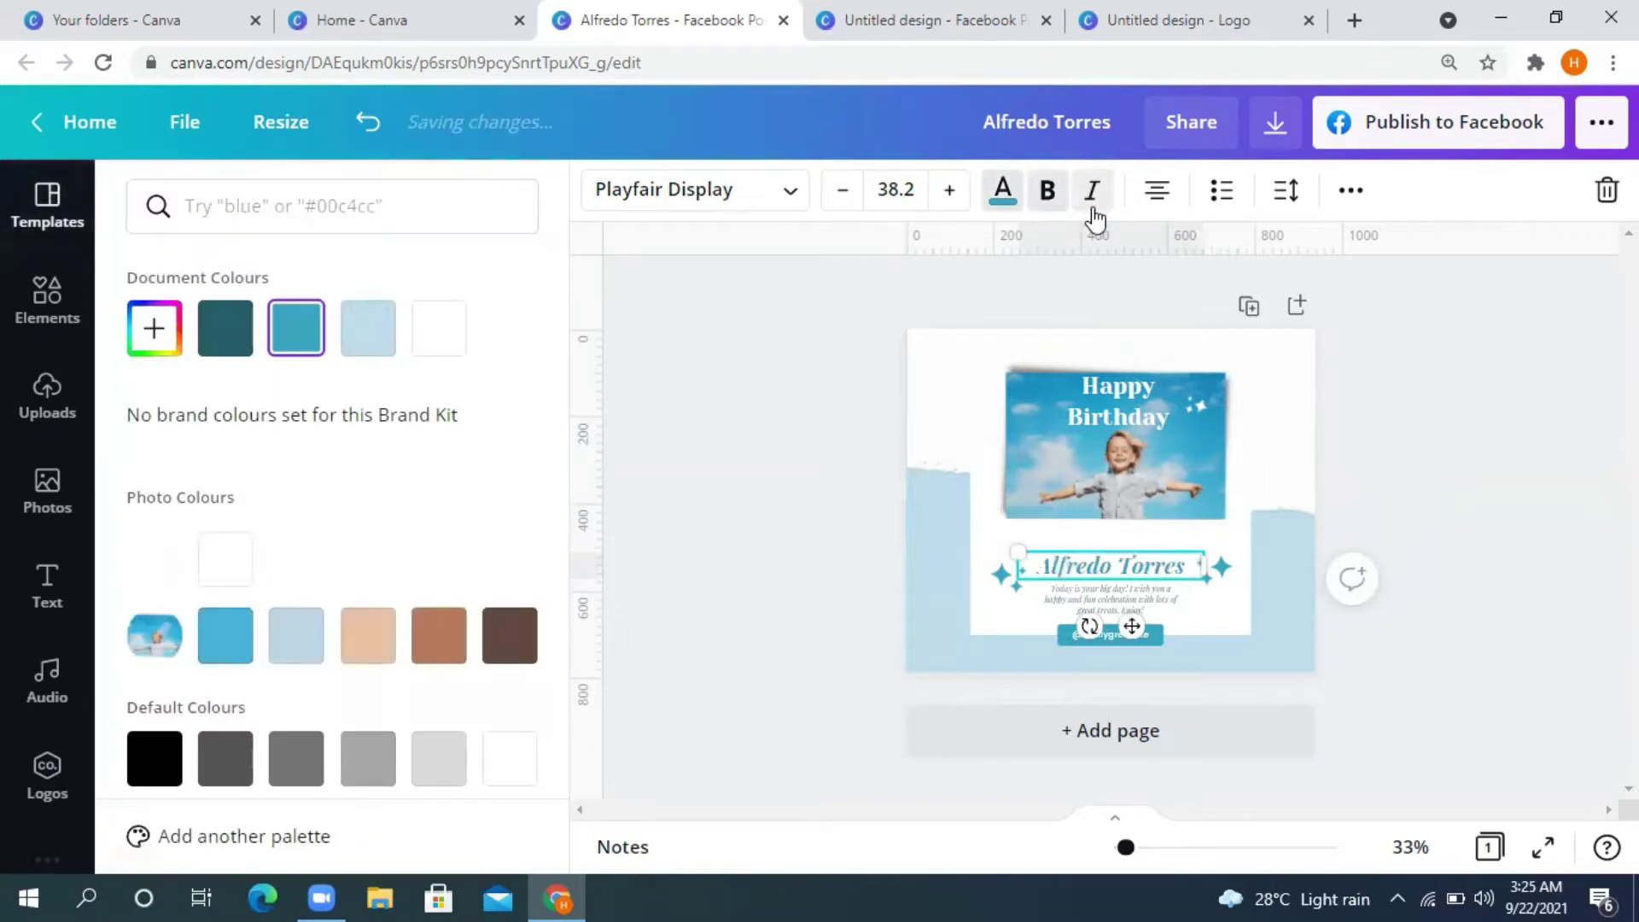
# Step: Try left and right alignment and a numbered list on the recipient's name, returning it to centred text without a list
pyautogui.click(1150, 194)
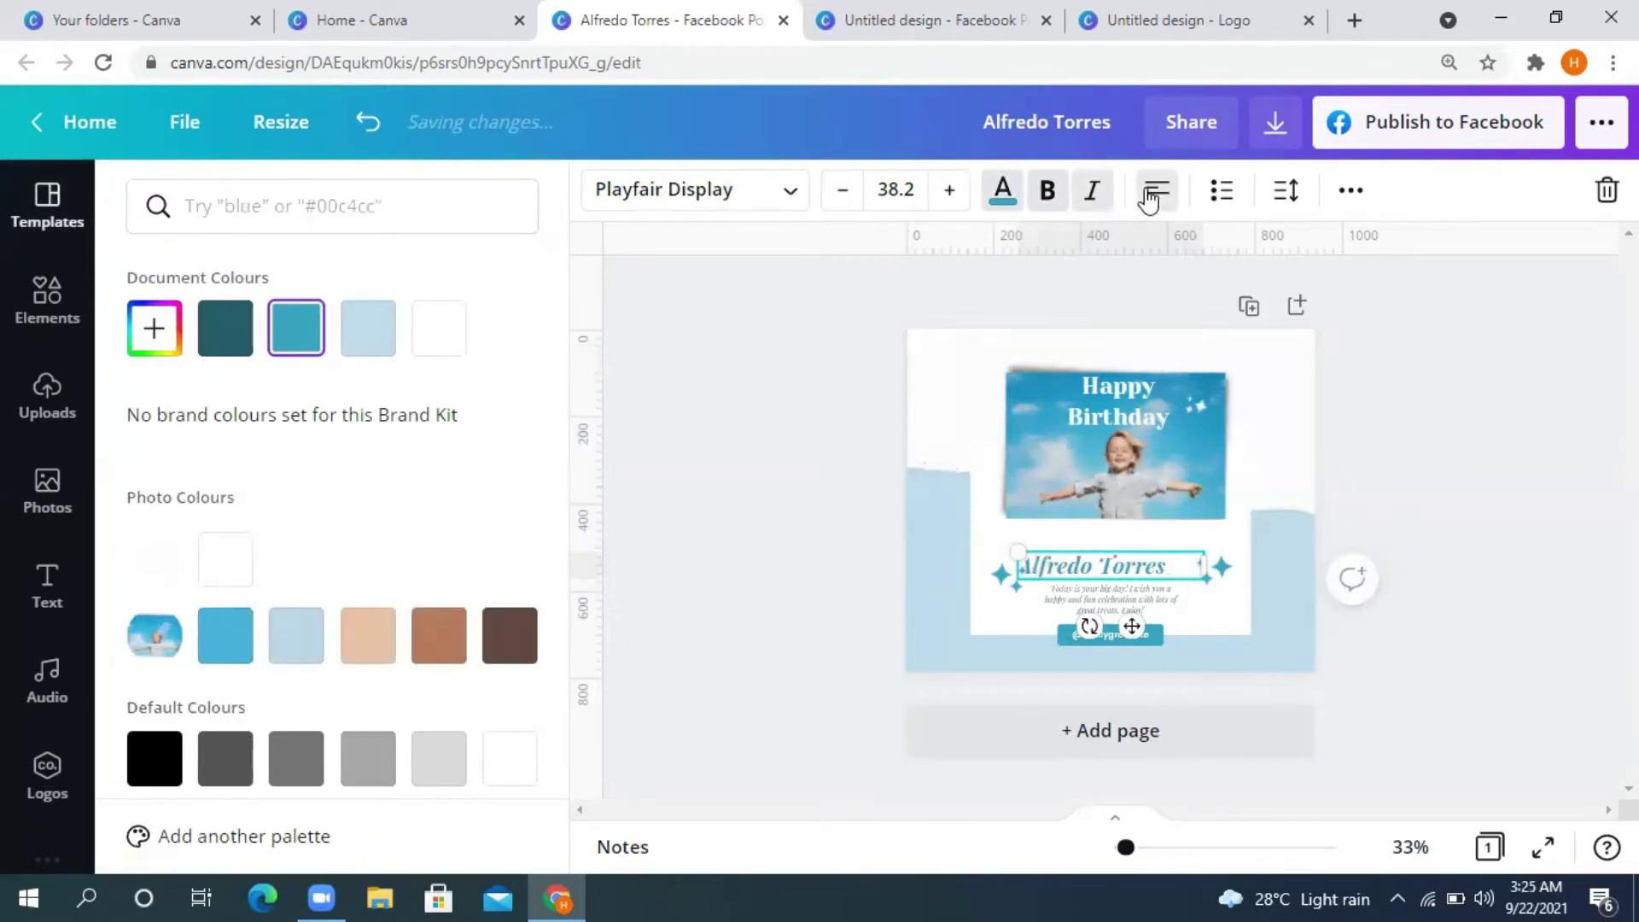
pyautogui.click(1173, 203)
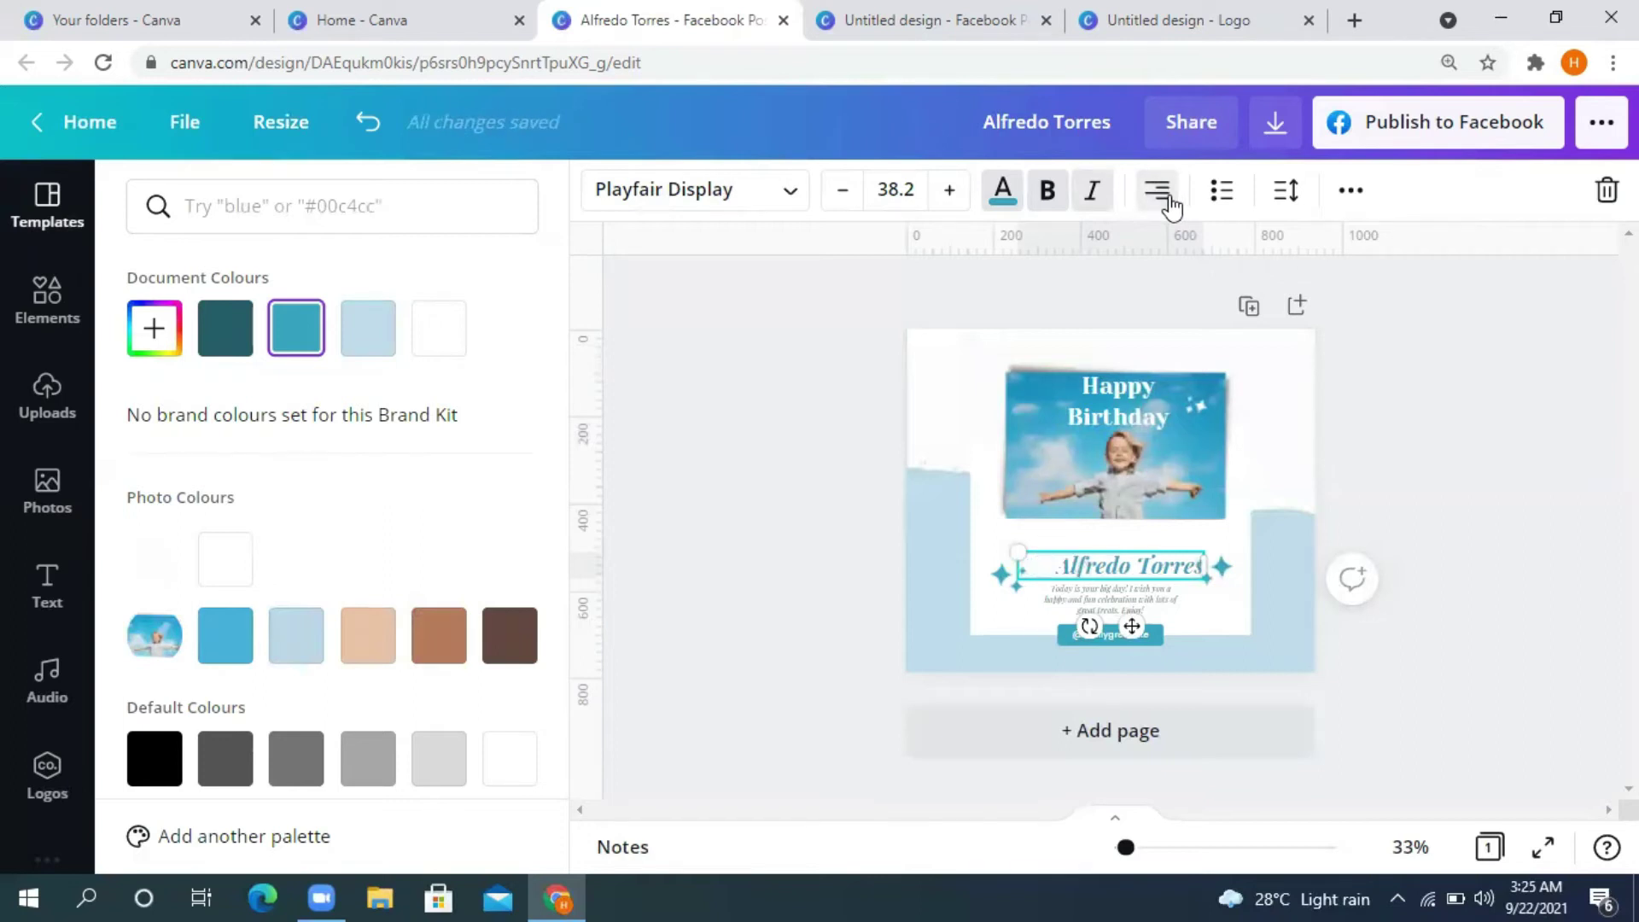
pyautogui.click(1221, 208)
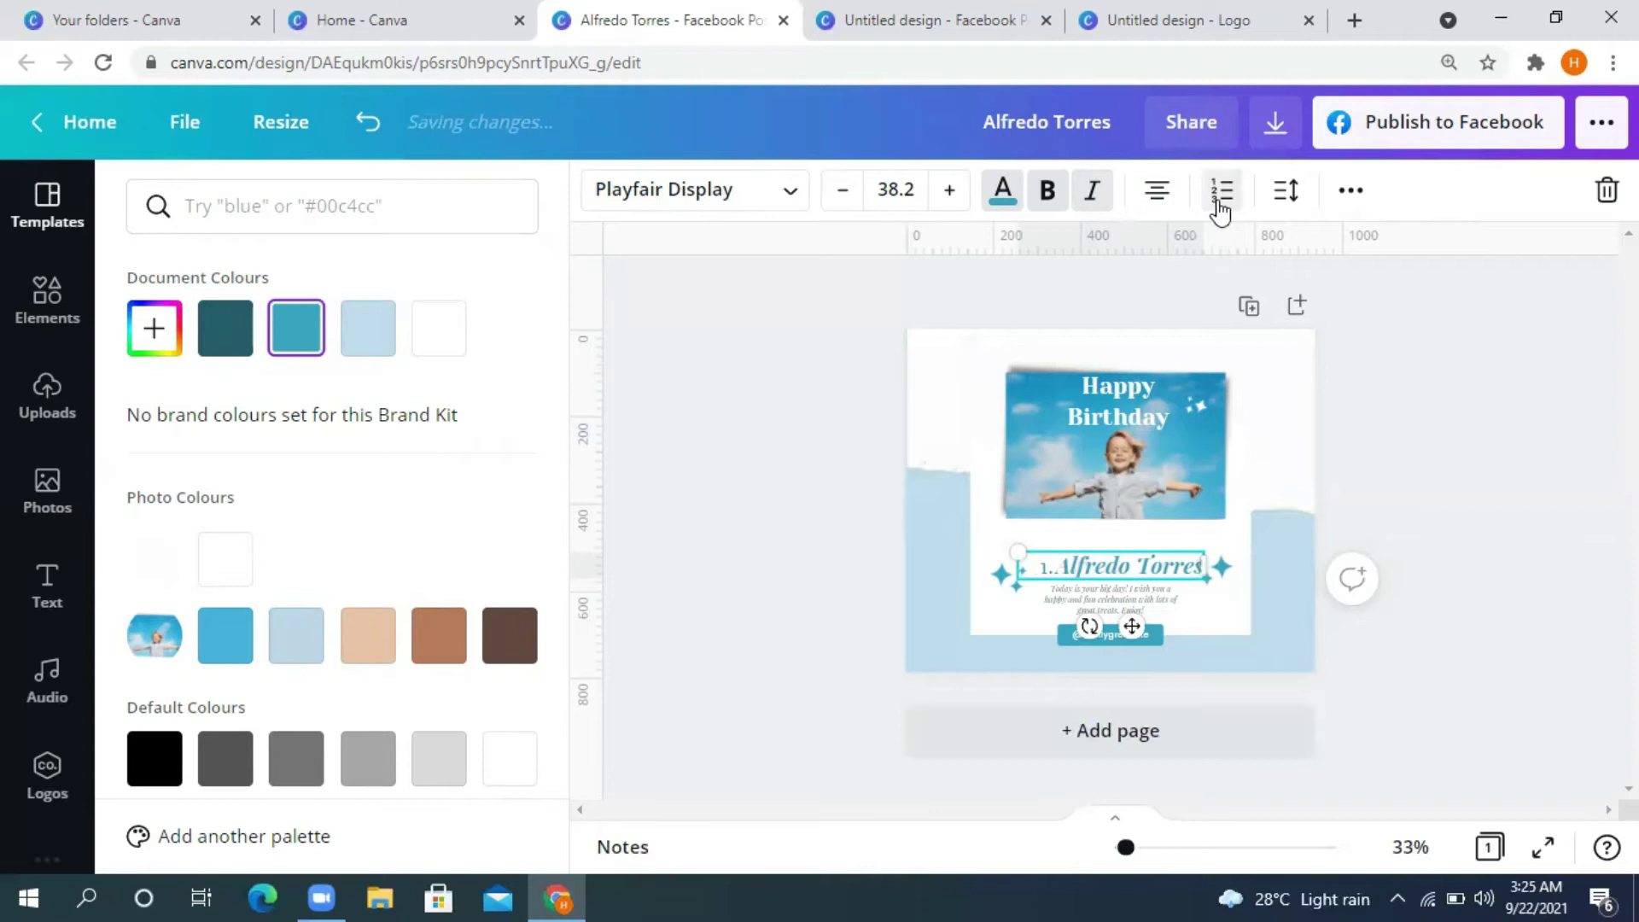
pyautogui.click(1221, 205)
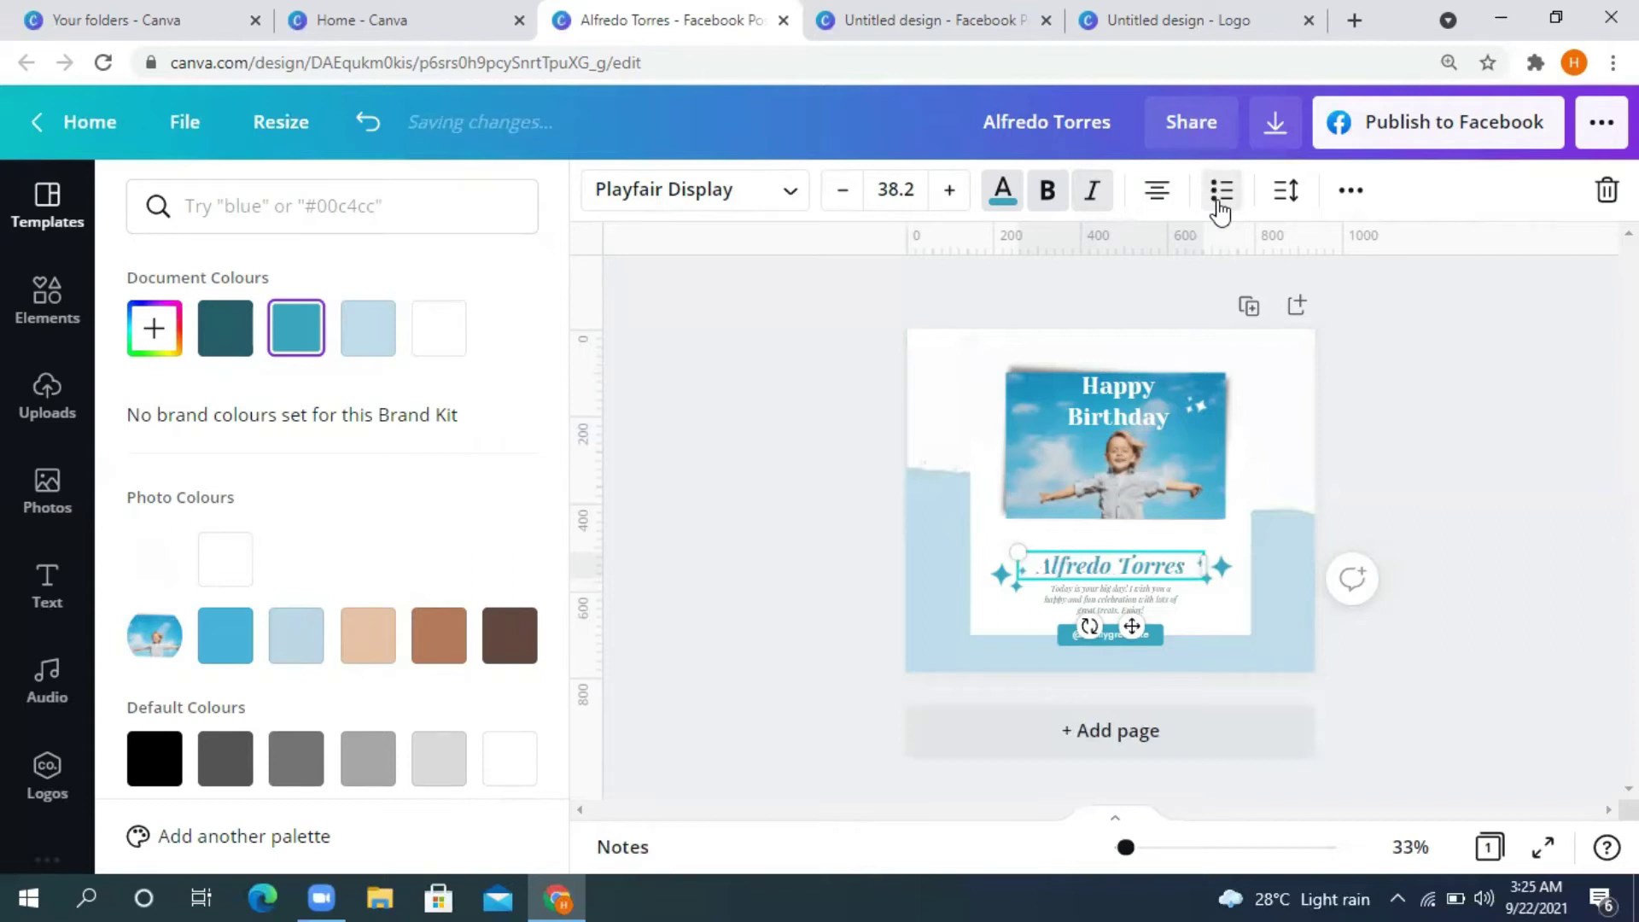
# Step: Try out the letter spacing of the recipient's name text, leaving it at 0
pyautogui.click(1287, 191)
pyautogui.moveTo(1388, 294)
pyautogui.mouseDown()
pyautogui.moveTo(1409, 294)
pyautogui.moveTo(1372, 304)
pyautogui.moveTo(1392, 303)
pyautogui.mouseUp()
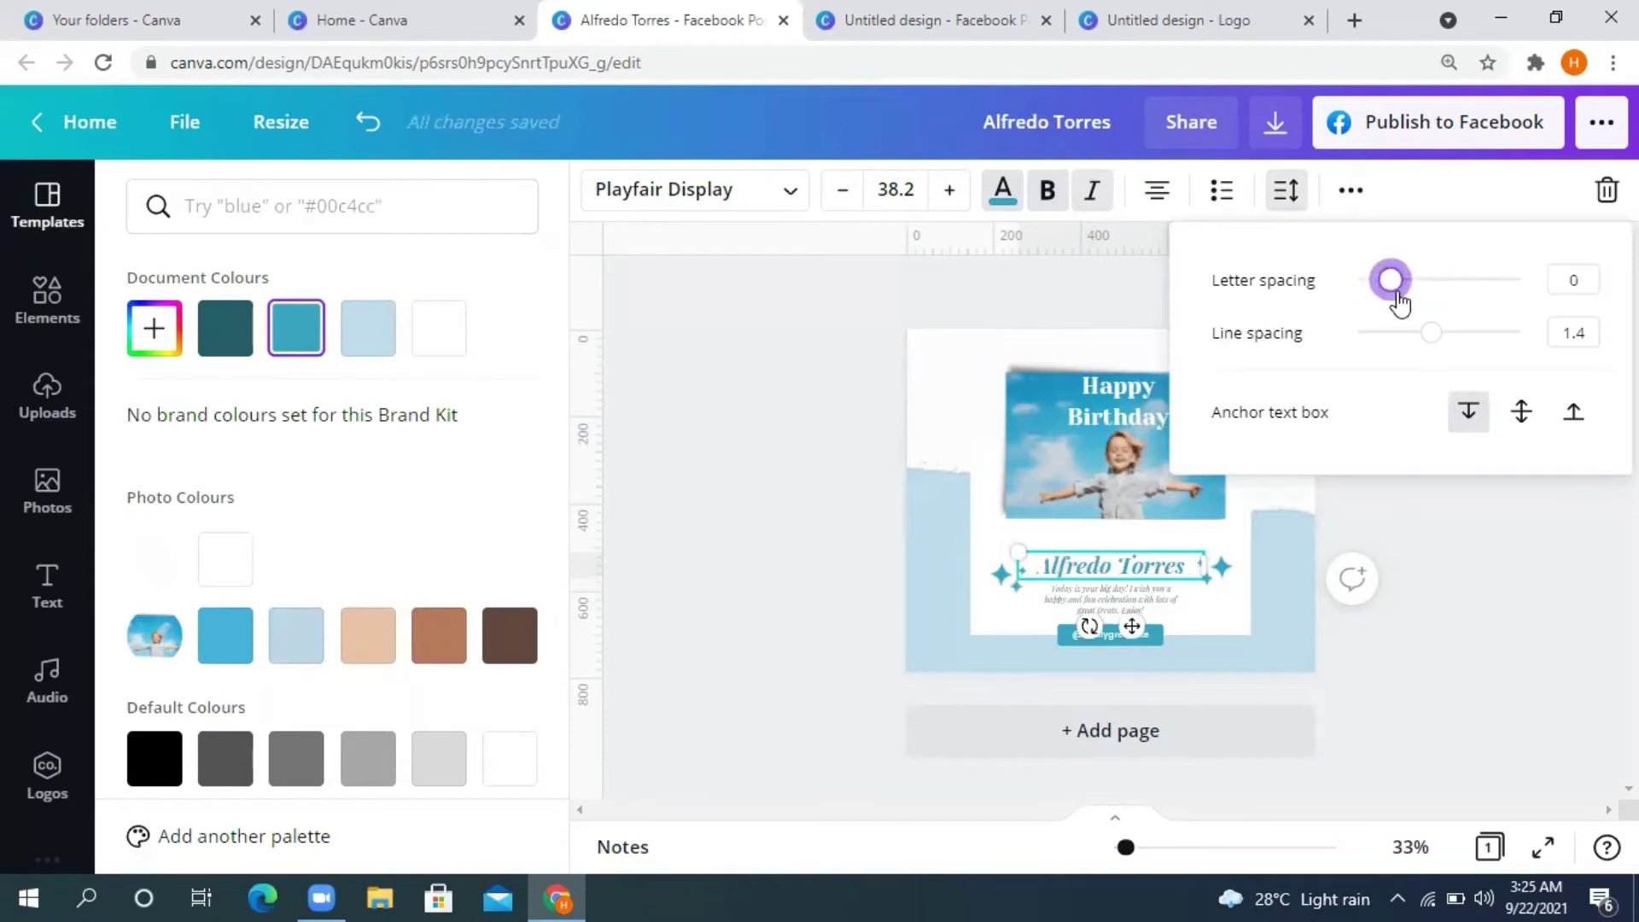
pyautogui.click(1080, 293)
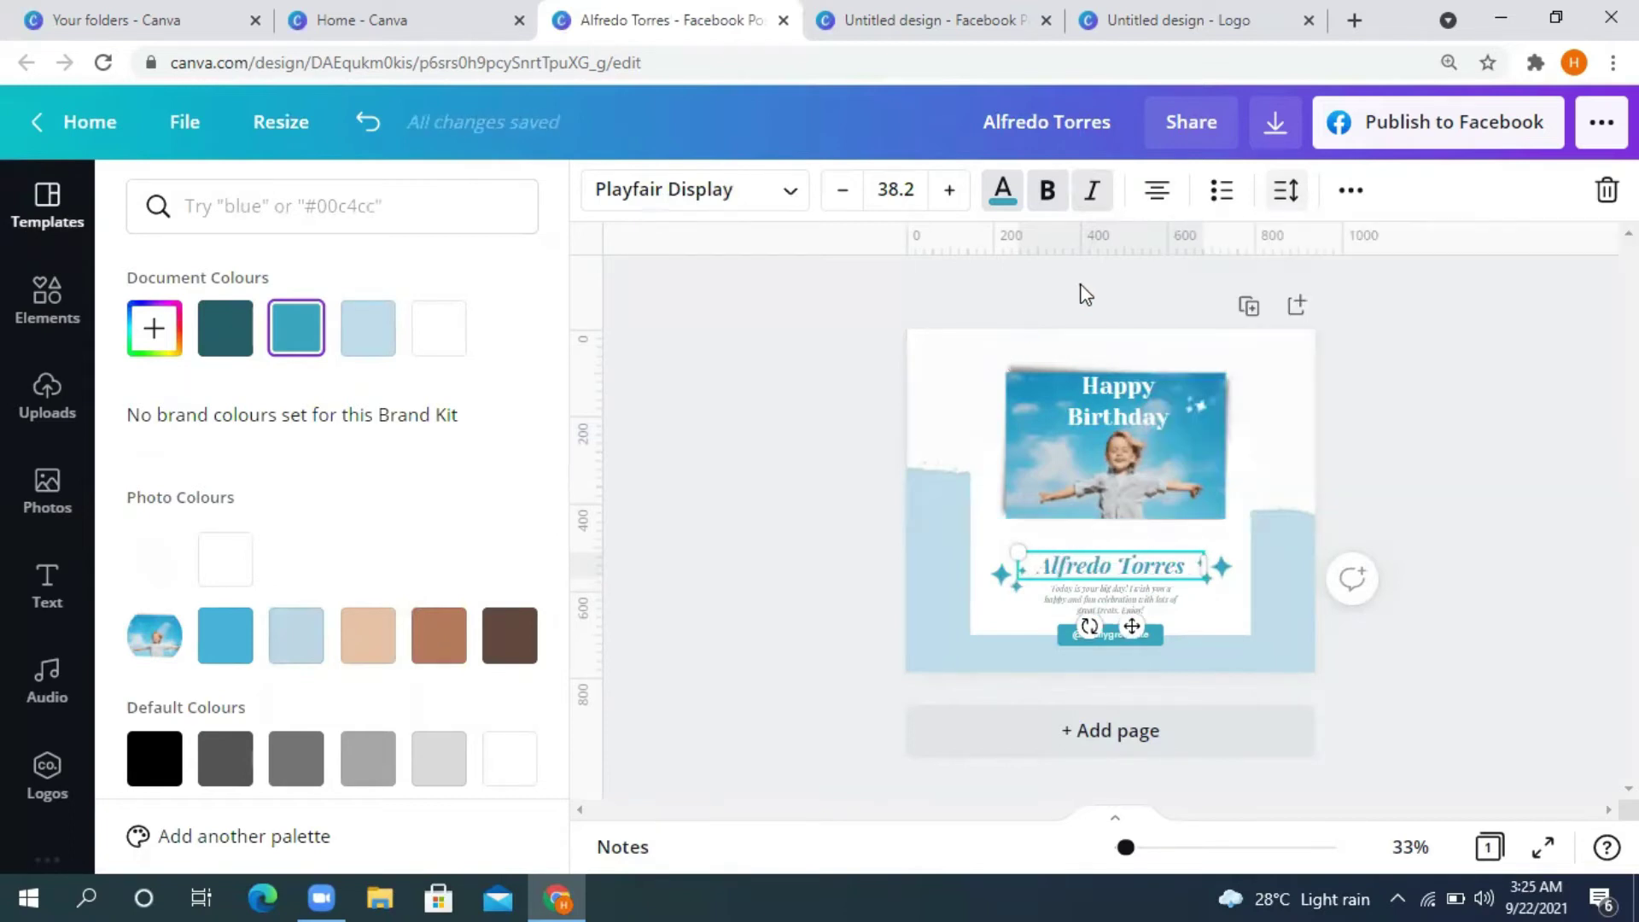
# Step: Compare the Lift, Splice, Echo, Hollow and Neon effects on the recipient's name, and apply Glitch with an offset of 87
pyautogui.click(1337, 203)
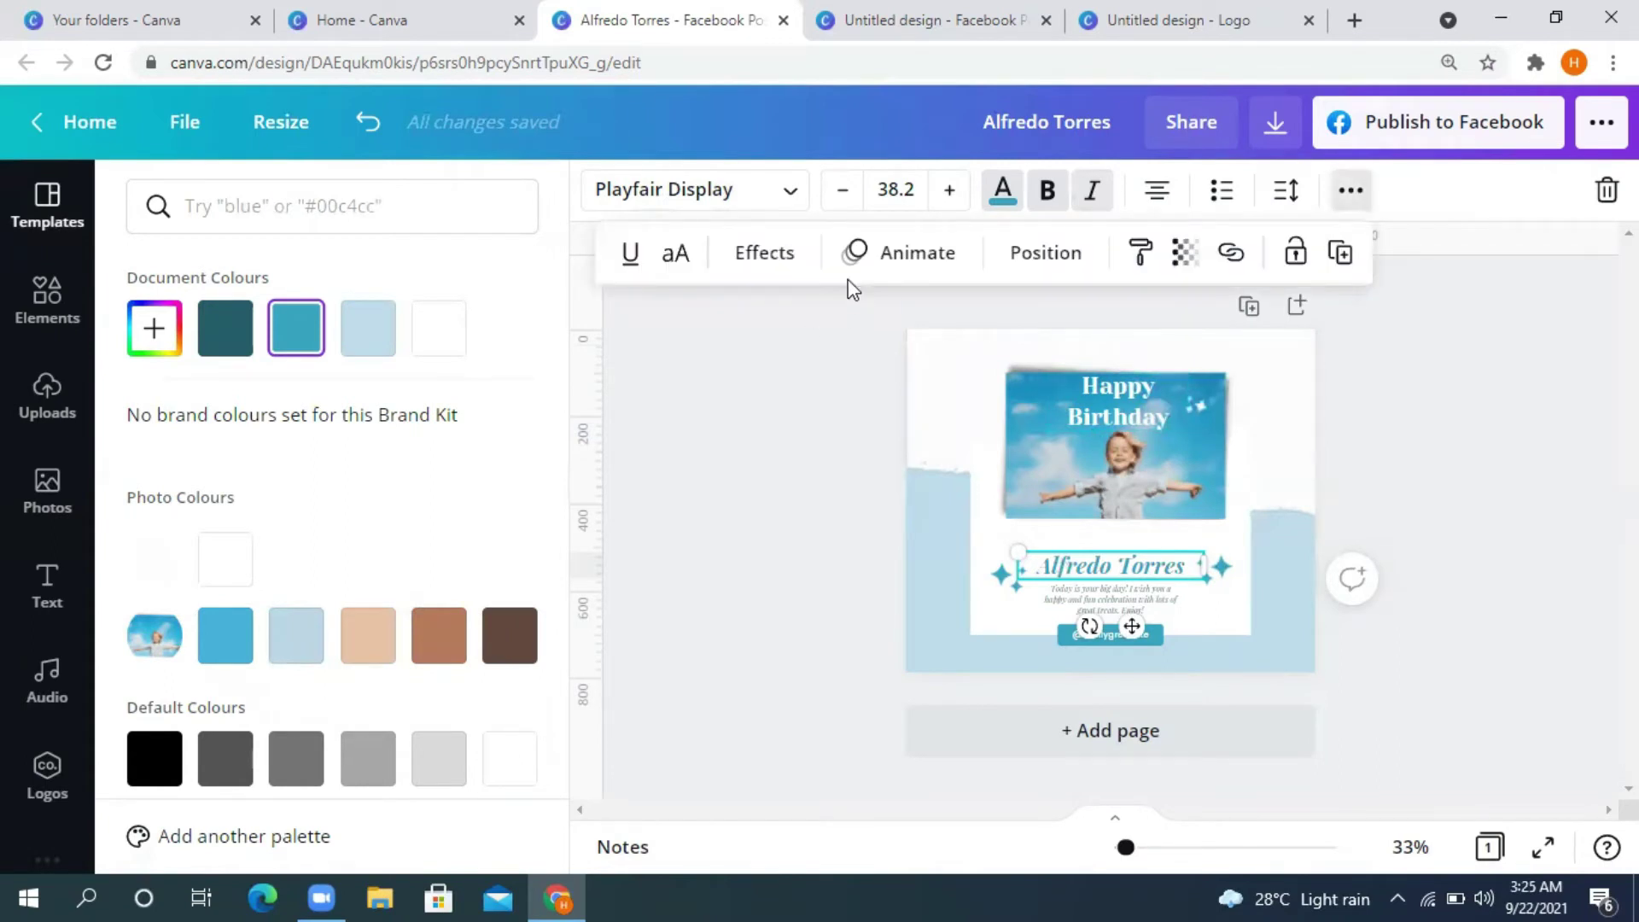
pyautogui.click(762, 253)
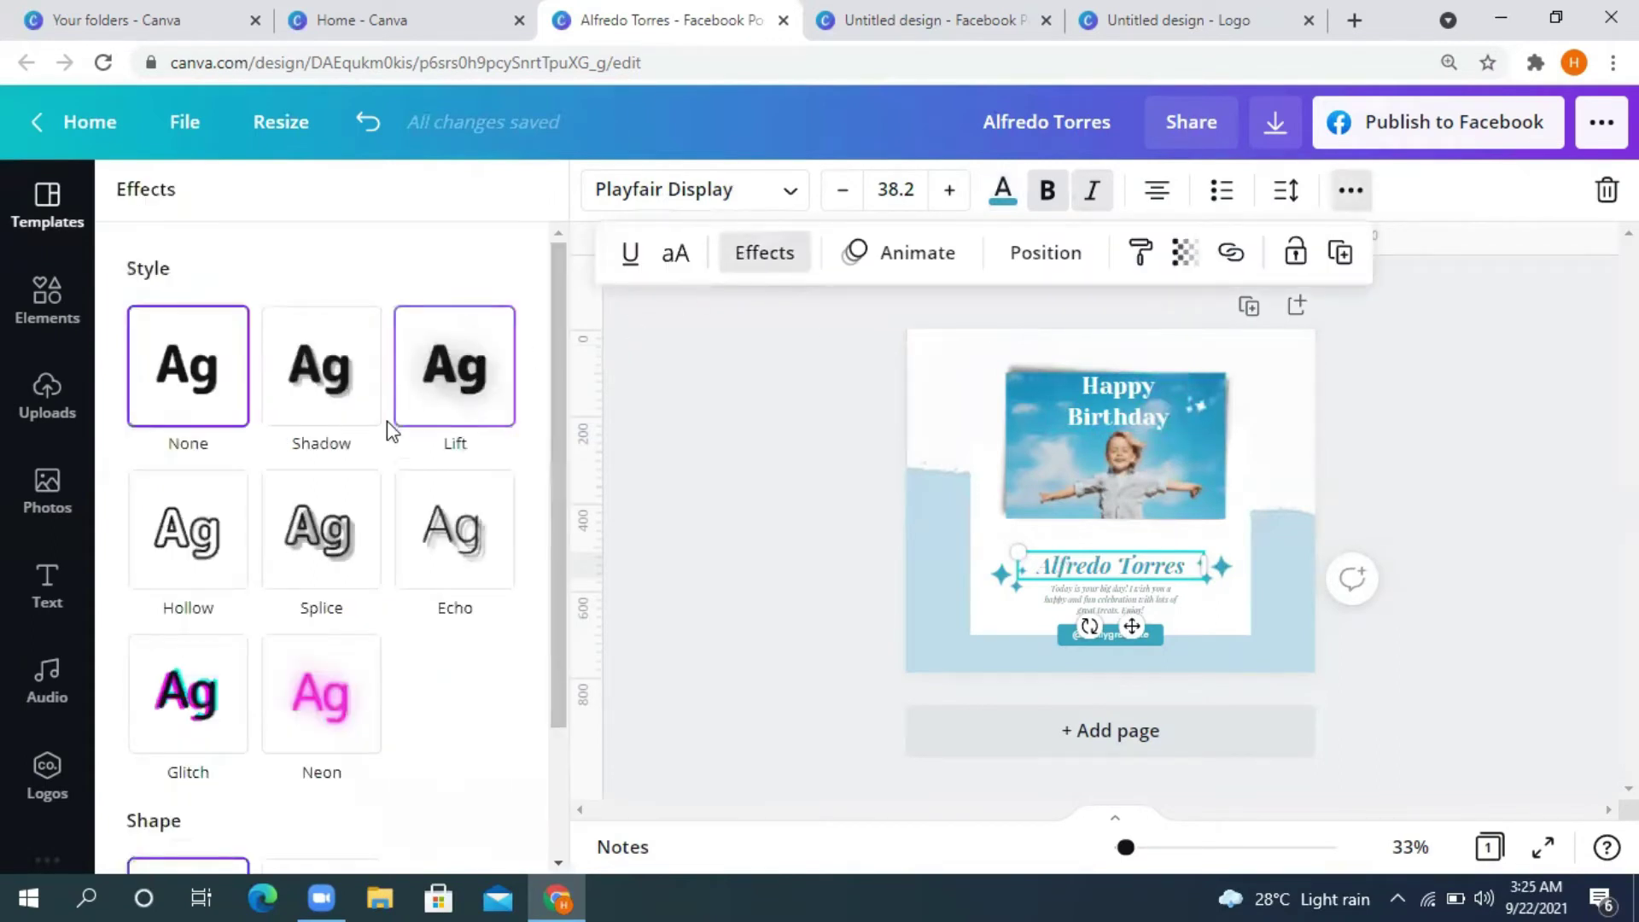
pyautogui.click(425, 417)
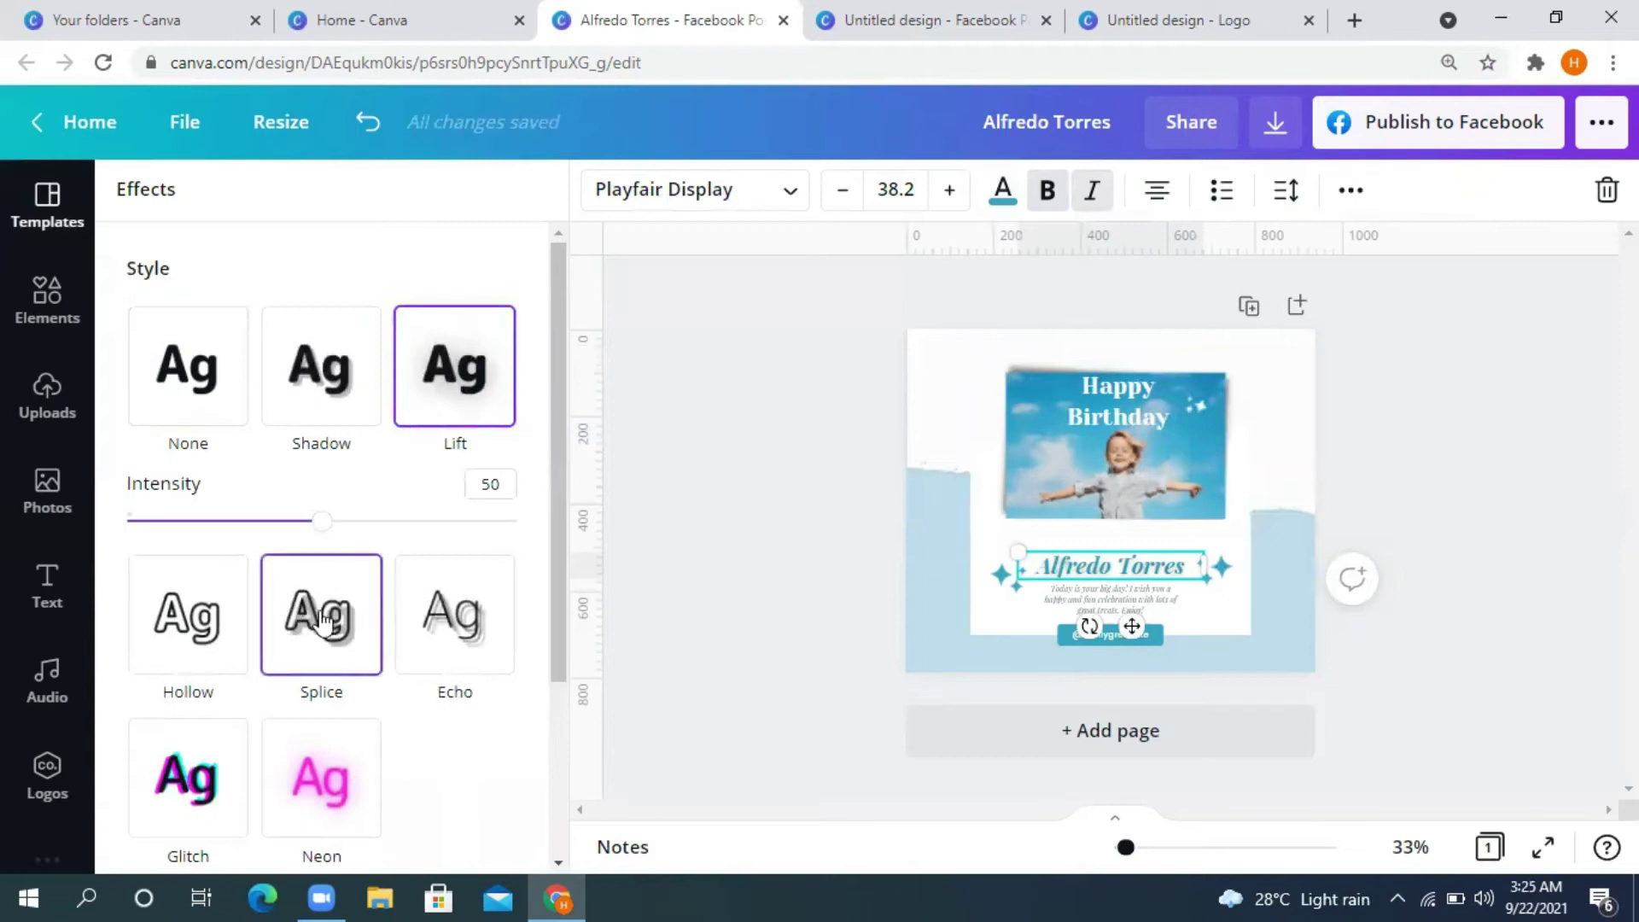
pyautogui.click(324, 620)
pyautogui.click(455, 555)
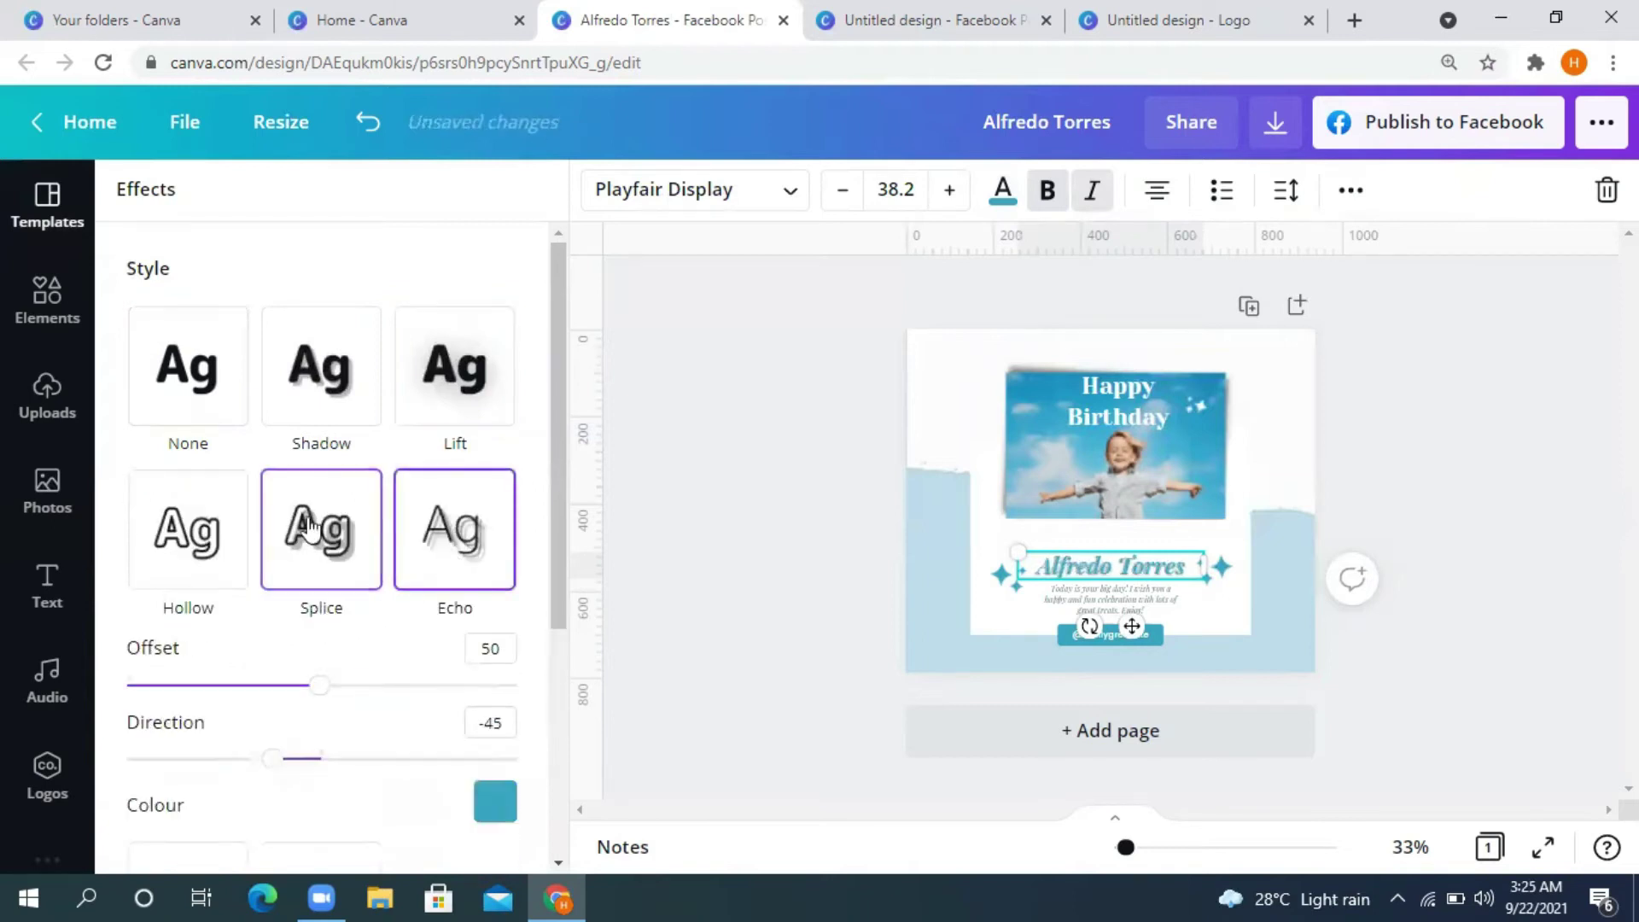
pyautogui.click(182, 541)
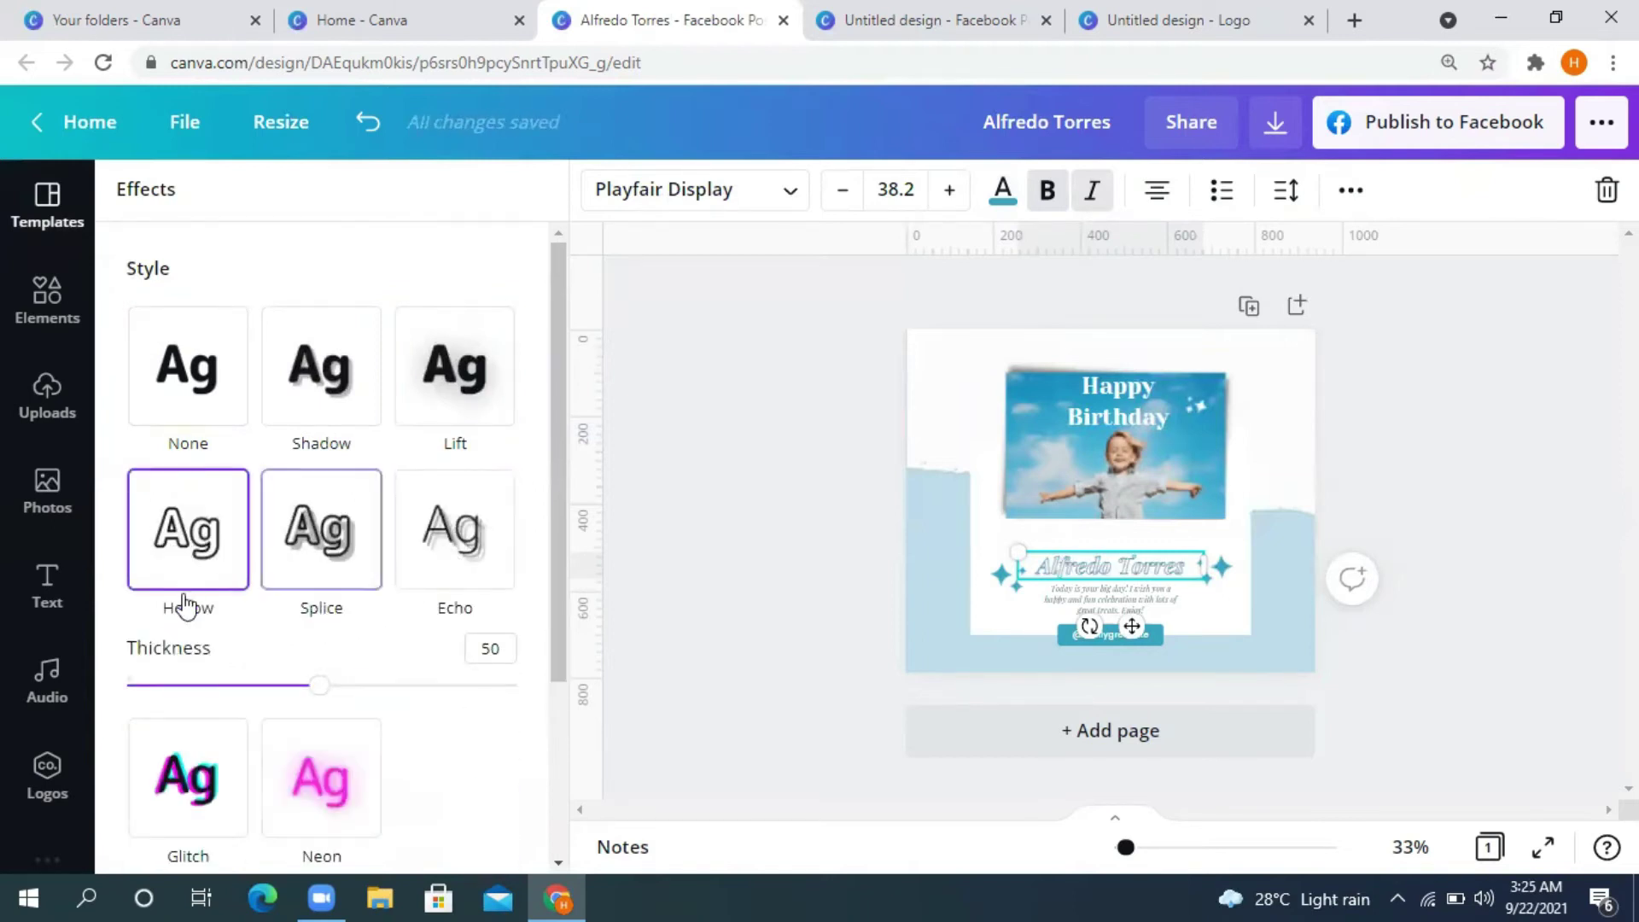
pyautogui.click(337, 832)
pyautogui.click(150, 727)
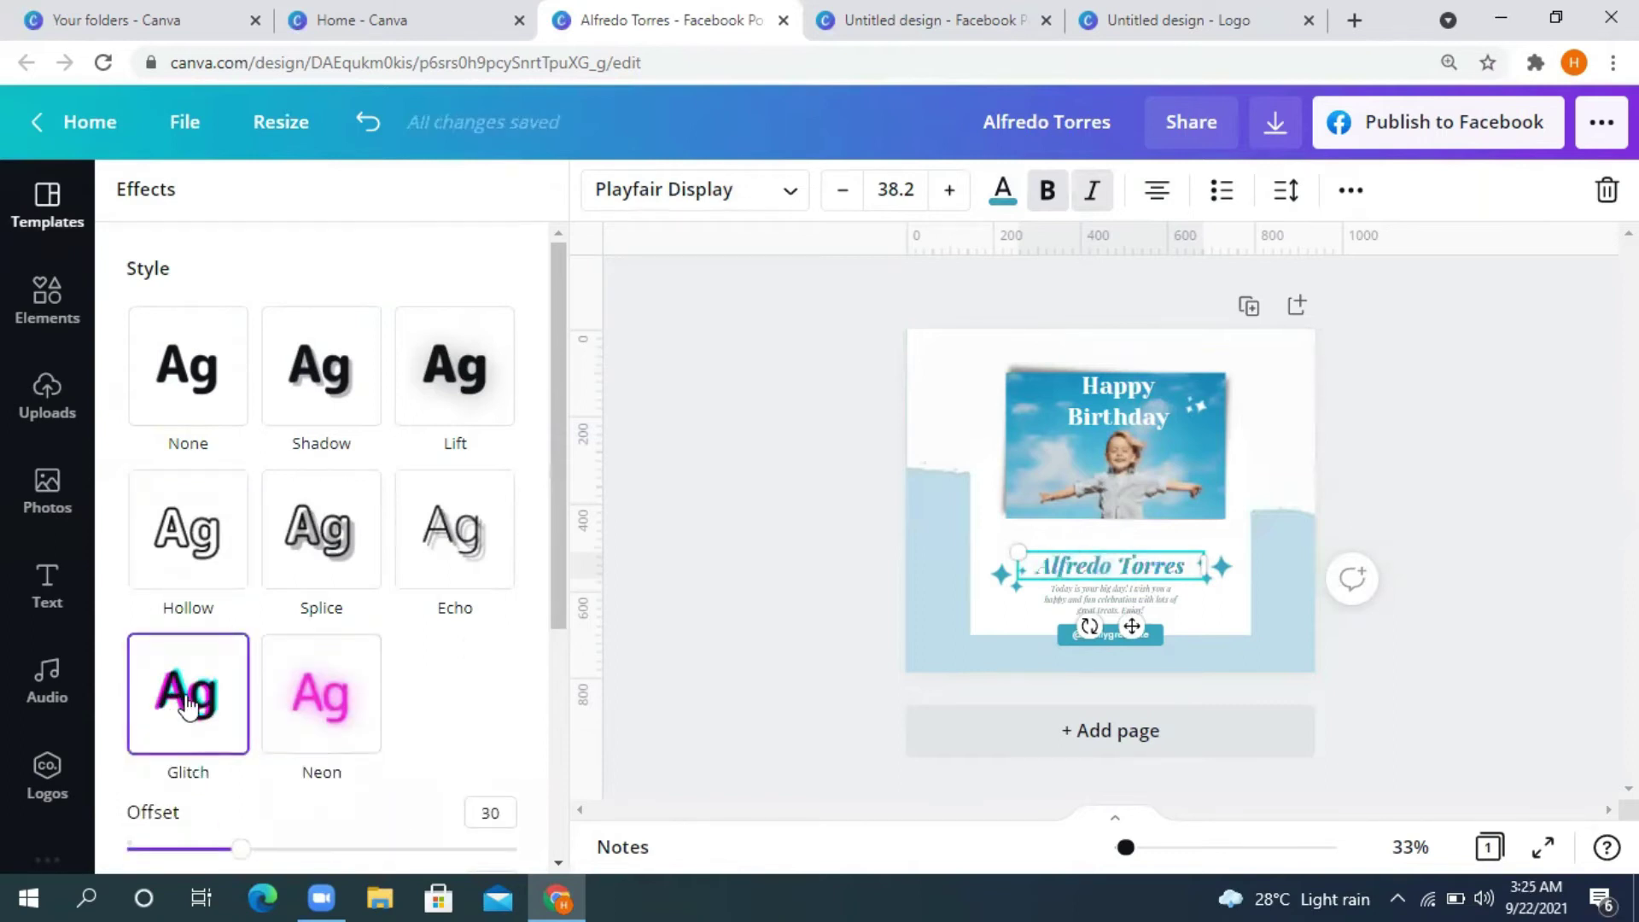
pyautogui.moveTo(244, 850); pyautogui.dragTo(489, 826)
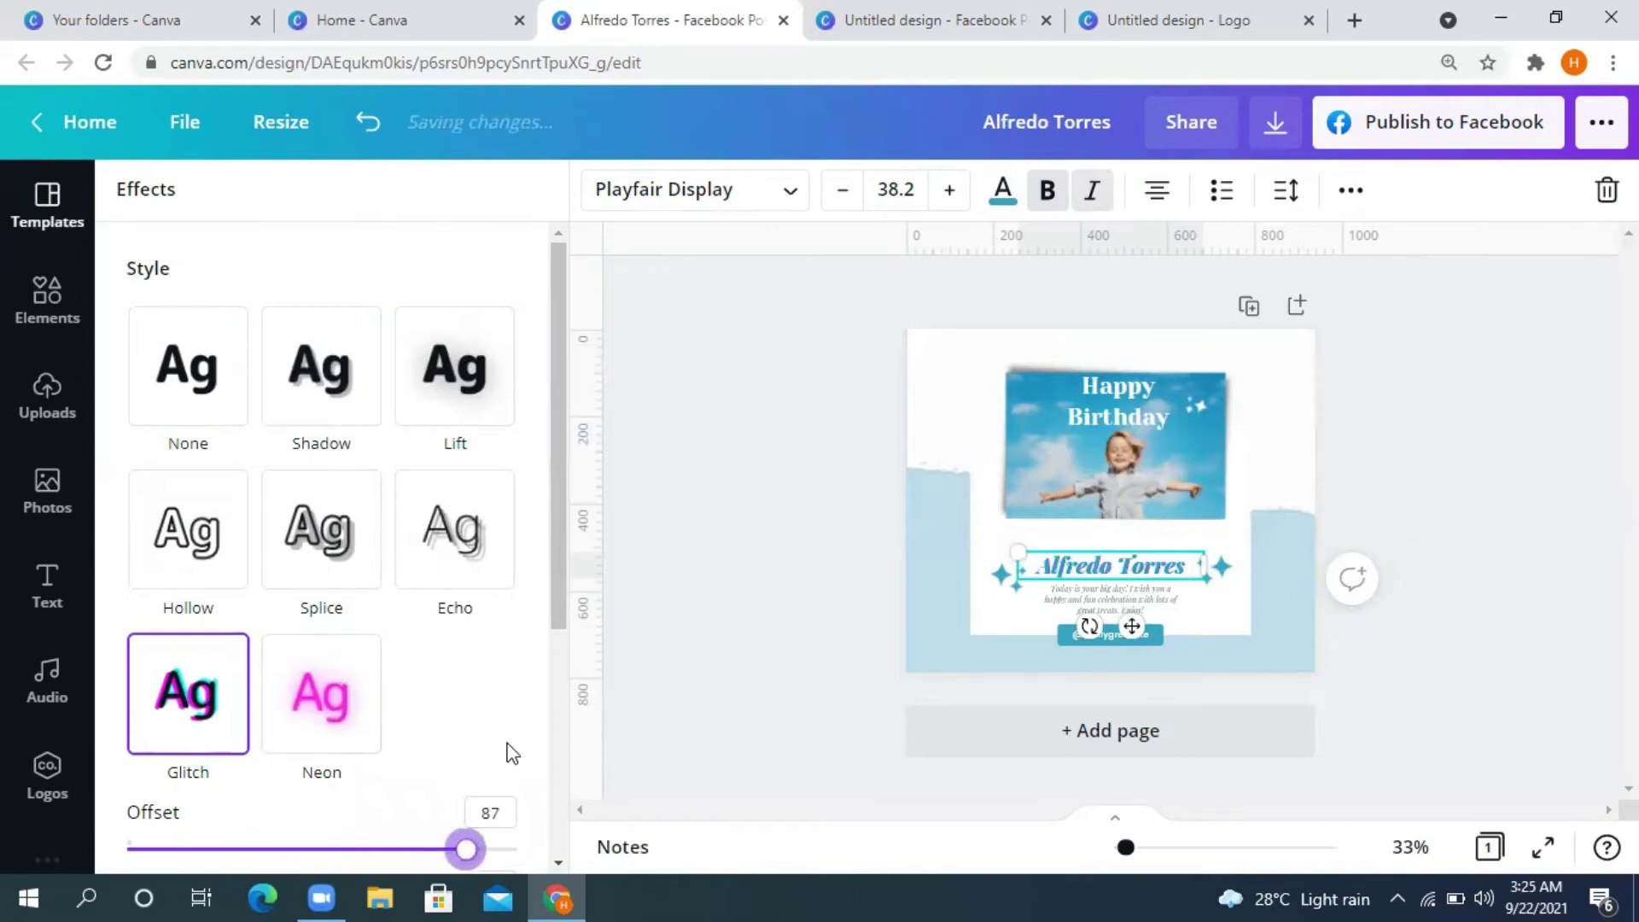
# Step: Try out the transparency of the recipient's name text, leaving it at 100
pyautogui.click(1355, 191)
pyautogui.click(1088, 194)
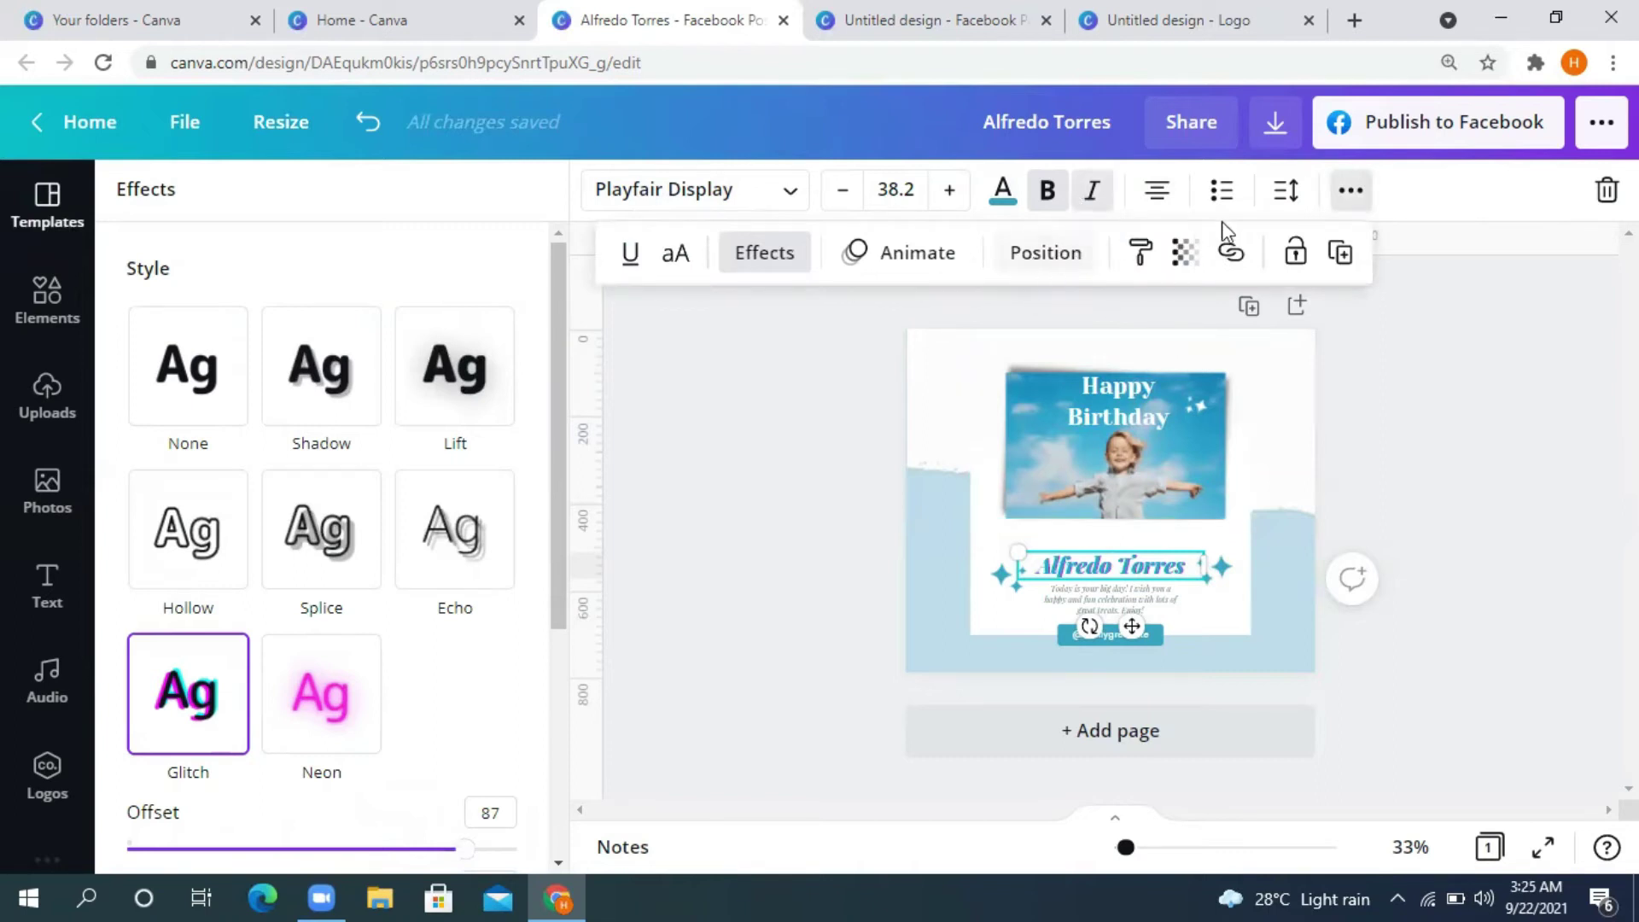
pyautogui.click(1187, 270)
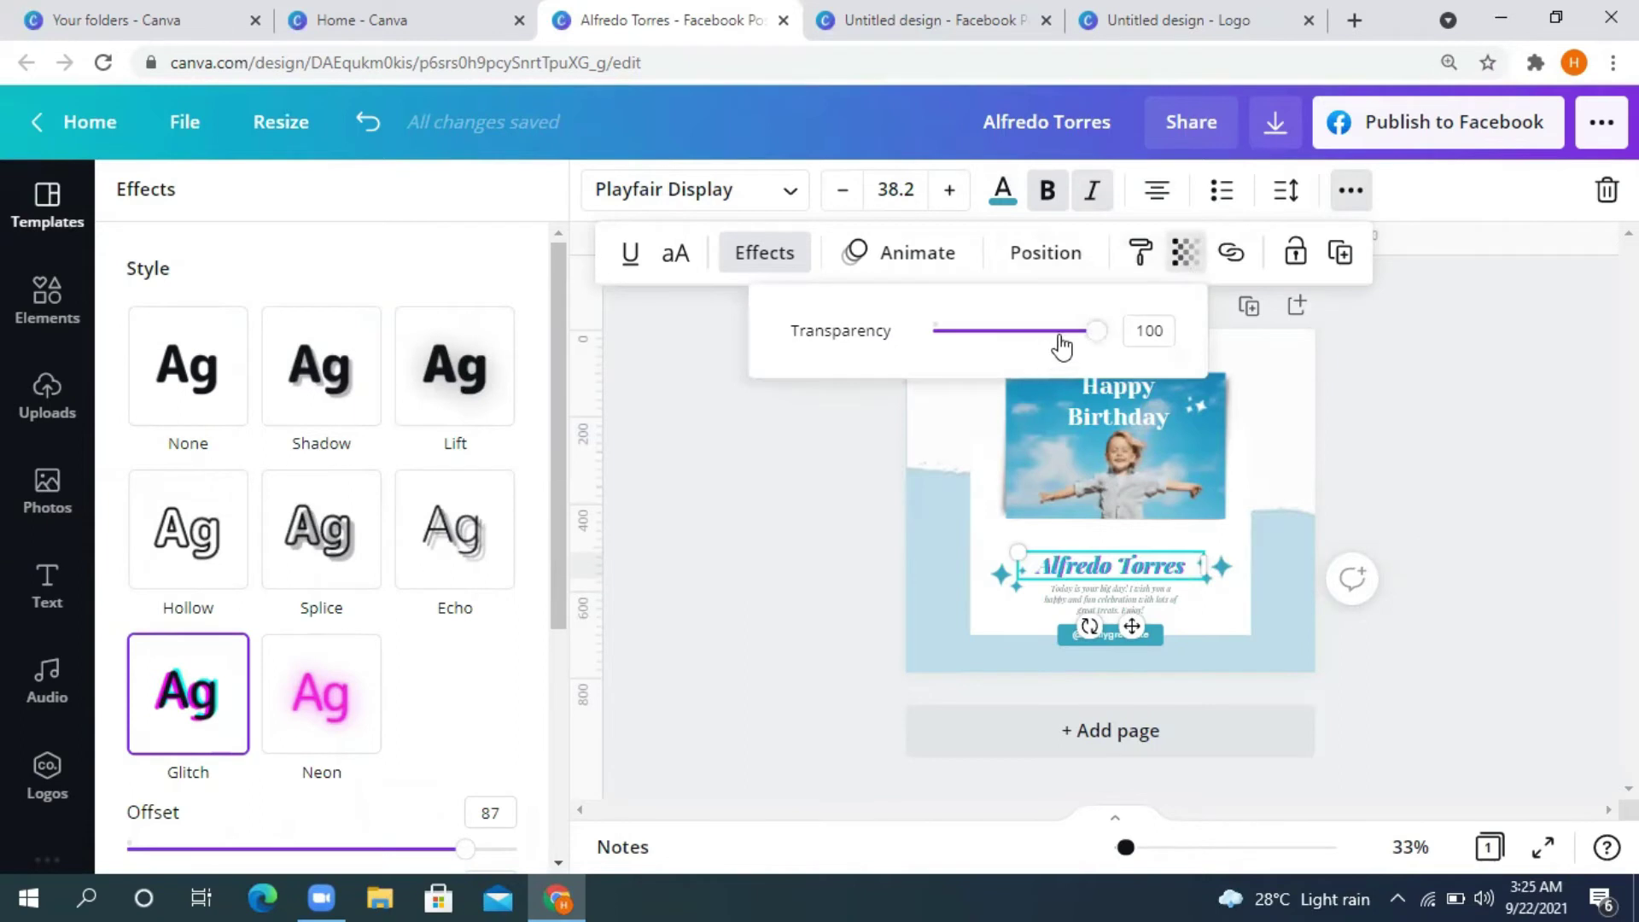
pyautogui.moveTo(1095, 331); pyautogui.dragTo(1127, 333)
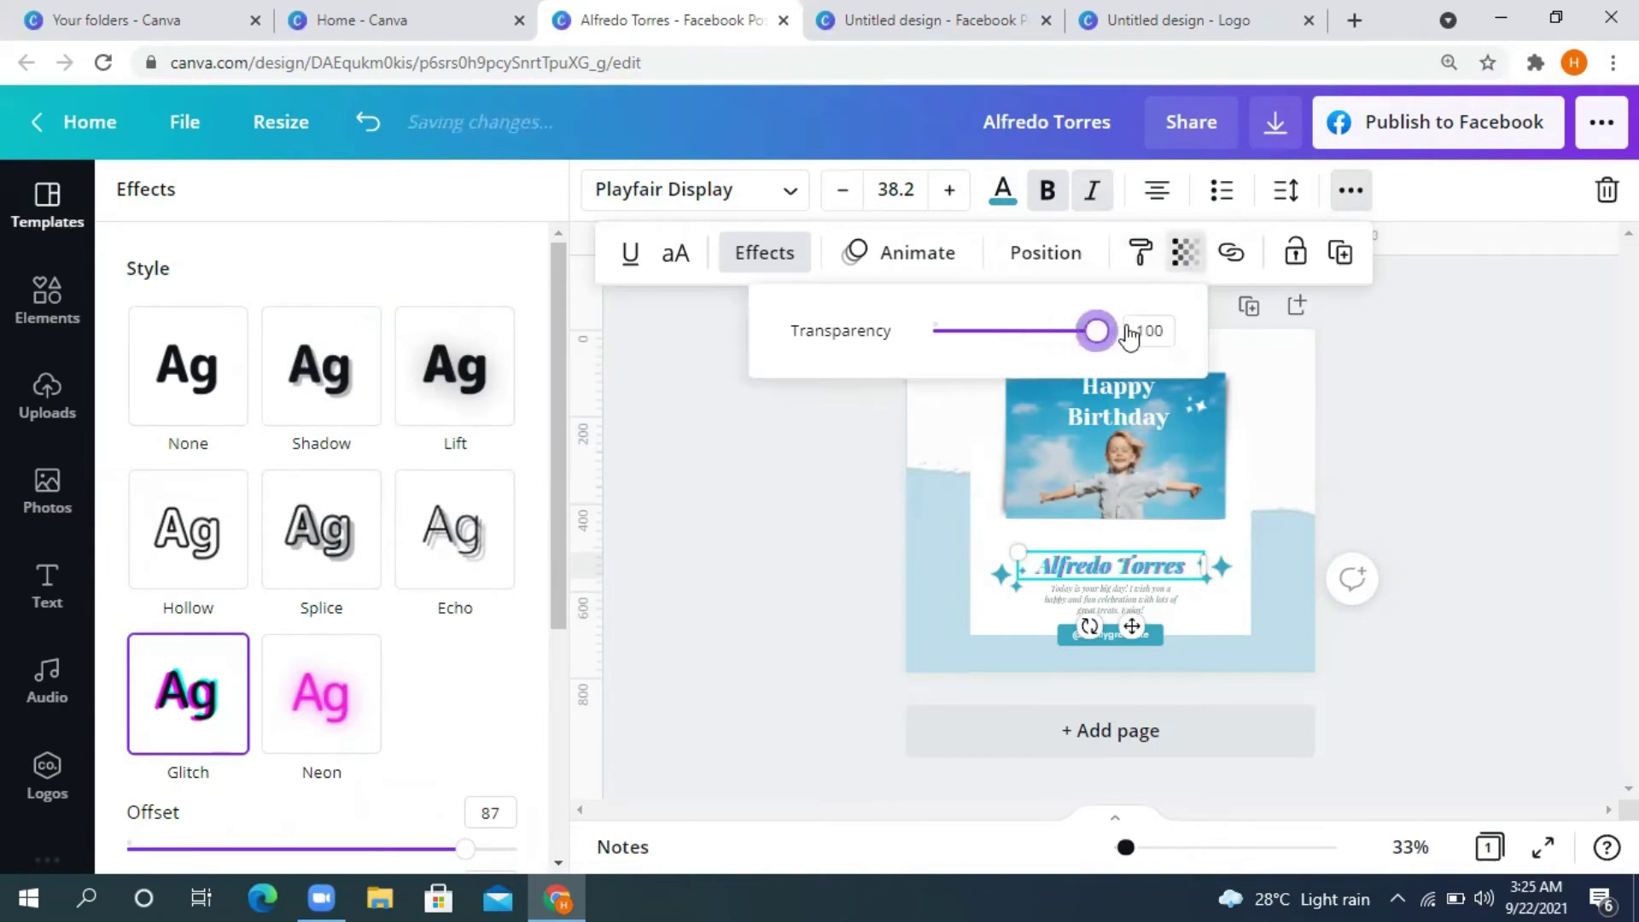
pyautogui.click(1354, 387)
# Step: View the text animations for the recipient's name and switch its uppercase formatting on and back off
pyautogui.click(1357, 198)
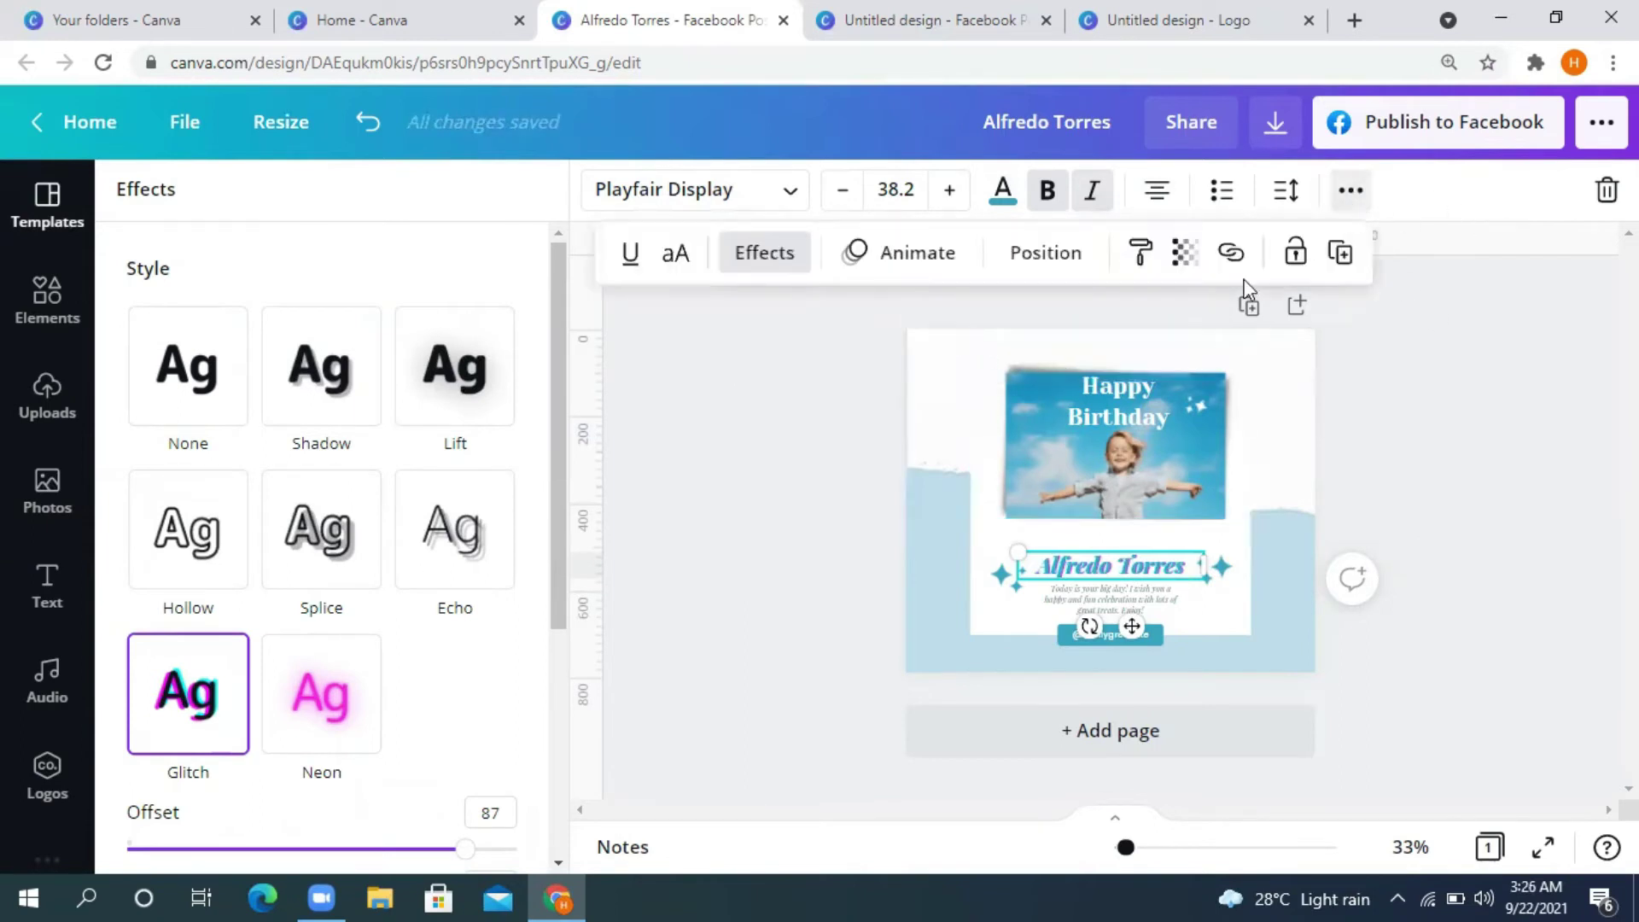
pyautogui.click(896, 257)
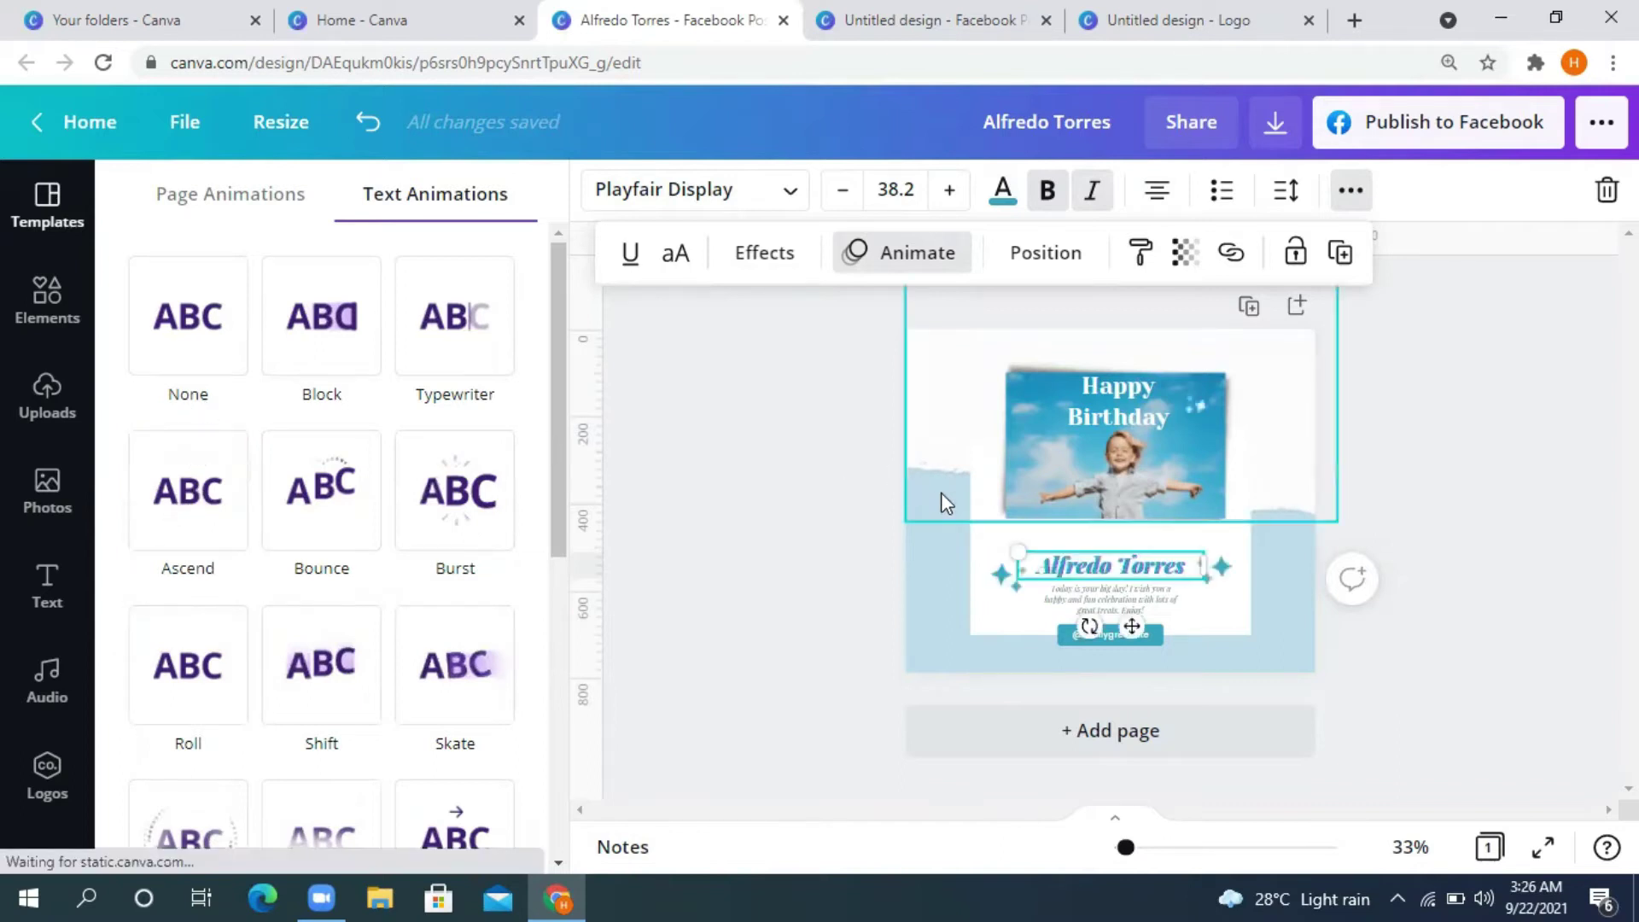
pyautogui.click(675, 254)
pyautogui.click(675, 253)
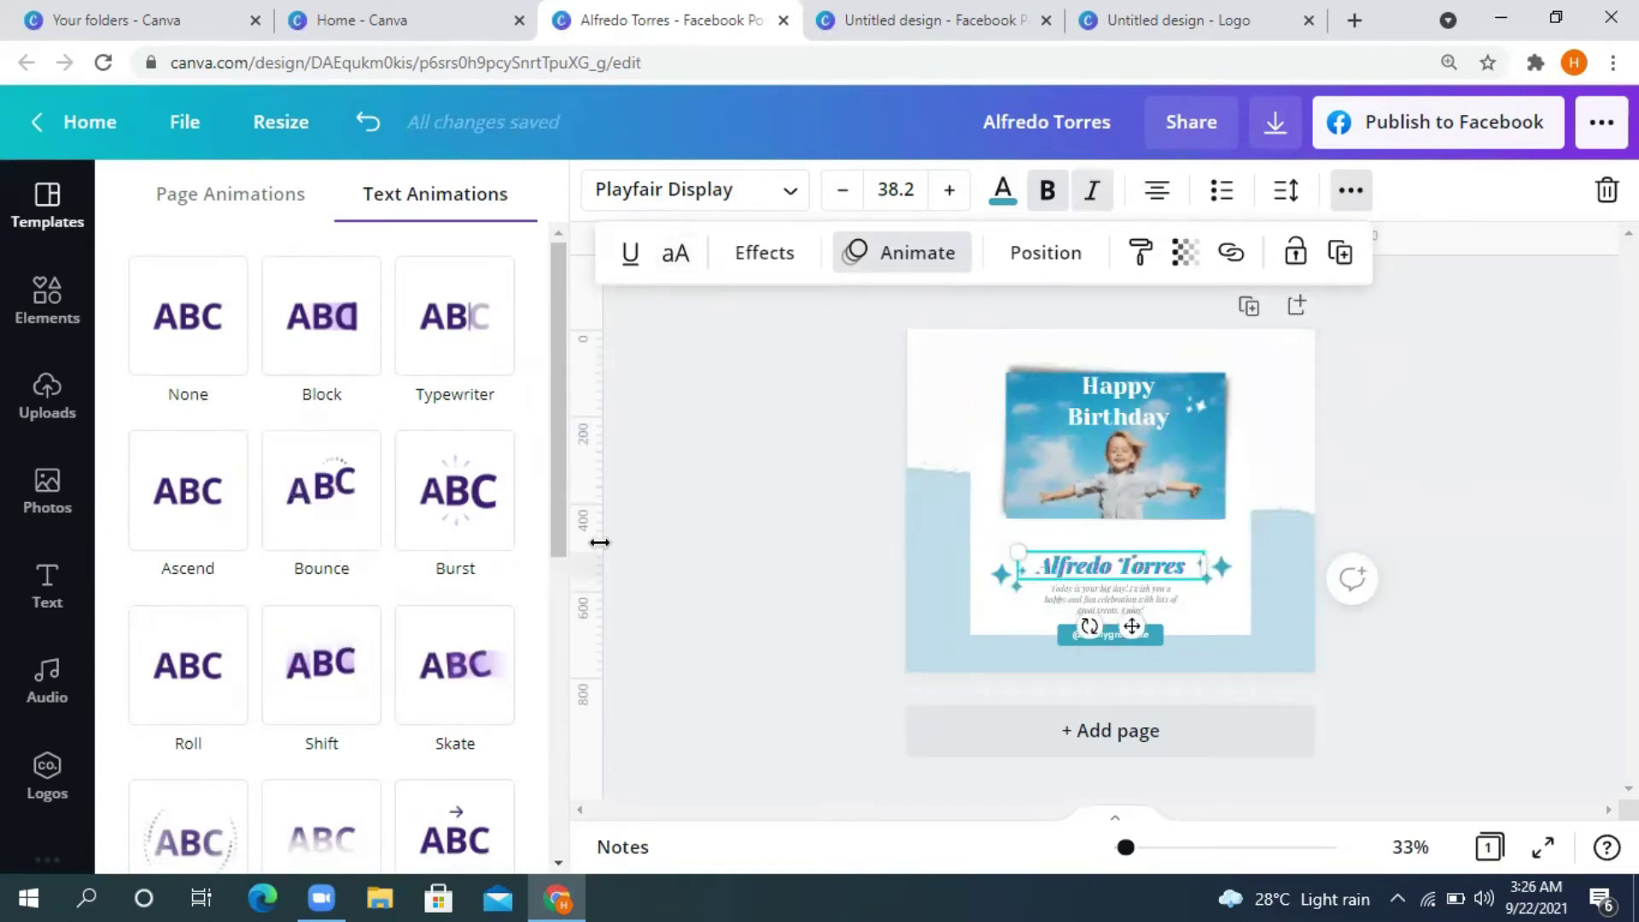
pyautogui.press('Escape')
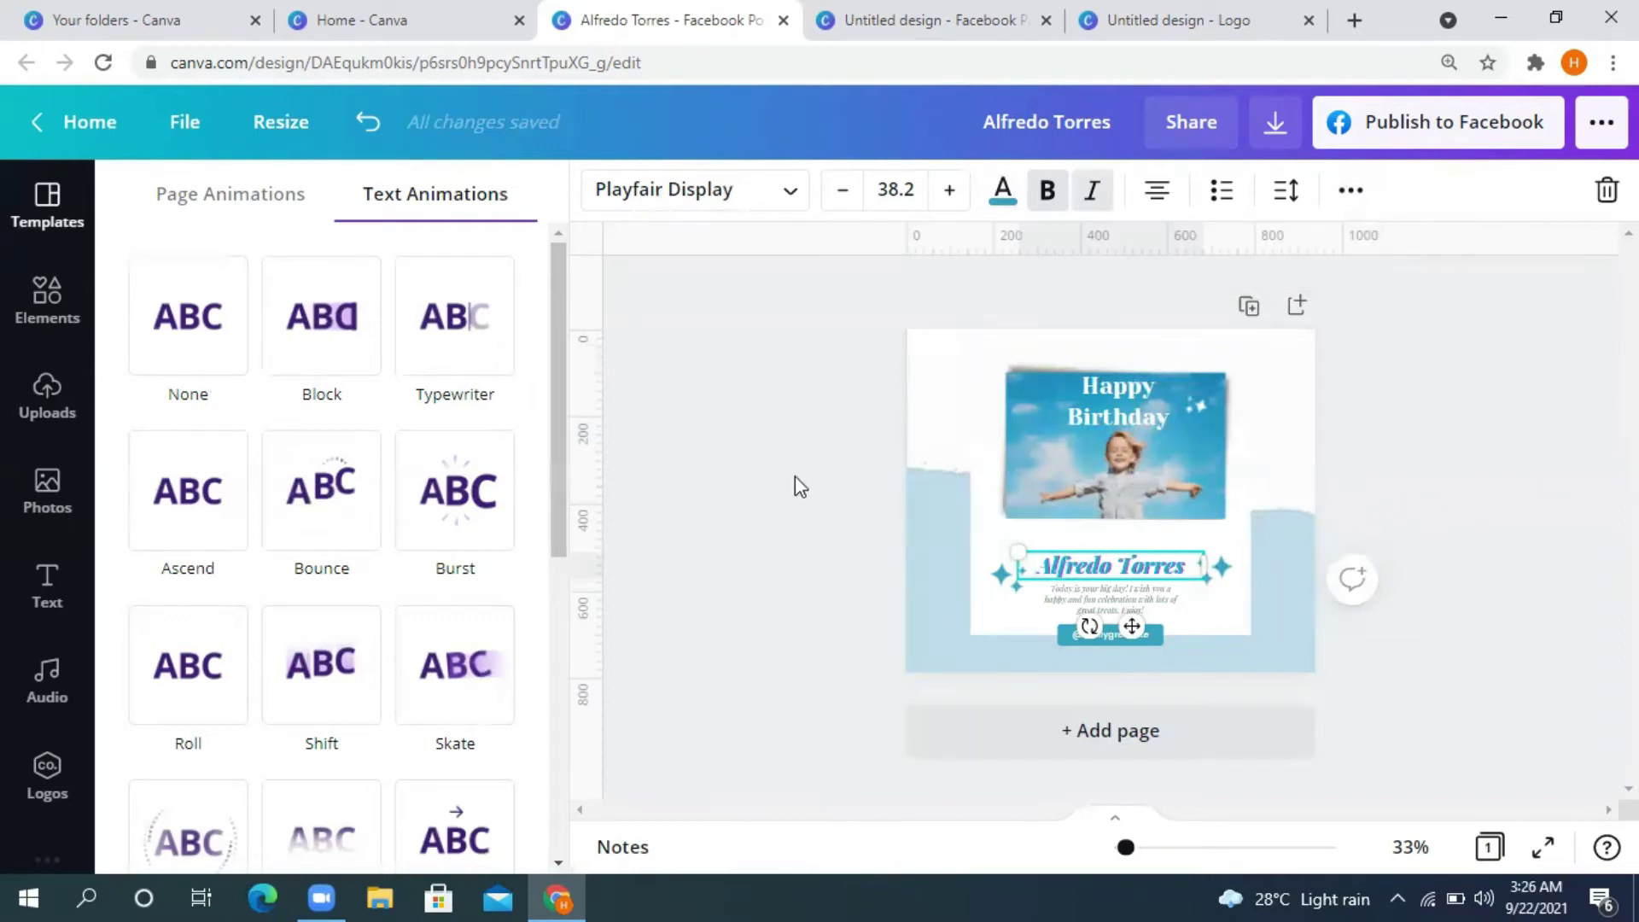
pyautogui.press('Escape')
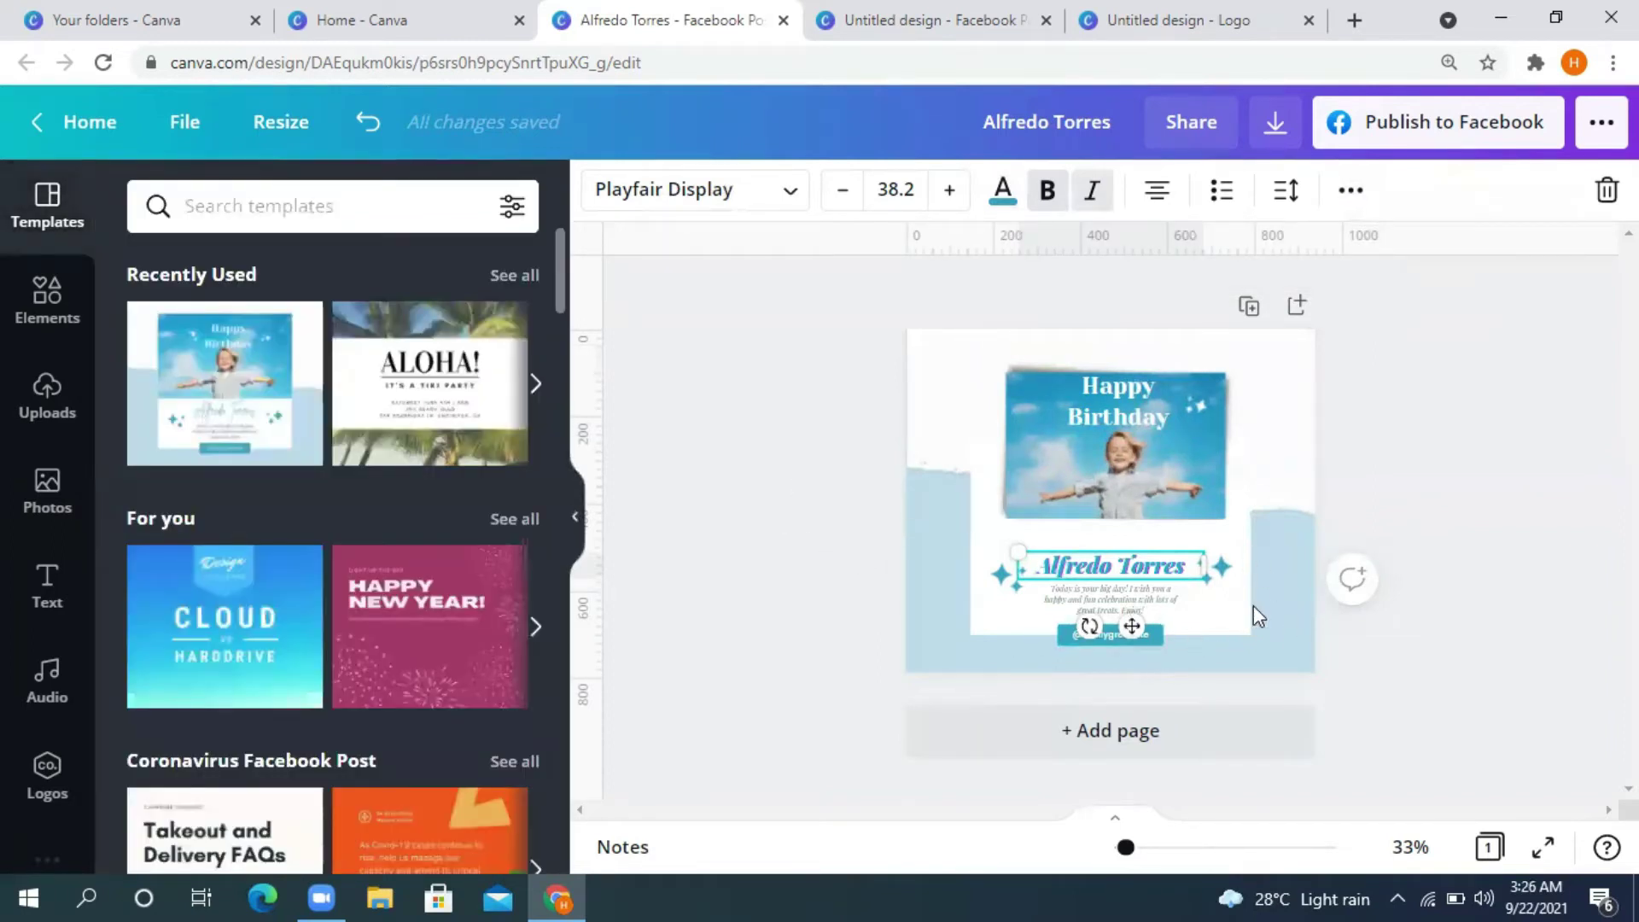
# Step: Add the palm-leaf shadow photo from the Elements photos and place it over the lower right part of the design
pyautogui.click(47, 317)
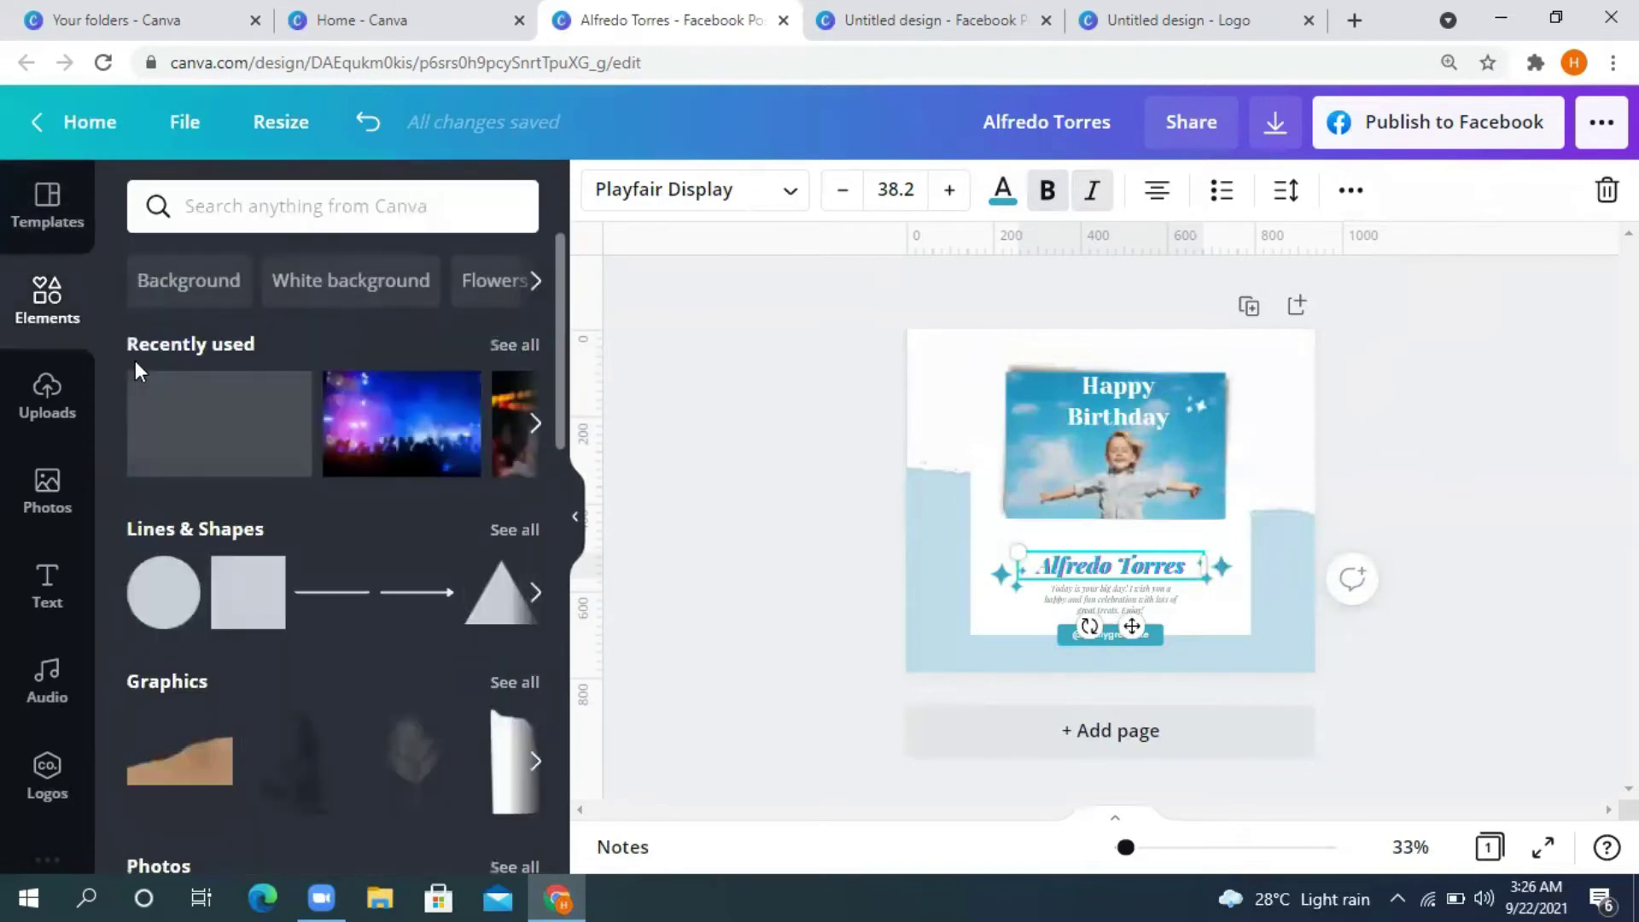
pyautogui.scroll(-6, 318, 585)
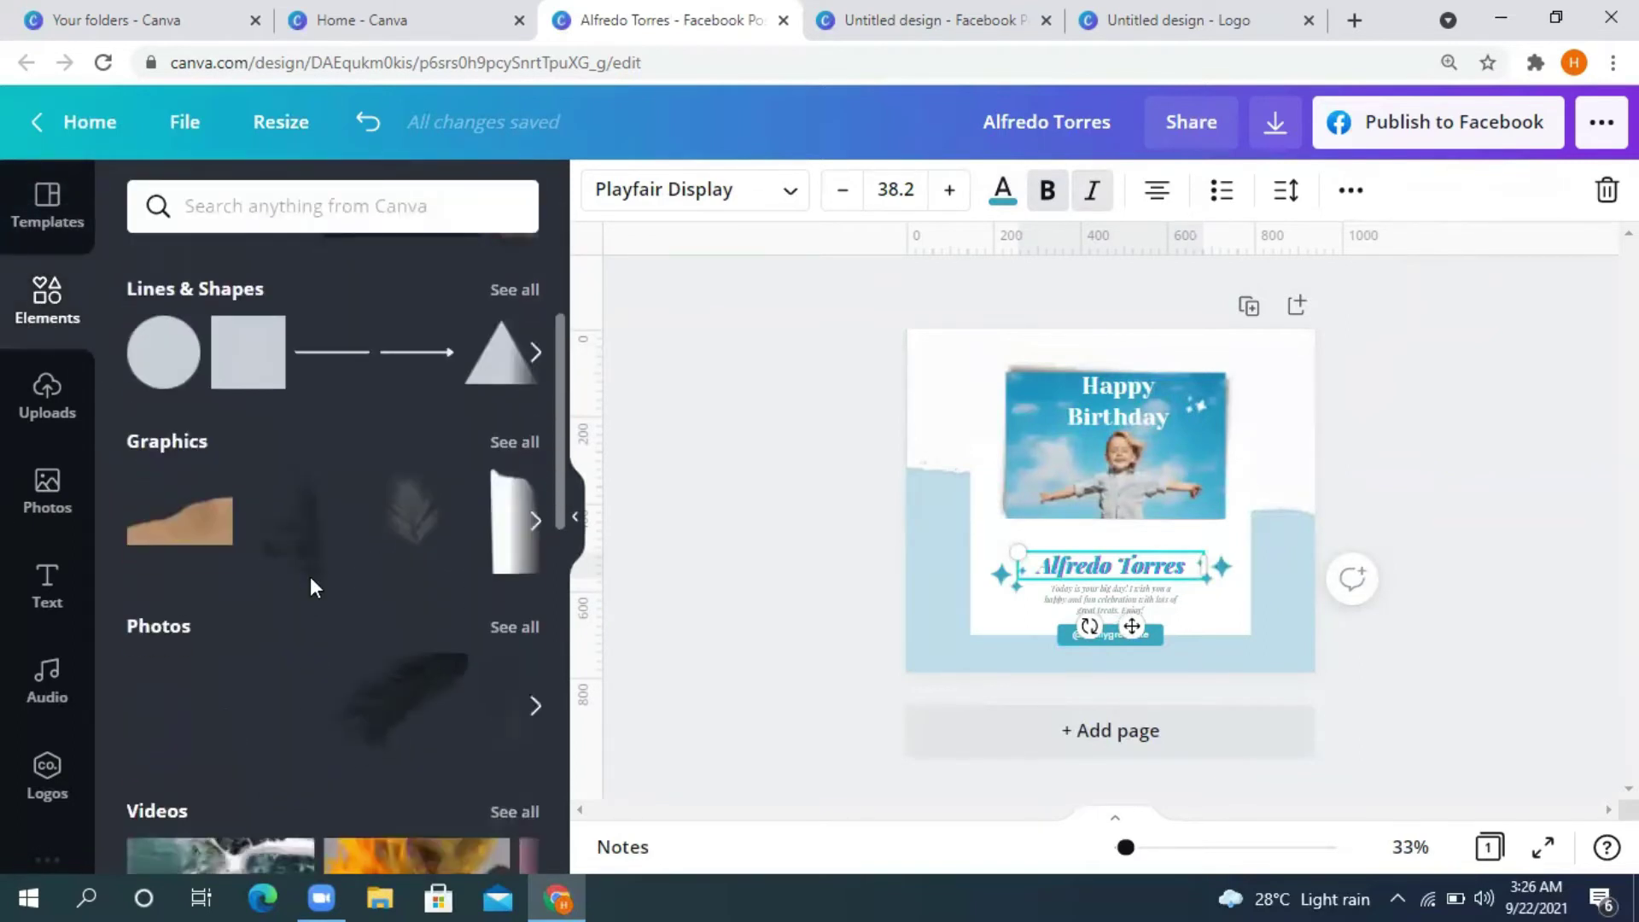
pyautogui.scroll(2, 310, 587)
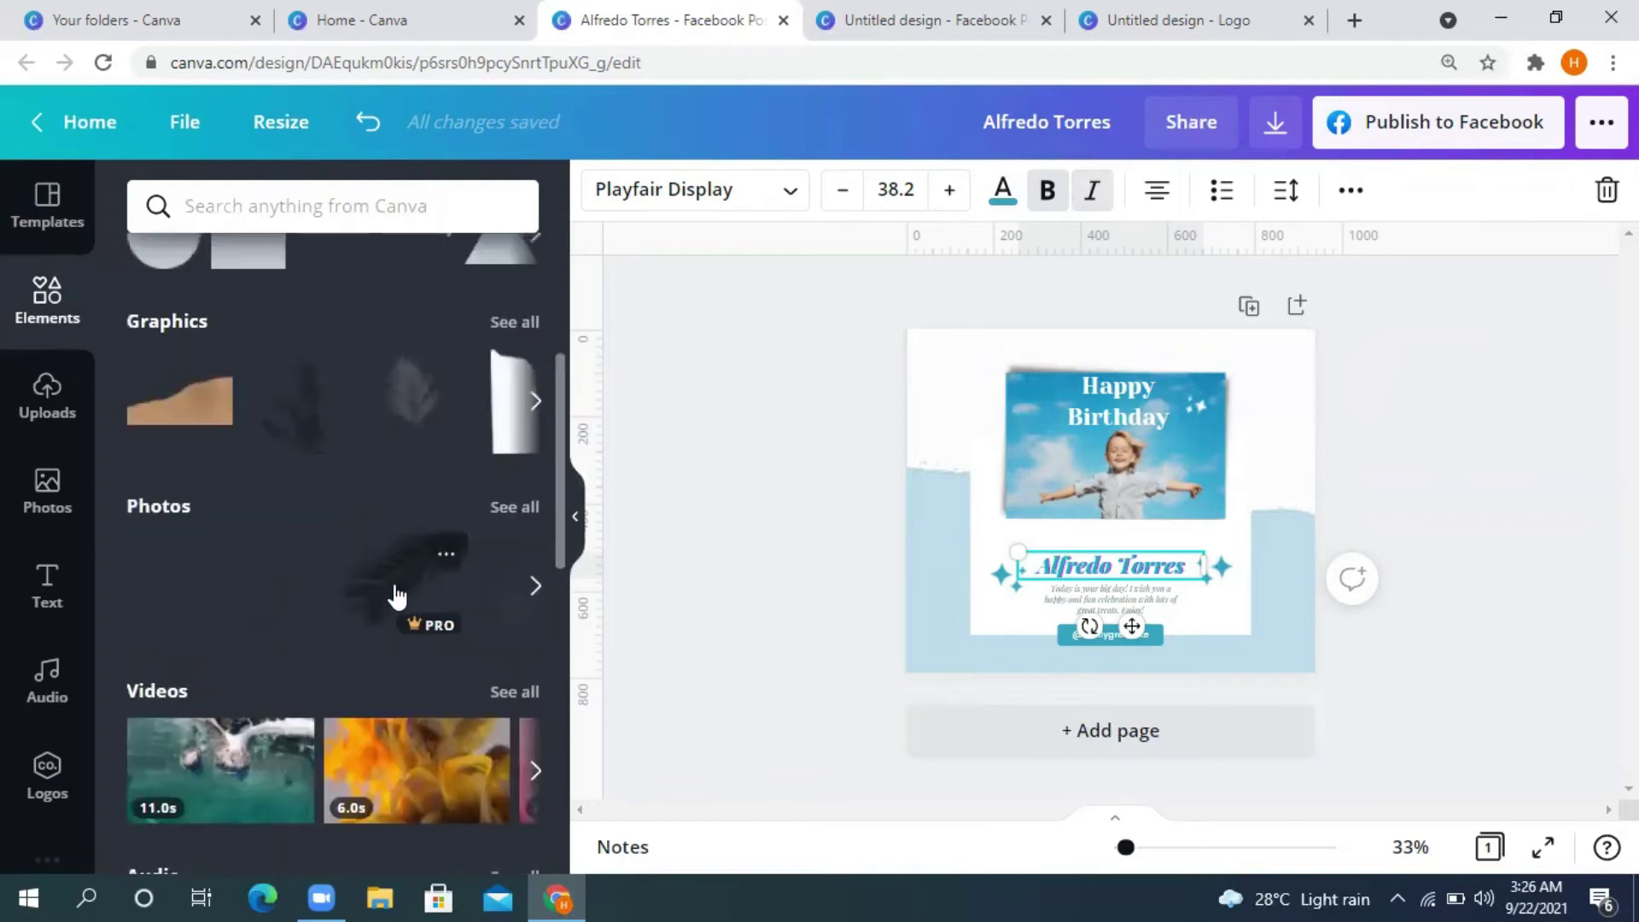
pyautogui.click(392, 595)
pyautogui.moveTo(1257, 403); pyautogui.dragTo(1304, 460)
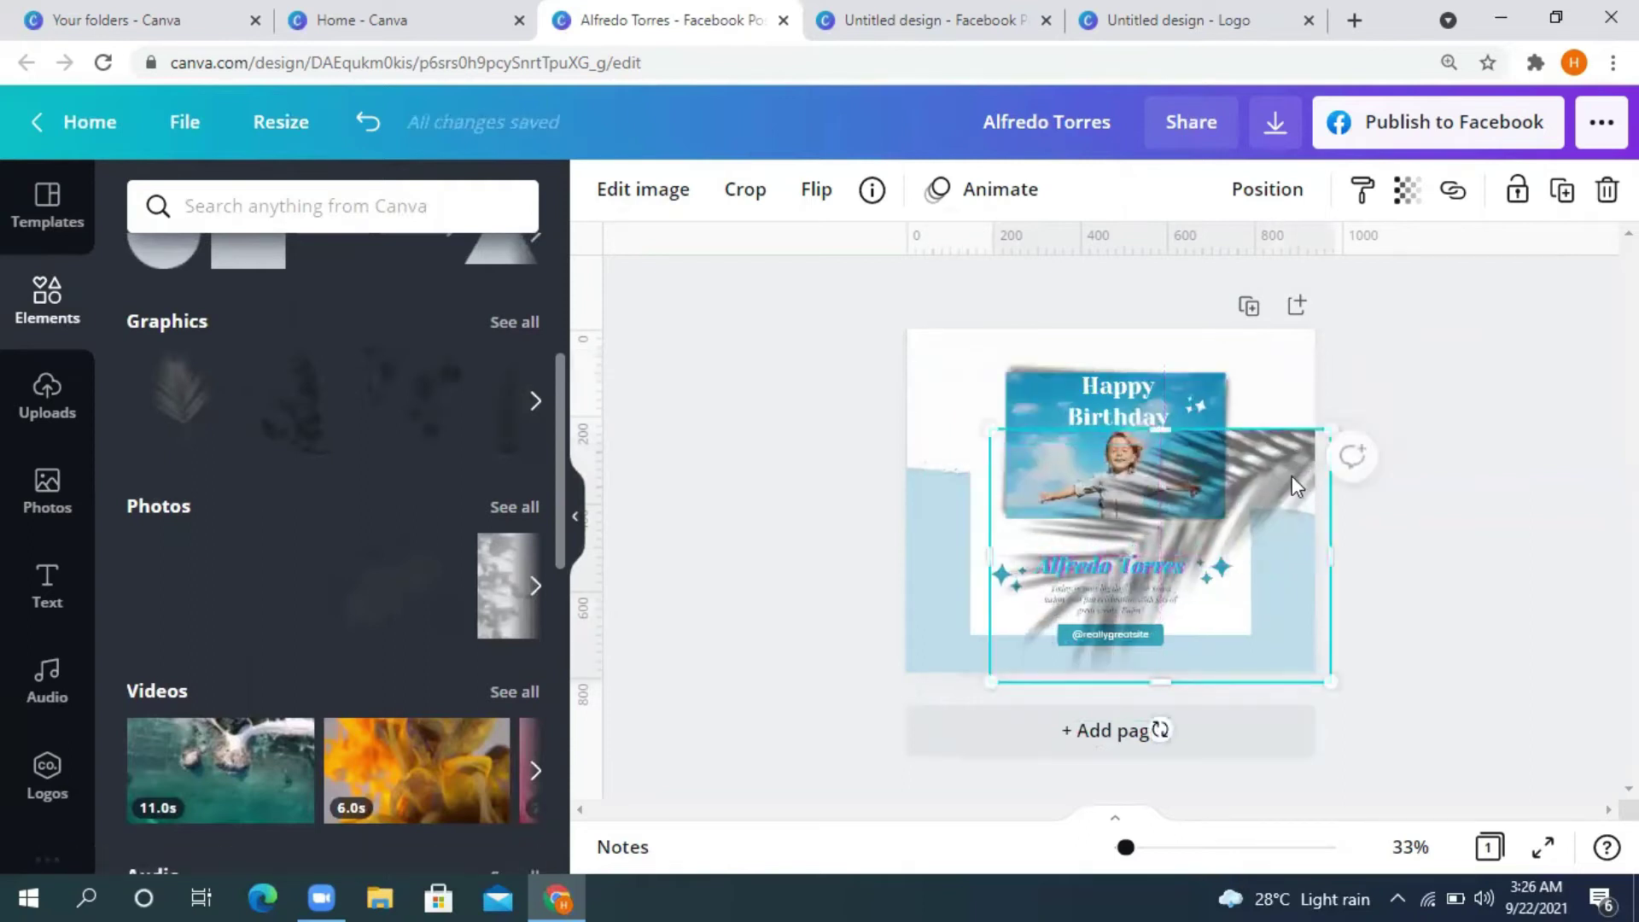
# Step: Send the palm-leaf shadow backwards behind the photo and white card, and move it down towards the design's lower right corner
pyautogui.rightClick(1294, 489)
pyautogui.click(1401, 407)
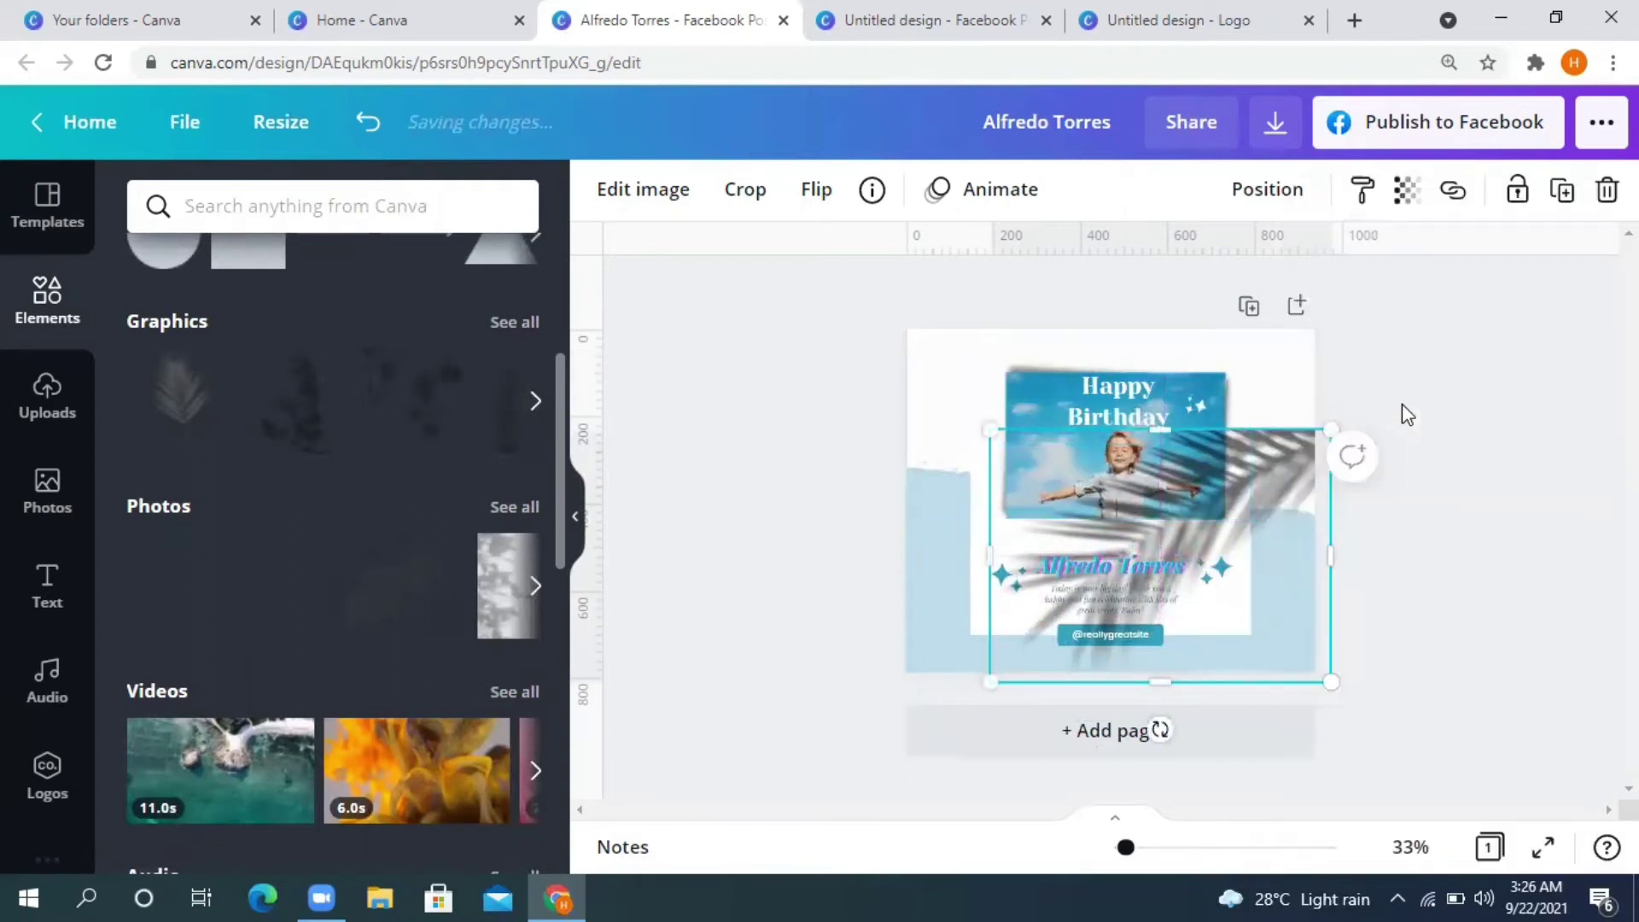
pyautogui.rightClick(1271, 488)
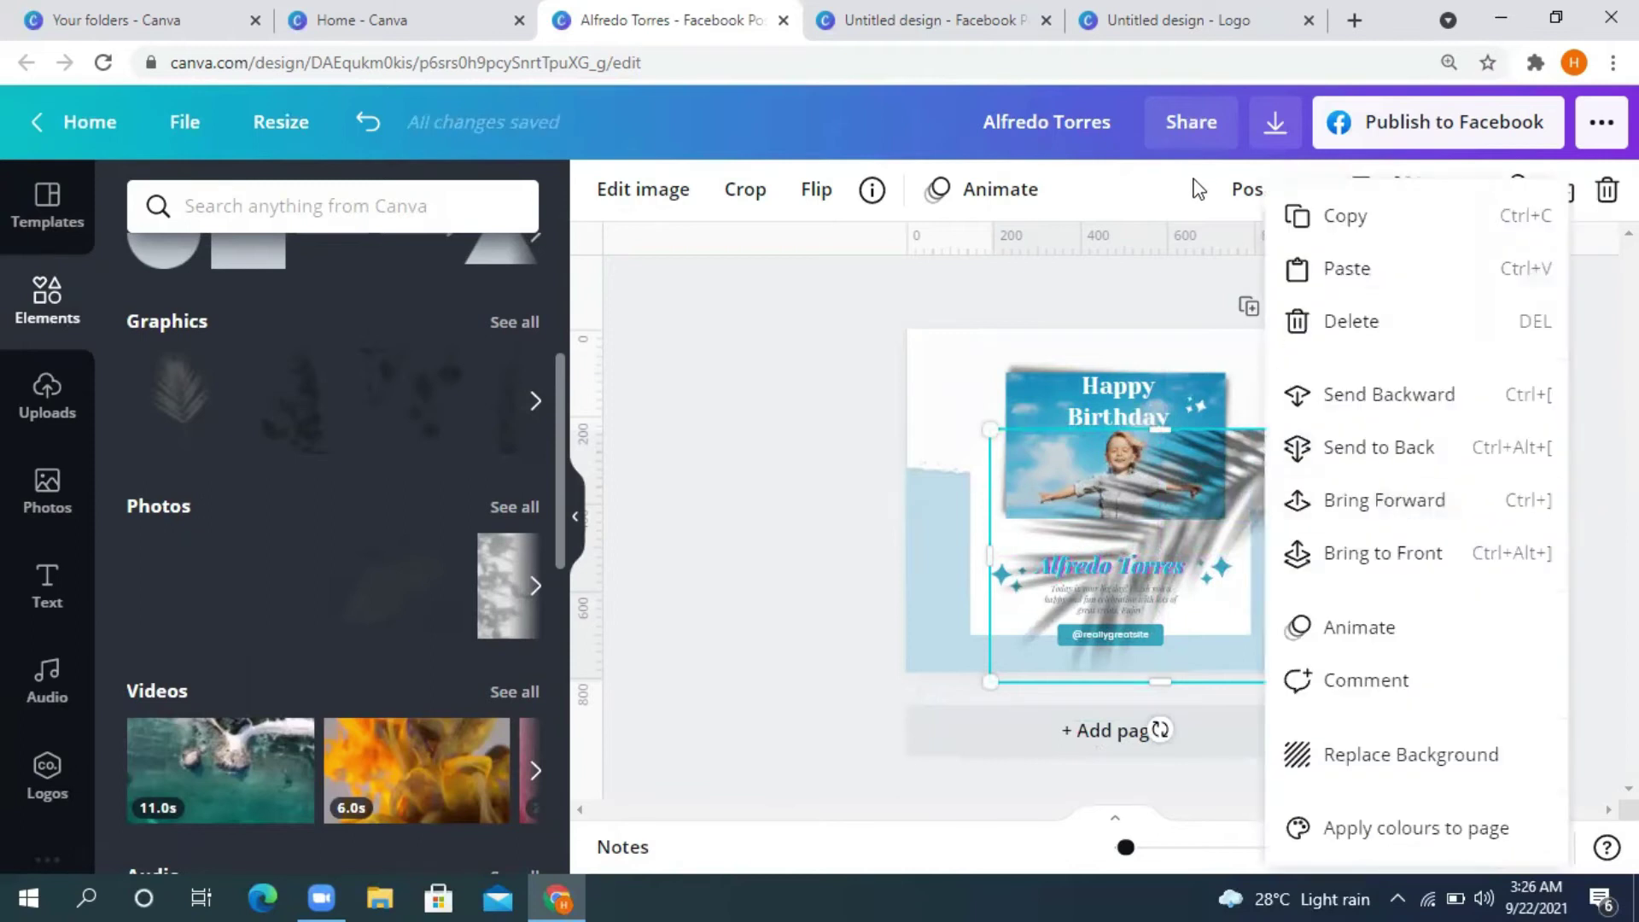
pyautogui.click(1236, 195)
pyautogui.click(1162, 282)
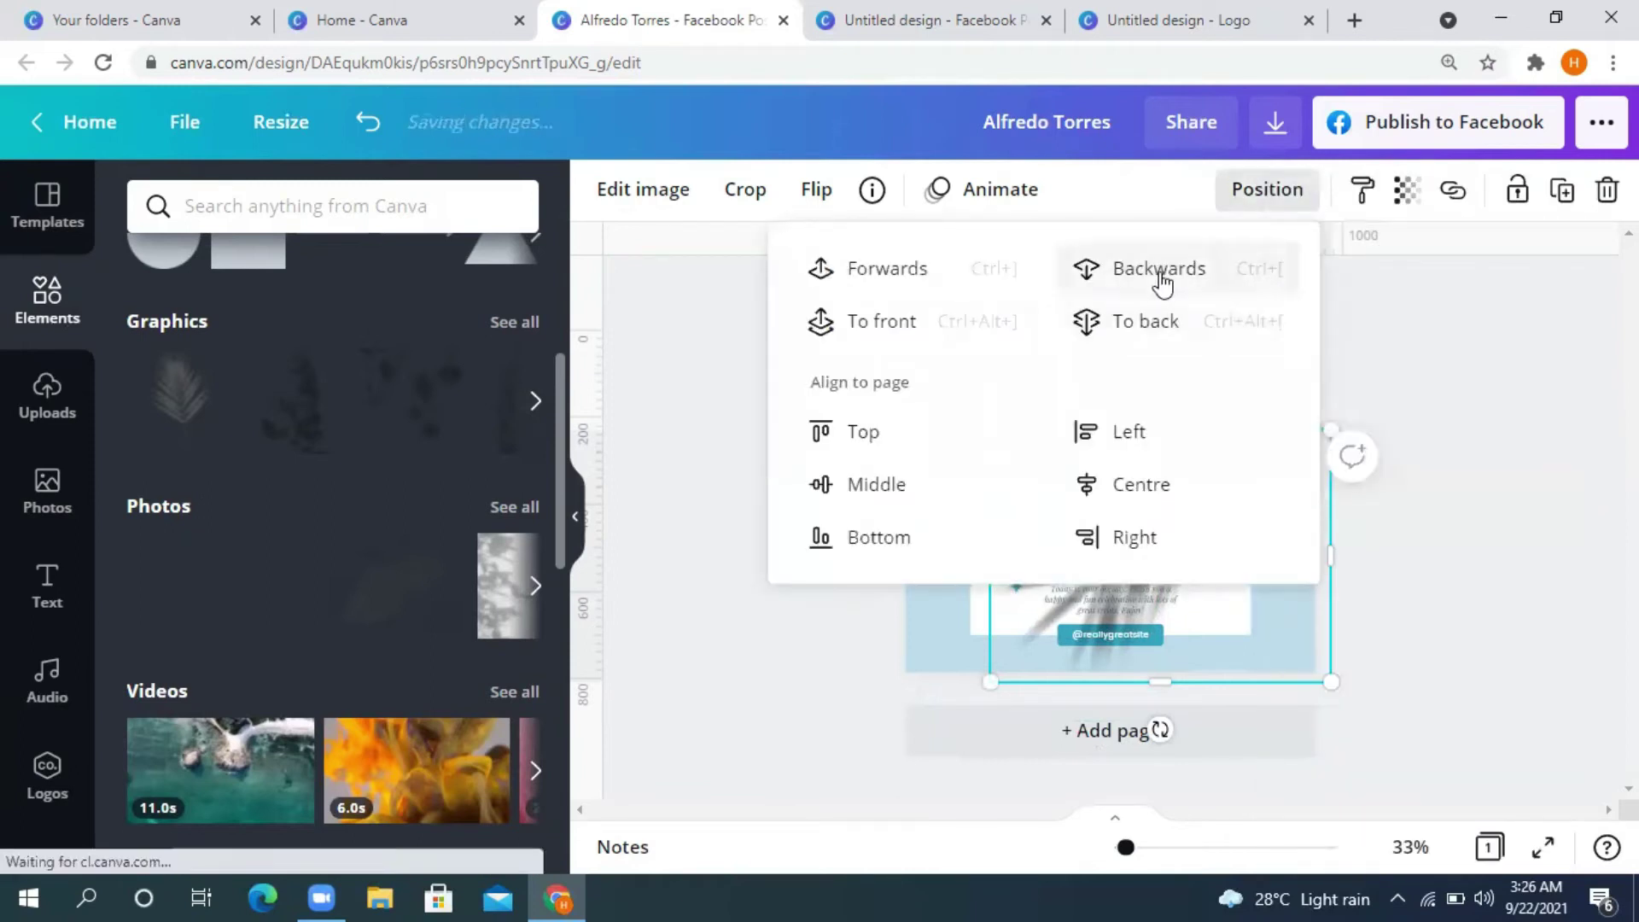
pyautogui.click(1167, 284)
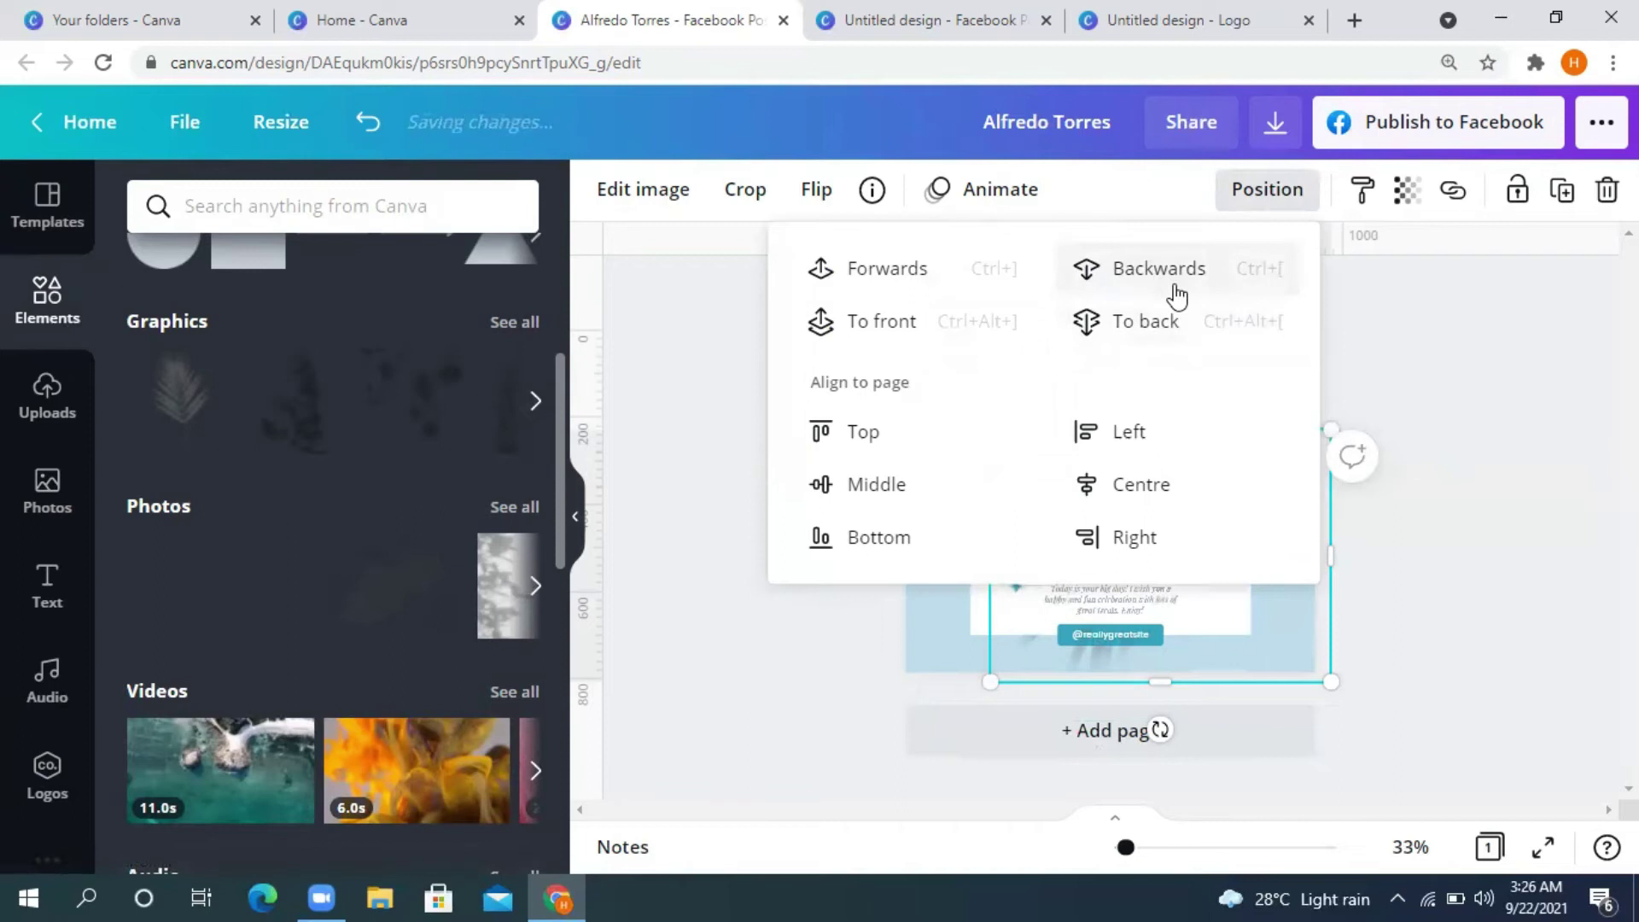
pyautogui.click(1468, 366)
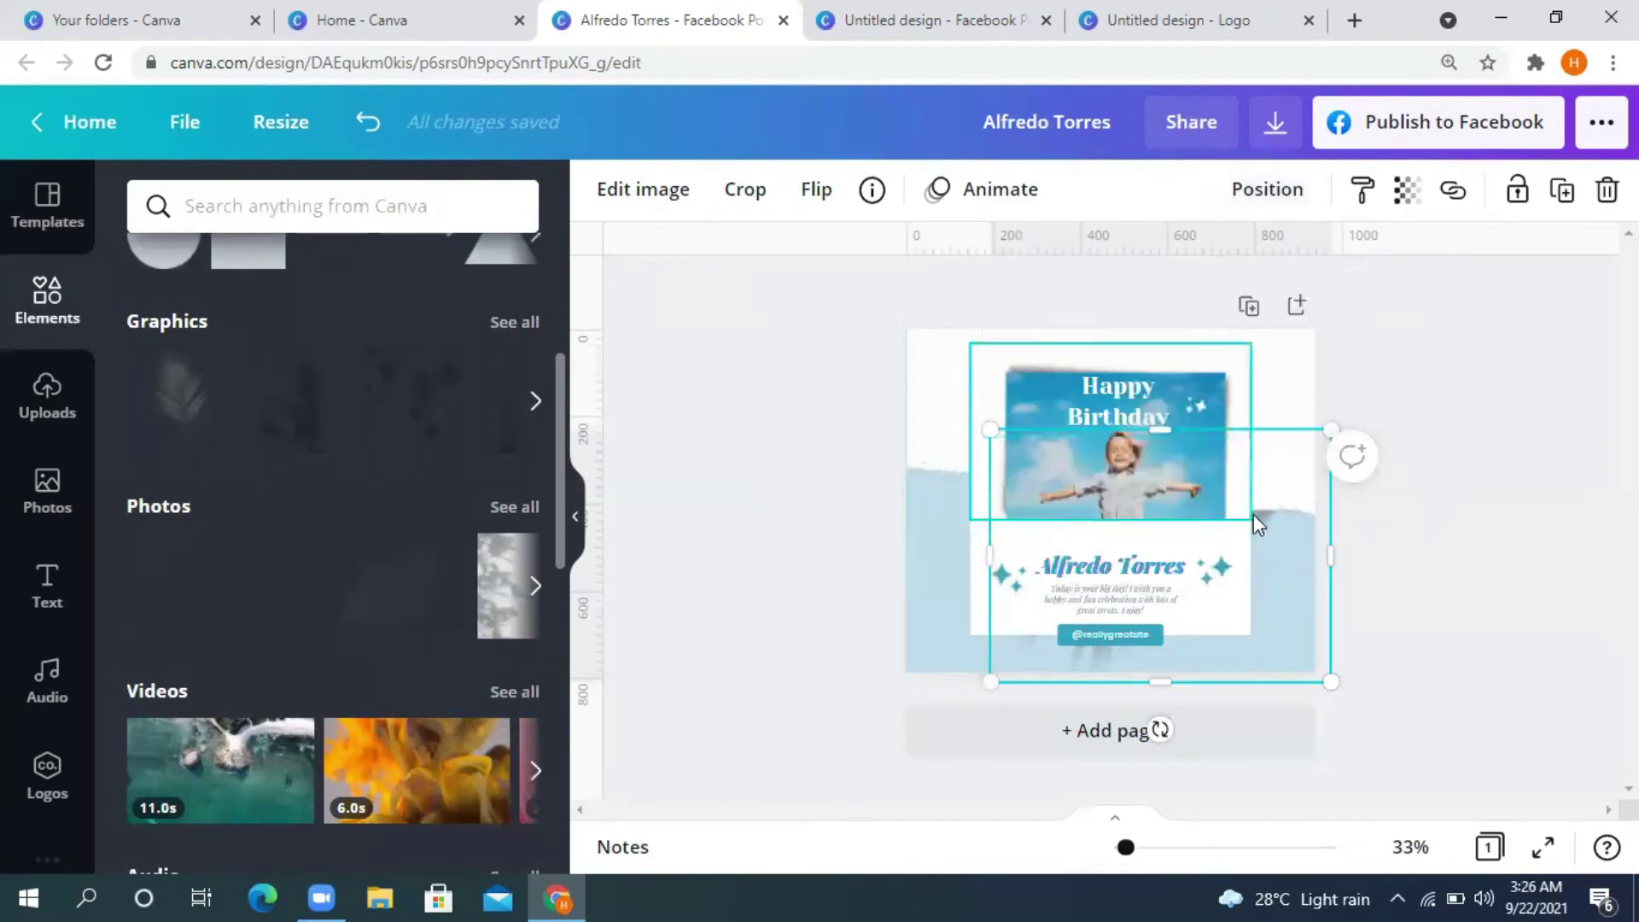
pyautogui.moveTo(1274, 565); pyautogui.dragTo(1293, 622)
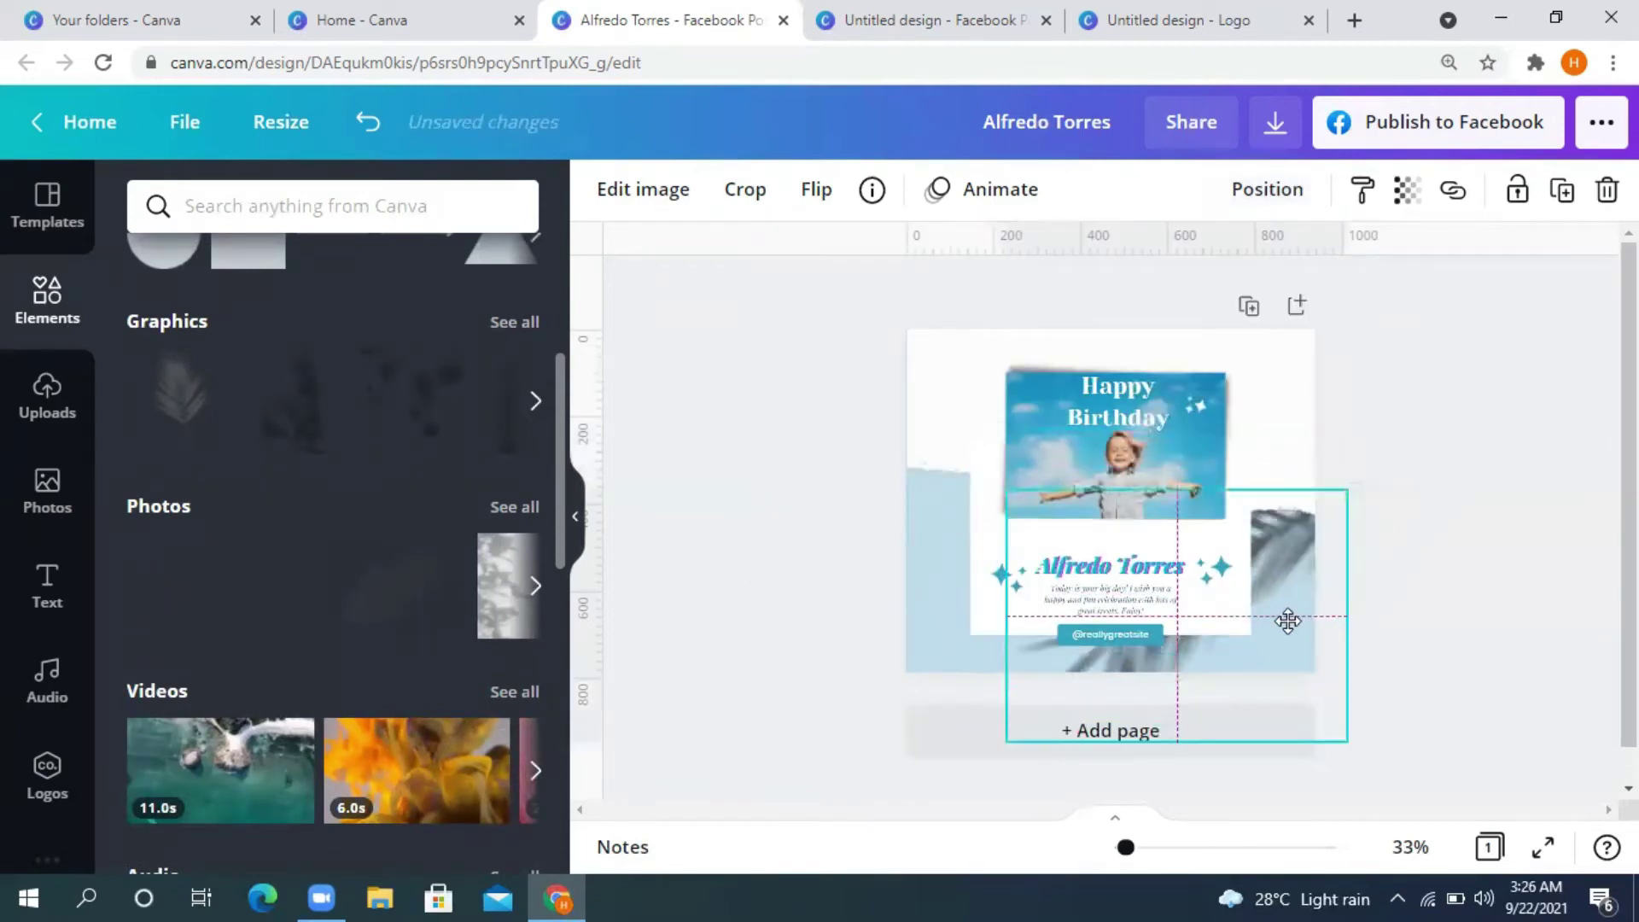
pyautogui.click(1483, 536)
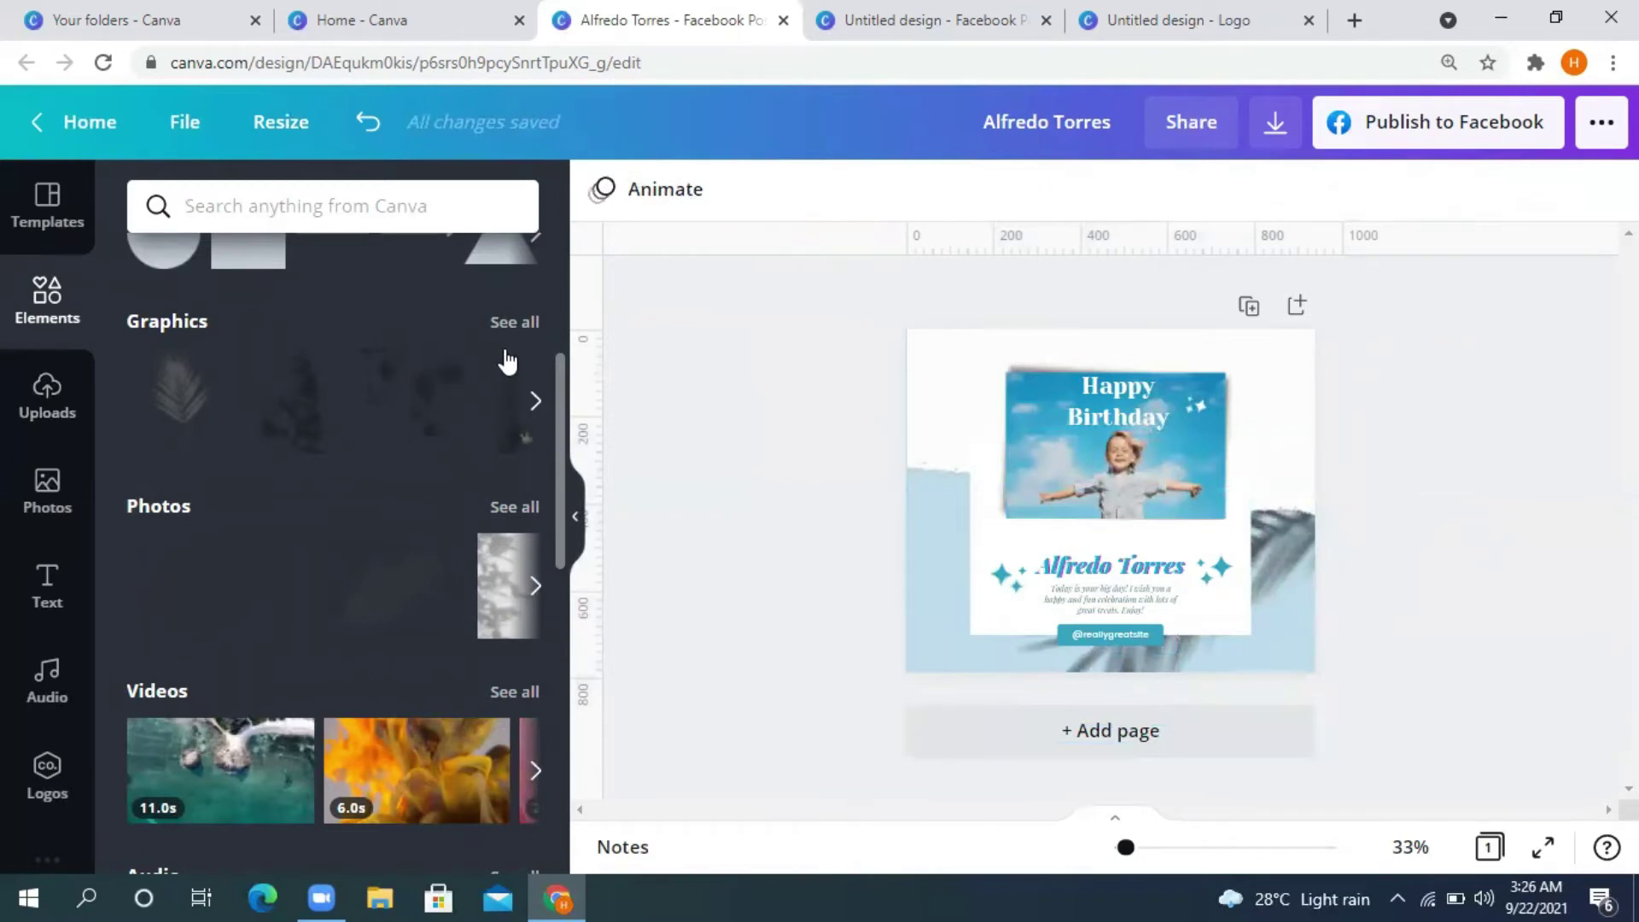
# Step: Add the leaf shadow from the Elements graphics, stretch it to the design's left edge, and send it backwards behind the card
pyautogui.click(289, 415)
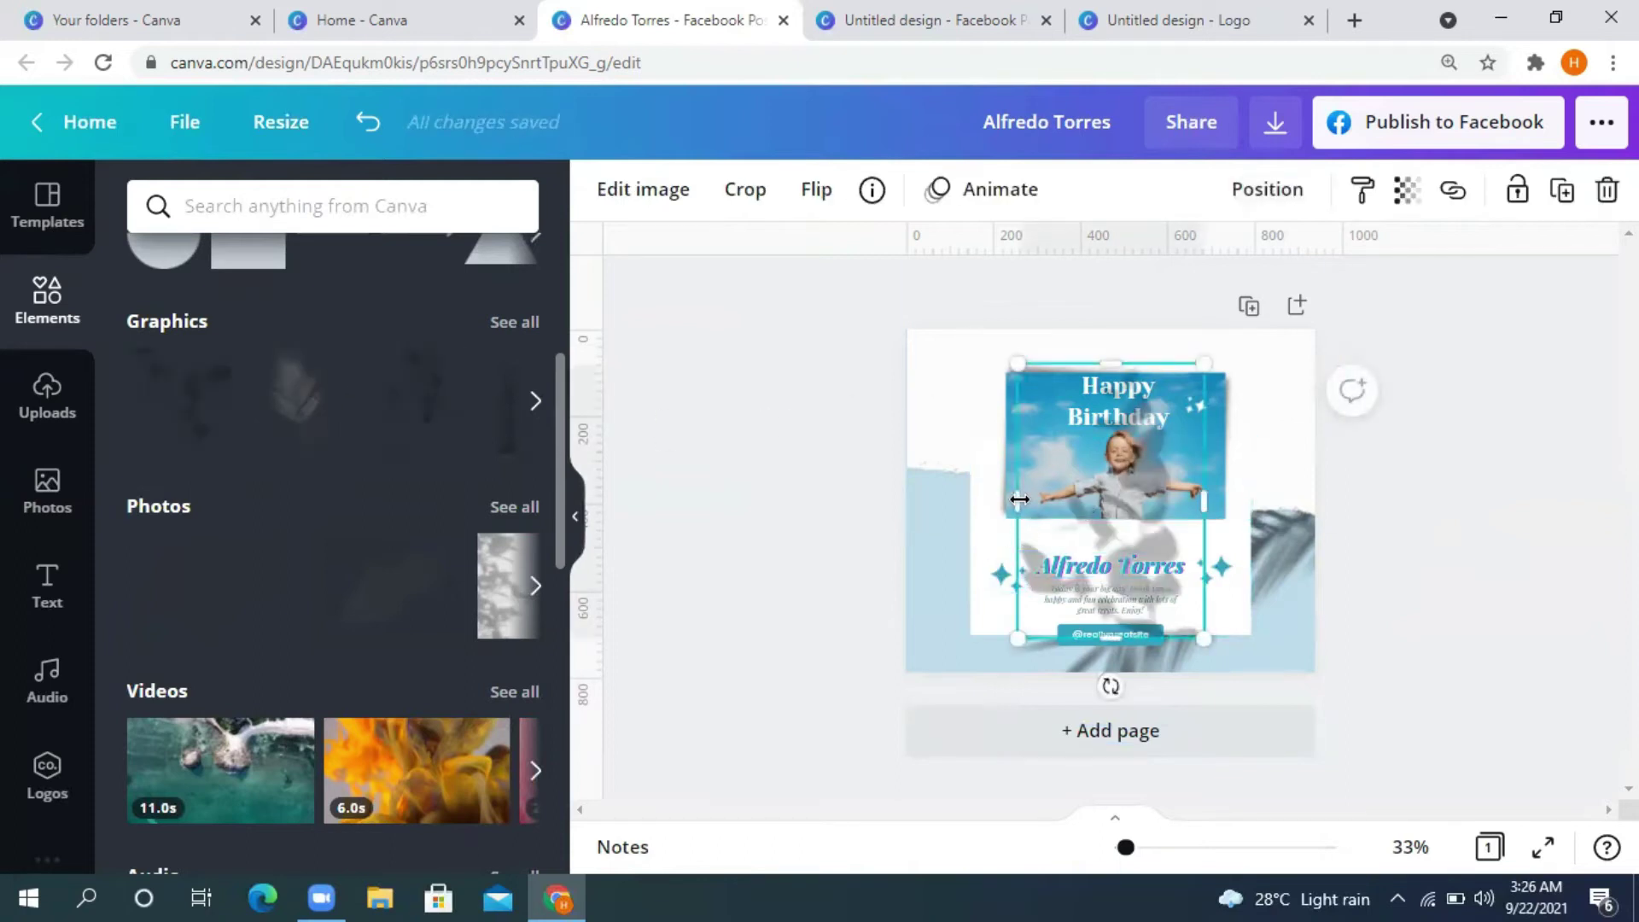
pyautogui.moveTo(926, 557)
pyautogui.mouseDown()
pyautogui.moveTo(894, 578)
pyautogui.moveTo(908, 579)
pyautogui.mouseUp()
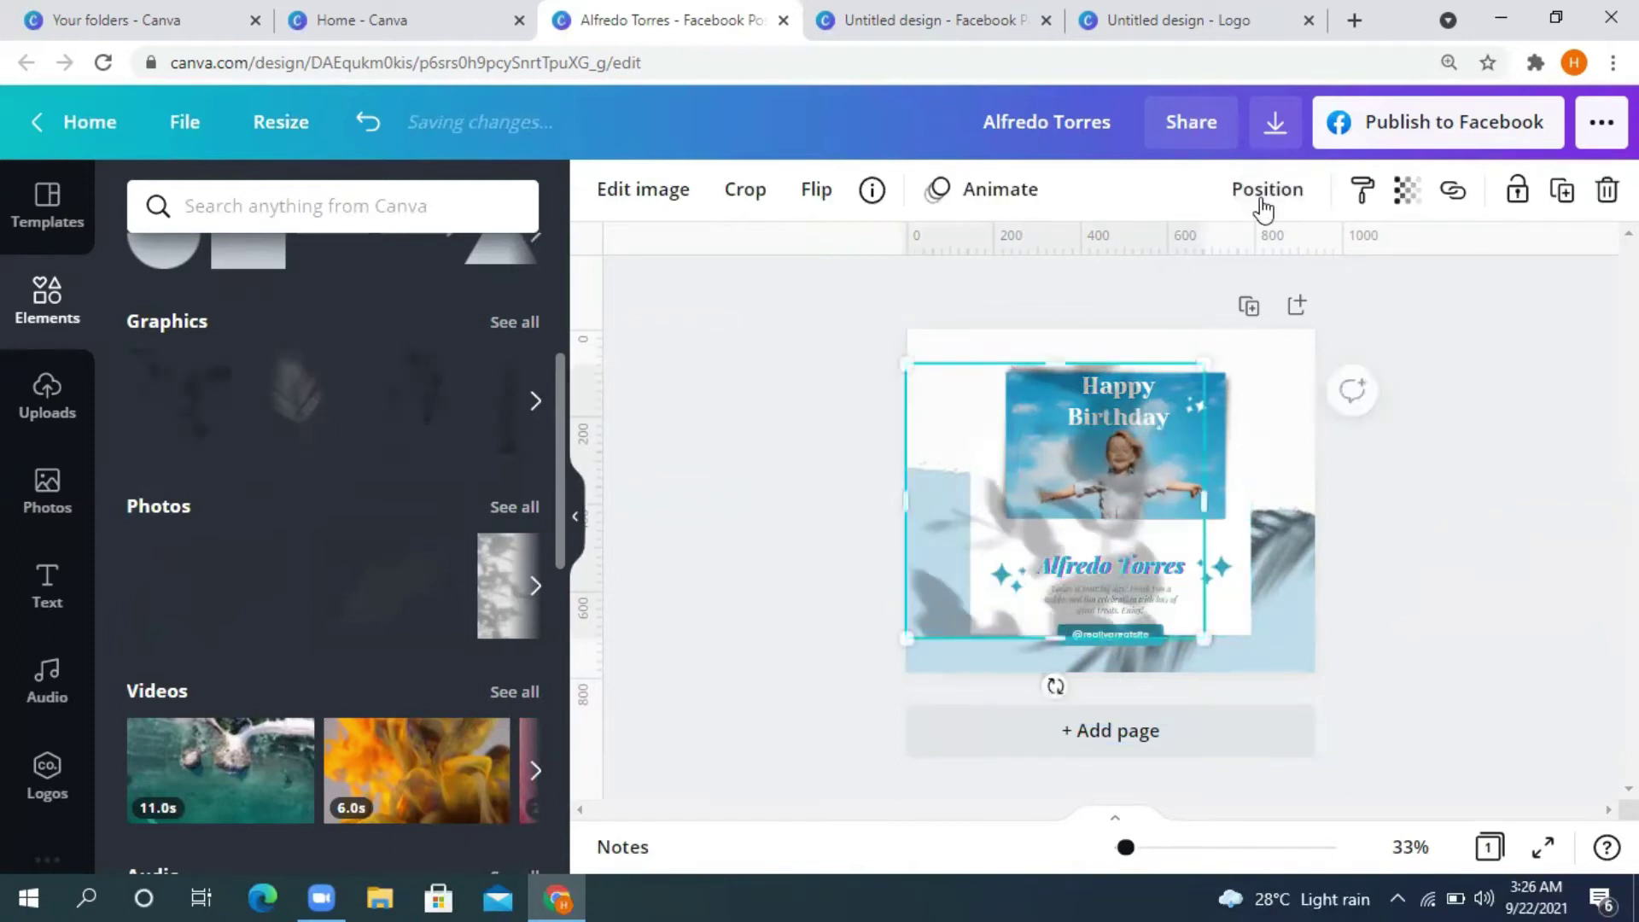
pyautogui.click(1267, 190)
pyautogui.click(1144, 282)
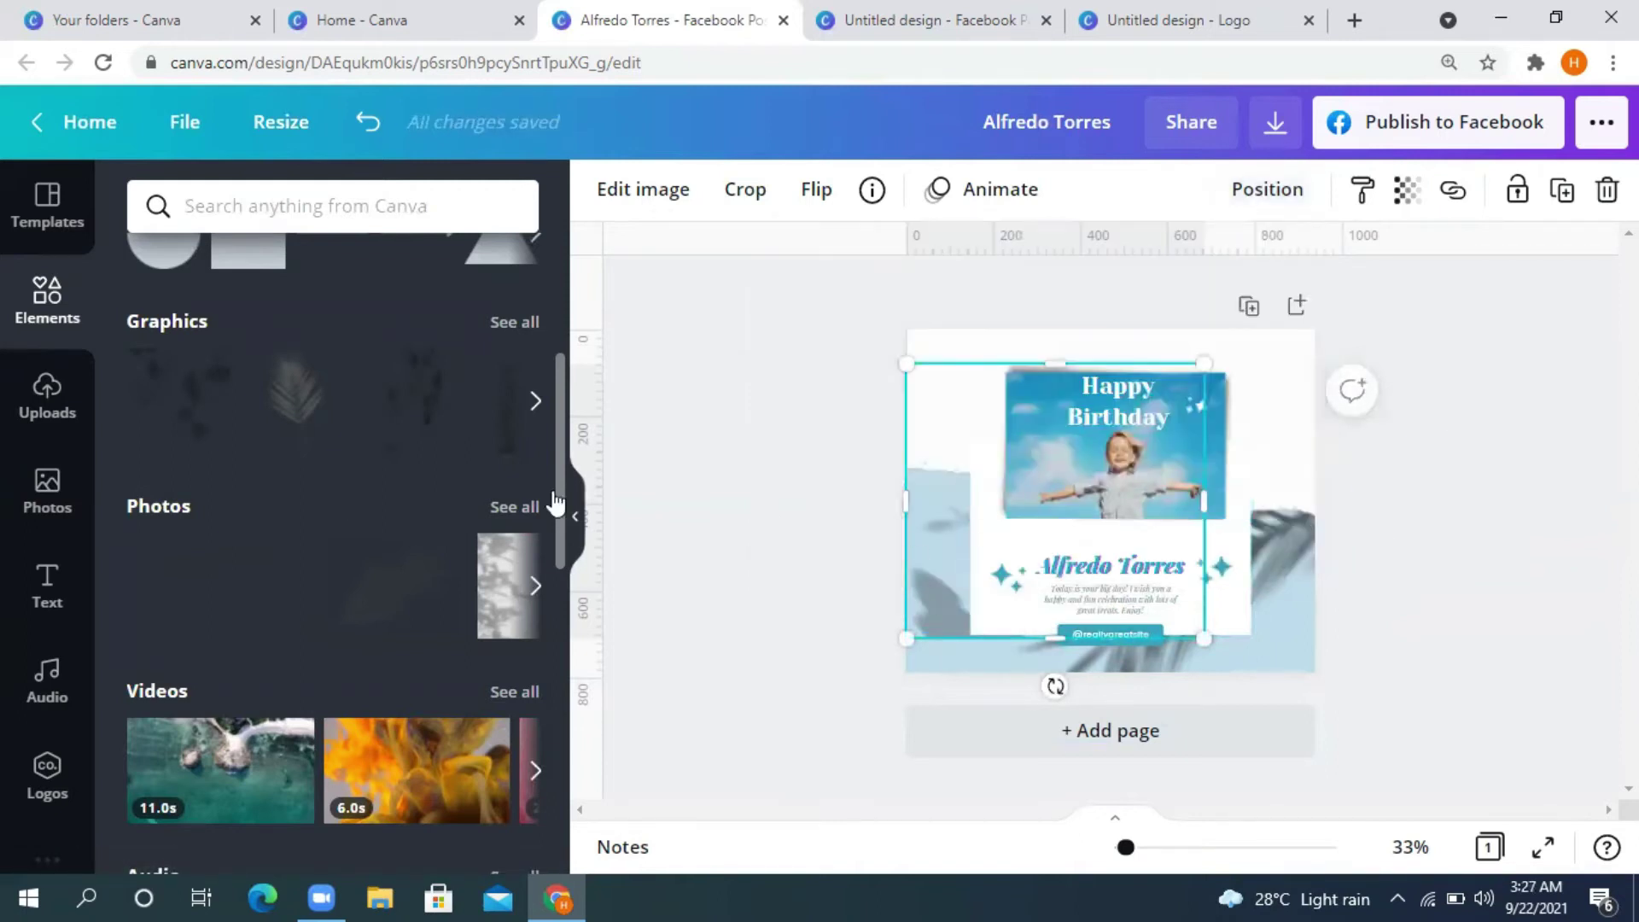
# Step: Browse the Elements library through videos and audio down to charts, frames and grids, and check the layered shadows in the design
pyautogui.scroll(5, 342, 495)
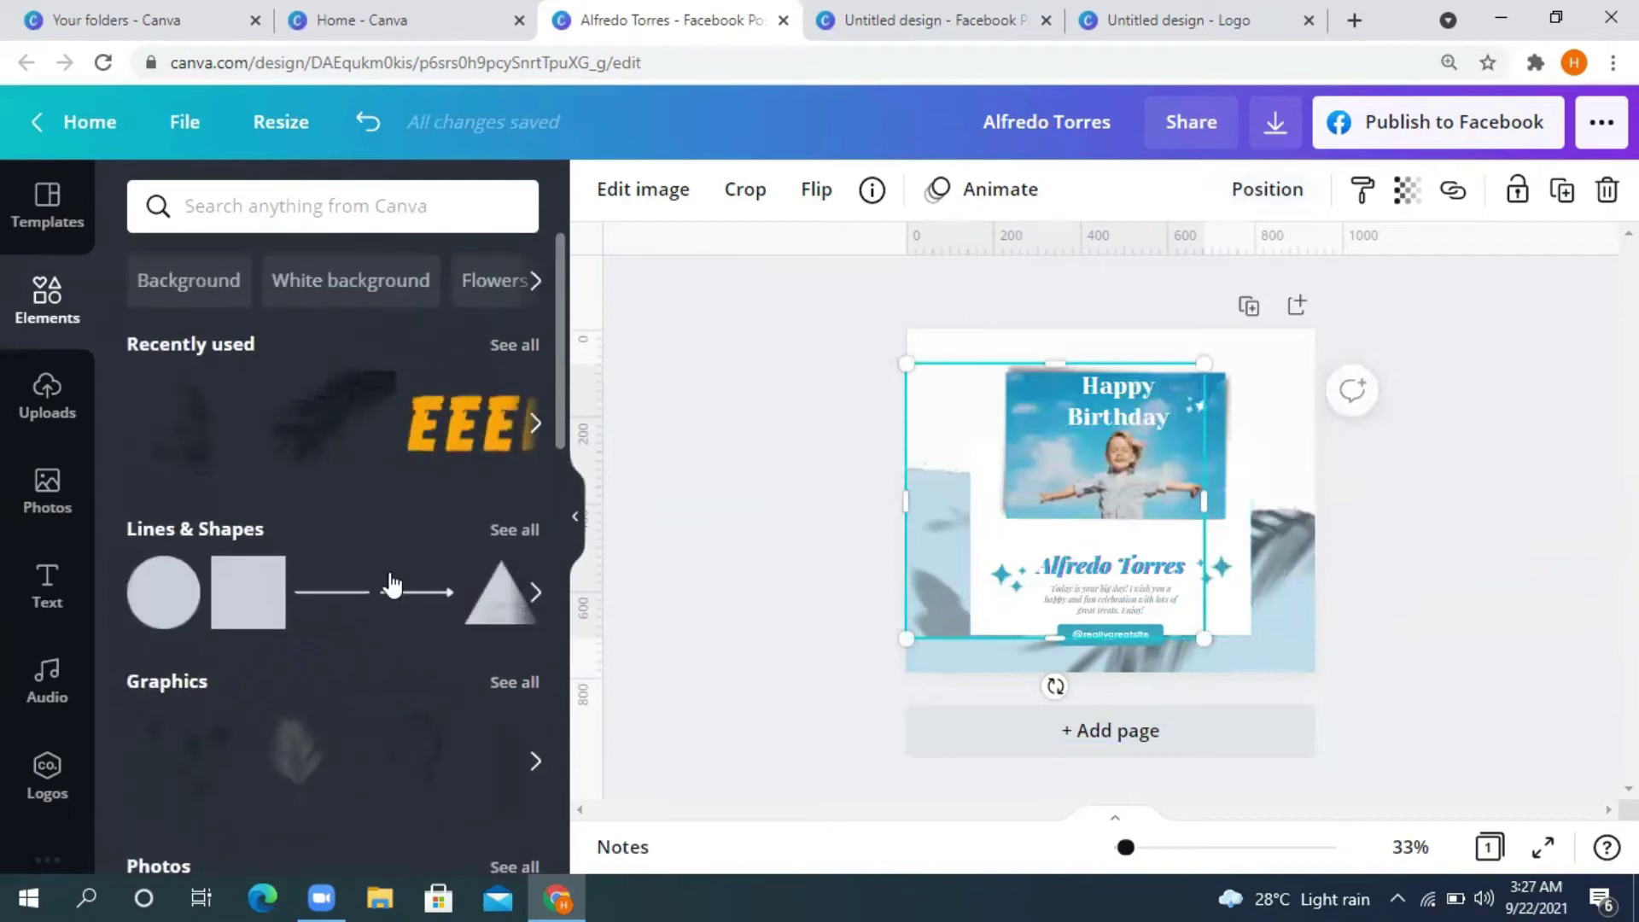
pyautogui.scroll(-1, 47, 436)
pyautogui.scroll(-5, 281, 547)
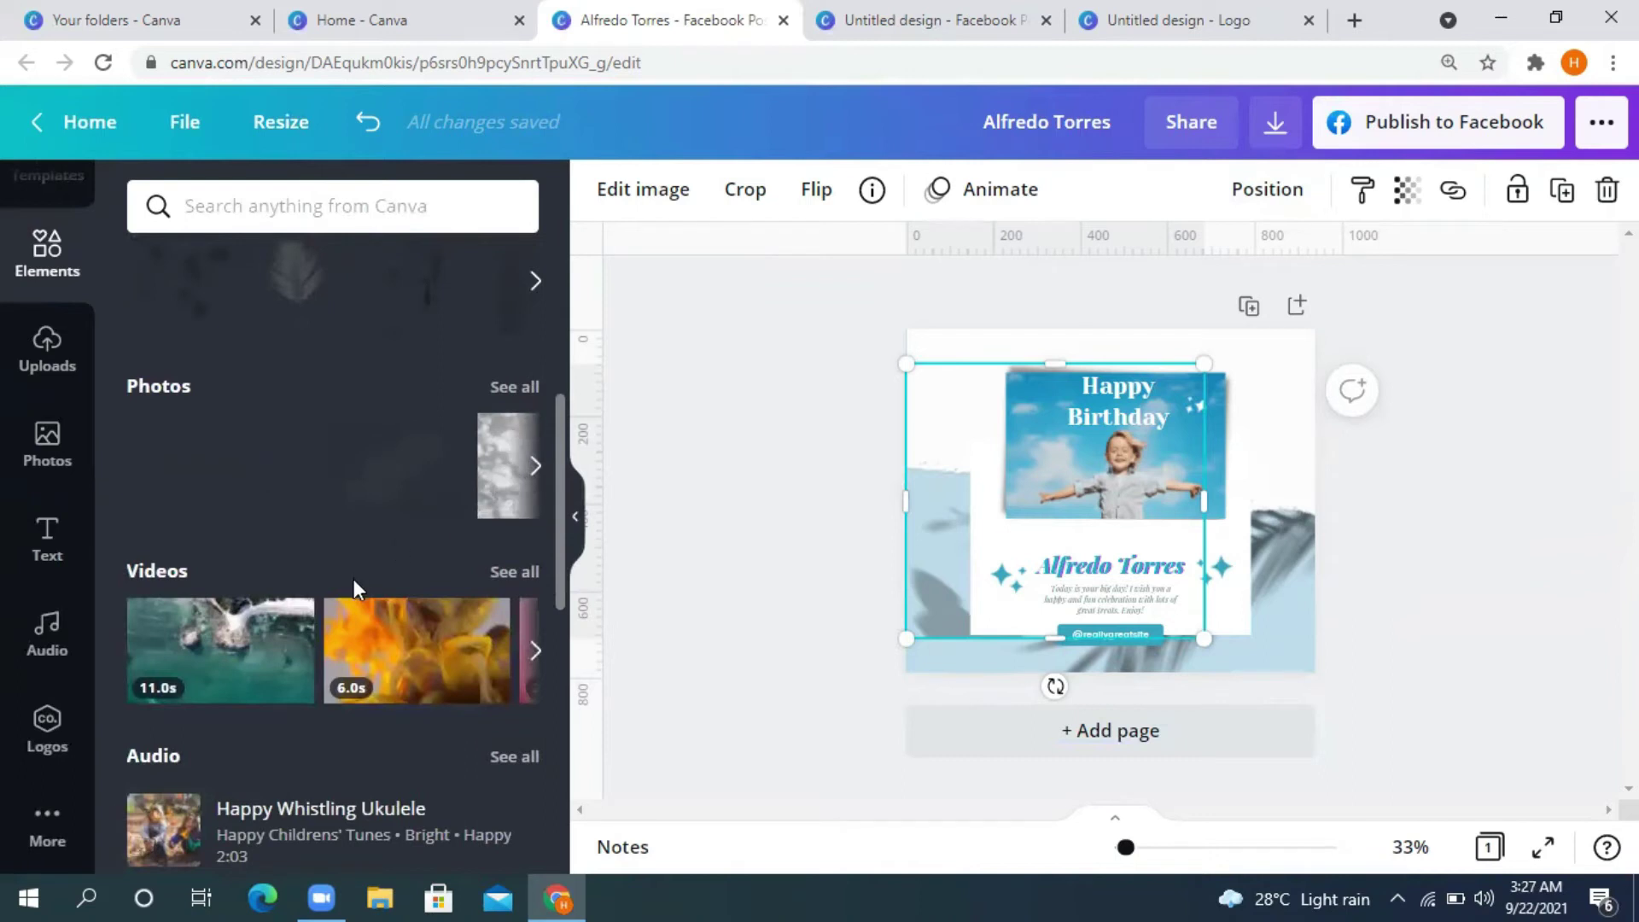
pyautogui.scroll(-3, 256, 529)
pyautogui.scroll(-5, 259, 496)
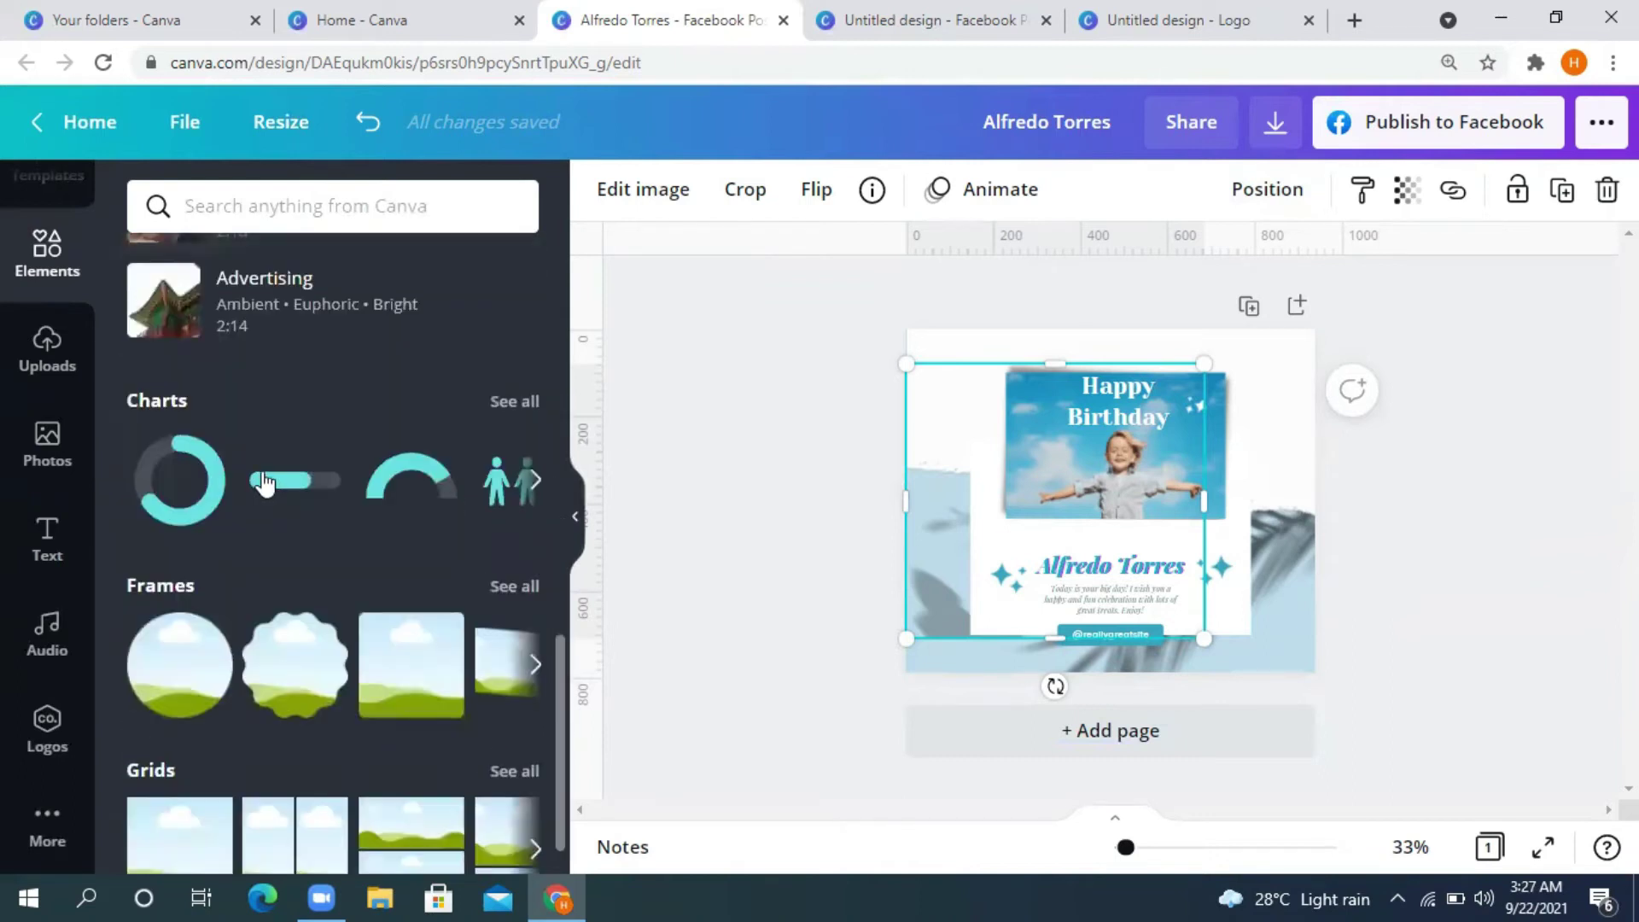
pyautogui.scroll(-1, 196, 598)
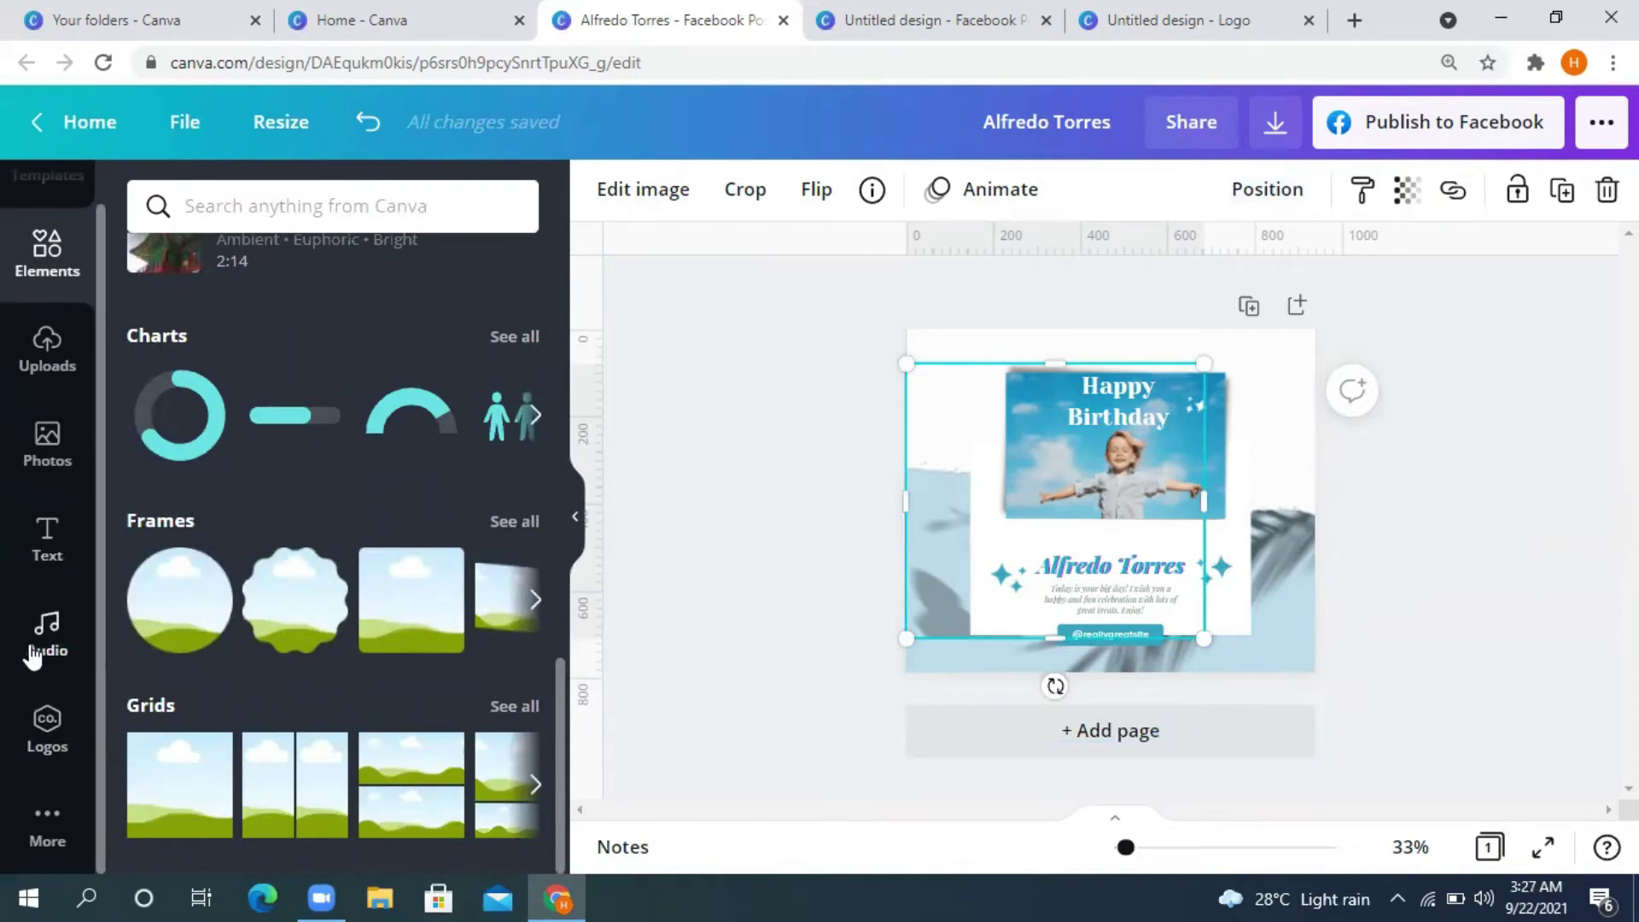
pyautogui.click(755, 322)
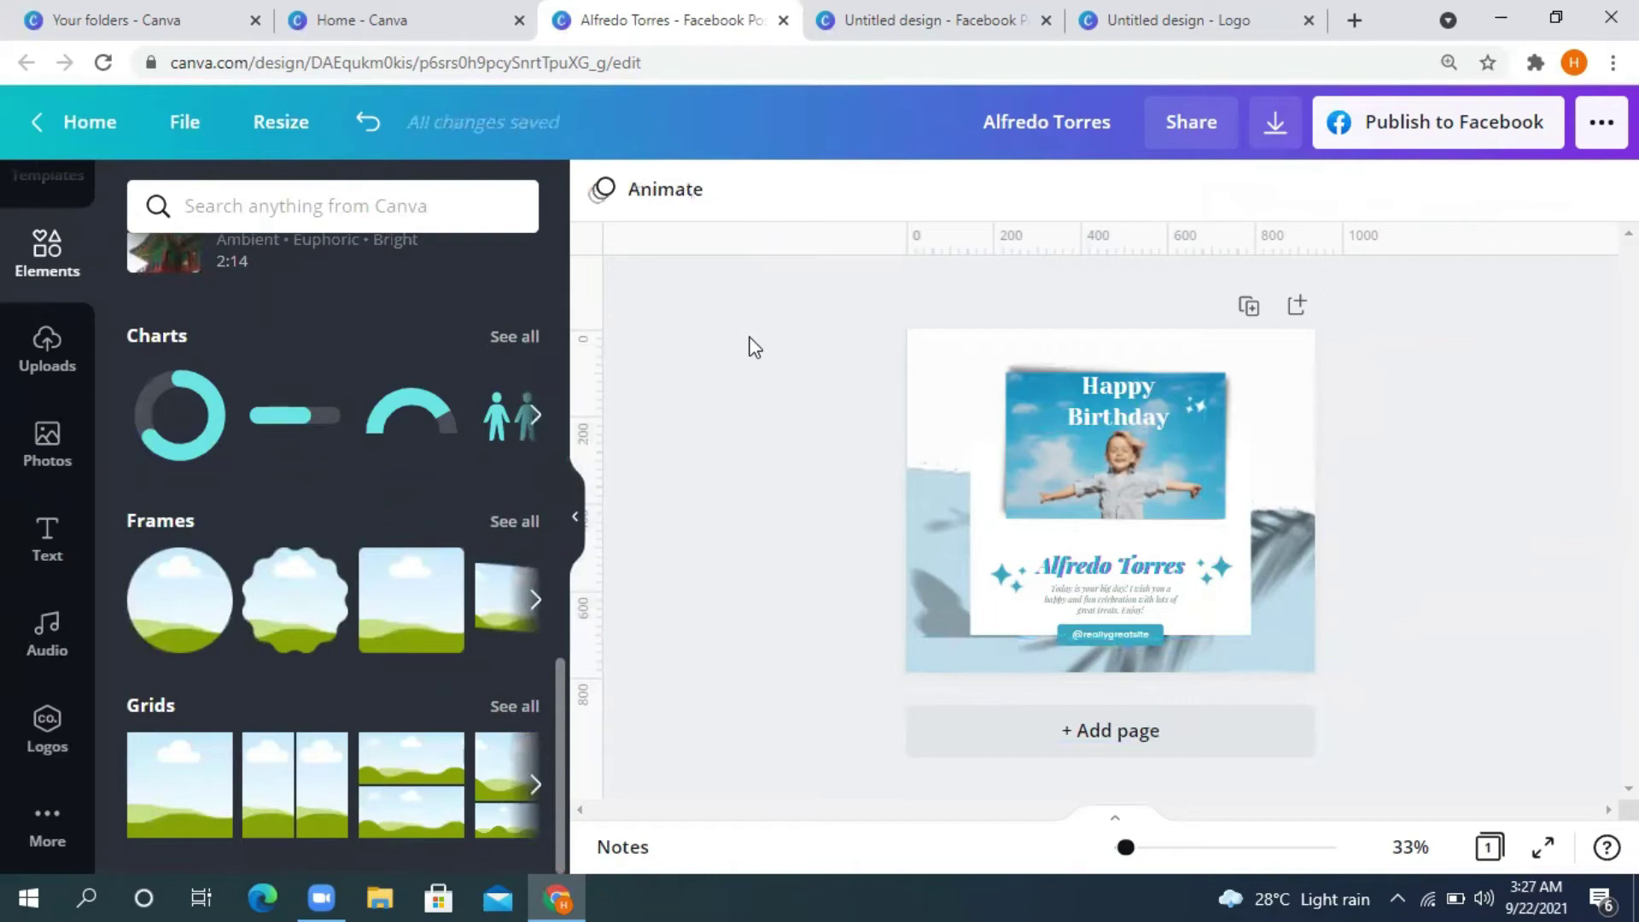
pyautogui.click(946, 435)
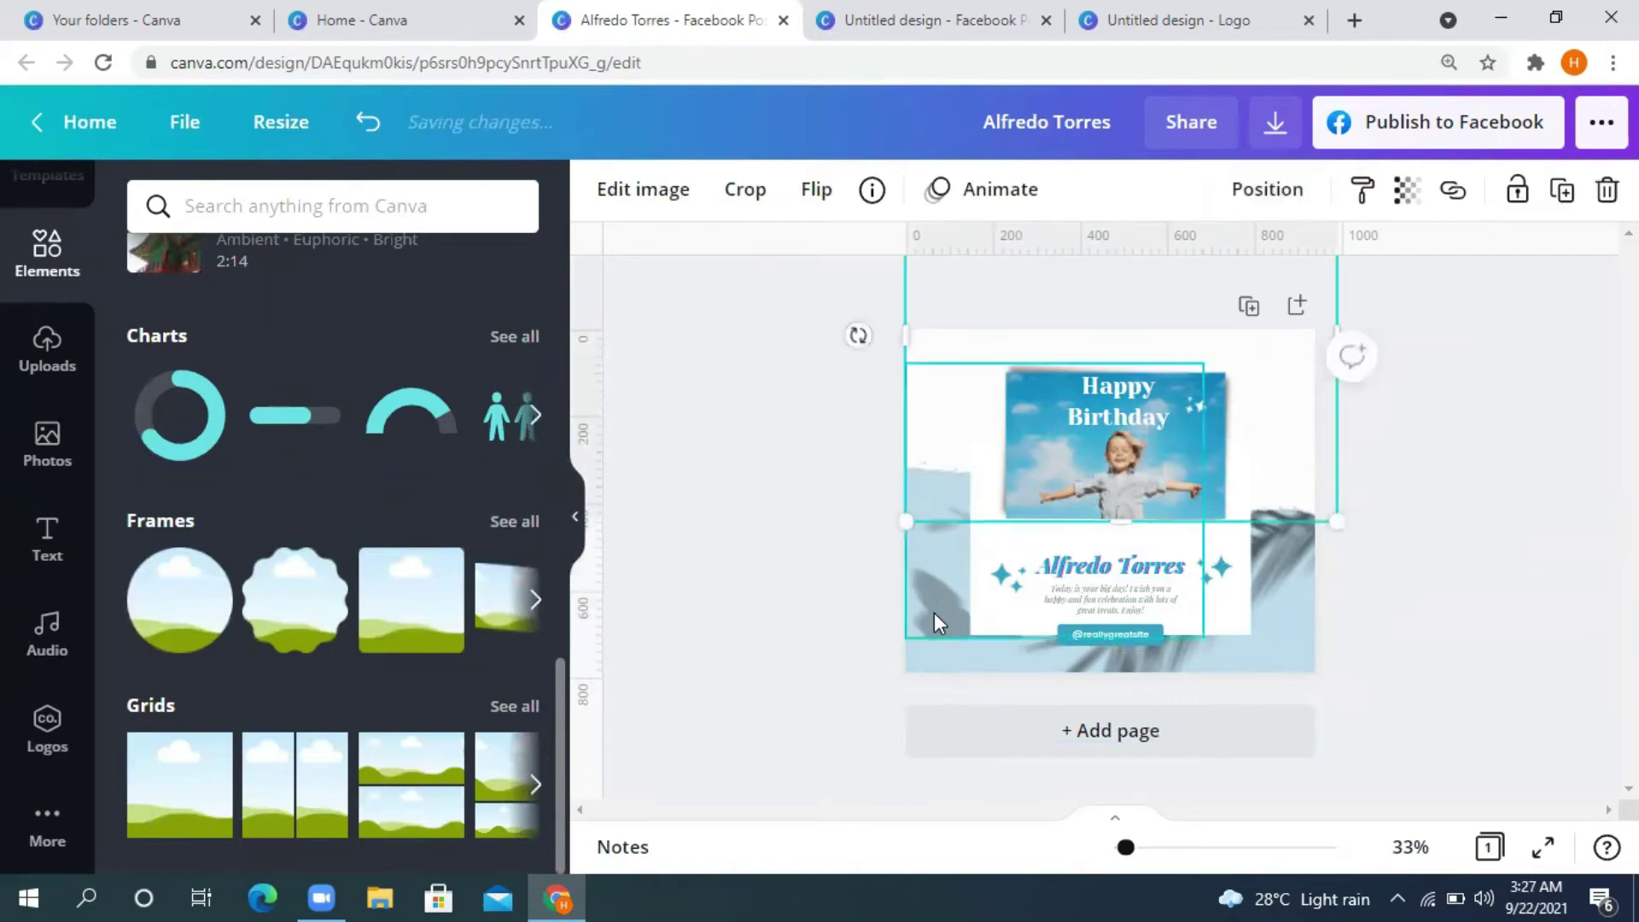
pyautogui.click(721, 602)
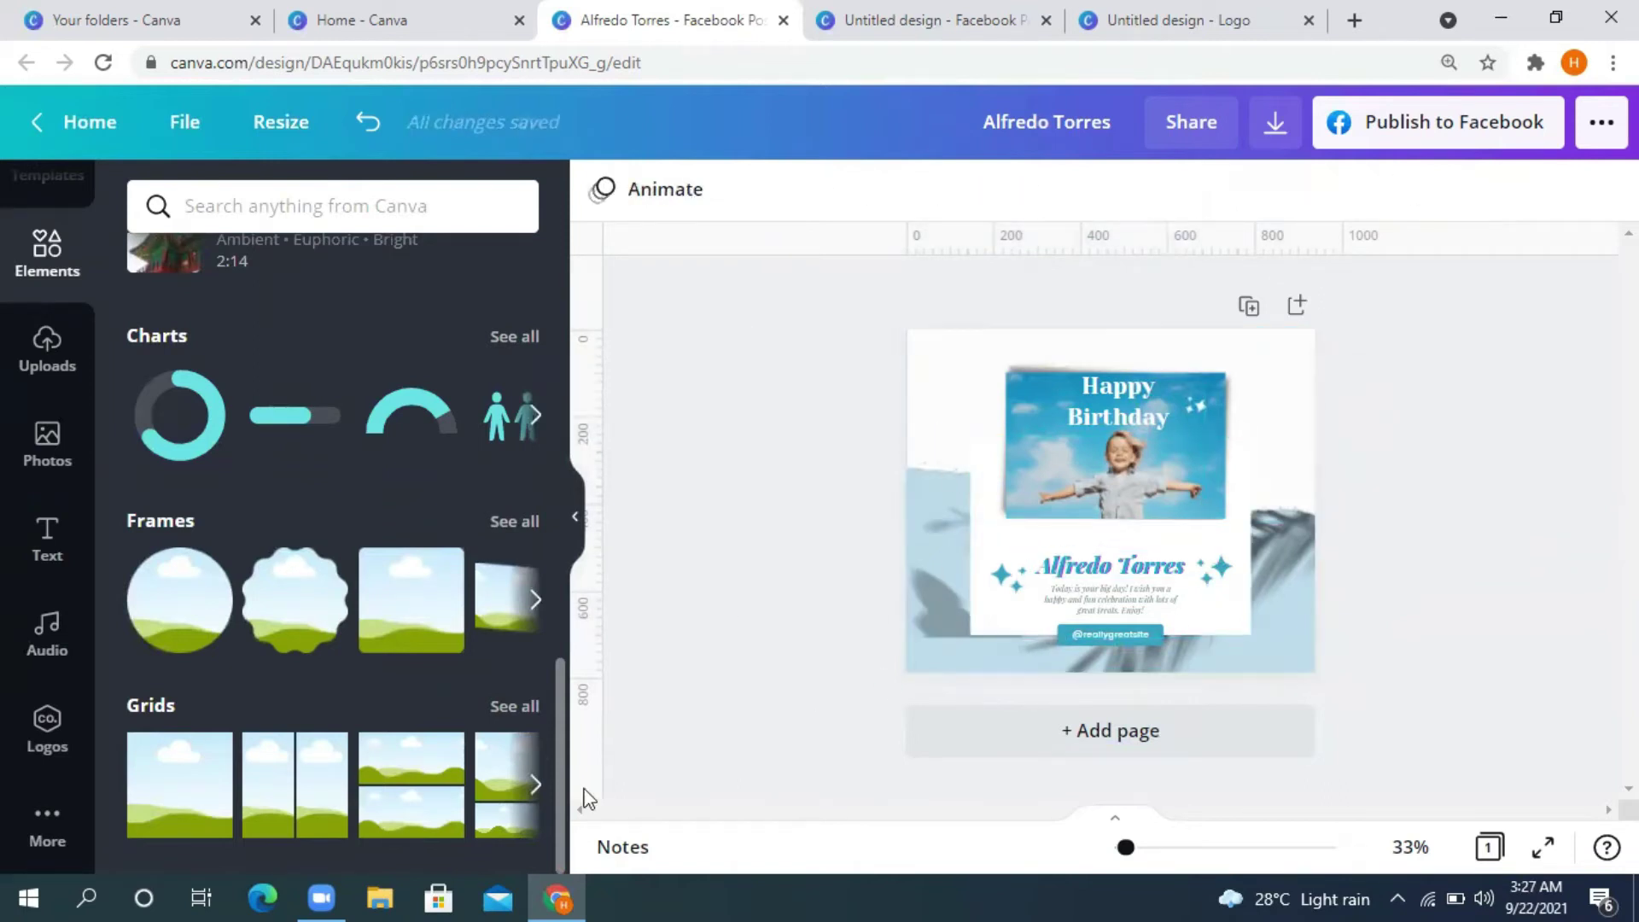
# Step: Play and pause the preview of the Club track in the audio library
pyautogui.click(47, 647)
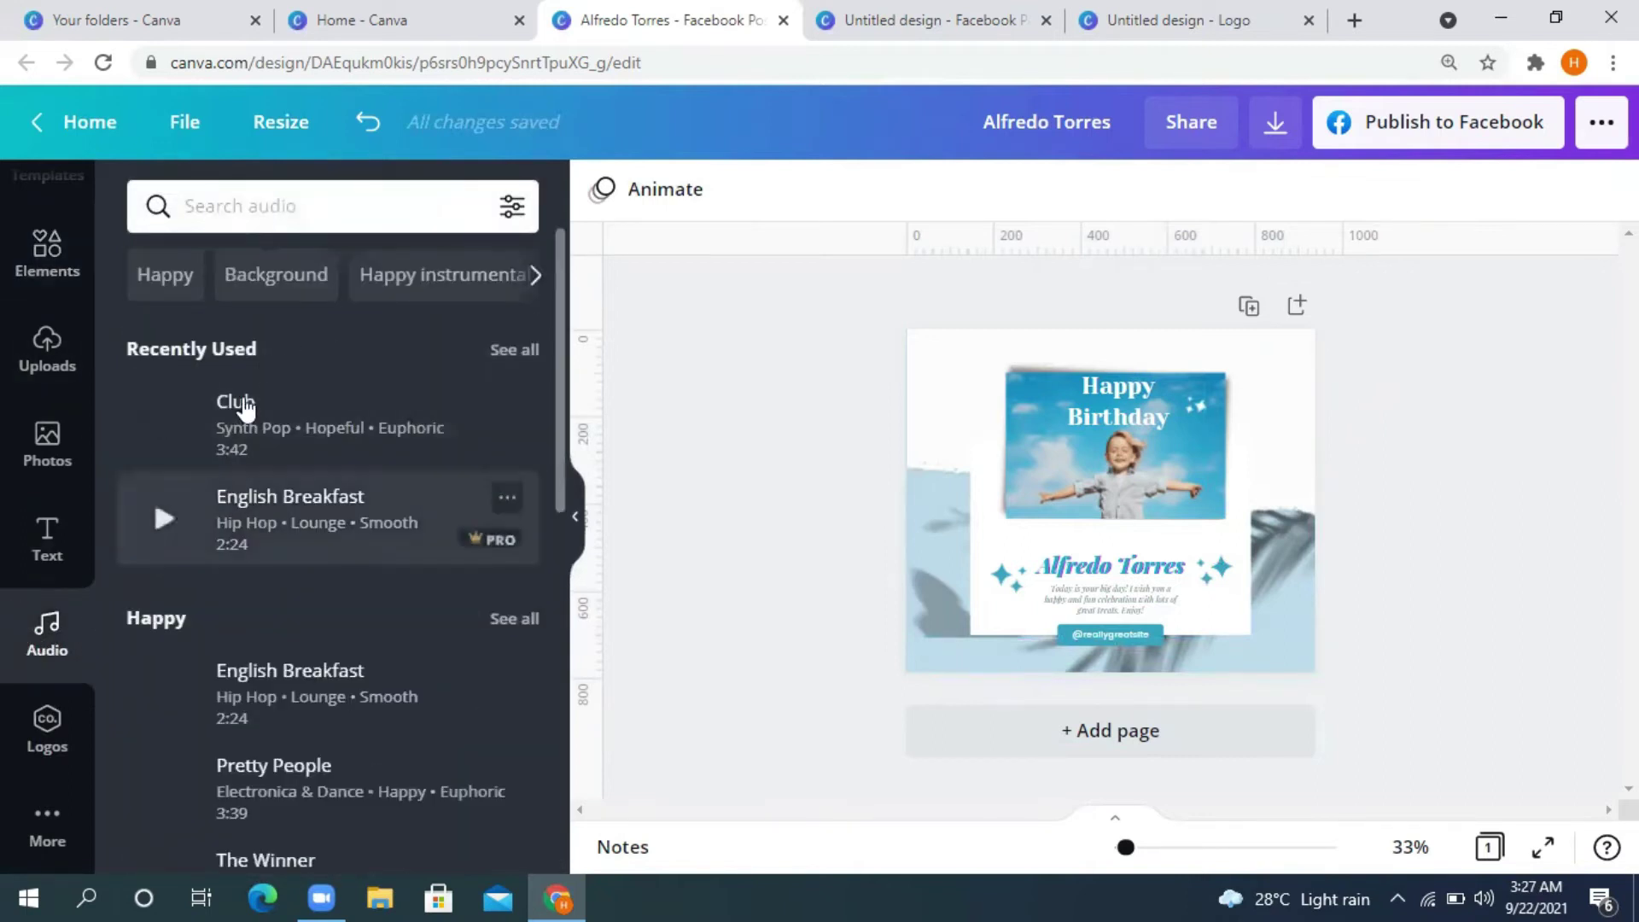
pyautogui.click(168, 437)
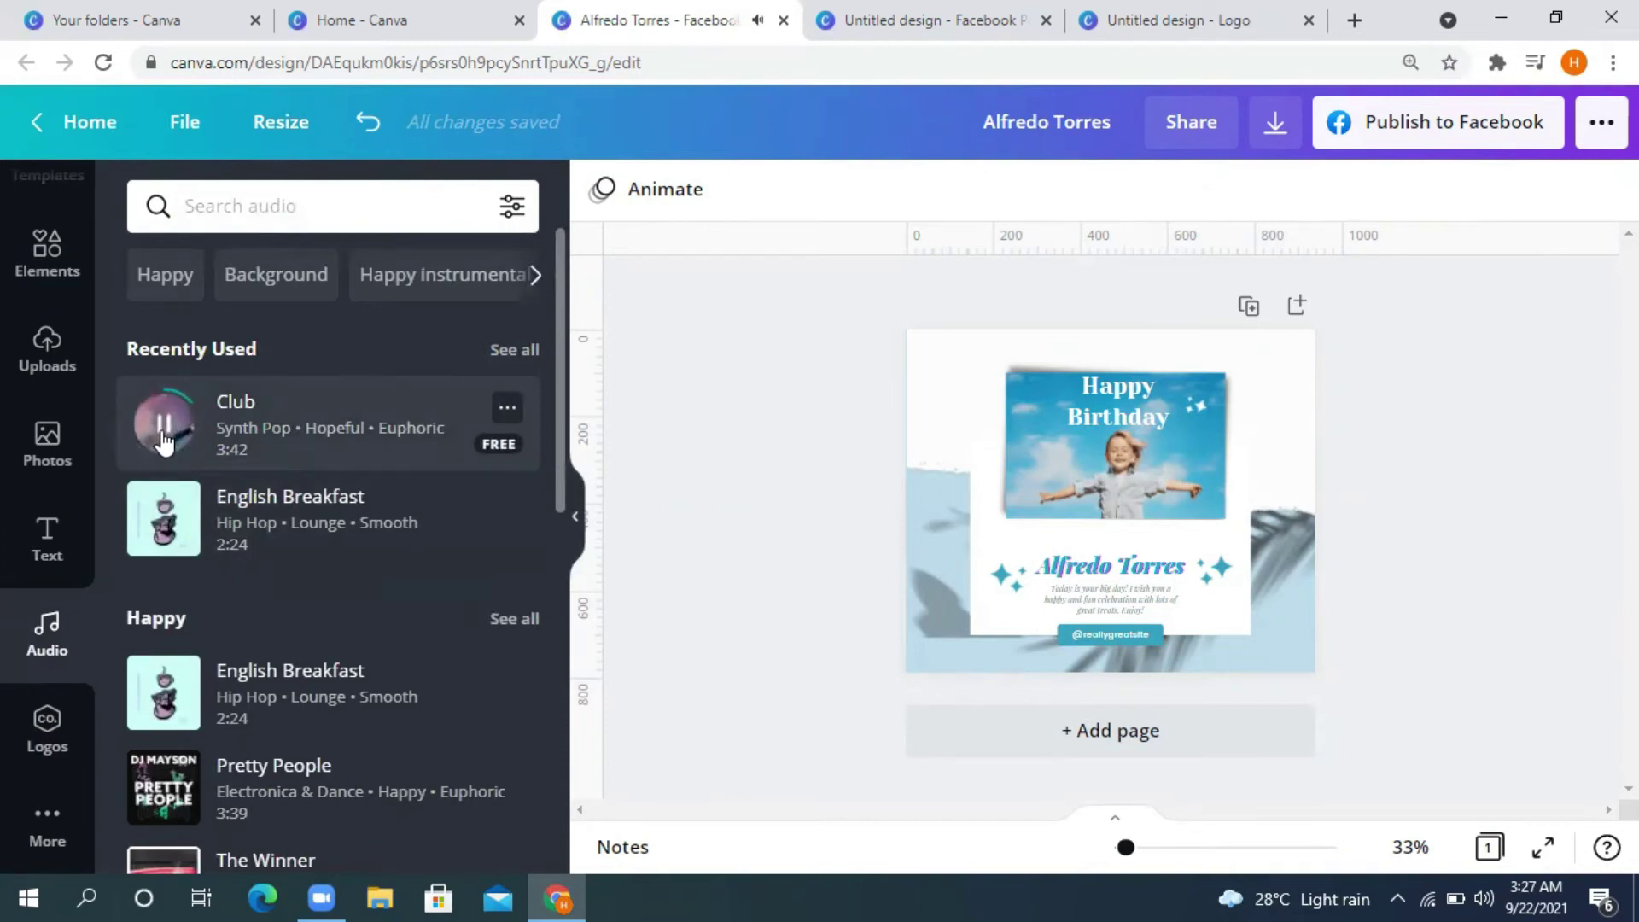
pyautogui.click(165, 440)
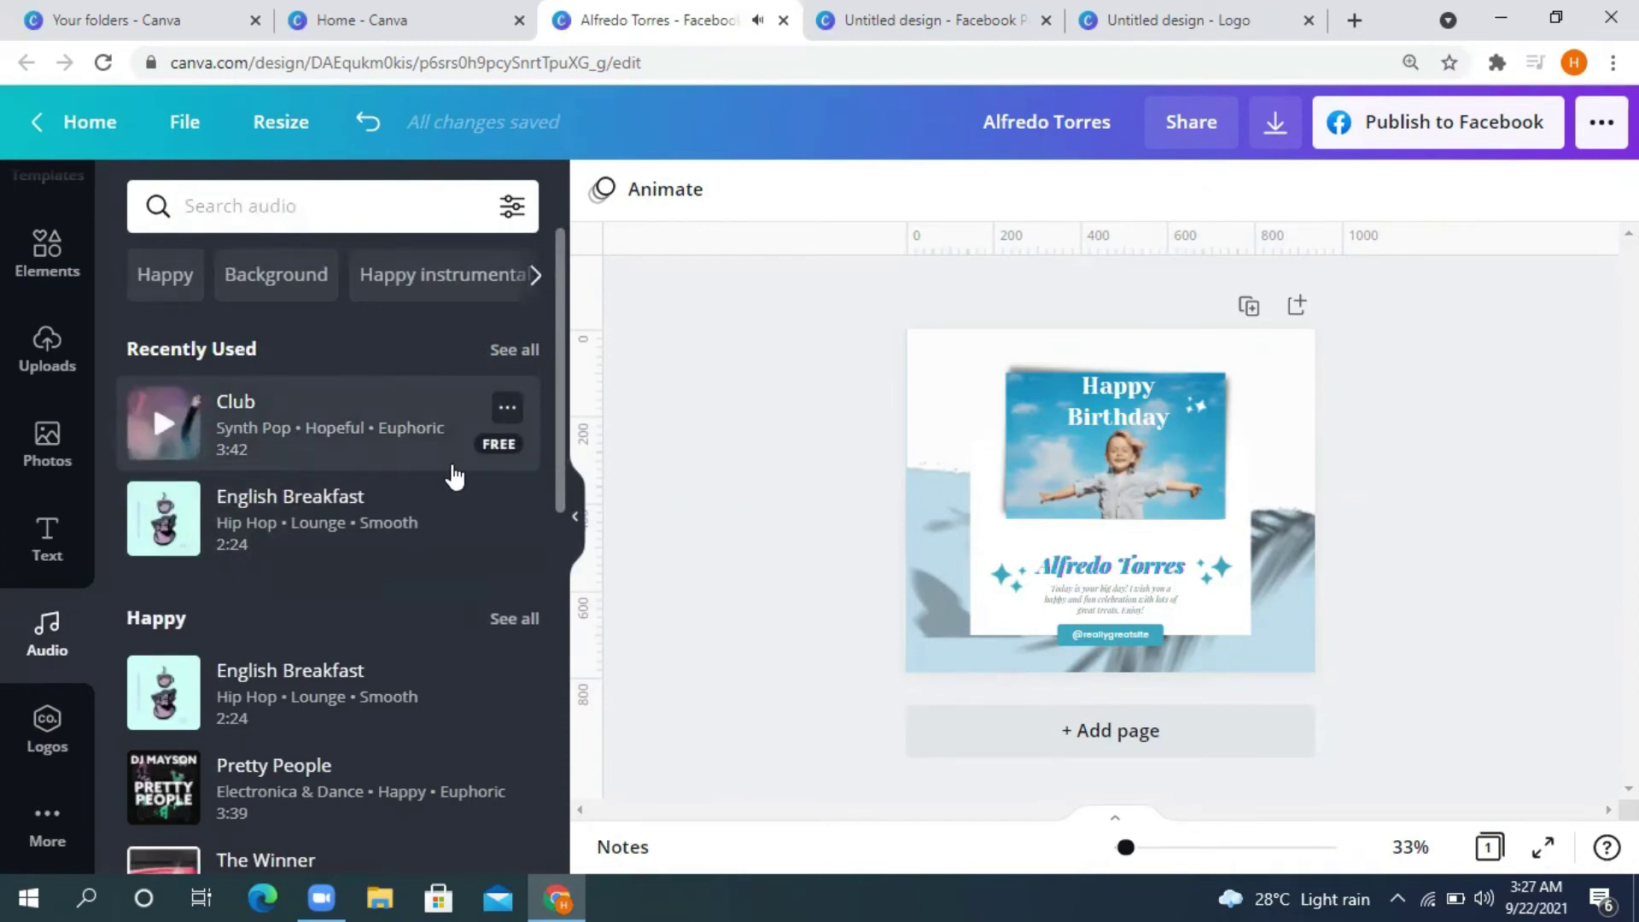
# Step: View the uploaded images and the Elements library, and leave the design for the home page
pyautogui.click(48, 370)
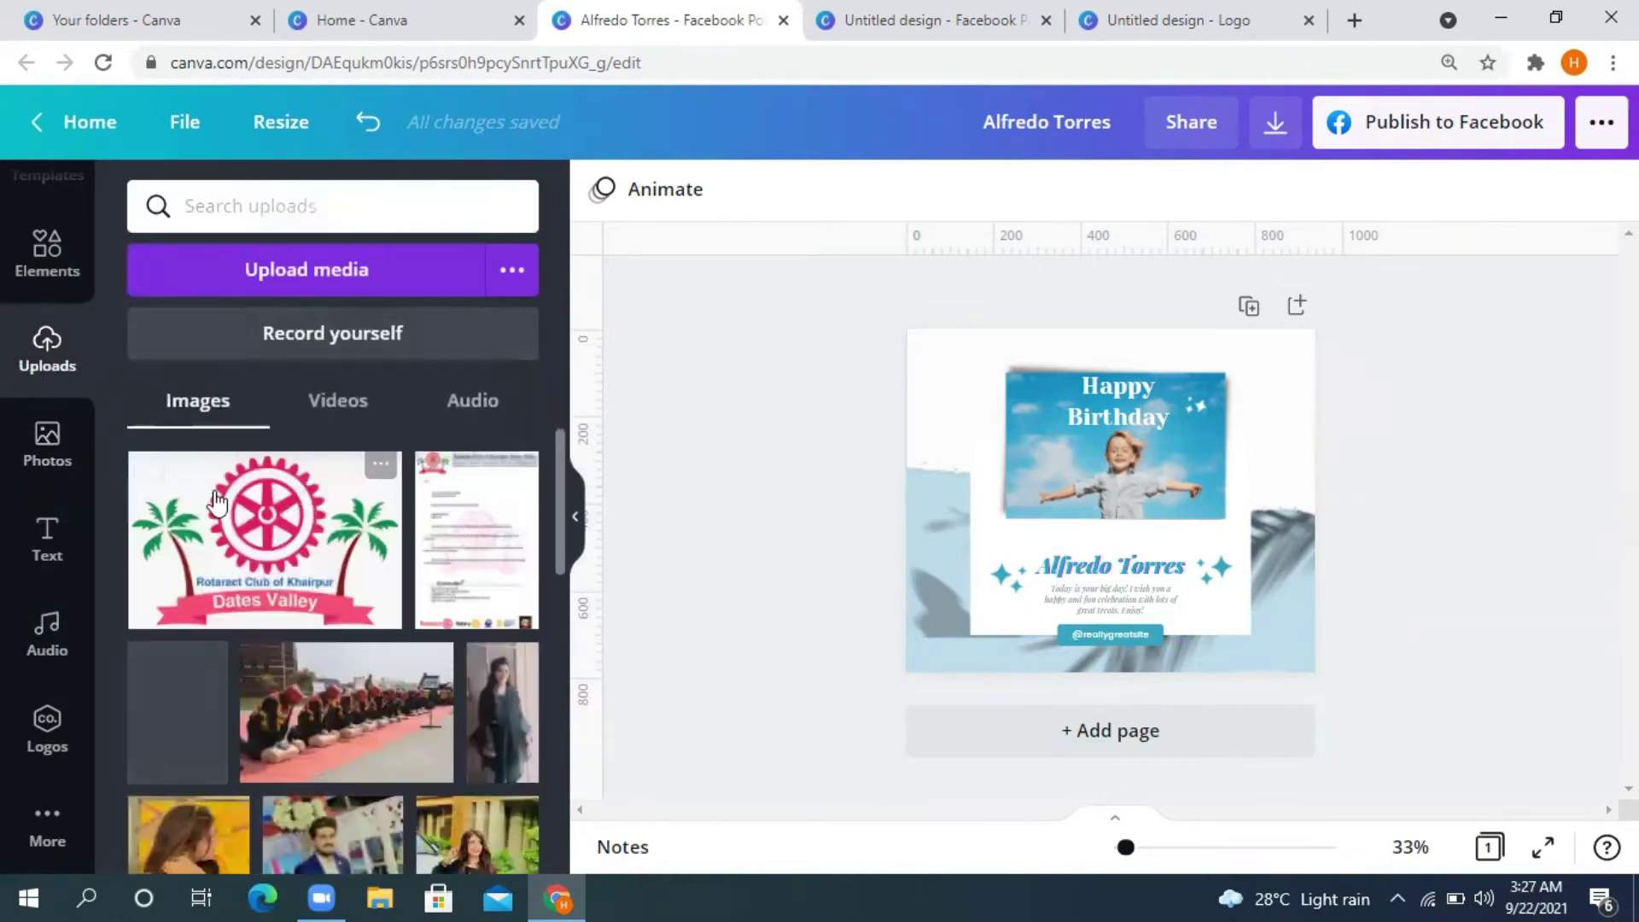
pyautogui.click(49, 256)
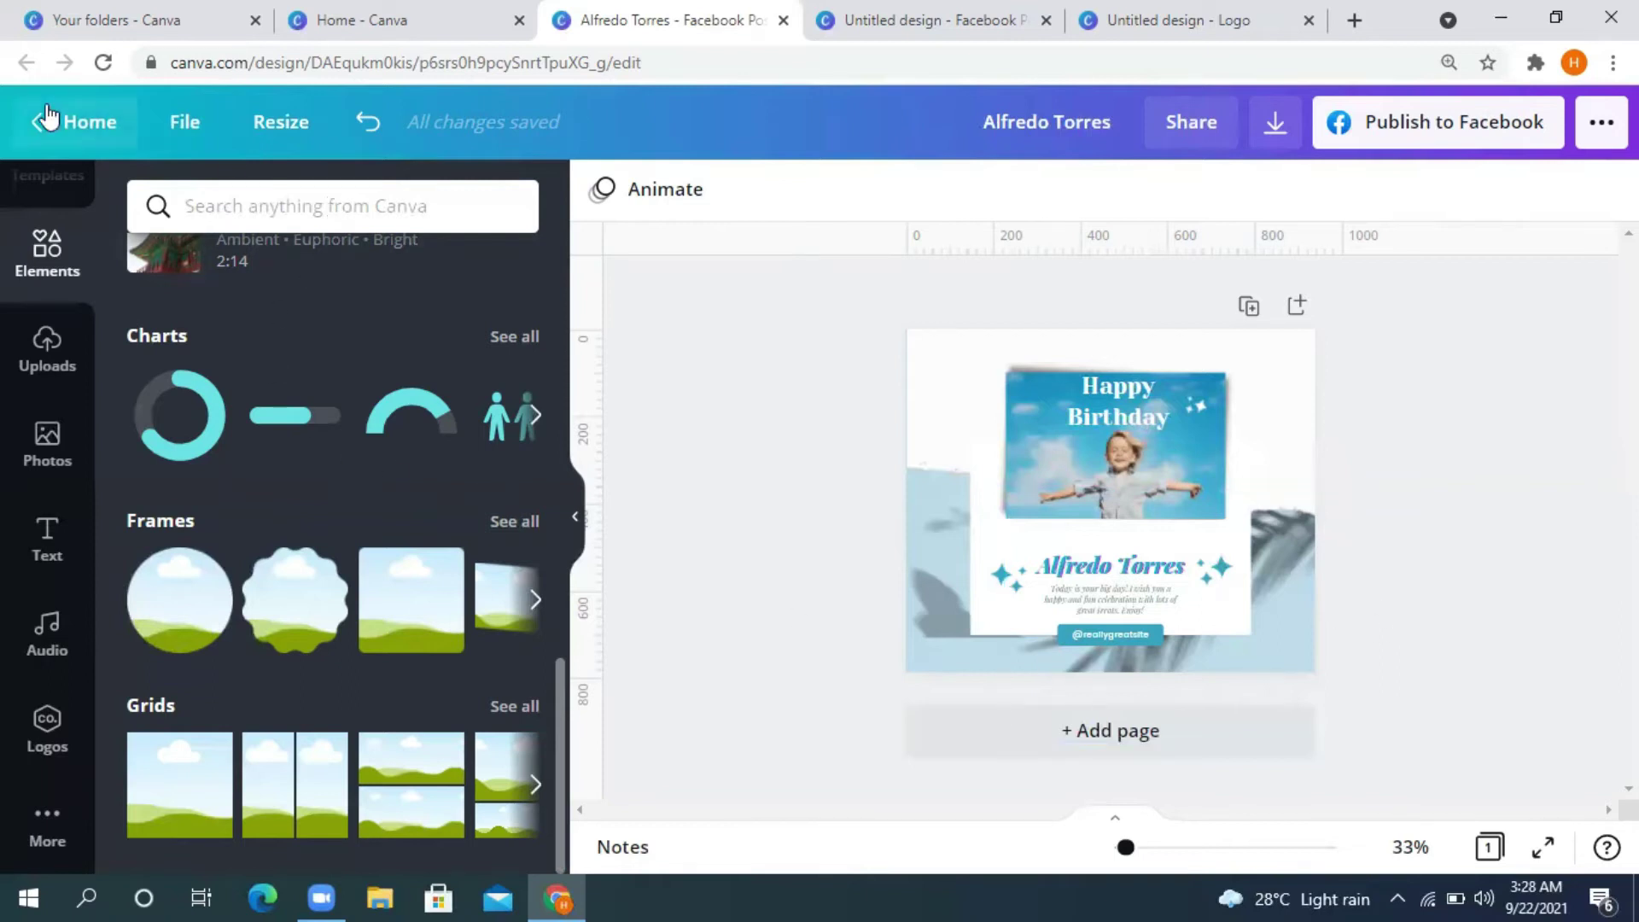
pyautogui.click(82, 123)
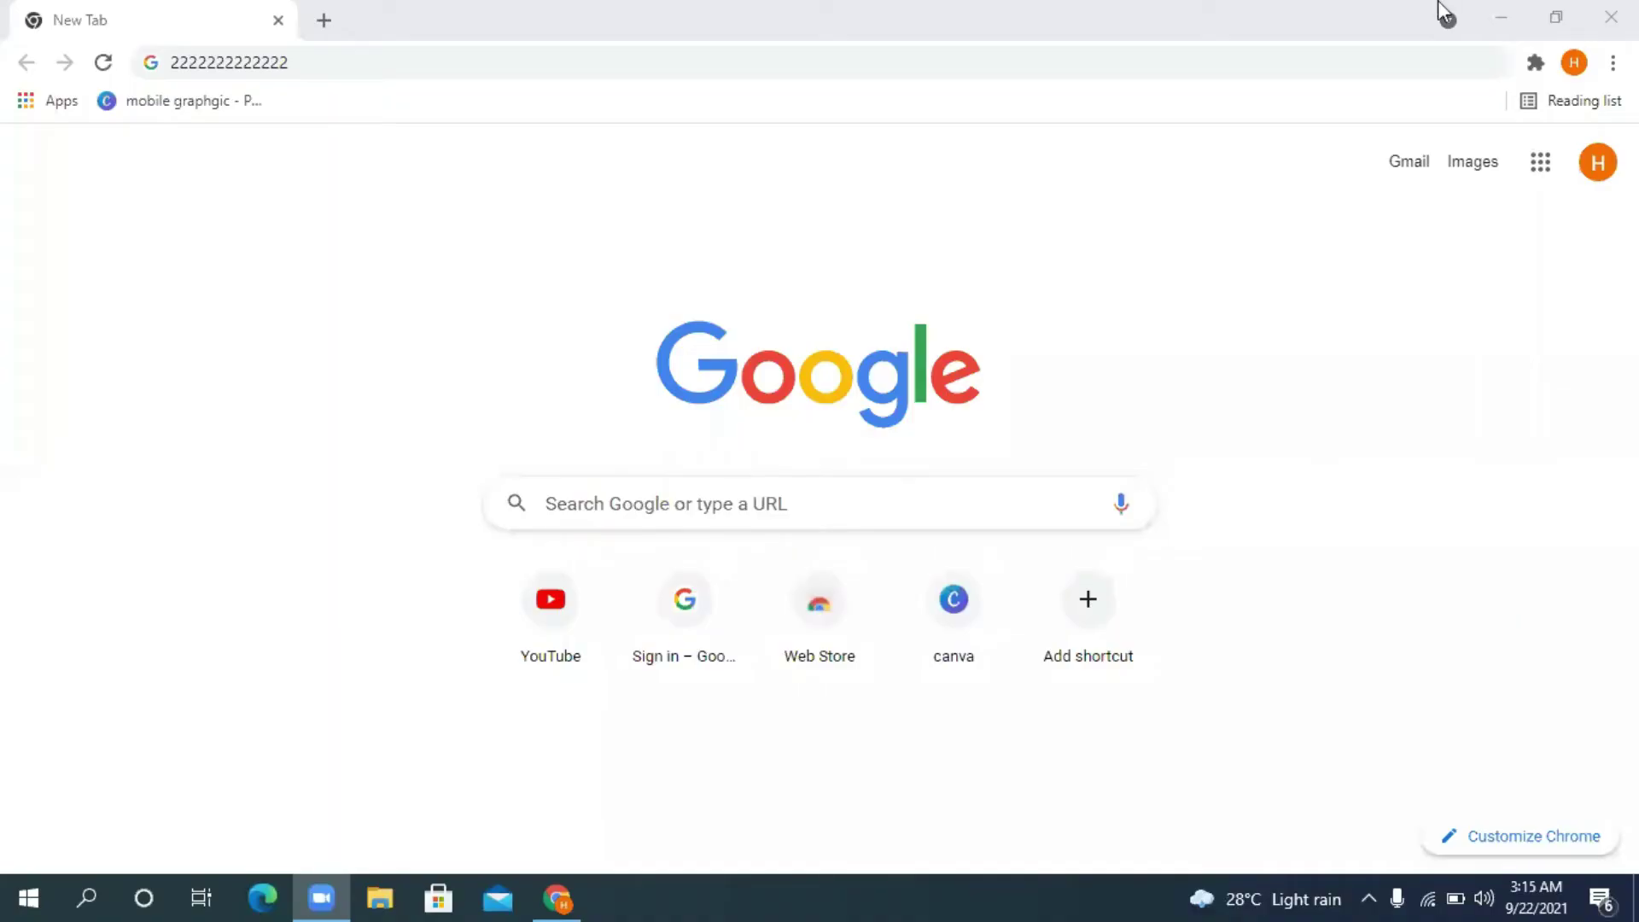
# Step: Clear the stray digits from the browser's address bar and open canva.com
pyautogui.click(303, 67)
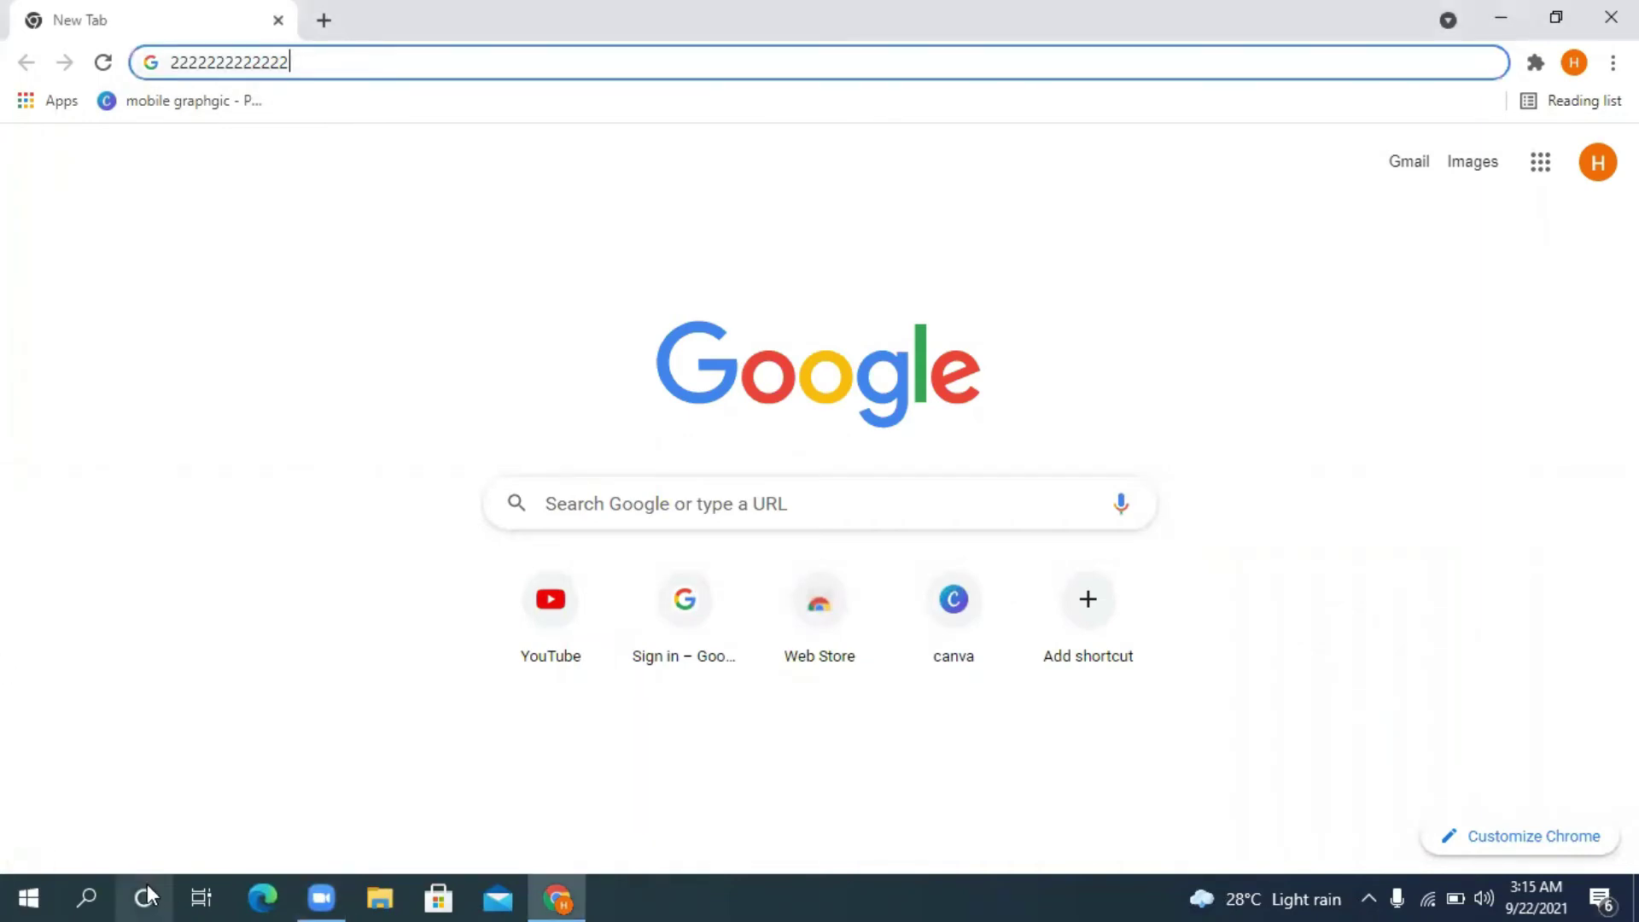
pyautogui.press('BackSpace')
pyautogui.press('BackSpace')
pyautogui.press('BackSpace')
pyautogui.press('BackSpace')
pyautogui.press('BackSpace')
pyautogui.press('BackSpace')
pyautogui.press('BackSpace')
pyautogui.press('BackSpace')
pyautogui.press('BackSpace')
pyautogui.press('BackSpace')
pyautogui.press('BackSpace')
pyautogui.press('BackSpace')
pyautogui.press('BackSpace')
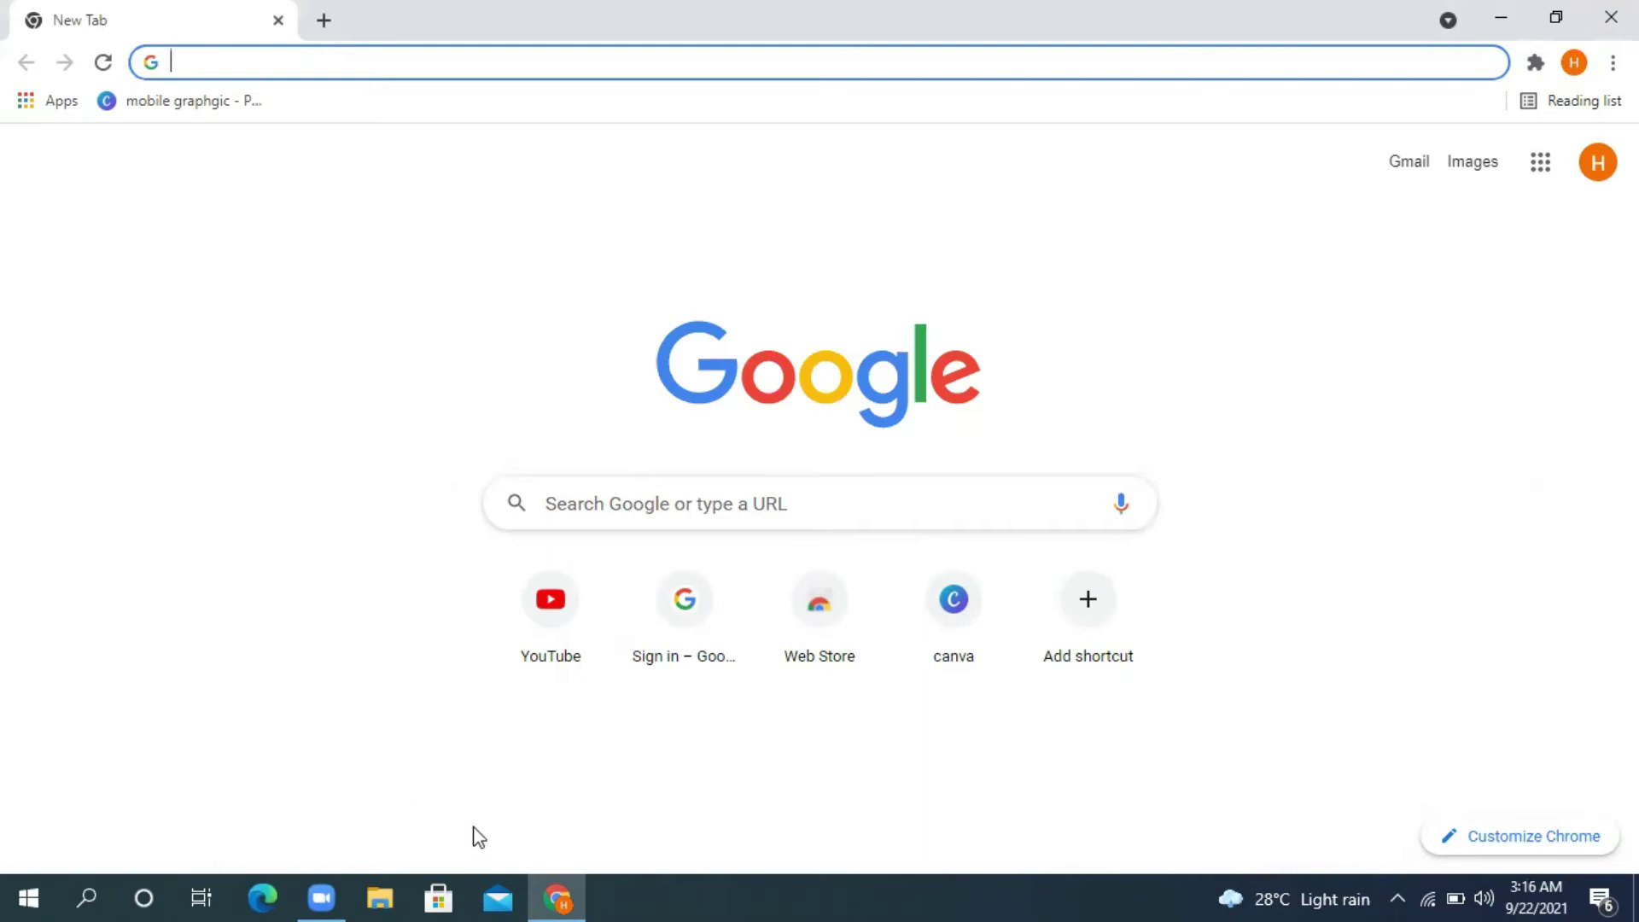
pyautogui.write('canv')
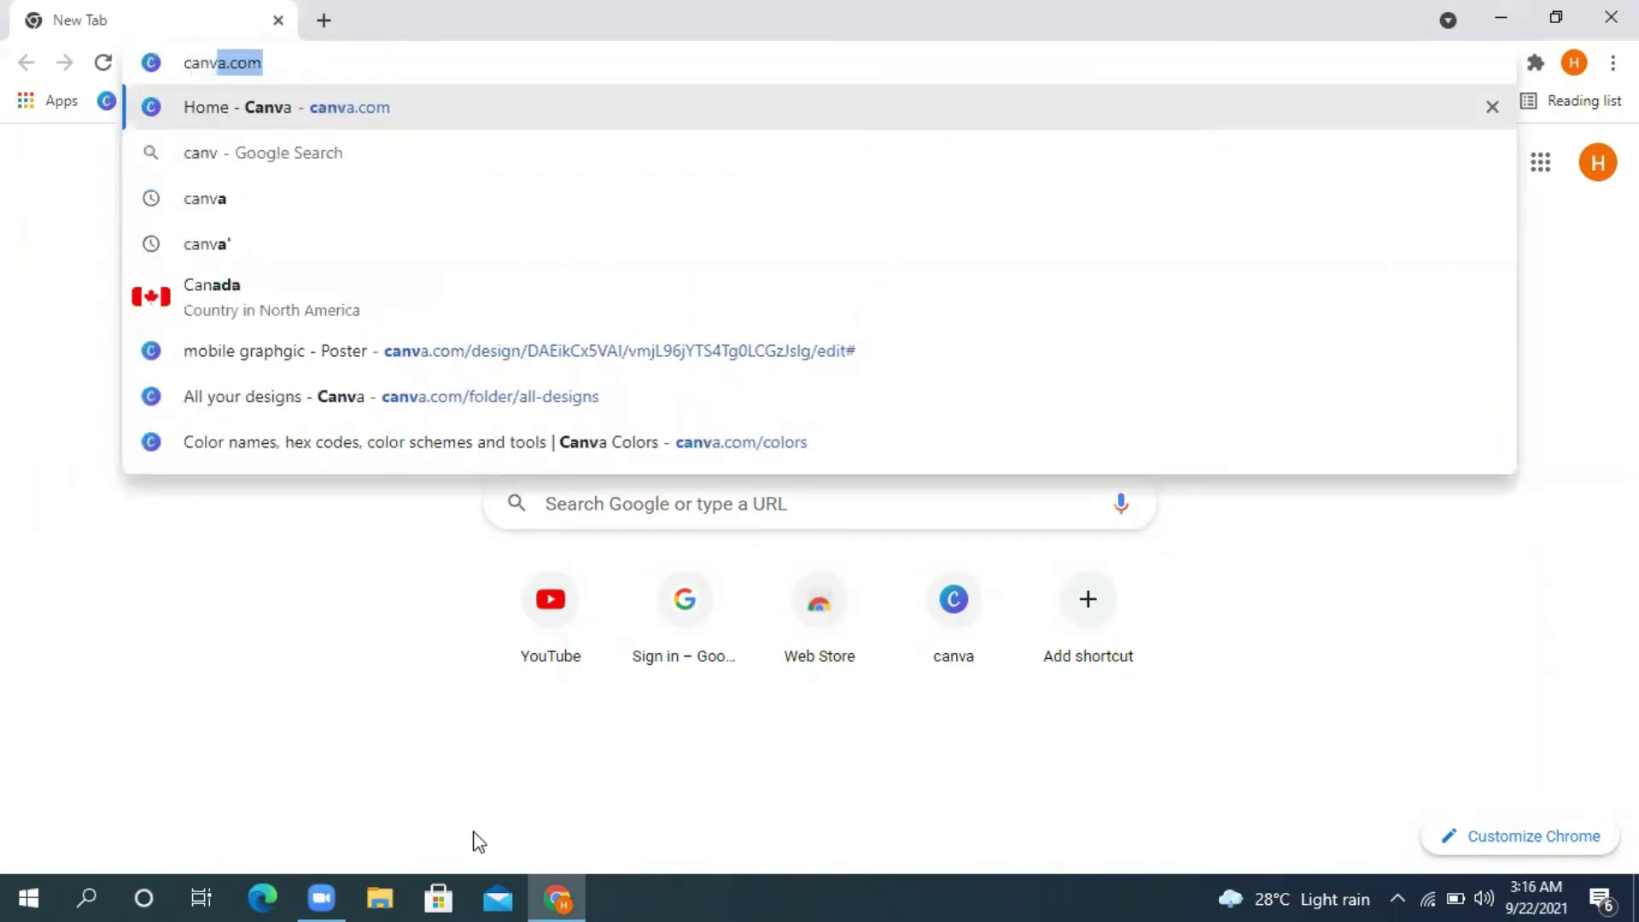
pyautogui.write('a')
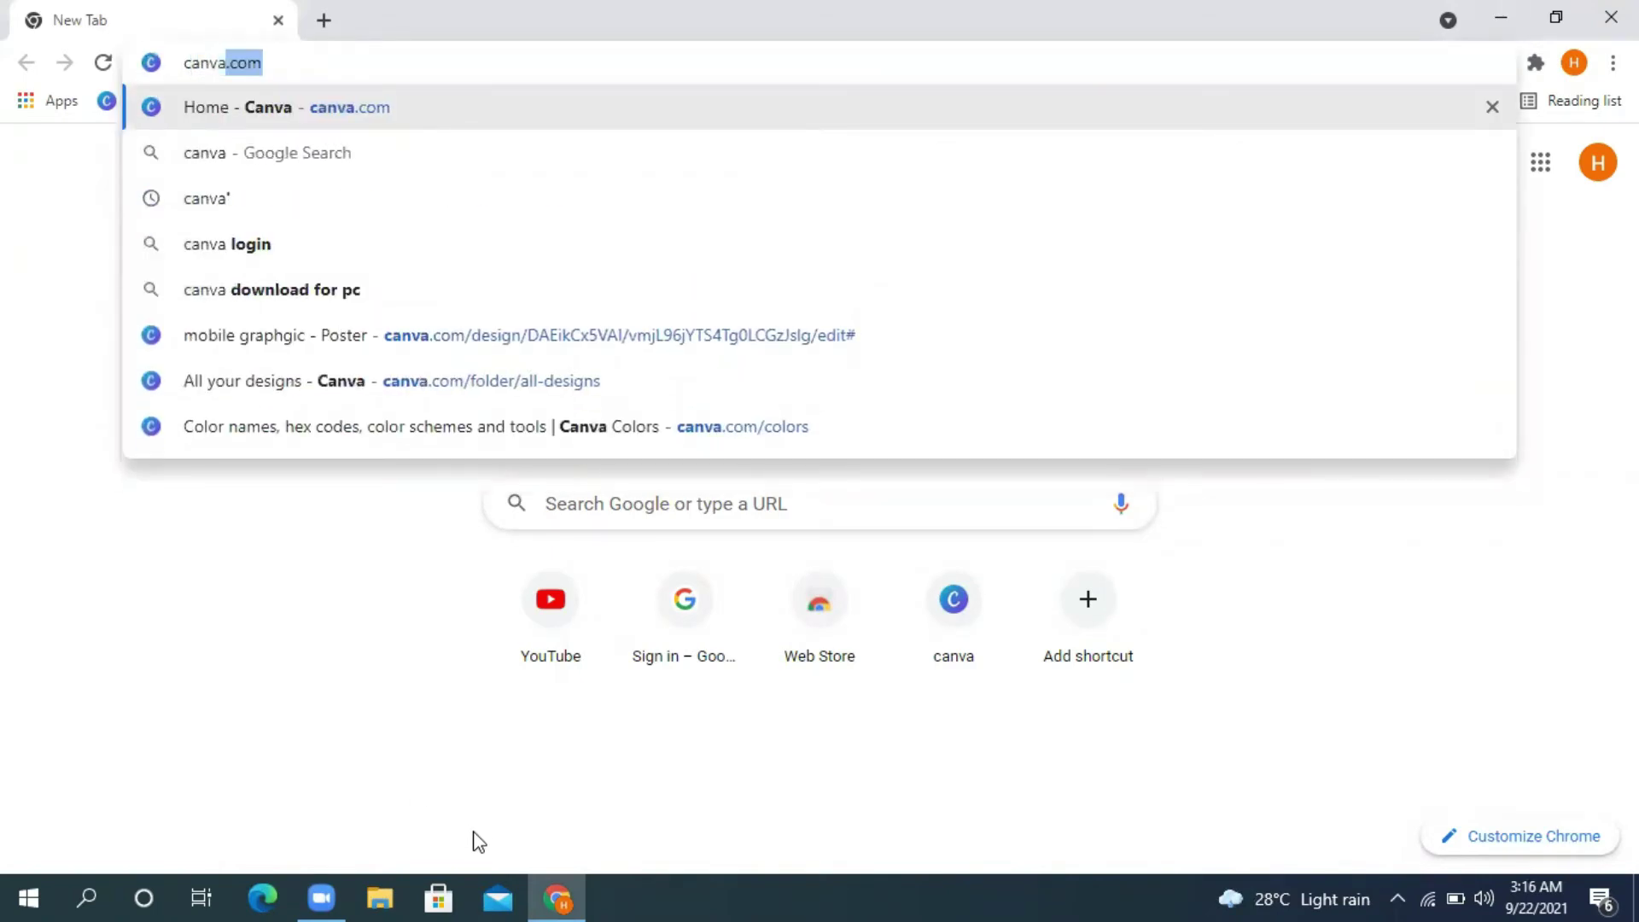
pyautogui.write('.c')
pyautogui.write('oo')
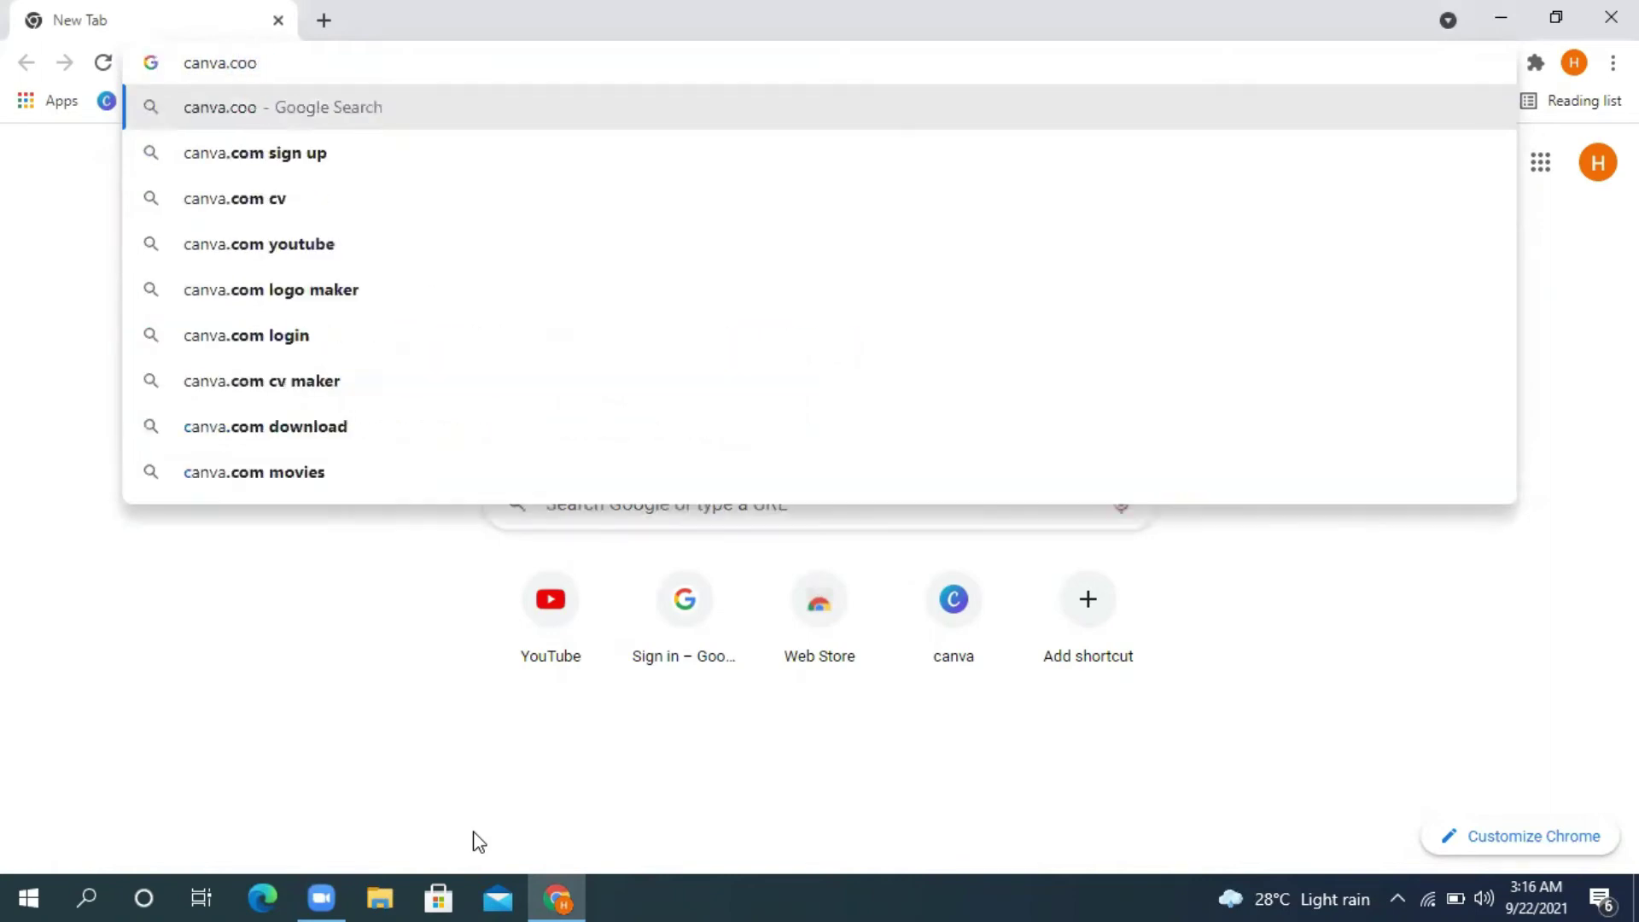
pyautogui.press('BackSpace')
pyautogui.write('m')
pyautogui.press('Return')
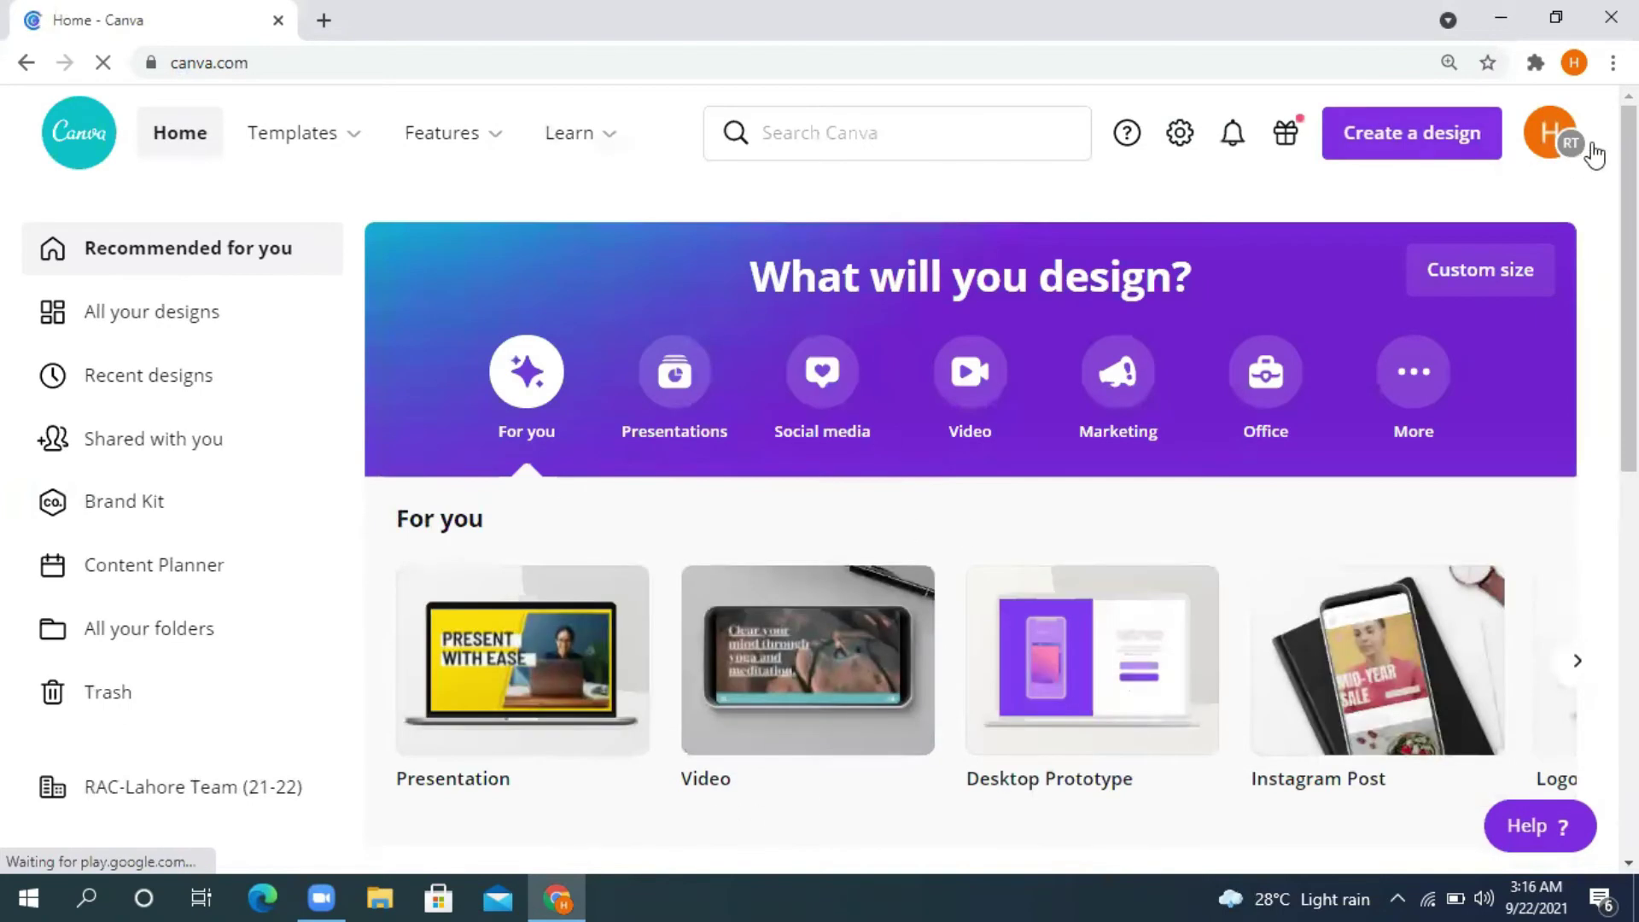
# Step: Create a new design with a custom size of 1080 × 1080 px, and return from its blank page to the home page
pyautogui.click(1426, 133)
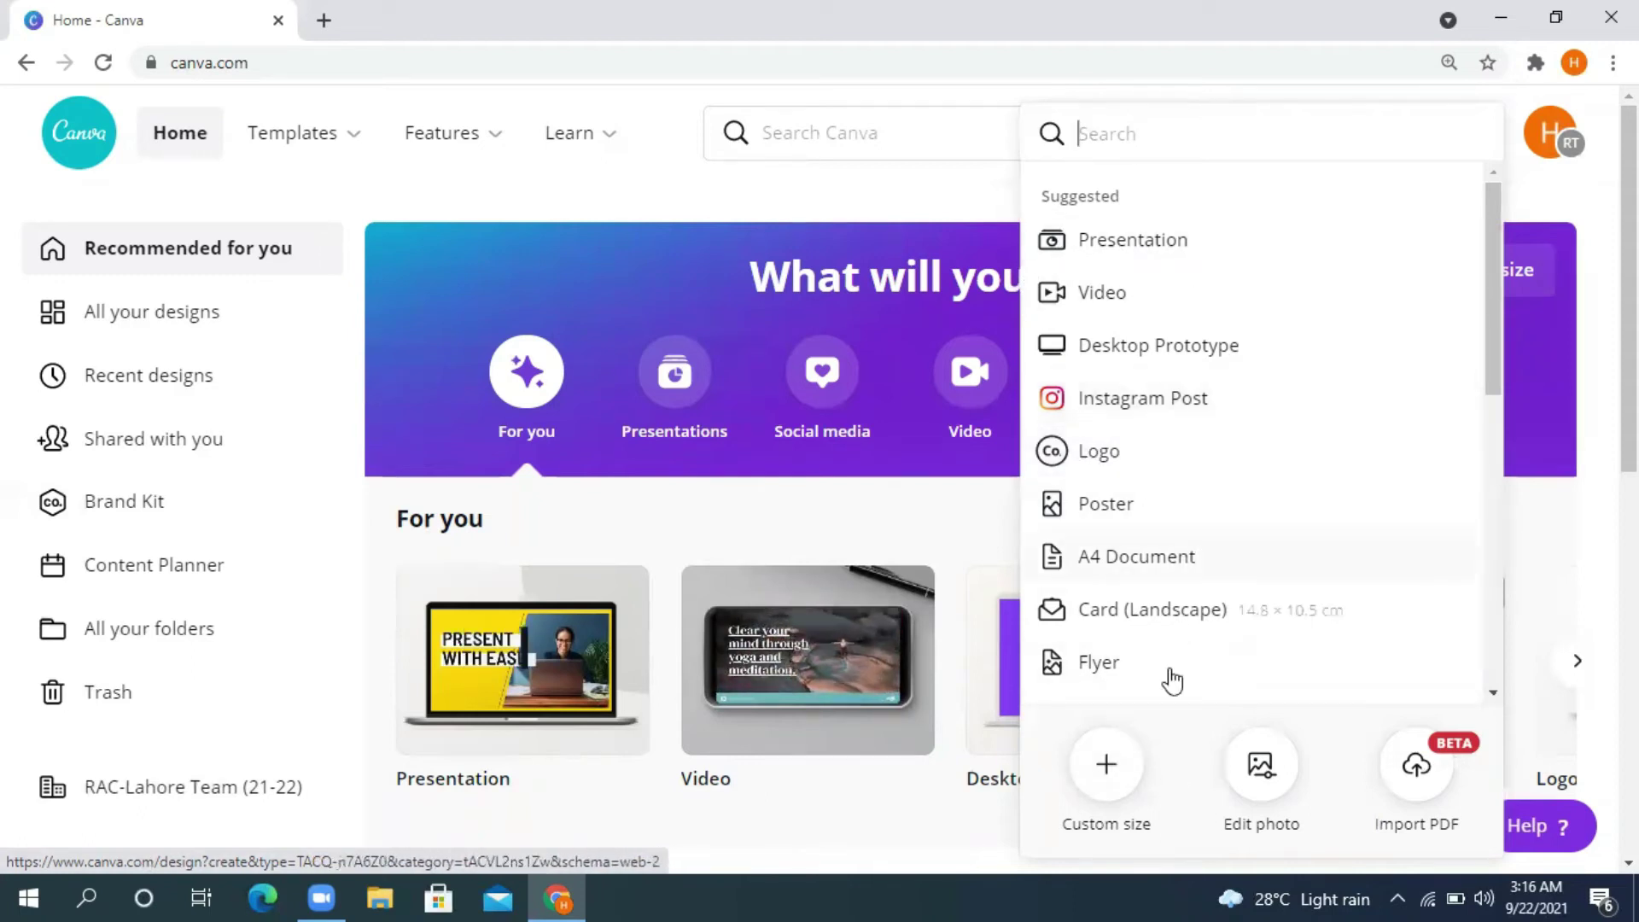
pyautogui.click(1106, 766)
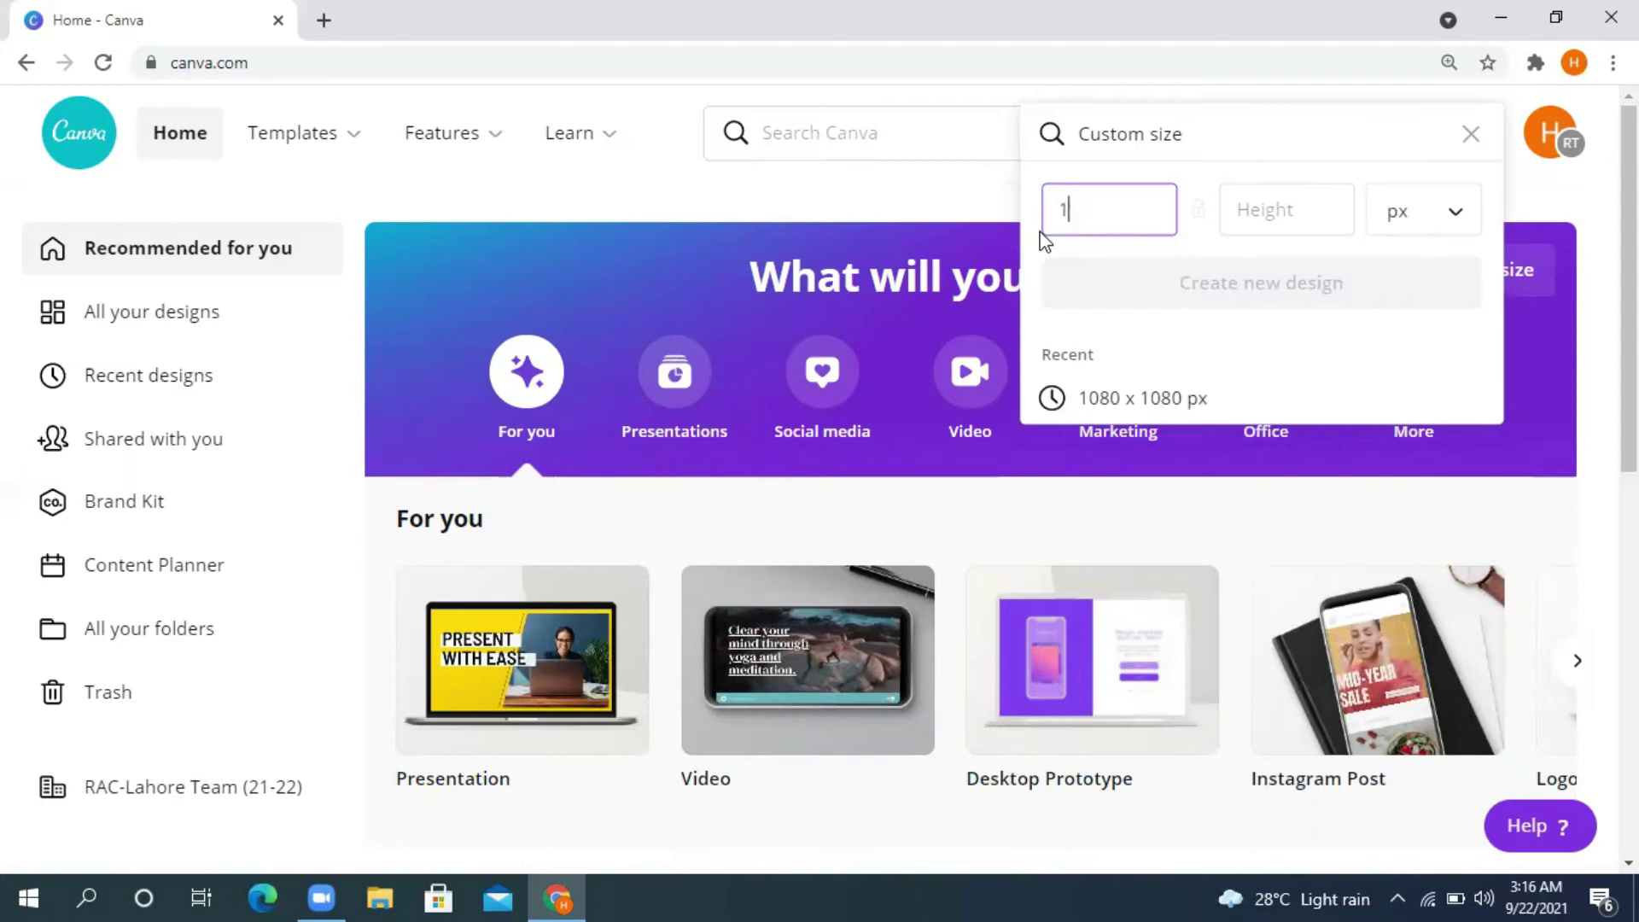
pyautogui.write('80')
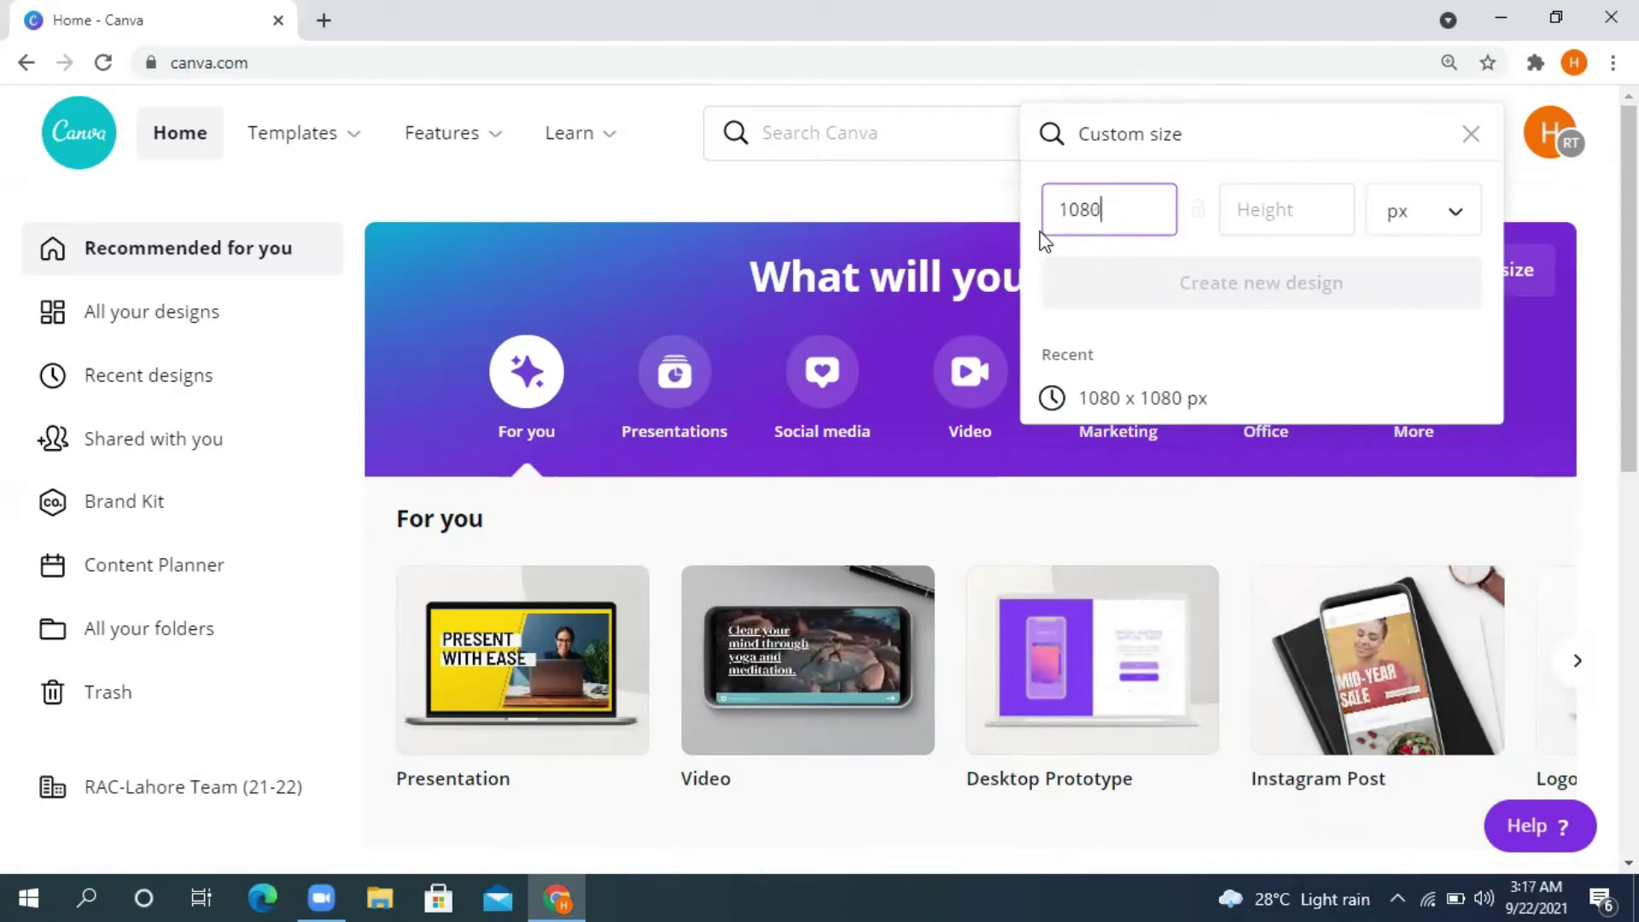
pyautogui.press('Tab')
pyautogui.write('1080')
pyautogui.press('Return')
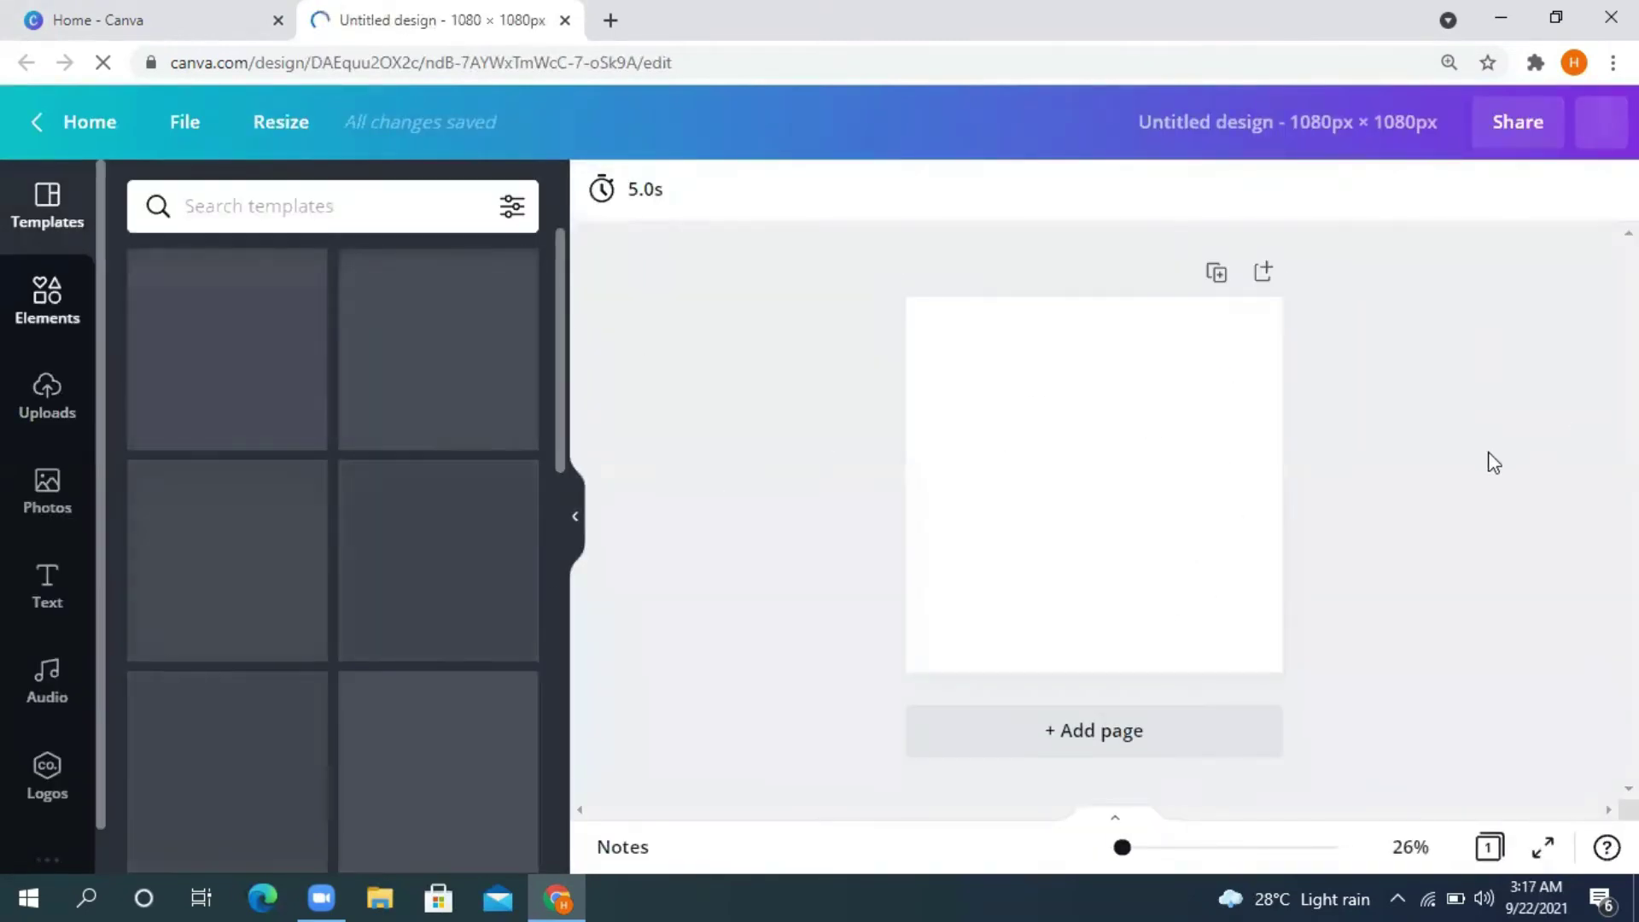
pyautogui.click(1110, 483)
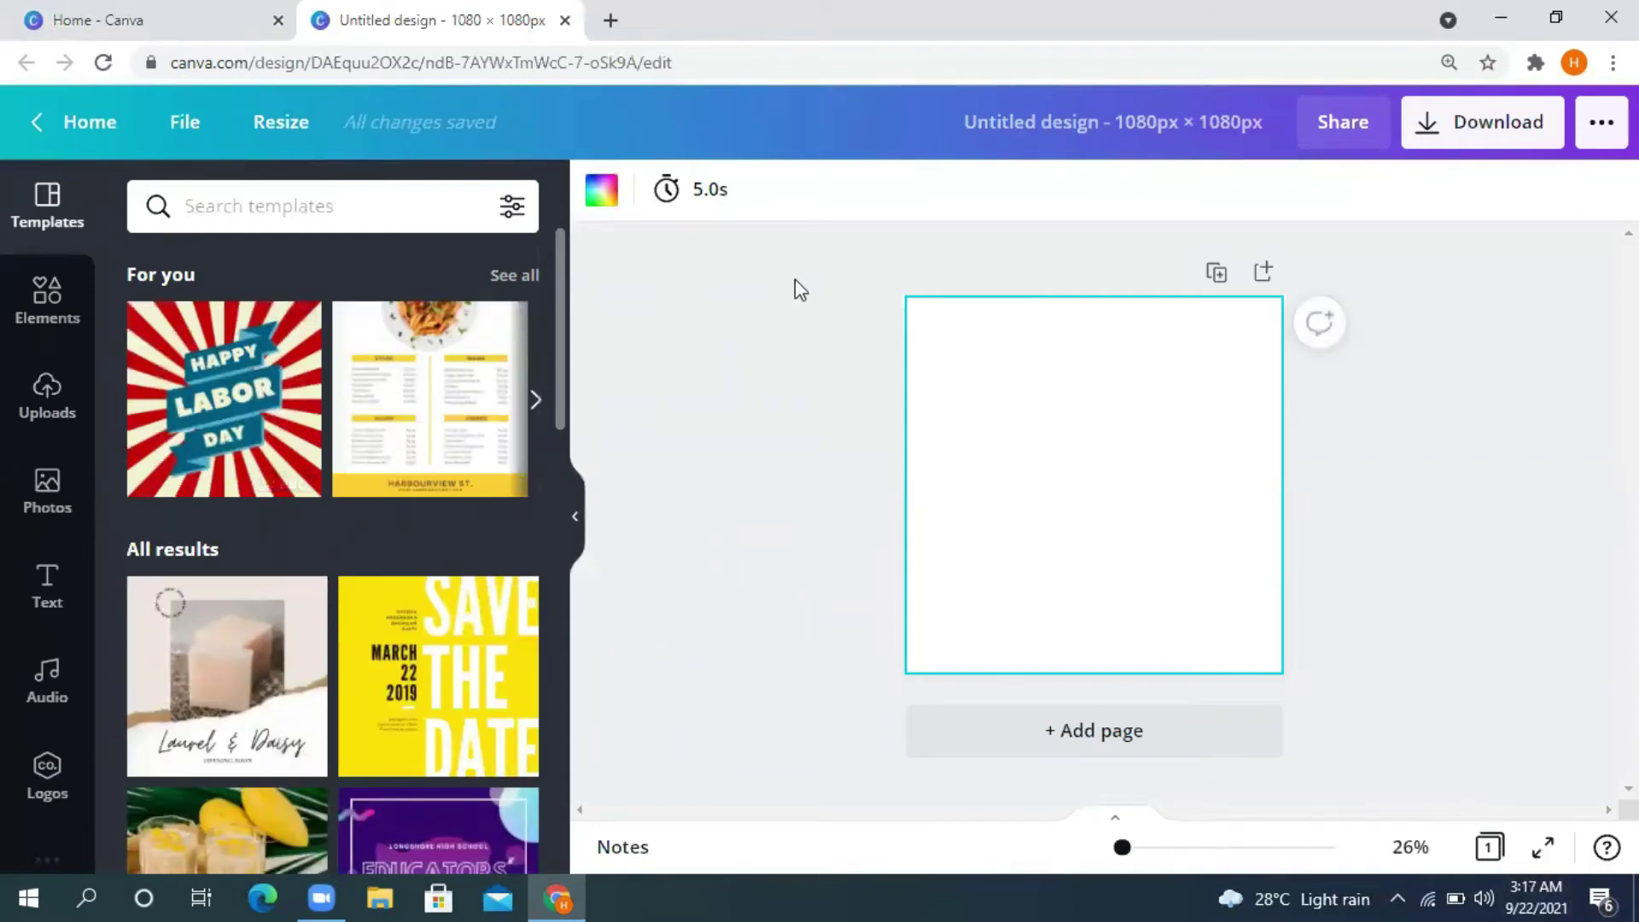
pyautogui.click(85, 124)
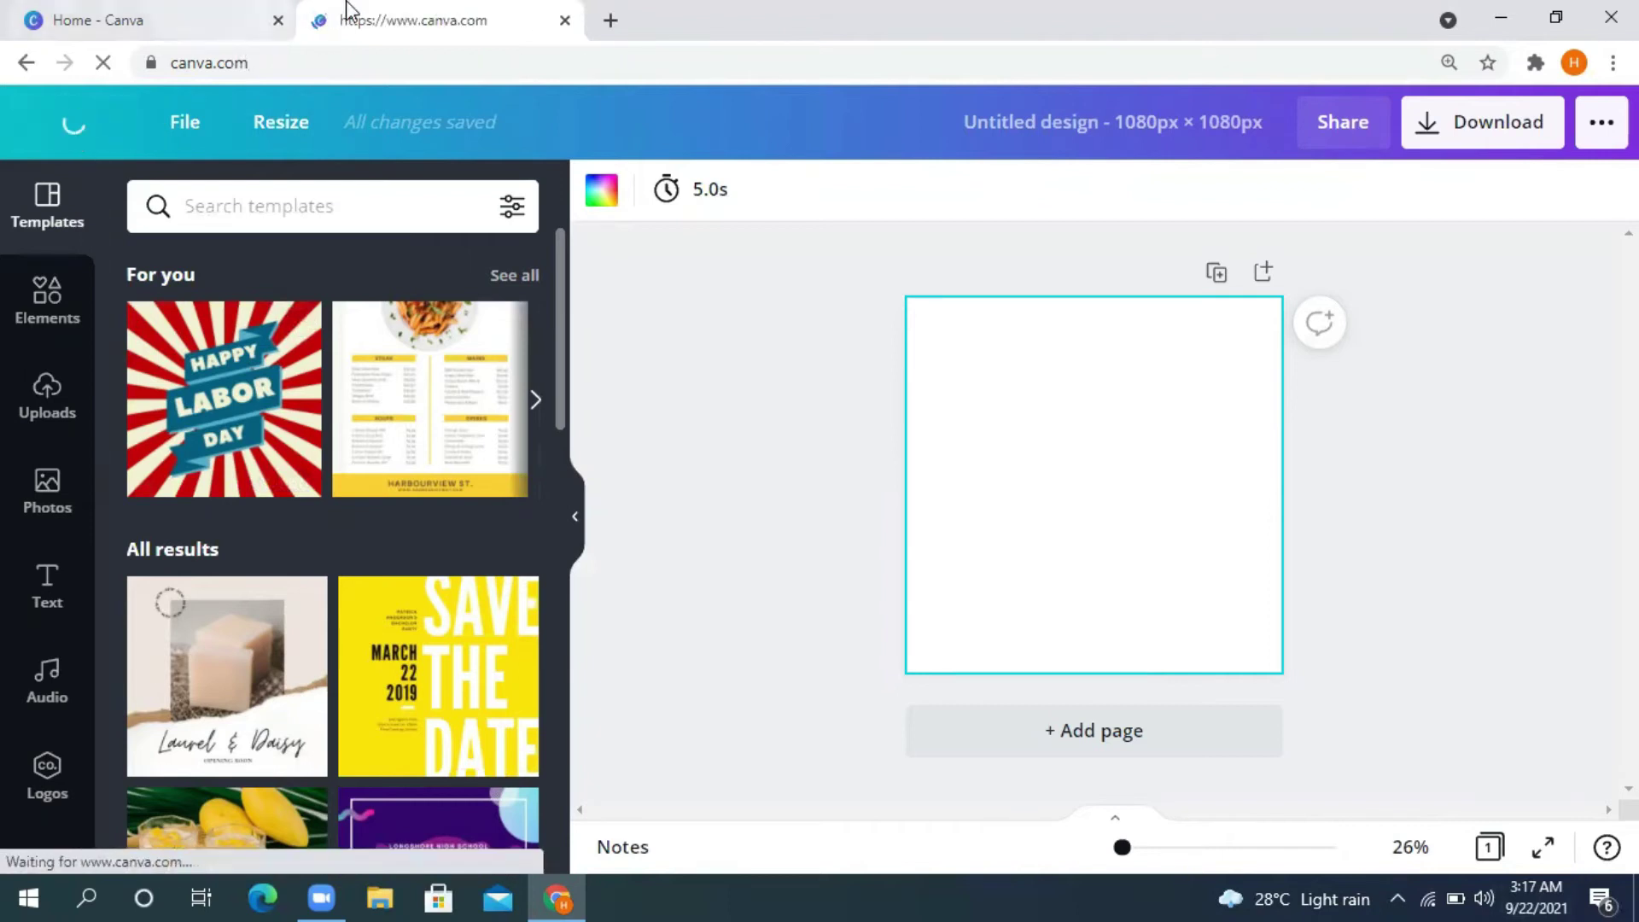
# Step: Dismiss the custom size form and the list of design types on the home page, and open the Canva search suggestions
pyautogui.click(85, 19)
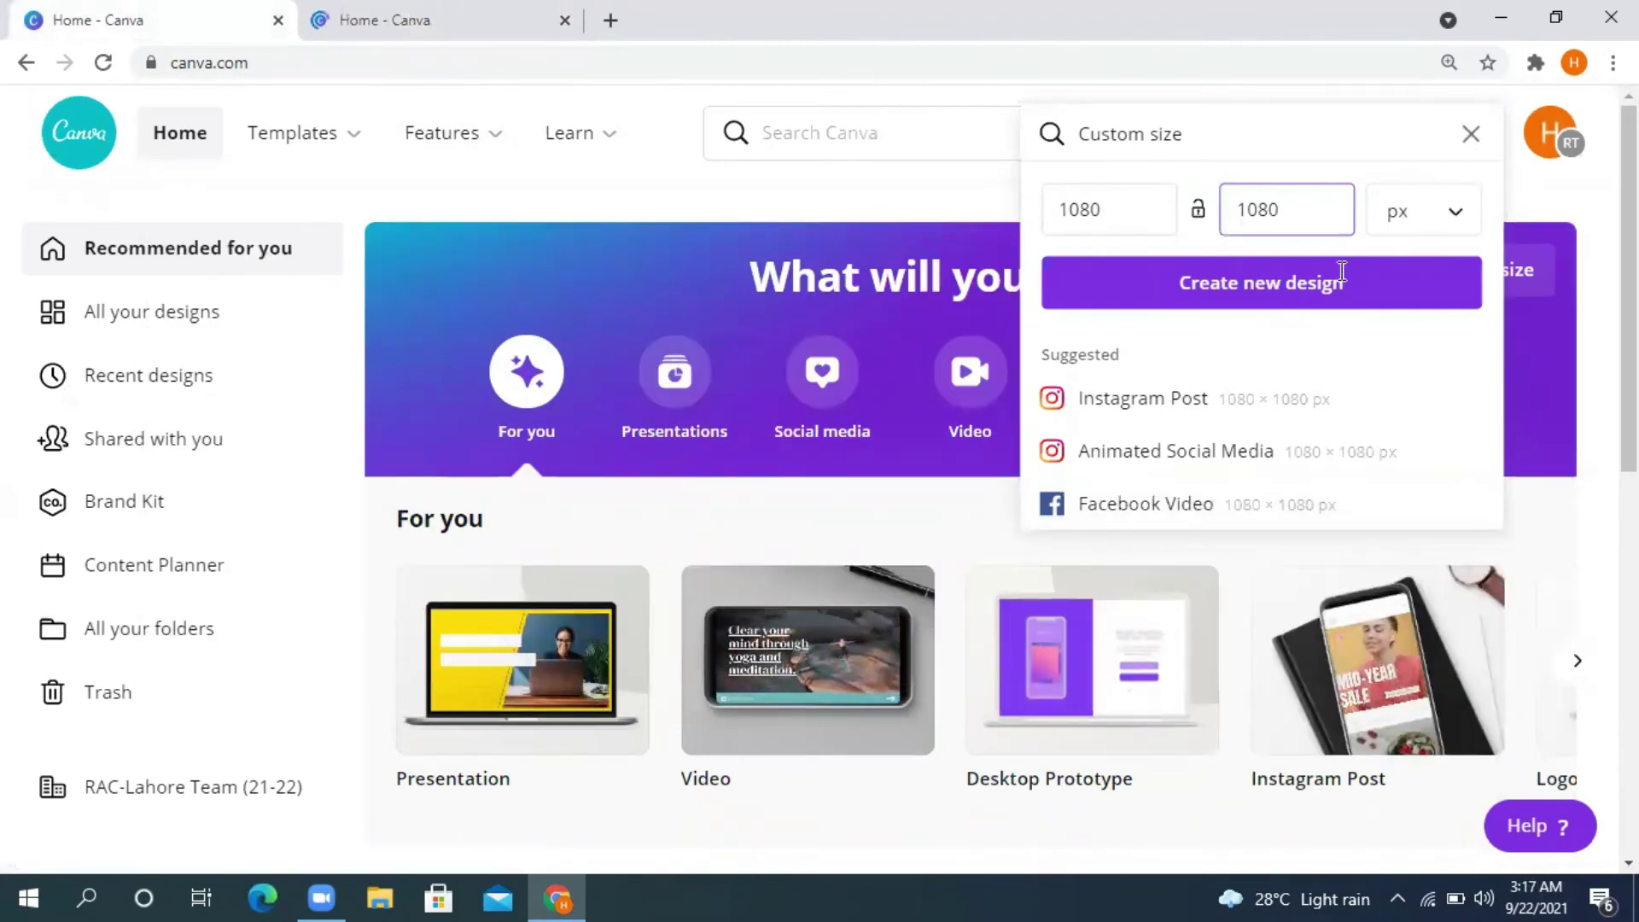
pyautogui.click(1469, 139)
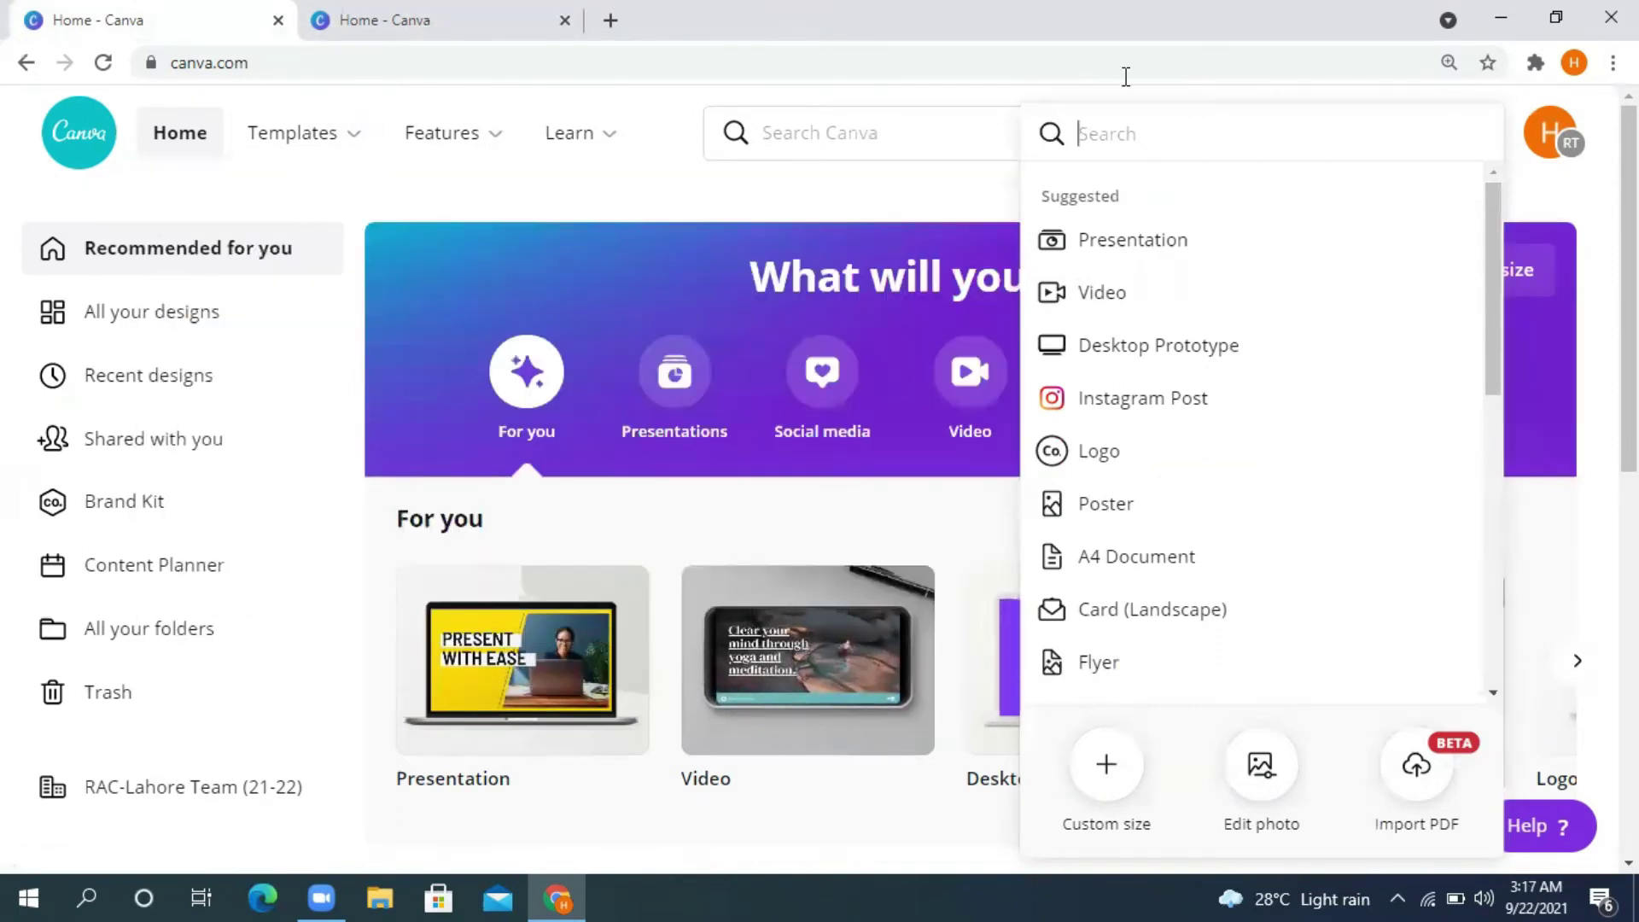
pyautogui.click(667, 117)
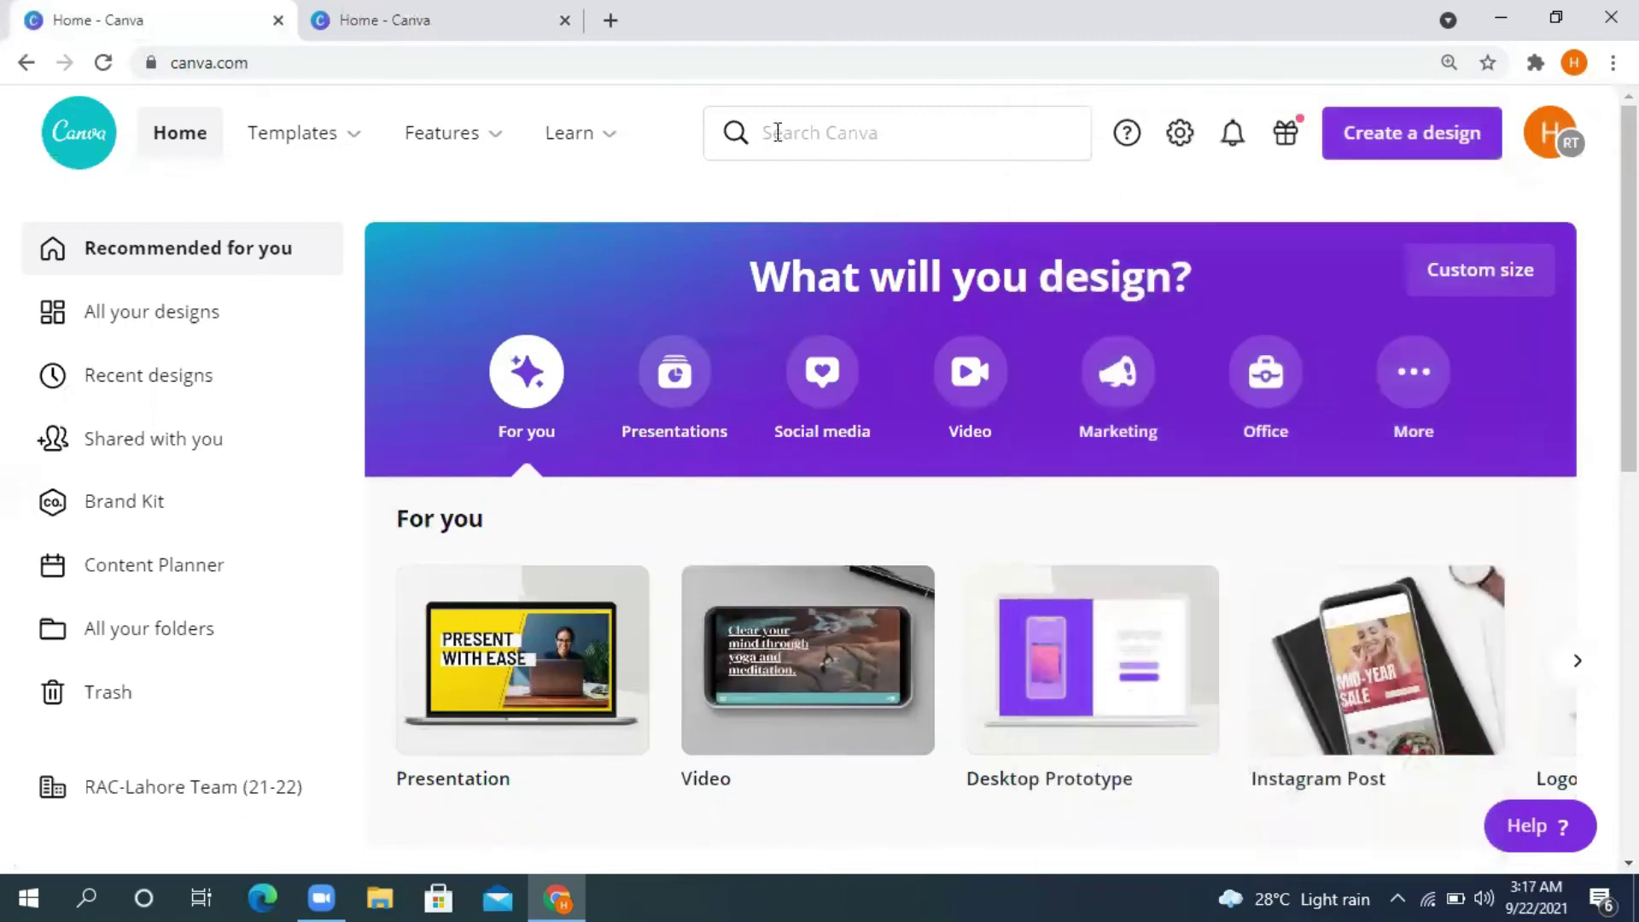
pyautogui.click(824, 136)
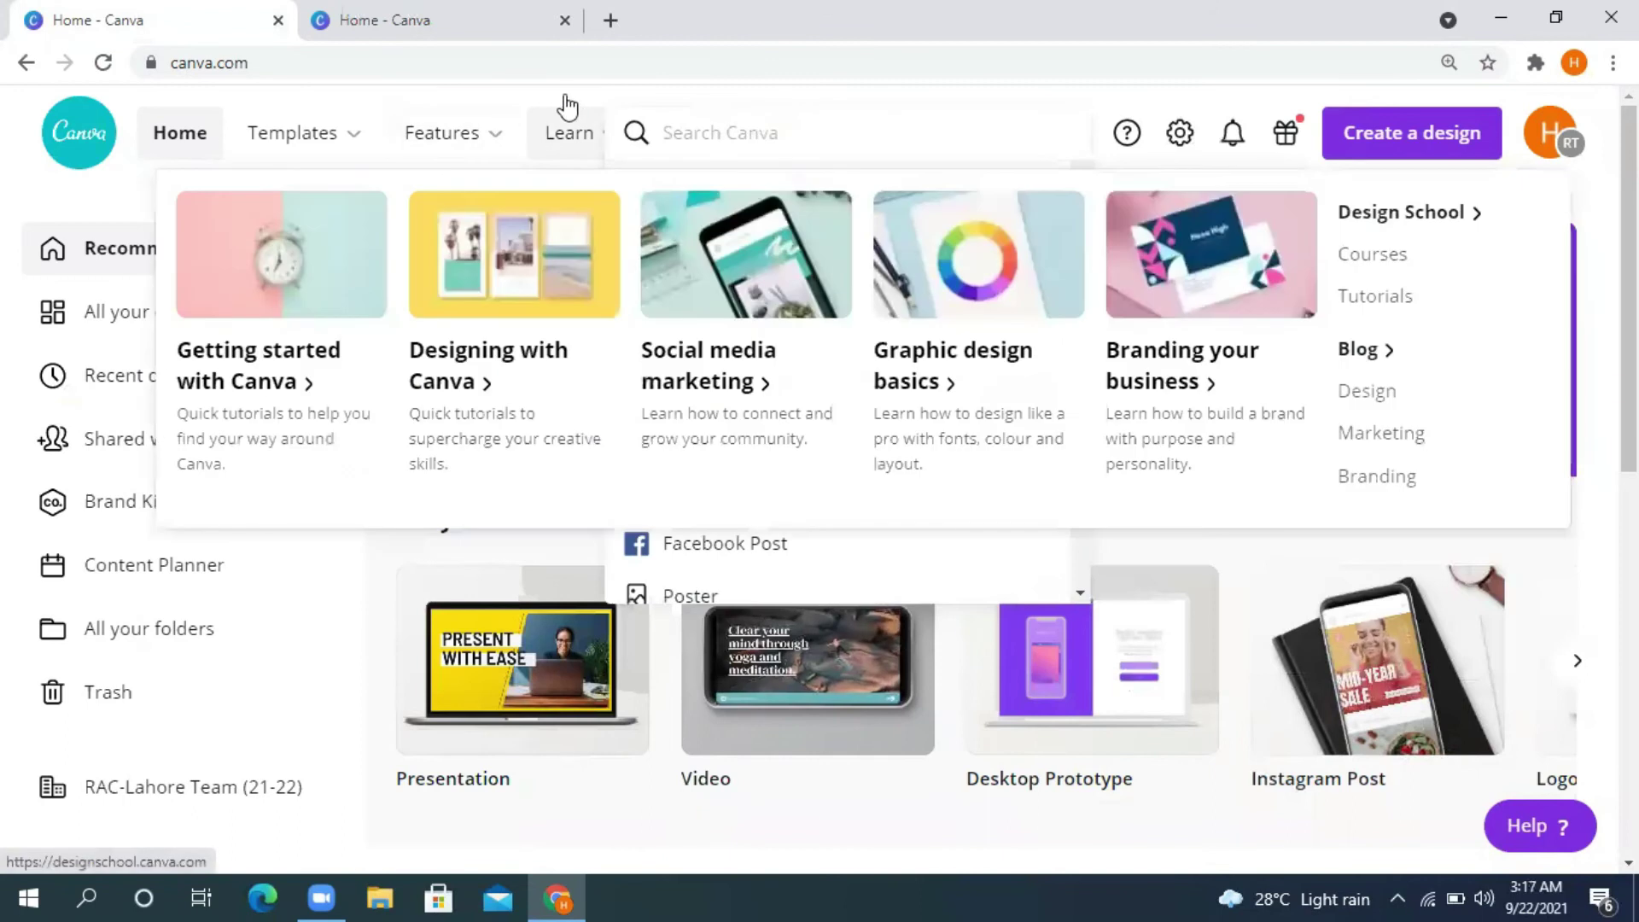
# Step: Open Design School, return to the Canva home page, and view the topics offered under Learn
pyautogui.click(567, 107)
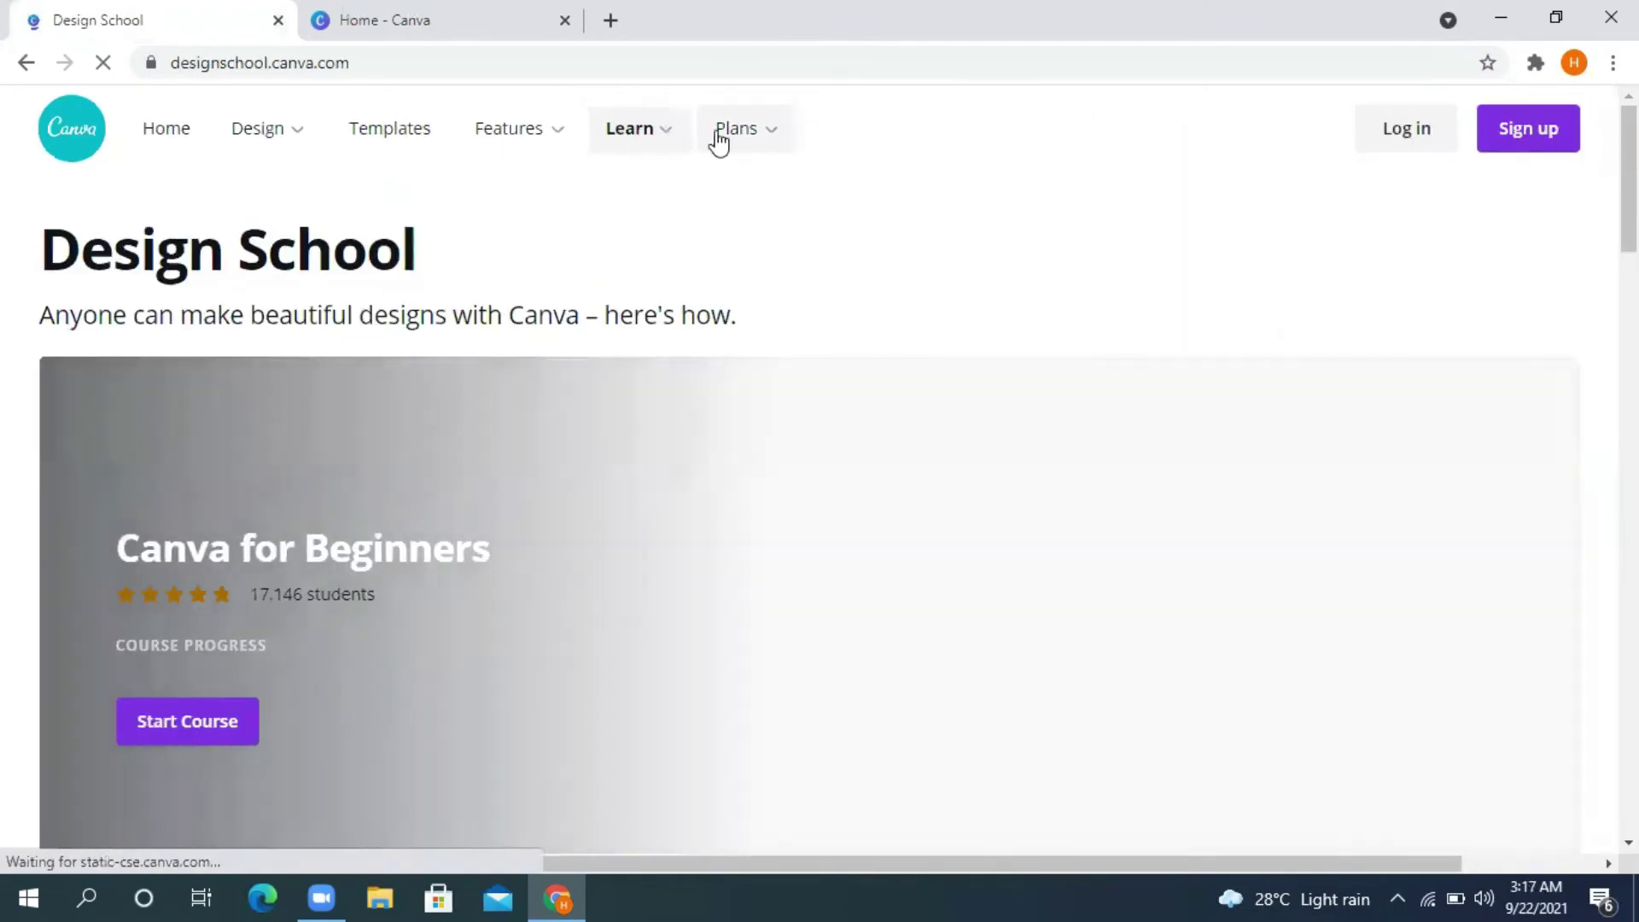
pyautogui.click(348, 39)
pyautogui.moveTo(569, 132)
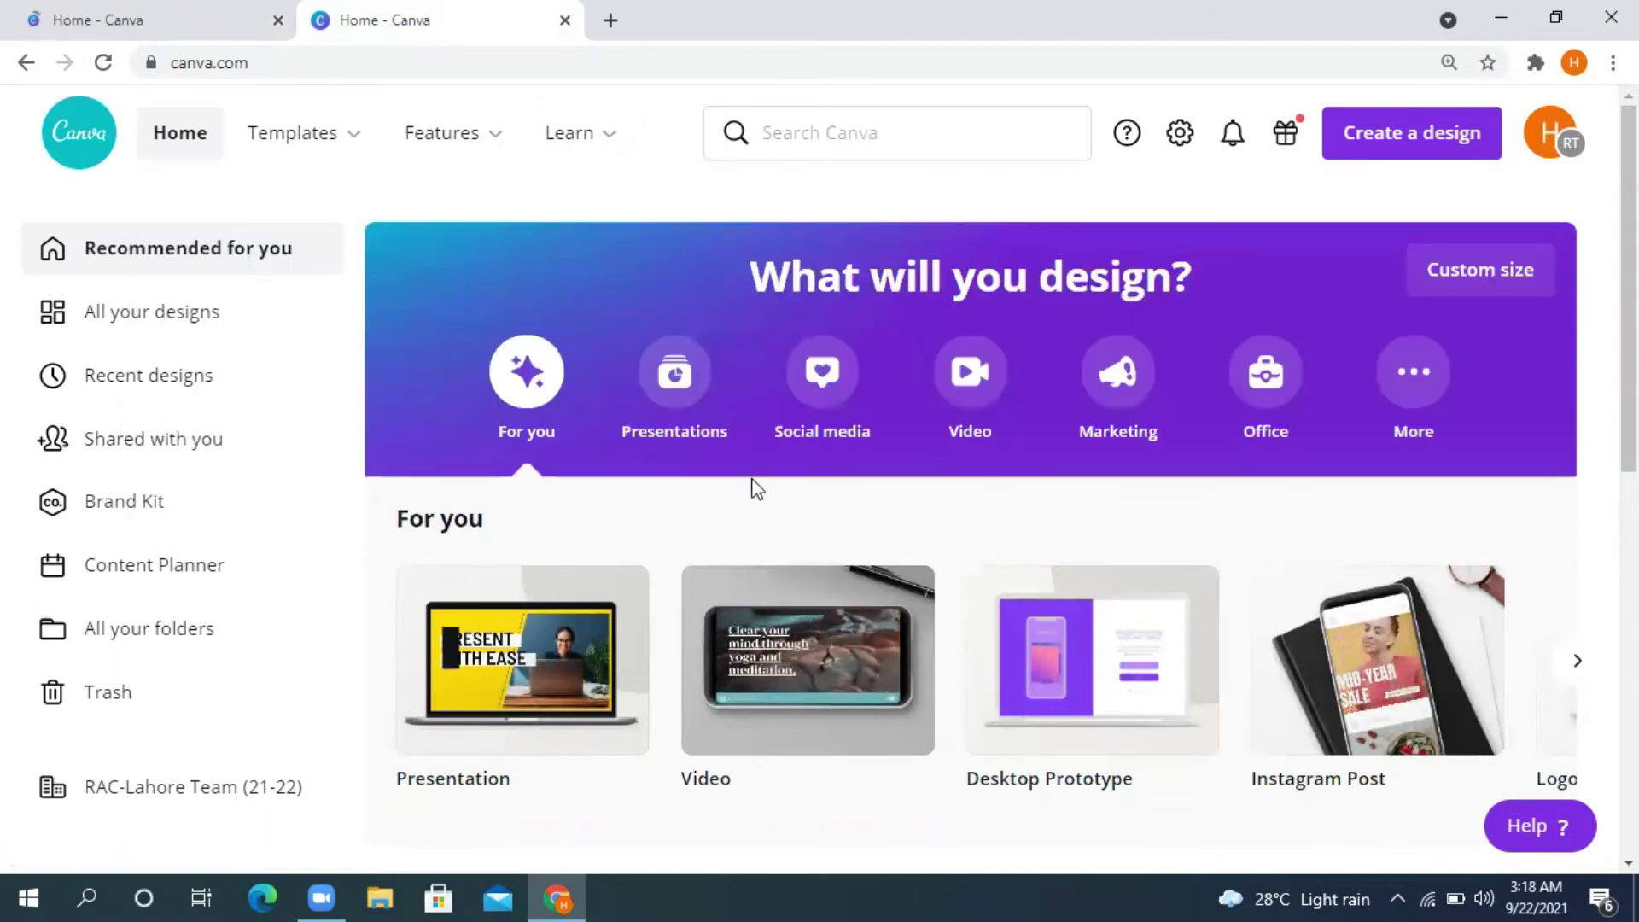
pyautogui.moveTo(587, 171)
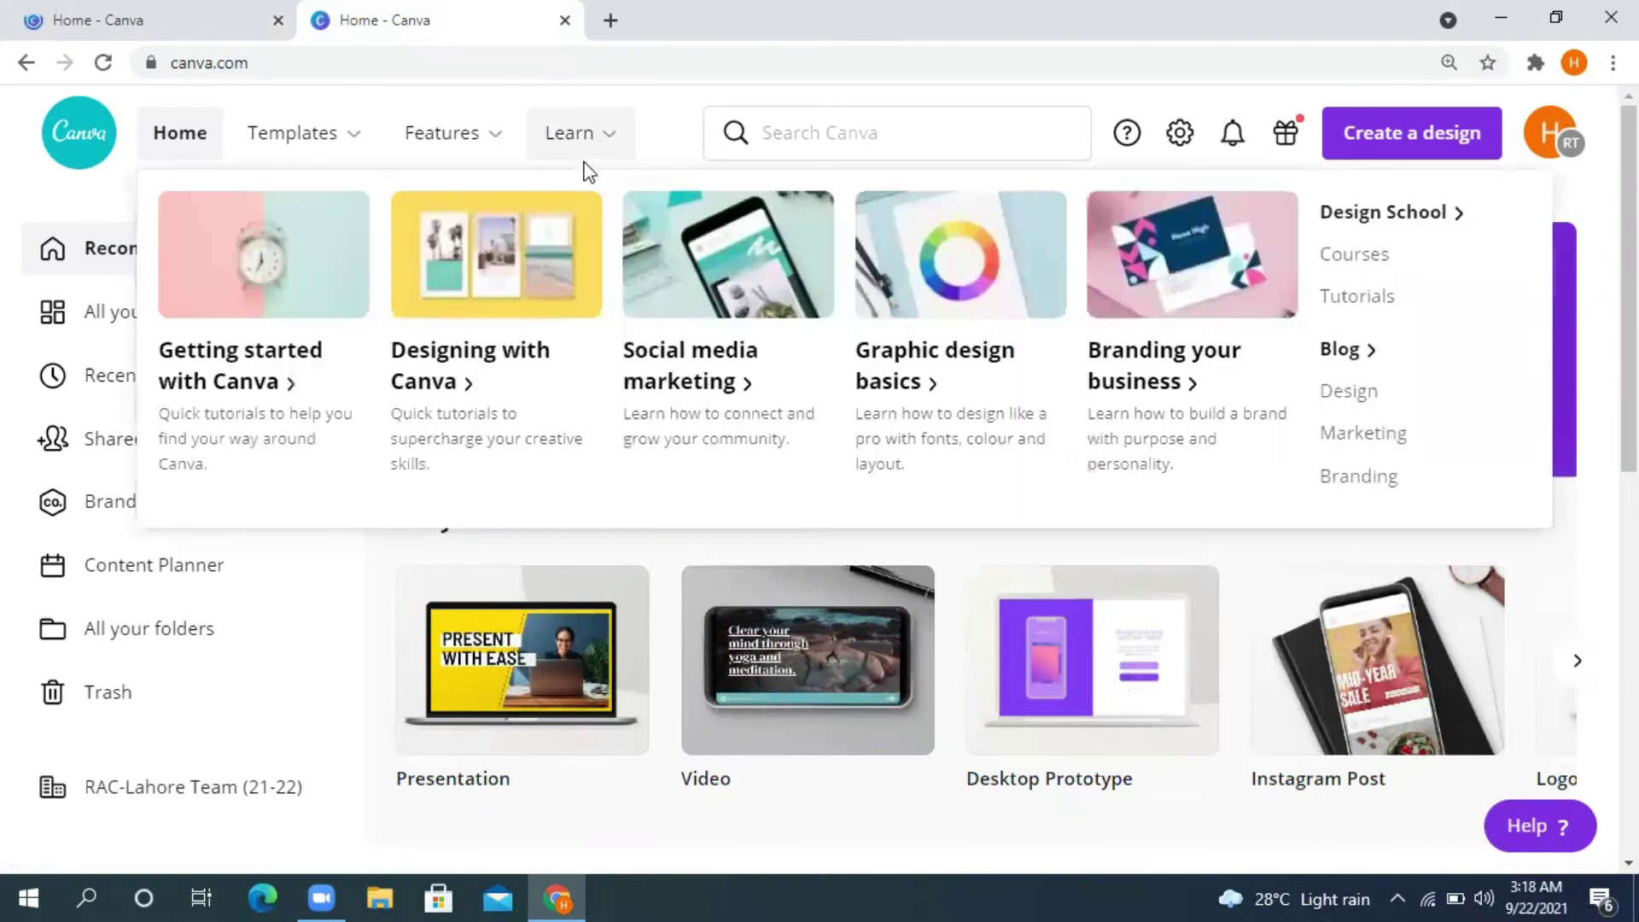
pyautogui.moveTo(359, 124)
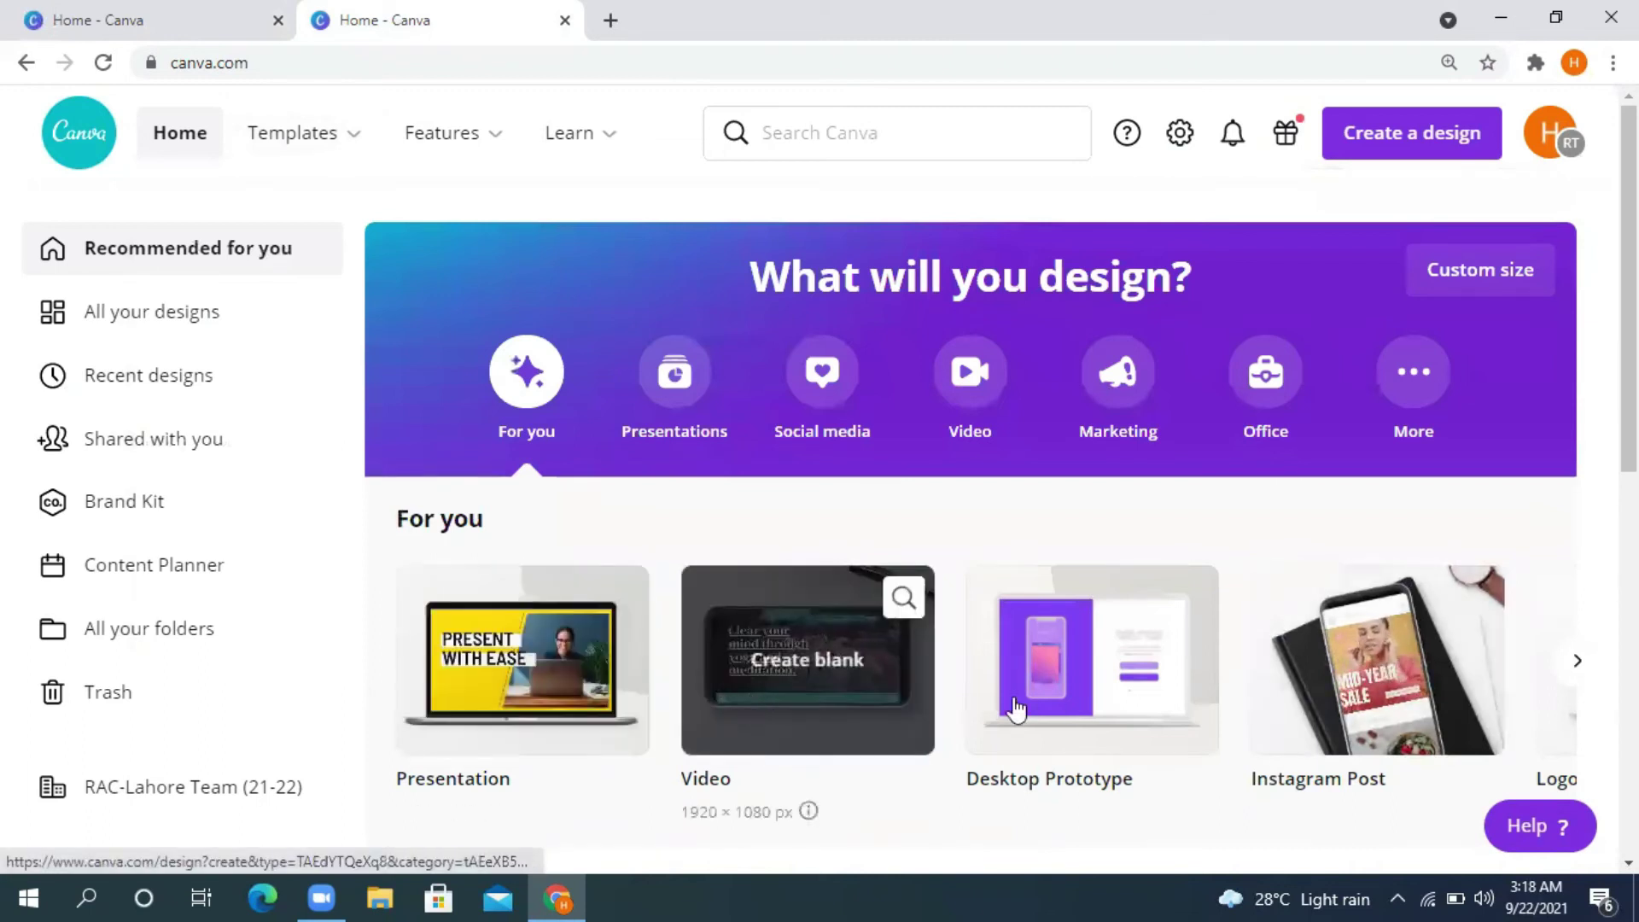
# Step: Create a blank Logo design from the recommended design types and browse its logo templates
pyautogui.scroll(-4, 563, 636)
pyautogui.scroll(4, 533, 619)
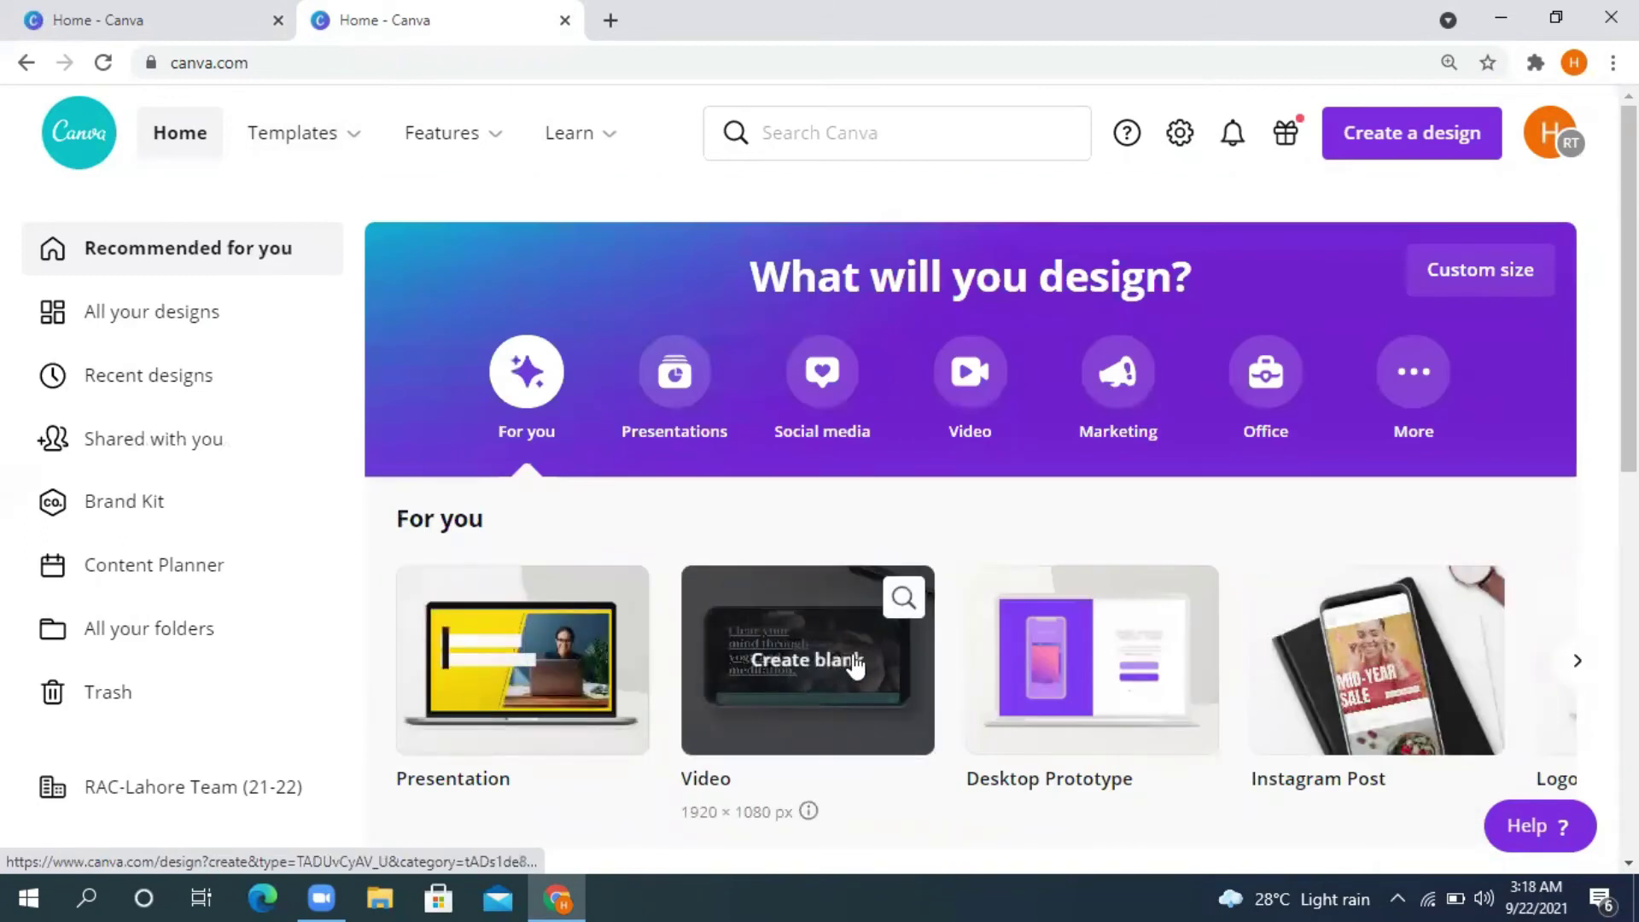
pyautogui.click(1577, 661)
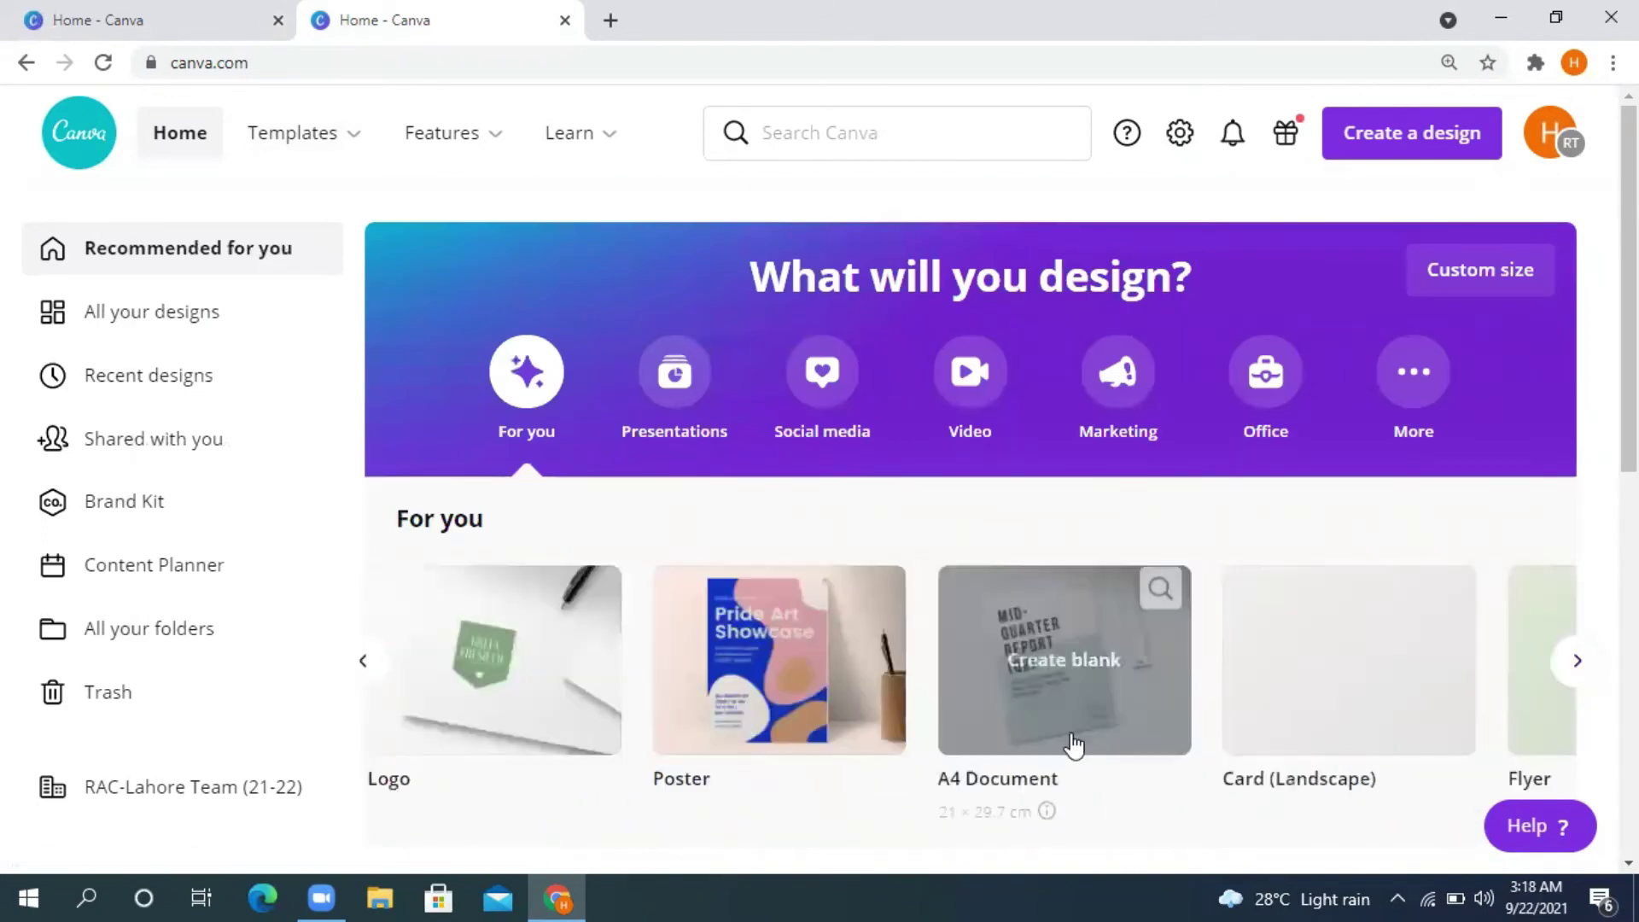
pyautogui.click(581, 722)
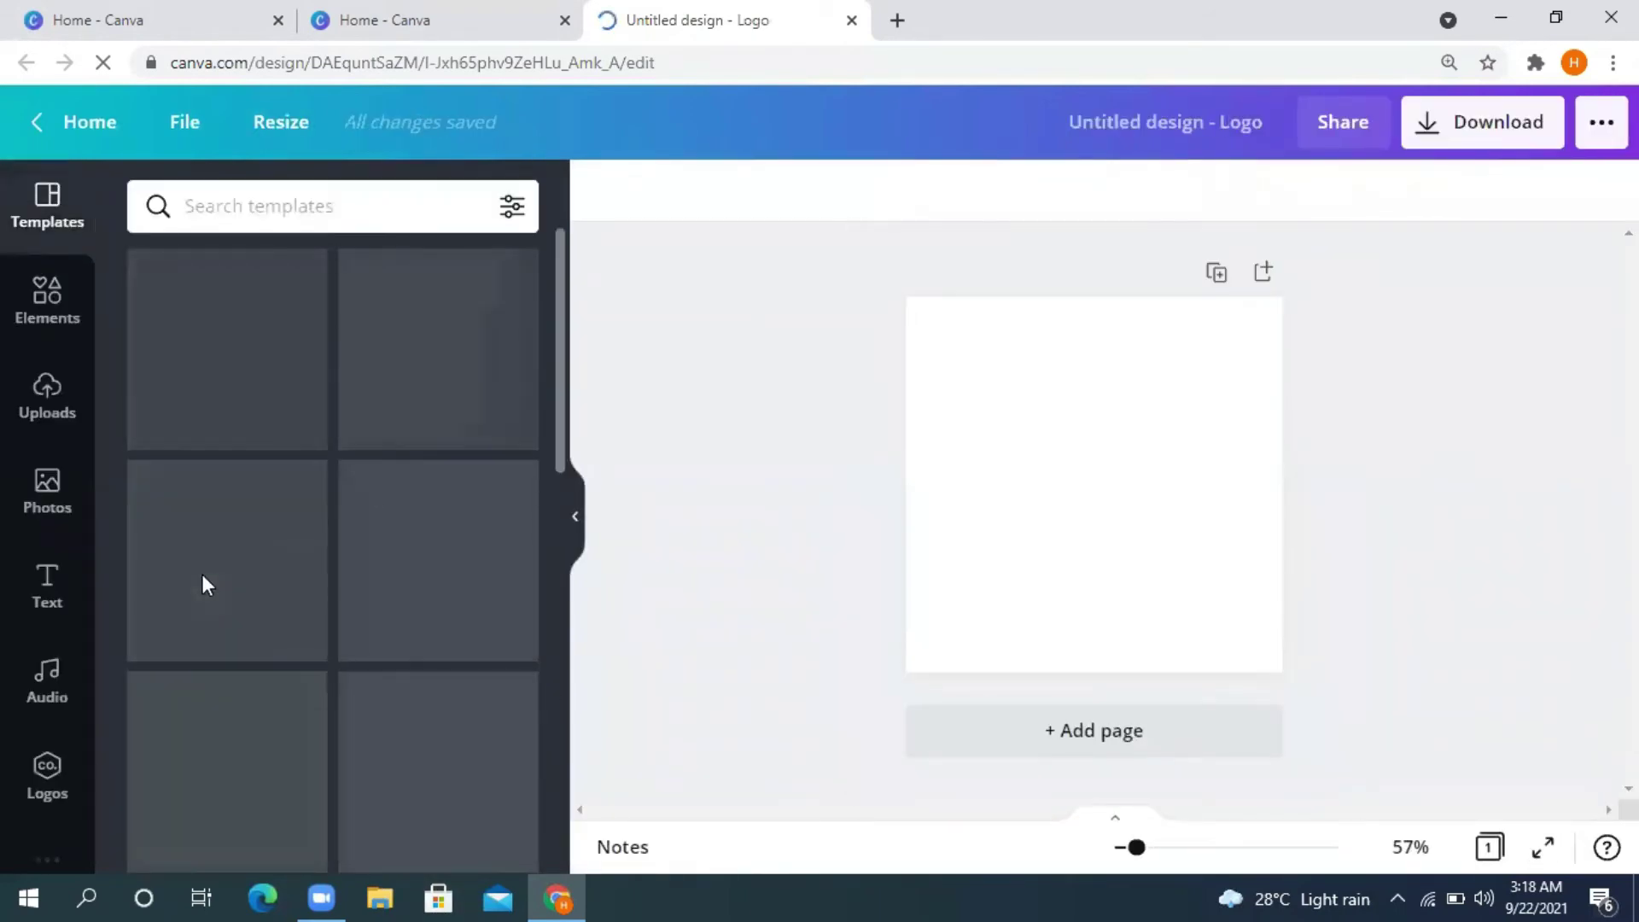
pyautogui.scroll(-10, 336, 540)
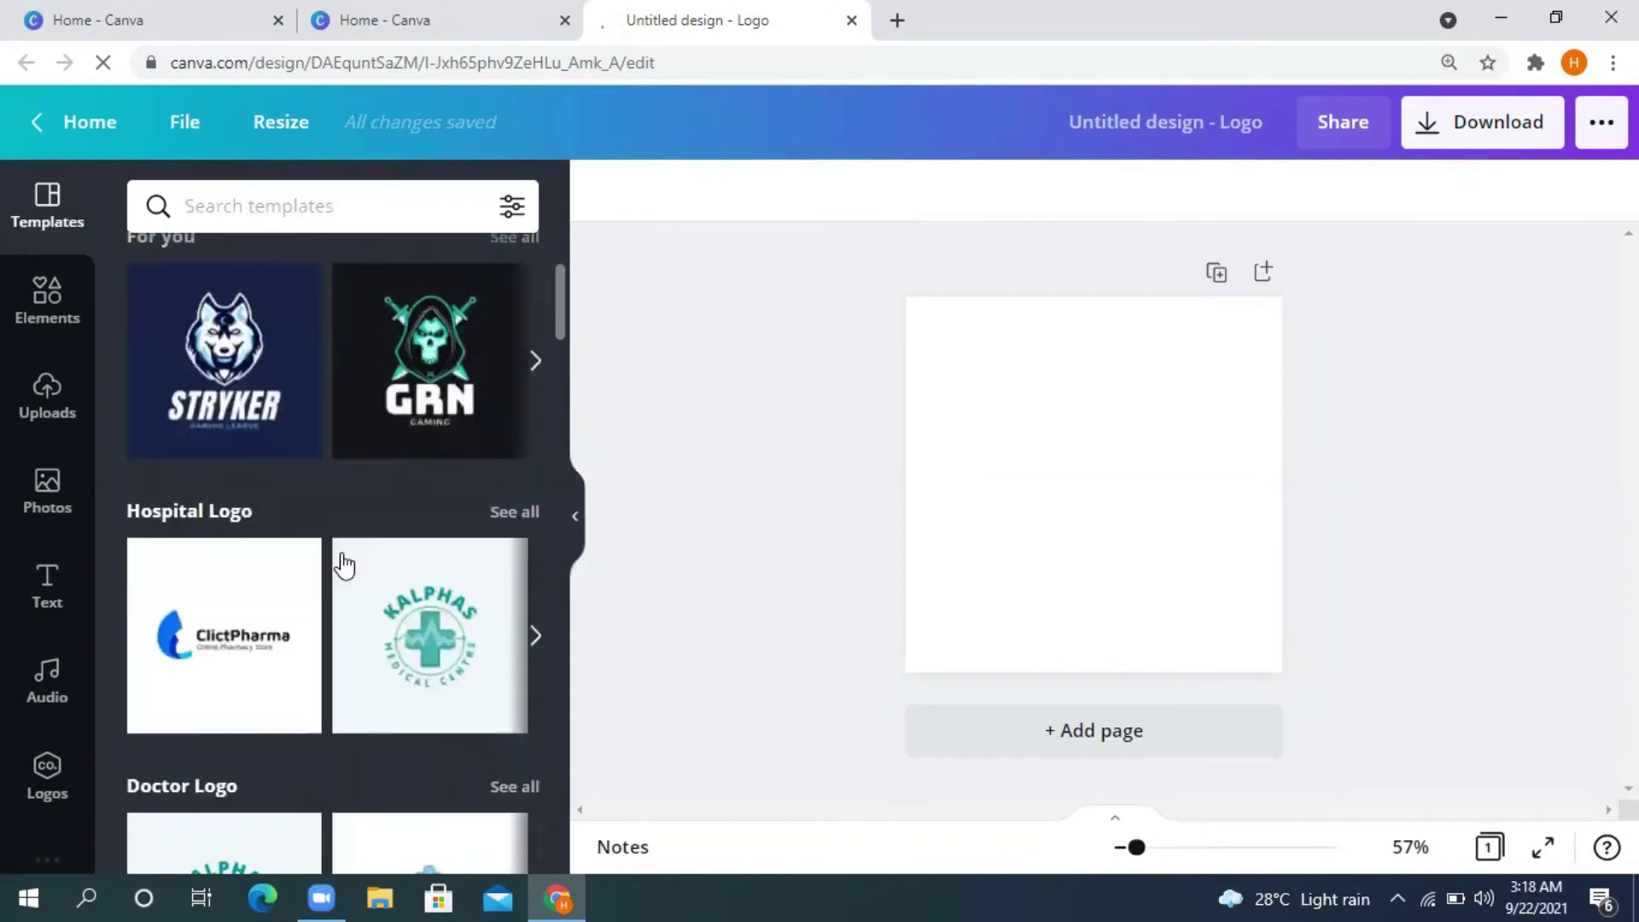
pyautogui.scroll(-3, 335, 552)
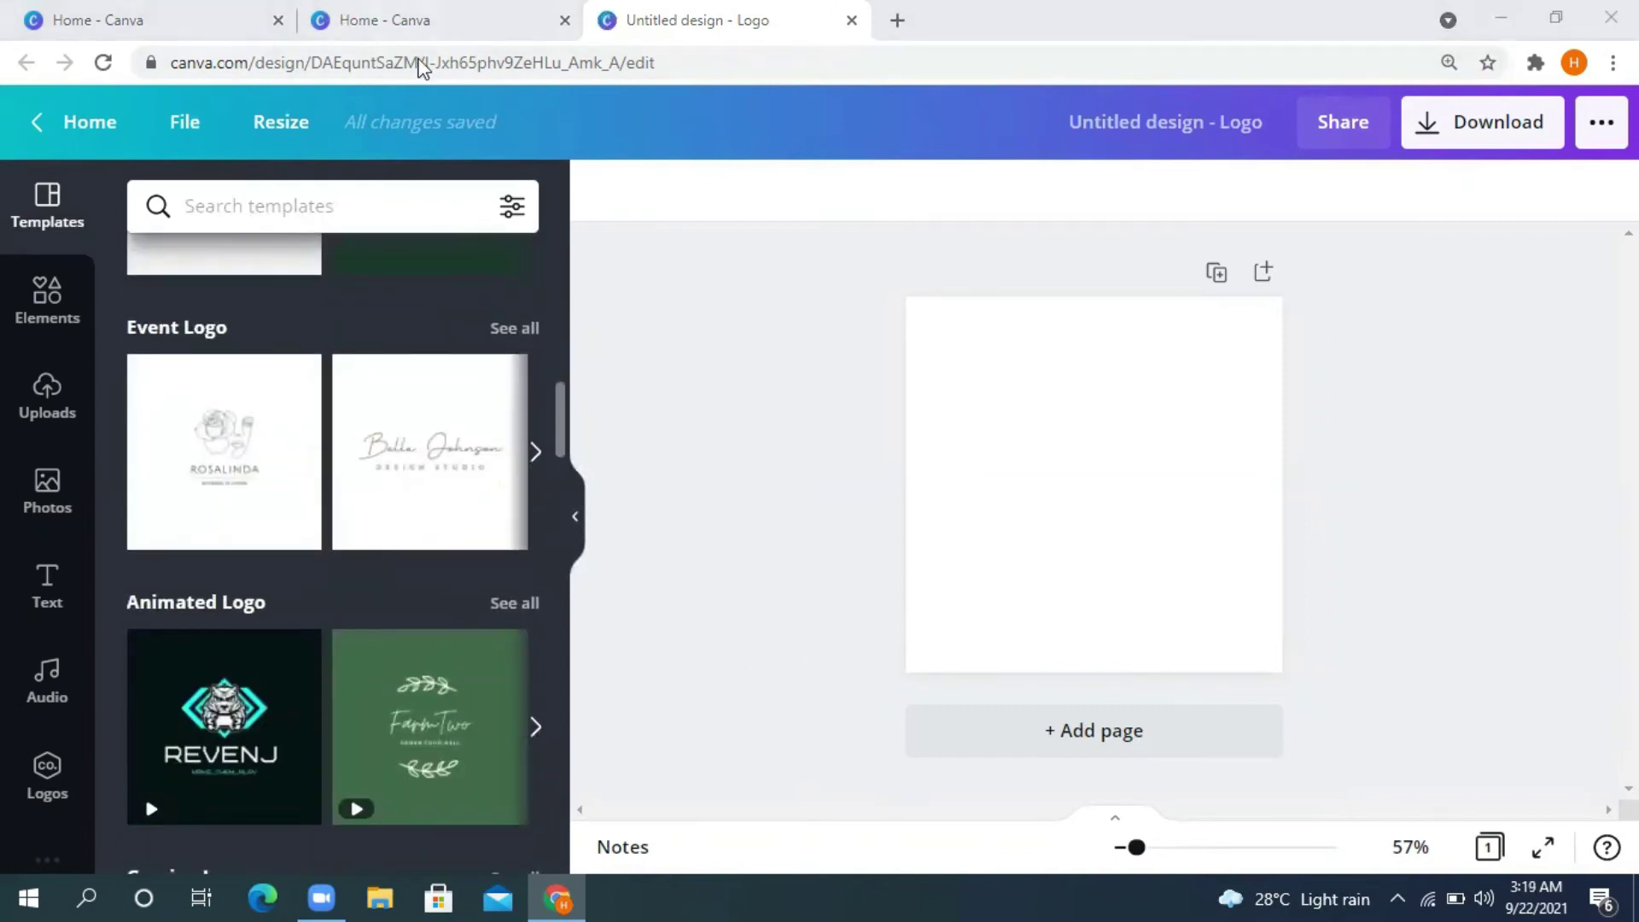
# Step: Return to the home page and look through the remaining recommended design types up to Postcard
pyautogui.click(440, 20)
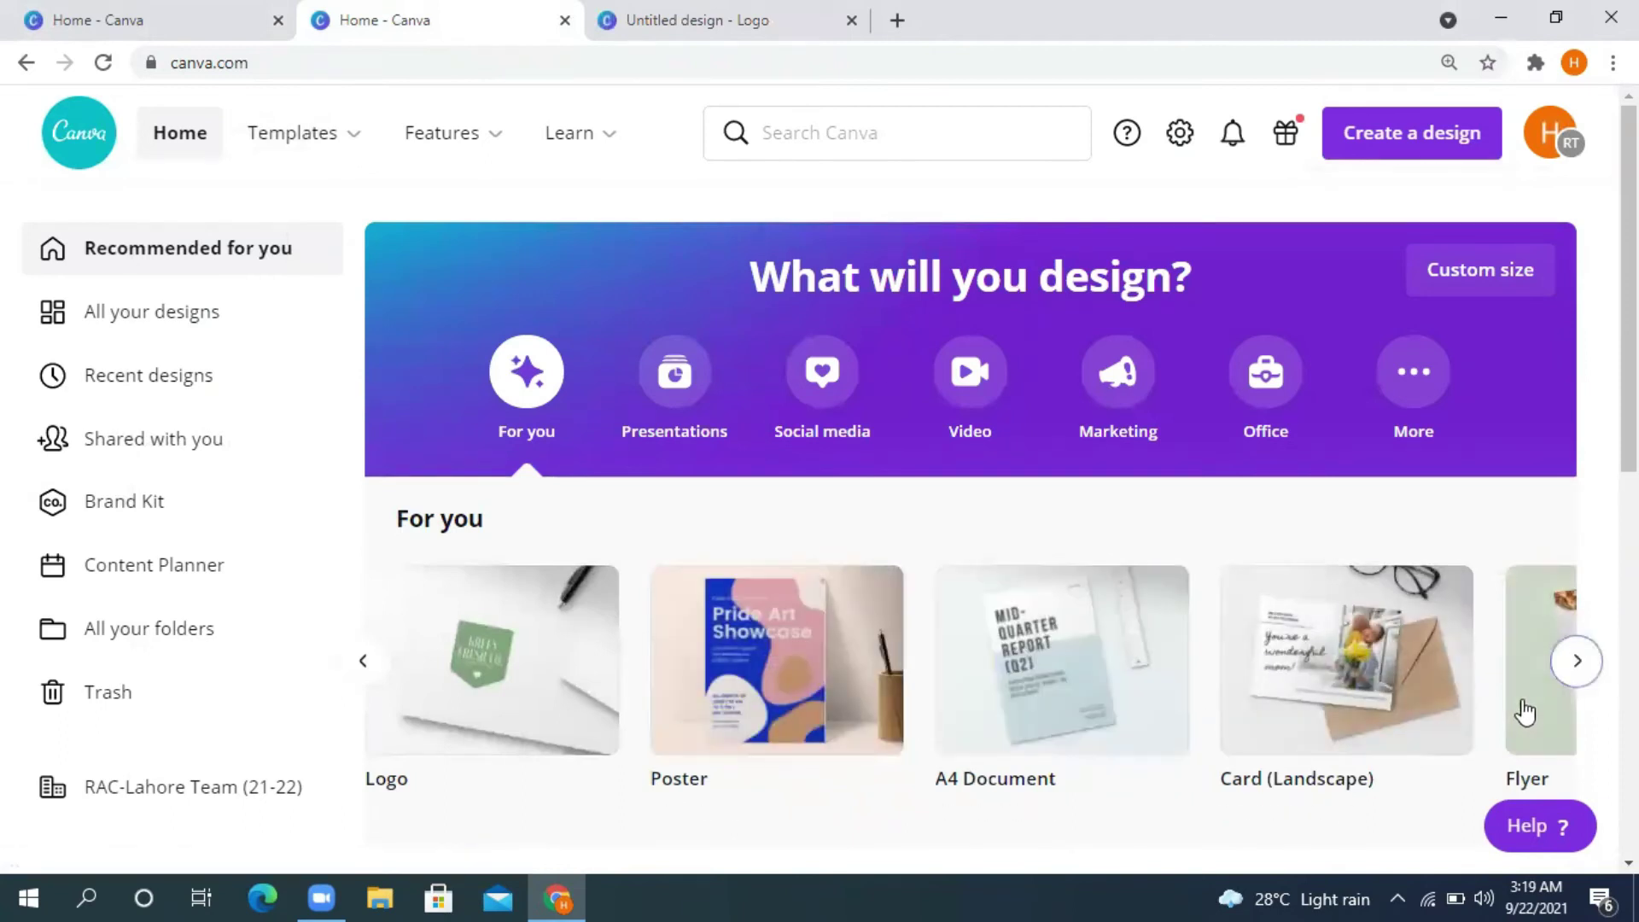
pyautogui.click(1577, 668)
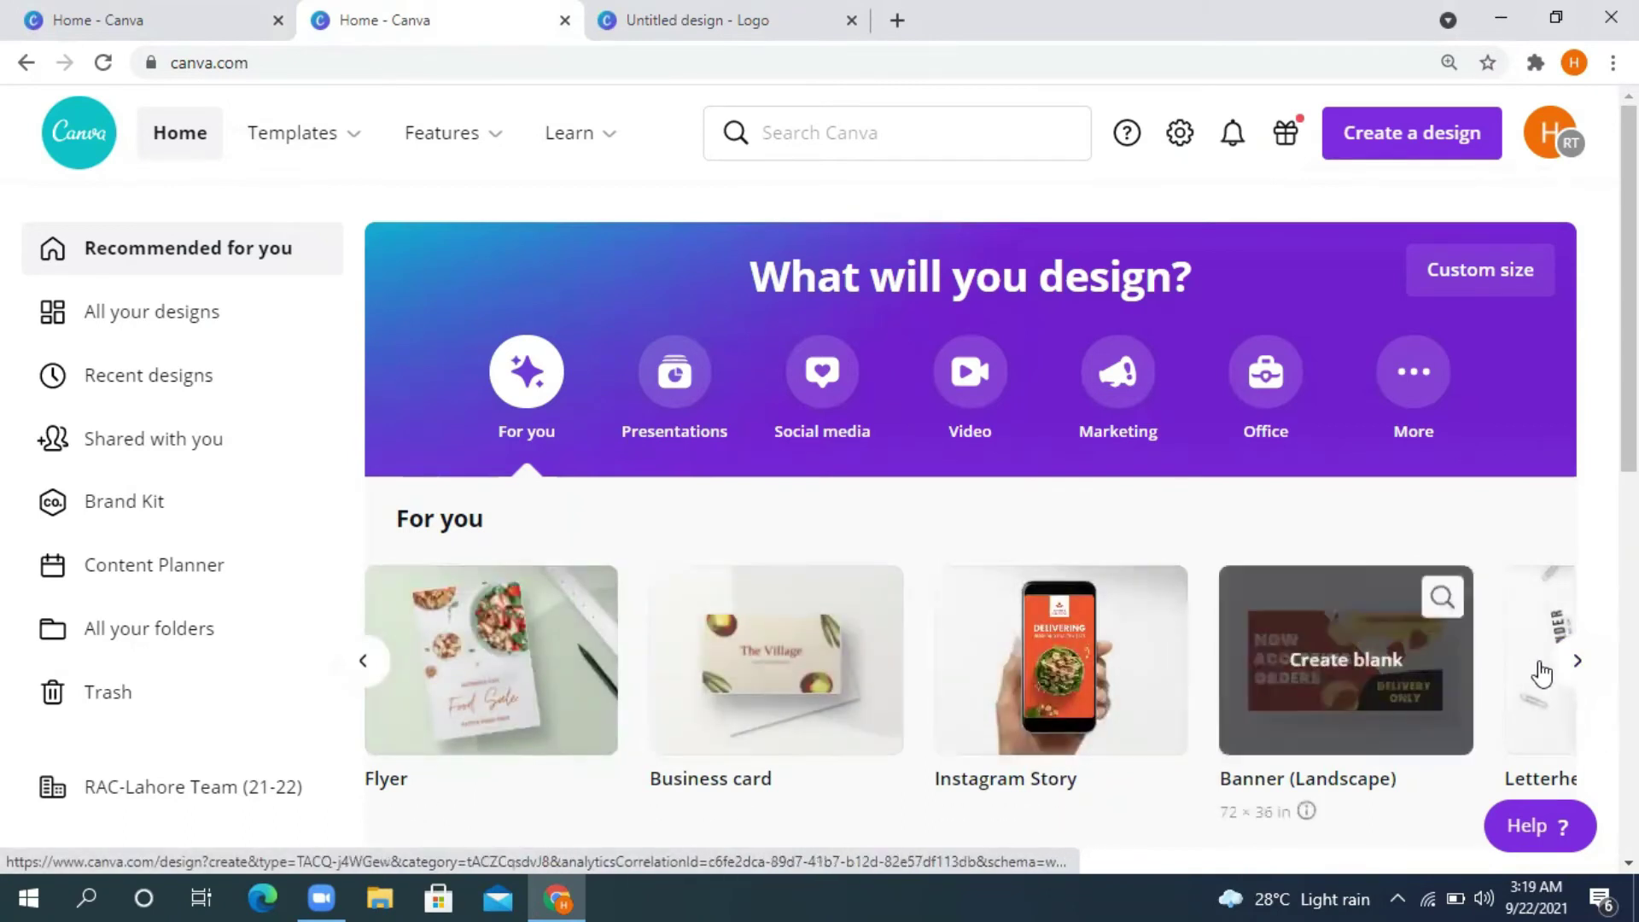
pyautogui.click(1577, 662)
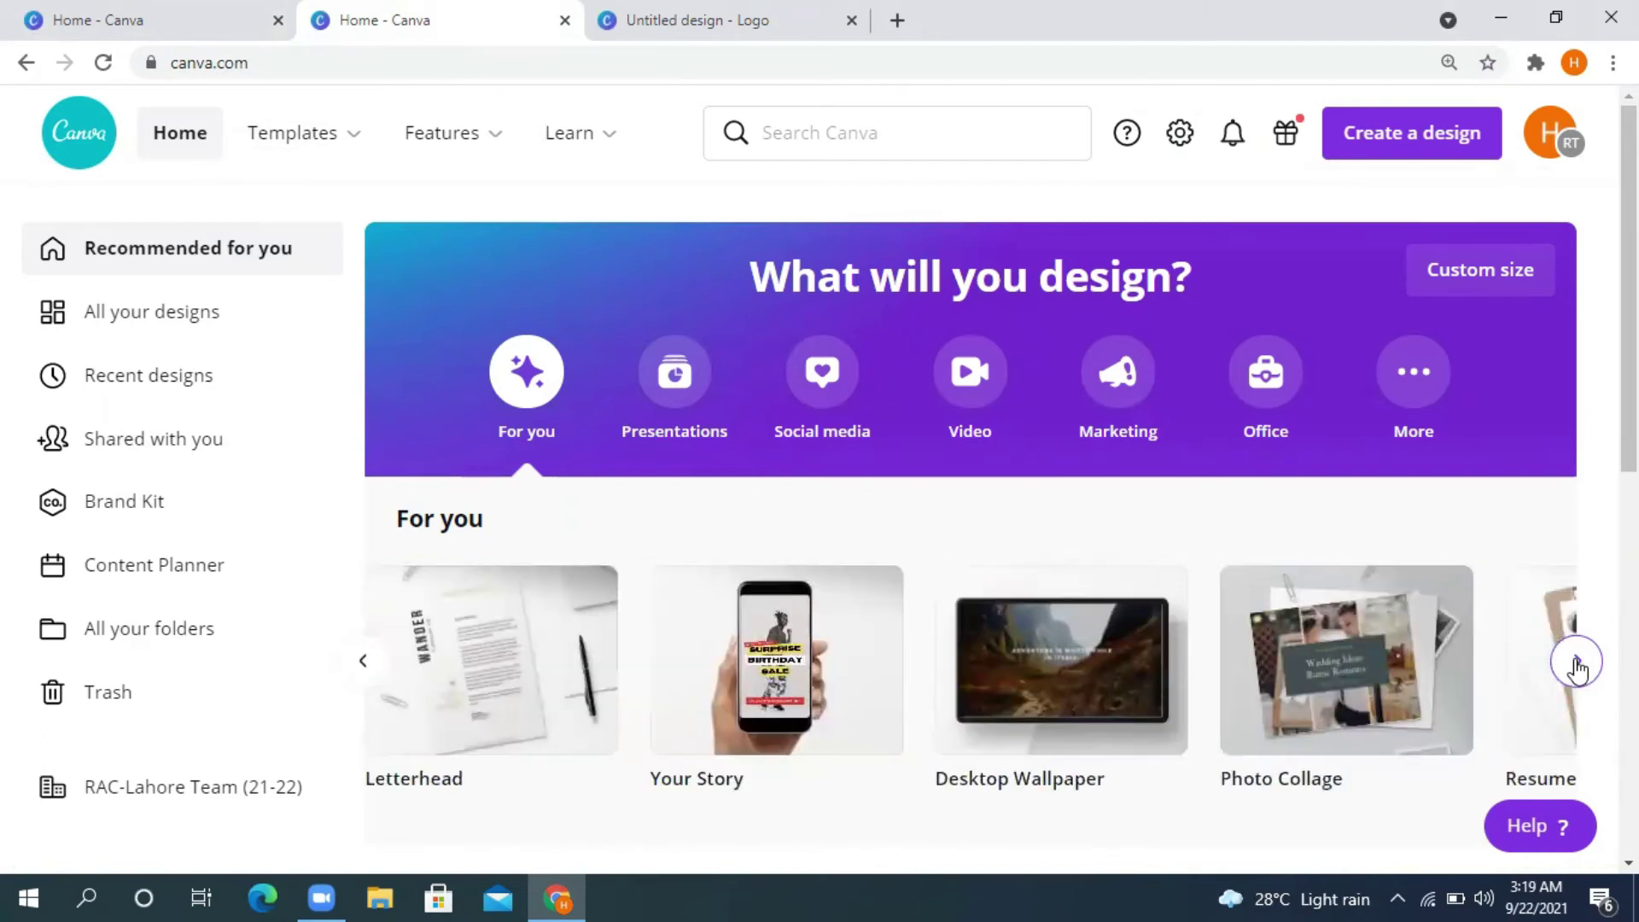
pyautogui.click(1577, 662)
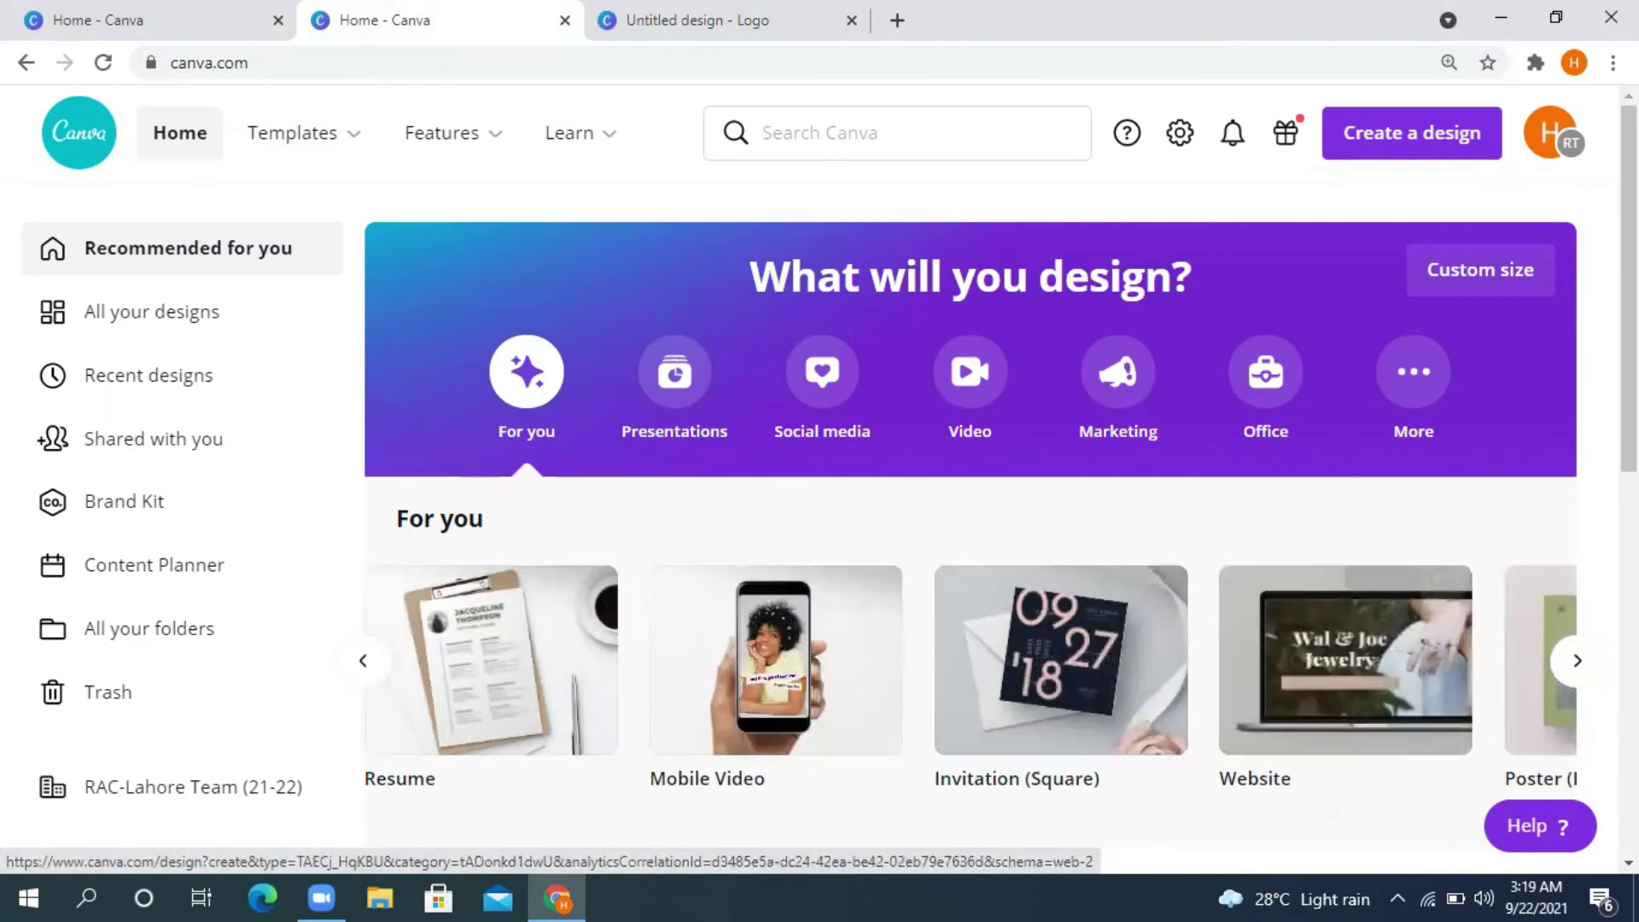
pyautogui.click(1577, 660)
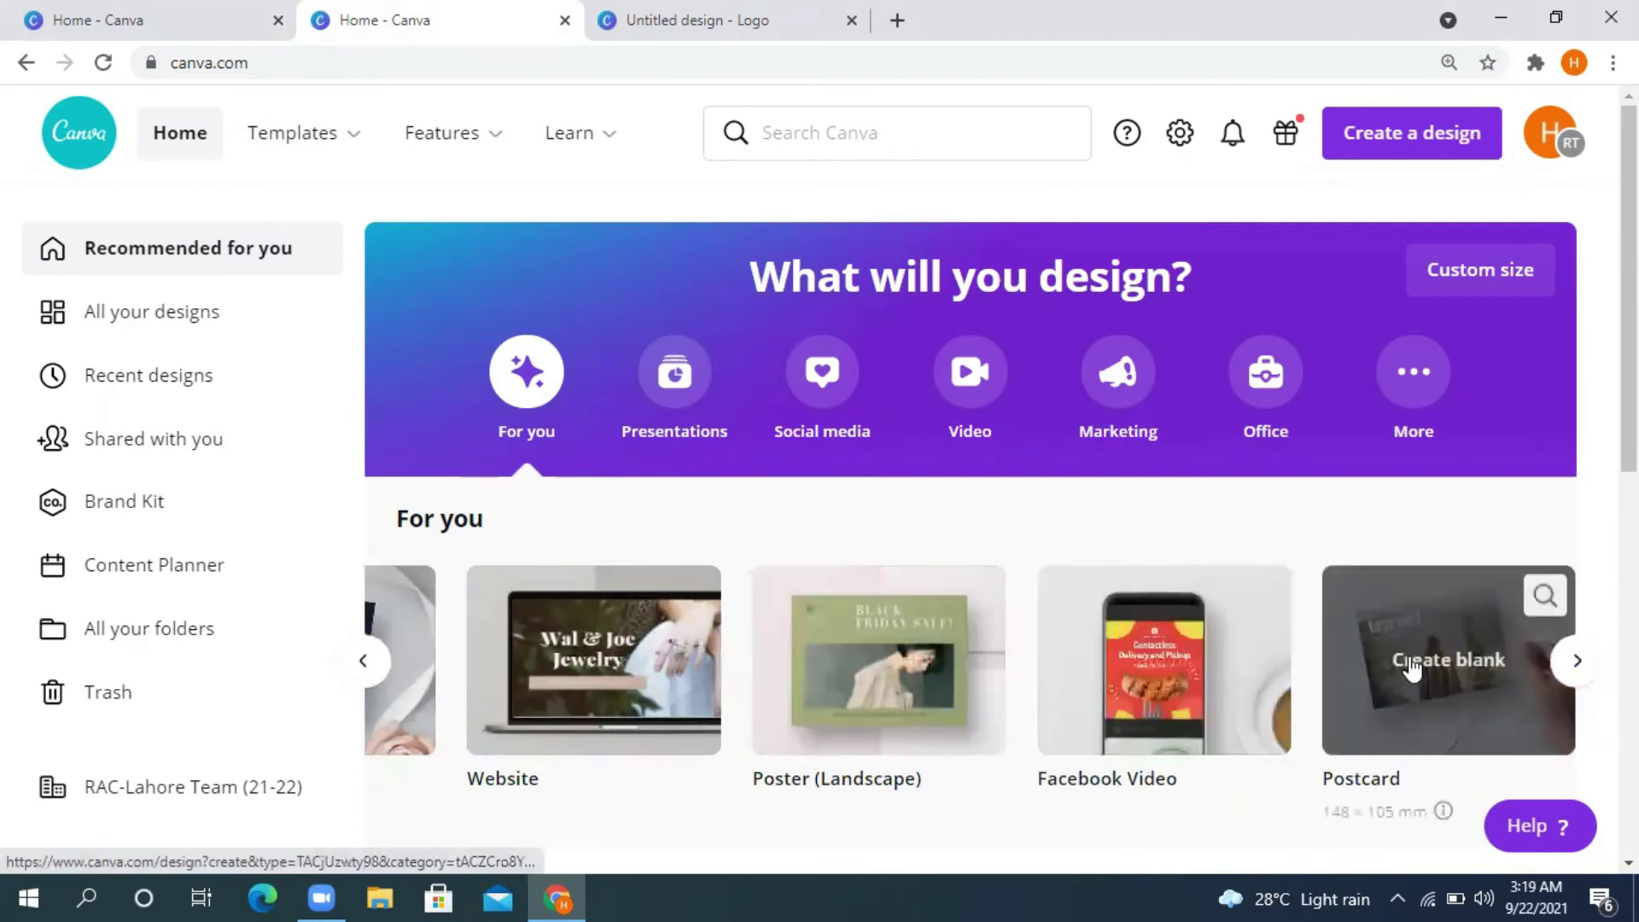
pyautogui.click(1577, 661)
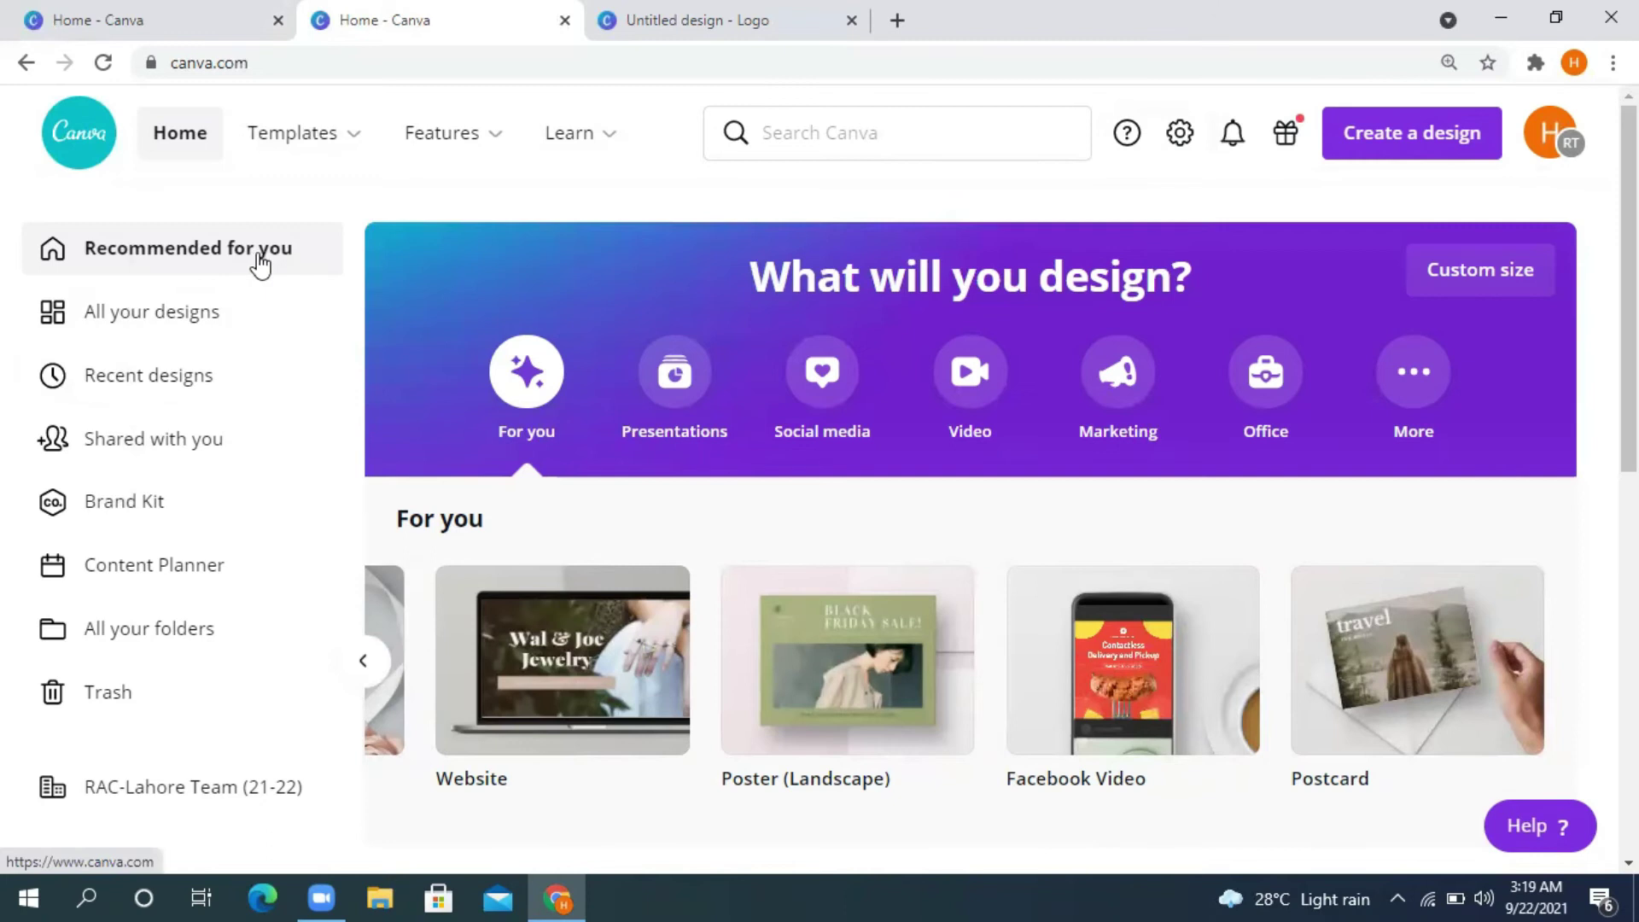
# Step: Look through all your designs, open the unnamed Facebook Post design, and return to the home page
pyautogui.scroll(-5, 260, 265)
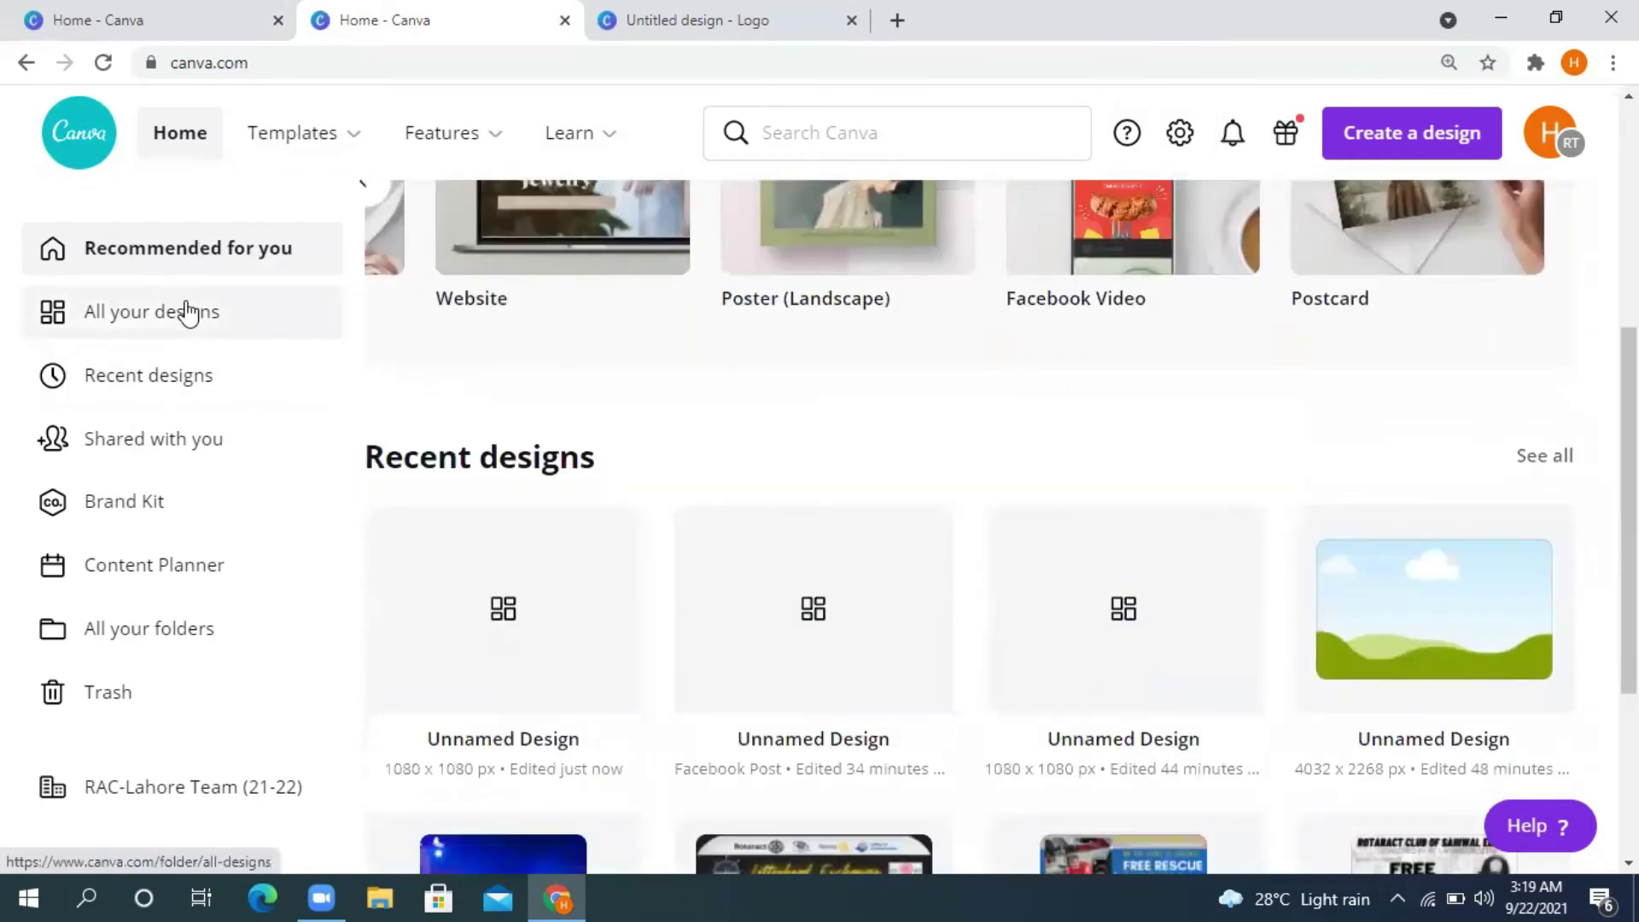
pyautogui.click(189, 346)
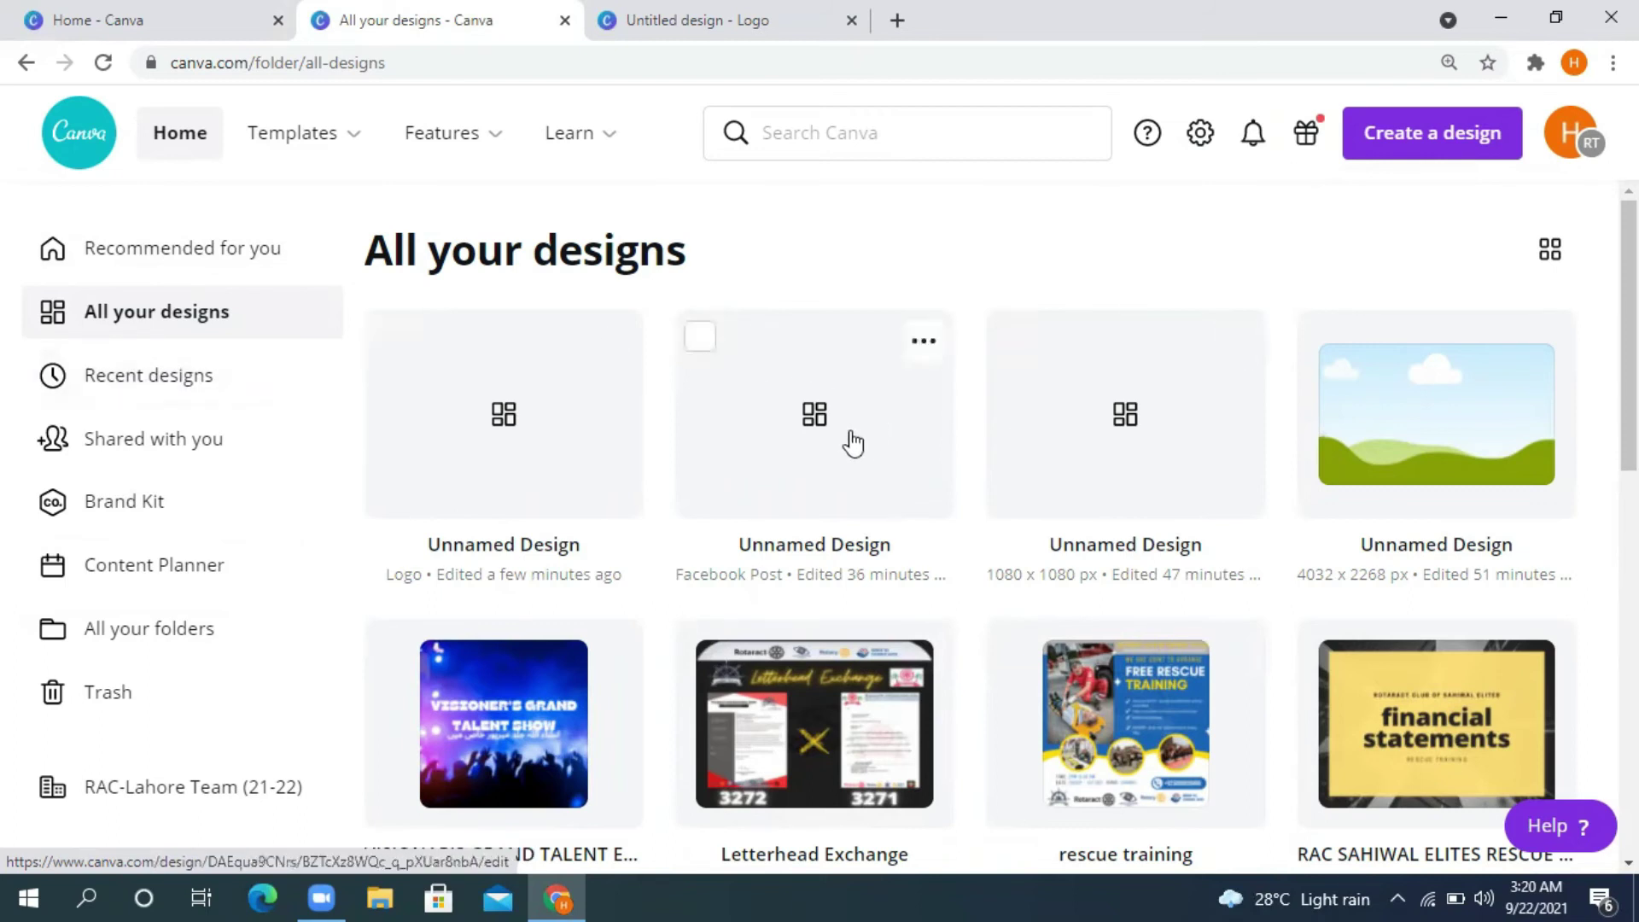
pyautogui.click(853, 442)
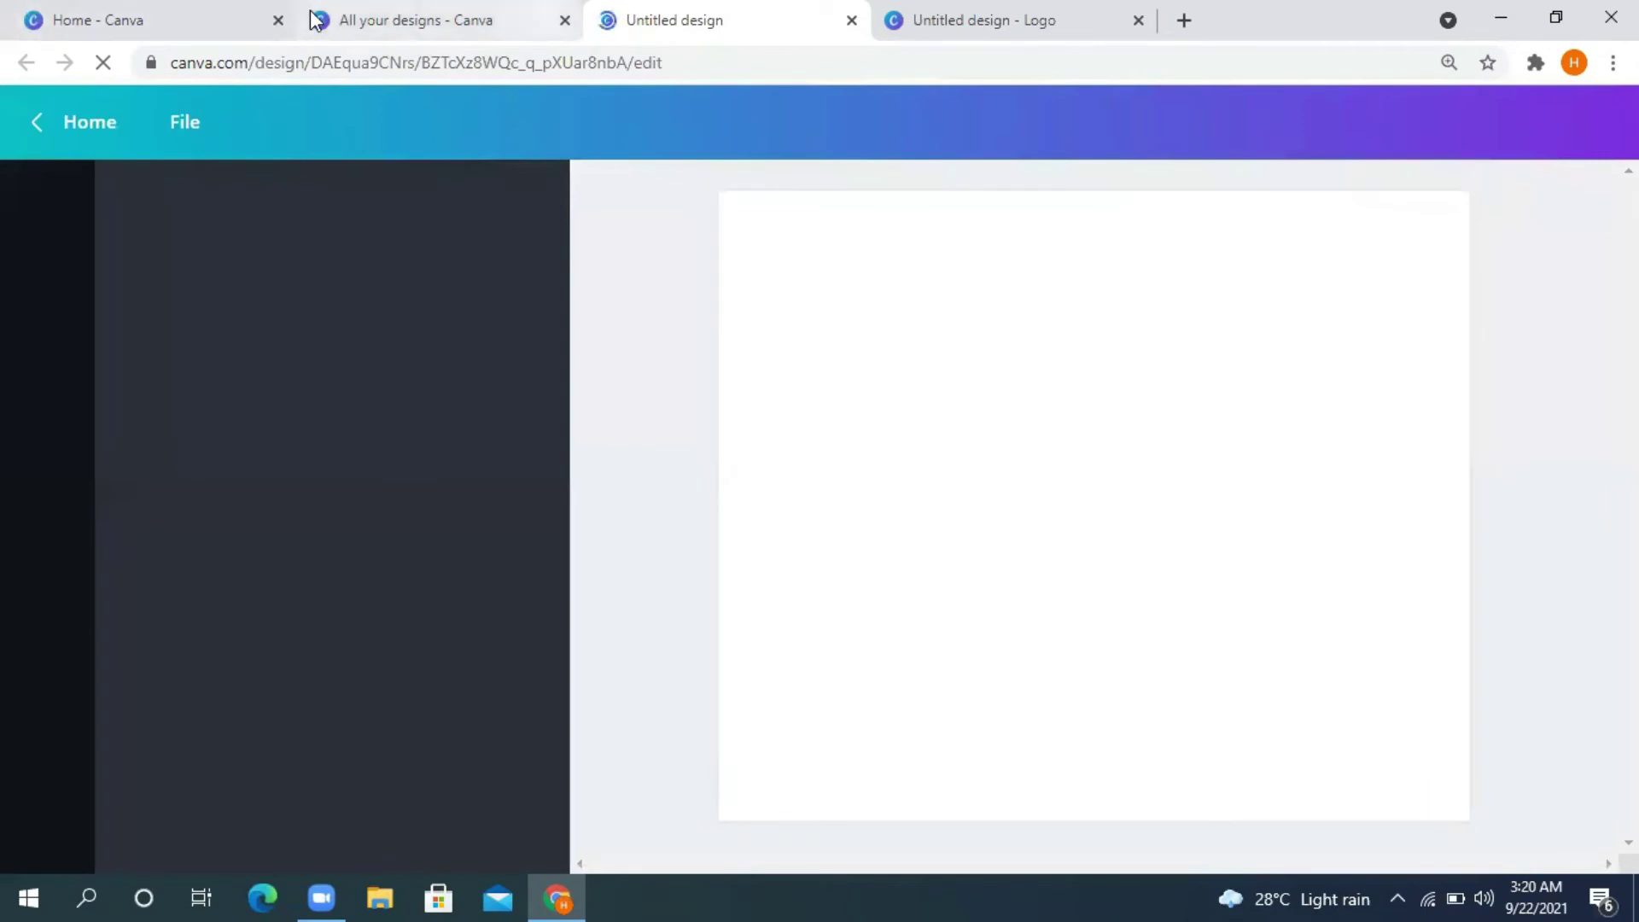
pyautogui.click(316, 20)
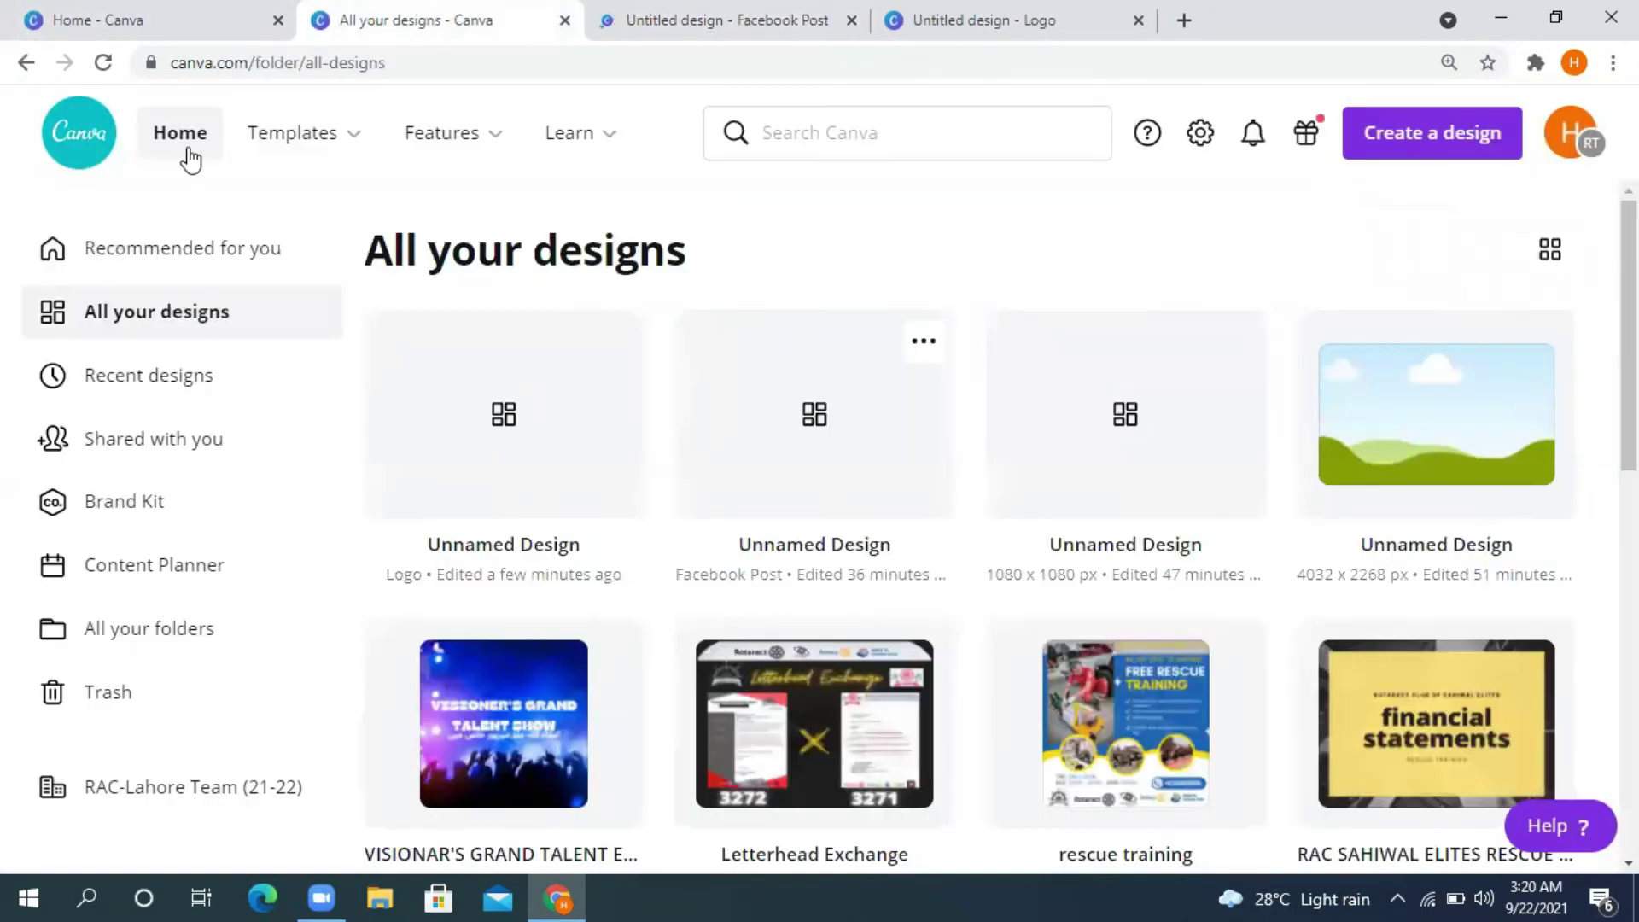
pyautogui.click(121, 10)
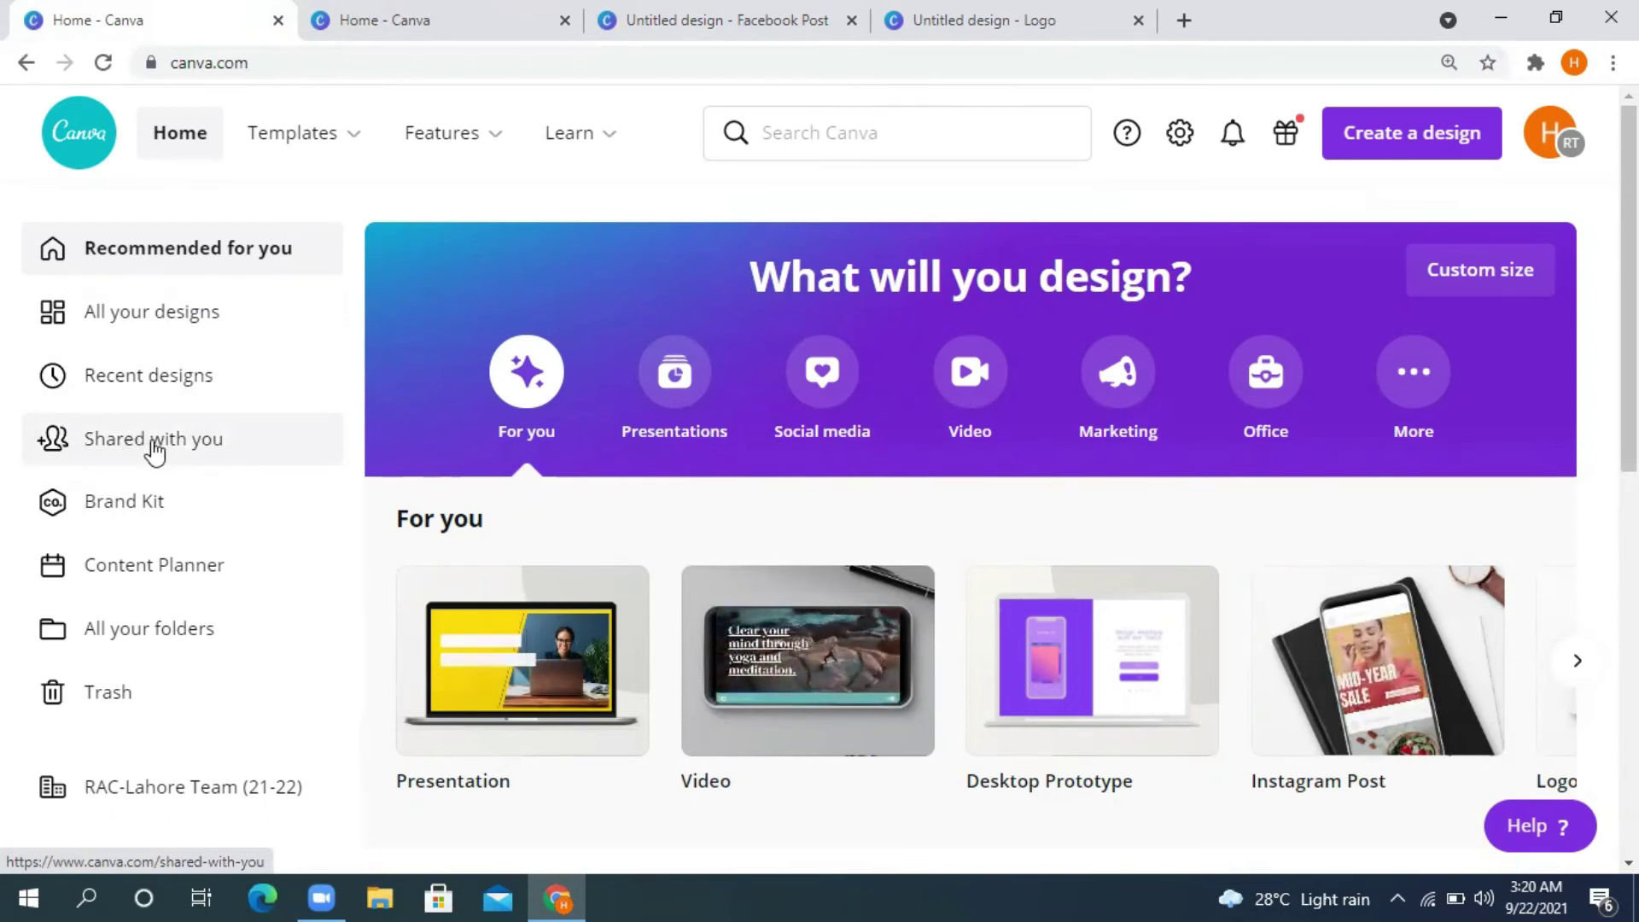
# Step: View the Brand Kit's logo, colour and font sections and the Content Planner calendar, dismissing its planning tip
pyautogui.click(153, 508)
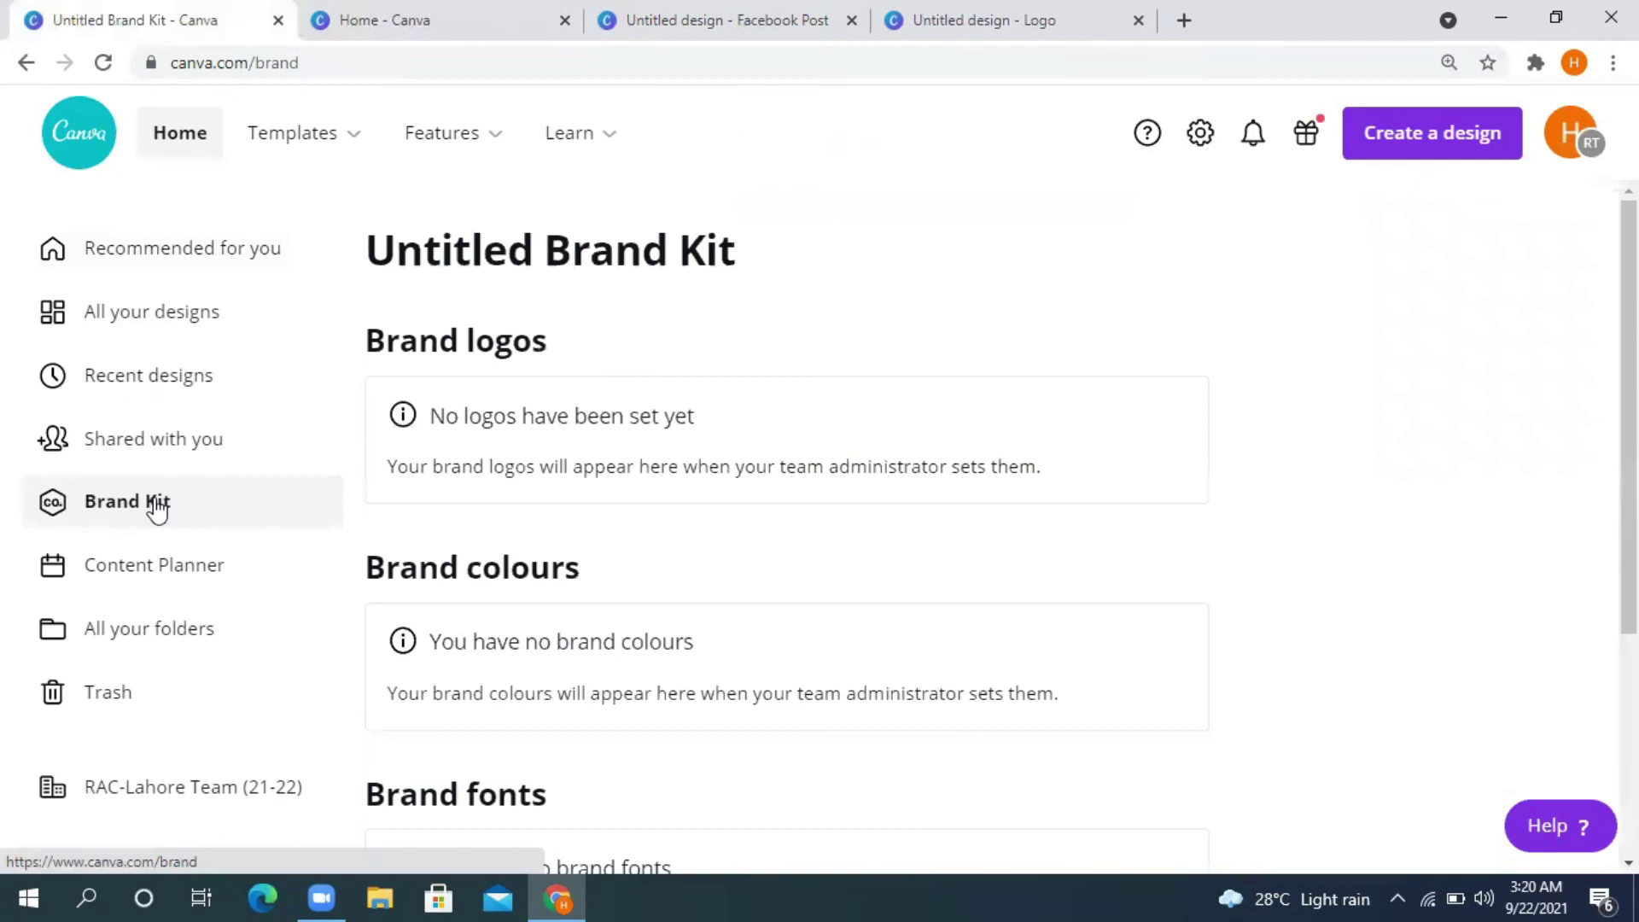
pyautogui.scroll(-4, 525, 437)
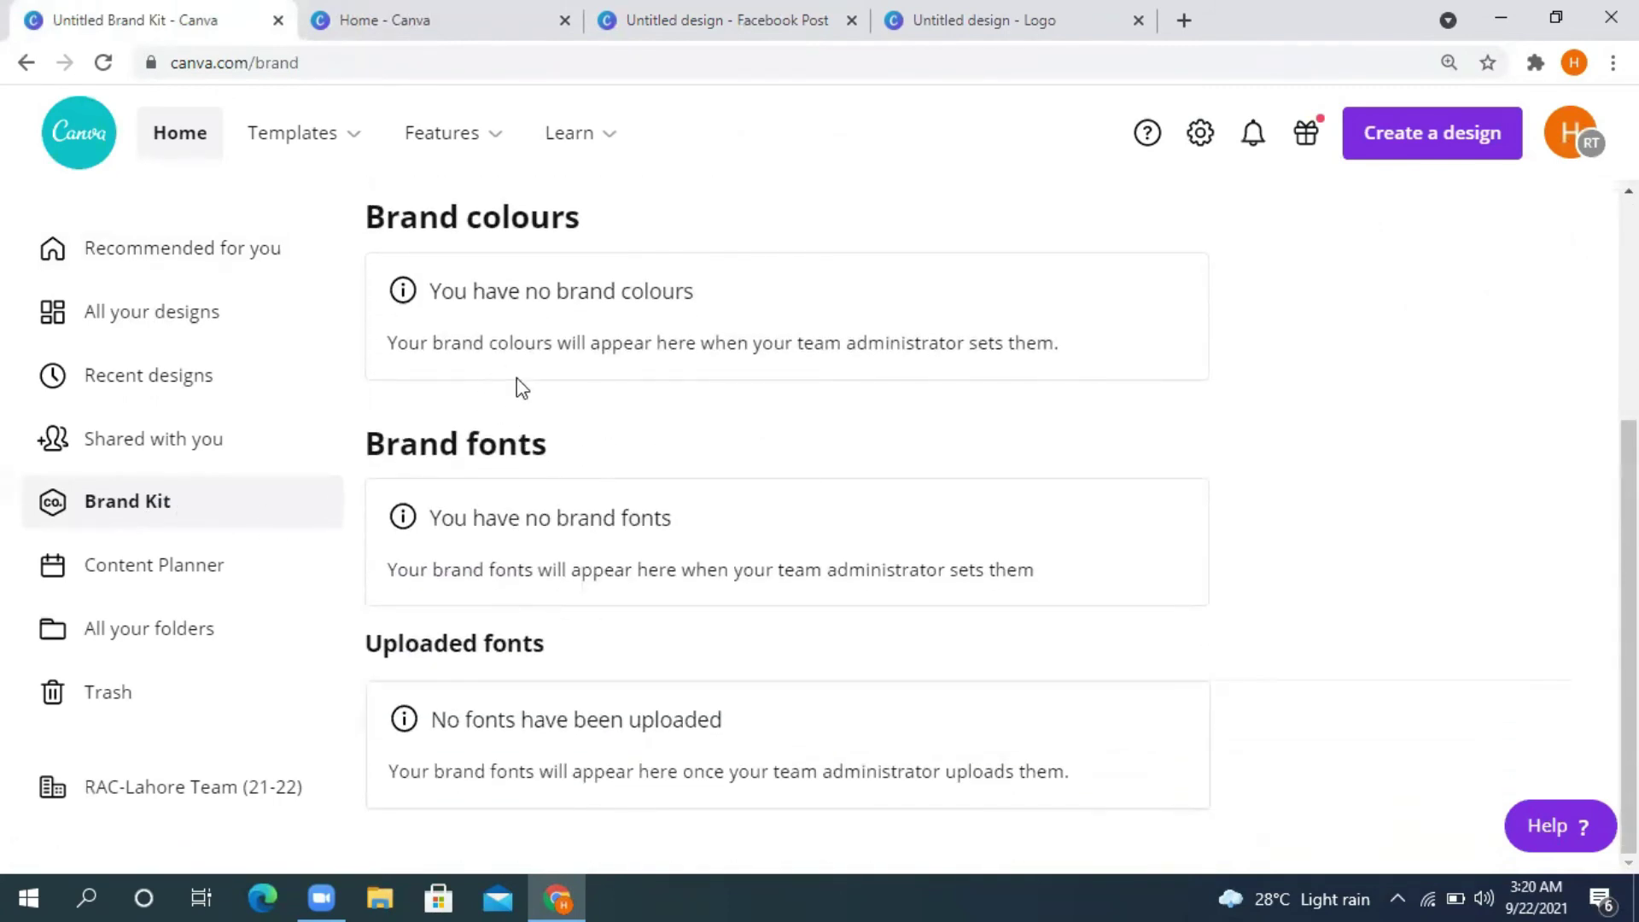
pyautogui.scroll(4, 468, 303)
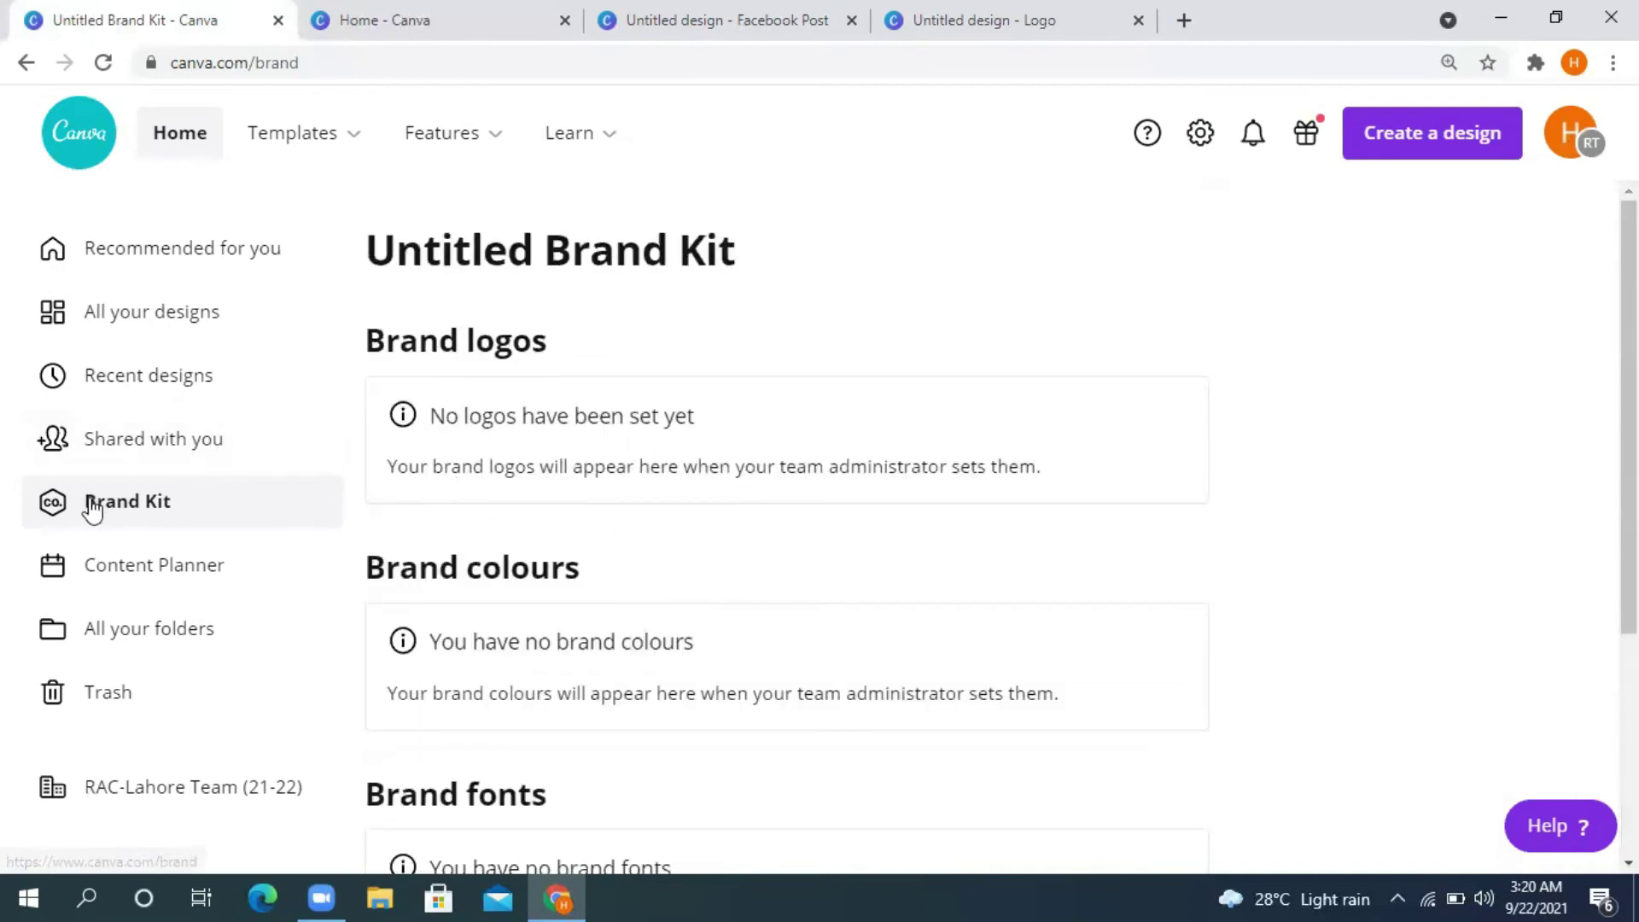
pyautogui.click(173, 588)
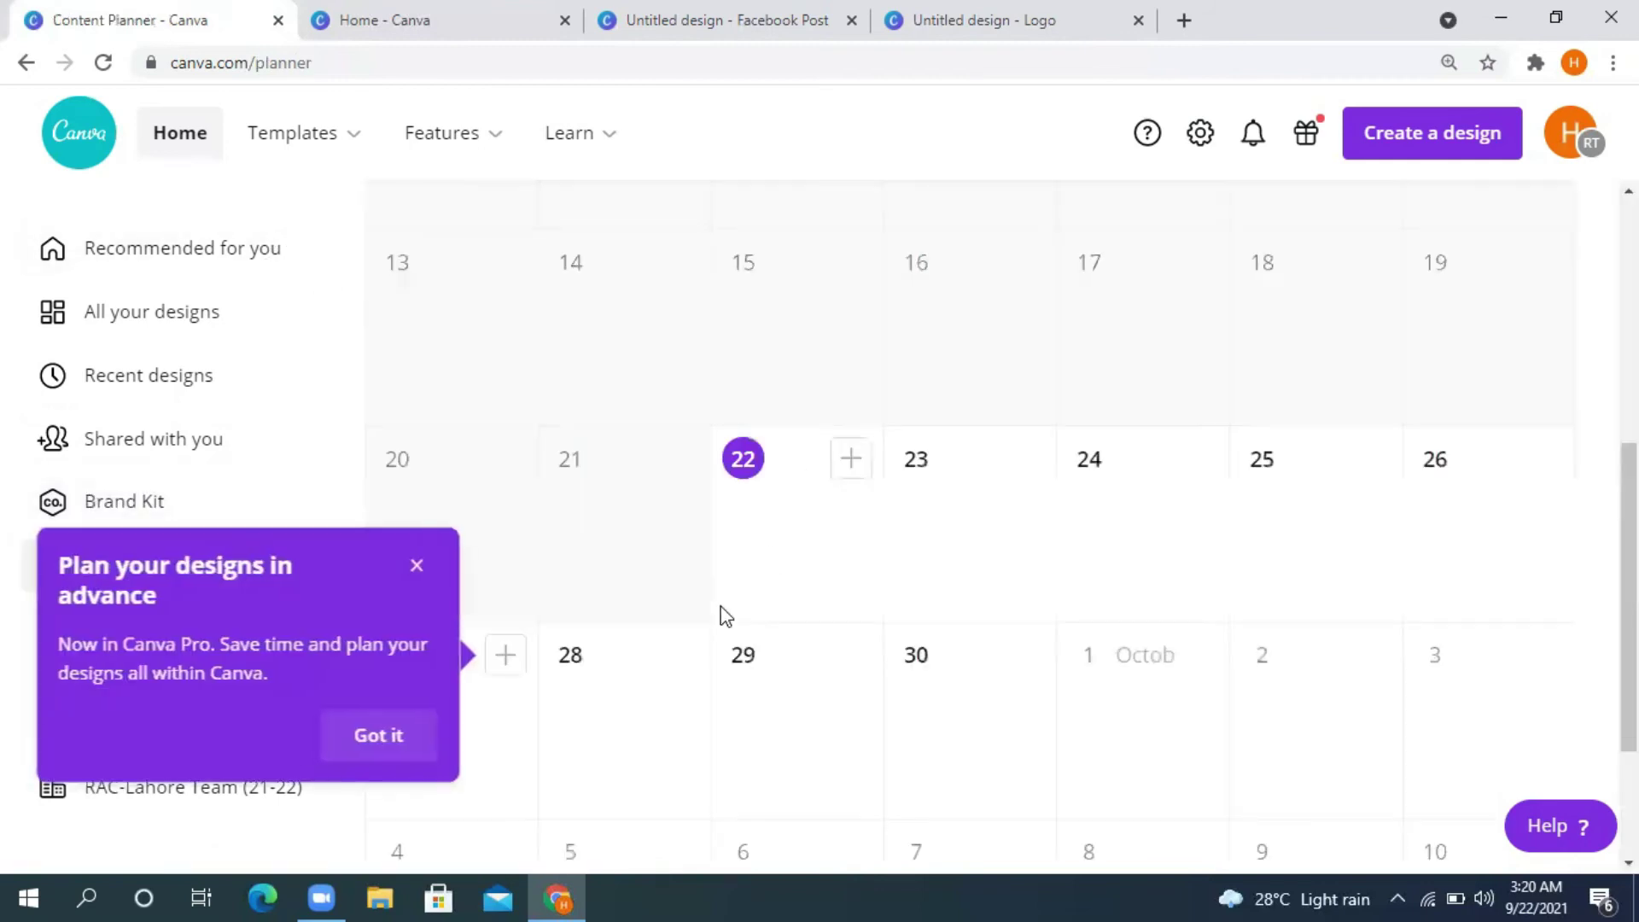
pyautogui.click(414, 572)
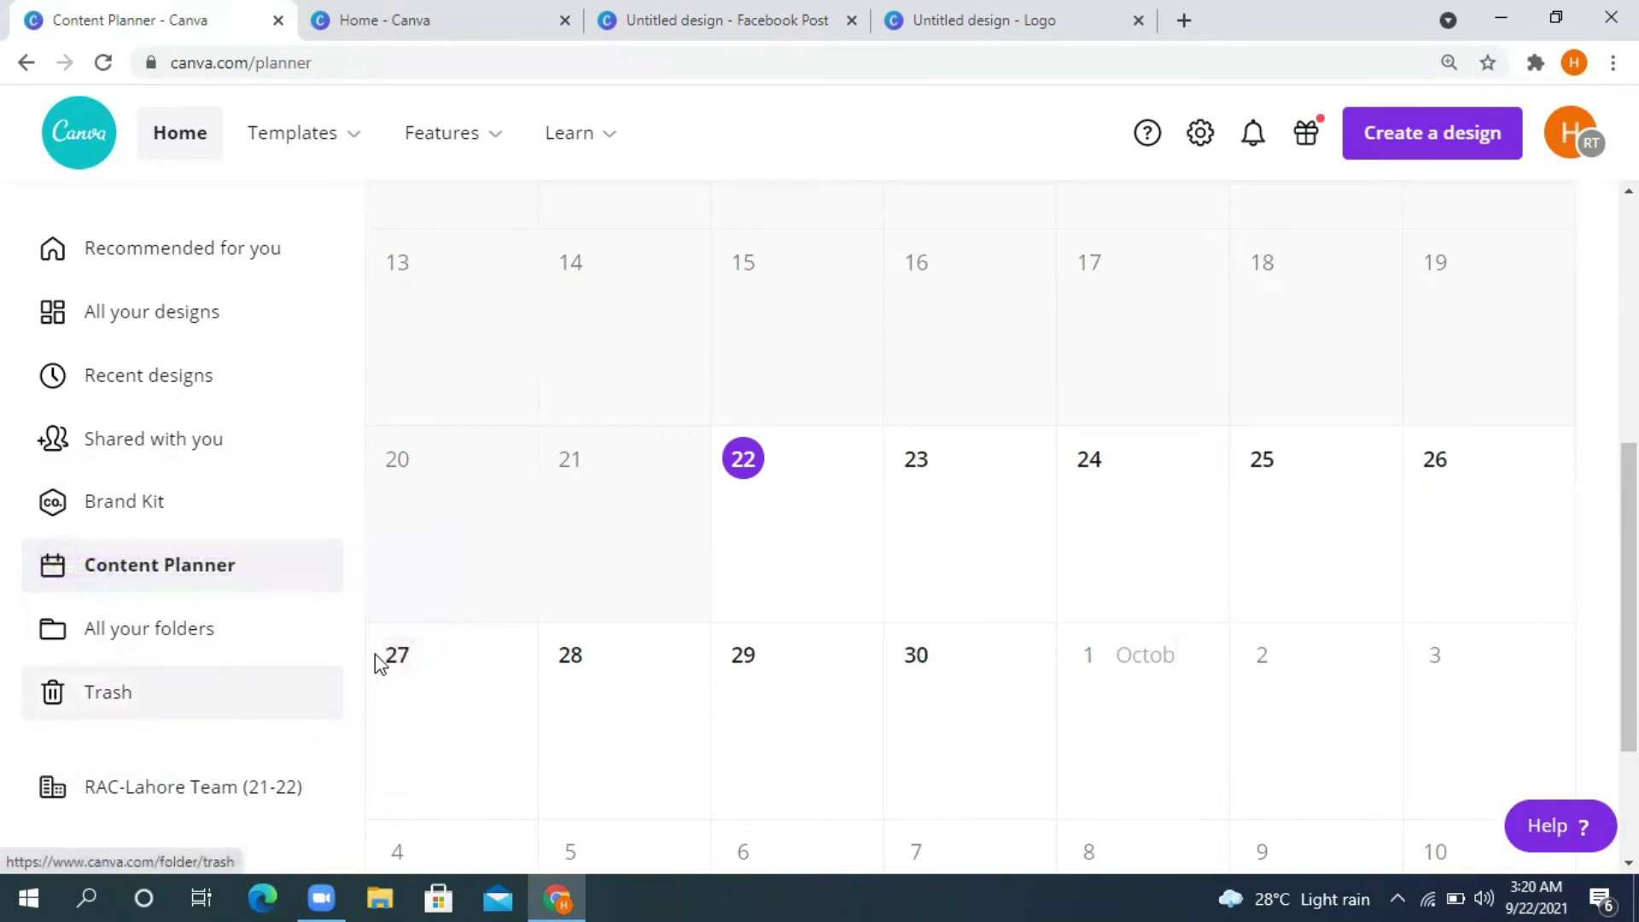
# Step: Check the Likes and Uploads folders among all your folders, and go back to the home page
pyautogui.click(168, 638)
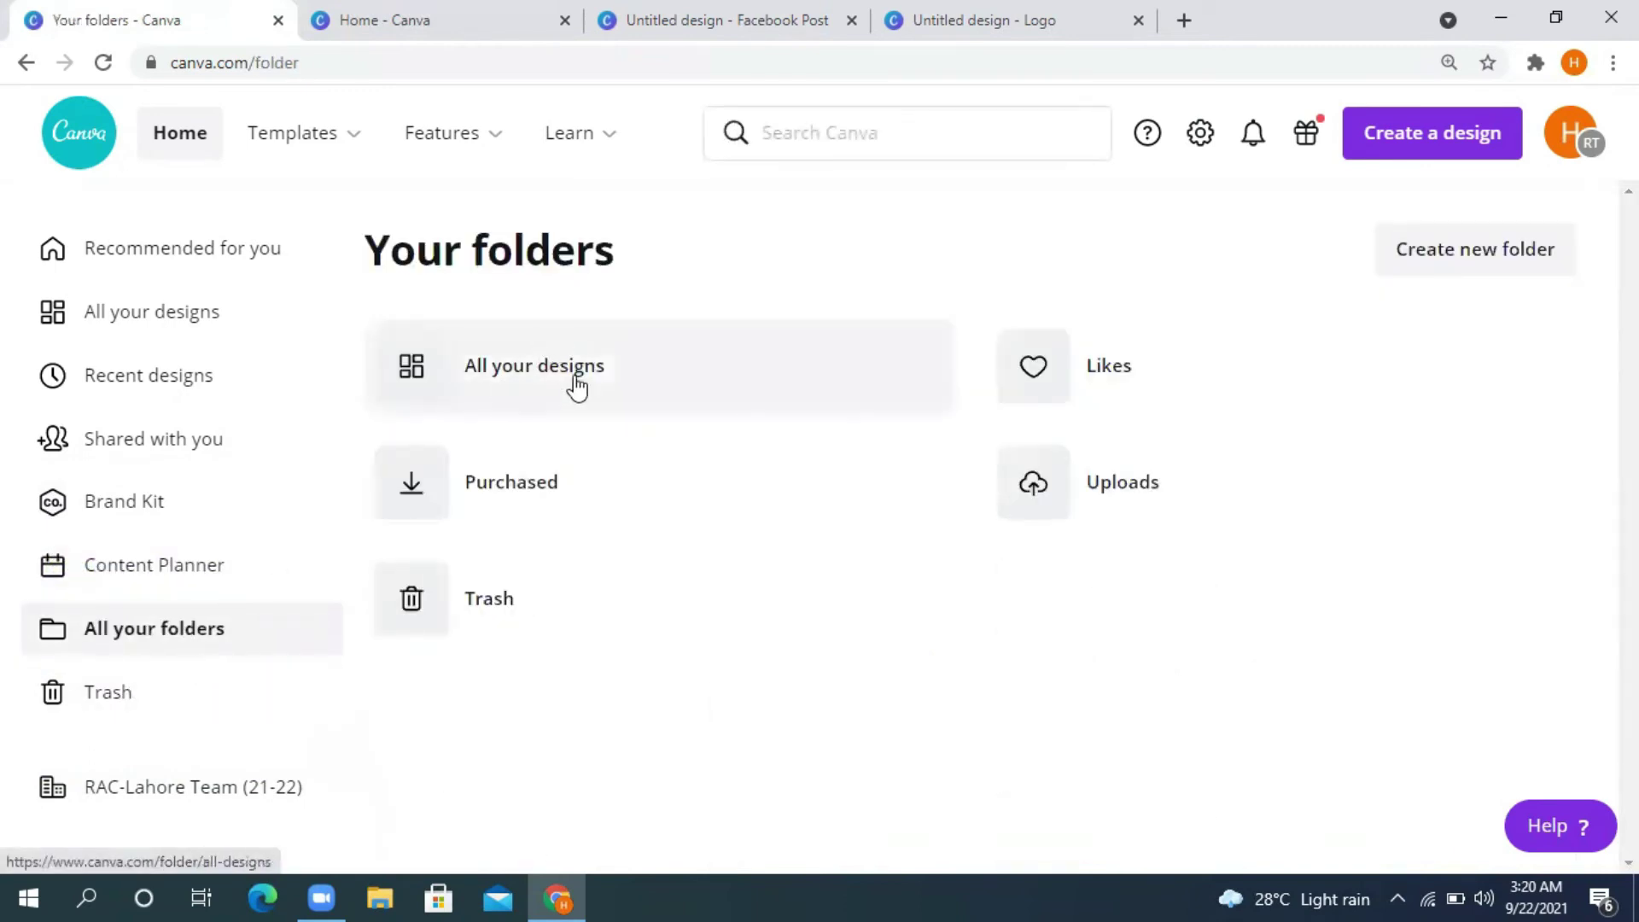
pyautogui.click(1172, 385)
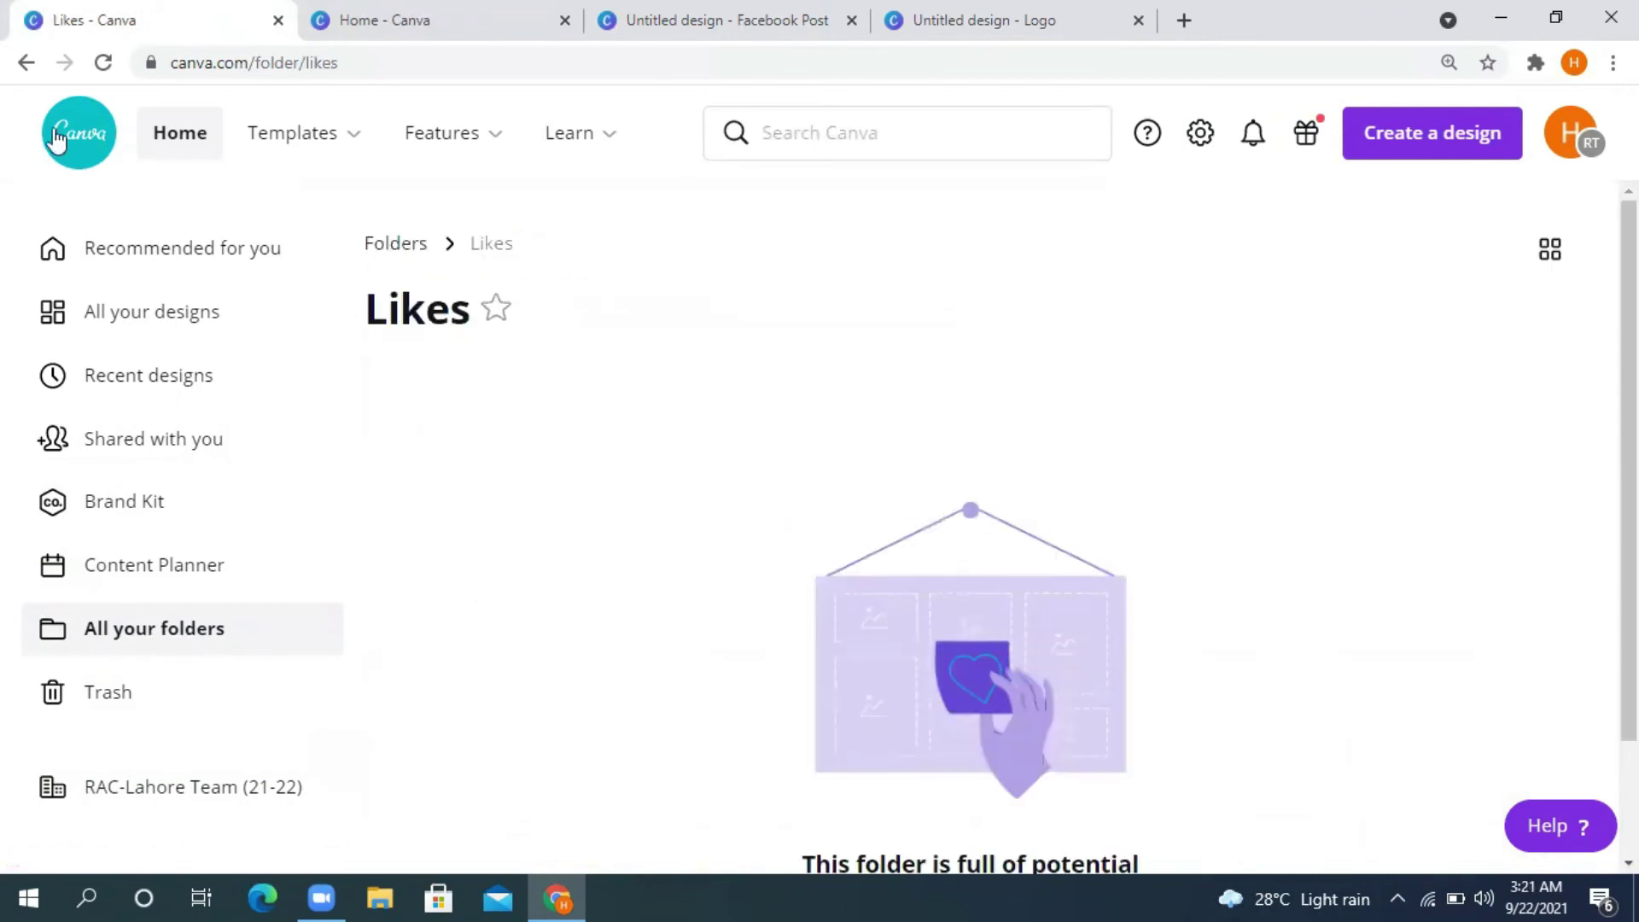
pyautogui.click(25, 63)
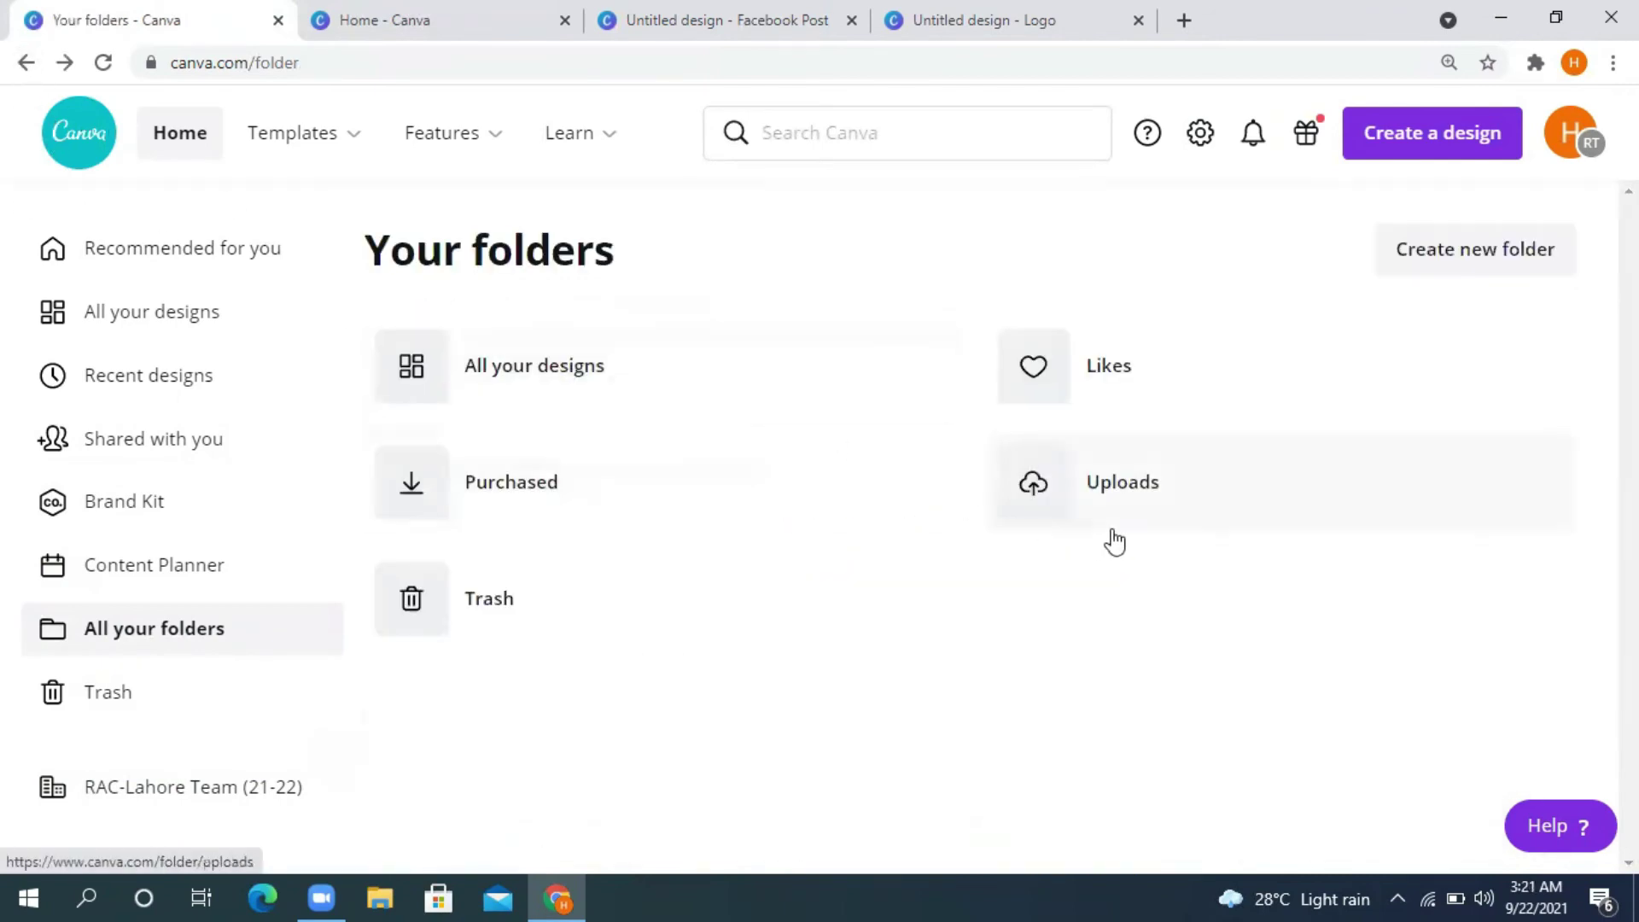
pyautogui.click(1105, 486)
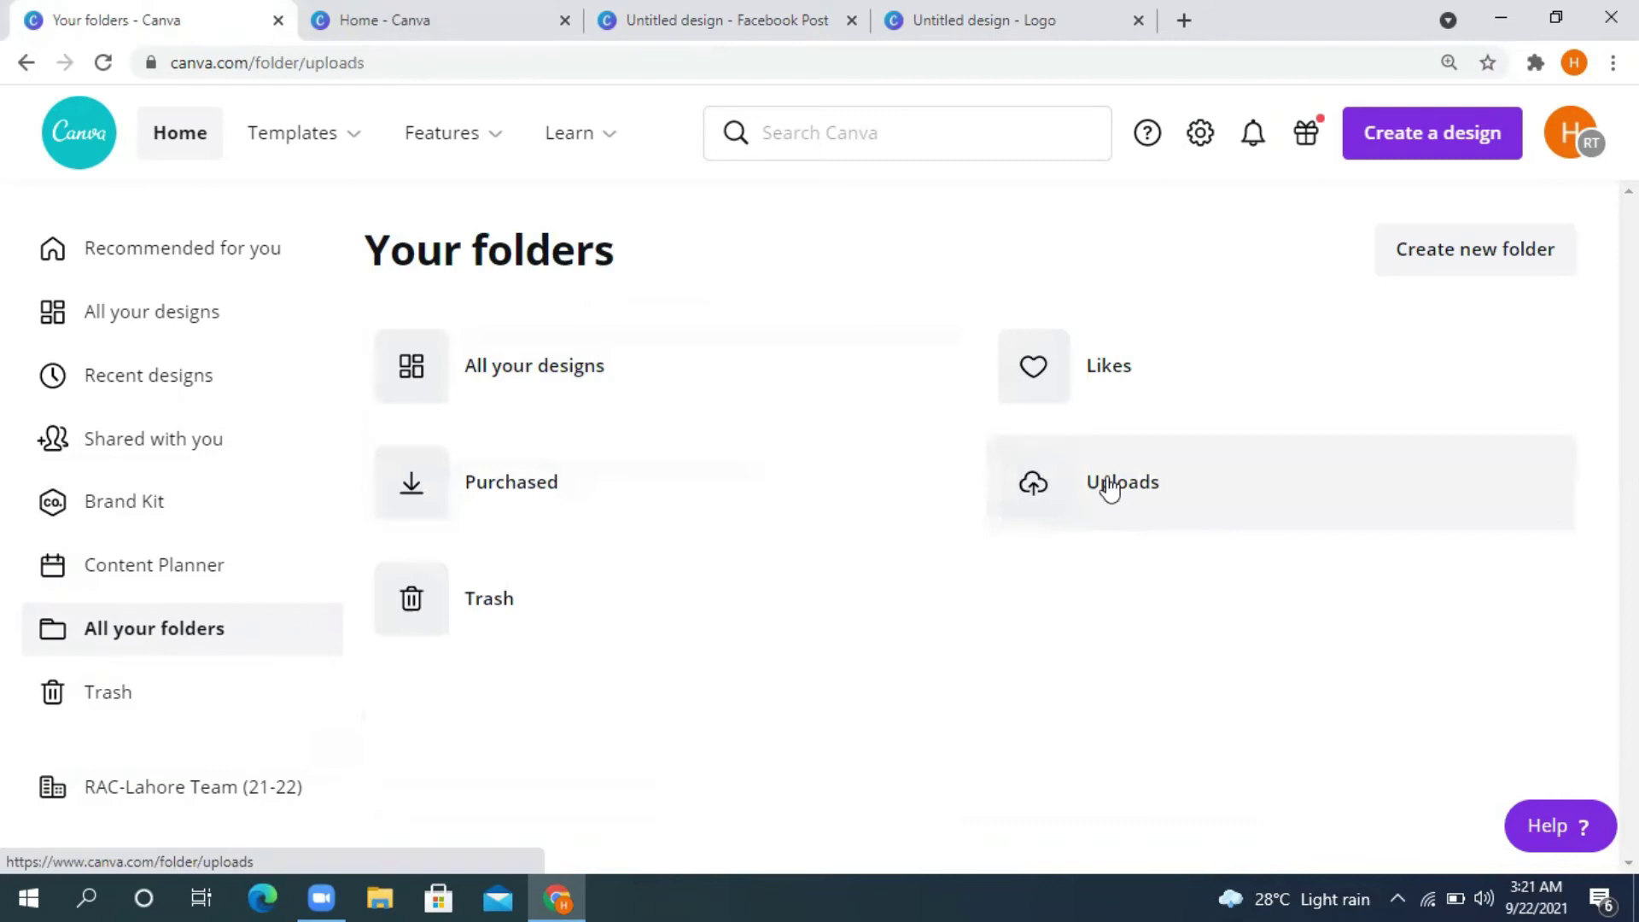
pyautogui.click(24, 64)
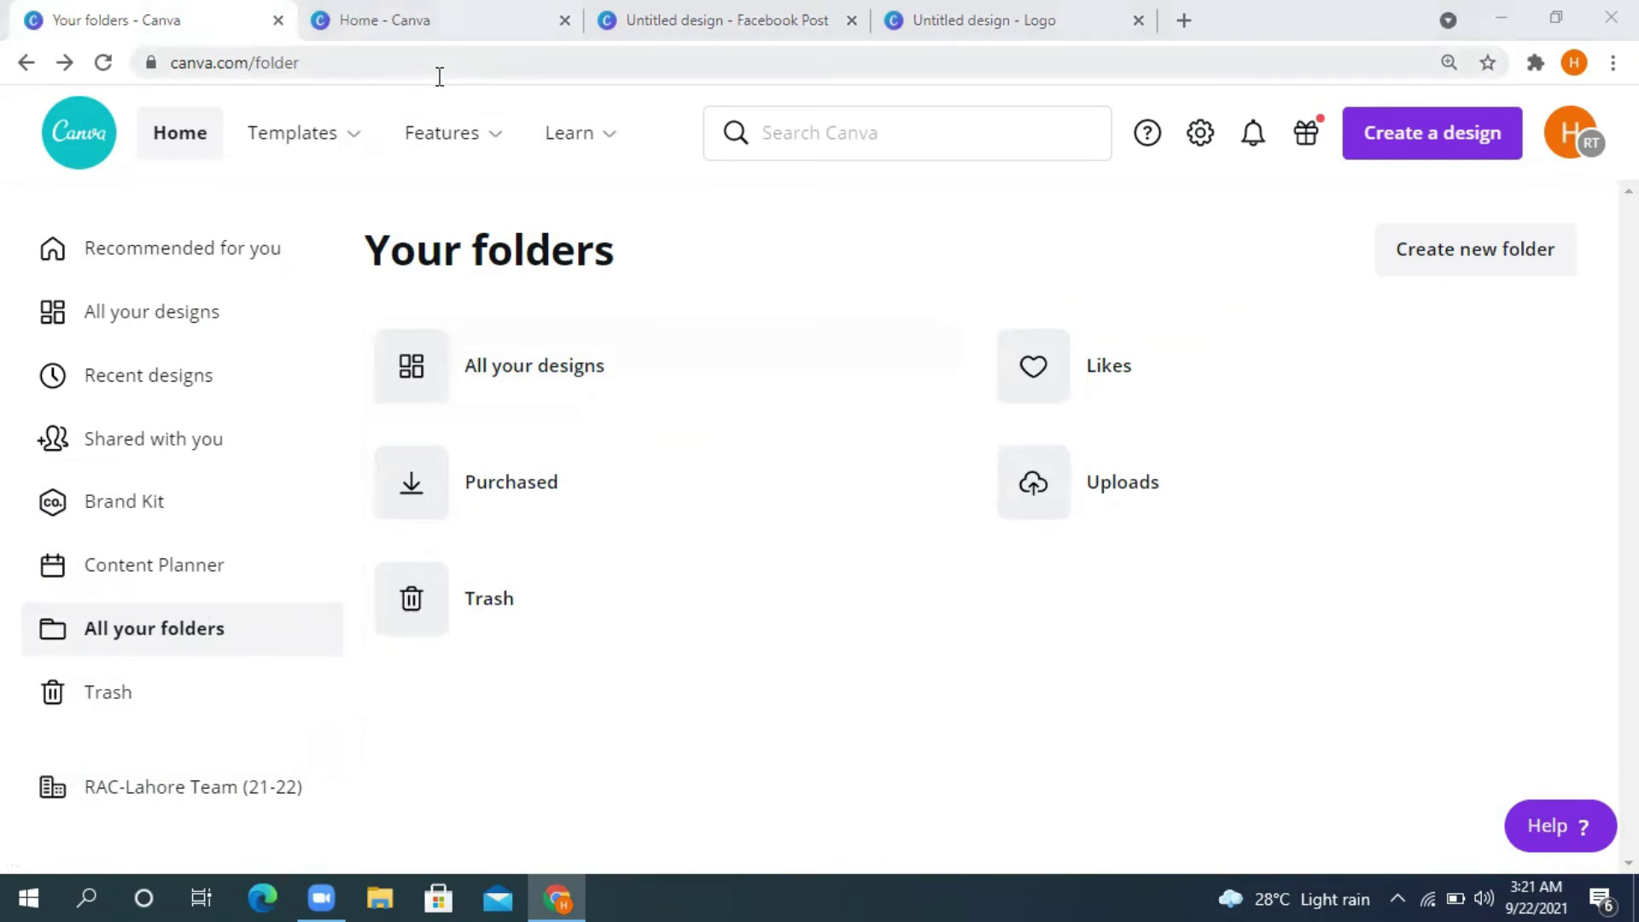
pyautogui.click(439, 29)
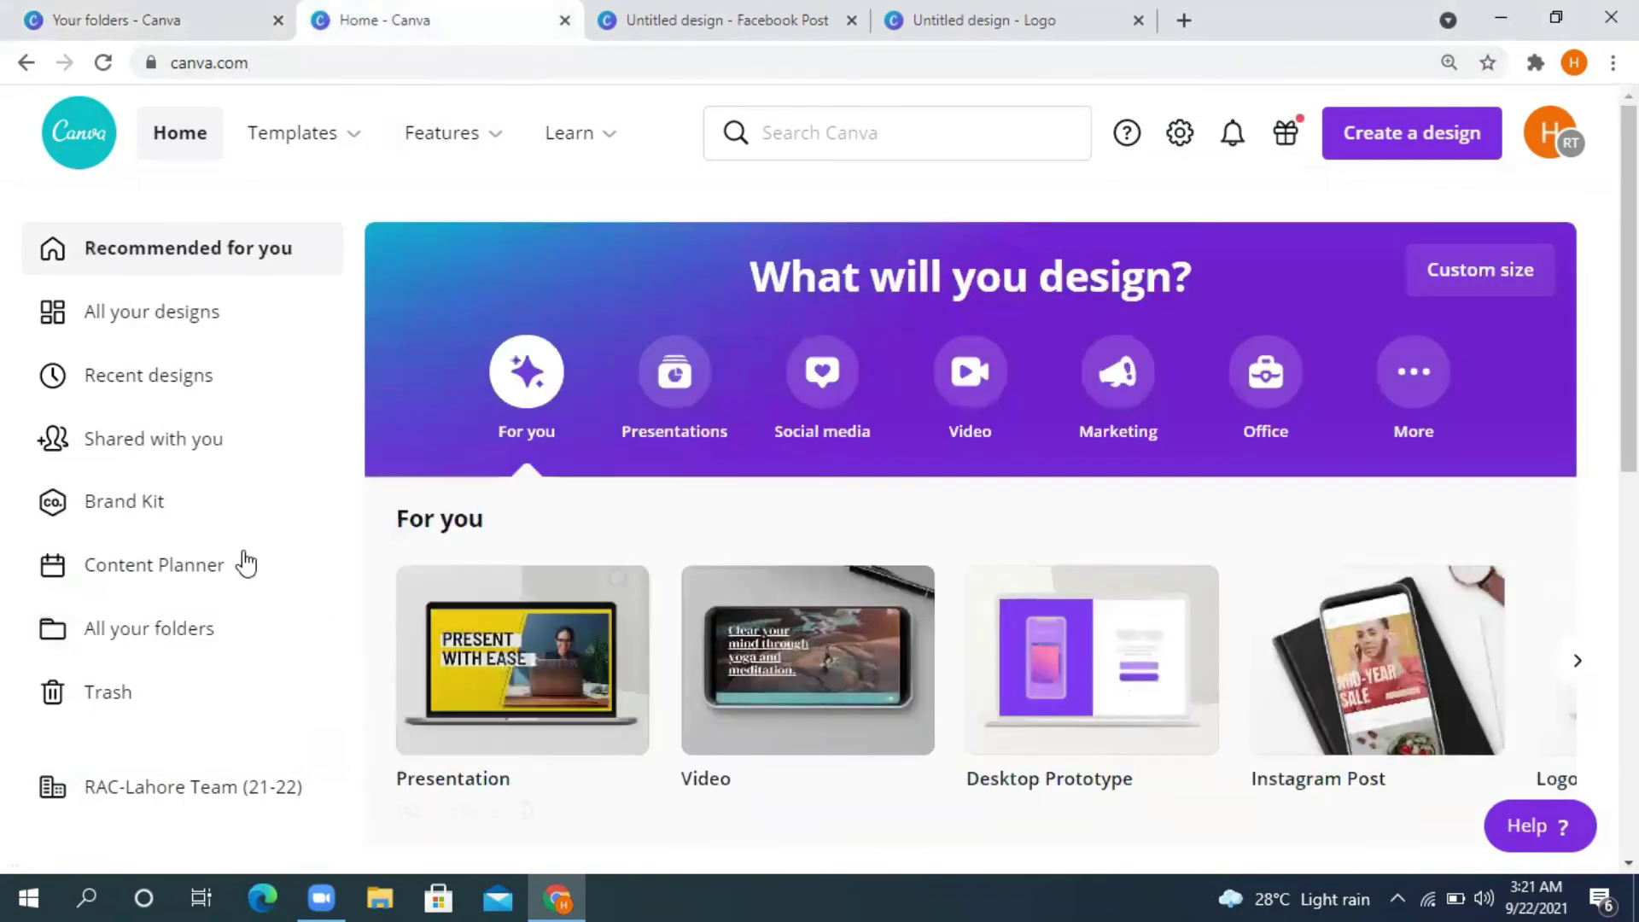
# Step: Create a Facebook Post from the Social media design types and use the Happy Birthday template for it
pyautogui.scroll(-2, 907, 428)
pyautogui.scroll(2, 956, 494)
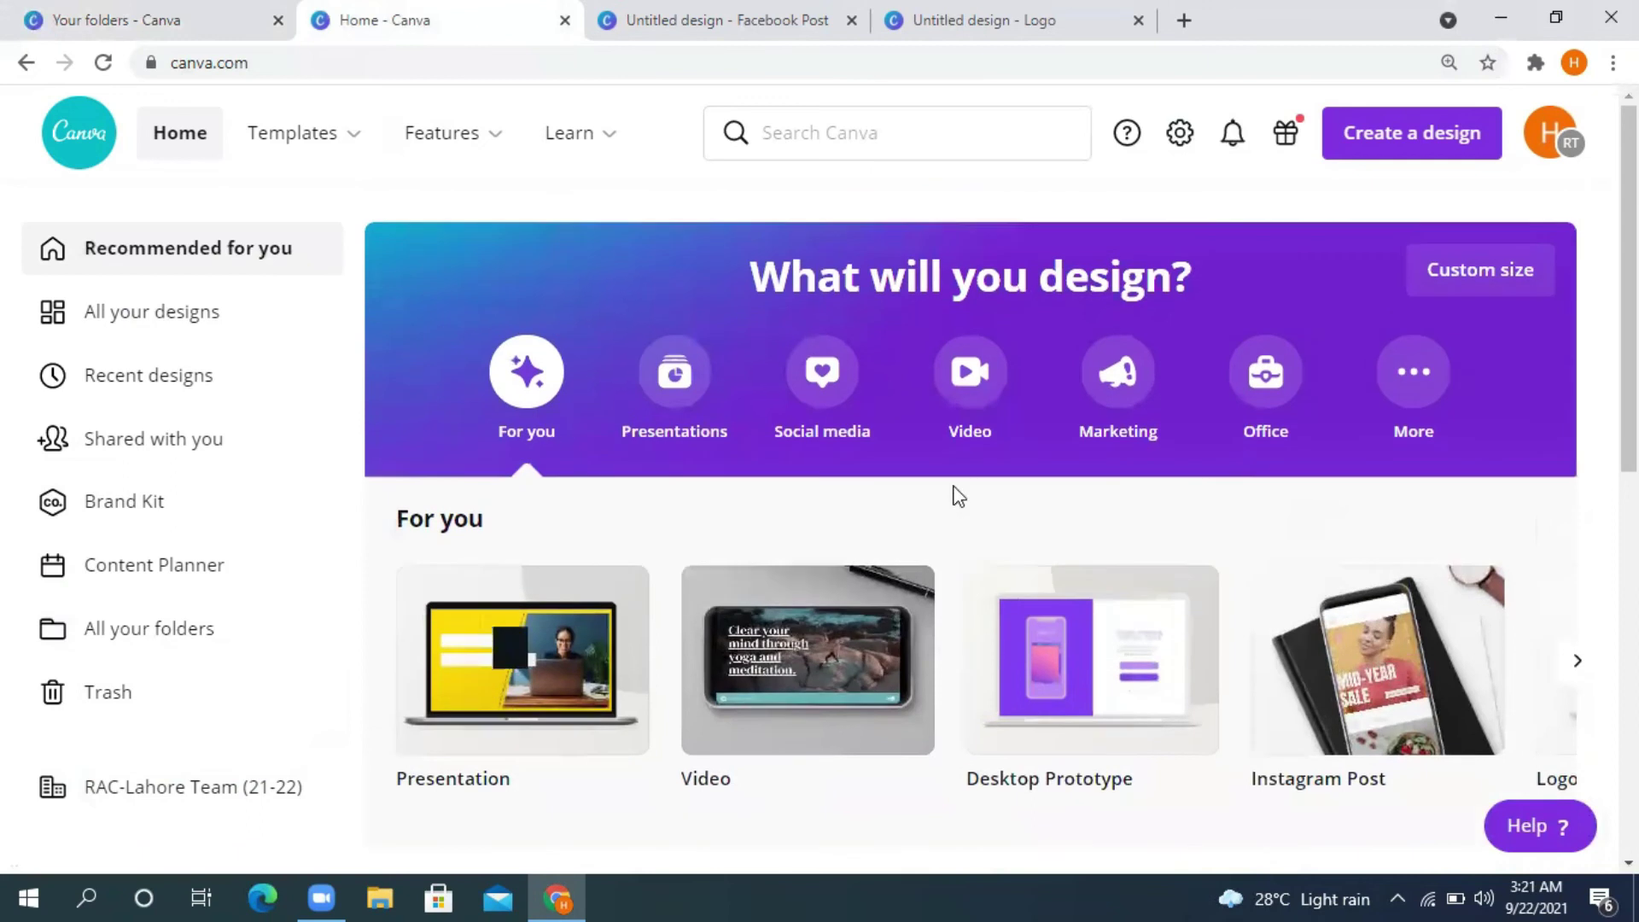
pyautogui.click(822, 376)
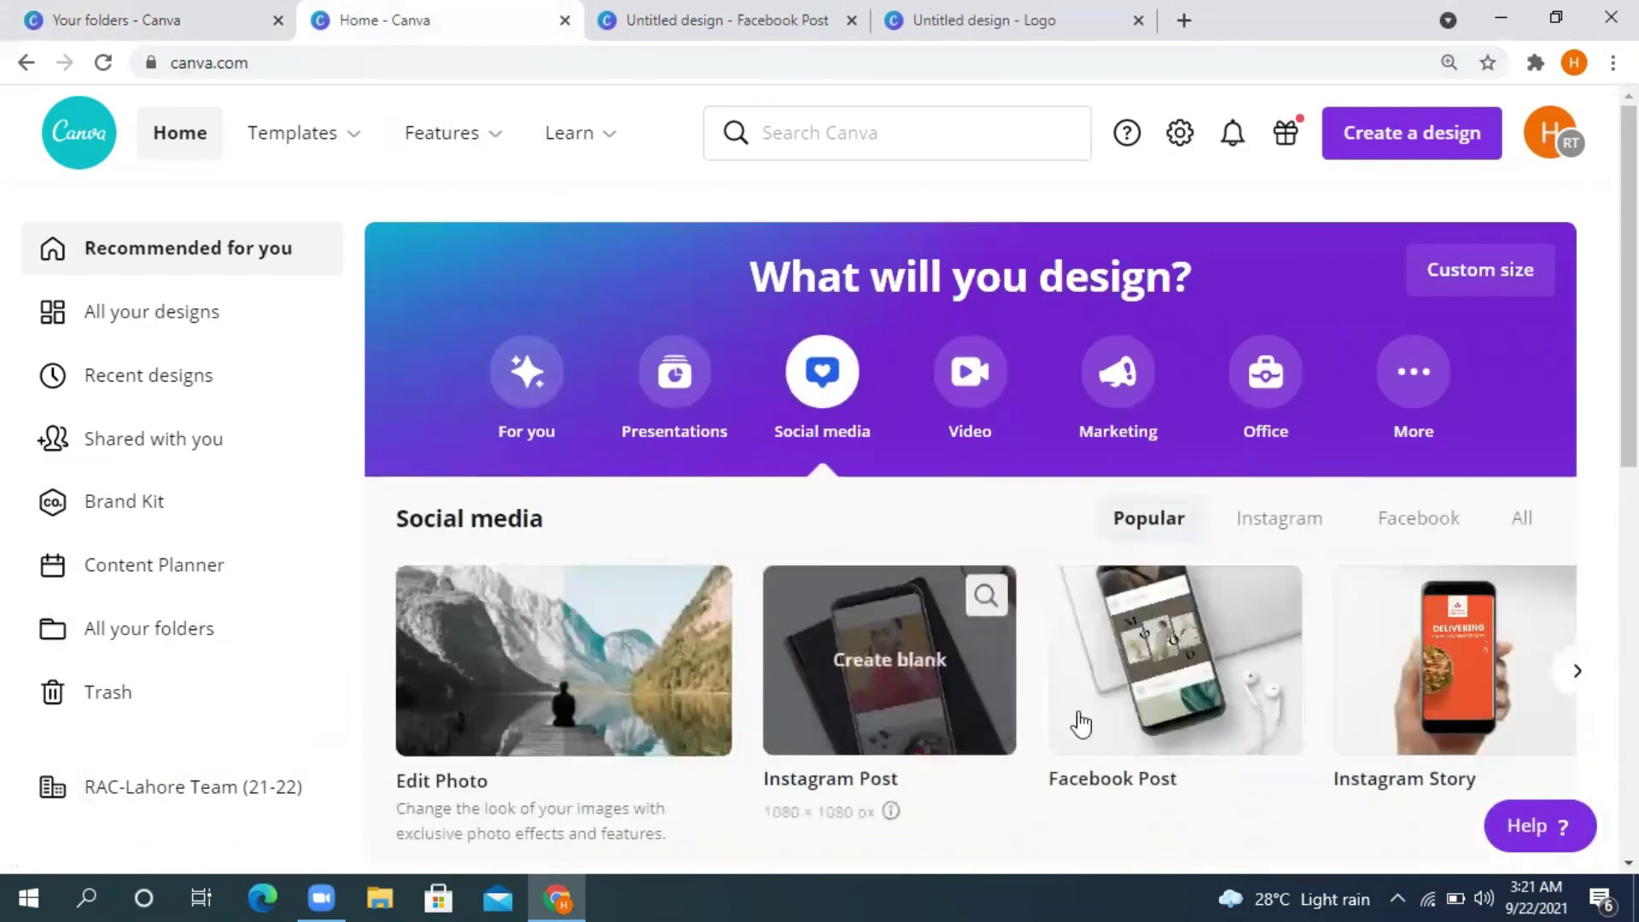
pyautogui.click(1136, 689)
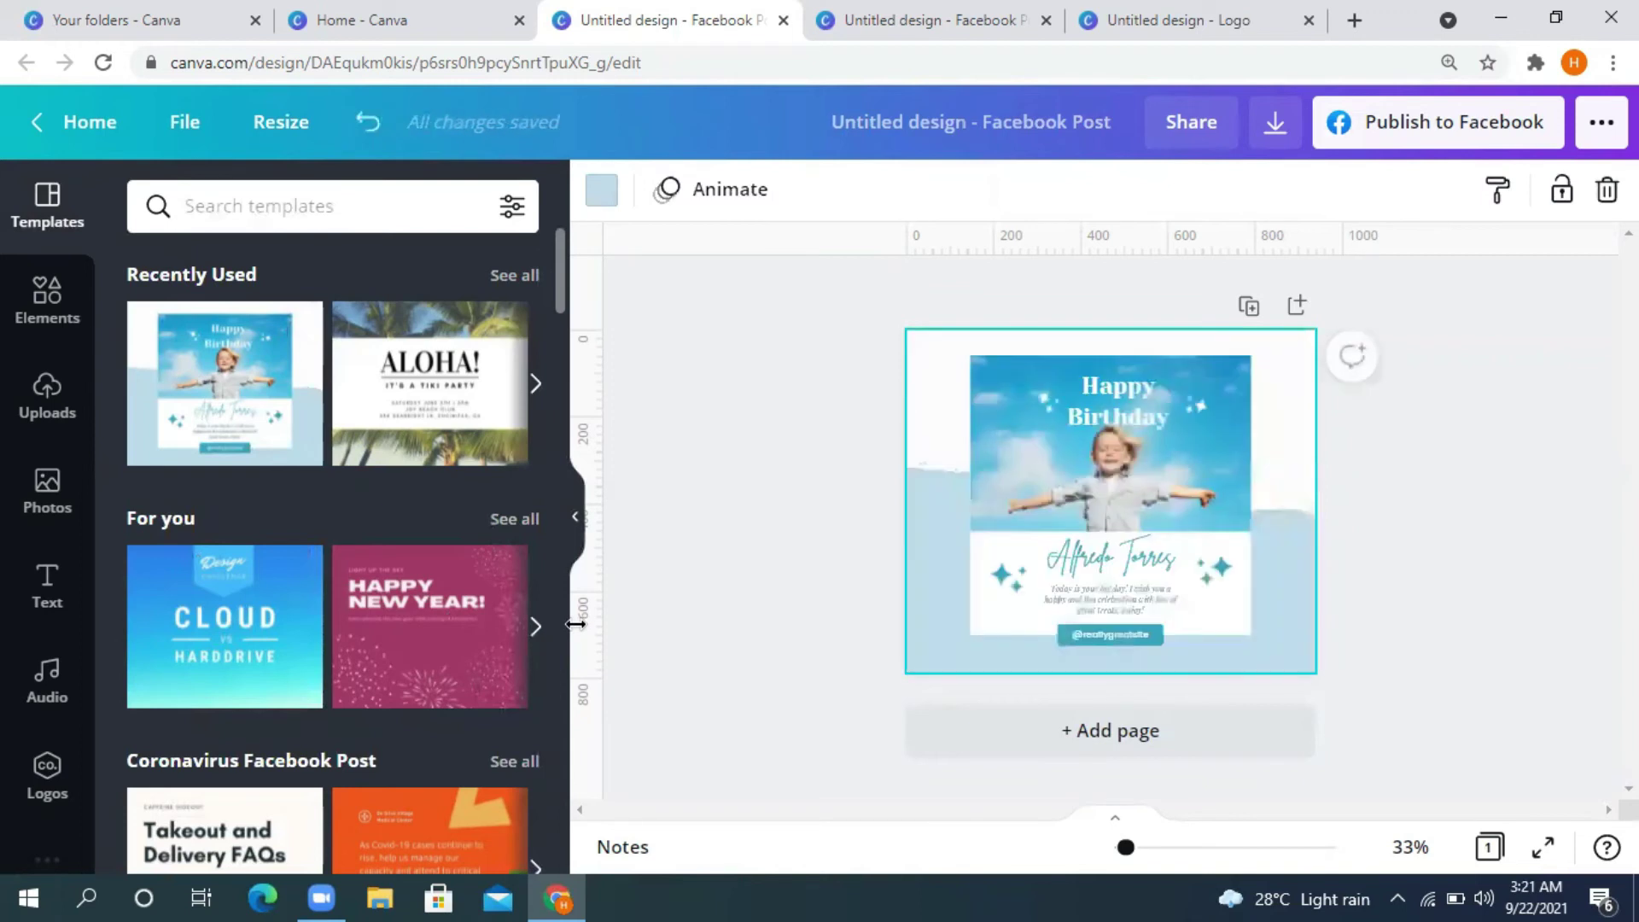
# Step: Move the birthday photo slightly up on the page and shift its picture to the left inside the crop frame
pyautogui.click(1074, 483)
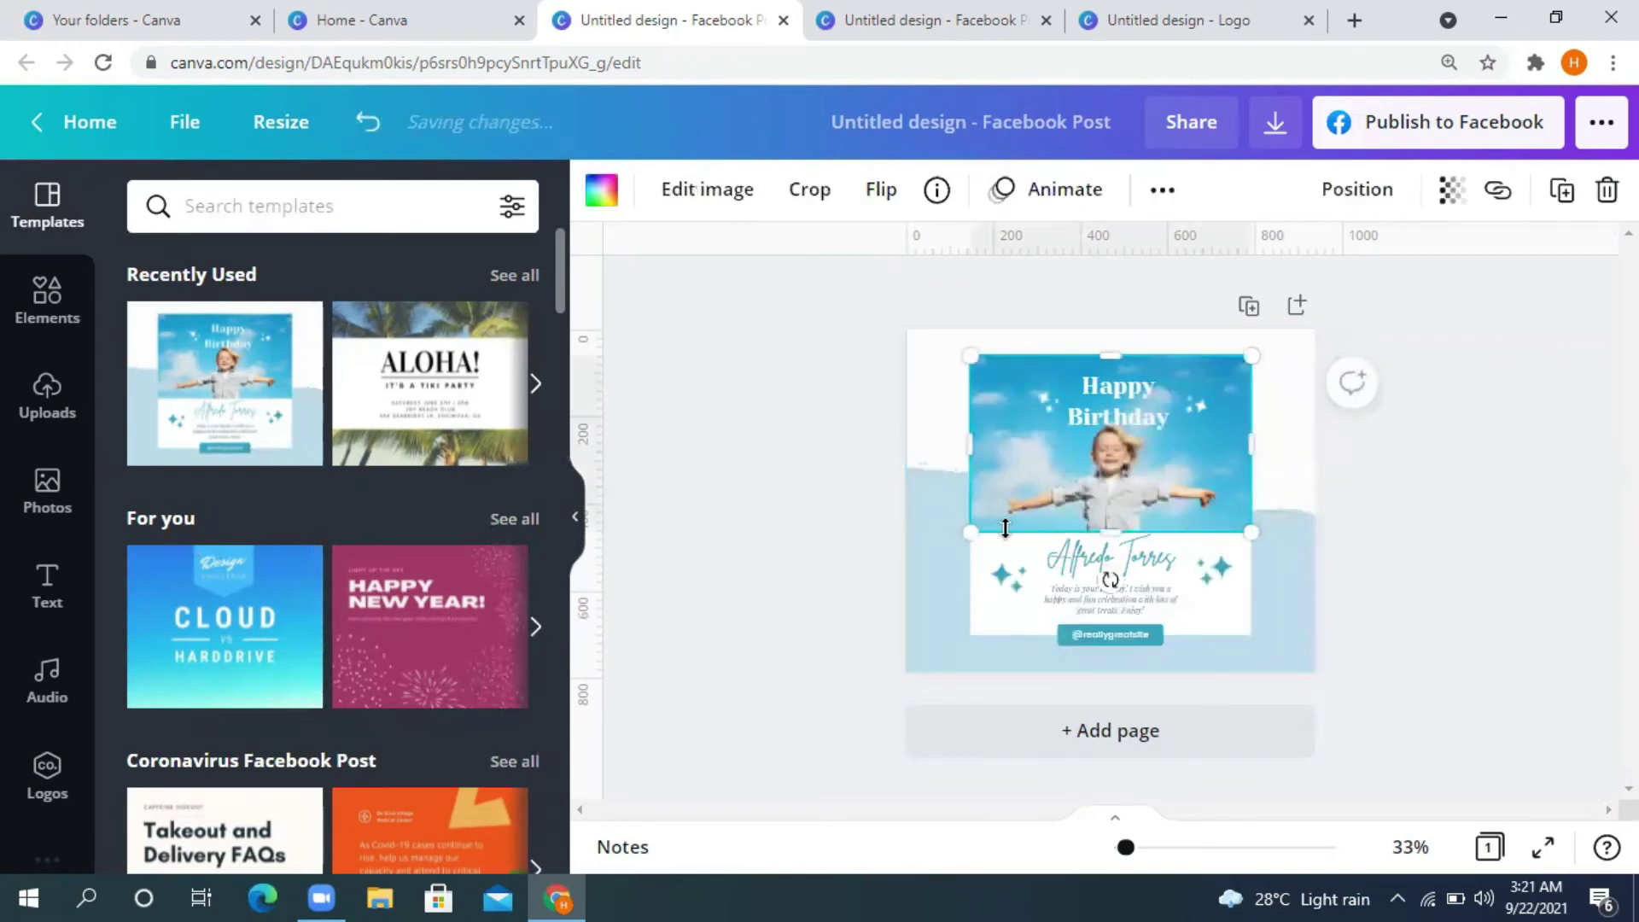
pyautogui.moveTo(1038, 477); pyautogui.dragTo(1003, 420)
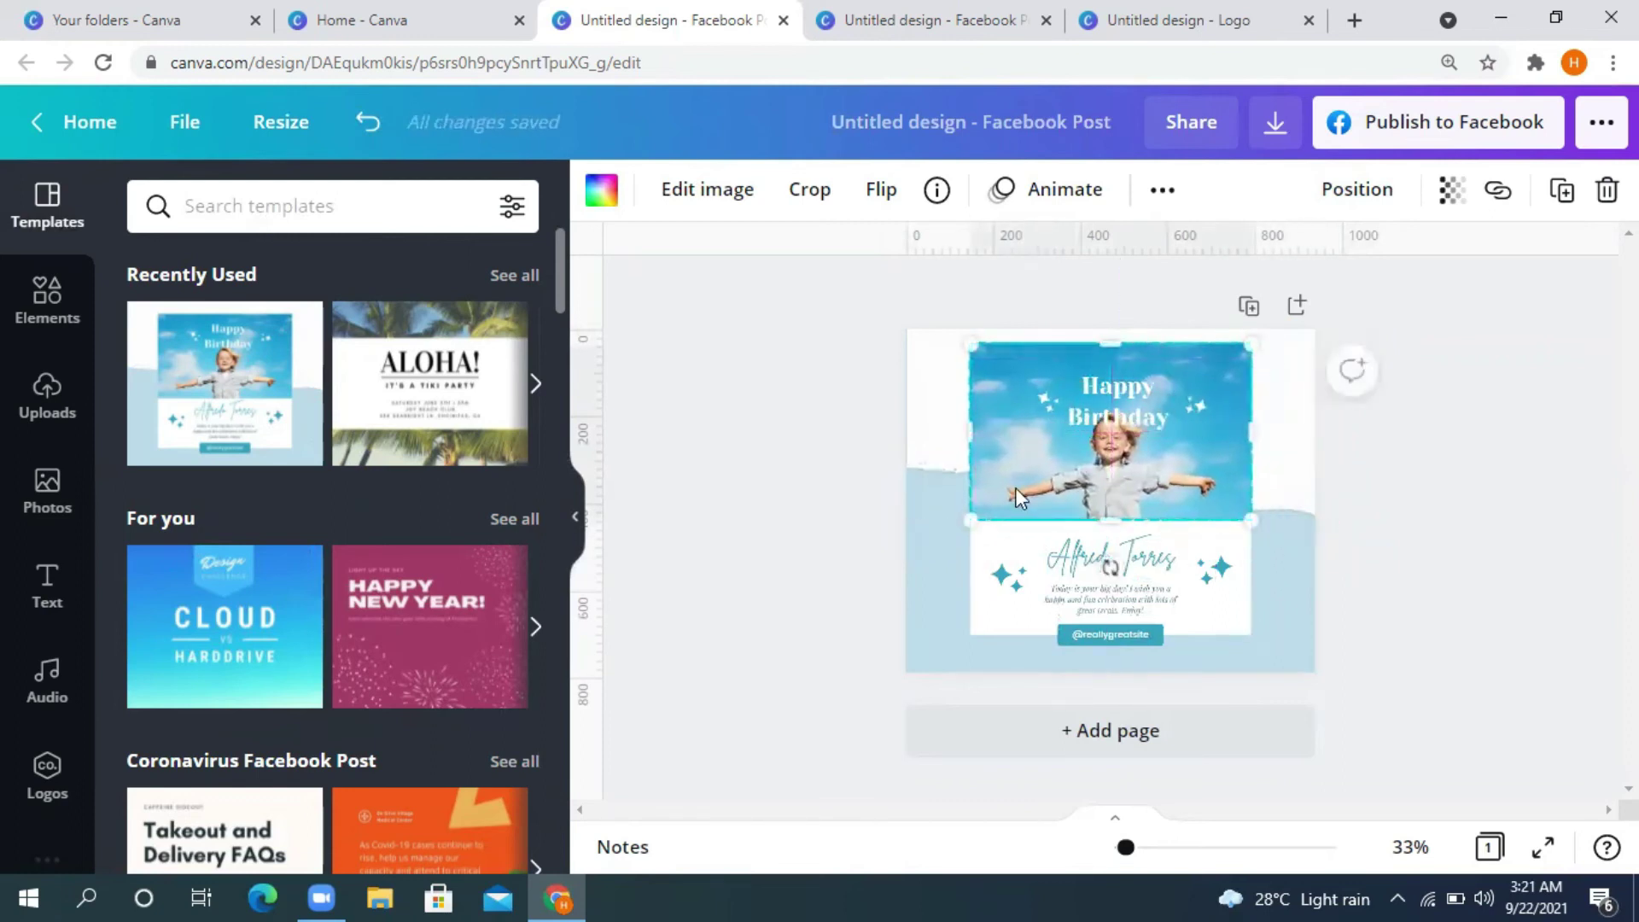
pyautogui.doubleClick(1054, 451)
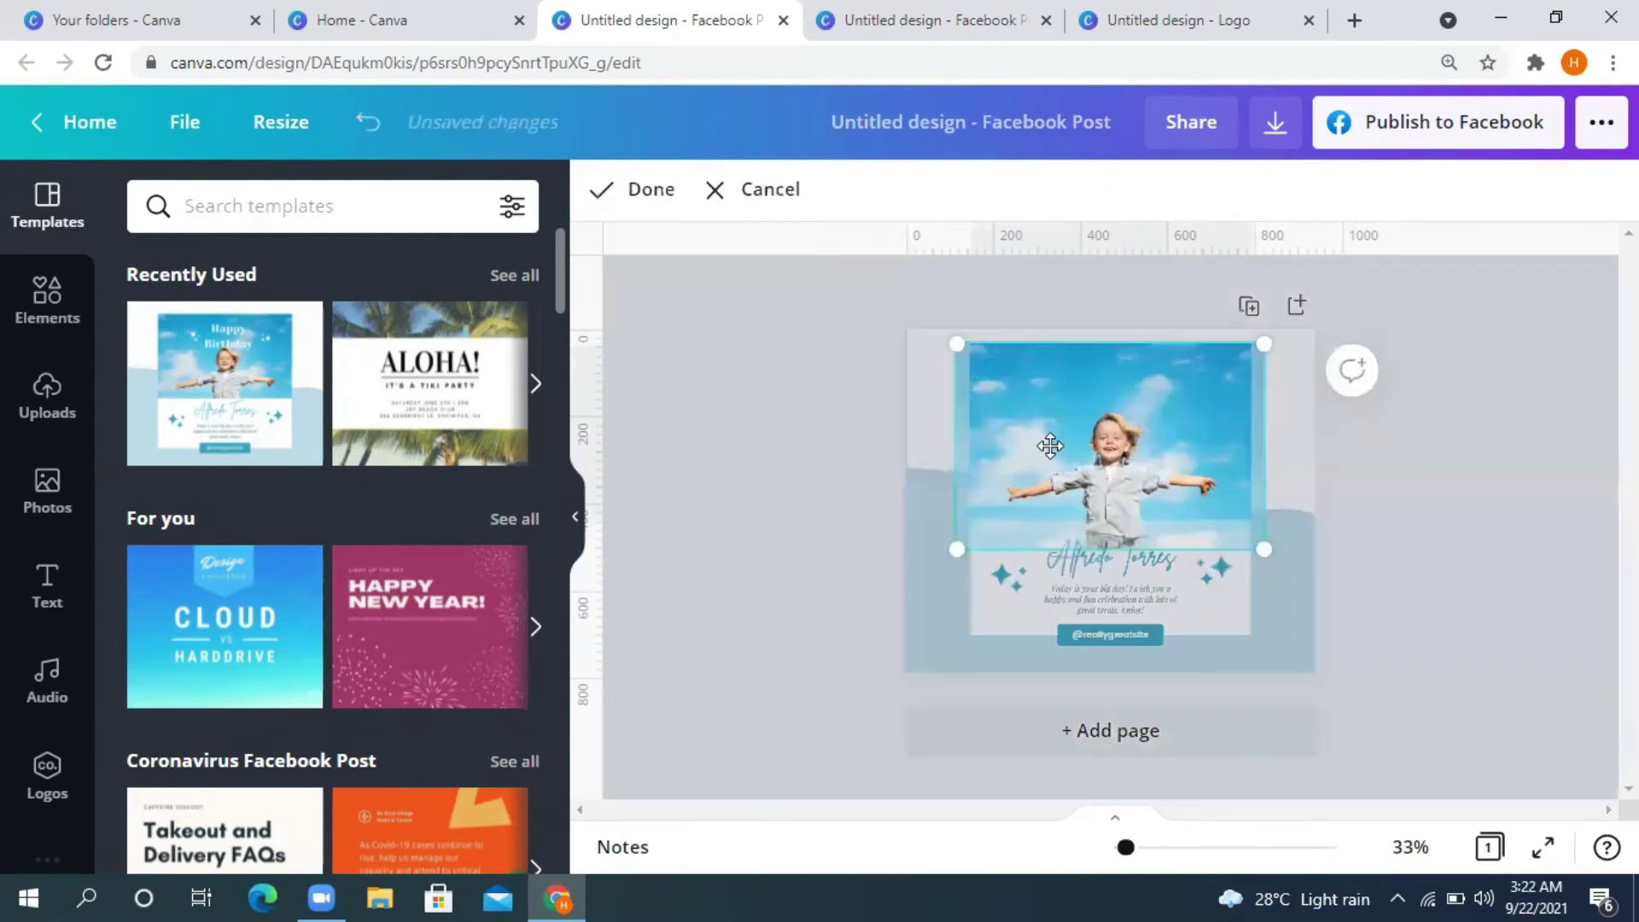
pyautogui.moveTo(1050, 446); pyautogui.dragTo(1007, 518)
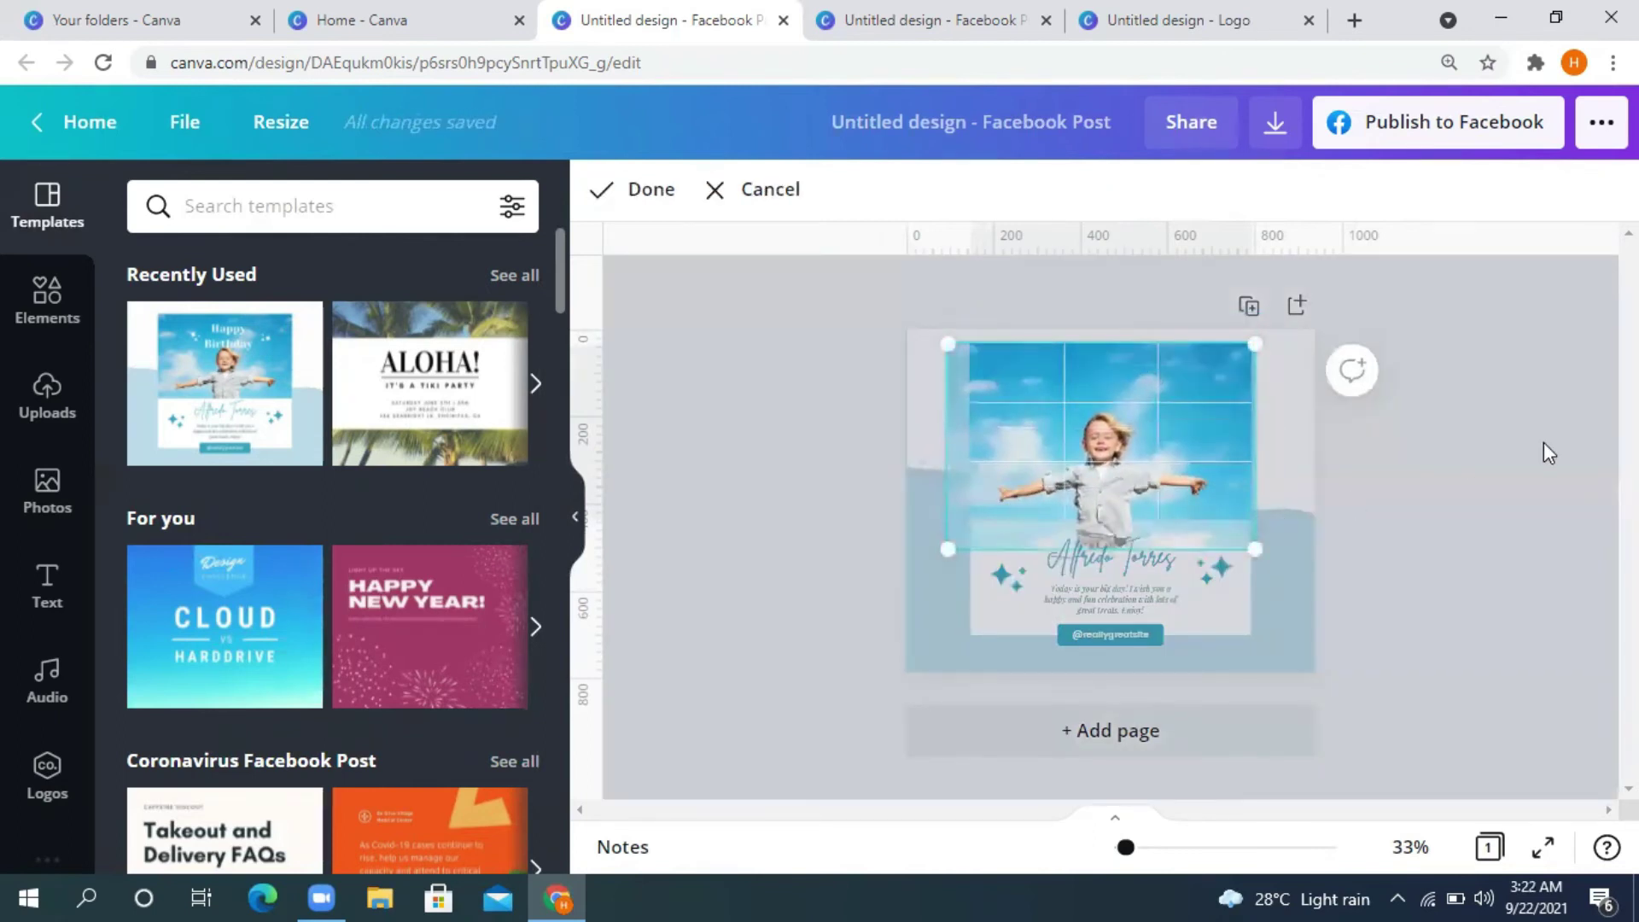
pyautogui.click(1550, 452)
# Step: Re-crop the birthday photo, shifting the picture up in its frame and finally down and slightly to the right
pyautogui.click(1110, 444)
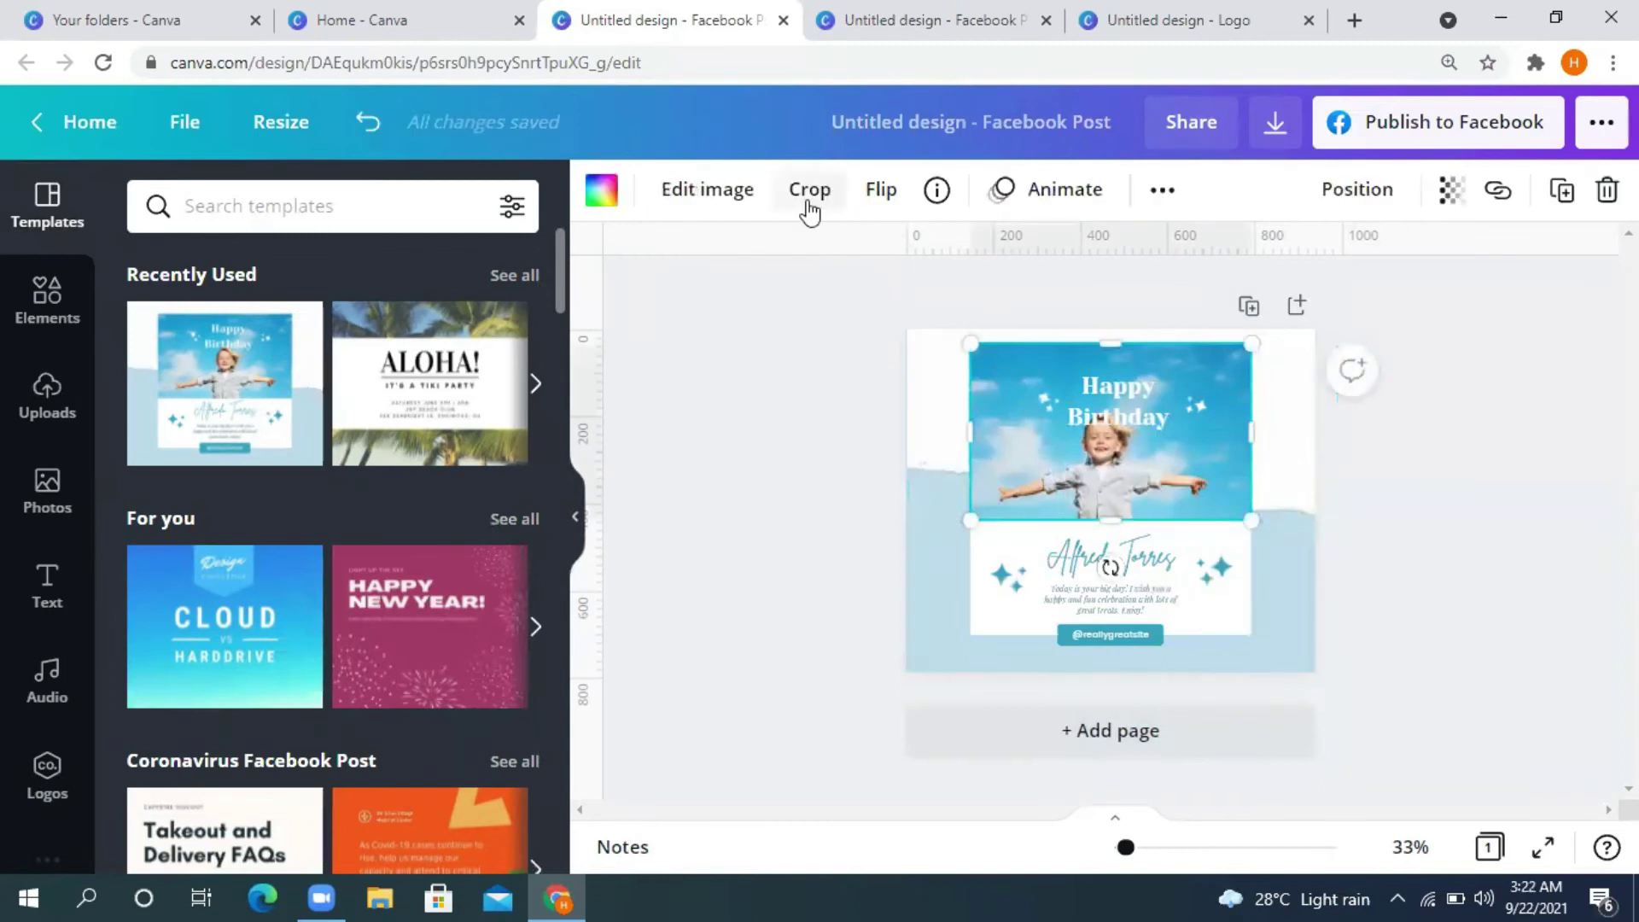
pyautogui.click(810, 193)
pyautogui.moveTo(1175, 434)
pyautogui.mouseDown()
pyautogui.moveTo(1182, 392)
pyautogui.moveTo(1187, 410)
pyautogui.mouseUp()
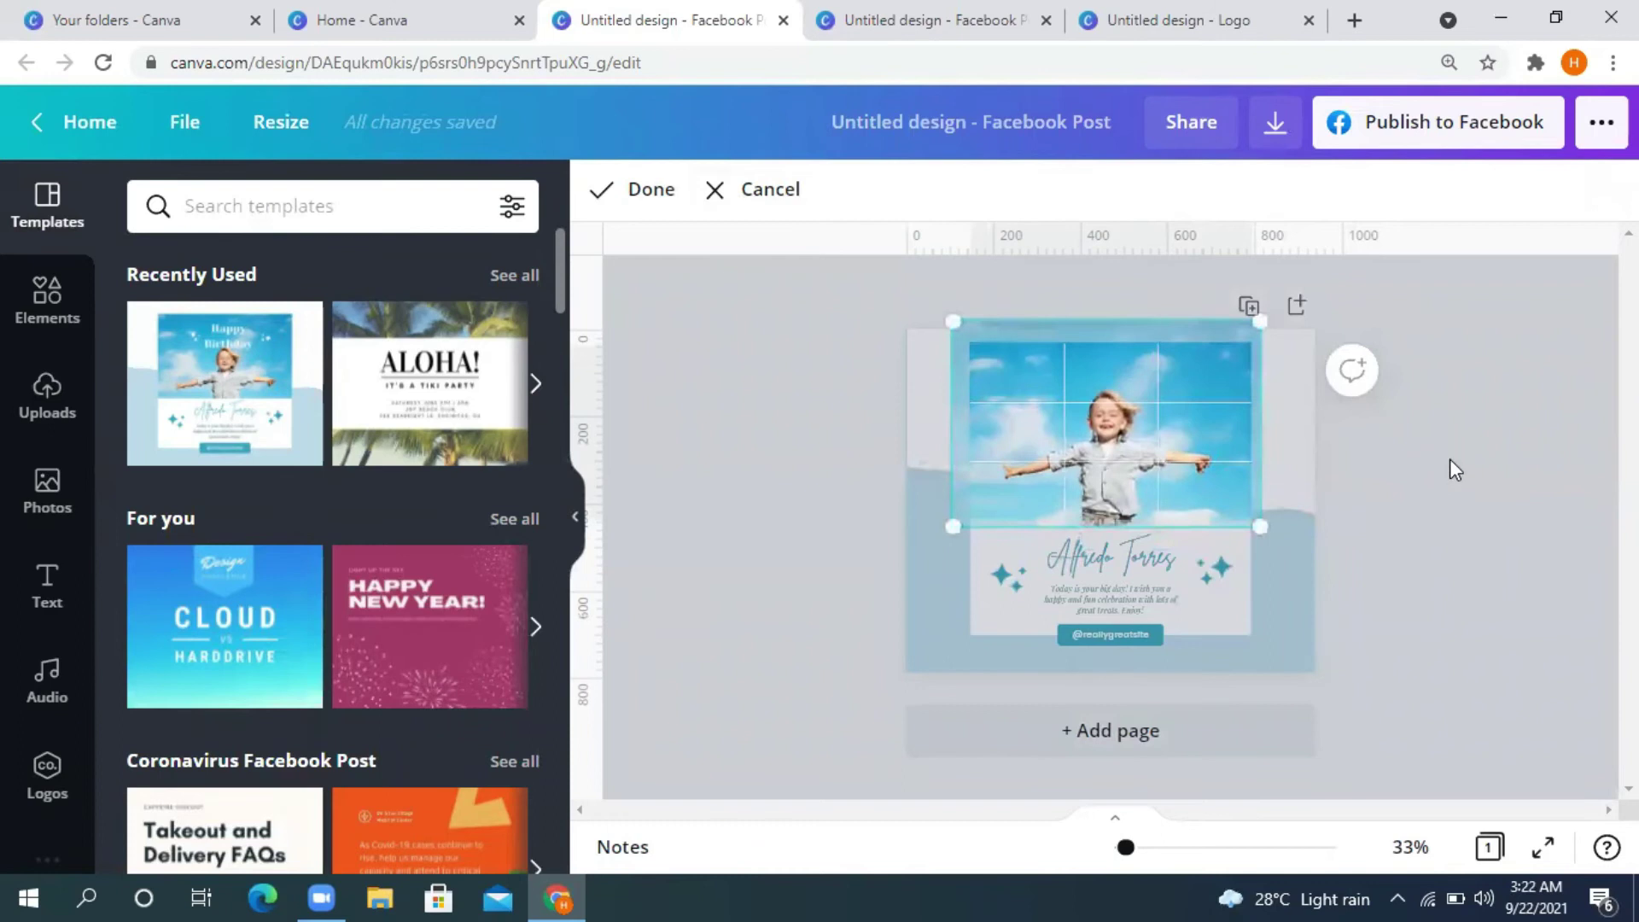
pyautogui.click(1455, 471)
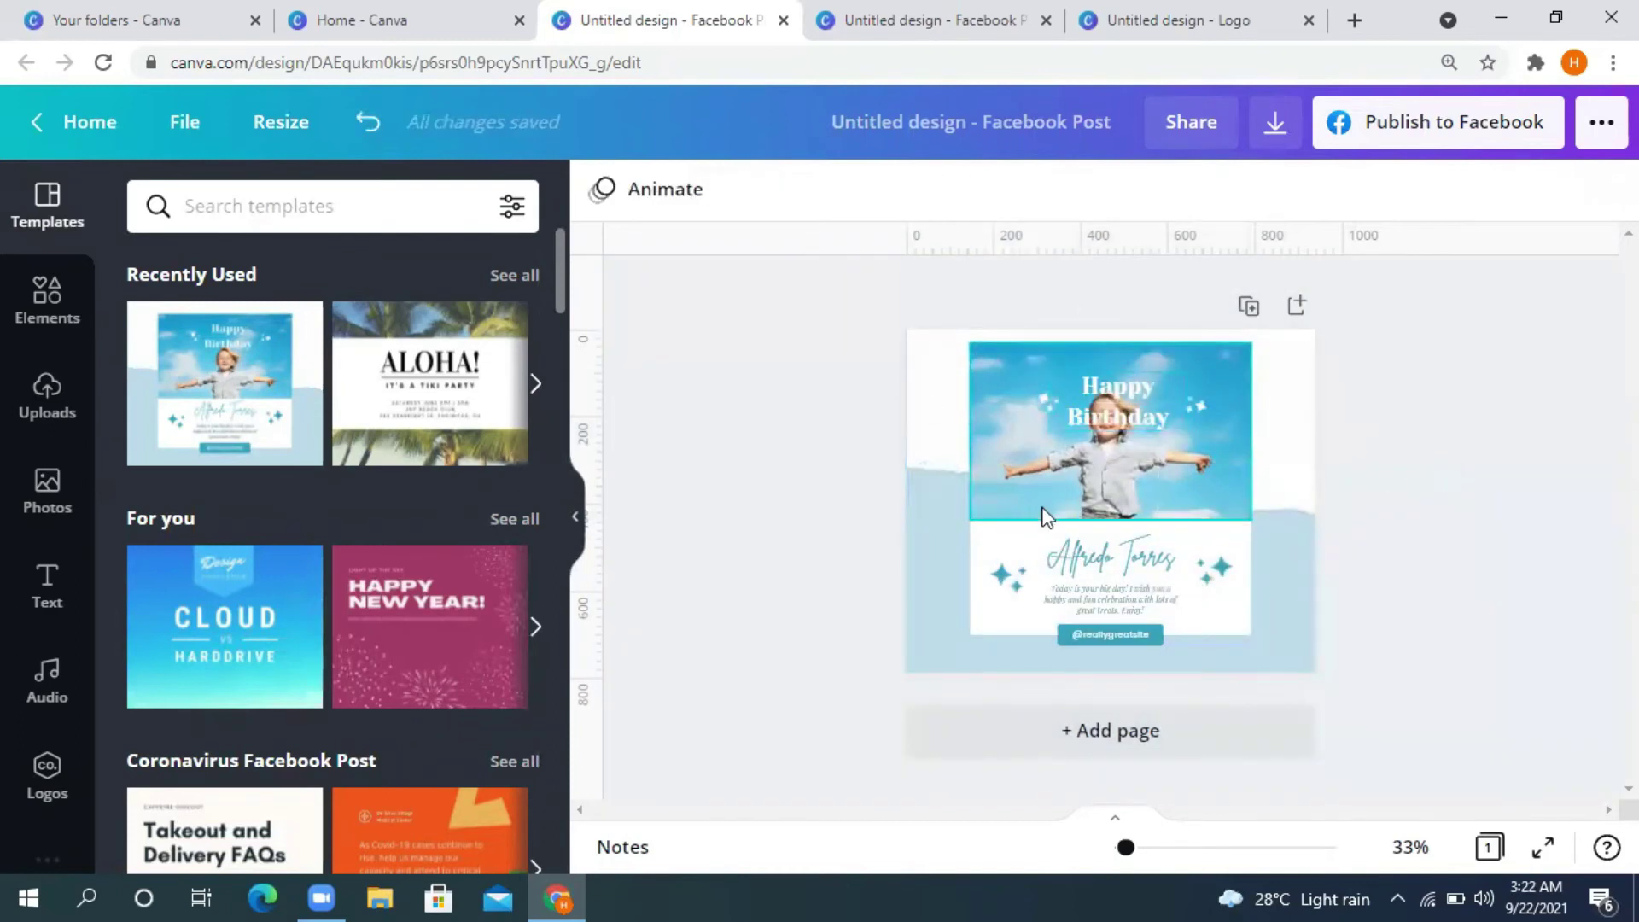
pyautogui.doubleClick(1127, 475)
pyautogui.moveTo(1127, 476); pyautogui.dragTo(1142, 587)
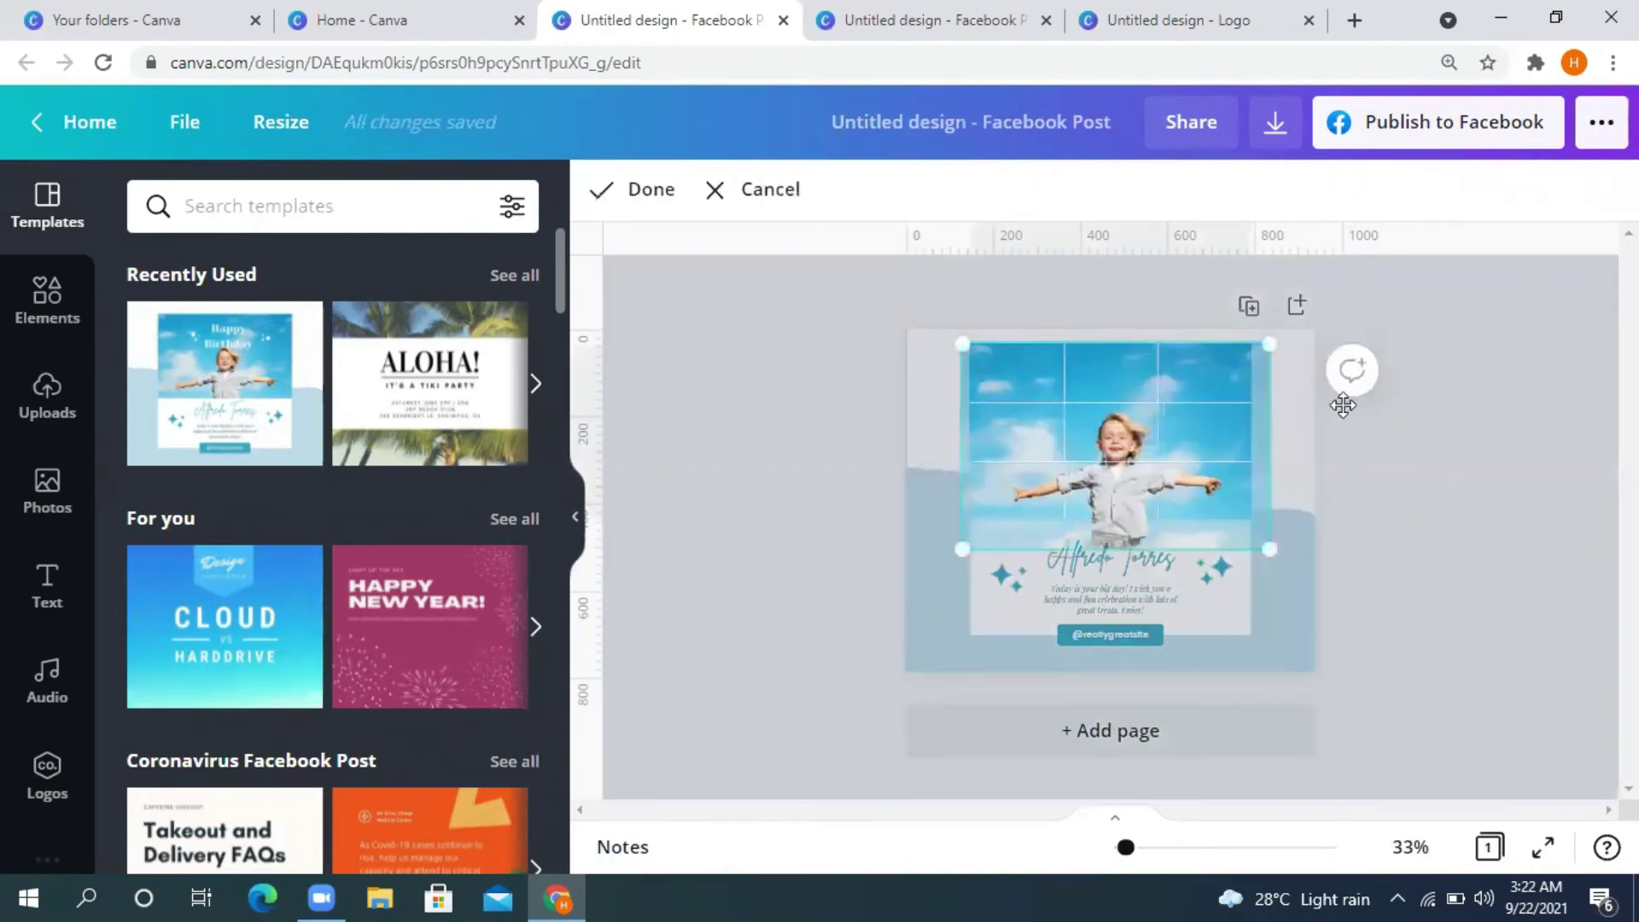
pyautogui.click(1493, 391)
pyautogui.click(1493, 392)
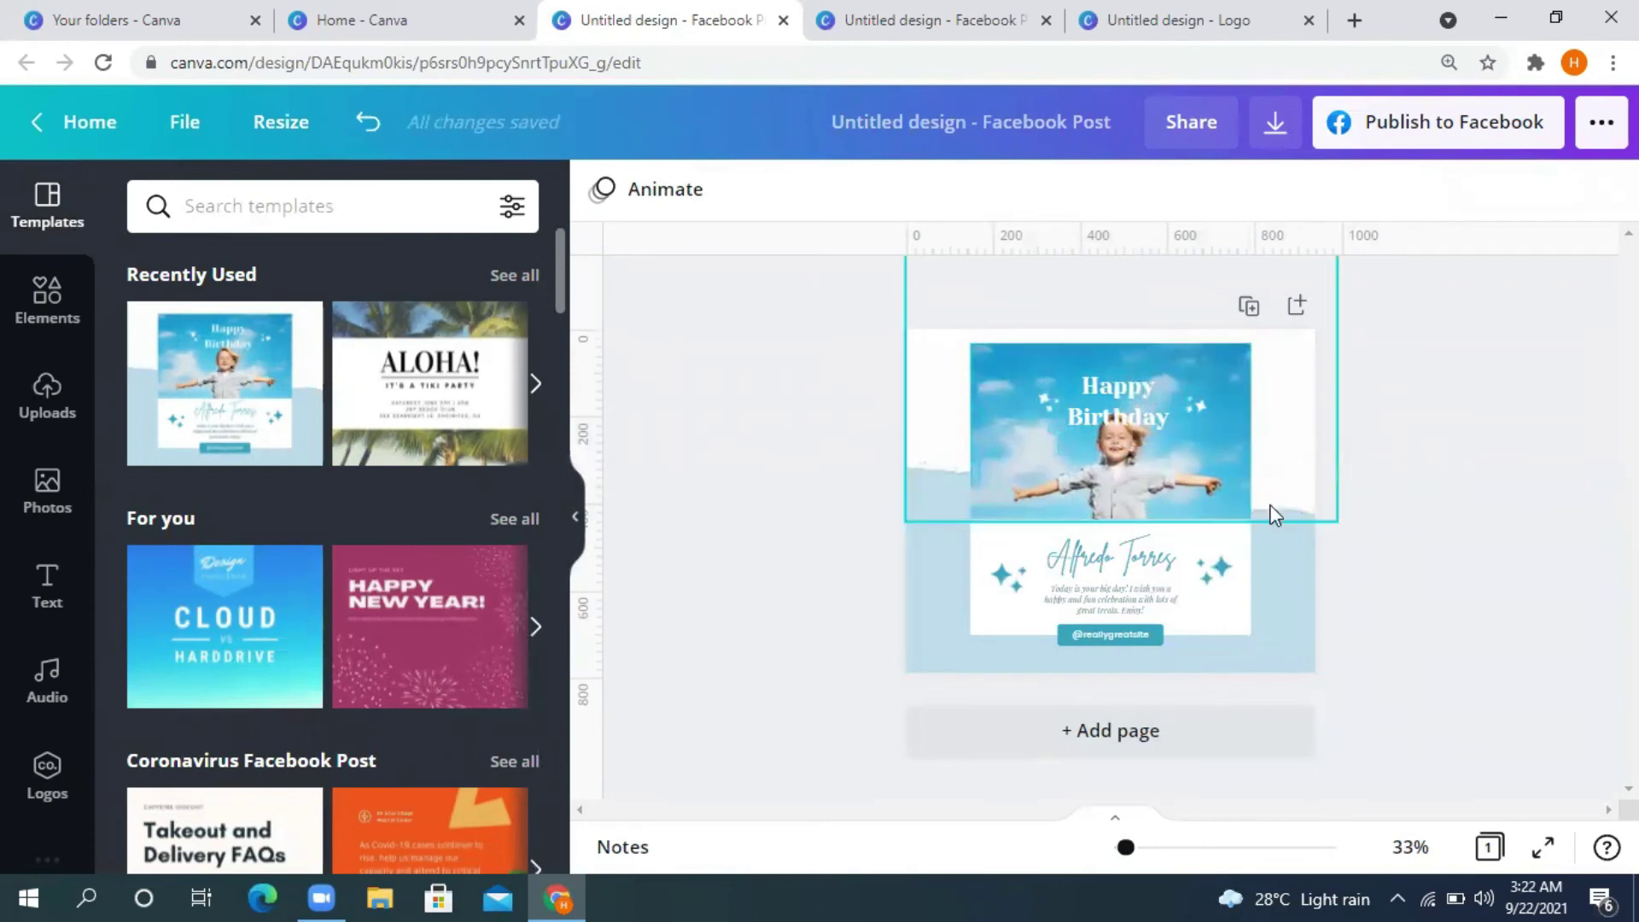
# Step: Open the image adjustments for the birthday photo and set brightness to -14 and saturation to -8
pyautogui.click(1144, 500)
pyautogui.click(707, 188)
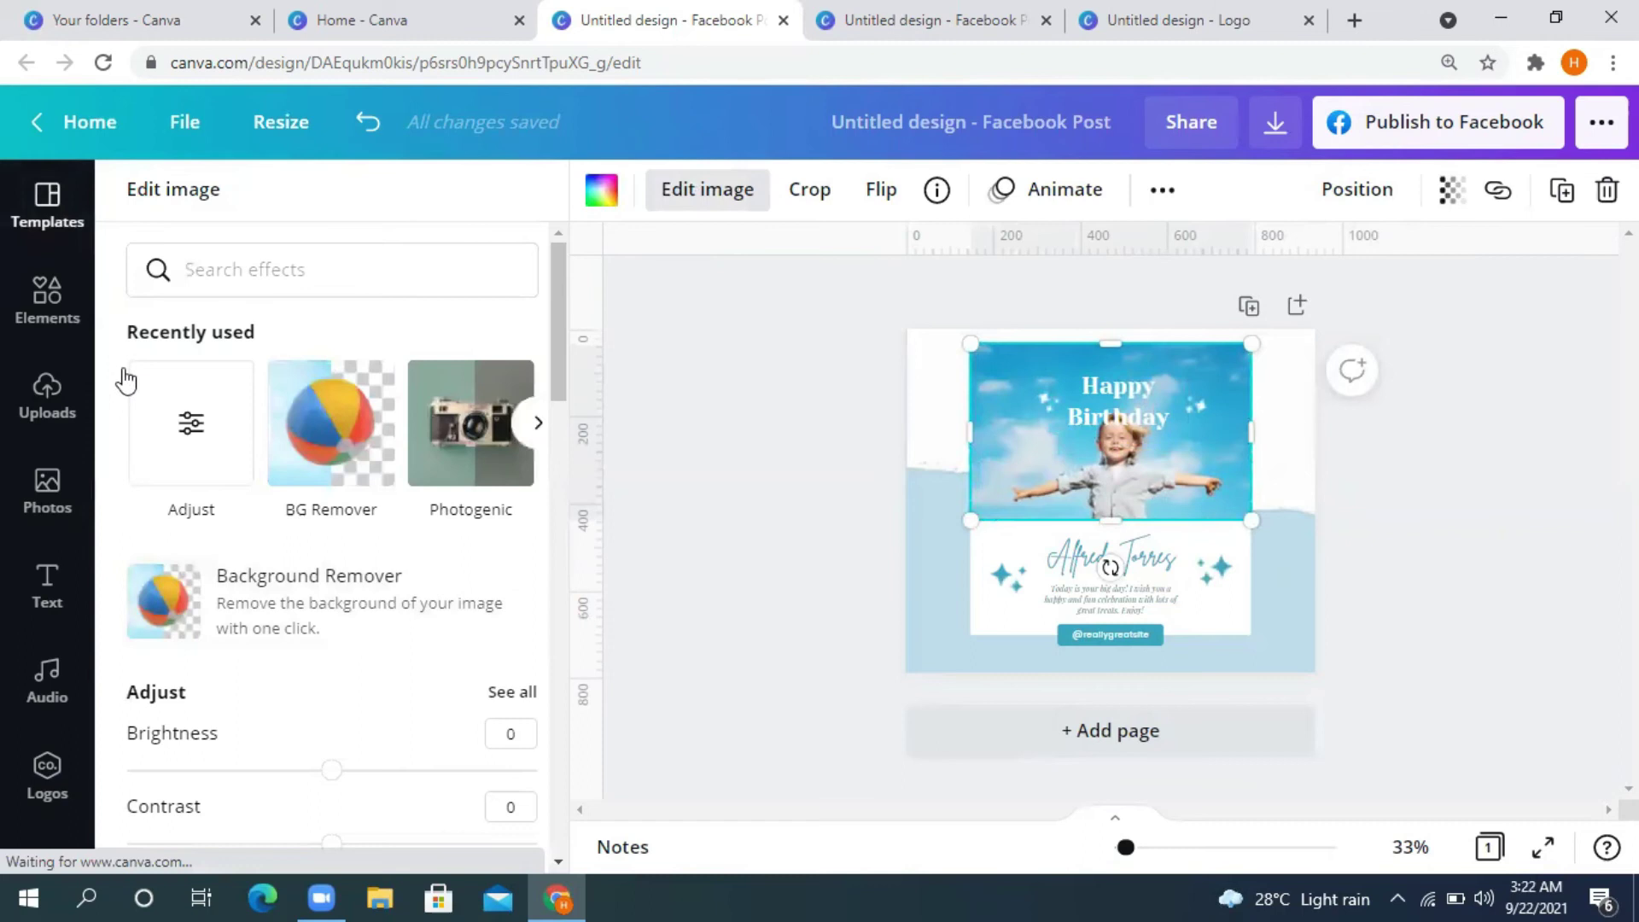
pyautogui.scroll(-1, 184, 461)
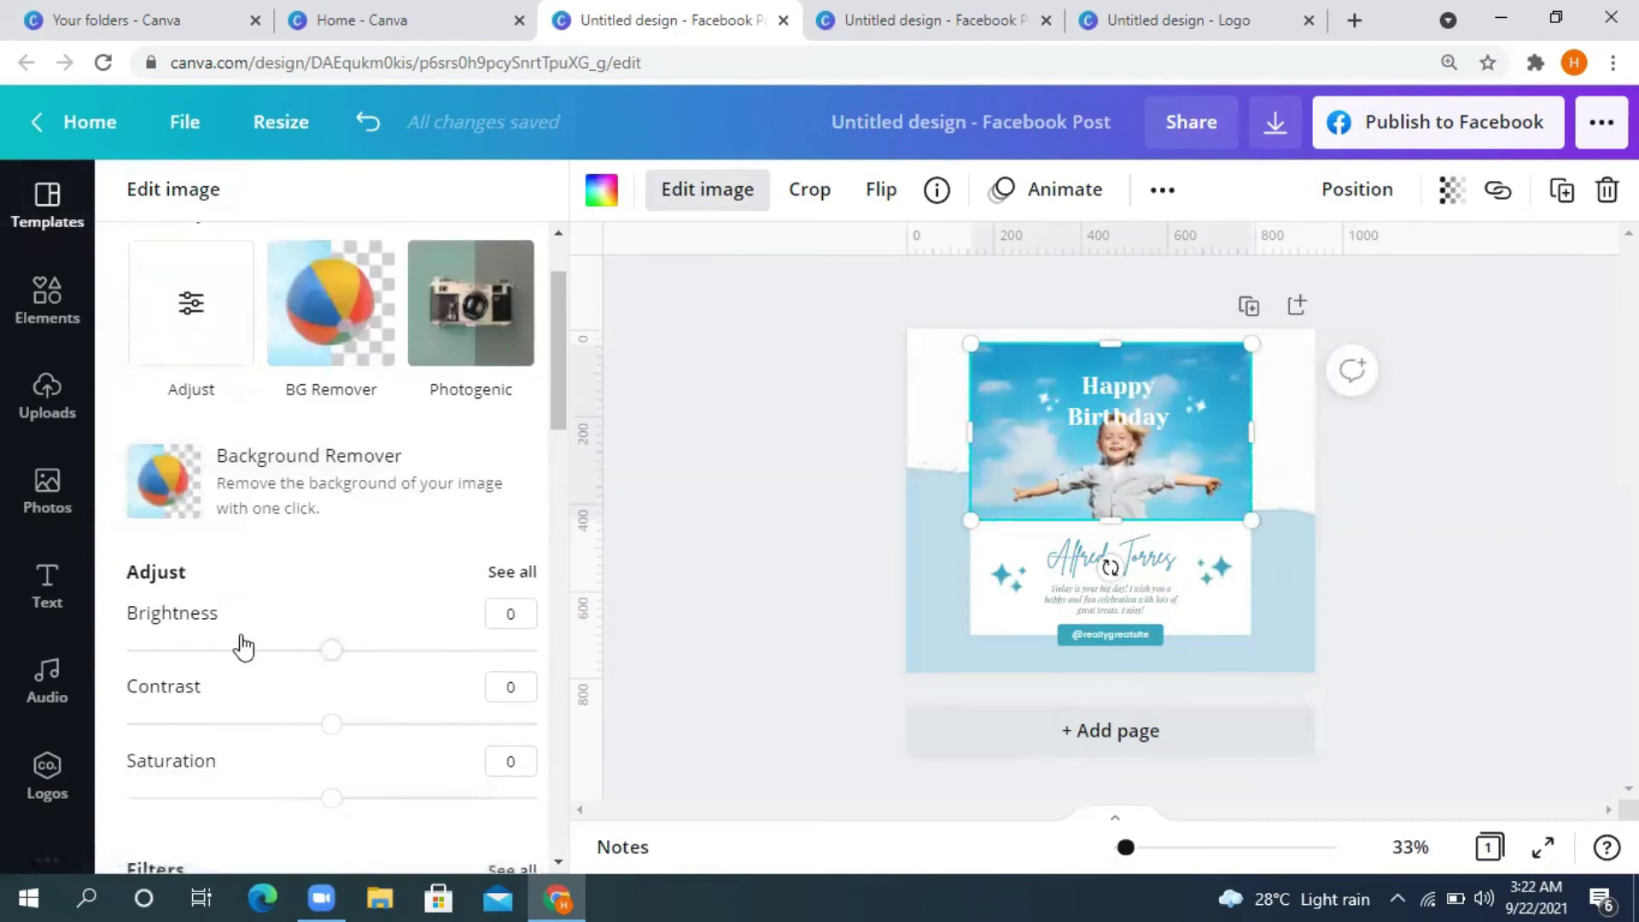
pyautogui.moveTo(353, 664); pyautogui.dragTo(346, 727)
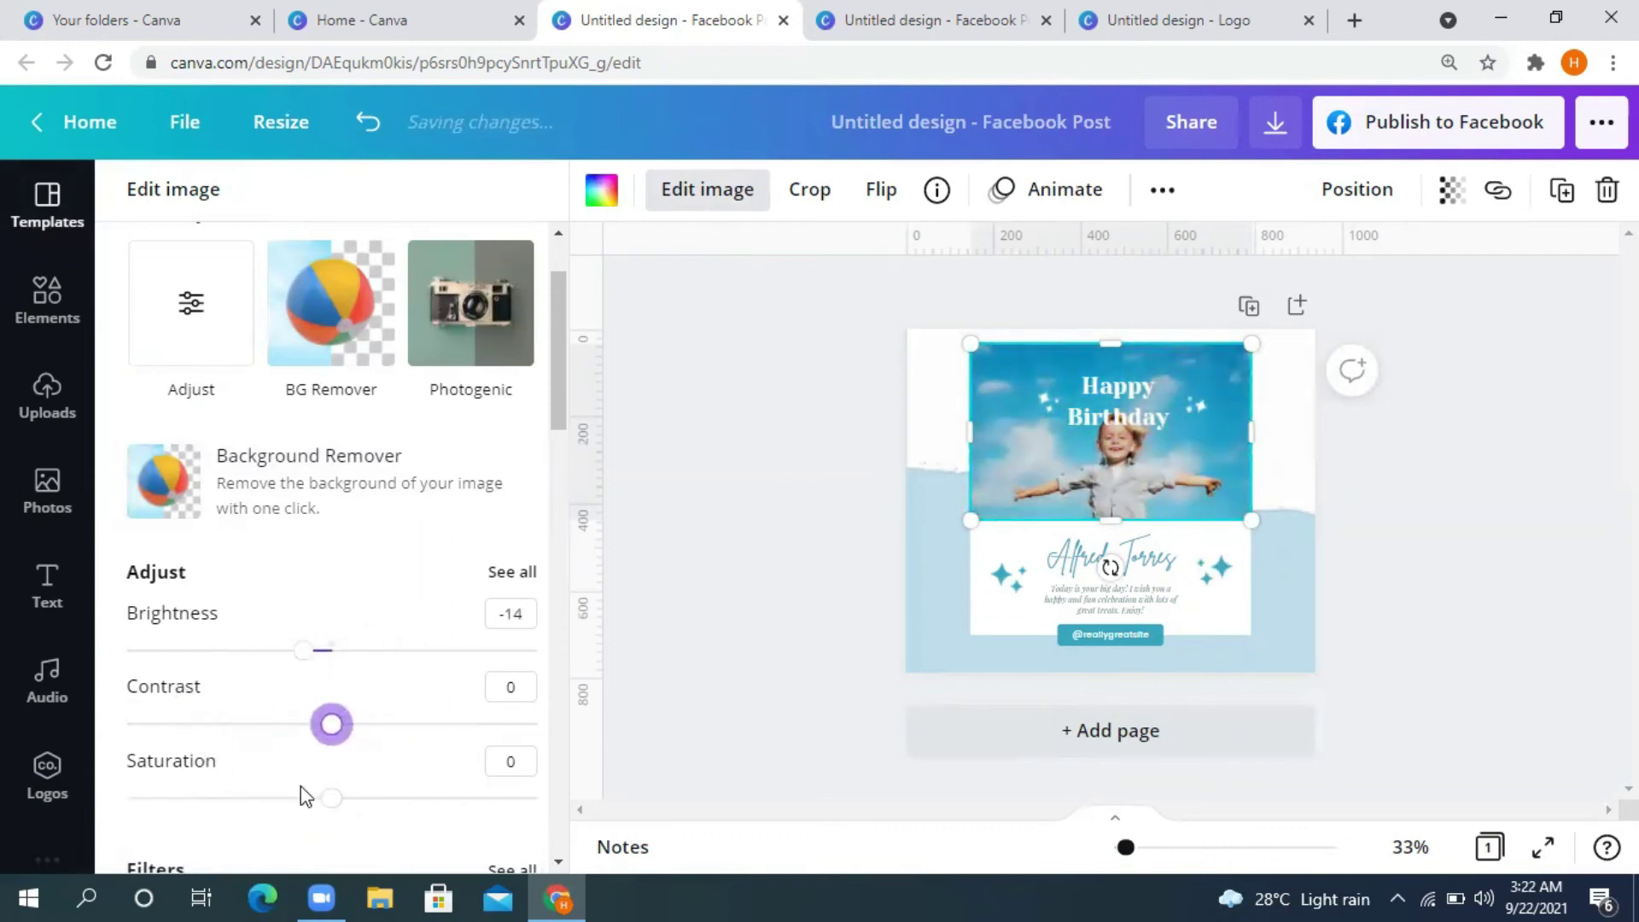
pyautogui.moveTo(329, 813)
pyautogui.mouseDown()
pyautogui.moveTo(124, 806)
pyautogui.moveTo(316, 801)
pyautogui.mouseUp()
# Step: Try the Festive filter on the photo, switch to the Summer filter, and set its intensity to 19
pyautogui.scroll(-4, 287, 662)
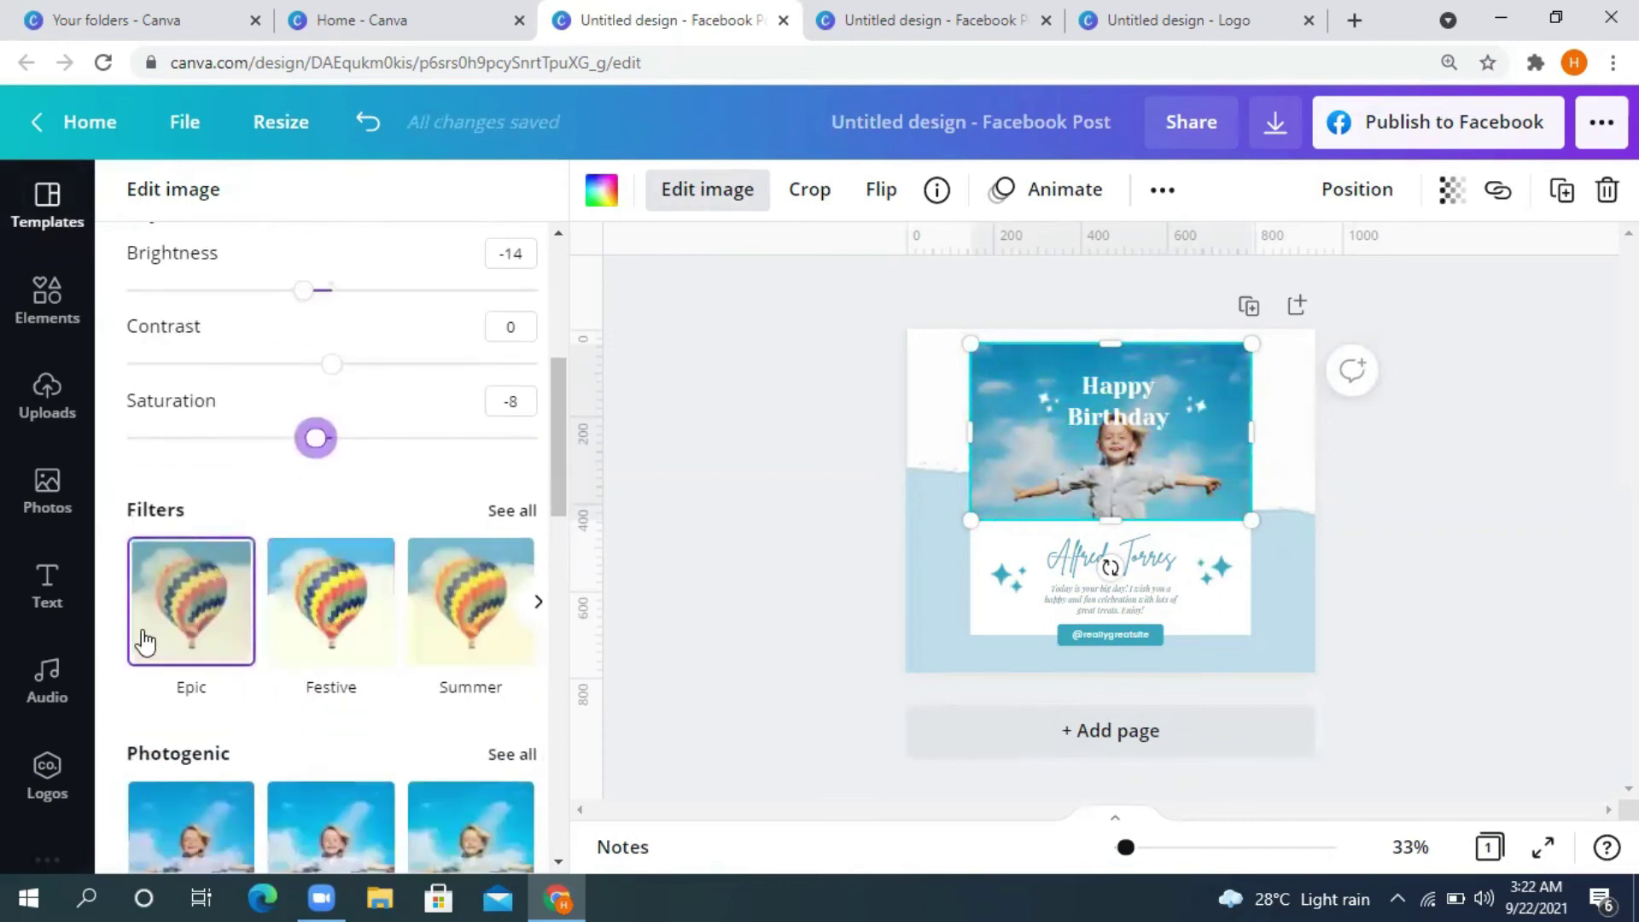
pyautogui.click(336, 636)
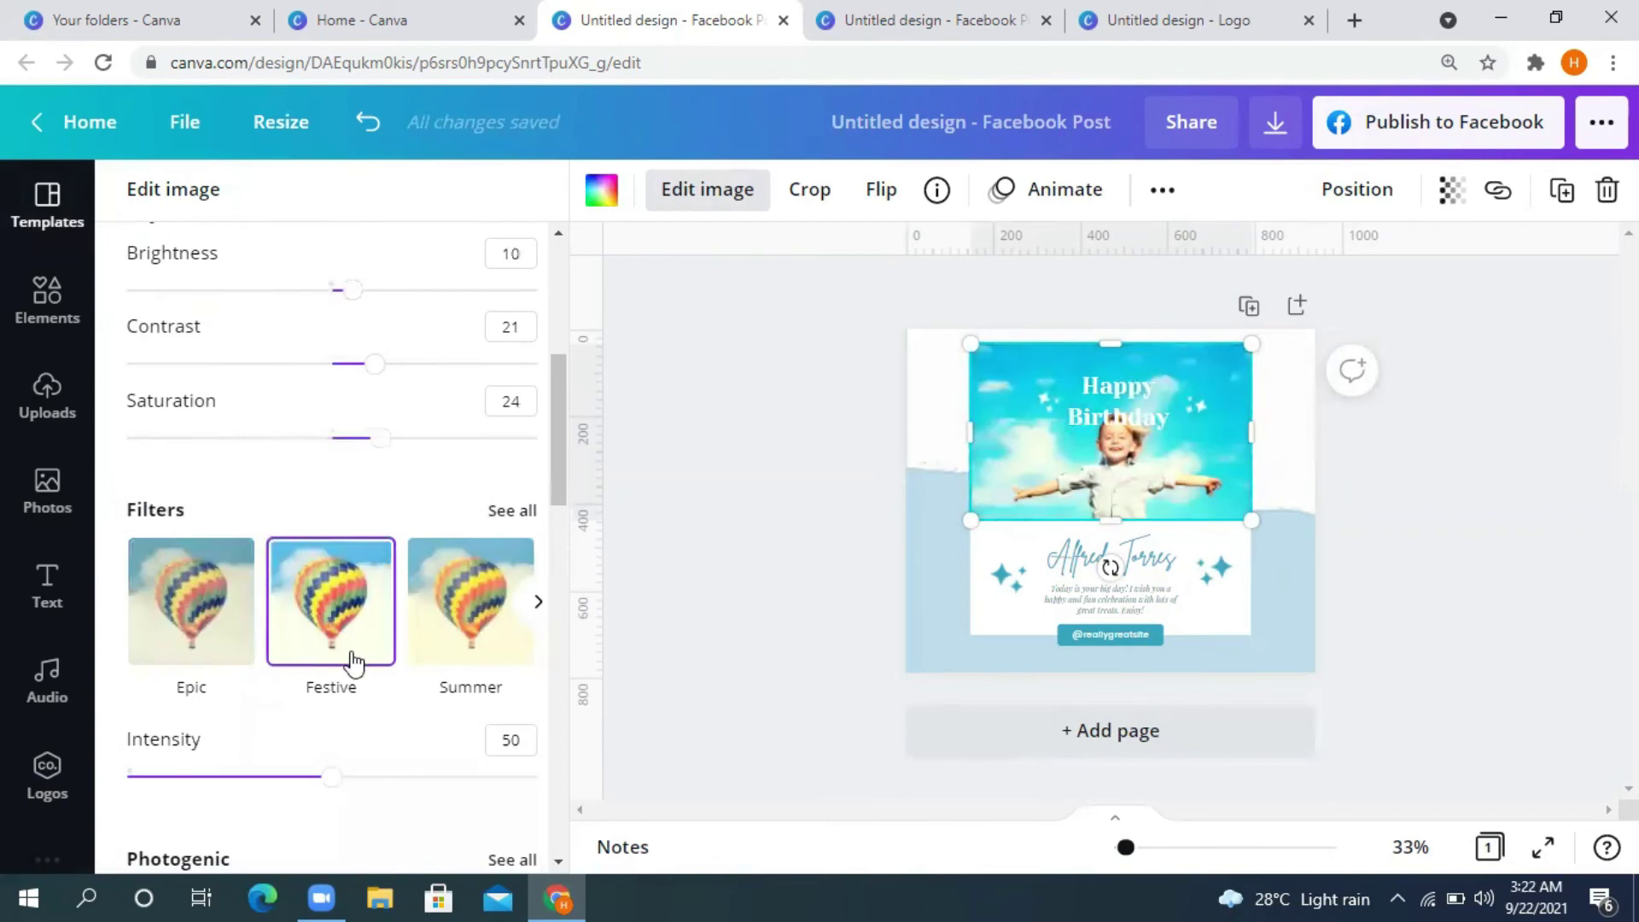
pyautogui.click(493, 629)
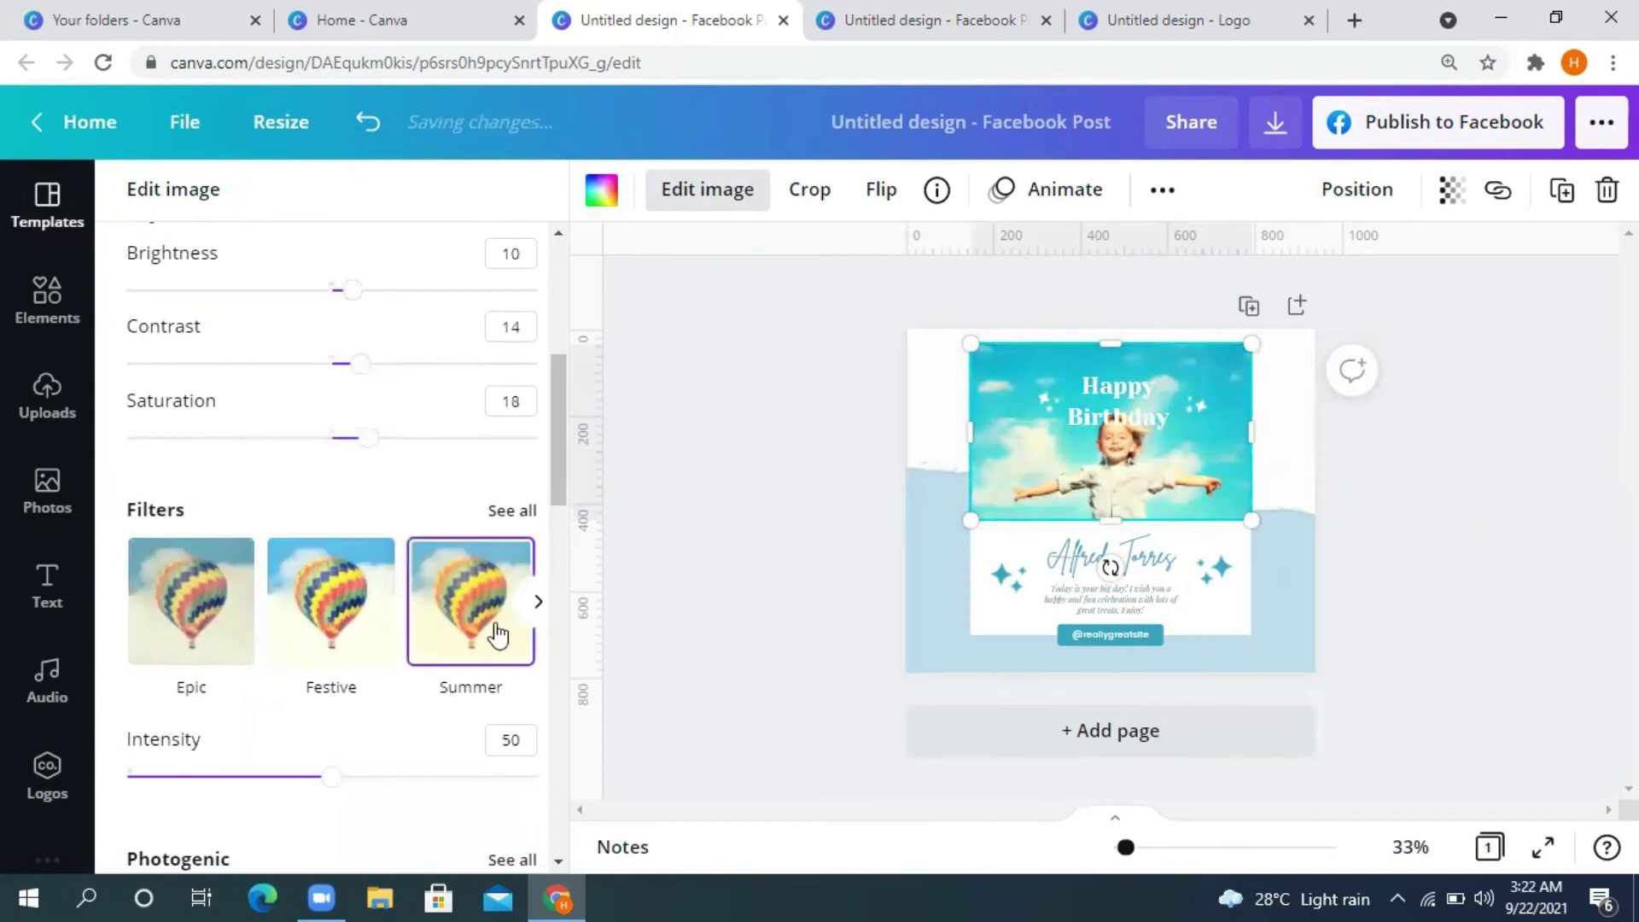
pyautogui.click(538, 610)
pyautogui.scroll(-3, 342, 631)
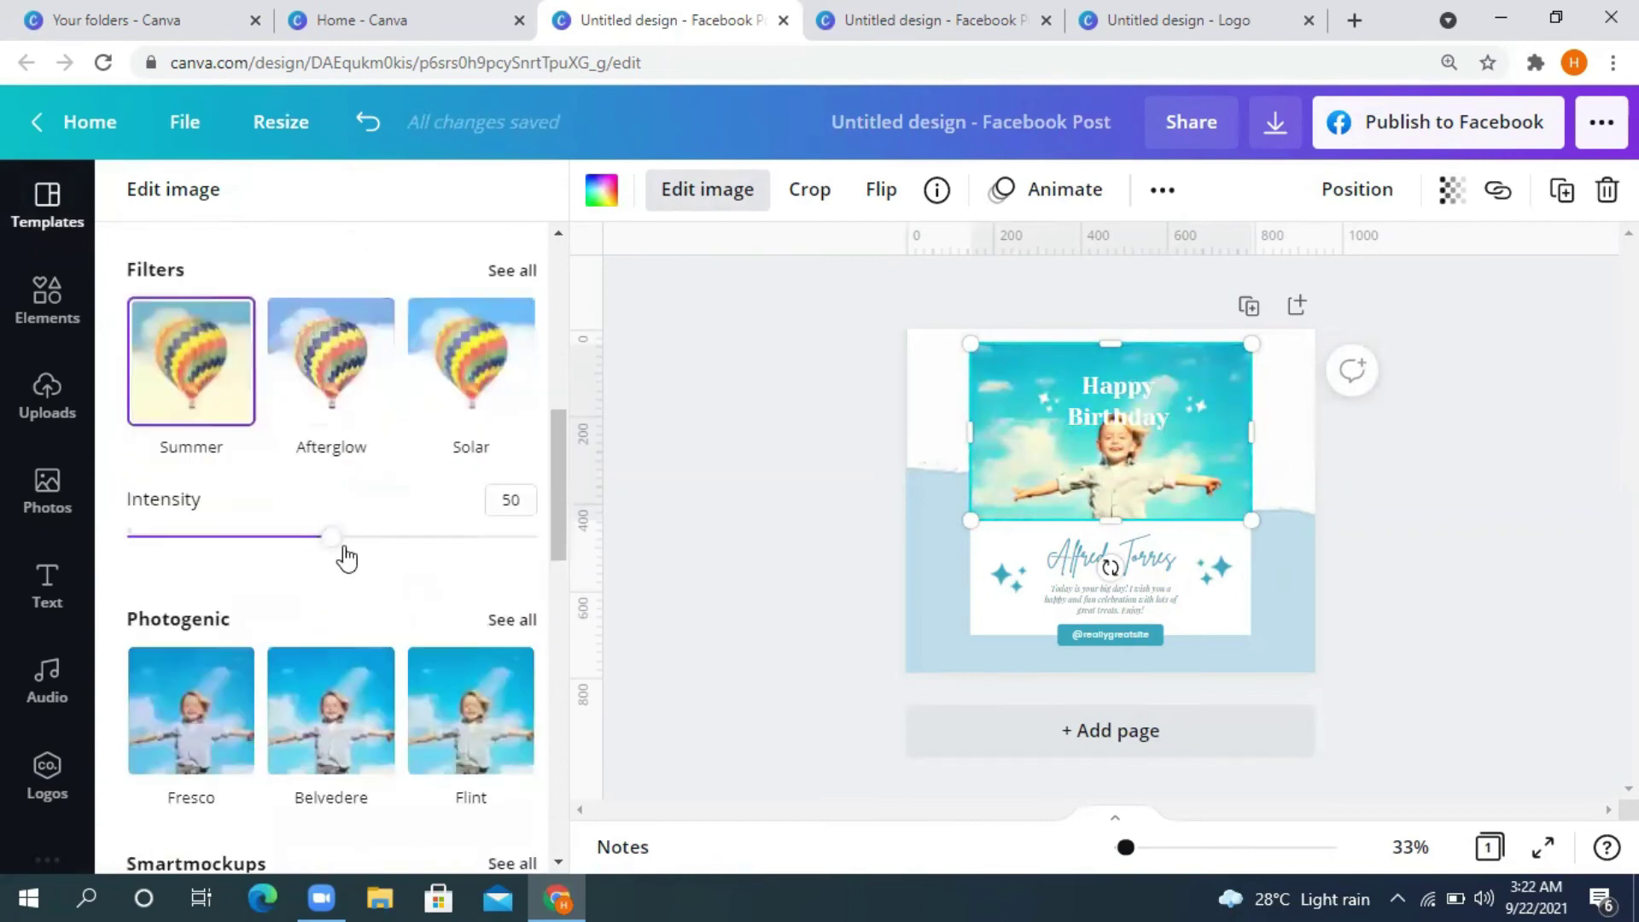
pyautogui.moveTo(332, 543); pyautogui.dragTo(205, 575)
# Step: Look through the remaining image effects, from Photogenic to Style Transfer, and connect the Shadows effect
pyautogui.scroll(-4, 362, 524)
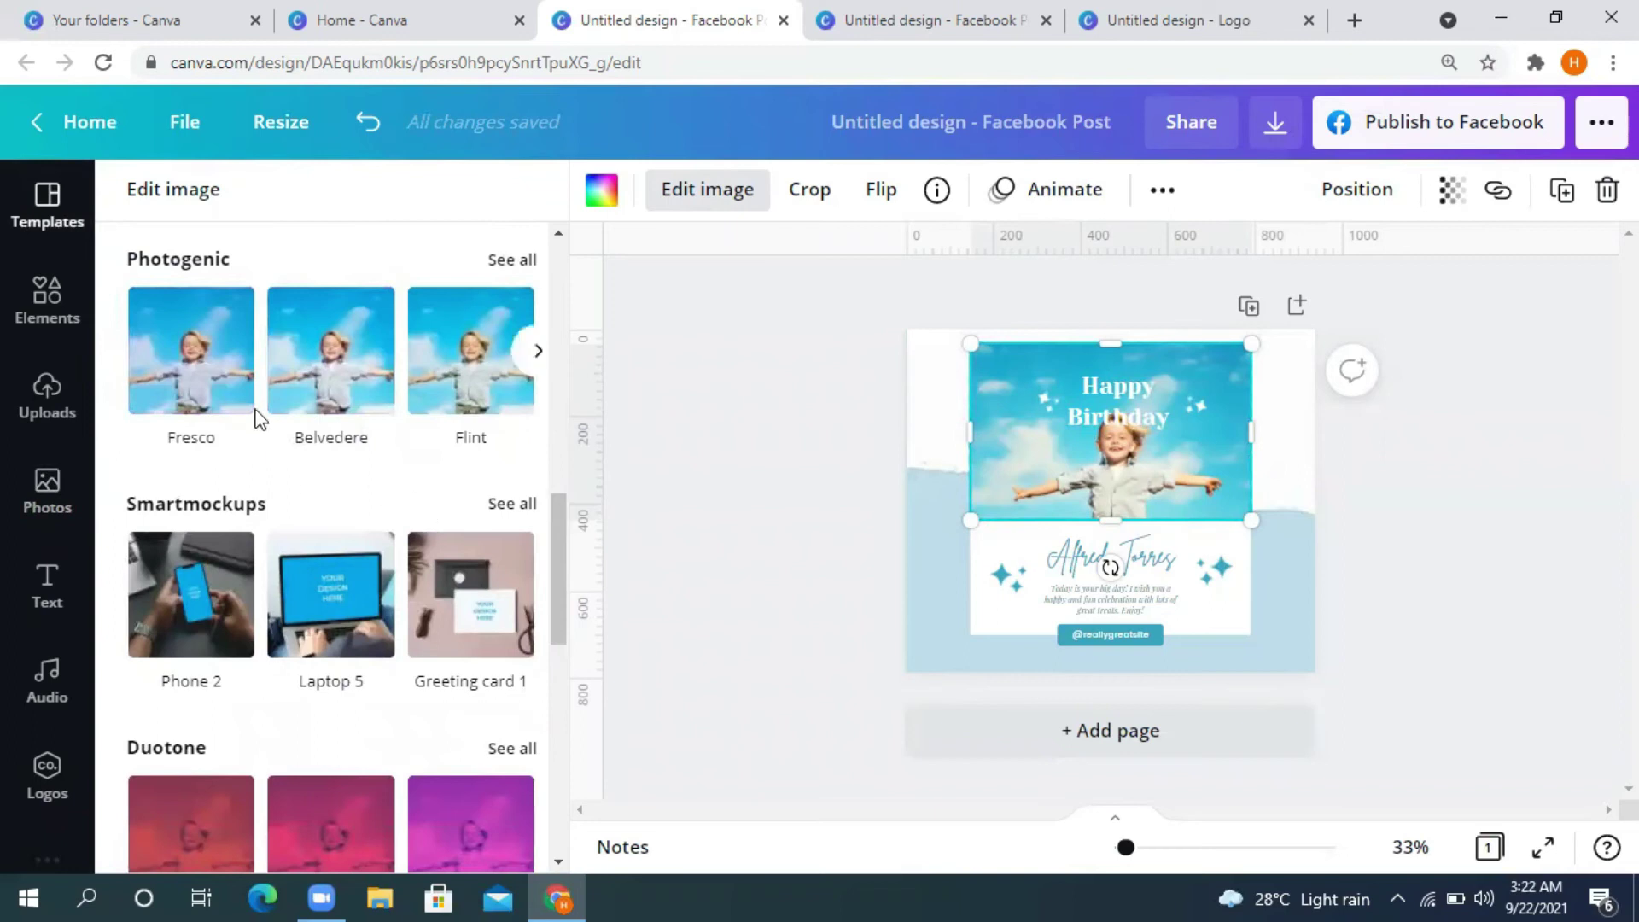
pyautogui.scroll(-4, 265, 444)
pyautogui.scroll(-2, 293, 509)
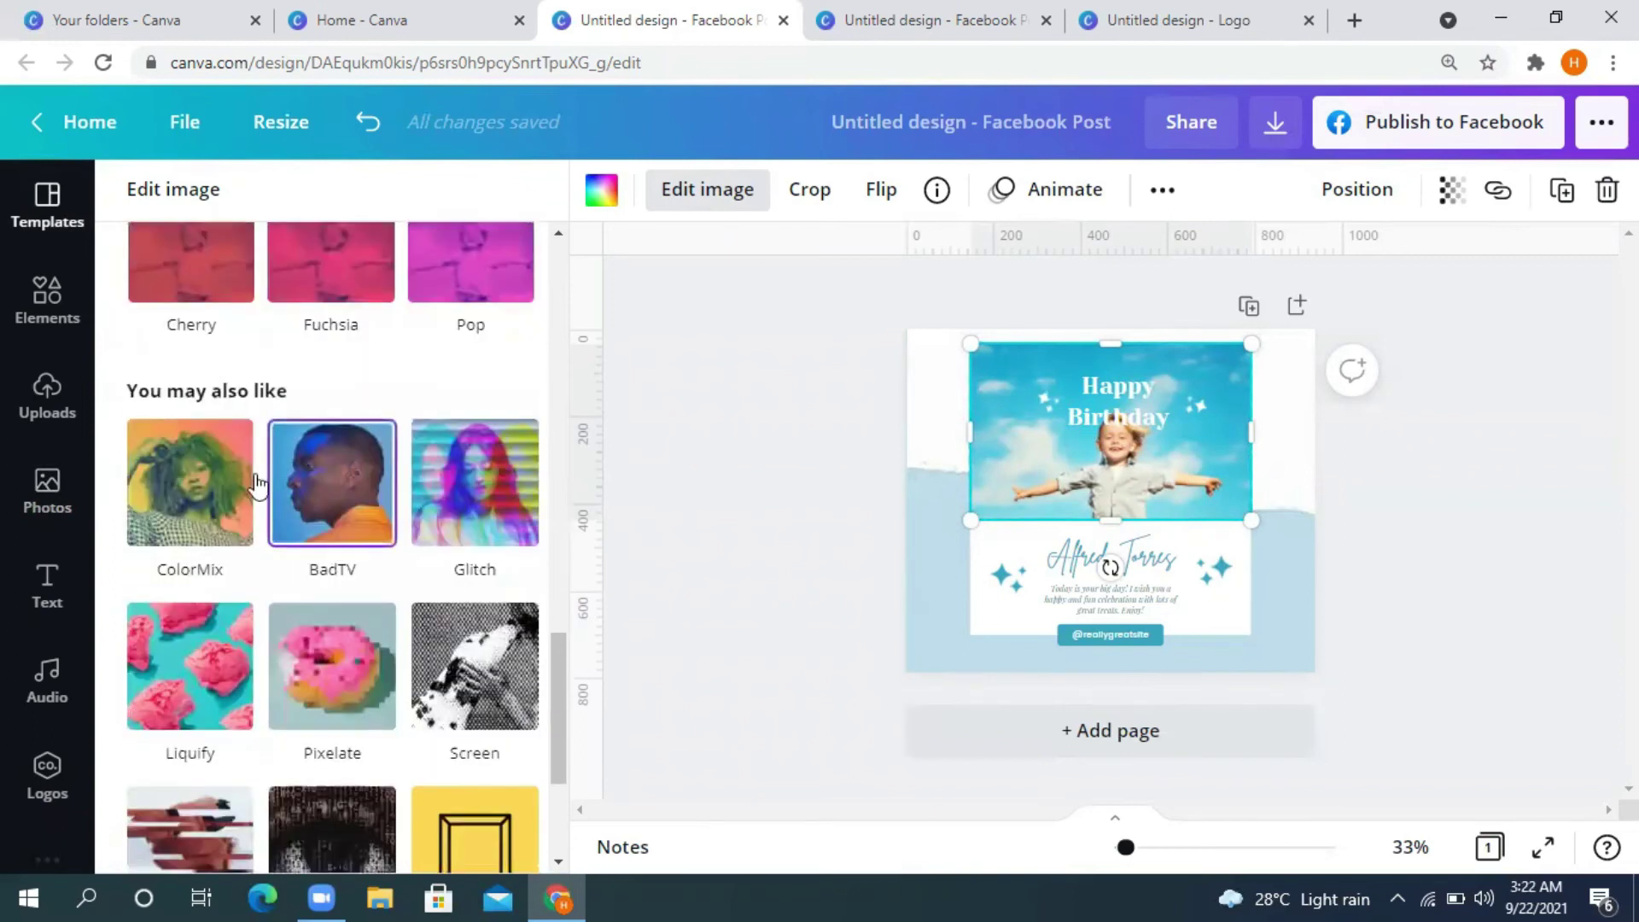
pyautogui.scroll(-3, 195, 647)
pyautogui.scroll(-1, 196, 647)
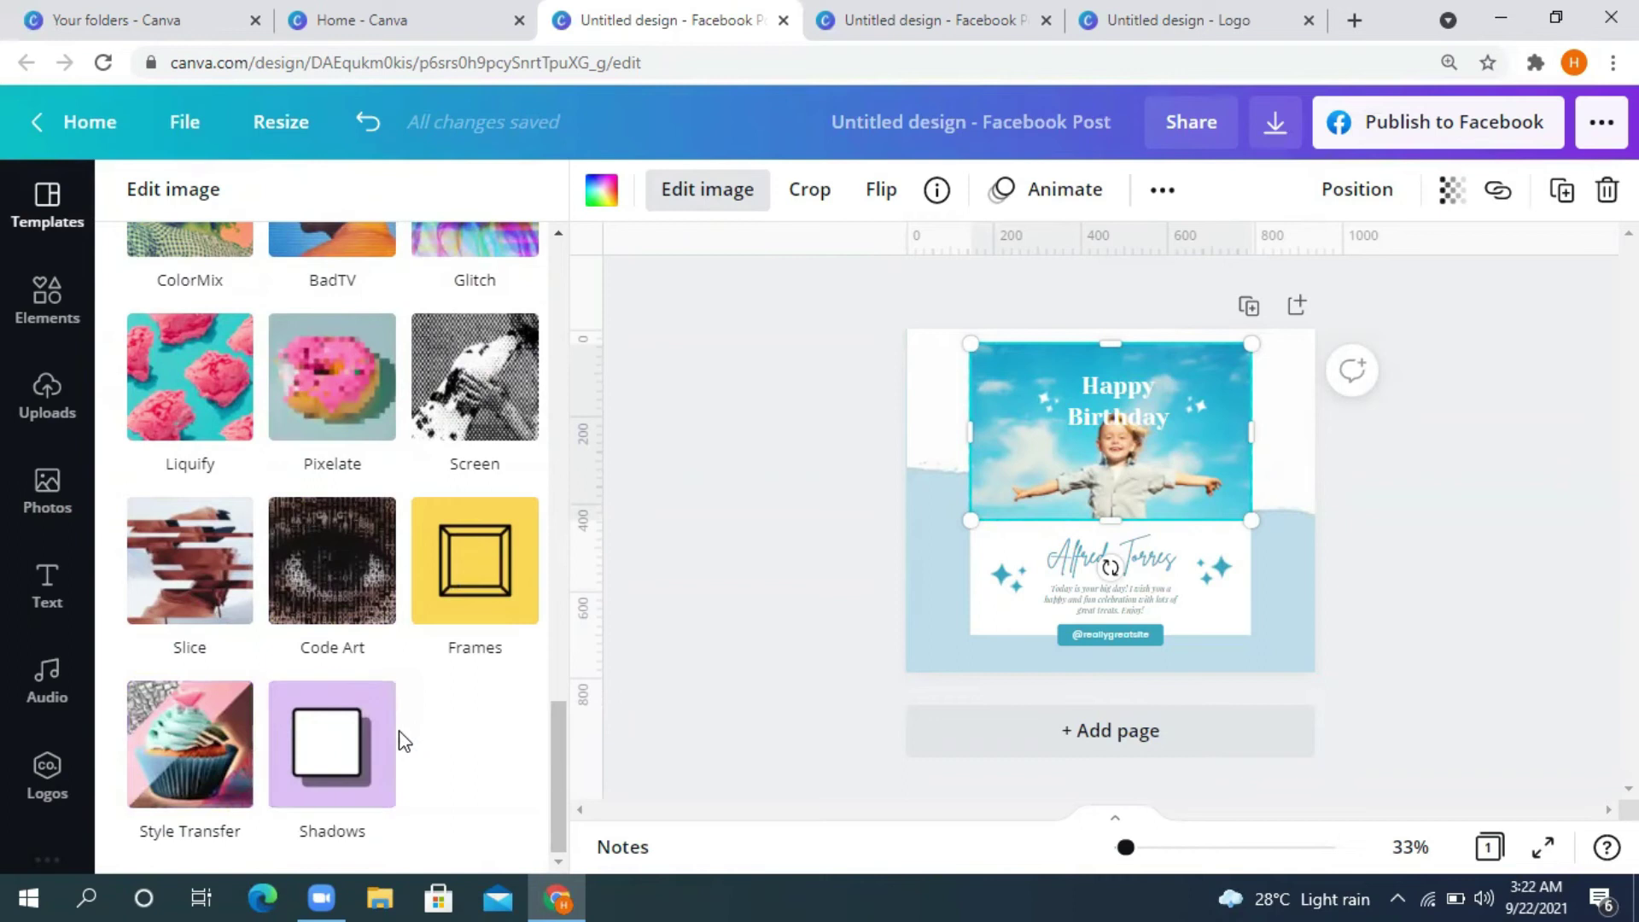
pyautogui.click(325, 790)
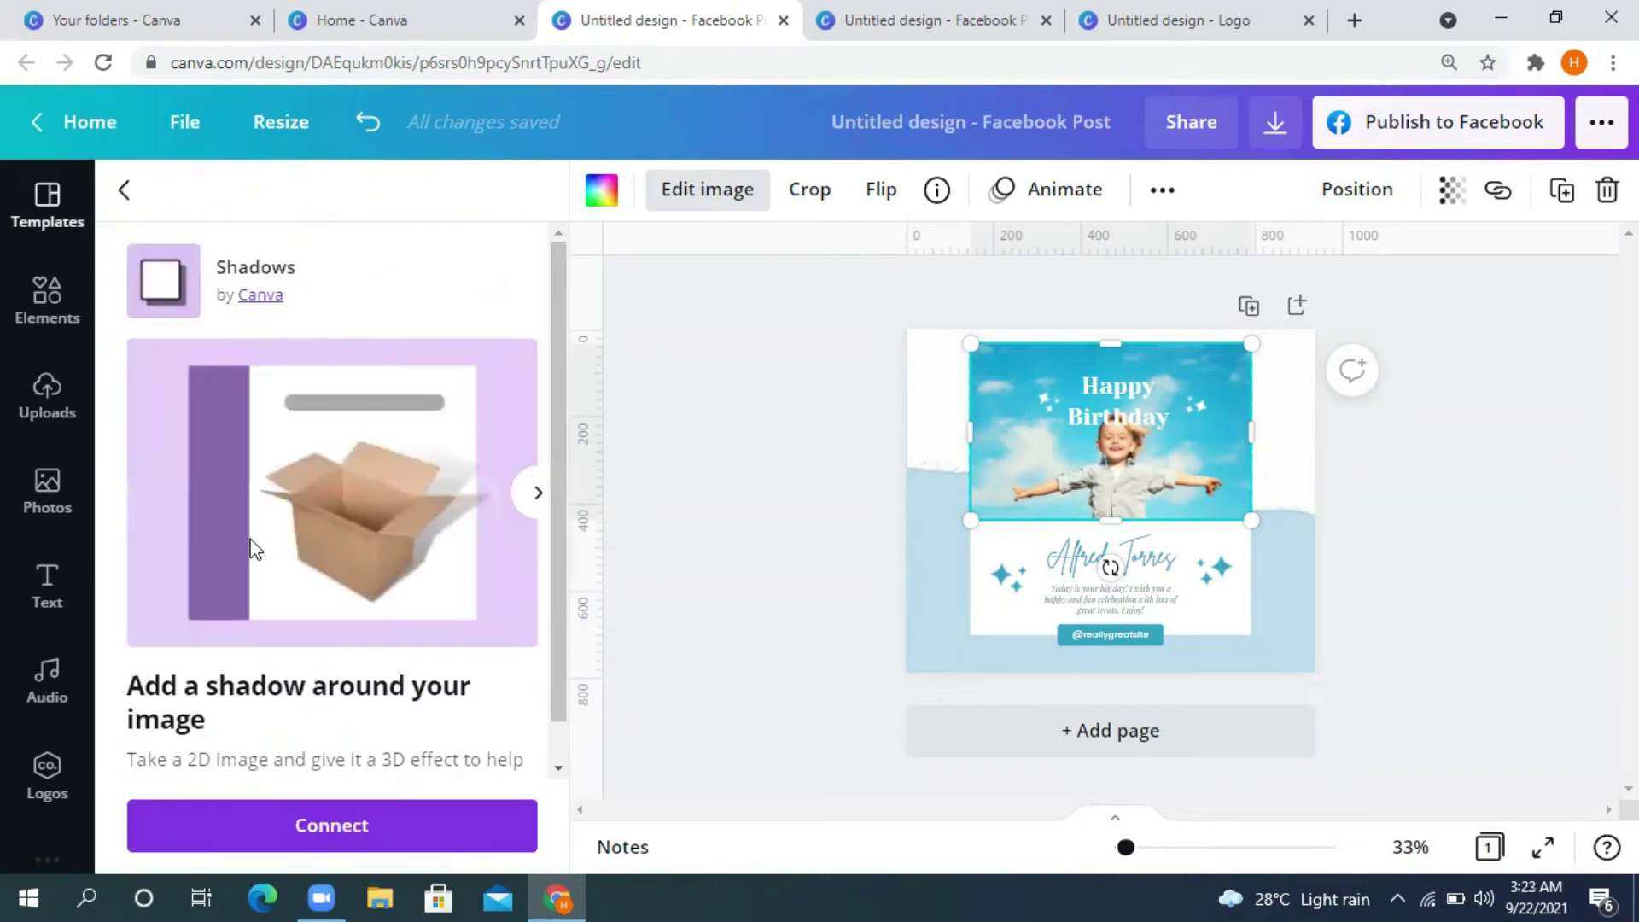
pyautogui.scroll(-1, 393, 762)
pyautogui.click(426, 847)
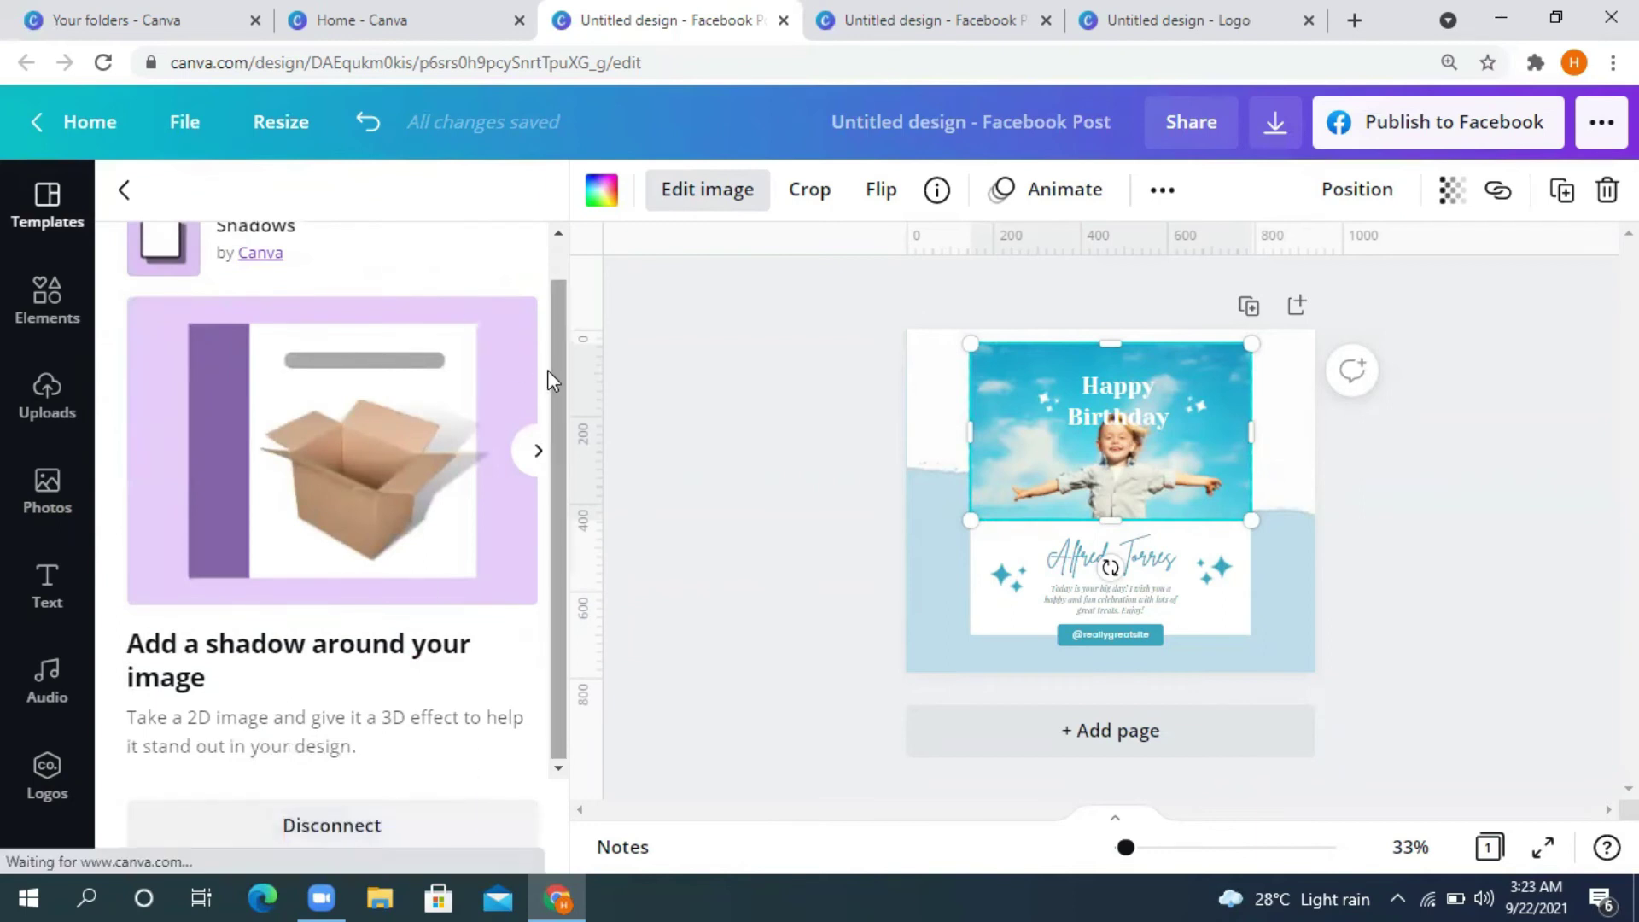
# Step: Apply the Angle shadow to the birthday photo and close the image effects
pyautogui.scroll(-10, 228, 556)
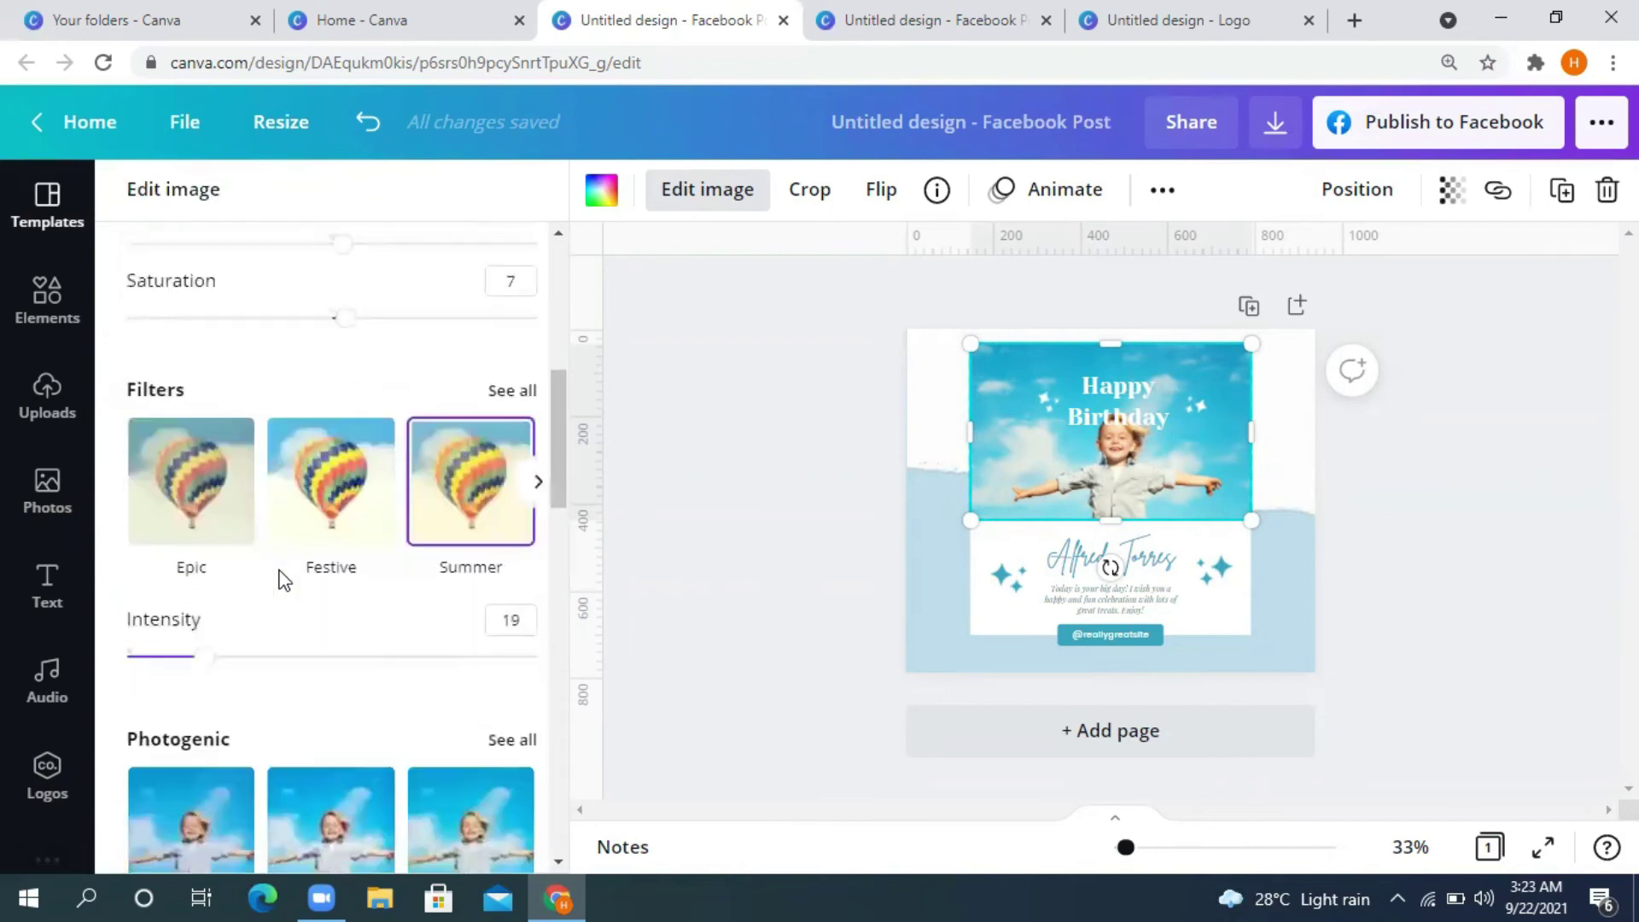
pyautogui.scroll(-4, 284, 576)
pyautogui.scroll(-3, 274, 563)
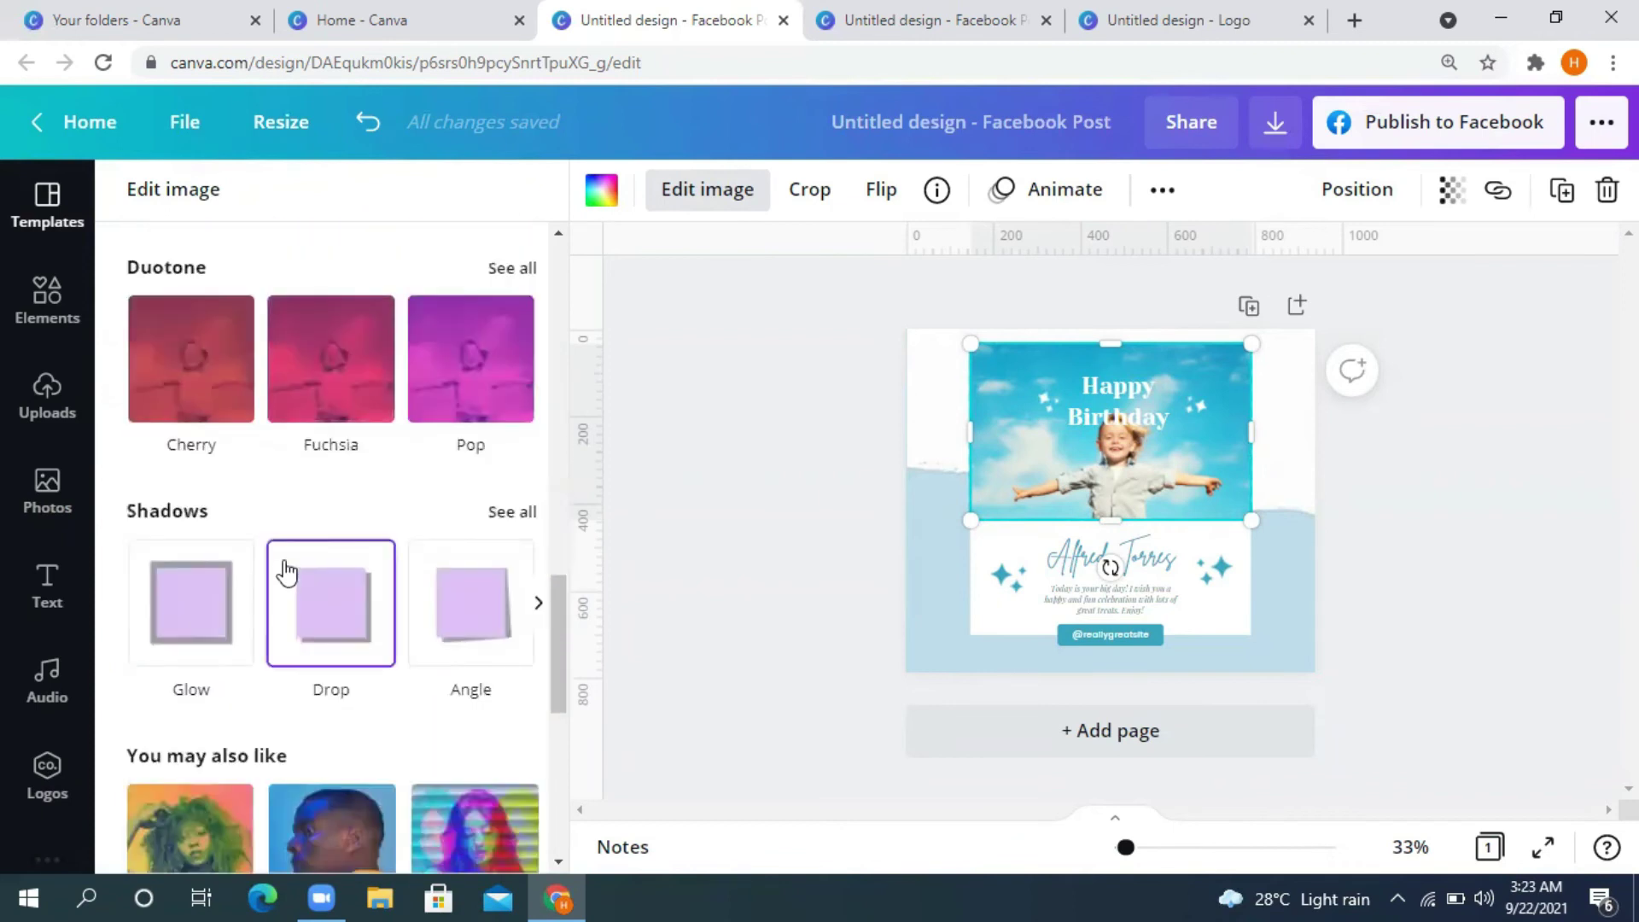
pyautogui.click(452, 621)
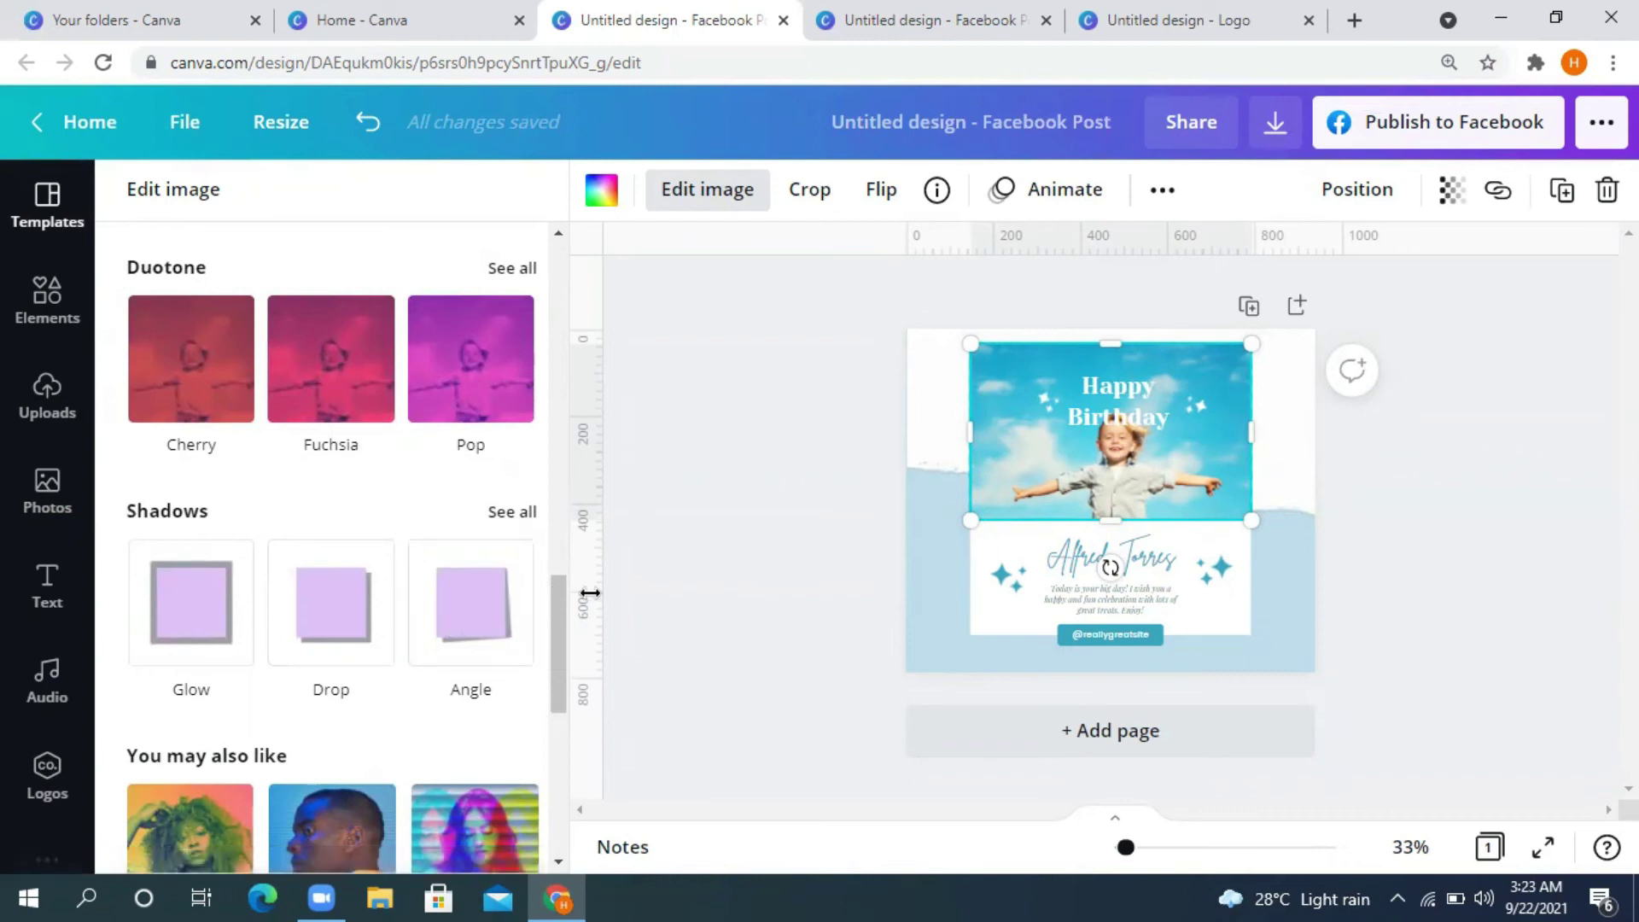
pyautogui.click(485, 639)
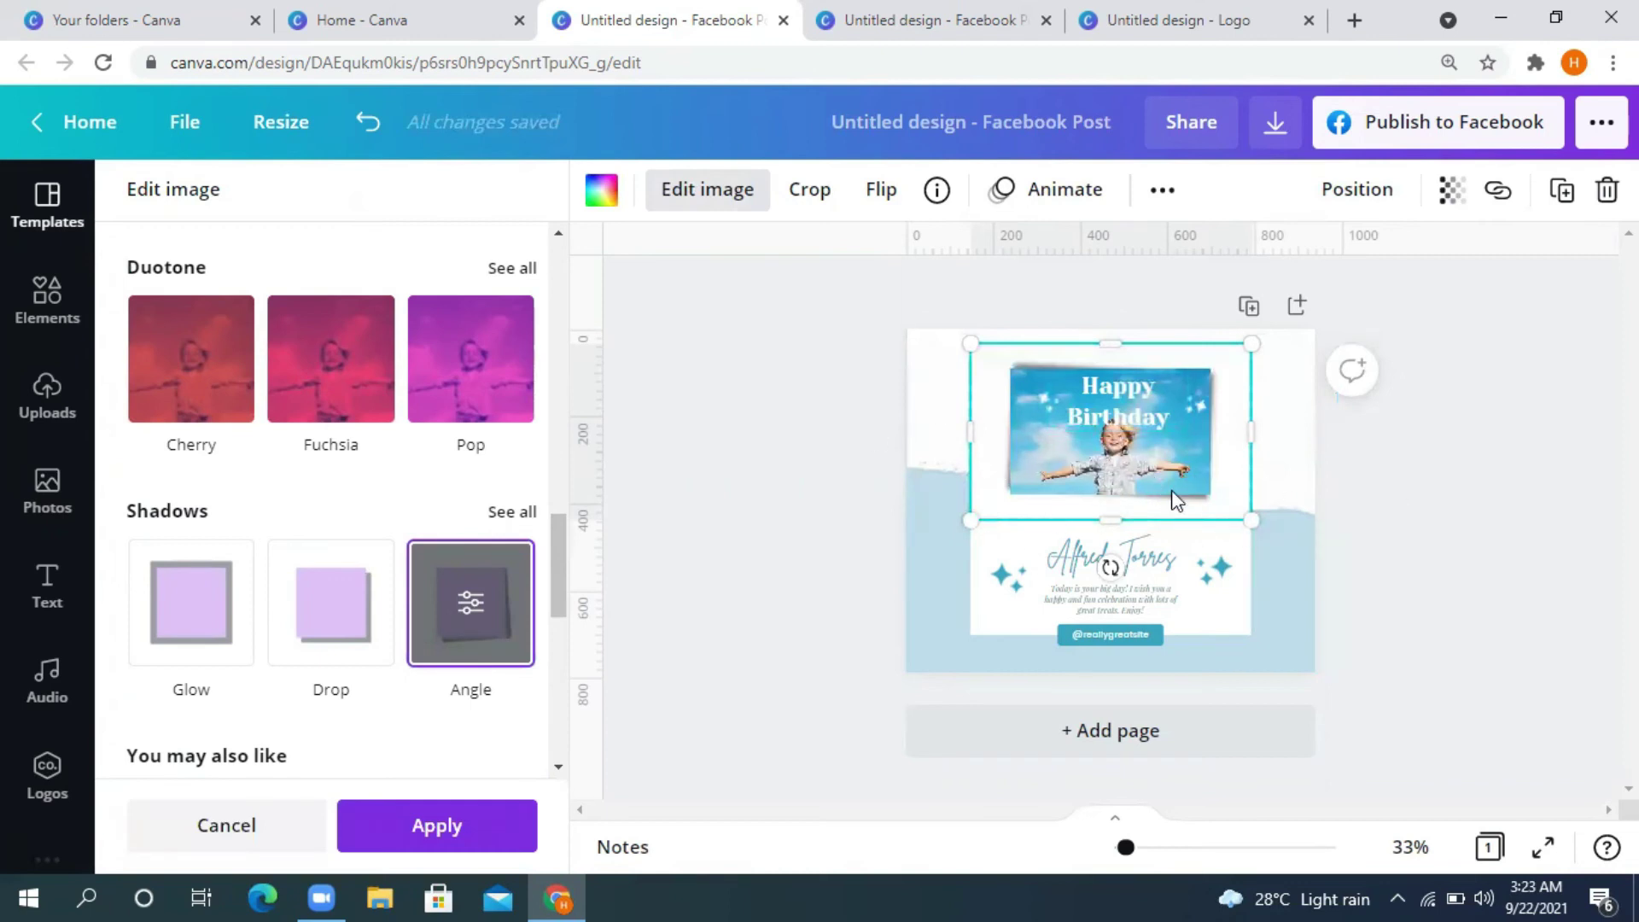
pyautogui.press('Escape')
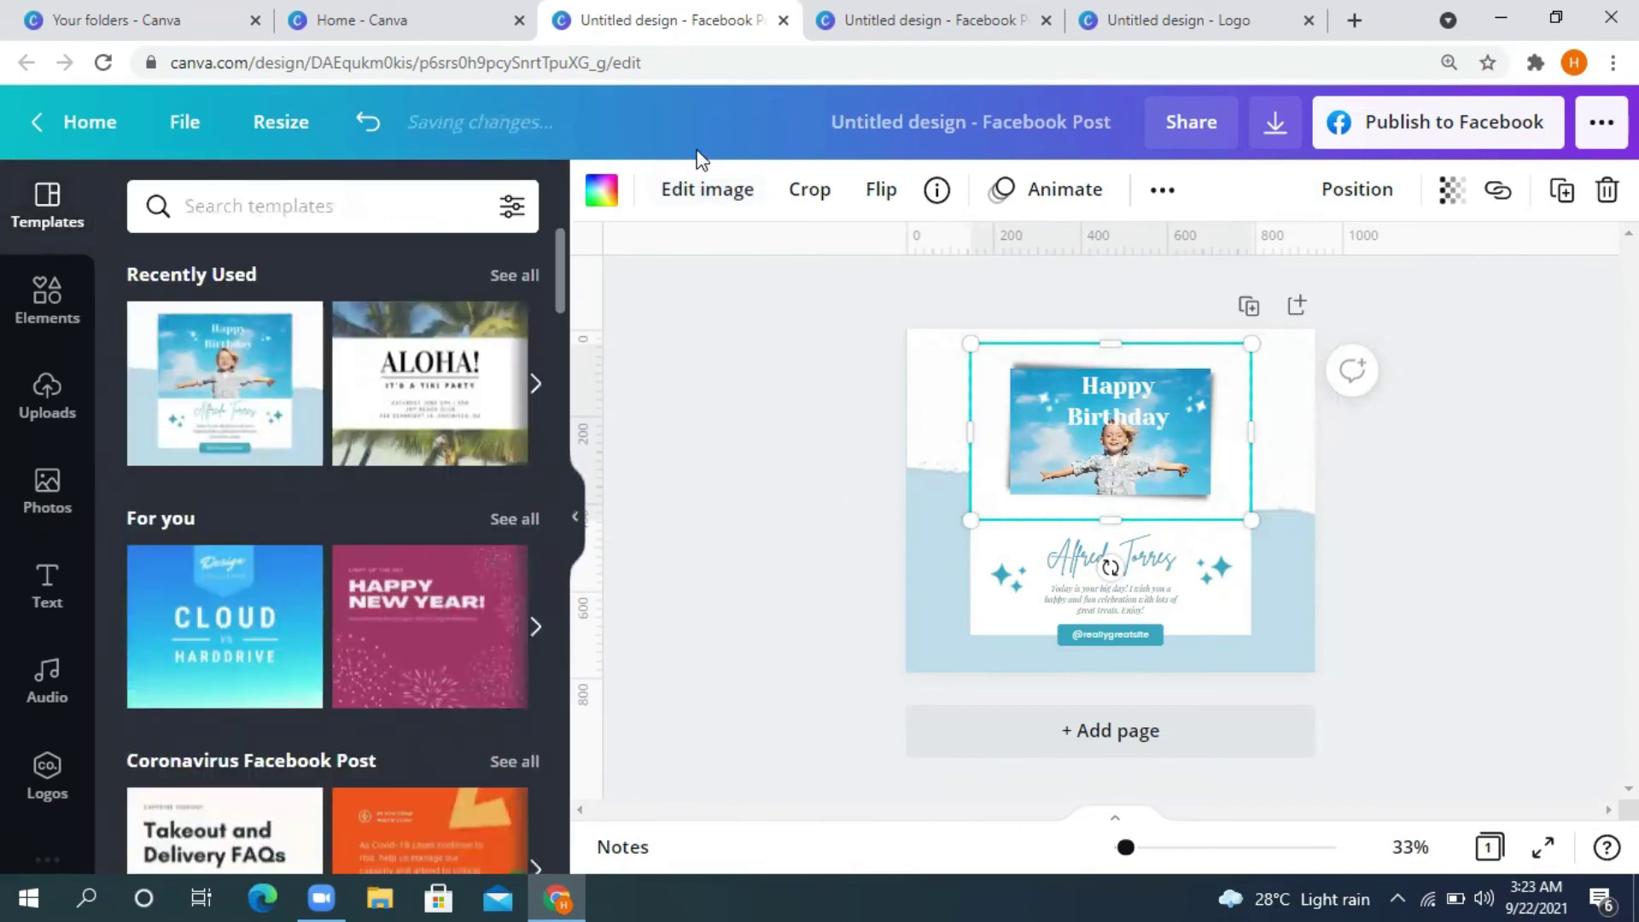
# Step: Try to undo the Angle shadow on the birthday photo, then deselect and reselect the photo
pyautogui.click(387, 134)
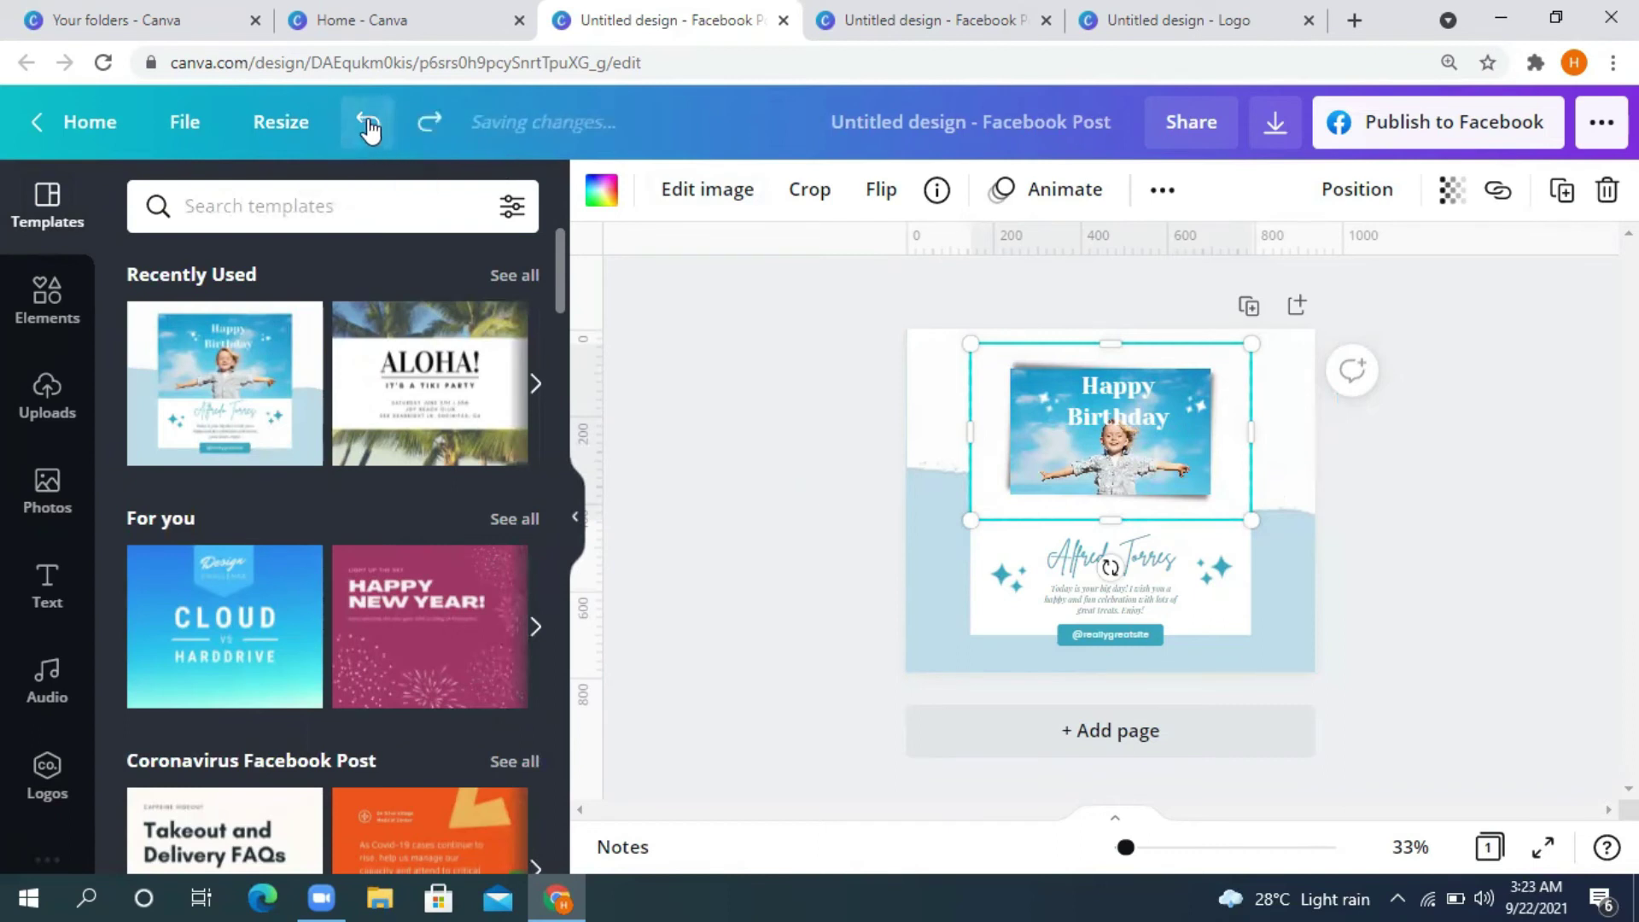
pyautogui.click(369, 128)
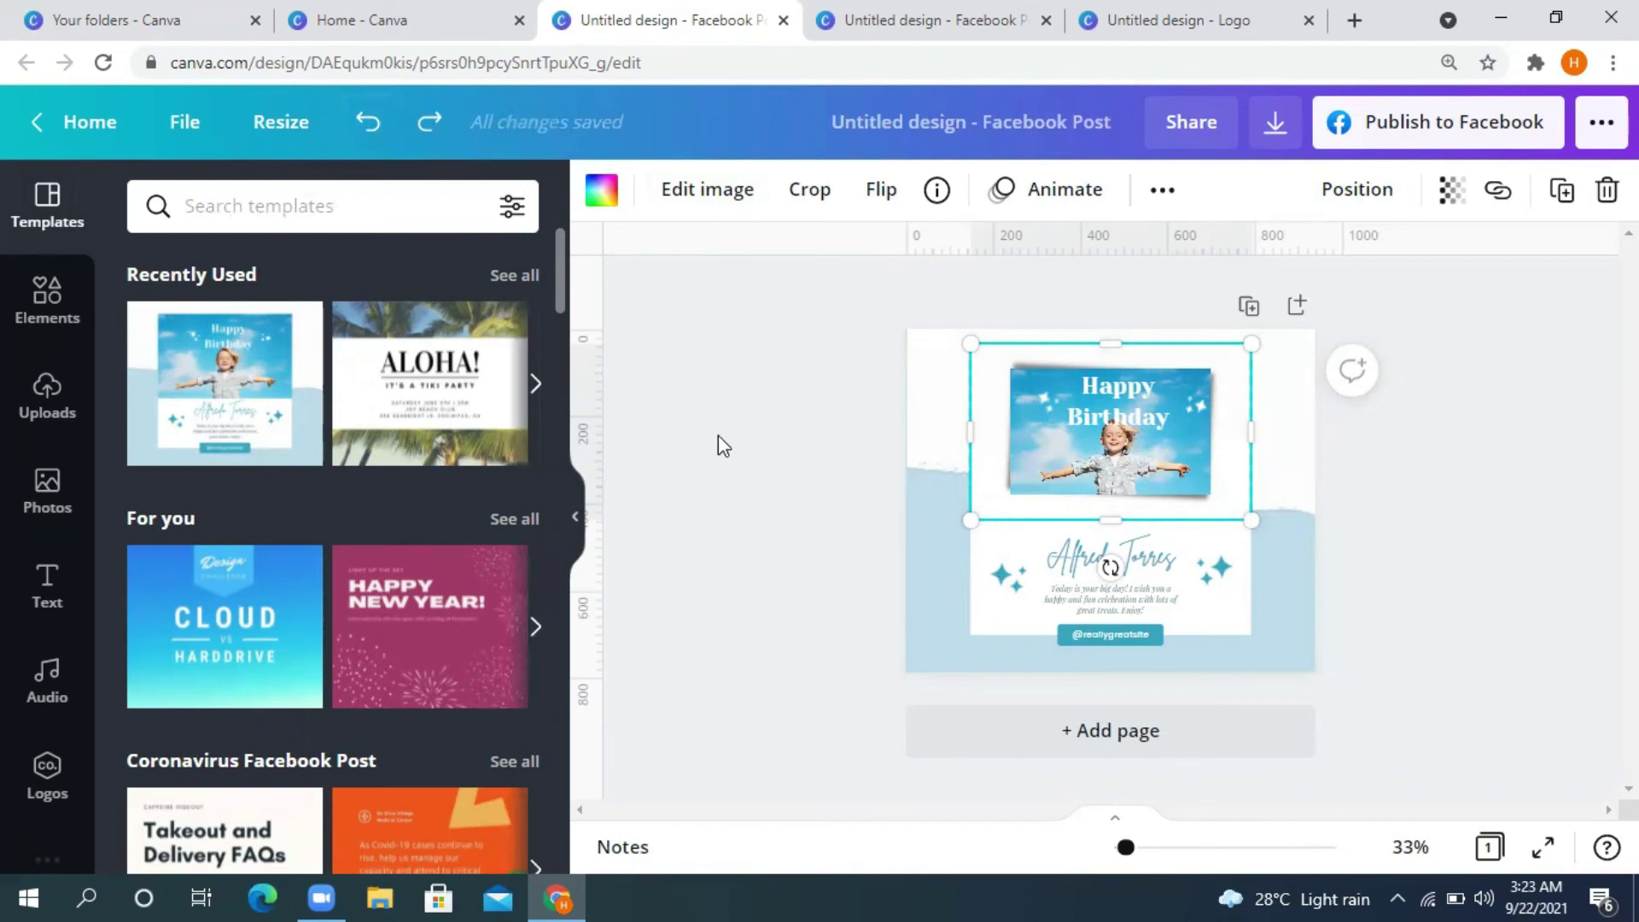
pyautogui.click(380, 124)
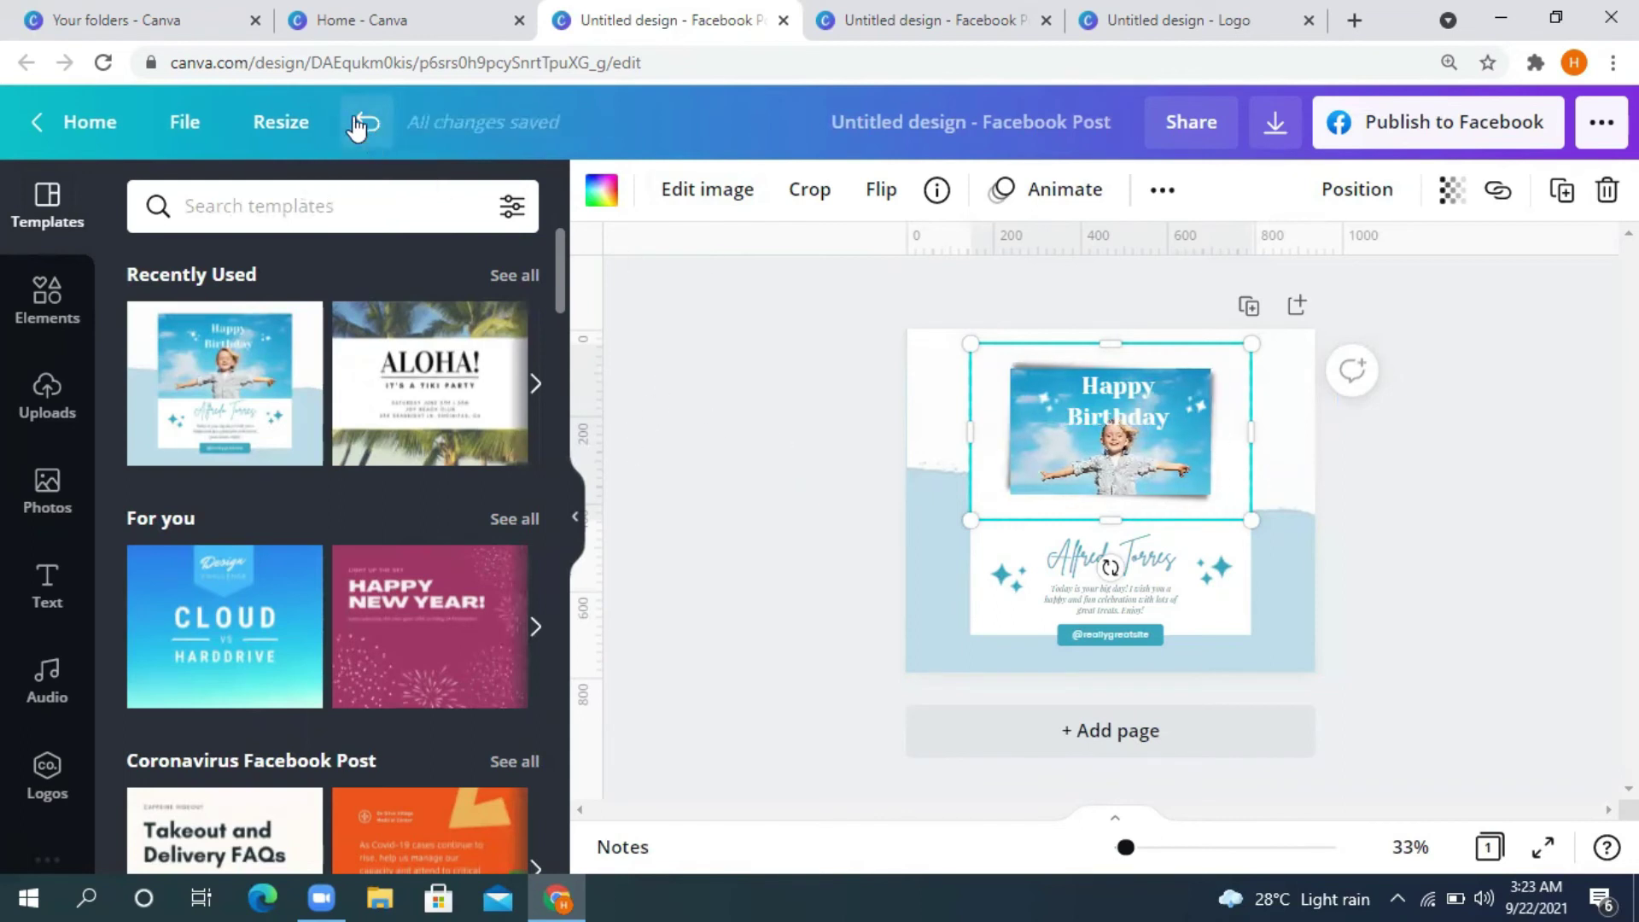
pyautogui.click(358, 126)
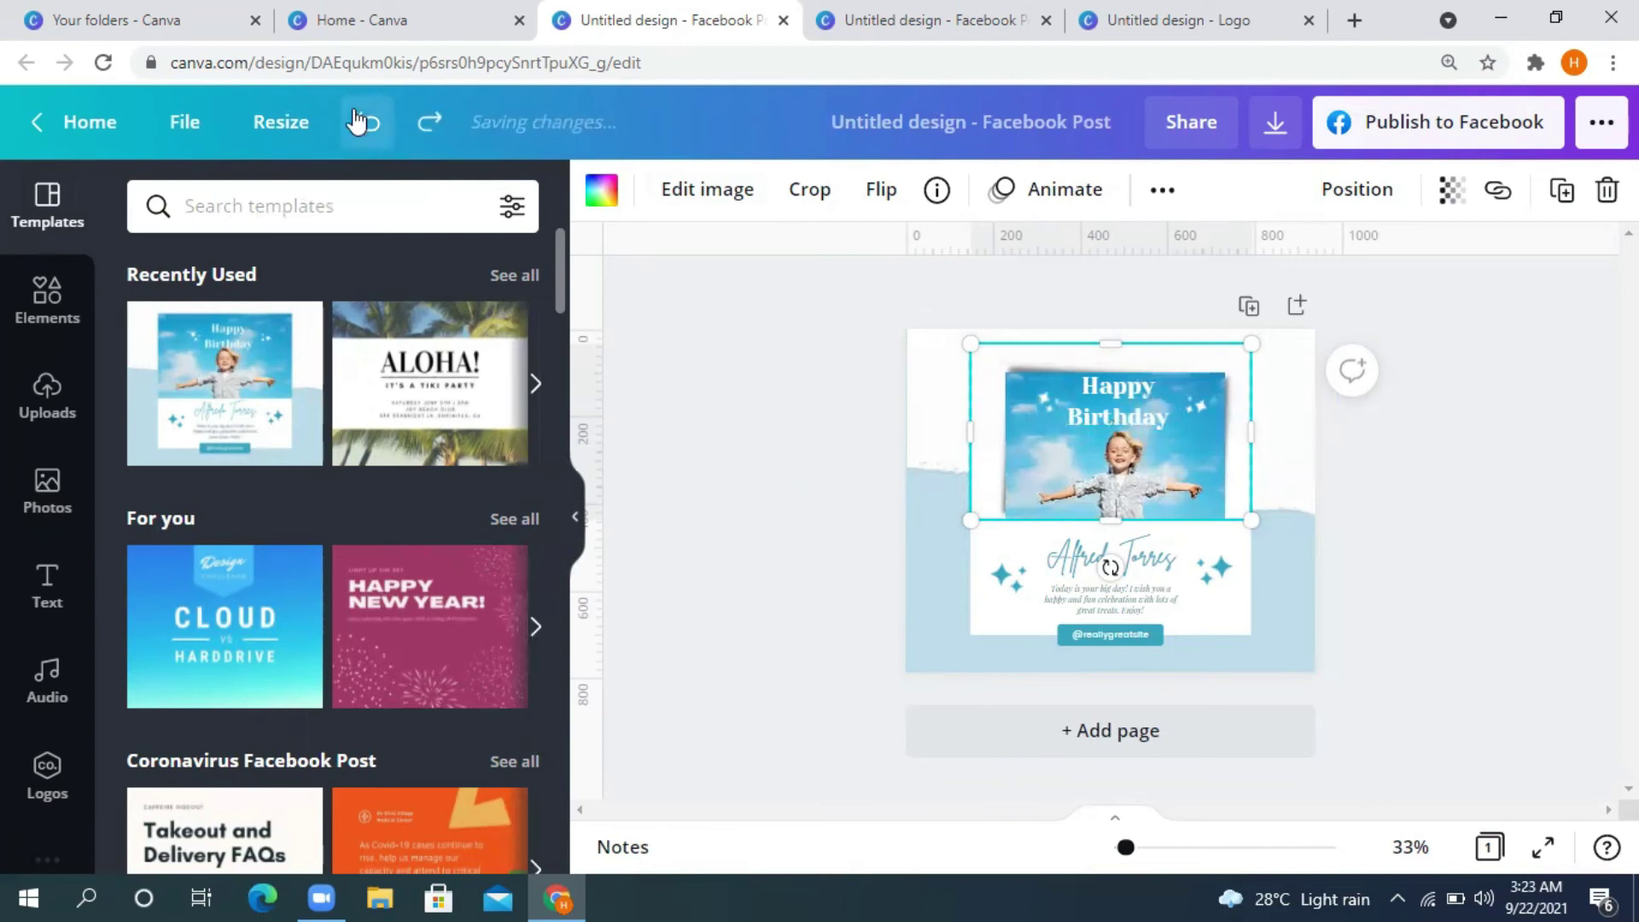
pyautogui.click(369, 128)
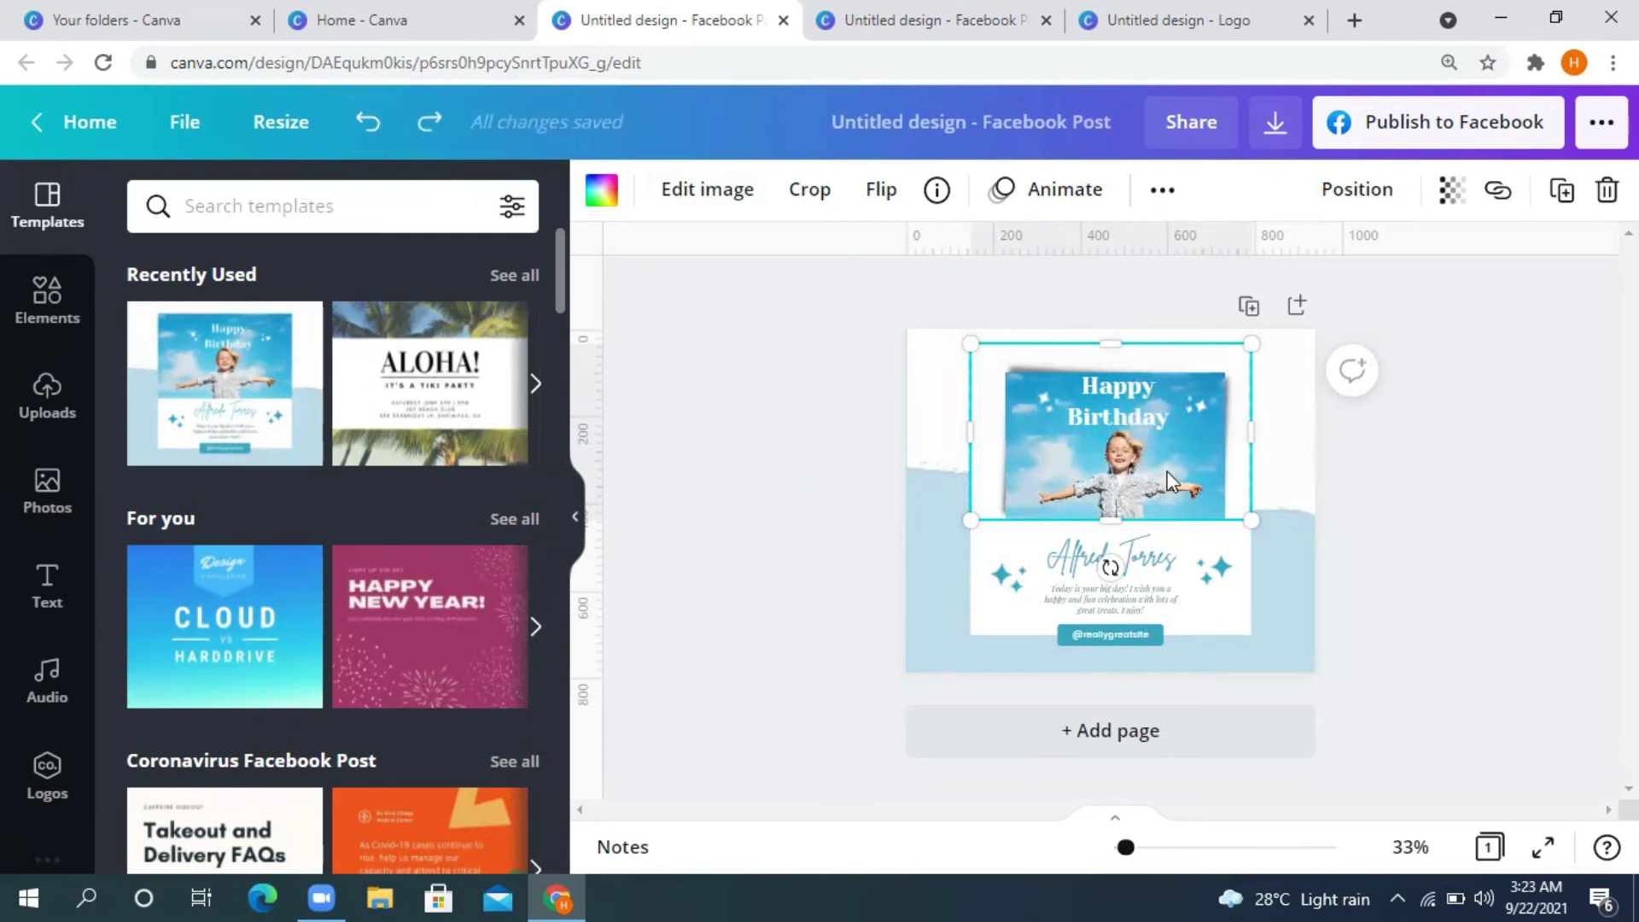
pyautogui.click(1457, 469)
pyautogui.click(996, 444)
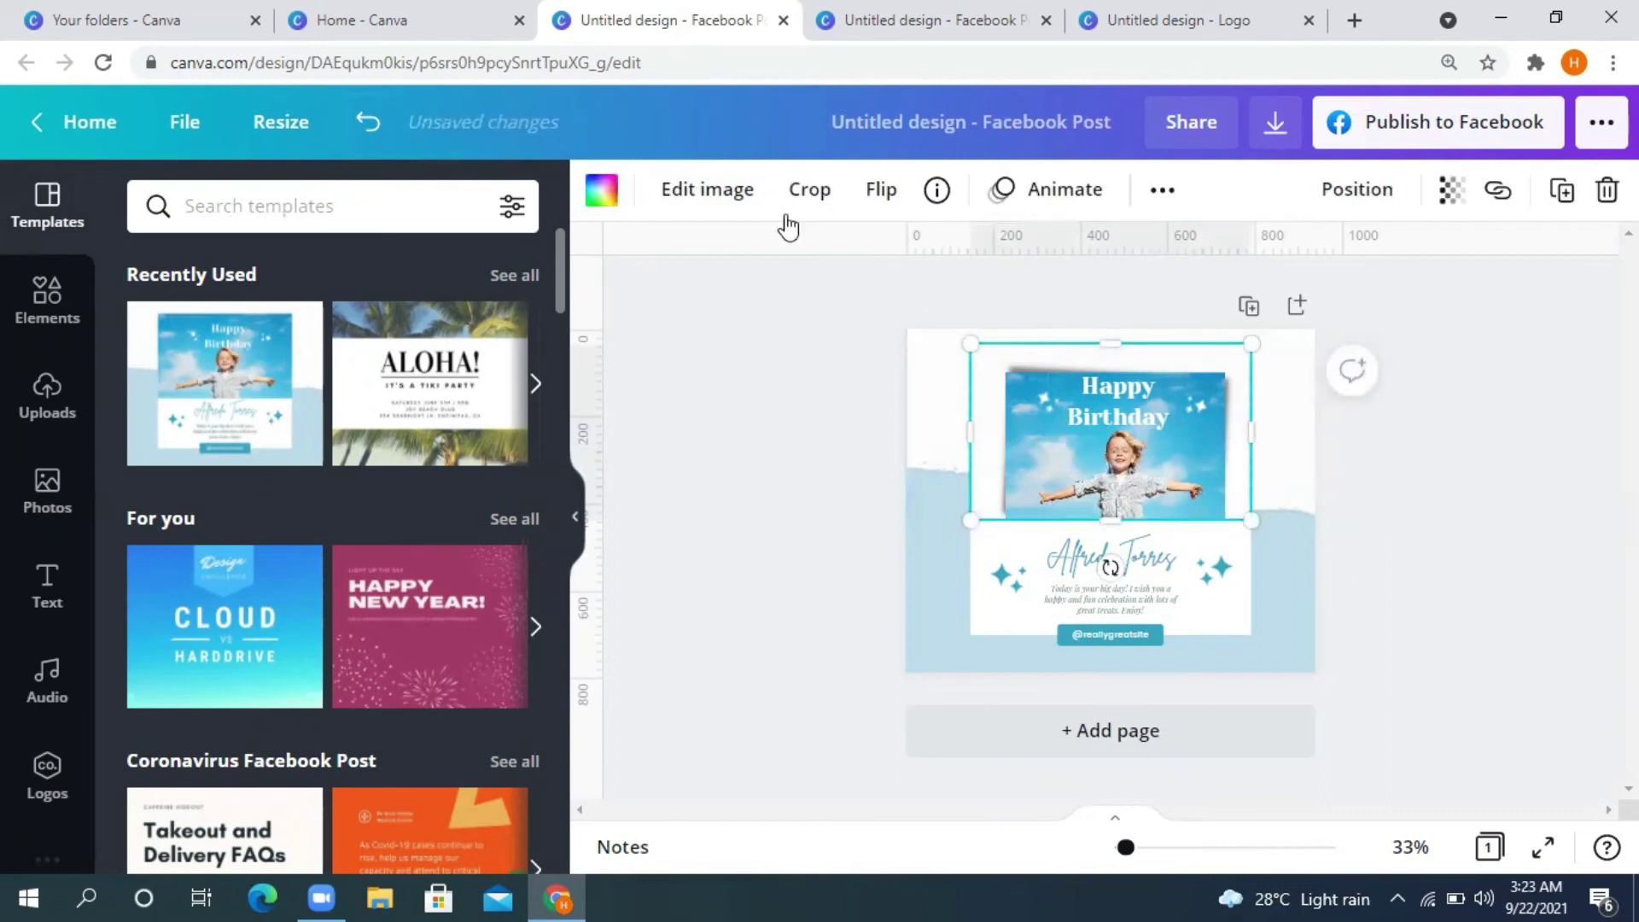
# Step: Try flipping the birthday photo horizontally and flip it back
pyautogui.click(883, 196)
pyautogui.click(908, 270)
pyautogui.click(889, 264)
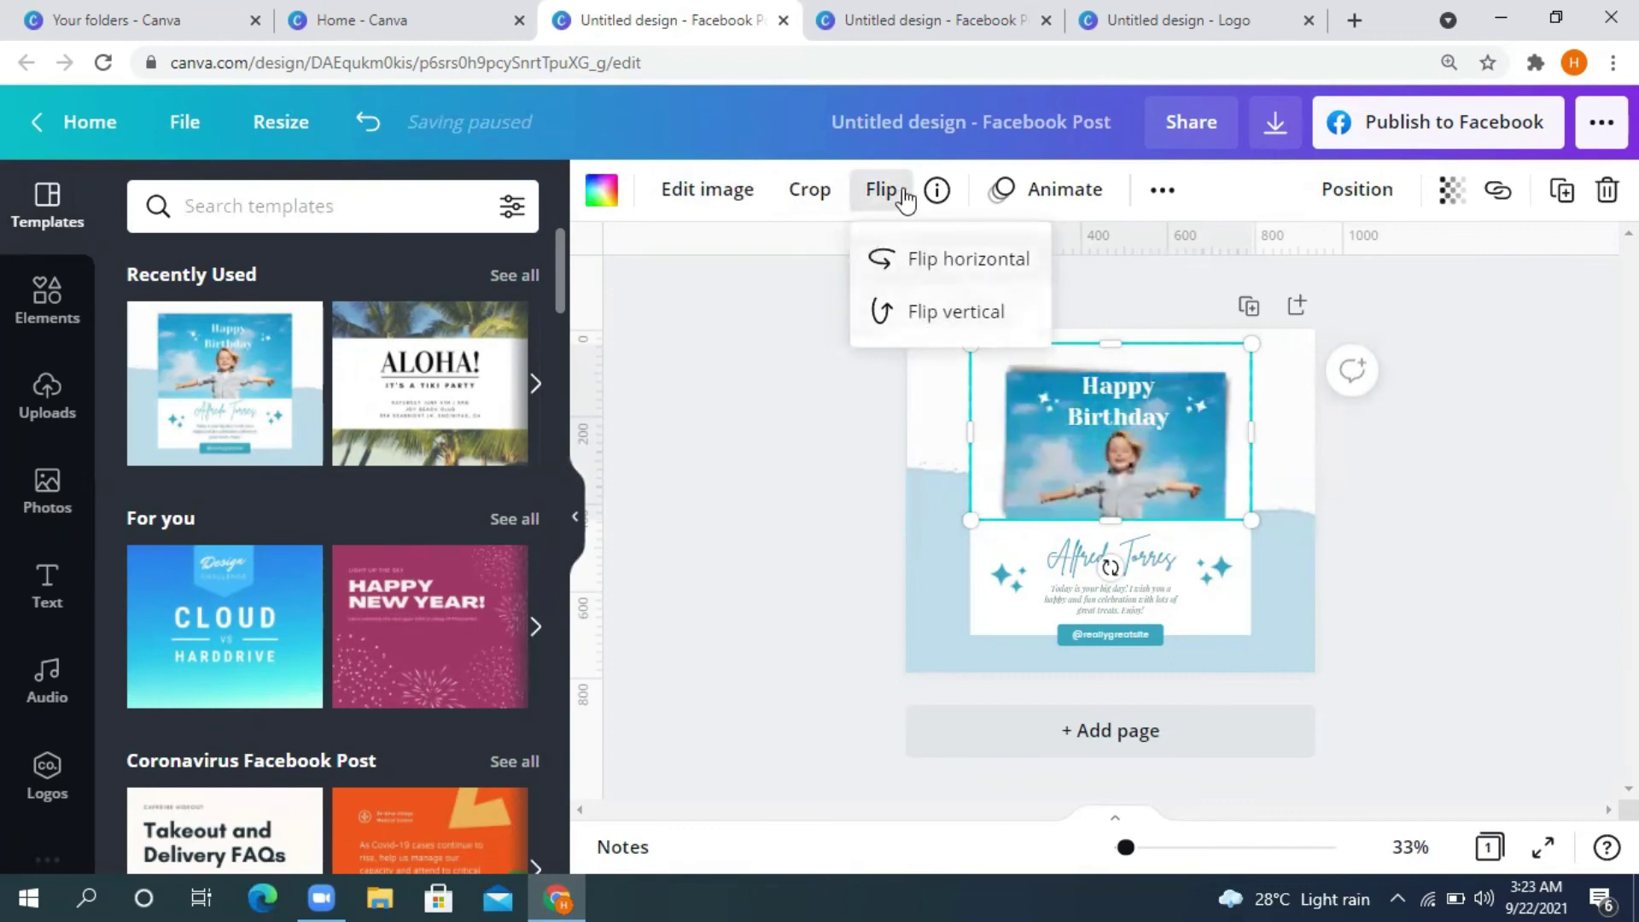
# Step: Preview the Pan, Rise, Tumble, Stomp, Tectonic and Neon photo animations on the birthday photo
pyautogui.click(1071, 196)
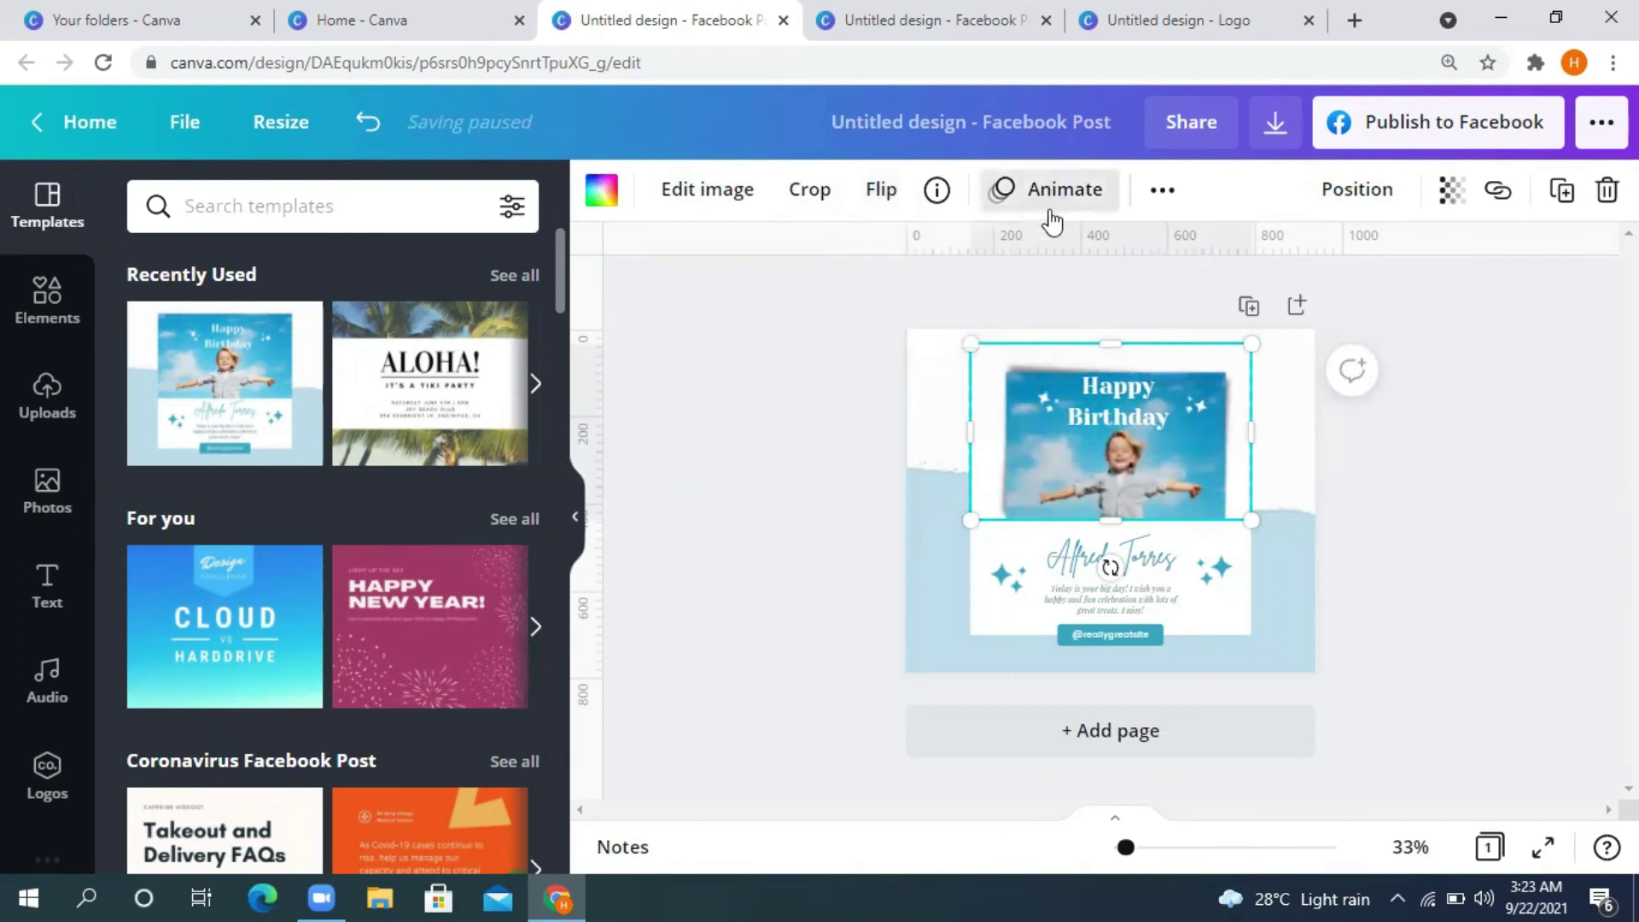
pyautogui.click(295, 666)
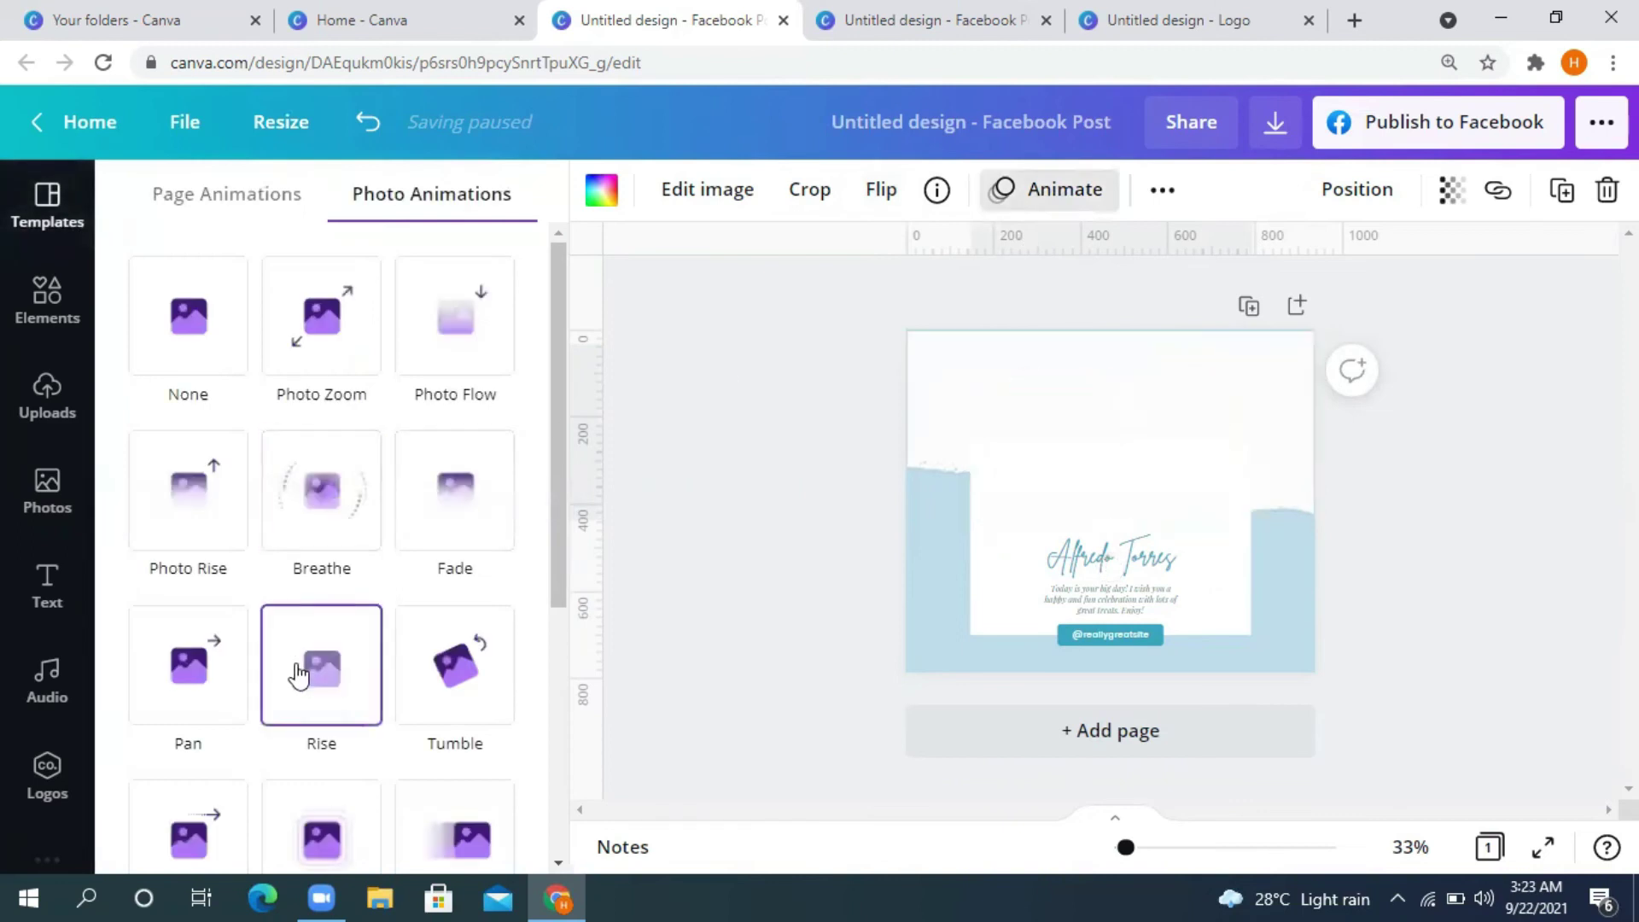
pyautogui.click(152, 687)
pyautogui.click(355, 677)
pyautogui.click(459, 681)
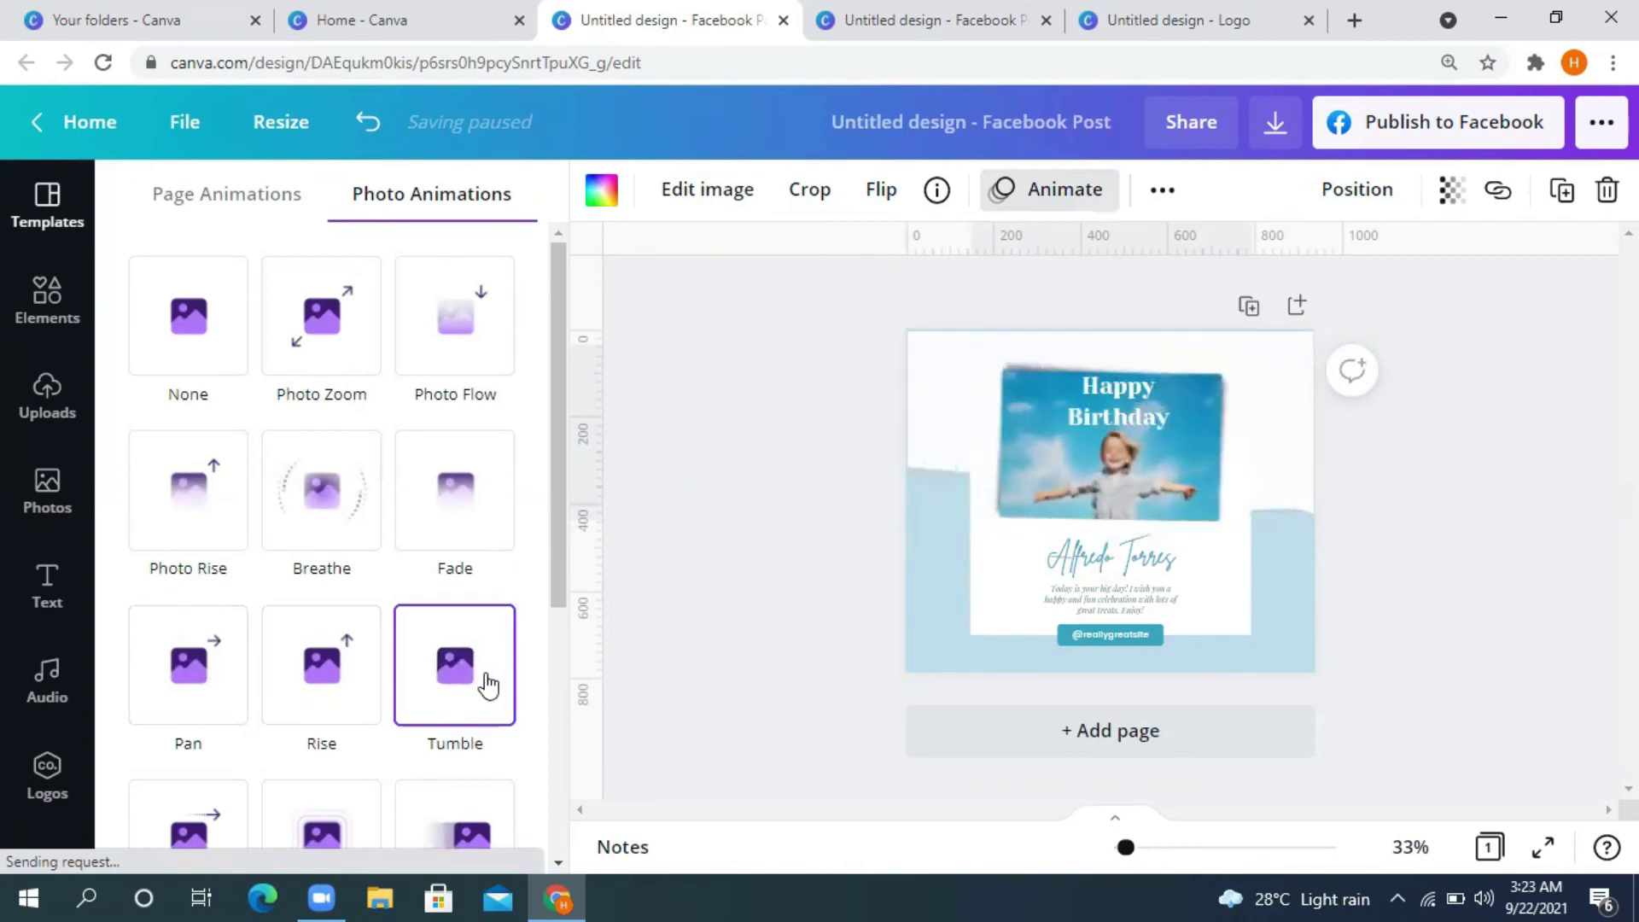
pyautogui.scroll(-3, 395, 672)
pyautogui.click(321, 602)
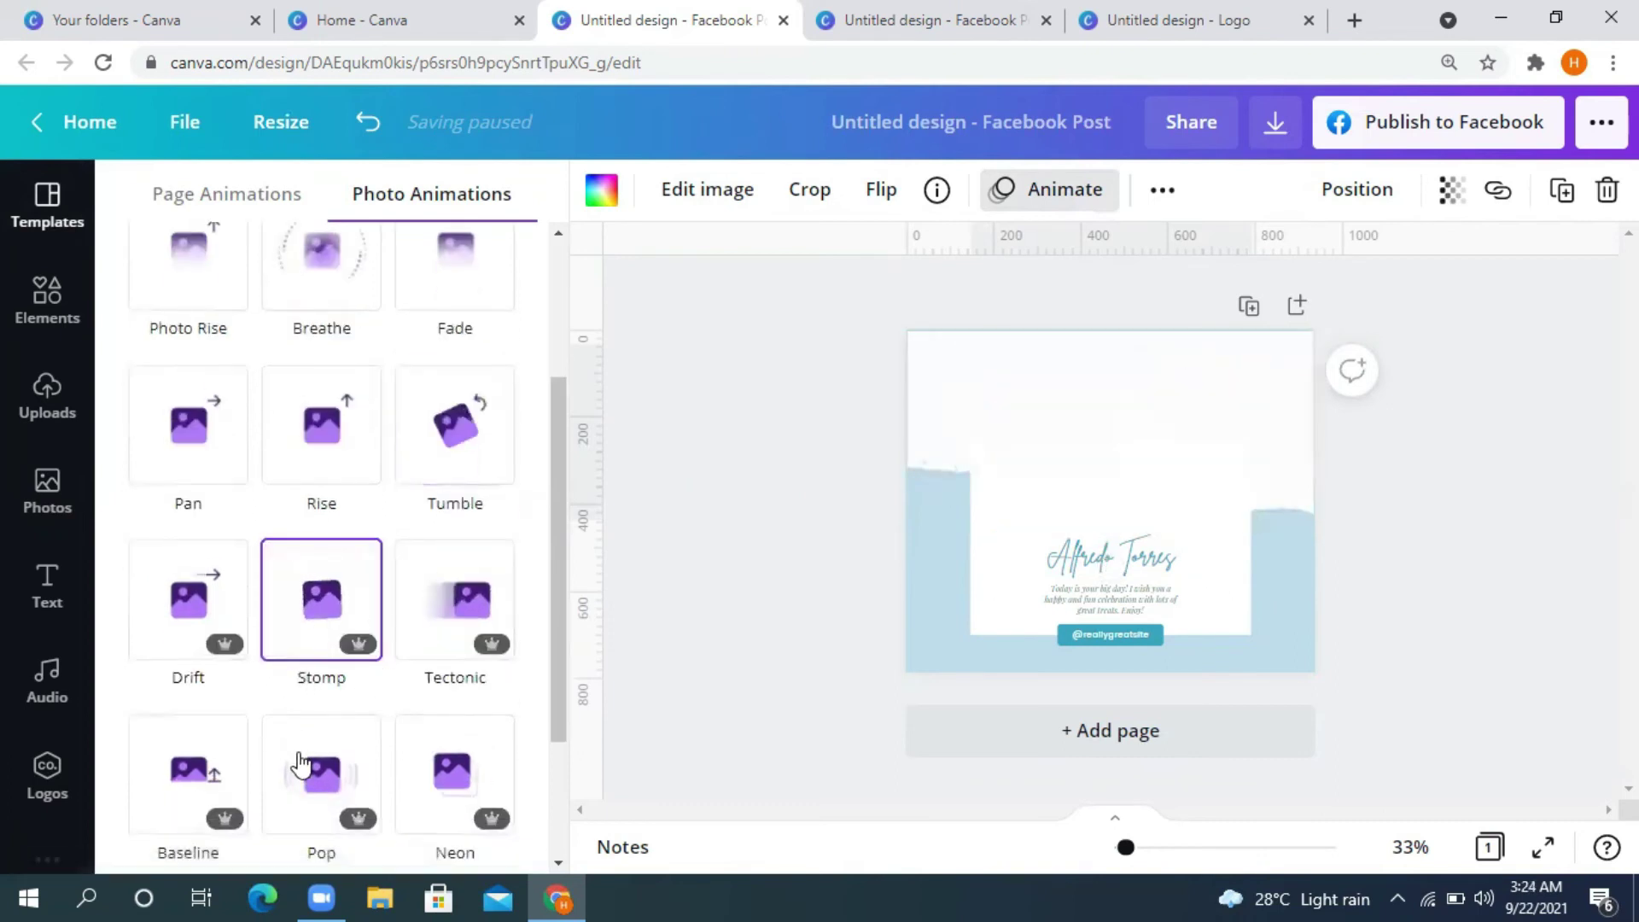
pyautogui.click(485, 628)
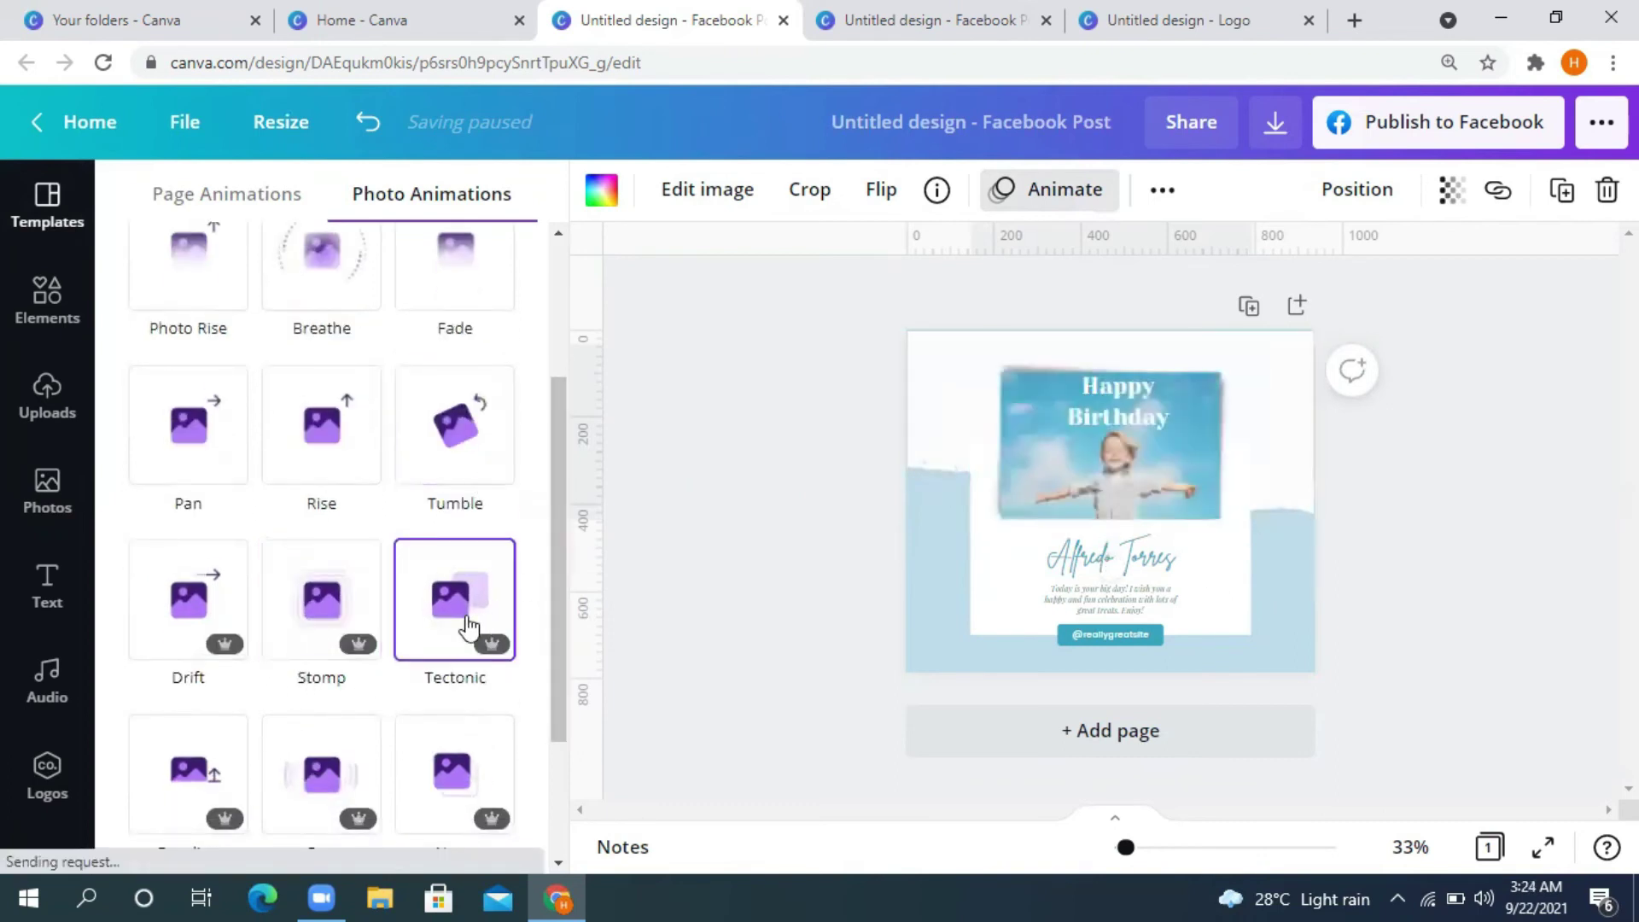
pyautogui.click(429, 811)
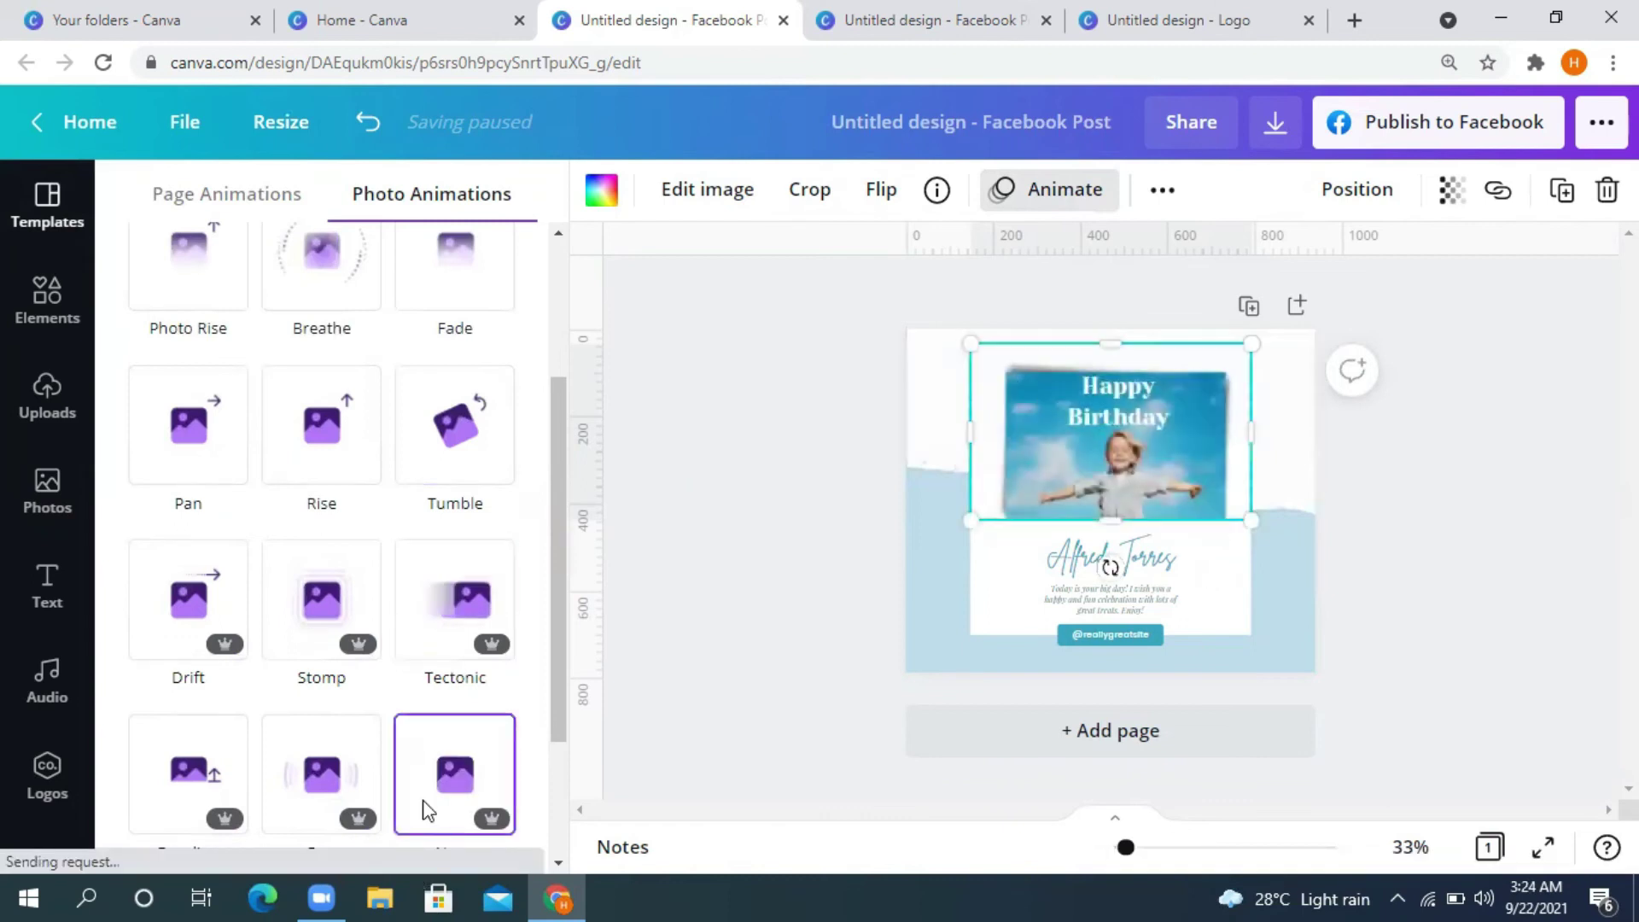
# Step: Try sending the birthday photo backwards to the very back of the design's layers
pyautogui.click(1164, 205)
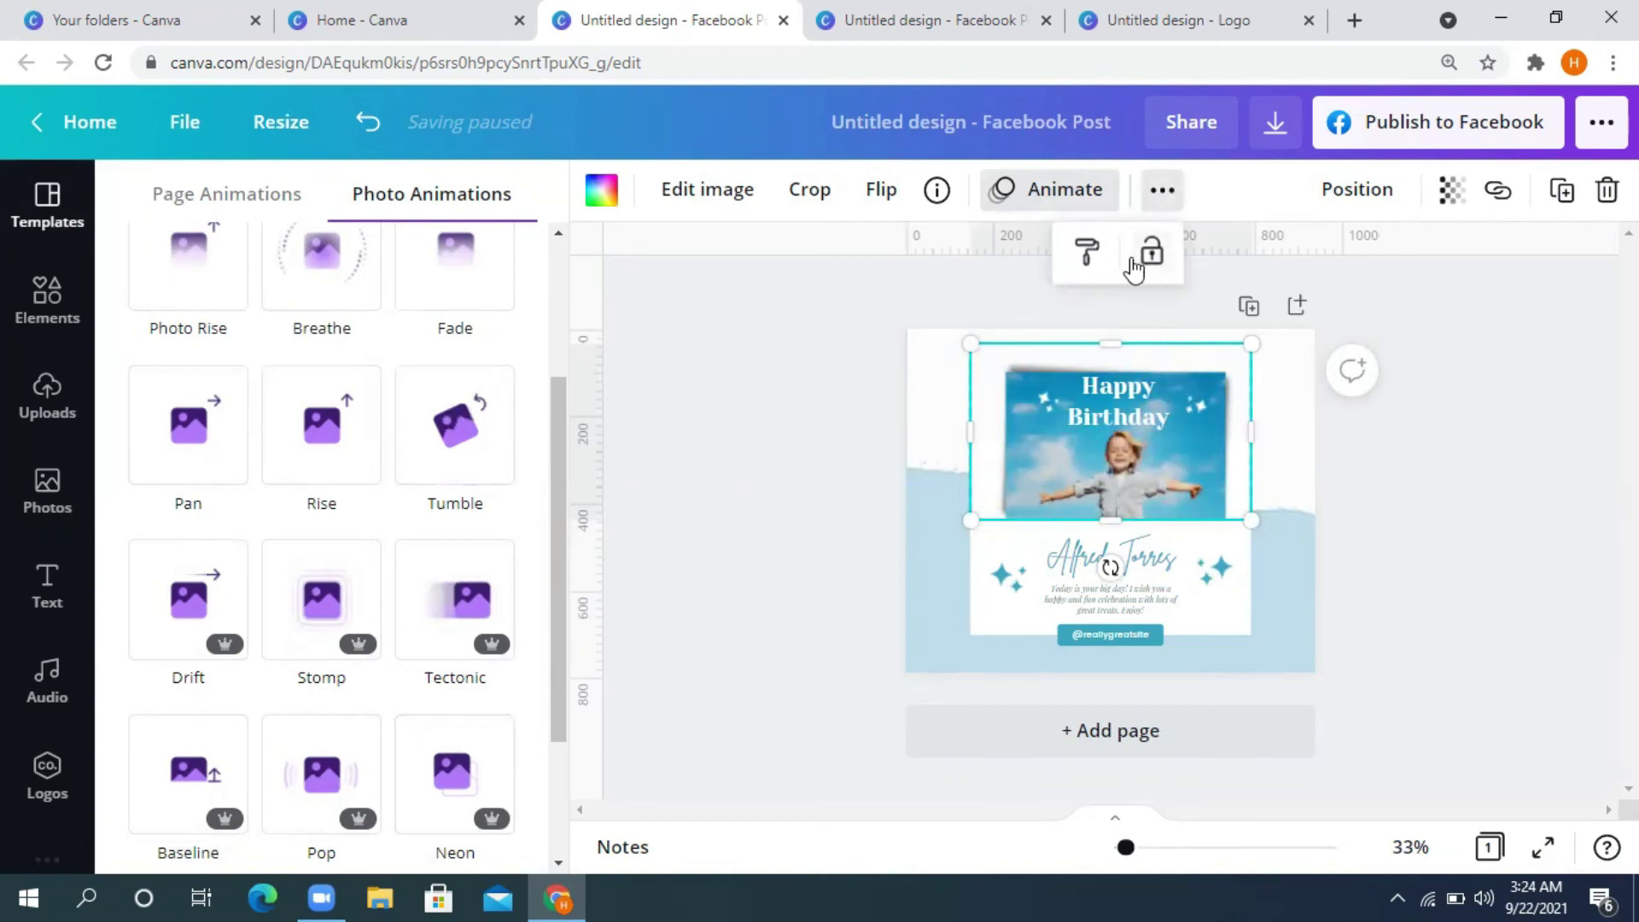
pyautogui.click(1376, 204)
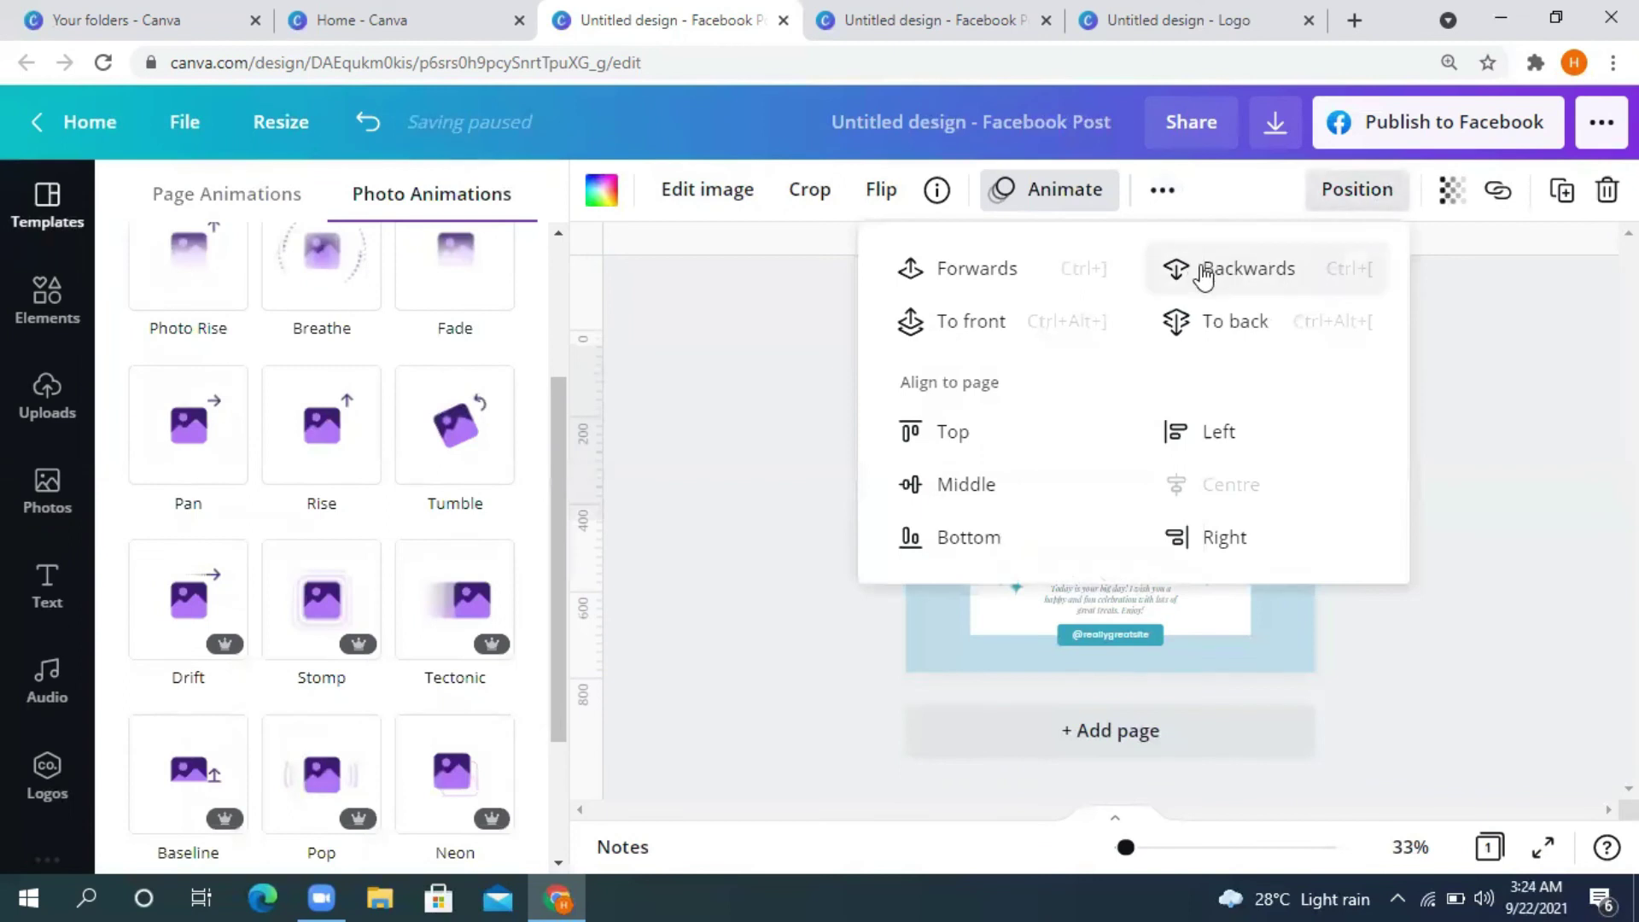
pyautogui.click(1182, 280)
pyautogui.click(1463, 383)
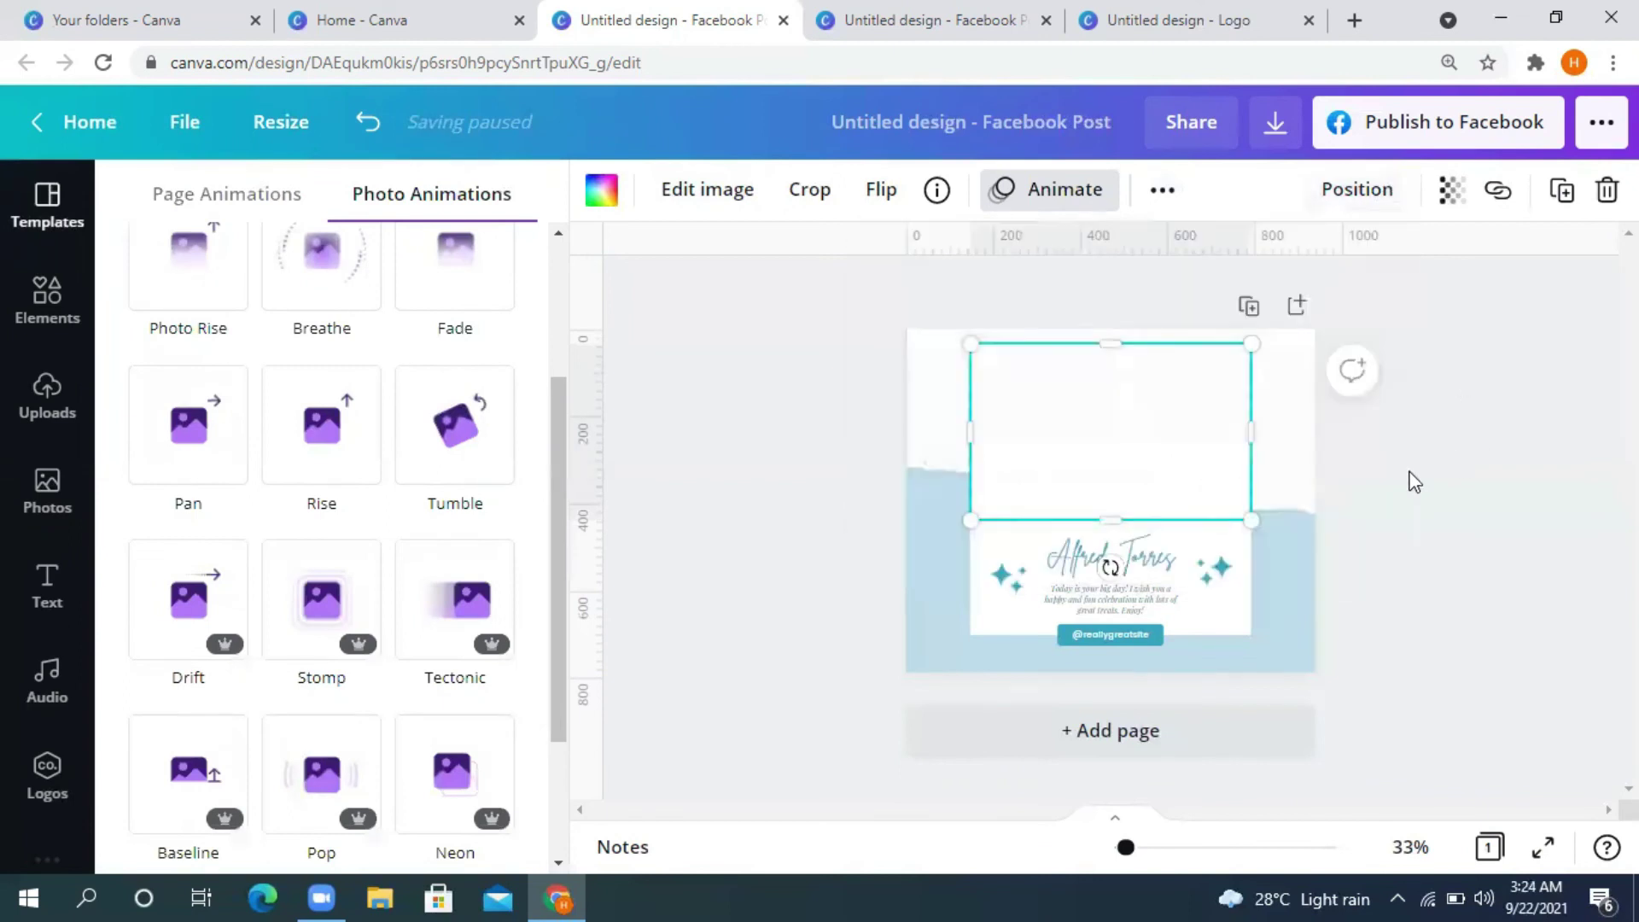
# Step: Bring the birthday photo forwards until it is in front of all other elements
pyautogui.click(1362, 190)
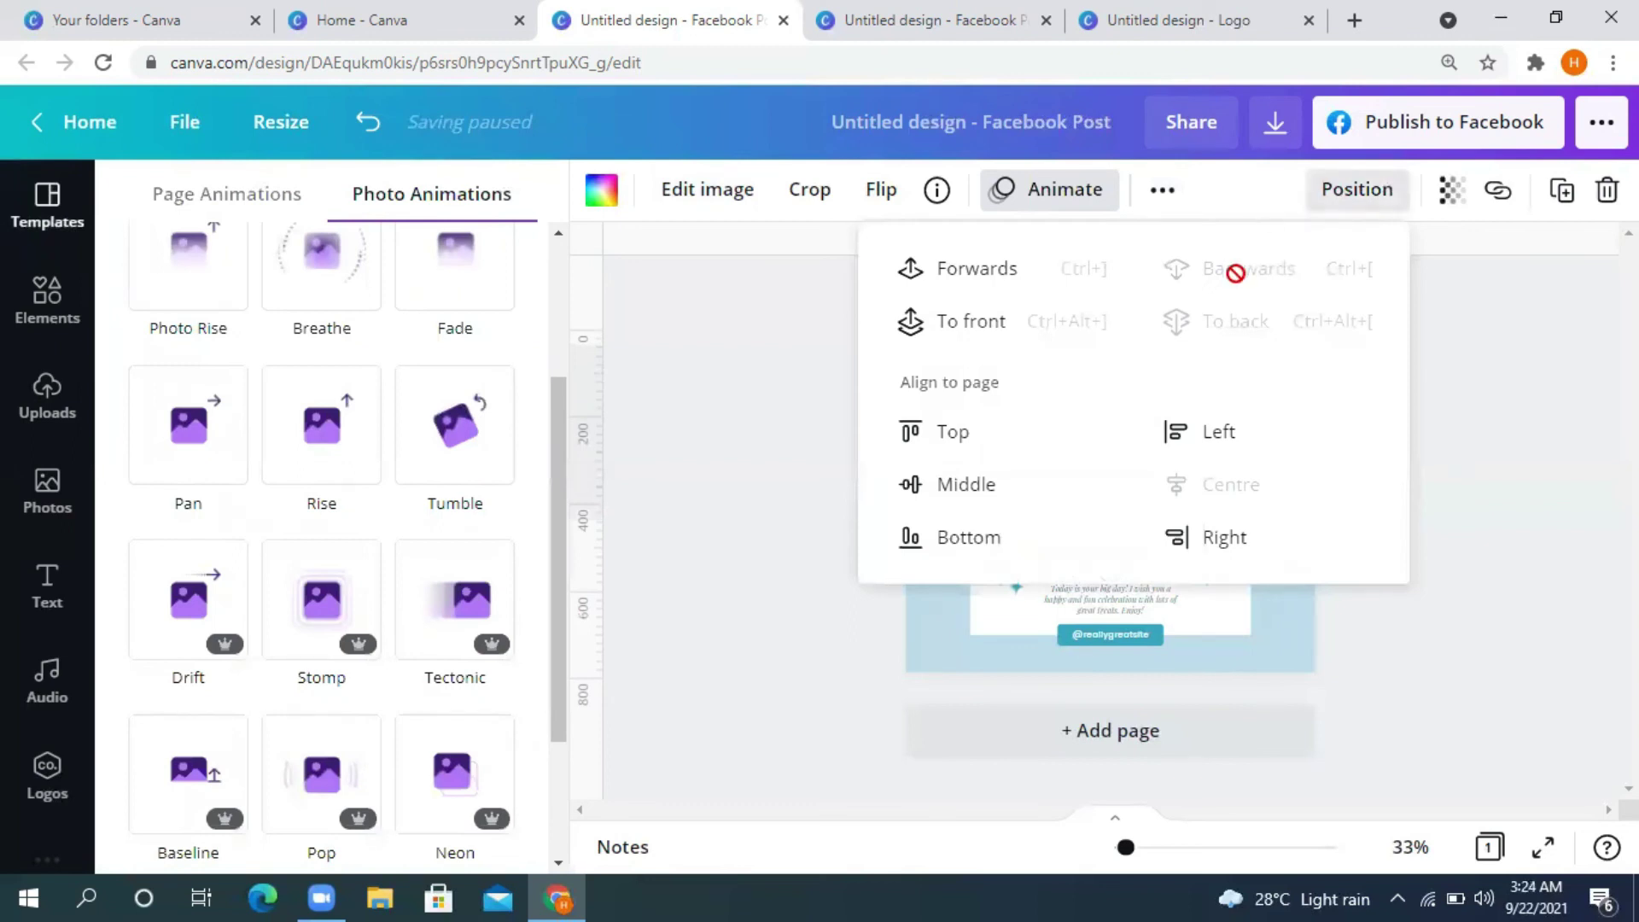
pyautogui.click(944, 278)
pyautogui.click(943, 277)
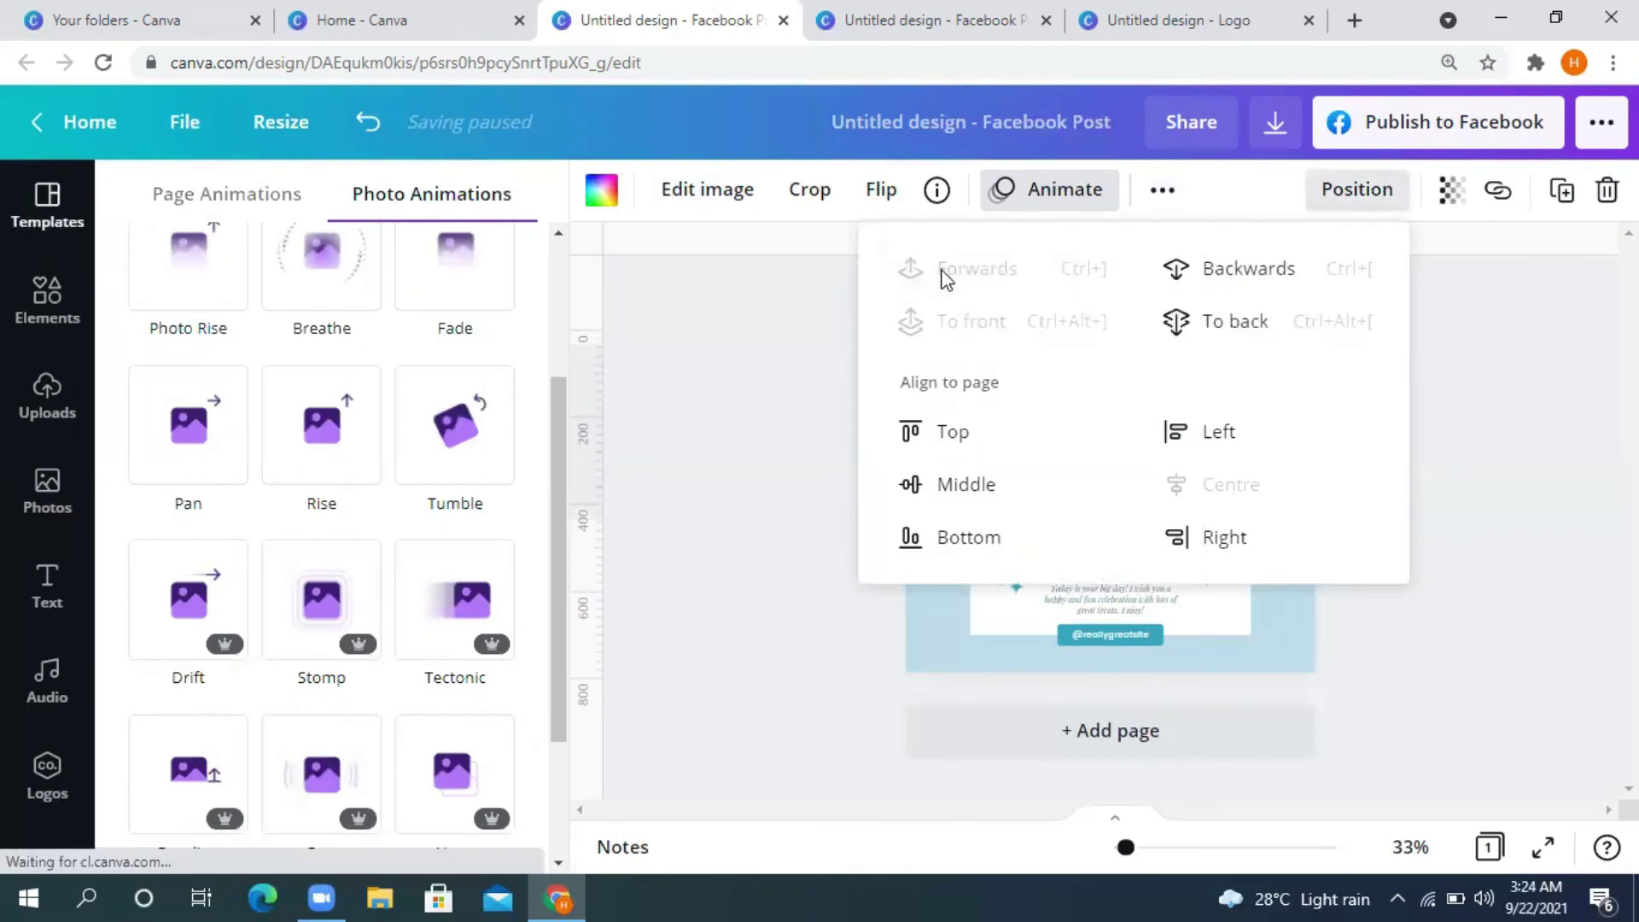
pyautogui.click(1521, 352)
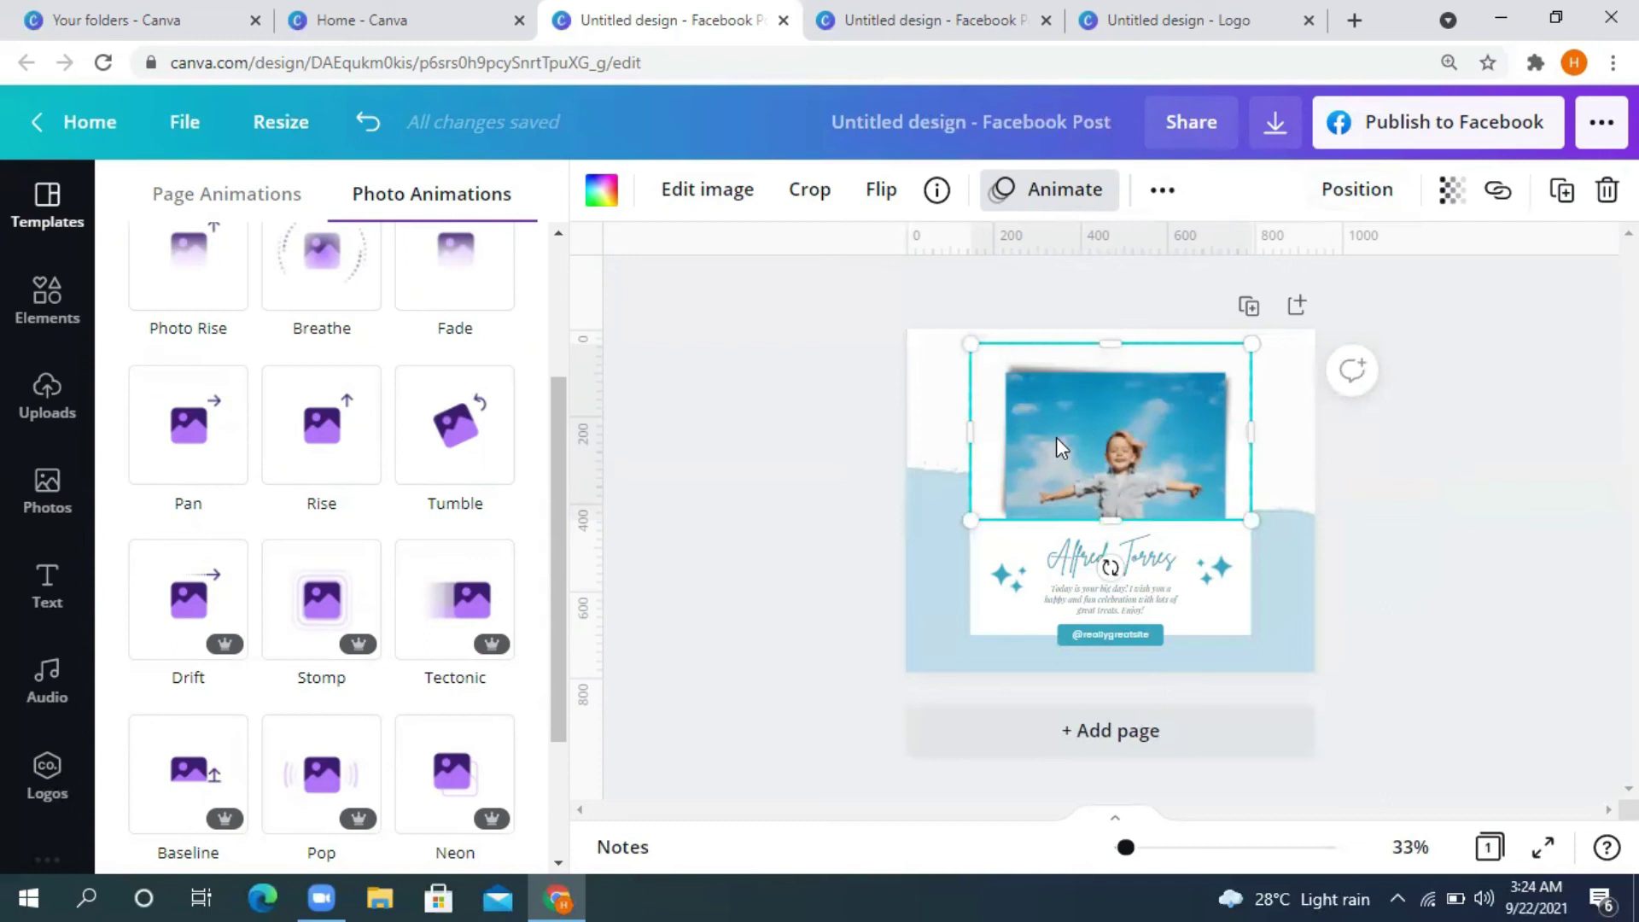
# Step: Send the birthday photo backwards until it sits behind the Happy Birthday text, and close the animation options
pyautogui.click(1356, 190)
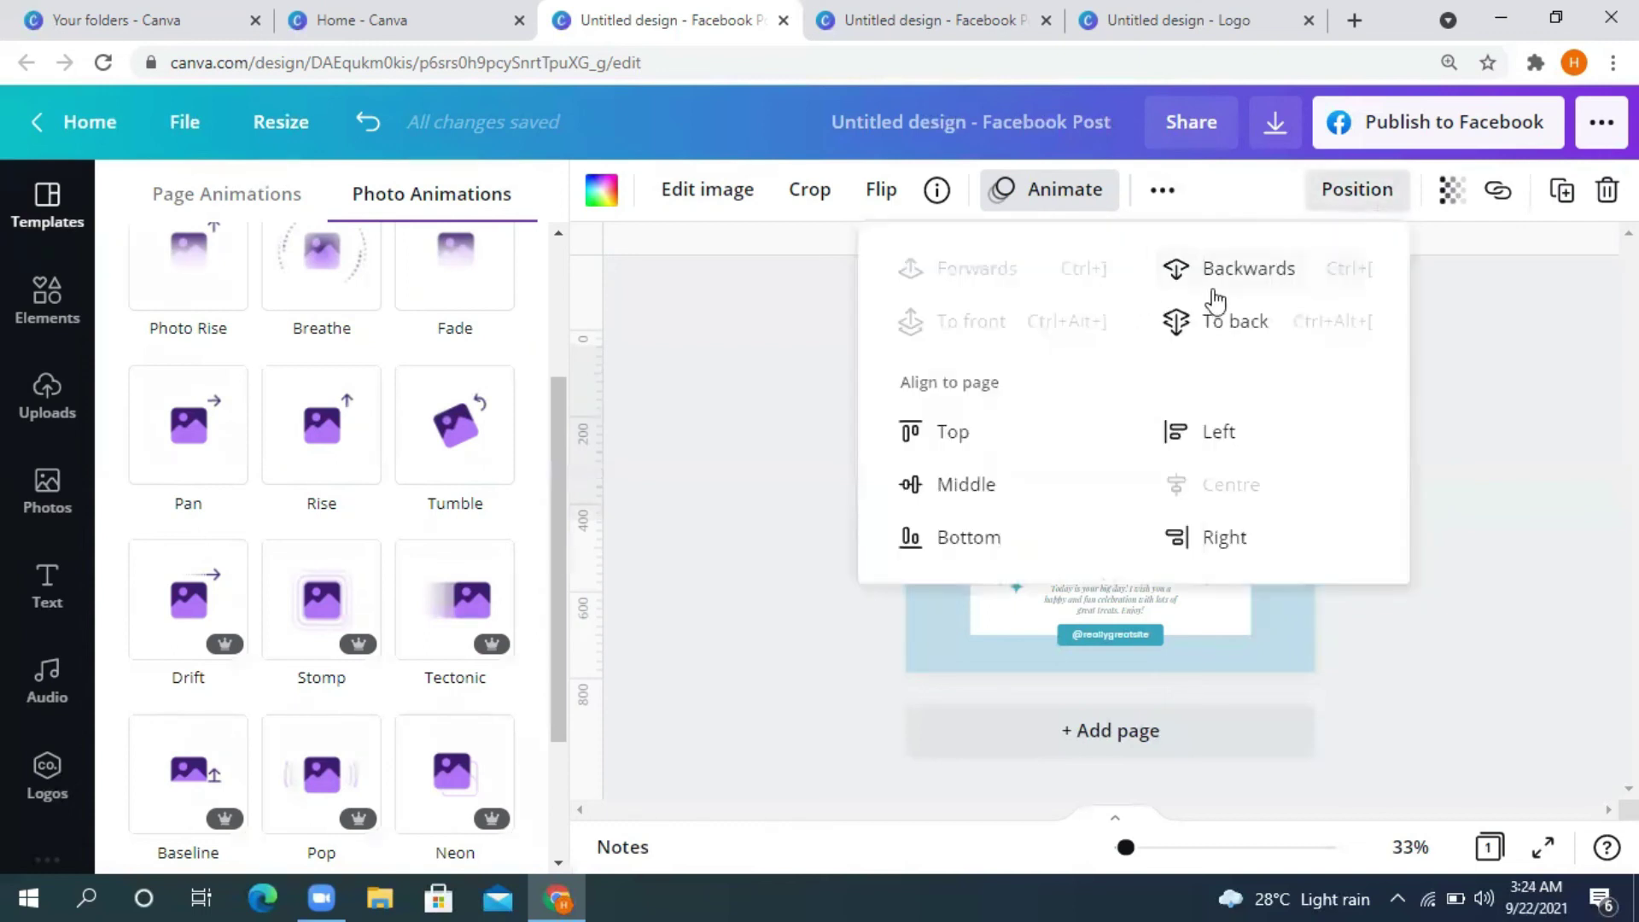
pyautogui.click(1264, 270)
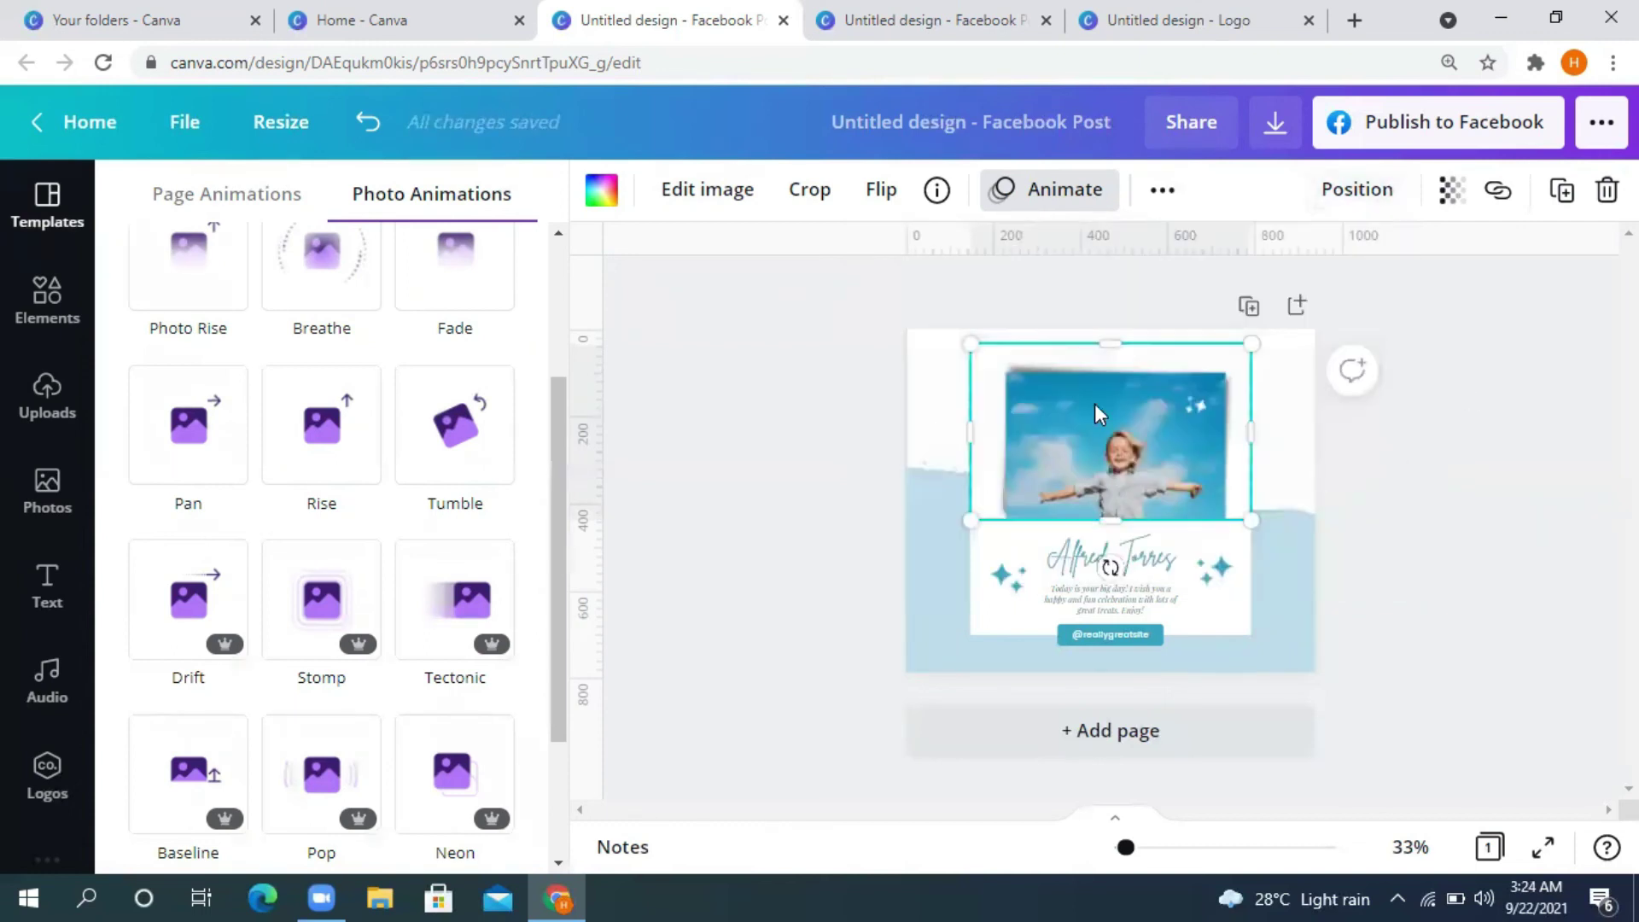
pyautogui.rightClick(1095, 403)
pyautogui.click(1206, 398)
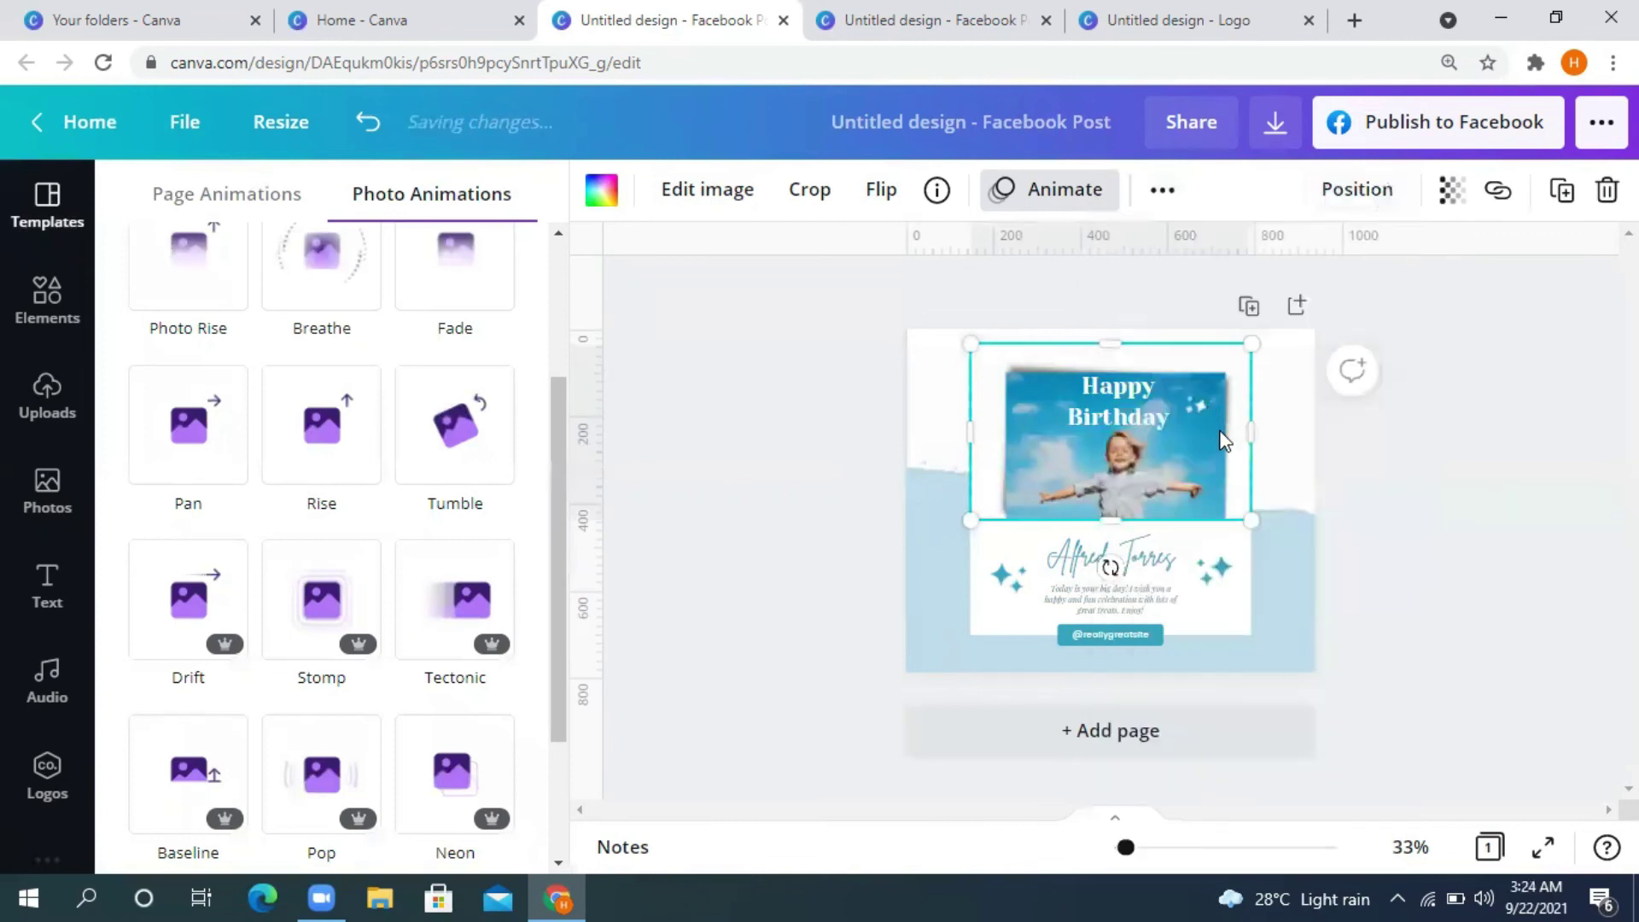
pyautogui.click(1371, 453)
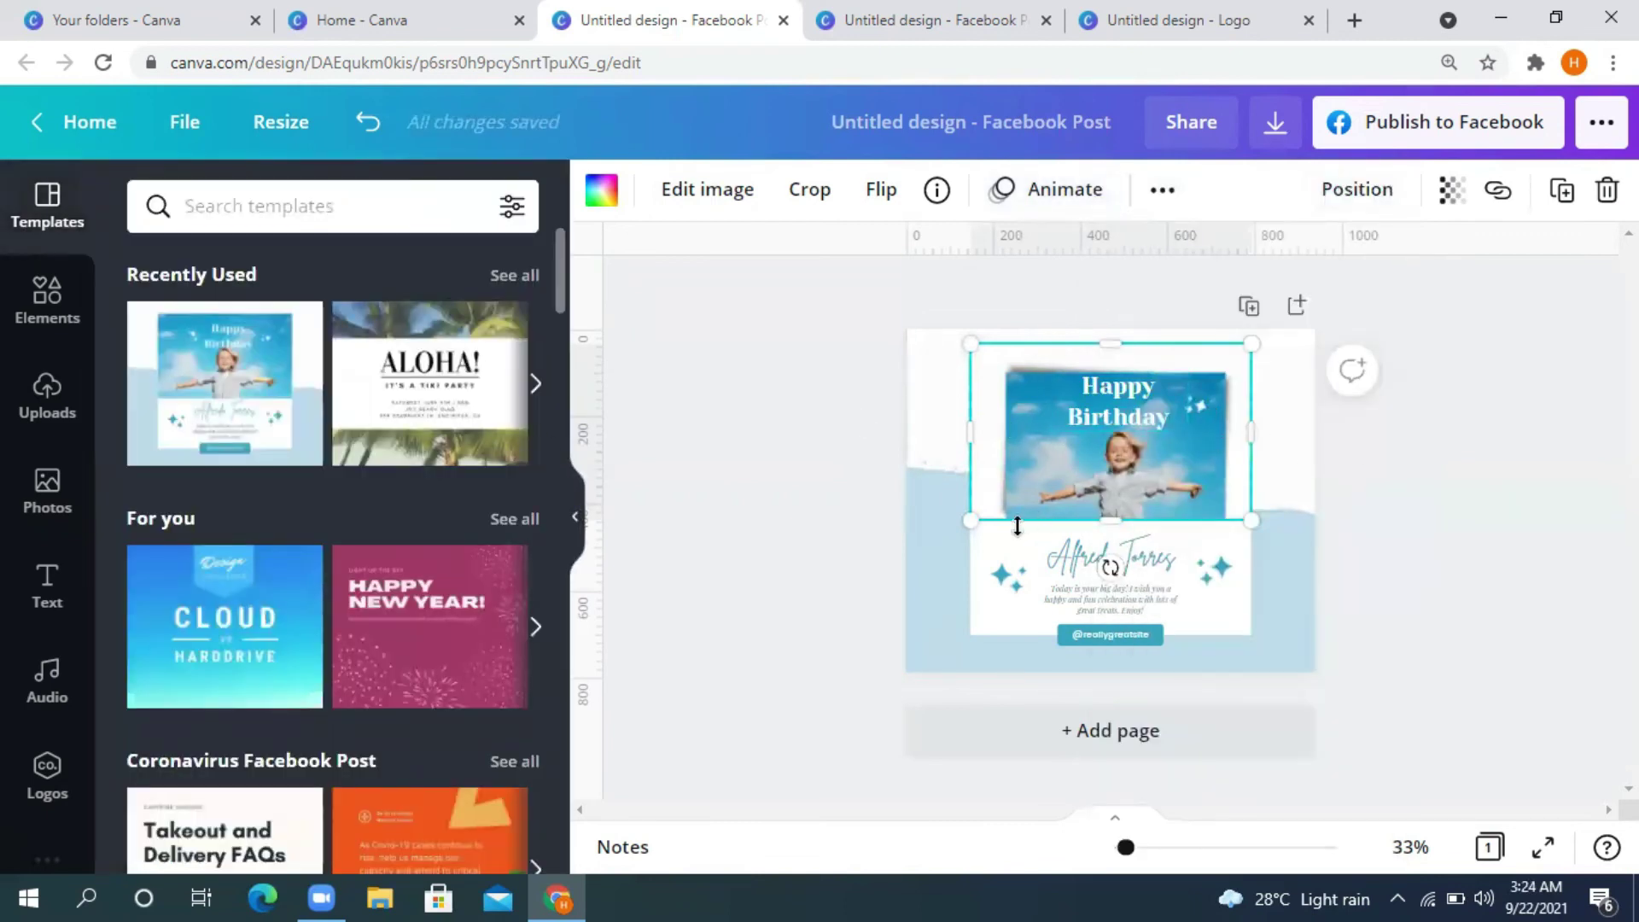
# Step: Set the birthday photo's transparency to 94
pyautogui.click(1451, 191)
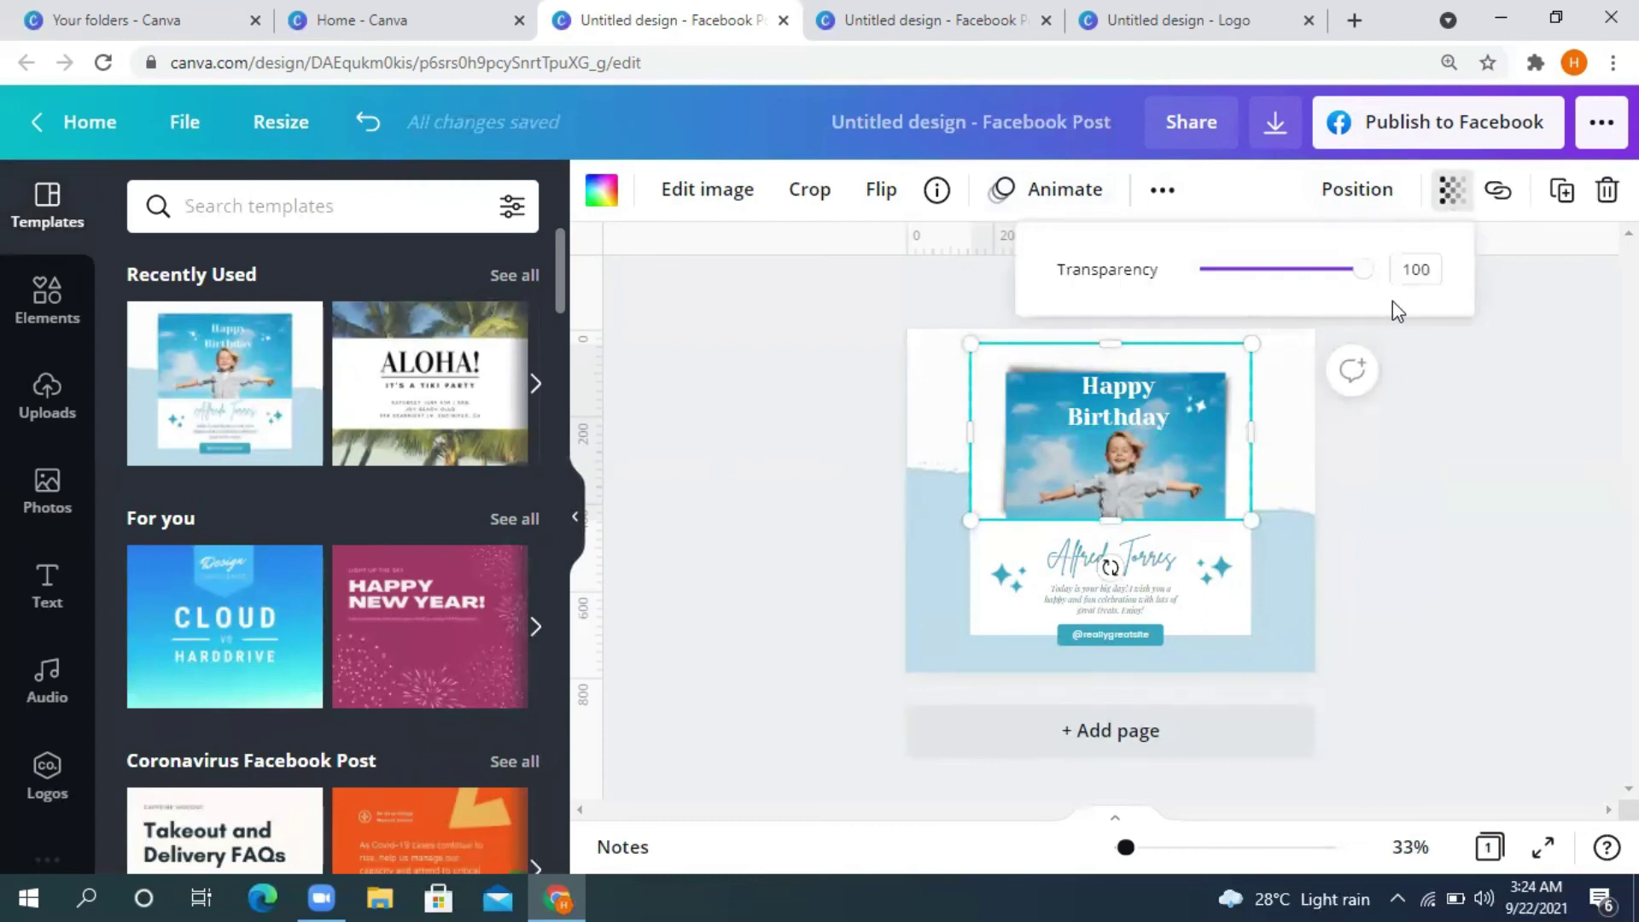
pyautogui.moveTo(1359, 284)
pyautogui.mouseDown()
pyautogui.moveTo(1257, 288)
pyautogui.moveTo(1354, 289)
pyautogui.mouseUp()
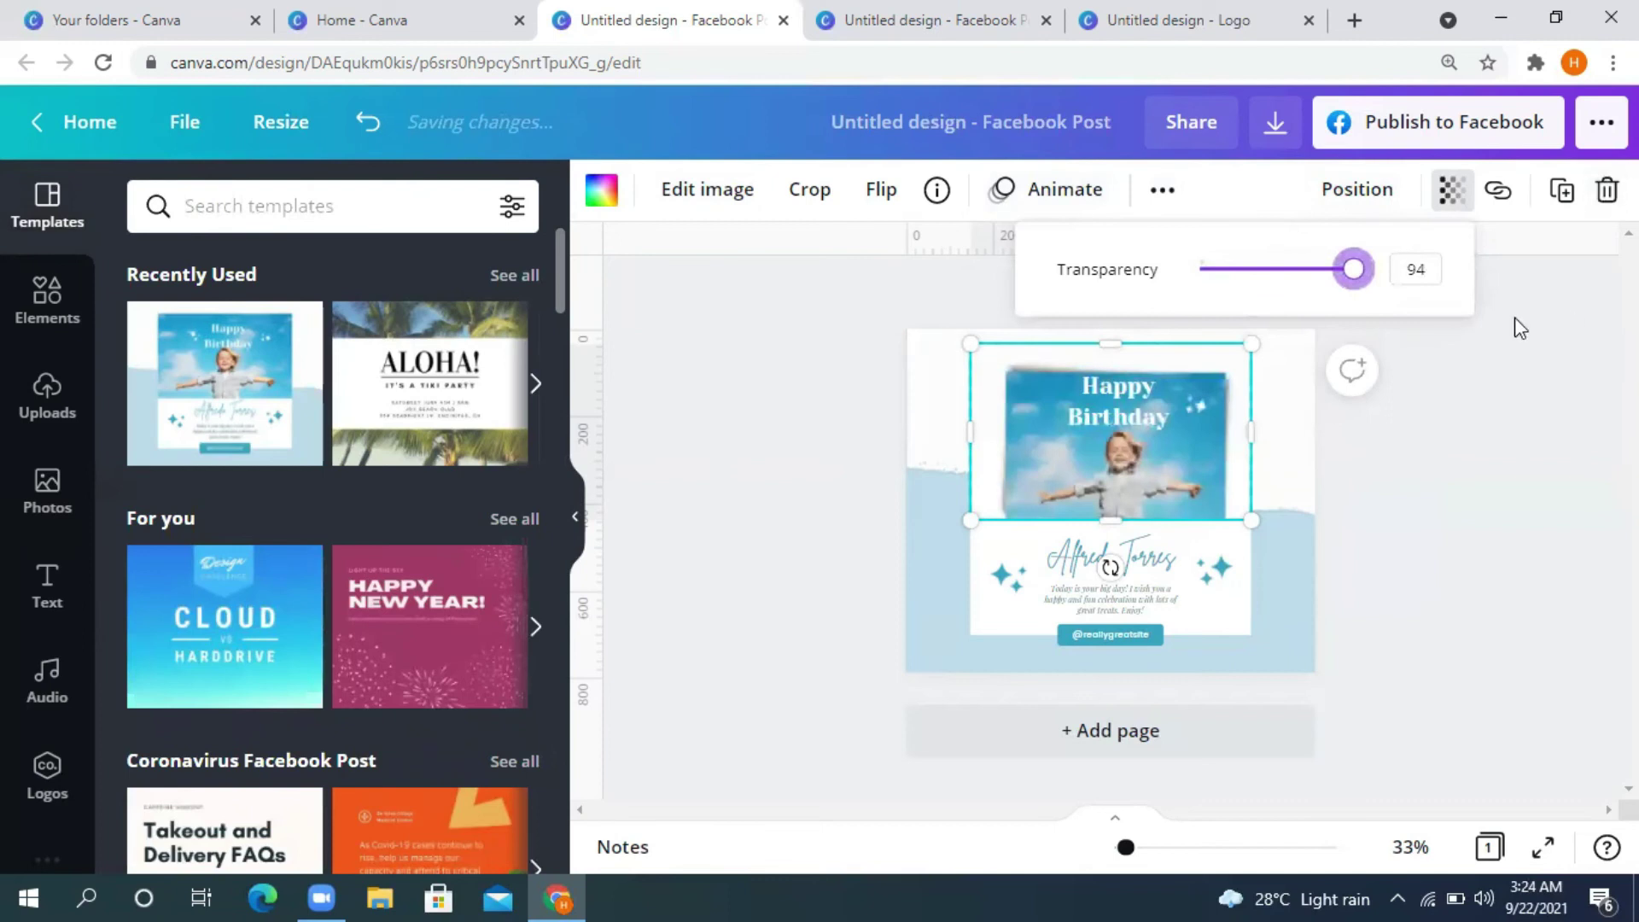
pyautogui.click(1482, 495)
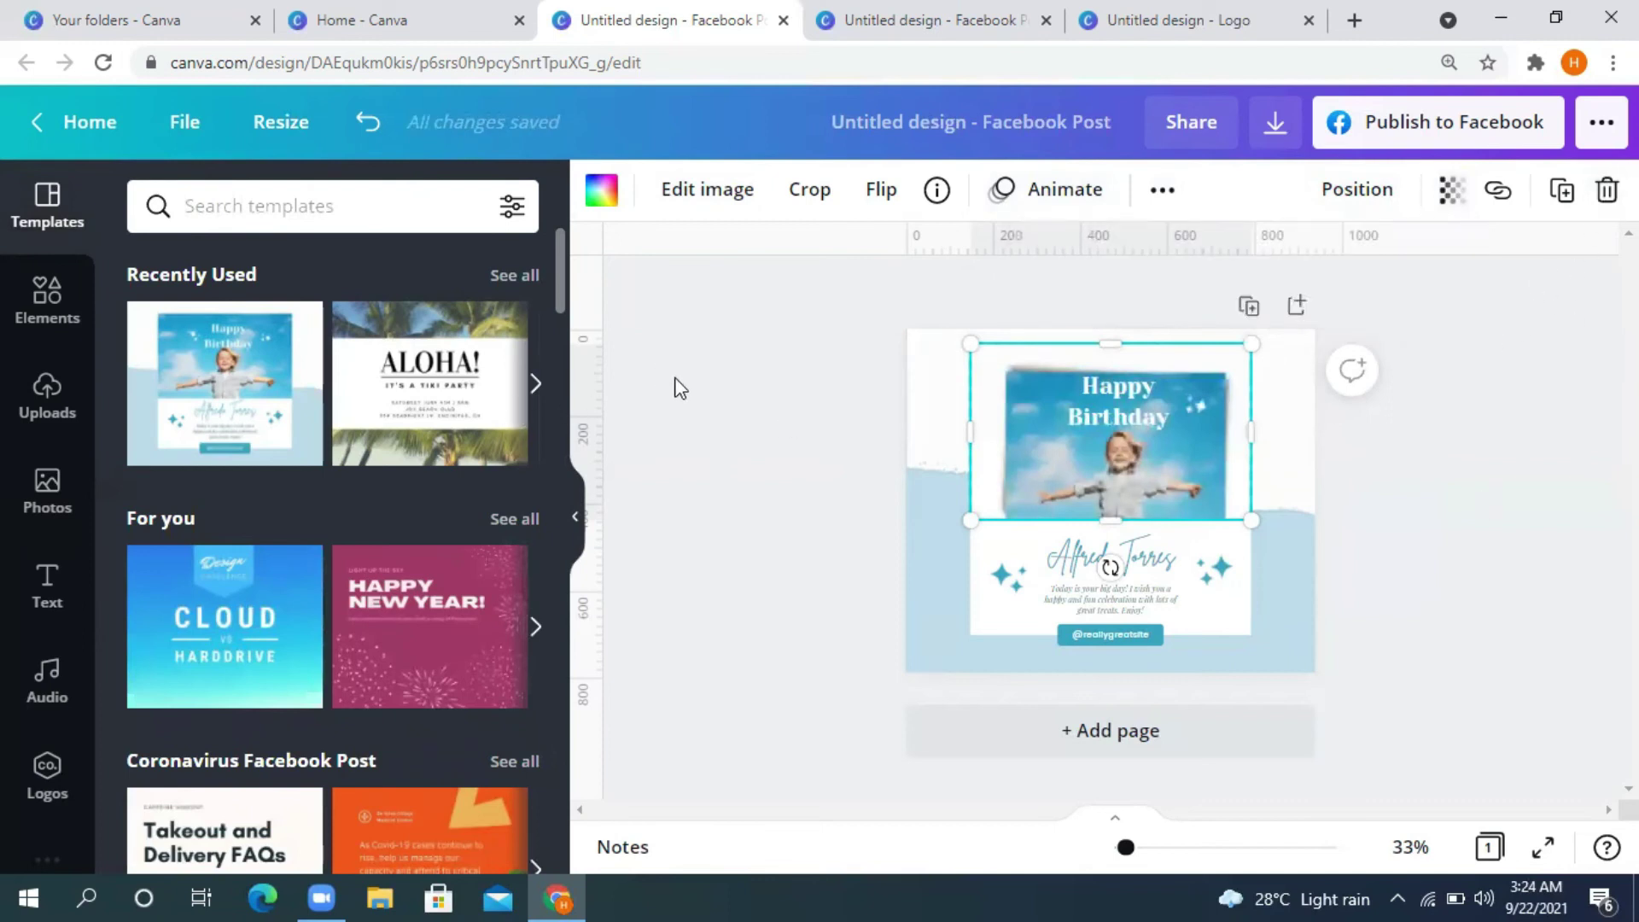
# Step: Try Yeseva One on the name text below the photo, and set its font to Playfair Display
pyautogui.click(1065, 574)
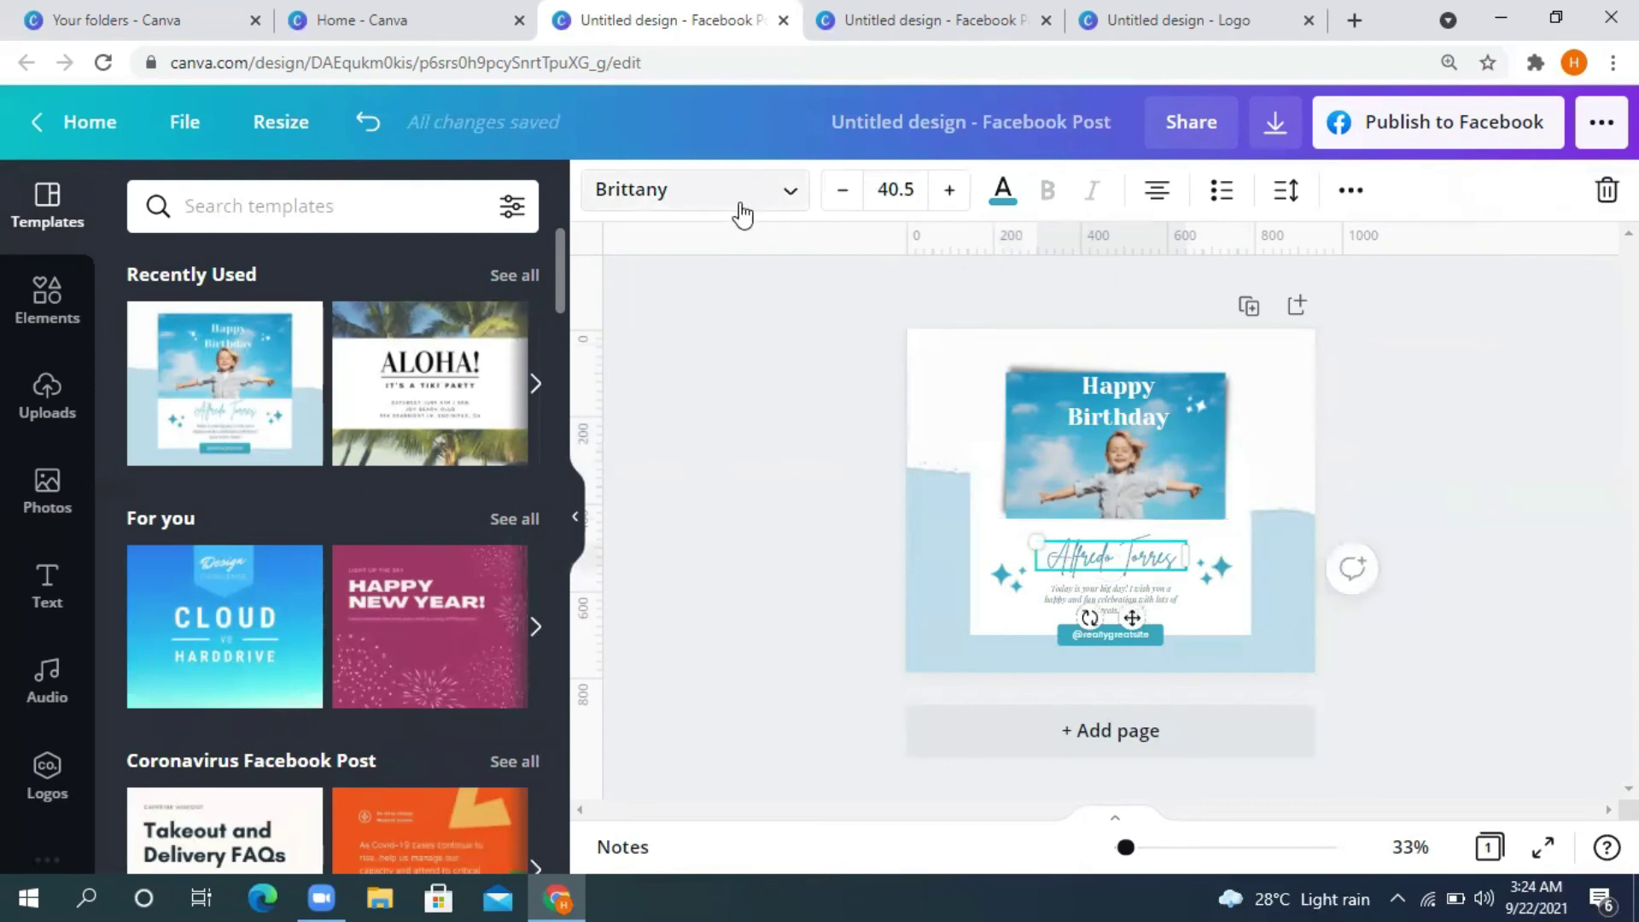
pyautogui.click(789, 205)
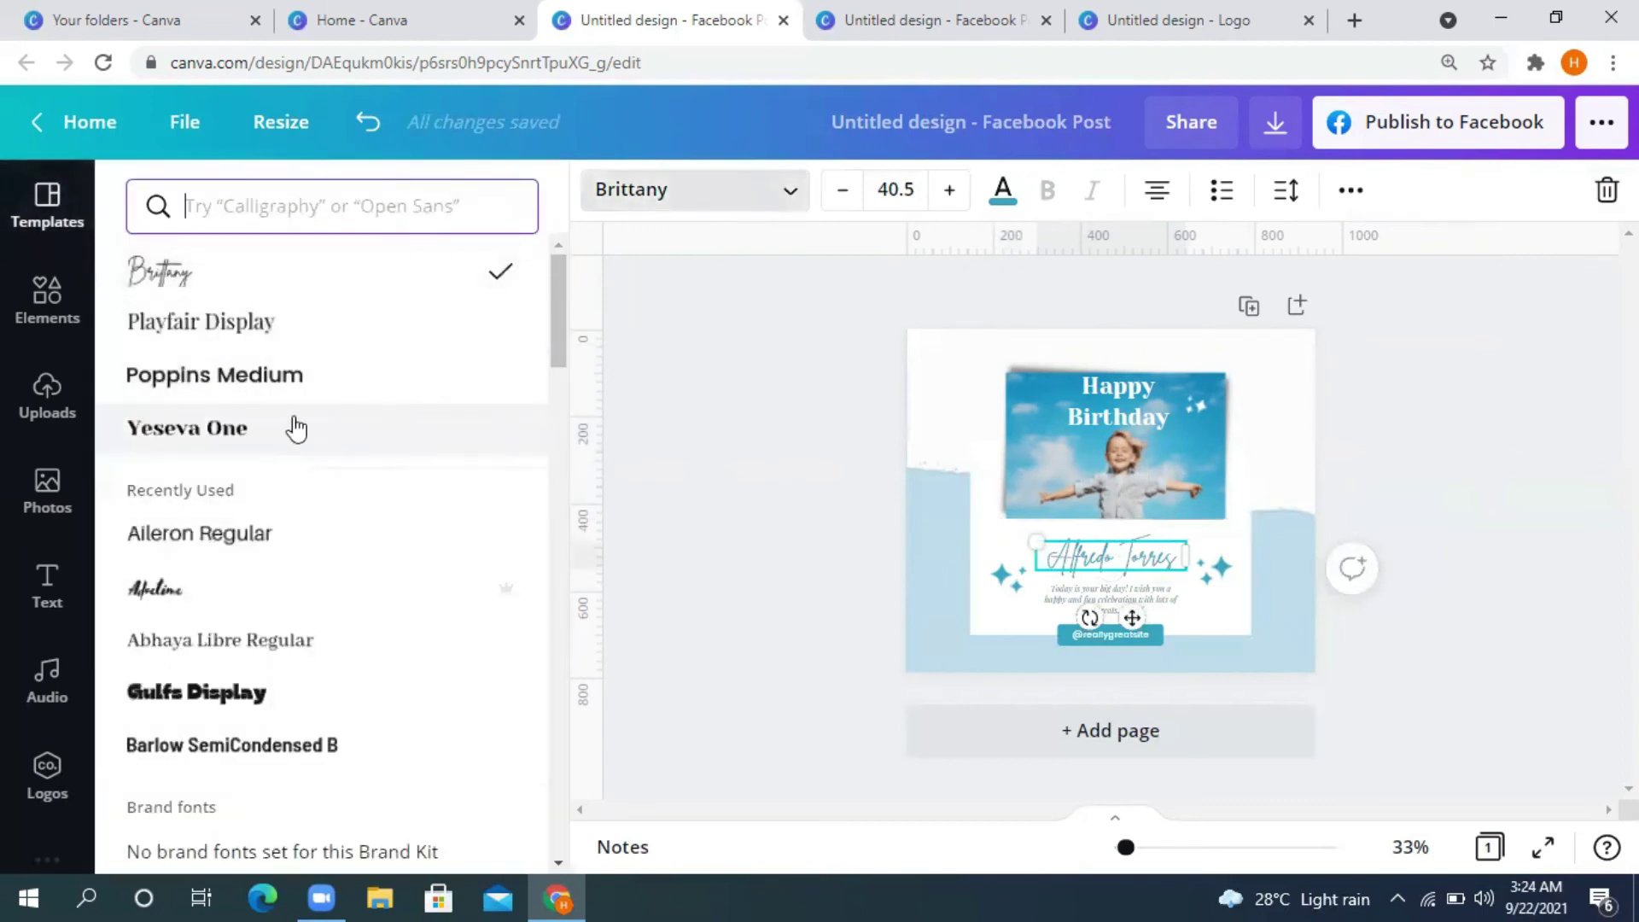
pyautogui.click(298, 427)
pyautogui.click(263, 345)
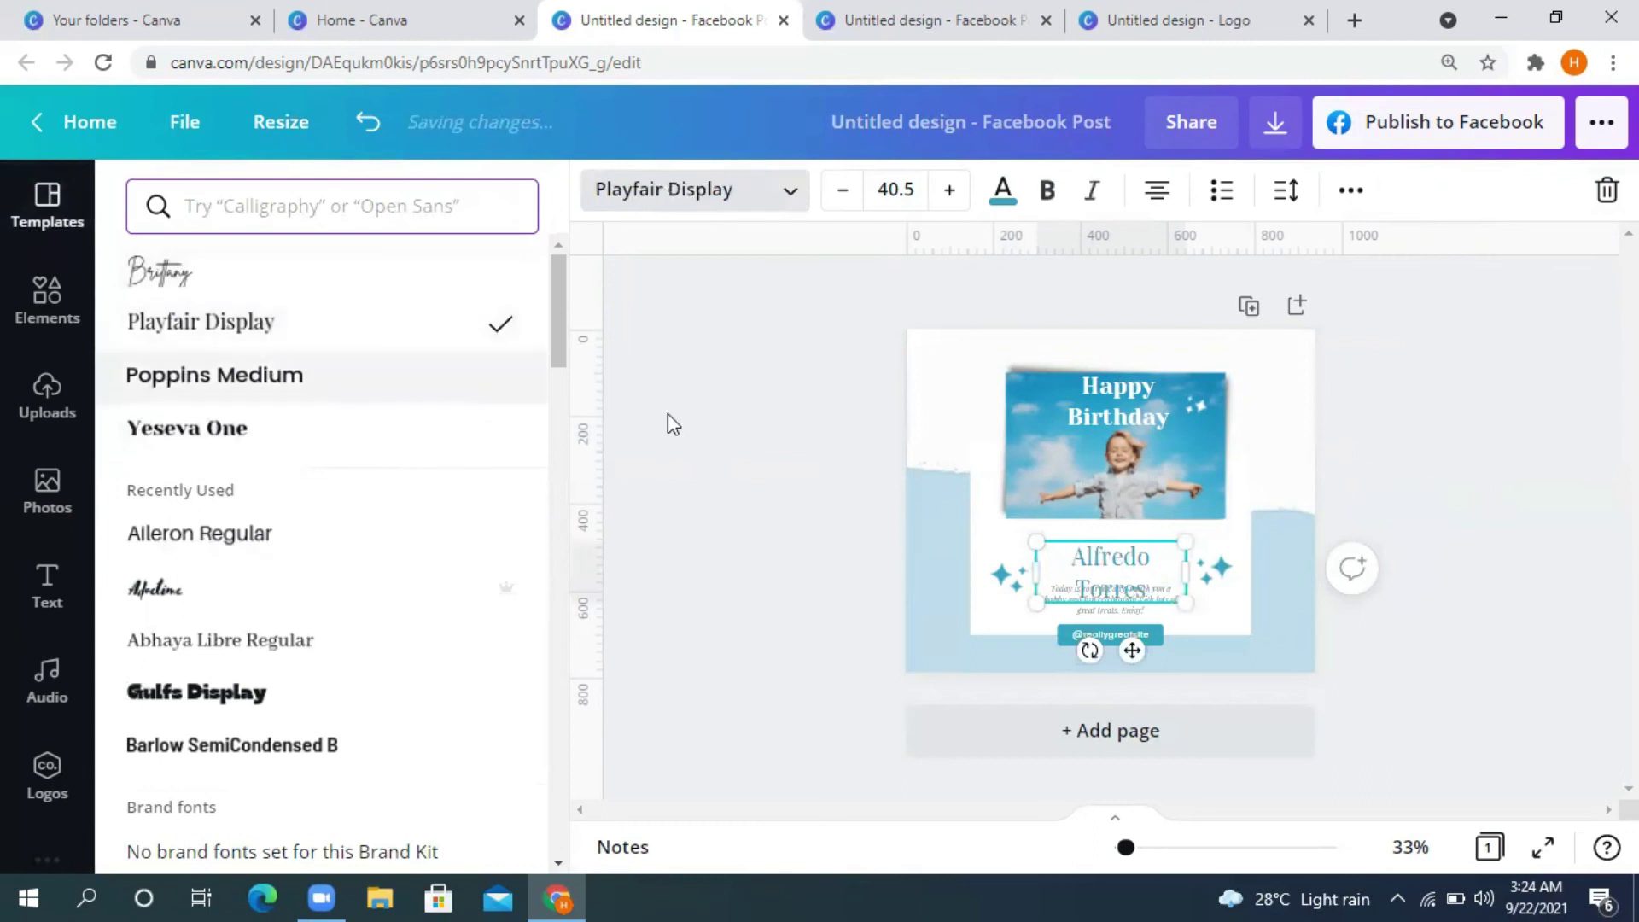
# Step: Widen the name text box to fit one line, scale its font size to 38.2, and recentre it between the stars
pyautogui.click(1182, 578)
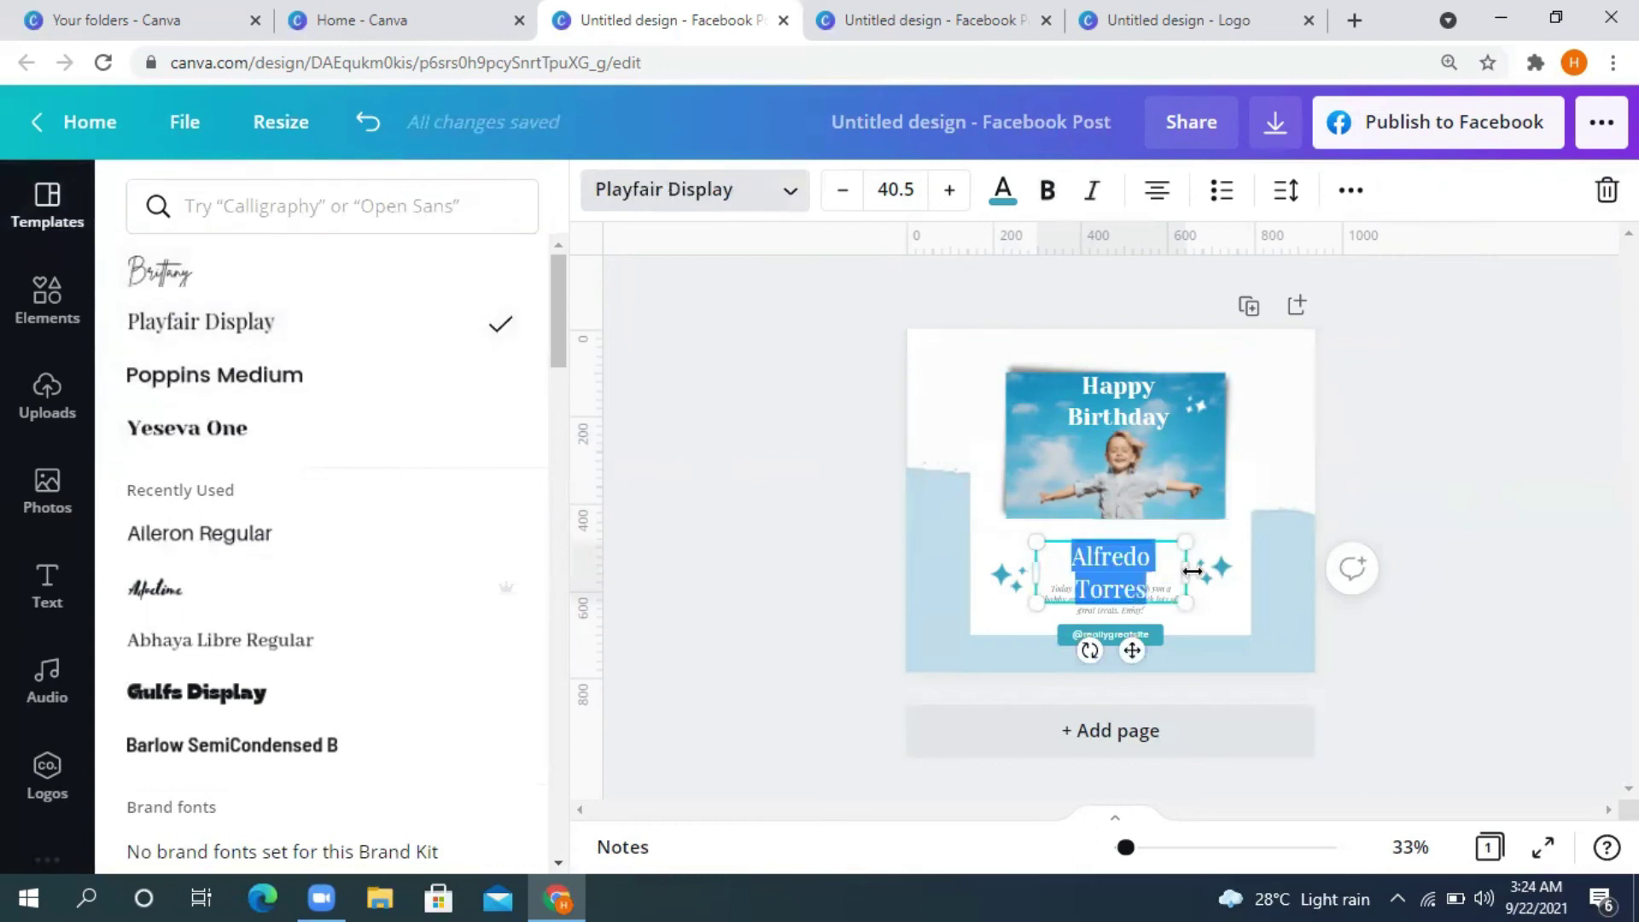
pyautogui.moveTo(1202, 569)
pyautogui.mouseDown()
pyautogui.moveTo(1244, 561)
pyautogui.moveTo(1229, 559)
pyautogui.mouseUp()
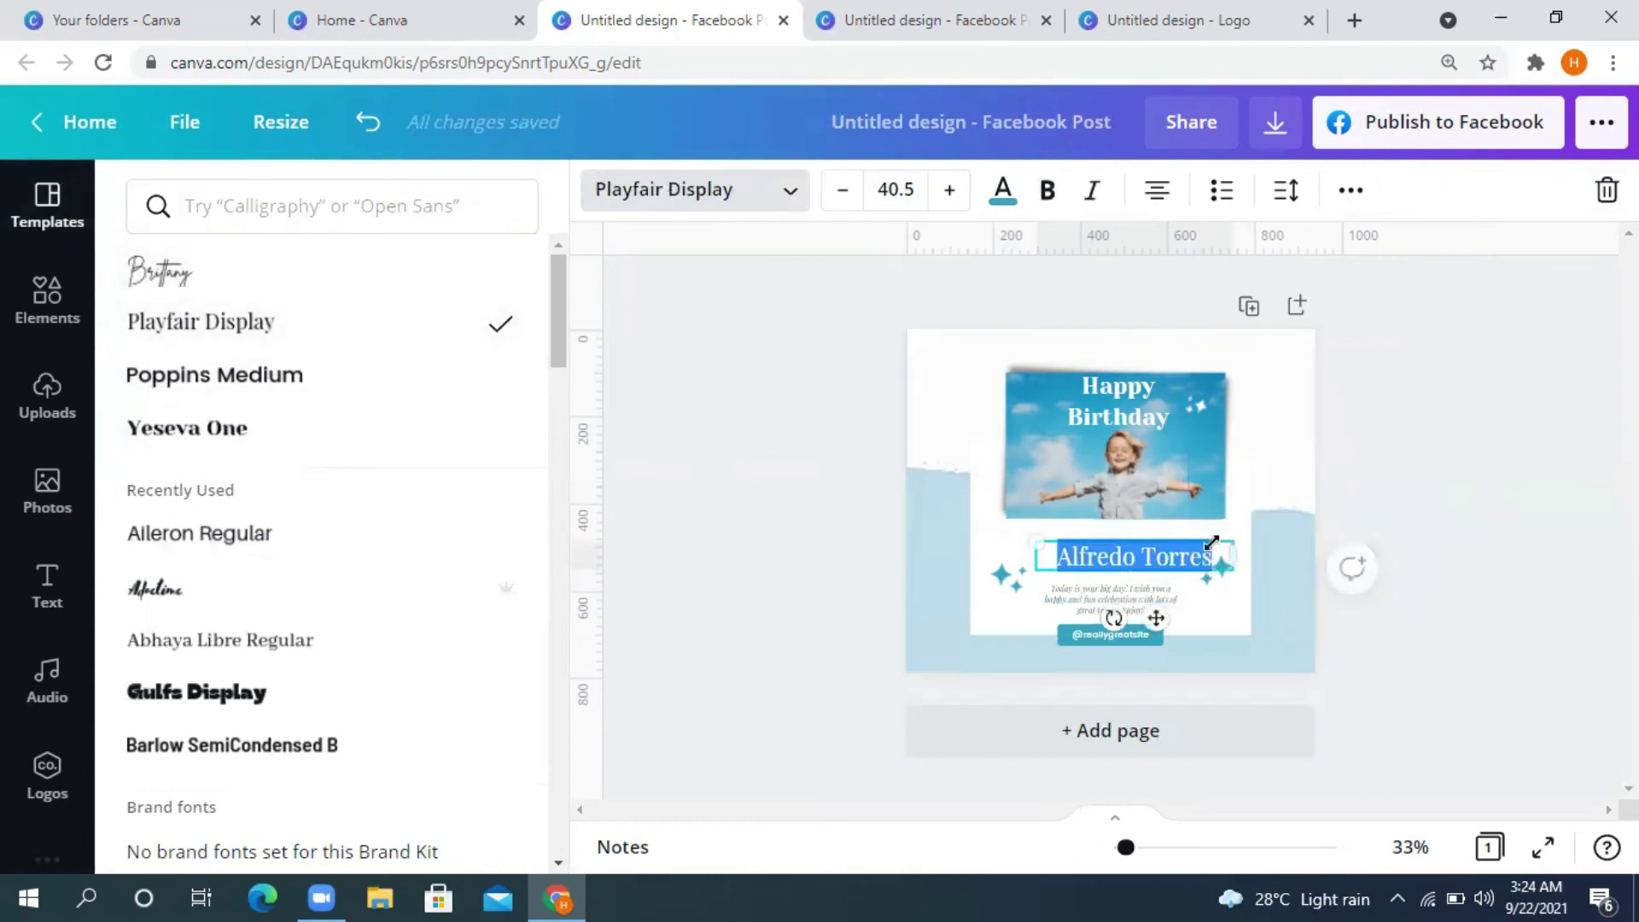
pyautogui.moveTo(1034, 543); pyautogui.dragTo(1047, 544)
pyautogui.moveTo(1130, 634); pyautogui.dragTo(1124, 629)
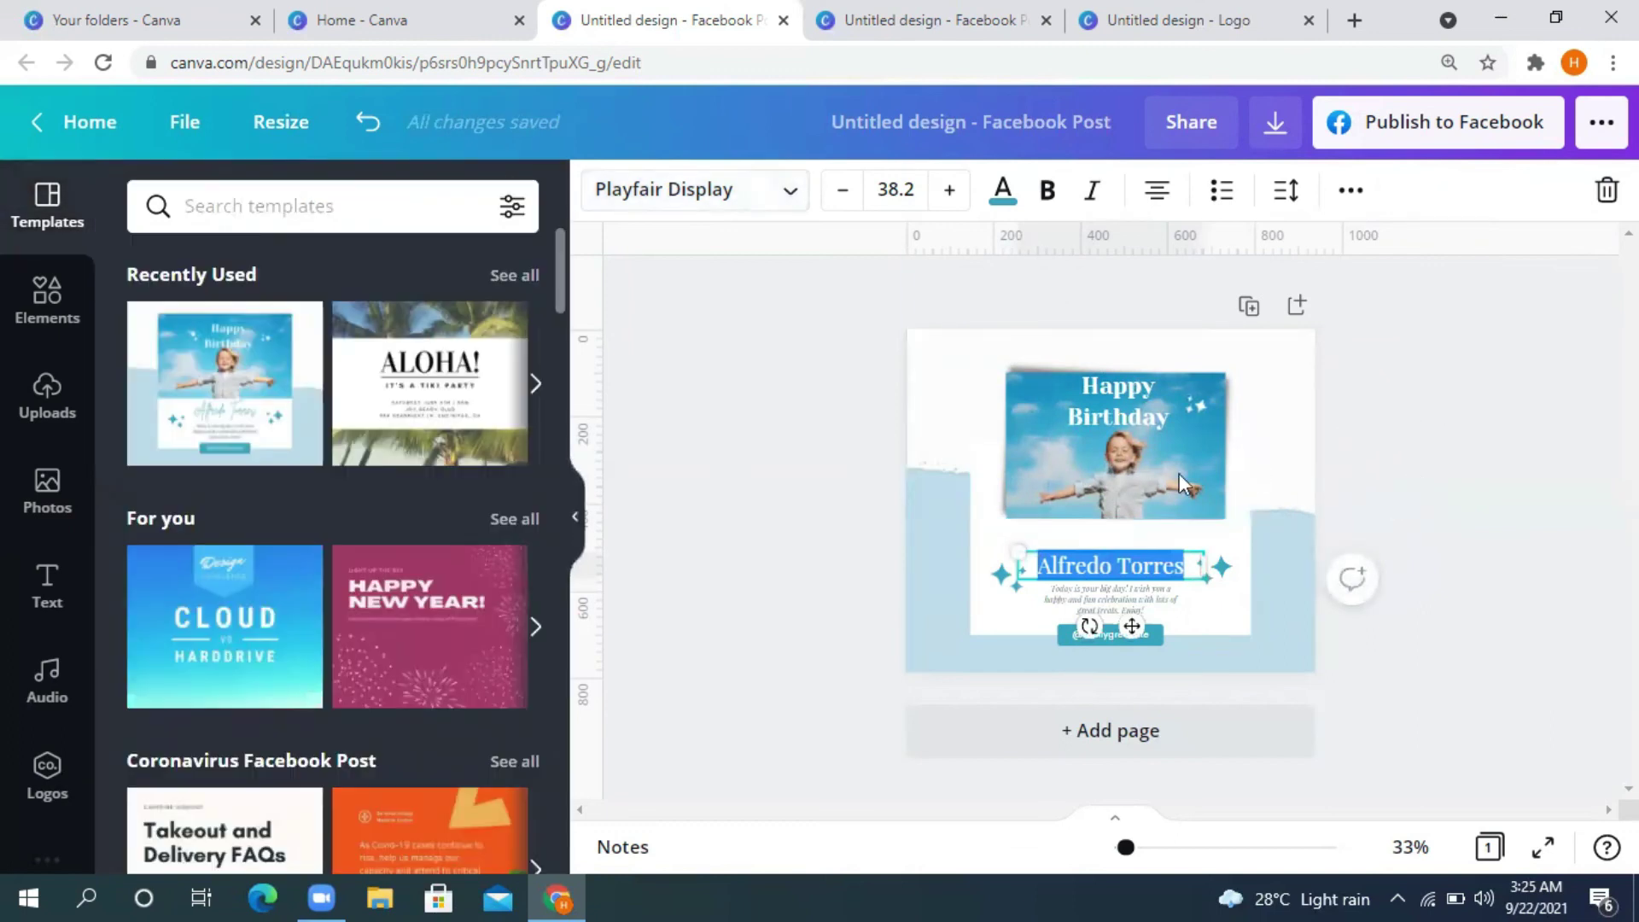
pyautogui.click(1477, 410)
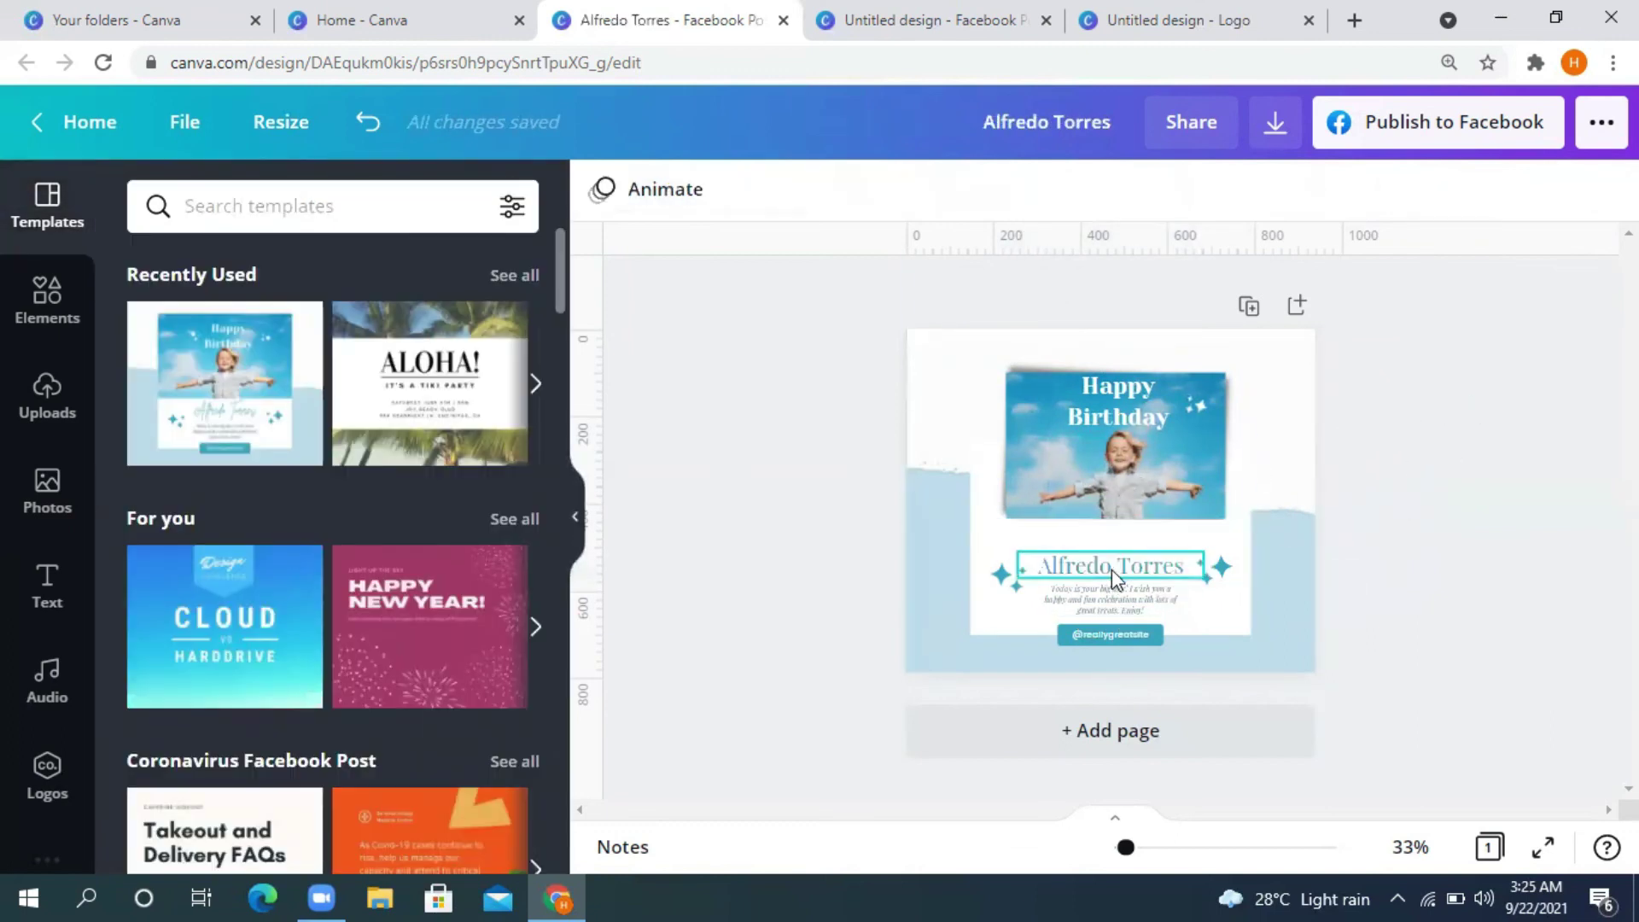
# Step: Make the name text bold and italic, with the text colour options open
pyautogui.click(1112, 567)
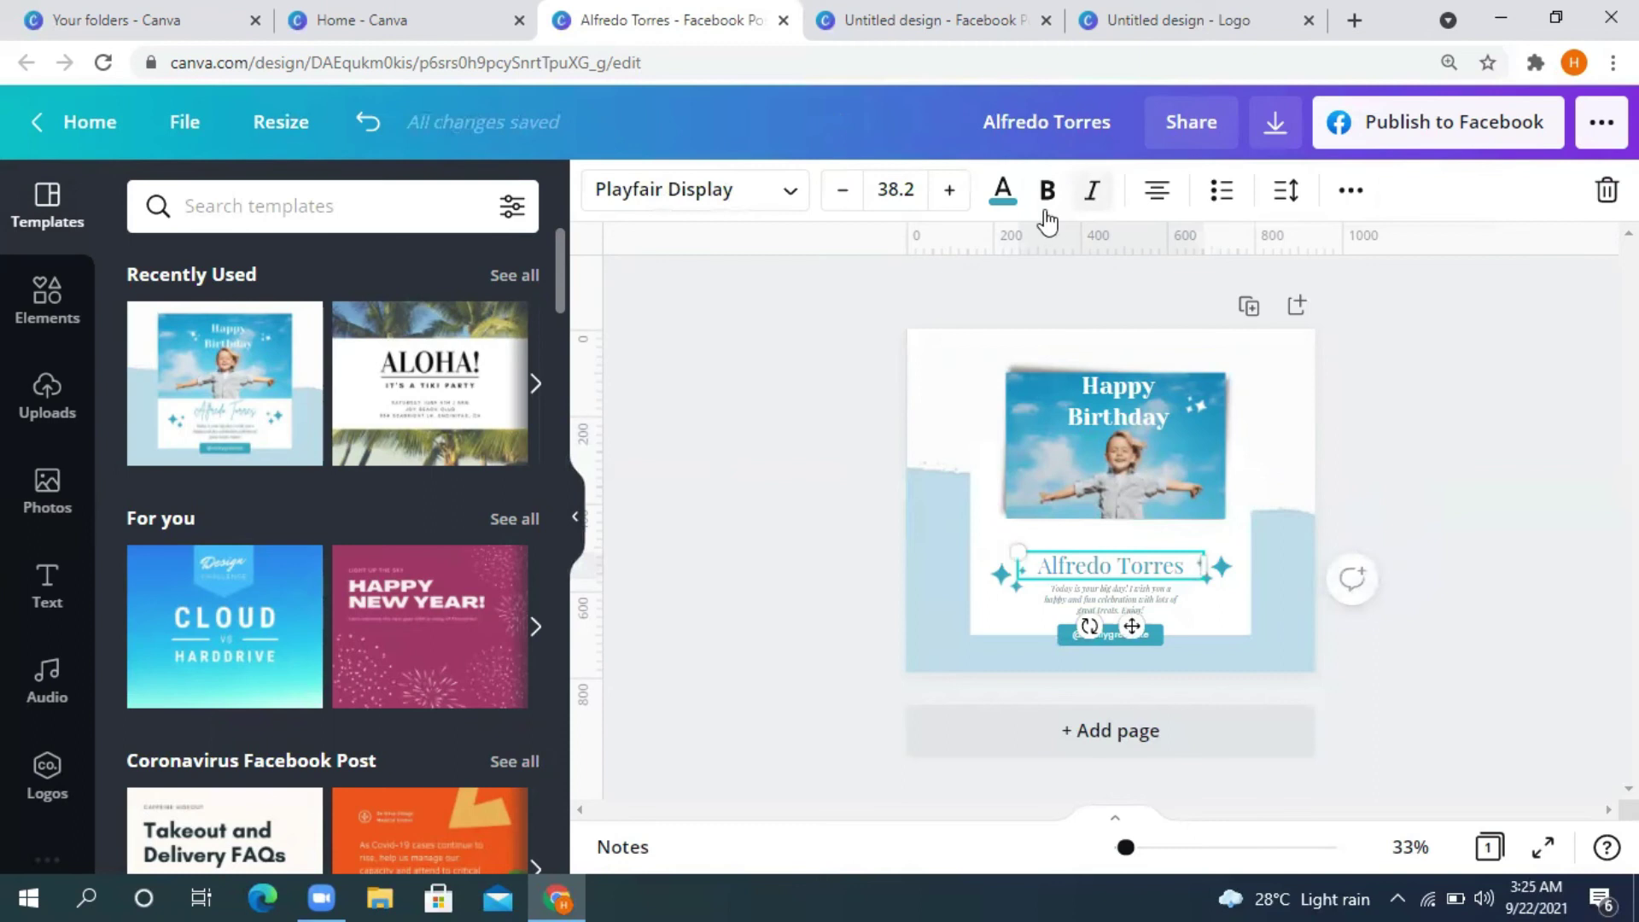
pyautogui.click(1004, 191)
pyautogui.click(1094, 193)
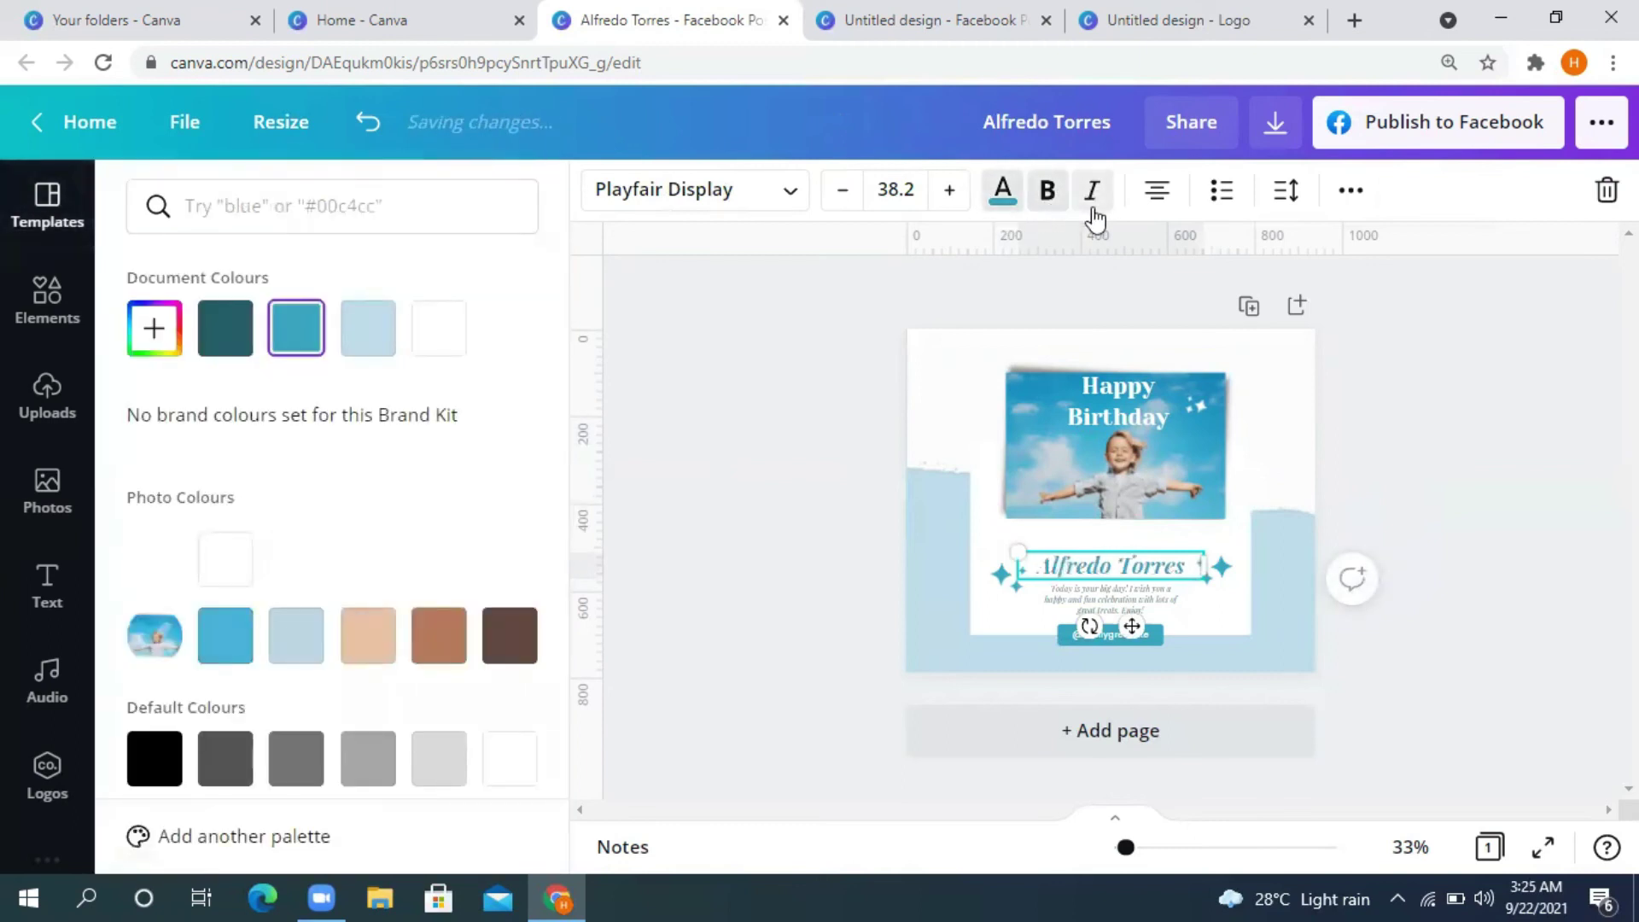
# Step: Try left and right alignment and list numbering on the name text, and restore centred text without a list
pyautogui.click(1152, 195)
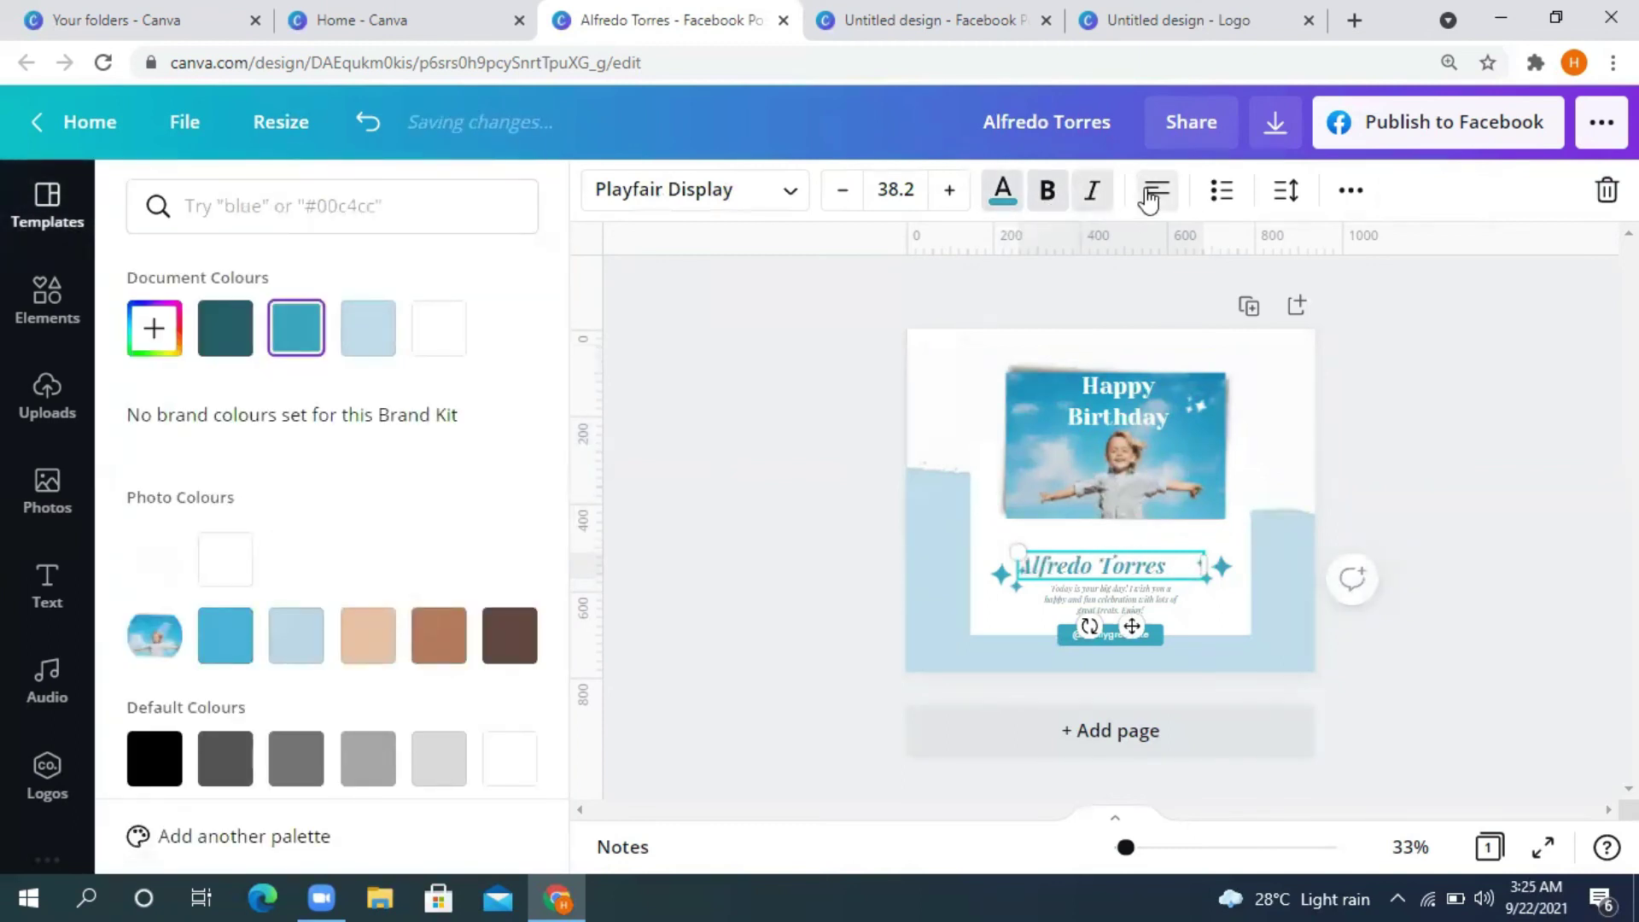
pyautogui.click(1161, 197)
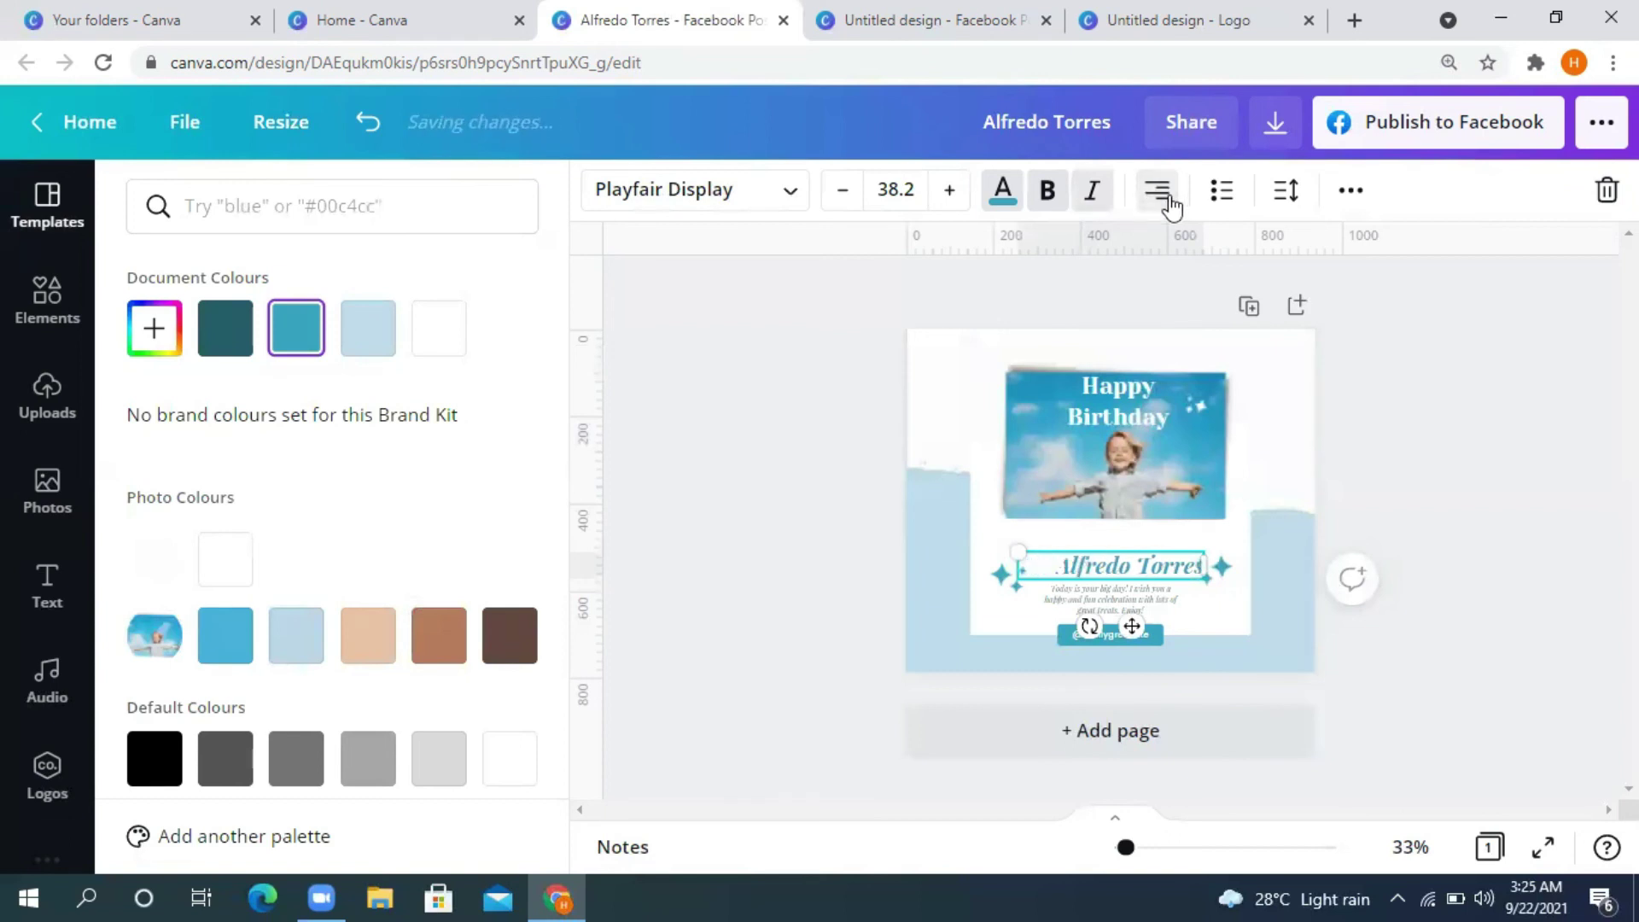
pyautogui.click(1220, 205)
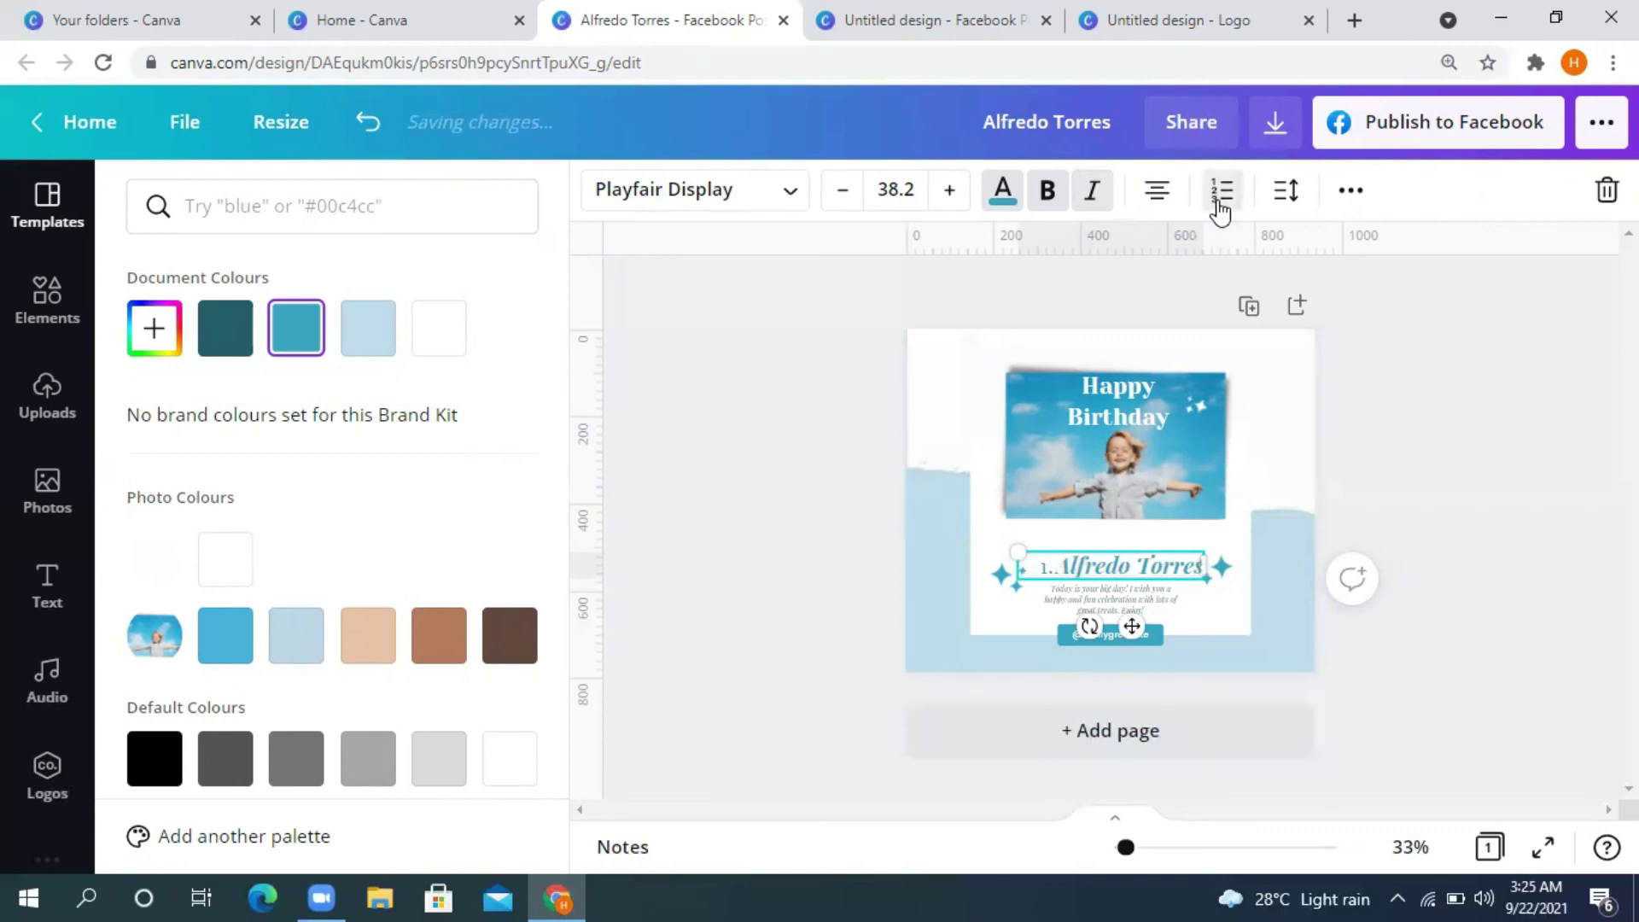
pyautogui.click(1220, 205)
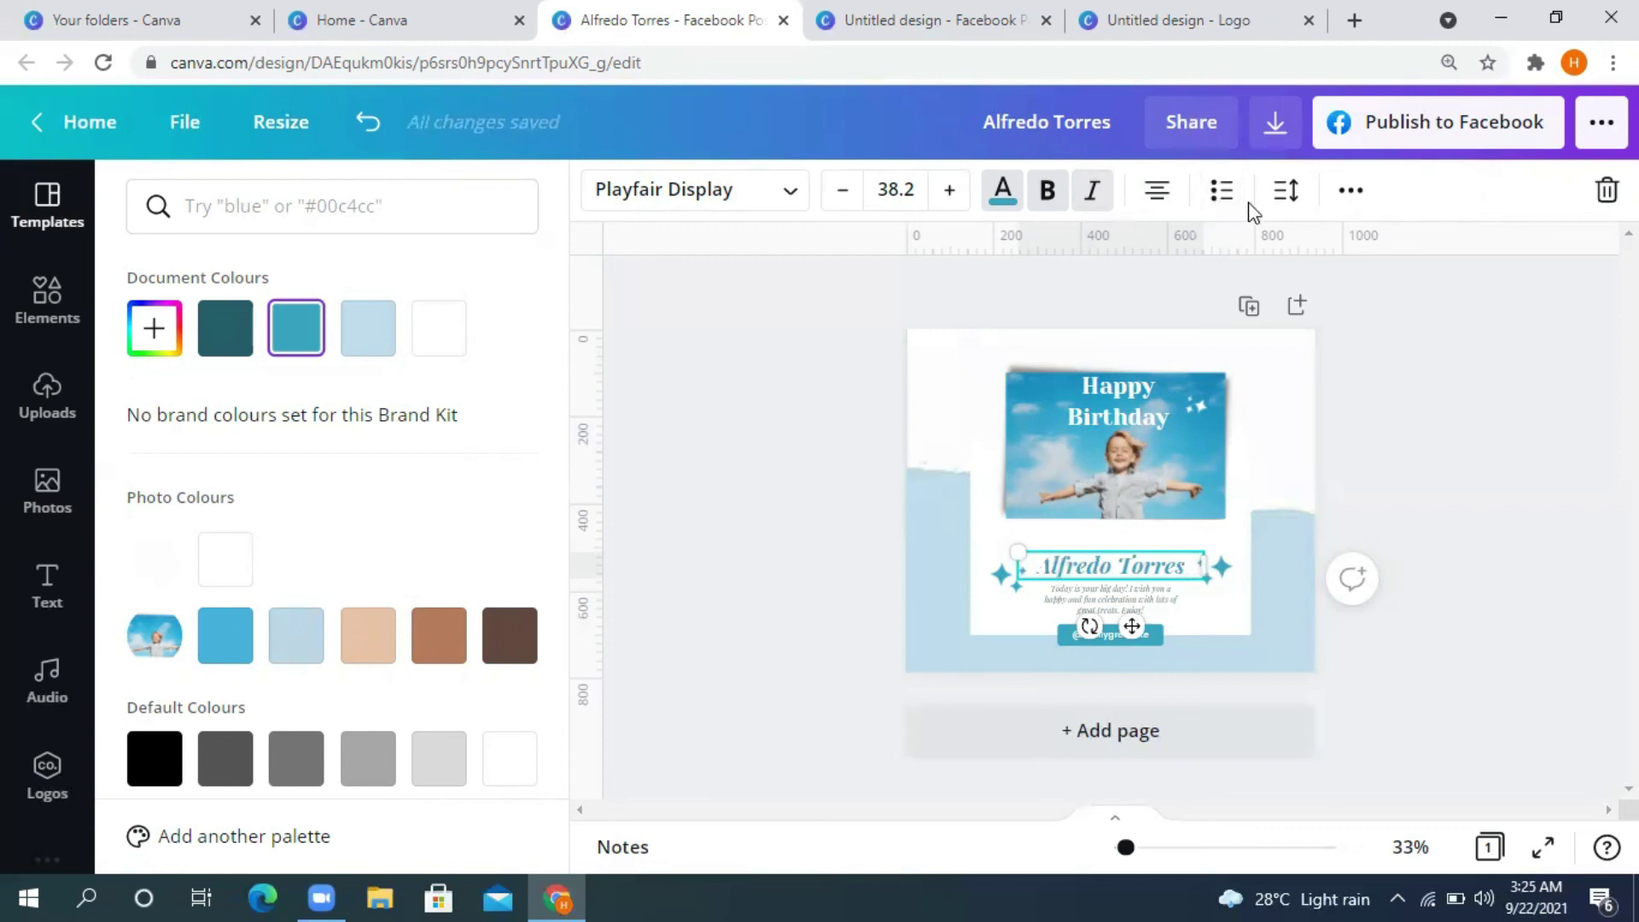
# Step: Try the letter spacing setting on the name text, leave it at 0, and close the spacing options
pyautogui.click(1287, 191)
pyautogui.moveTo(1389, 295)
pyautogui.mouseDown()
pyautogui.moveTo(1421, 290)
pyautogui.moveTo(1370, 300)
pyautogui.moveTo(1391, 301)
pyautogui.mouseUp()
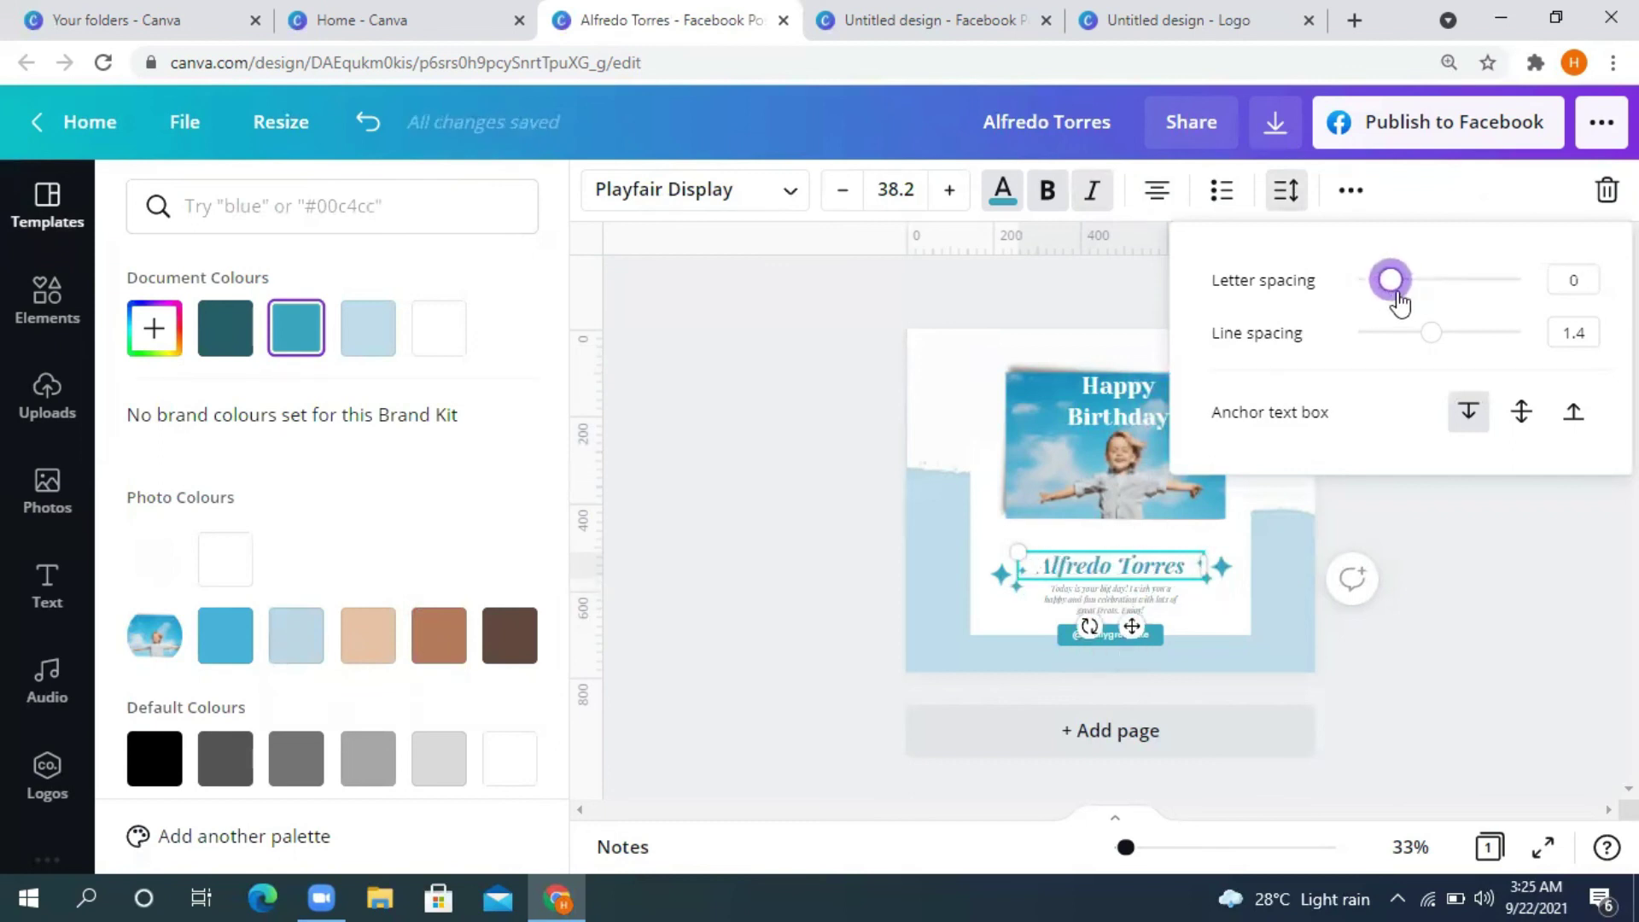
pyautogui.click(1401, 171)
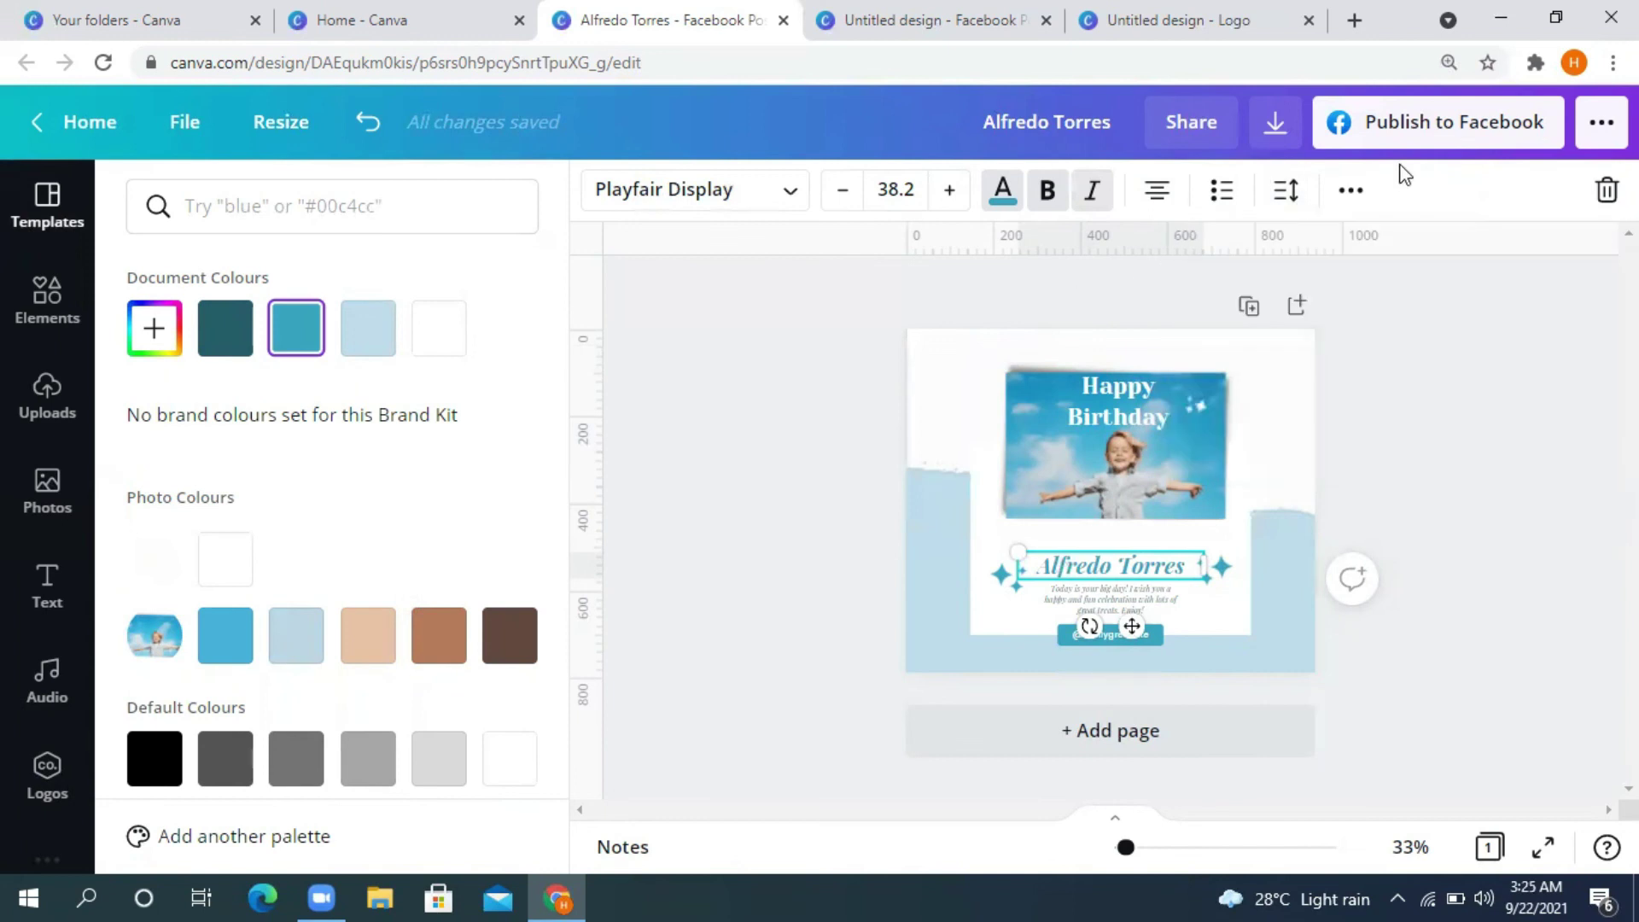
# Step: Try the Lift, Splice, Echo, Hollow and Neon effects on the name text, and keep Glitch with an offset of 87
pyautogui.click(1338, 203)
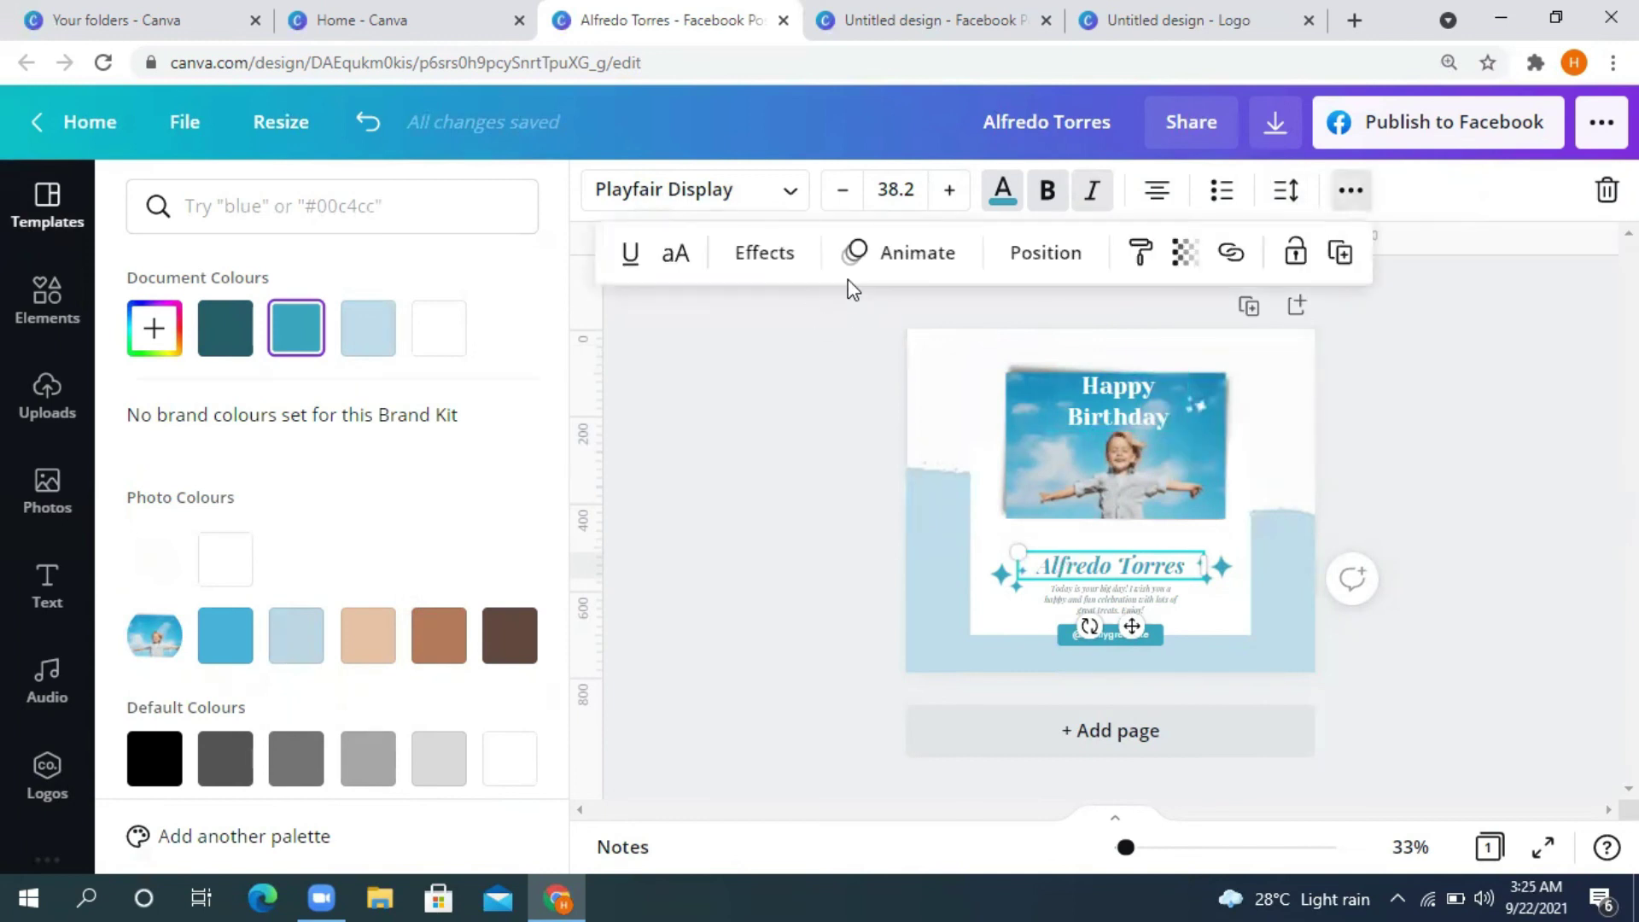
pyautogui.click(743, 261)
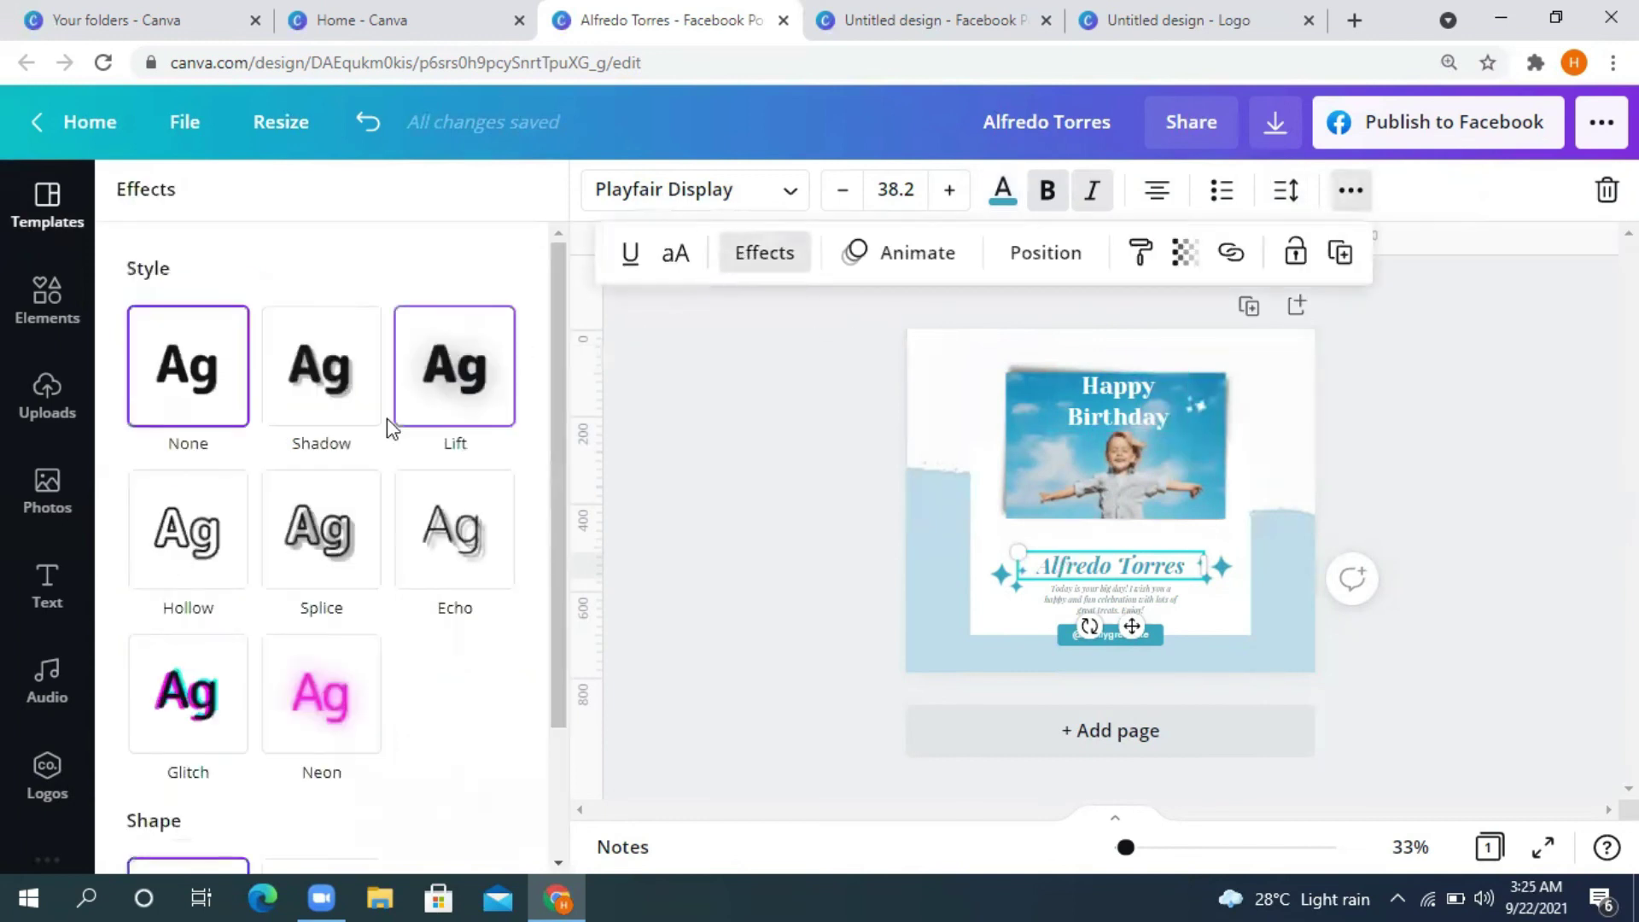
pyautogui.click(426, 413)
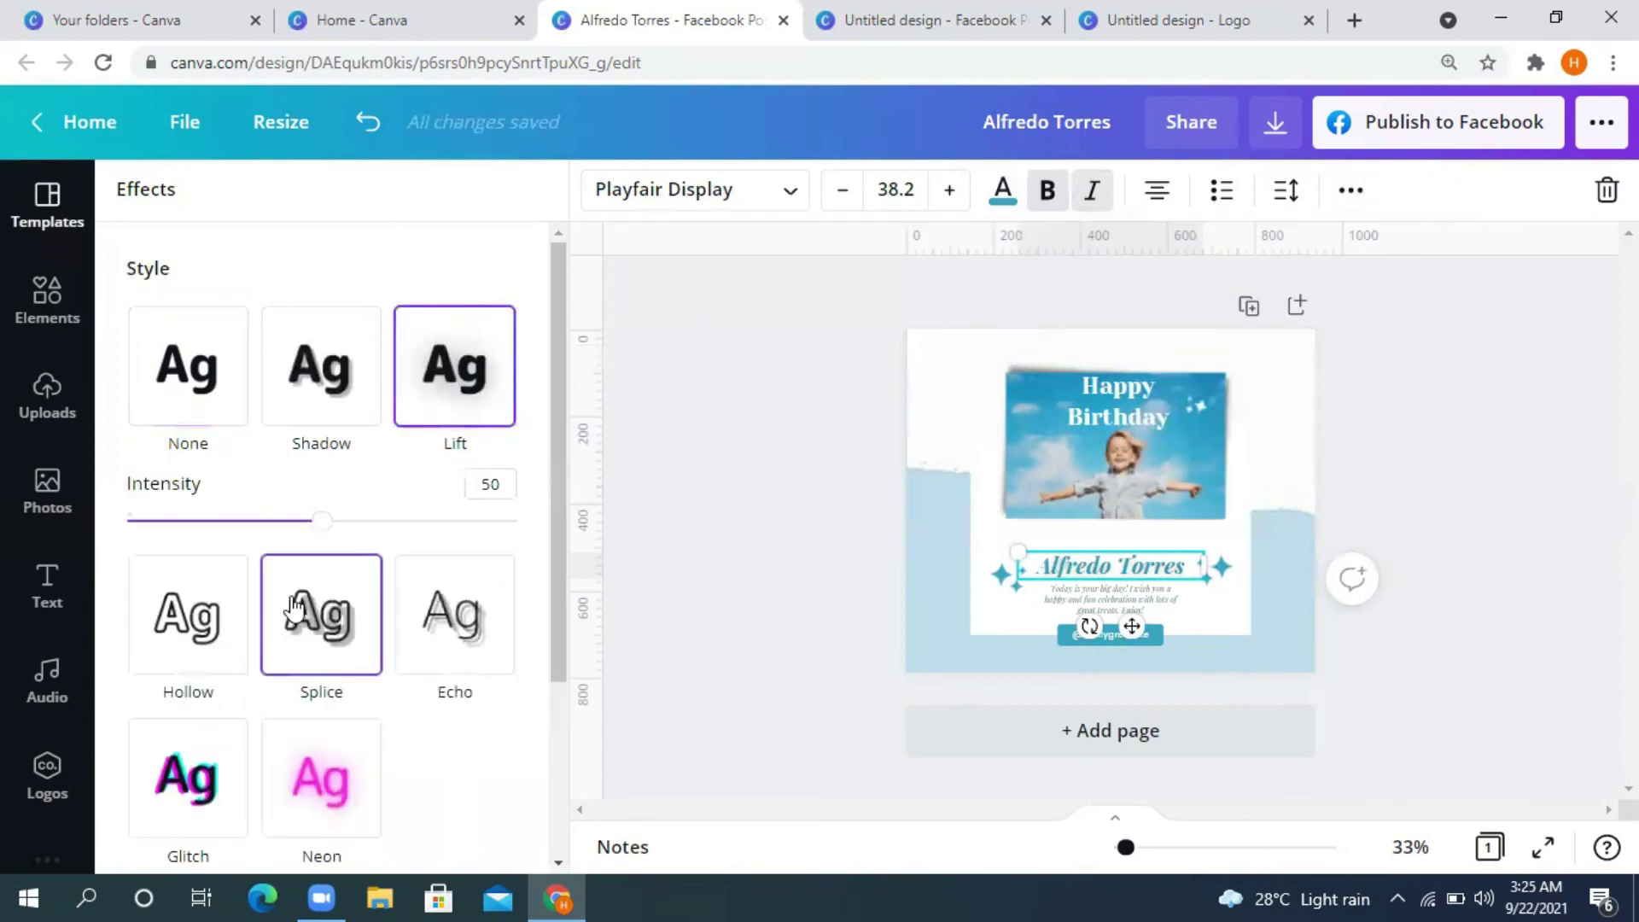
pyautogui.click(325, 621)
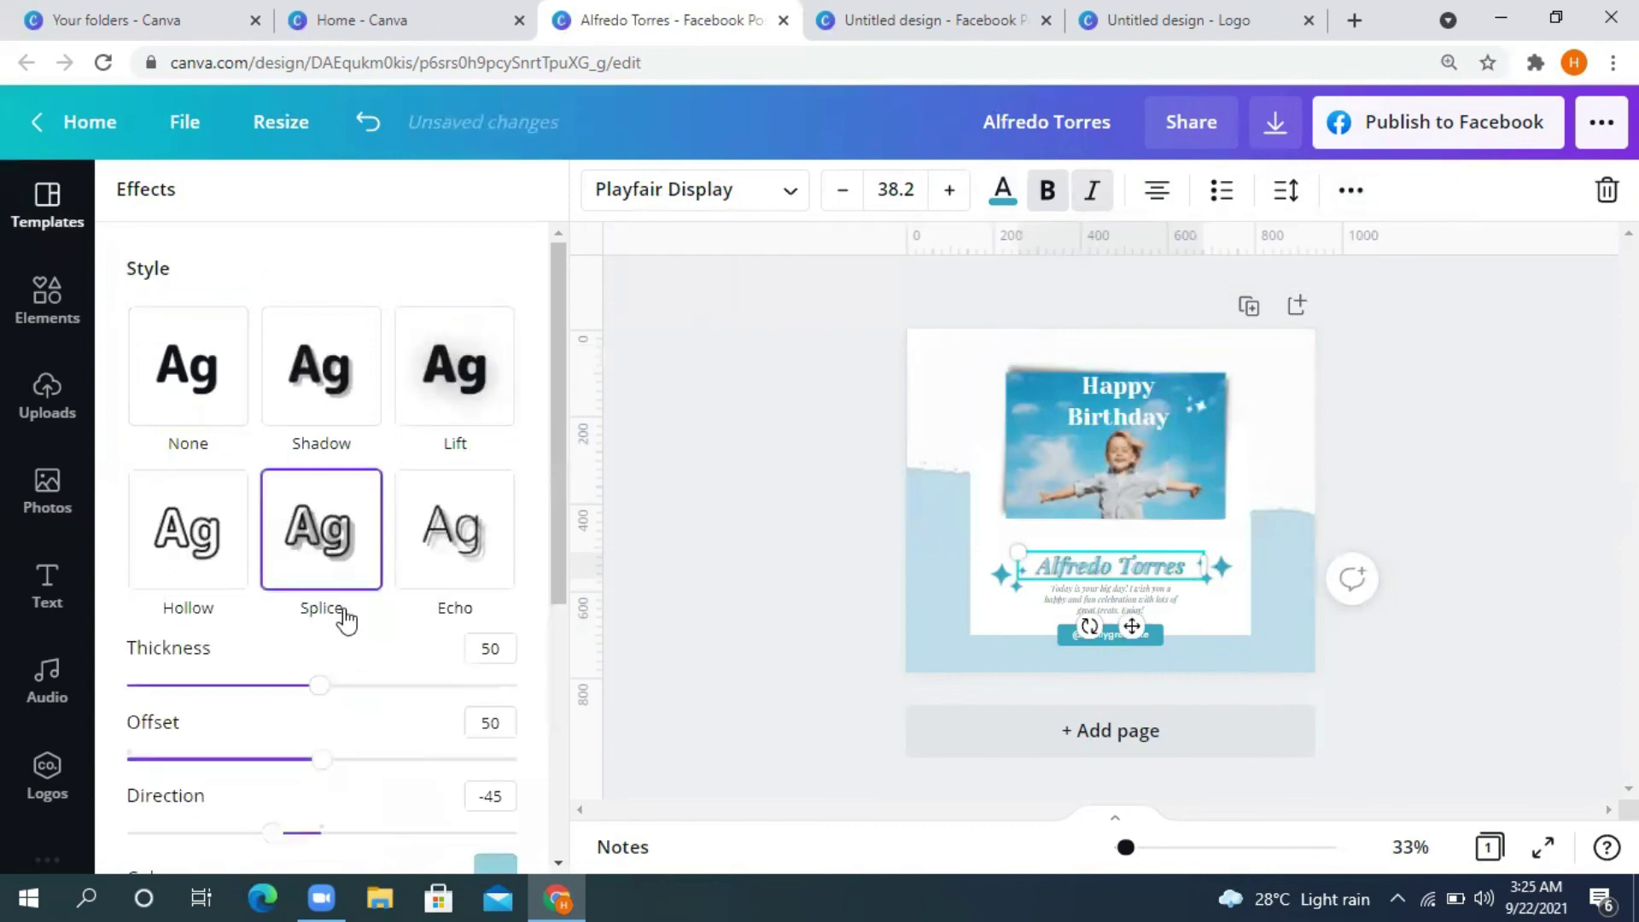
pyautogui.click(455, 563)
pyautogui.click(181, 544)
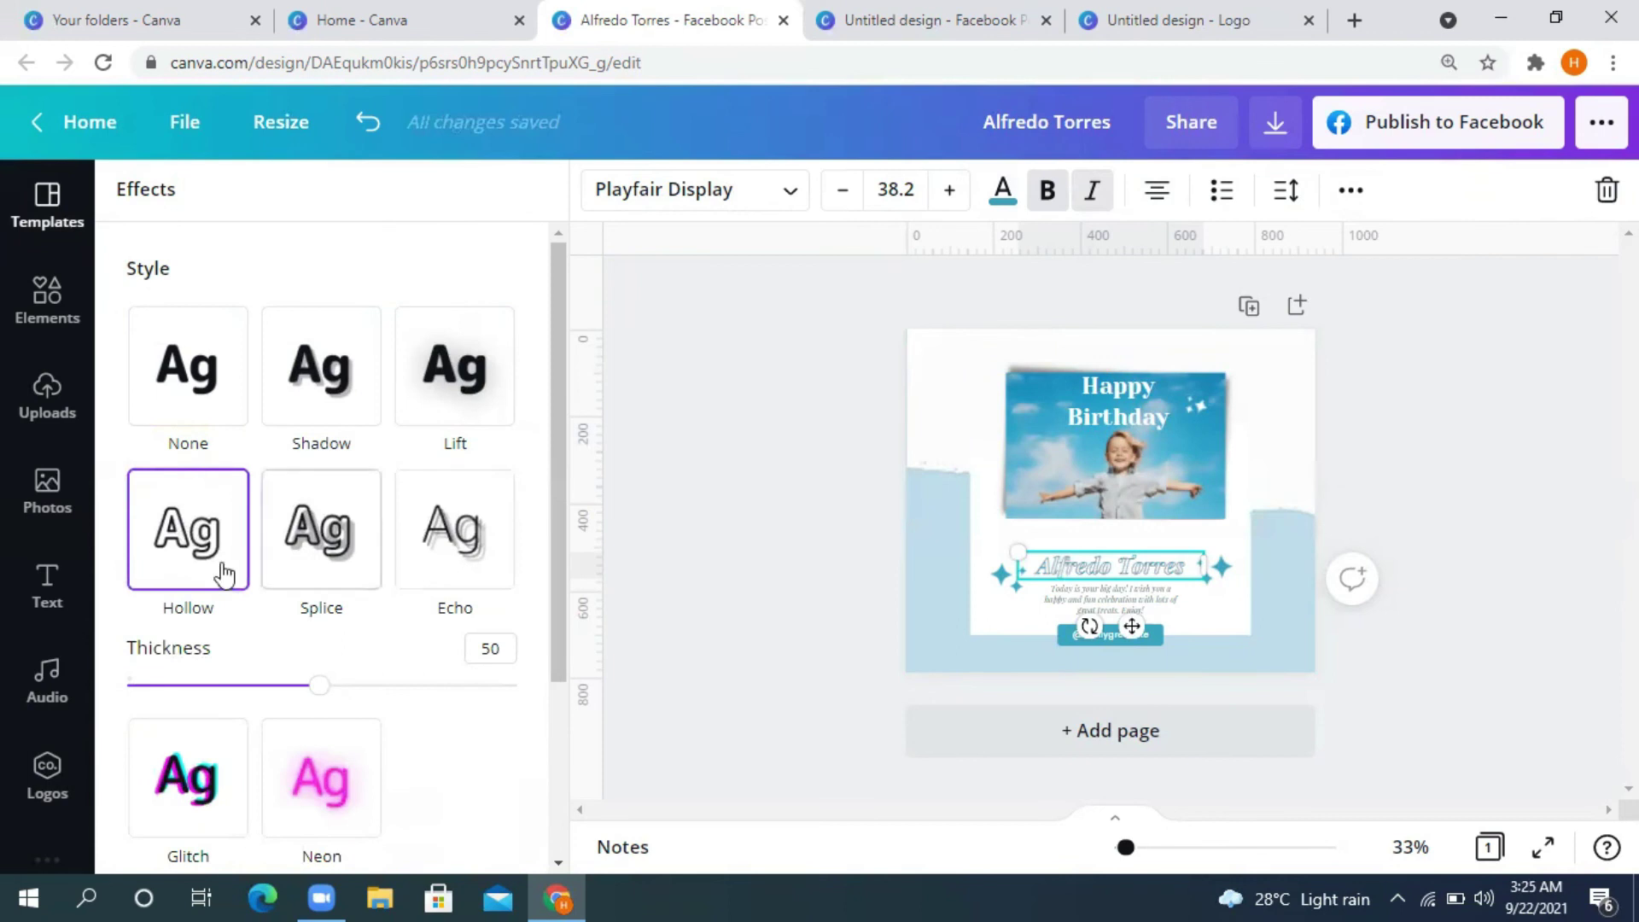
pyautogui.click(308, 798)
pyautogui.click(197, 768)
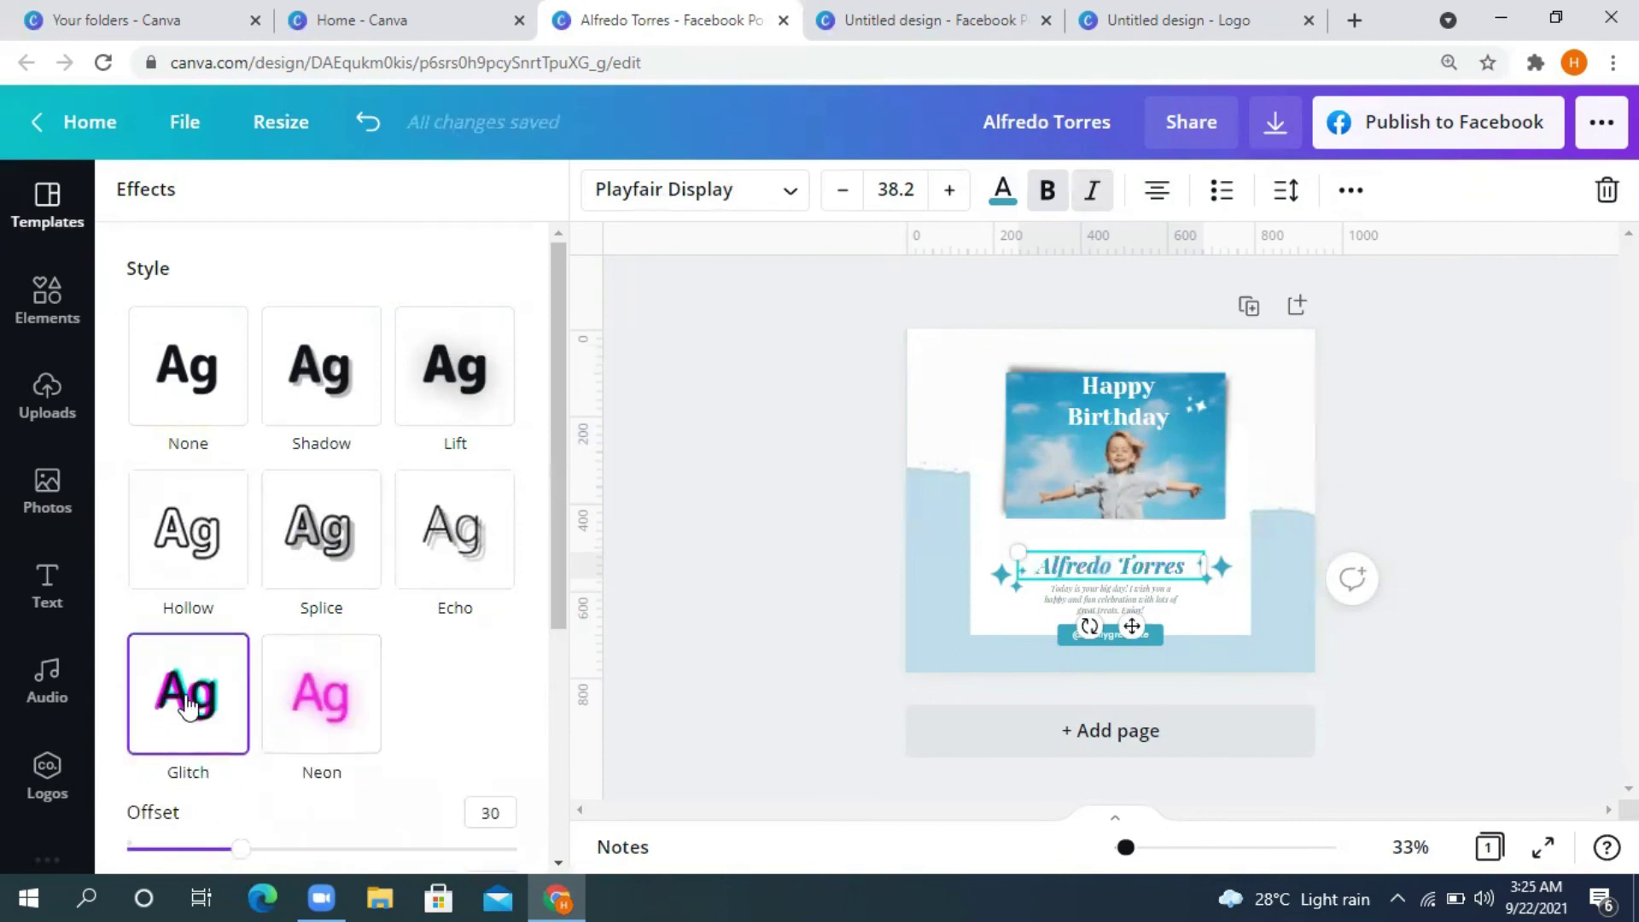
pyautogui.moveTo(244, 849); pyautogui.dragTo(465, 850)
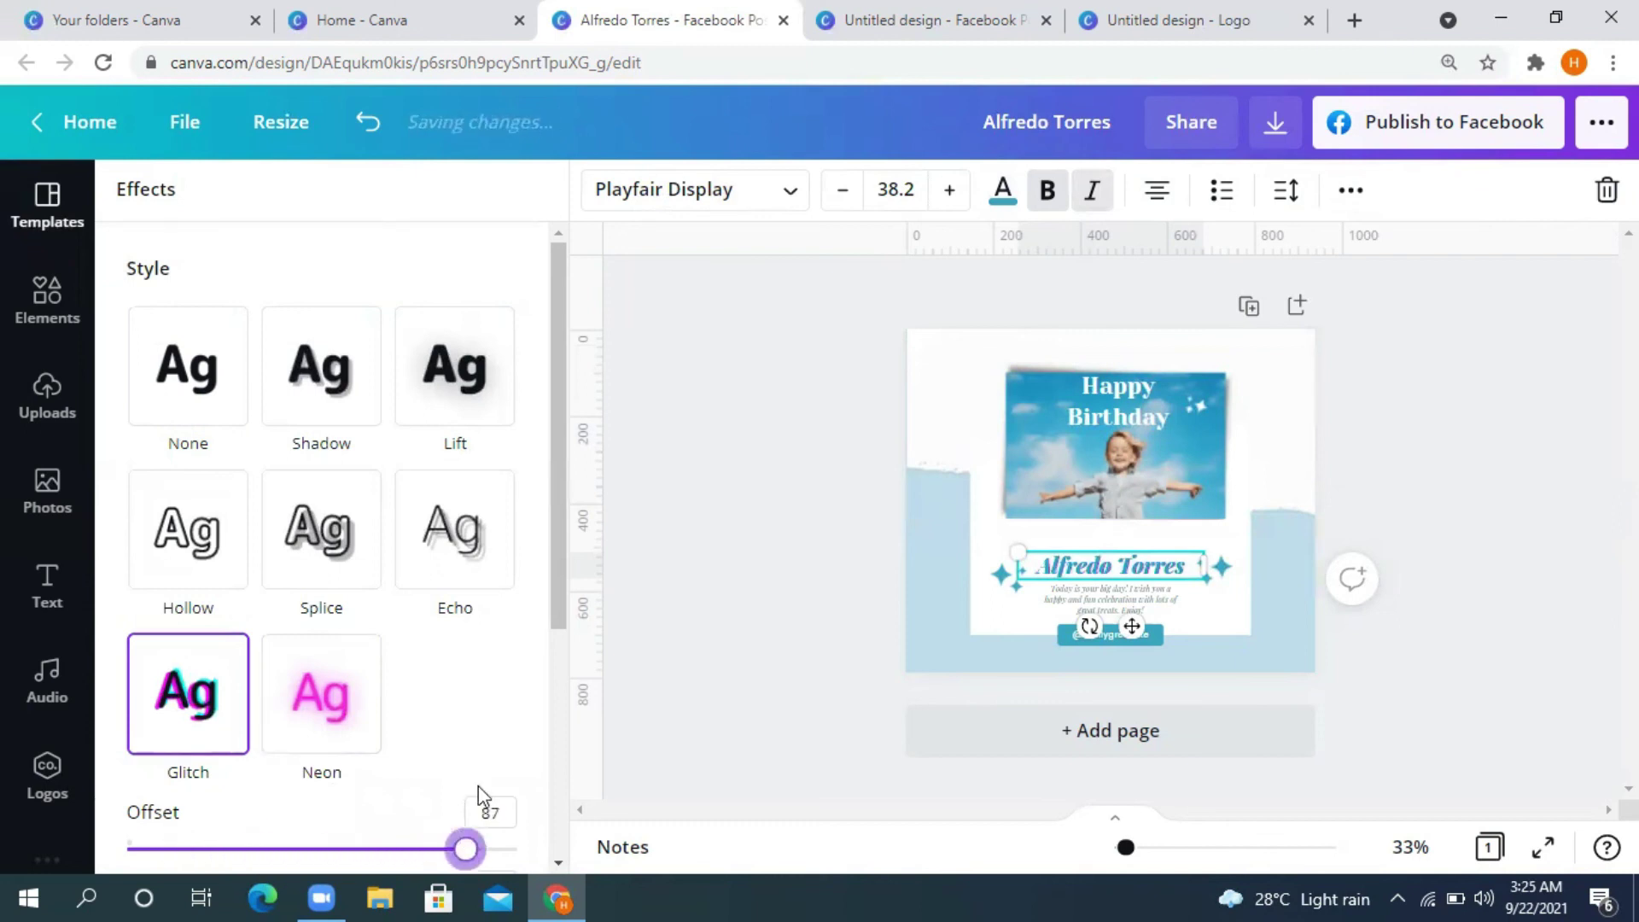
# Step: Try the transparency setting on the name text, leave it at 100, and close the transparency options
pyautogui.click(1352, 190)
pyautogui.click(1084, 205)
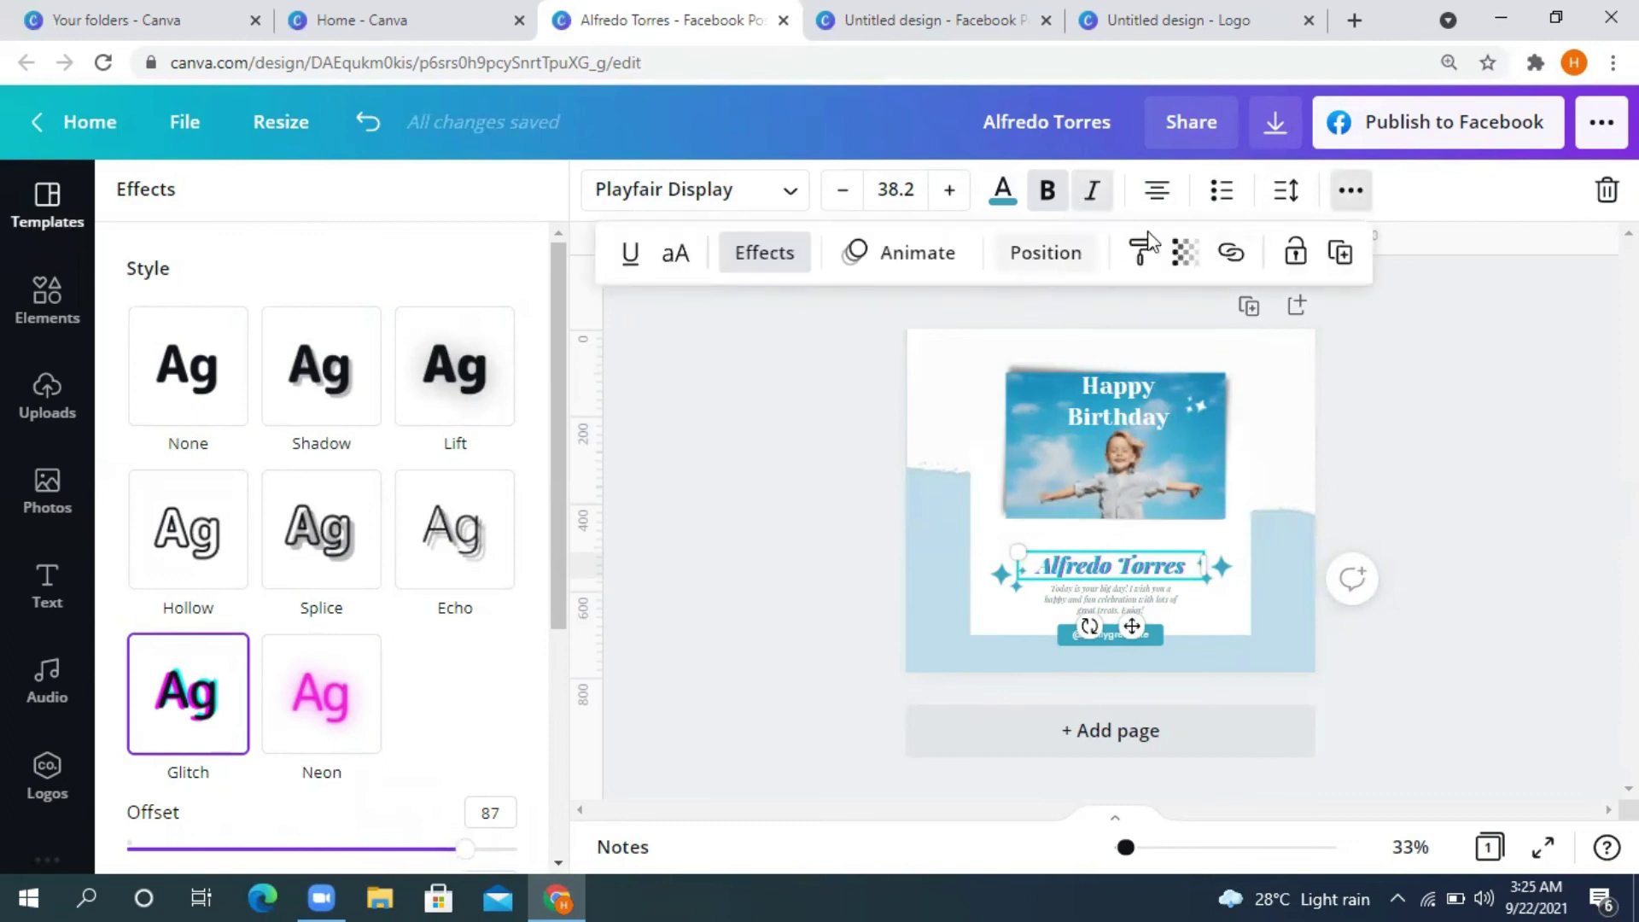
pyautogui.click(1186, 256)
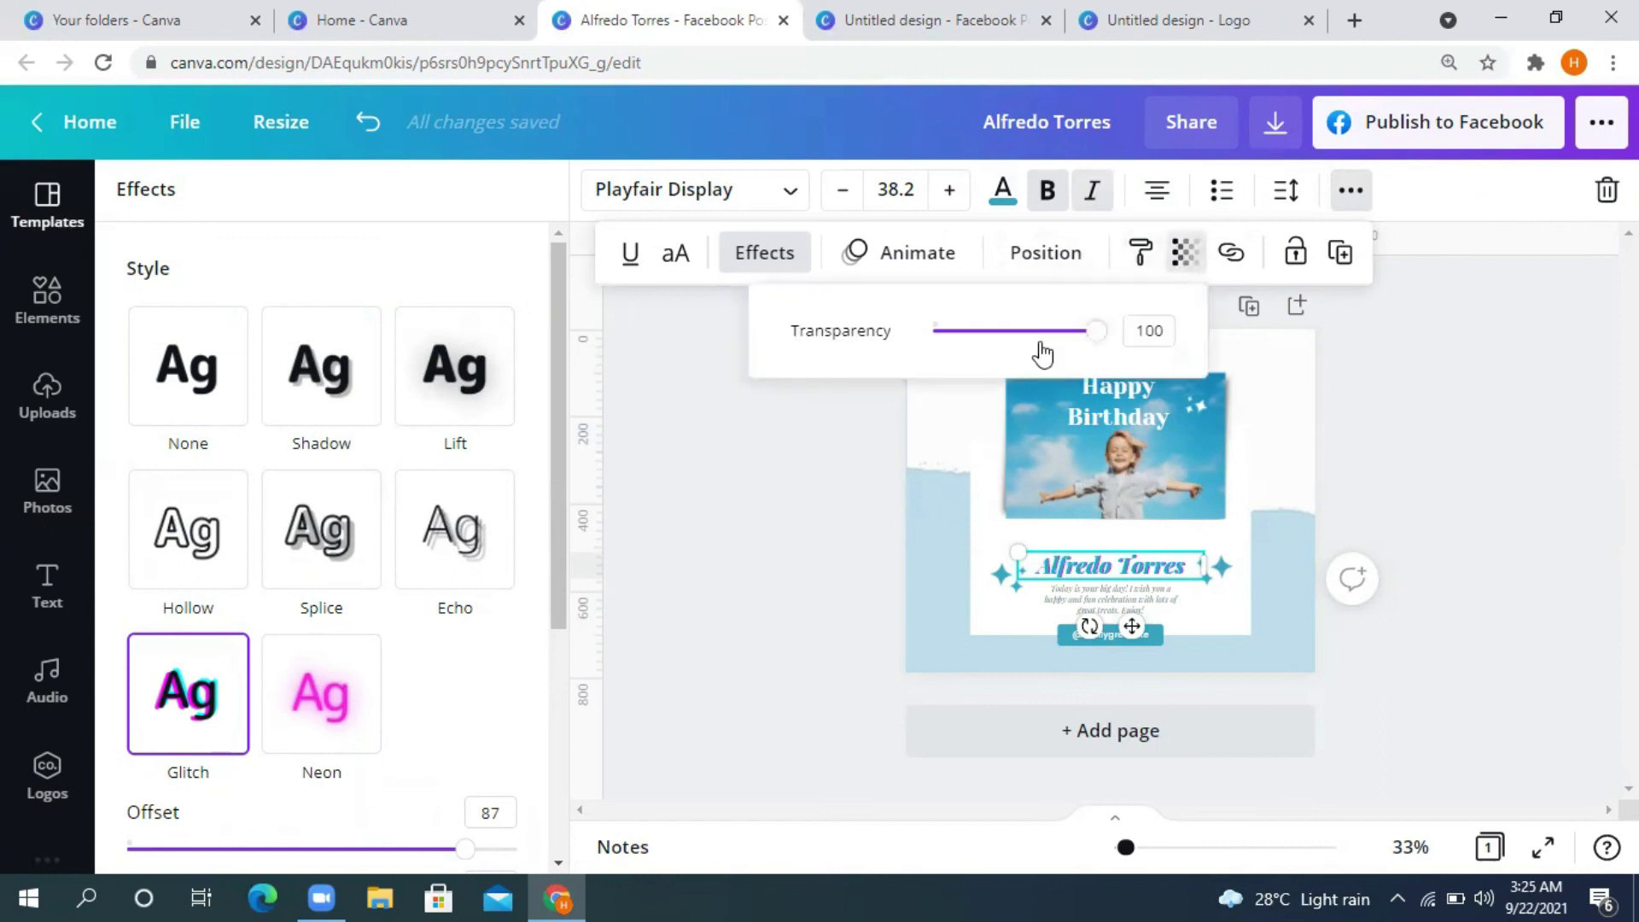
pyautogui.moveTo(1104, 340)
pyautogui.mouseDown()
pyautogui.moveTo(1044, 333)
pyautogui.moveTo(1126, 335)
pyautogui.mouseUp()
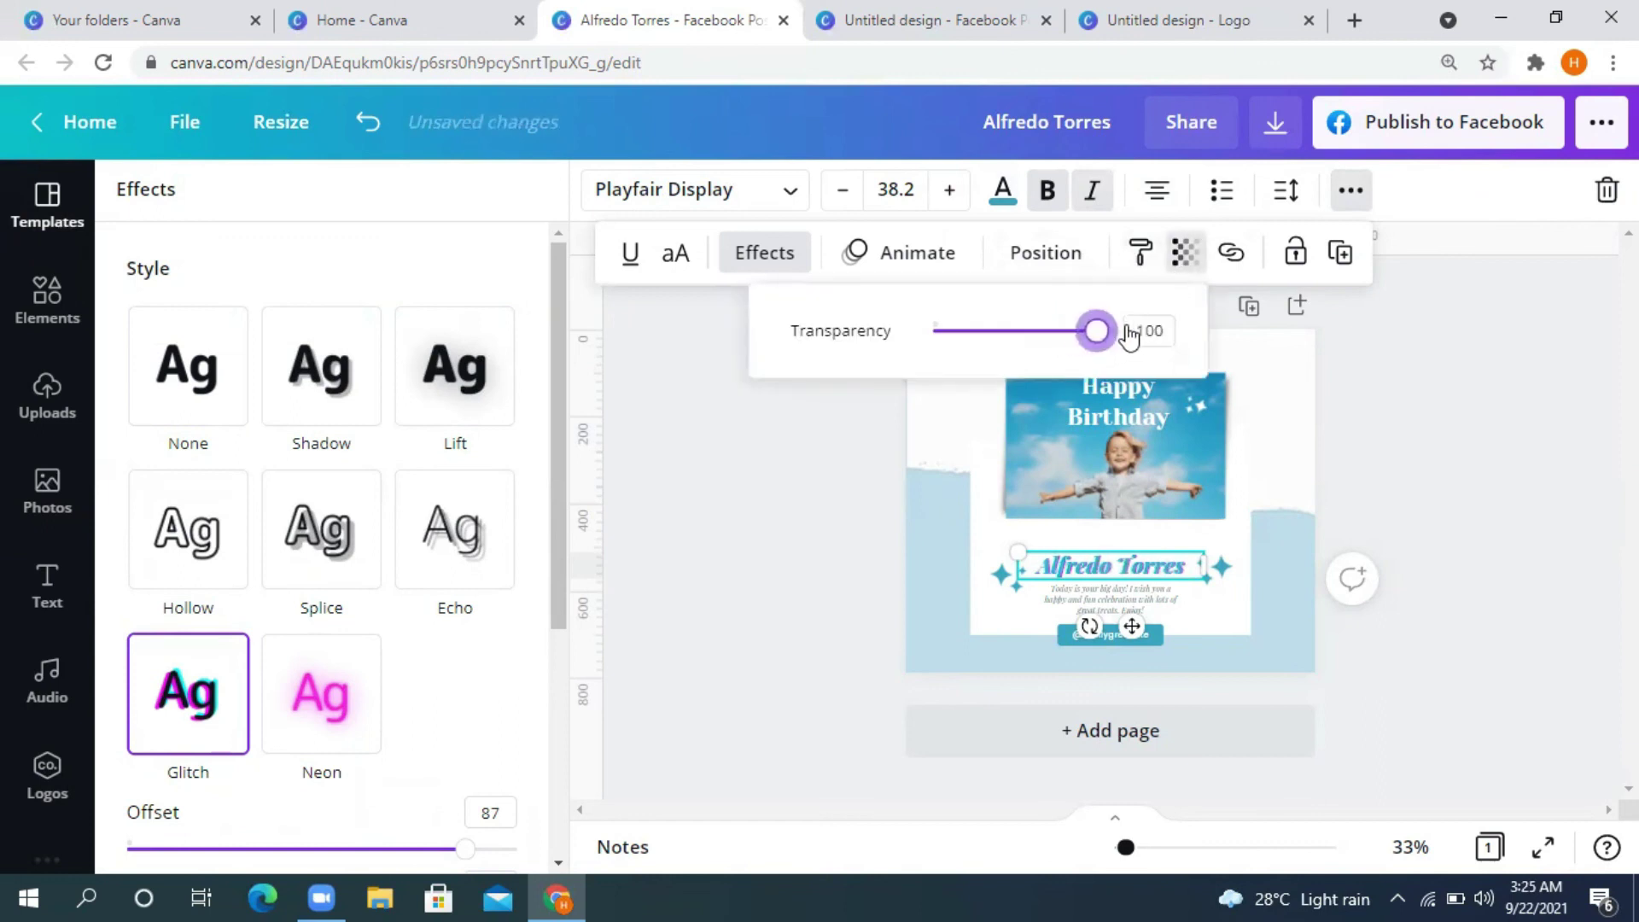
pyautogui.press('Escape')
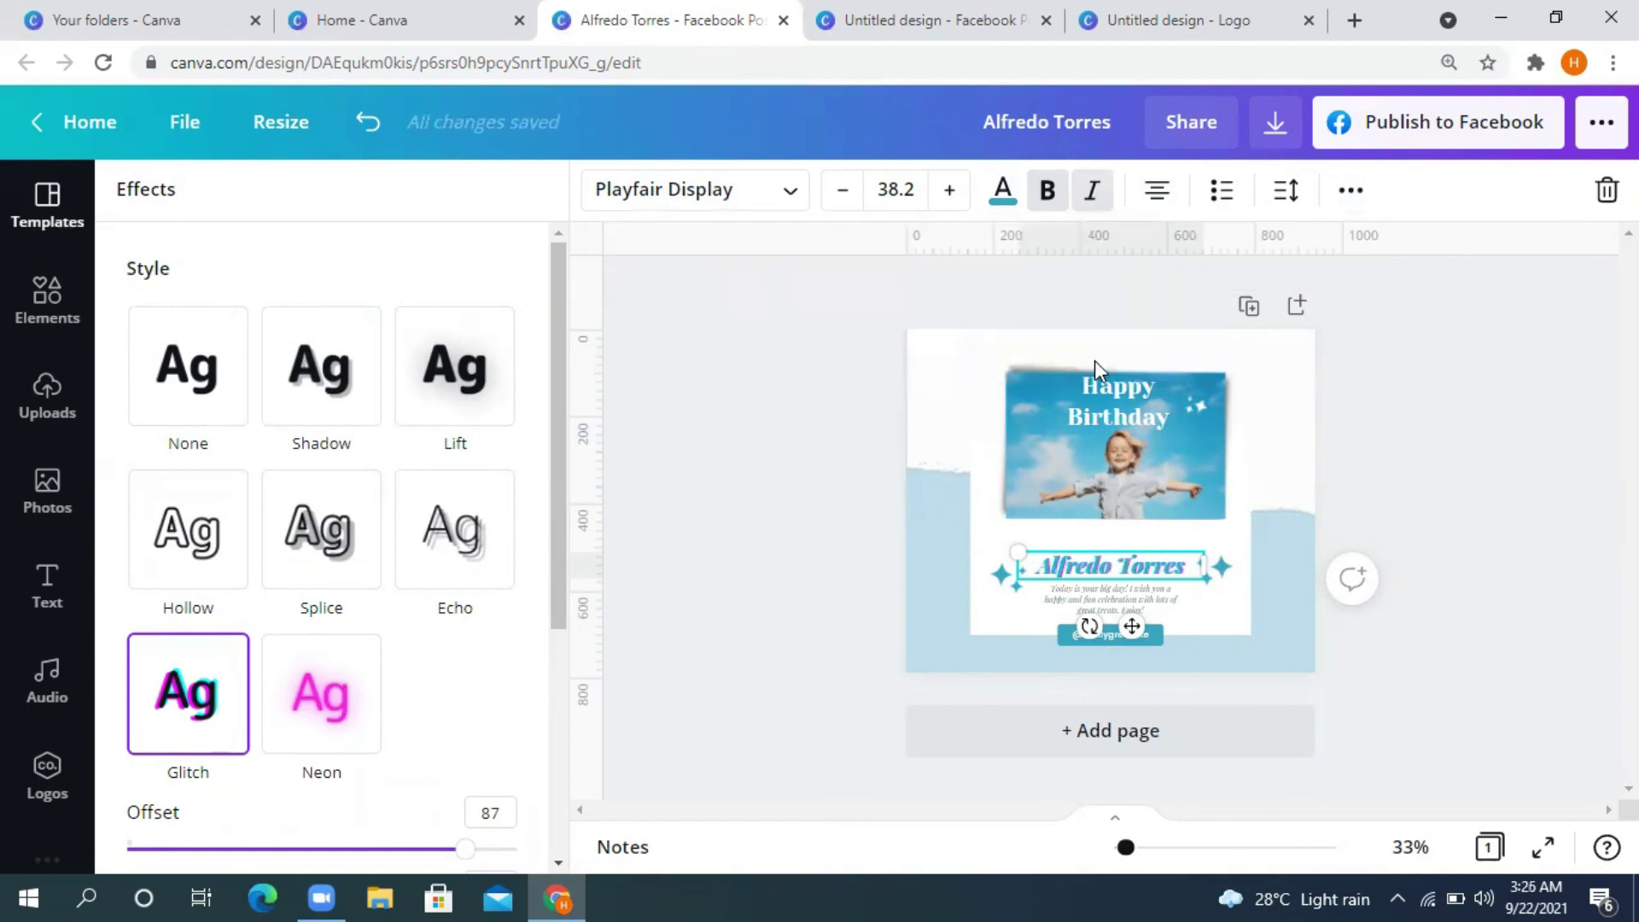
# Step: Look through the text animations, try uppercase on the name text, and restore its original letter case
pyautogui.click(1351, 190)
pyautogui.click(898, 265)
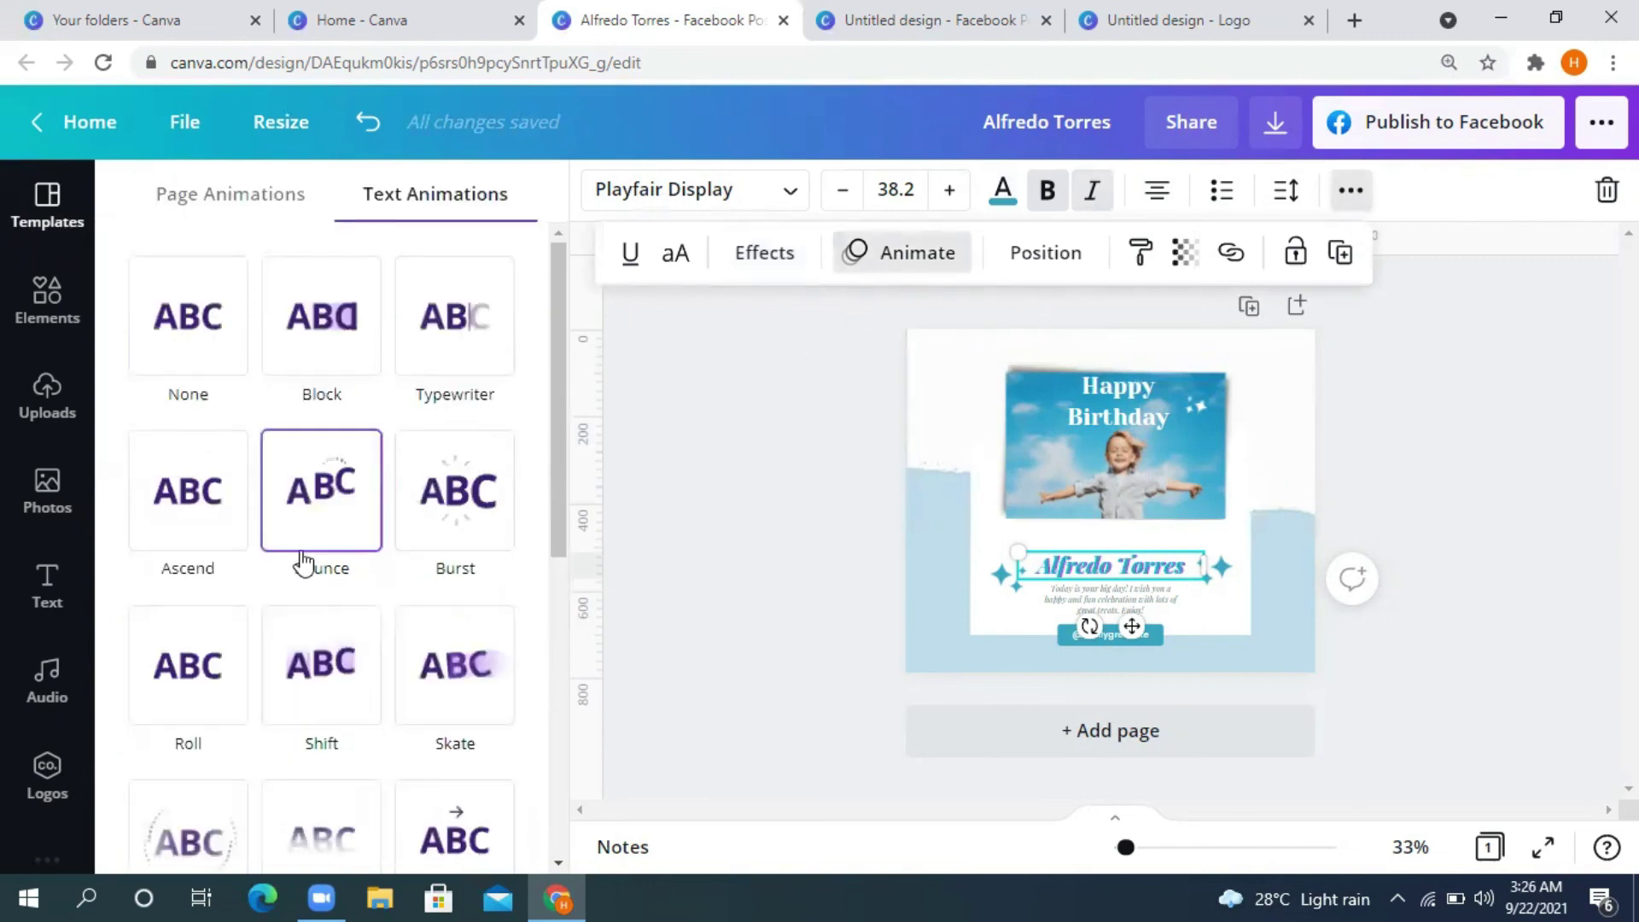
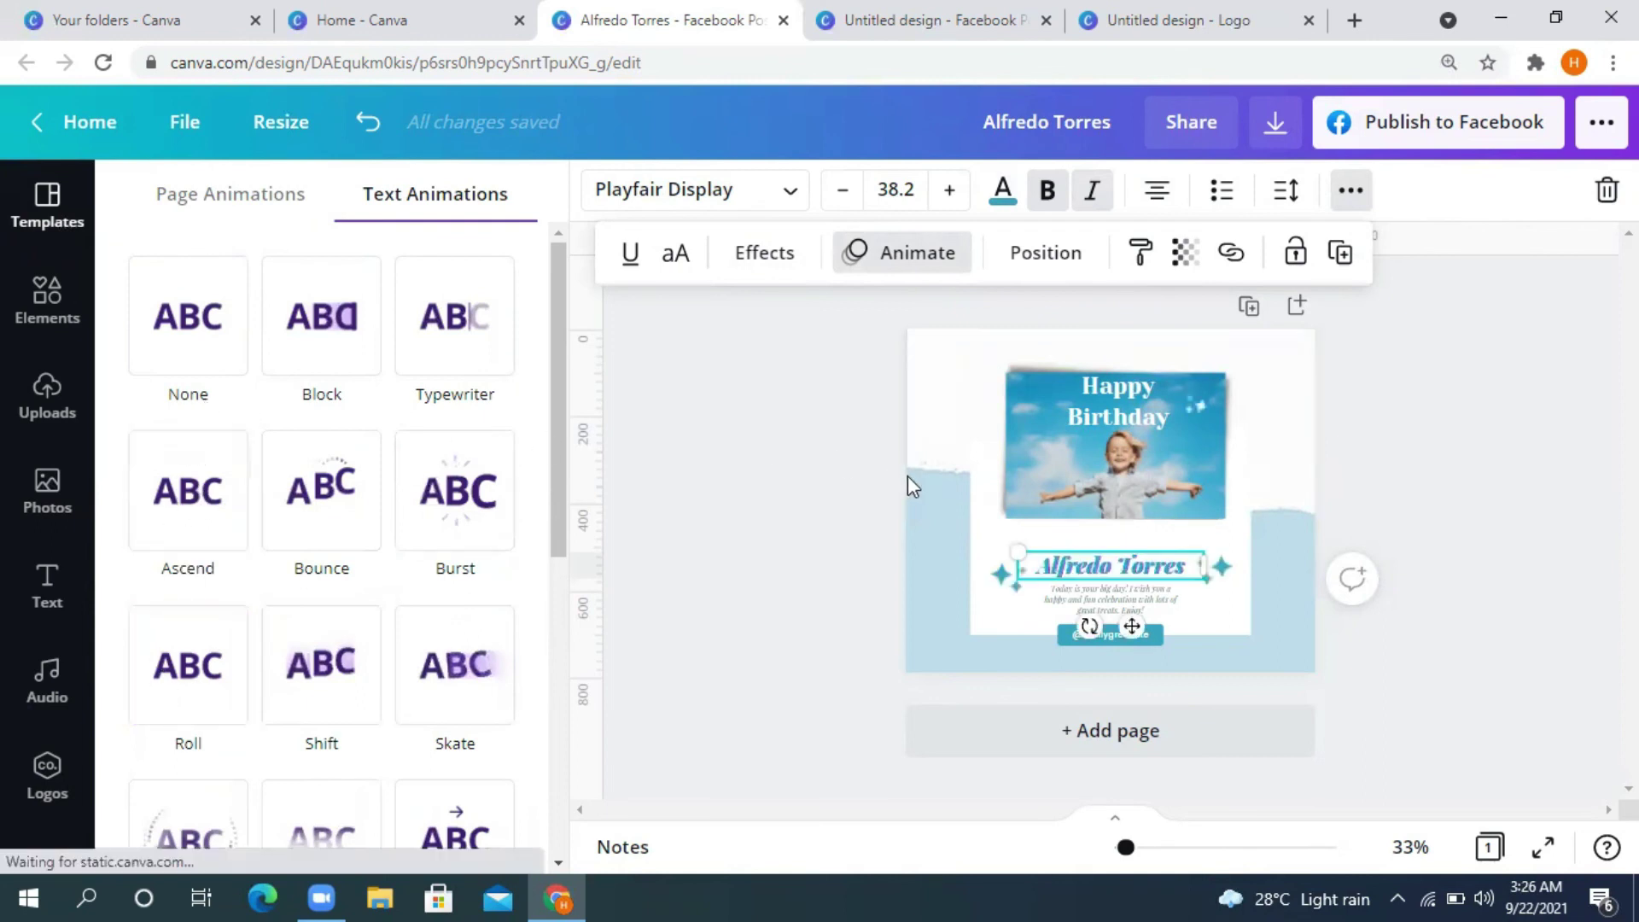
pyautogui.click(675, 254)
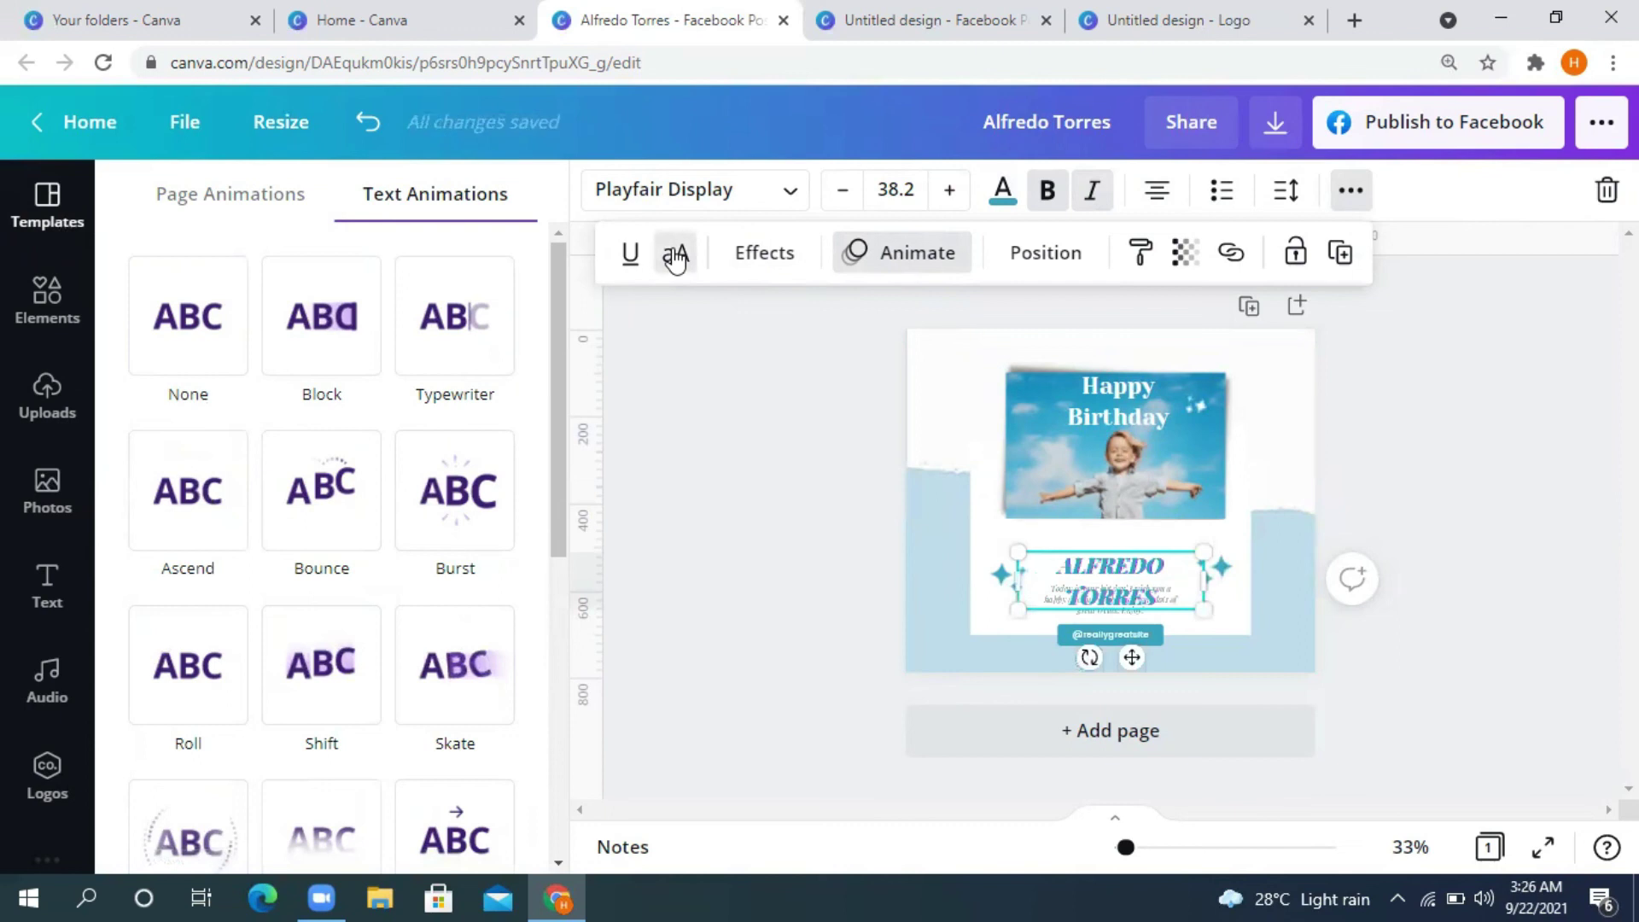
pyautogui.click(676, 253)
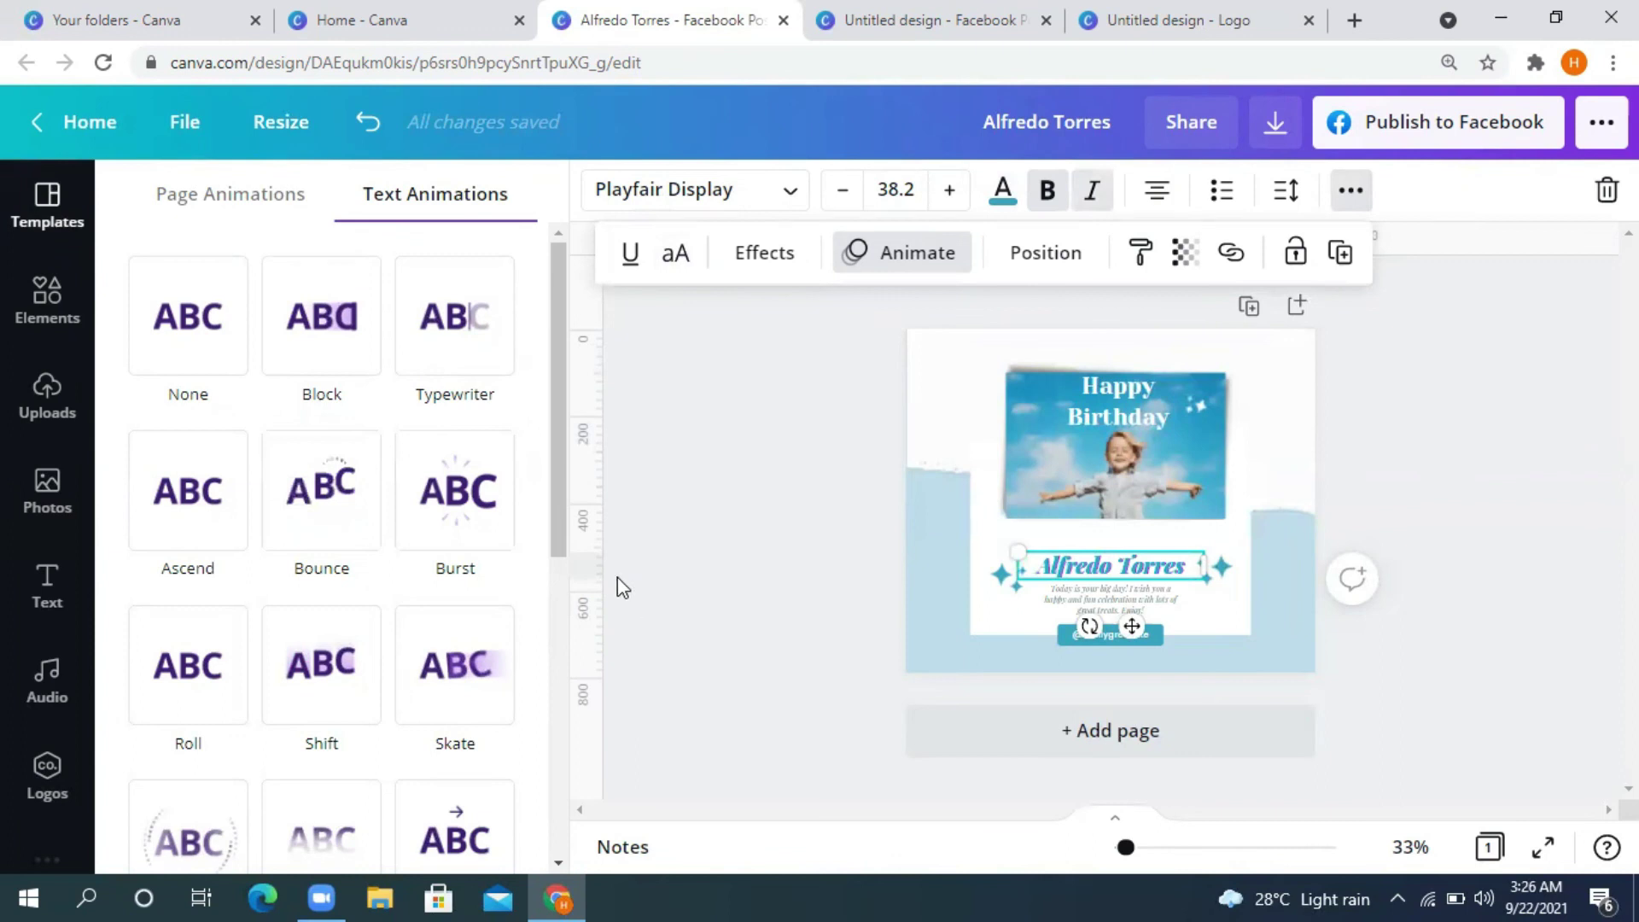
pyautogui.click(752, 484)
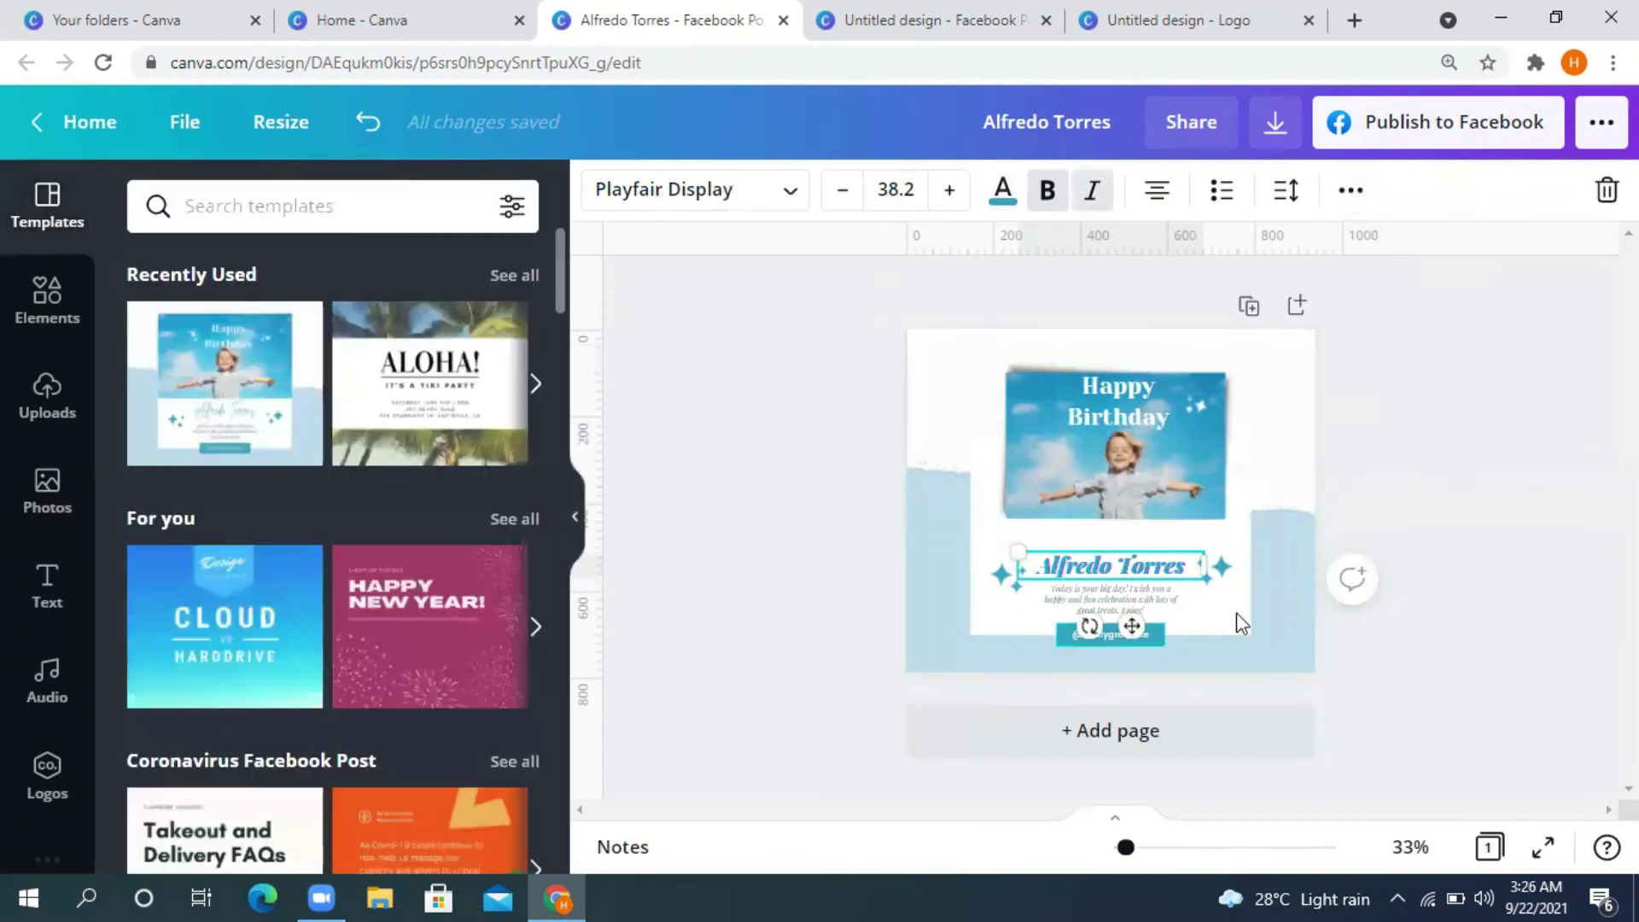
# Step: Add the palm leaf shadow graphic from the elements and place it over the lower right part of the page
pyautogui.click(41, 327)
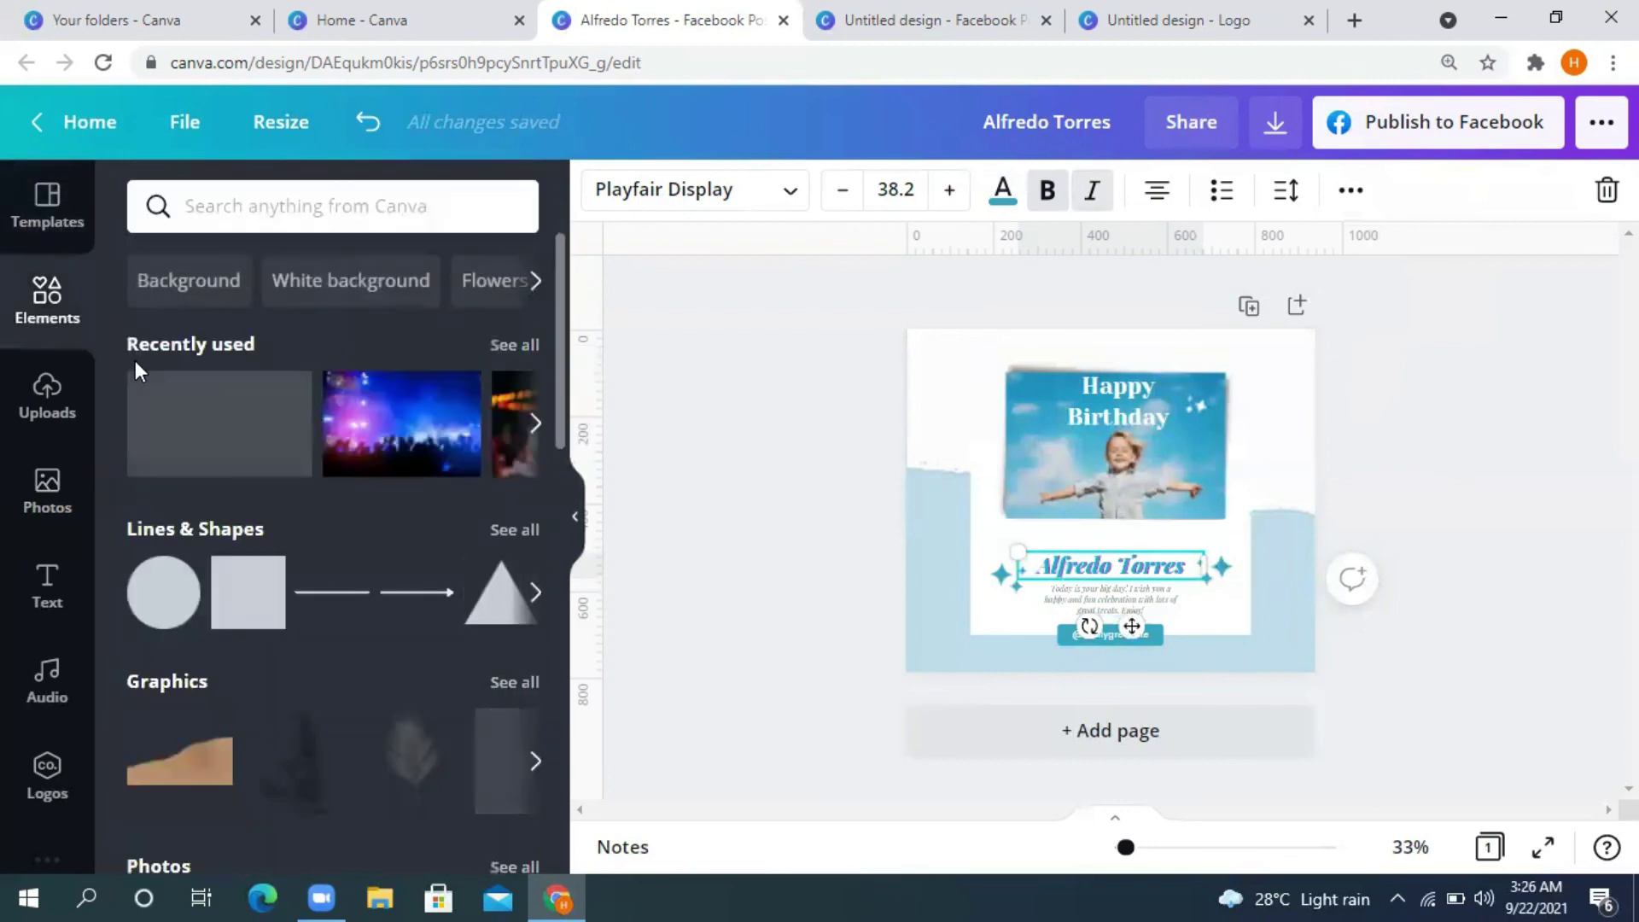
pyautogui.scroll(-7, 312, 587)
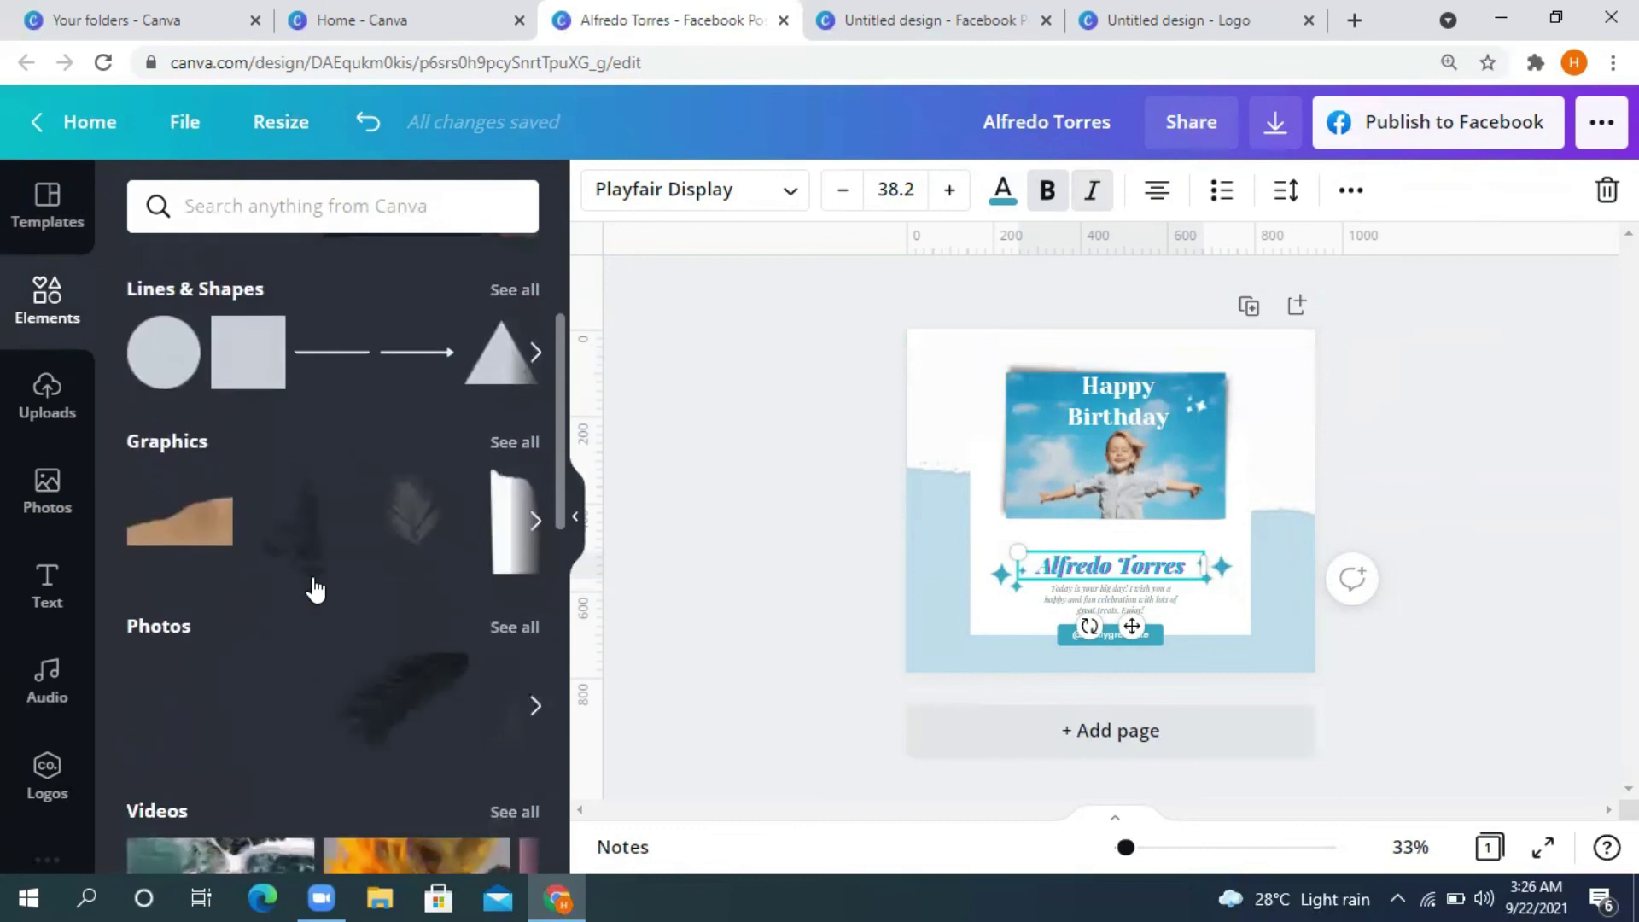
pyautogui.scroll(3, 310, 587)
pyautogui.click(461, 583)
pyautogui.moveTo(1257, 403); pyautogui.dragTo(1305, 461)
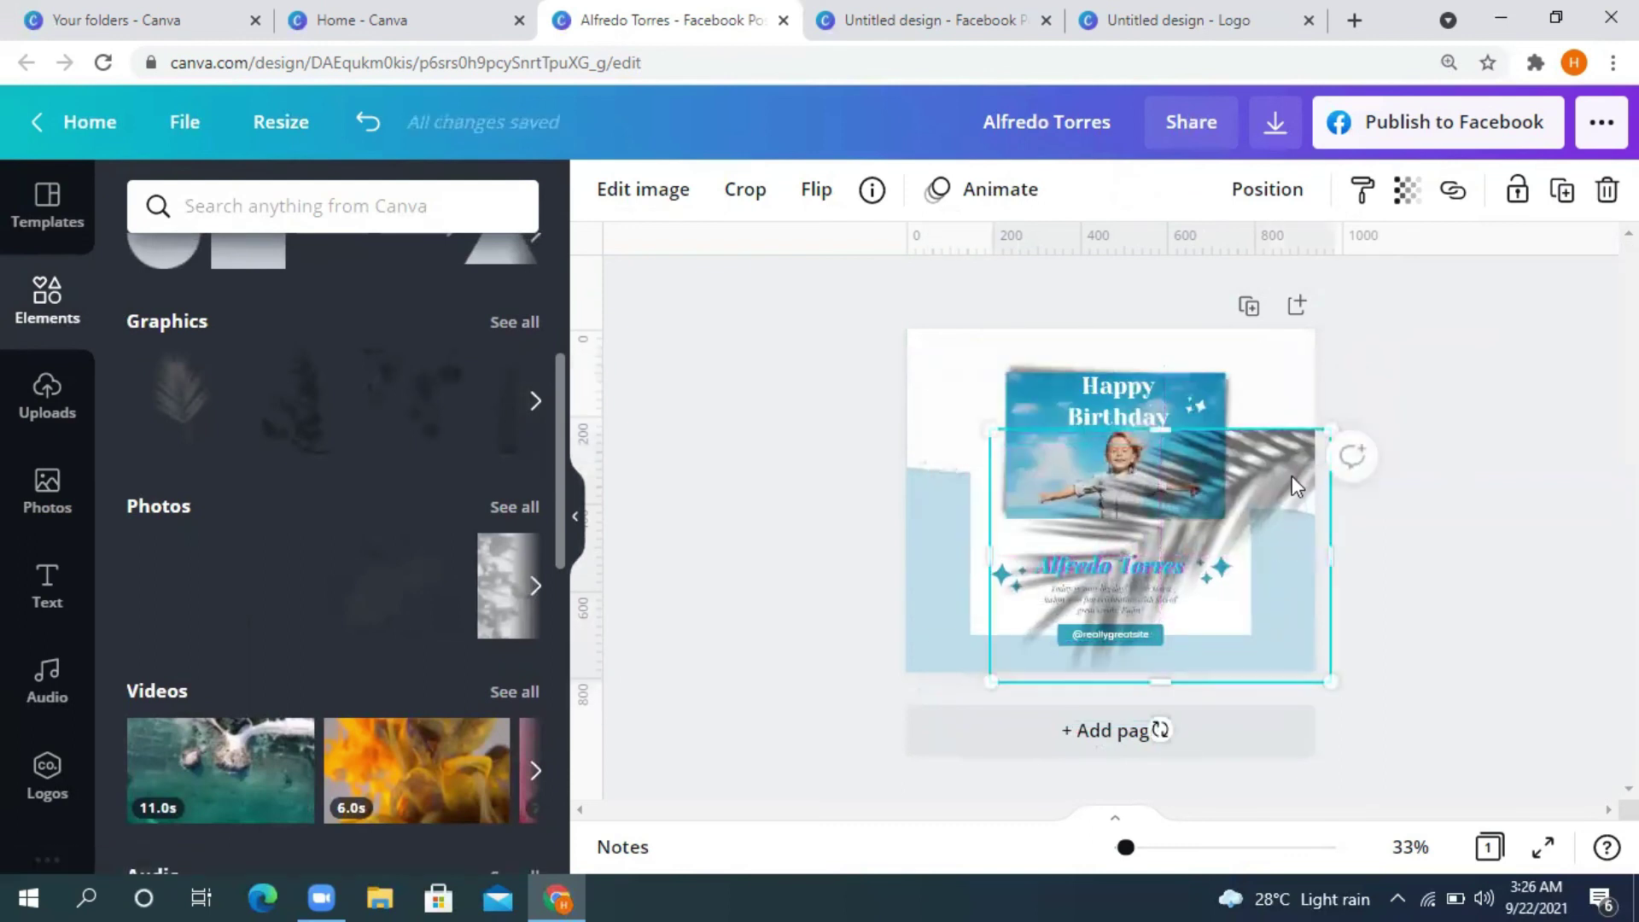
# Step: Send the palm leaf shadow backwards behind the white card and shift it toward the page's lower right corner
pyautogui.rightClick(1293, 475)
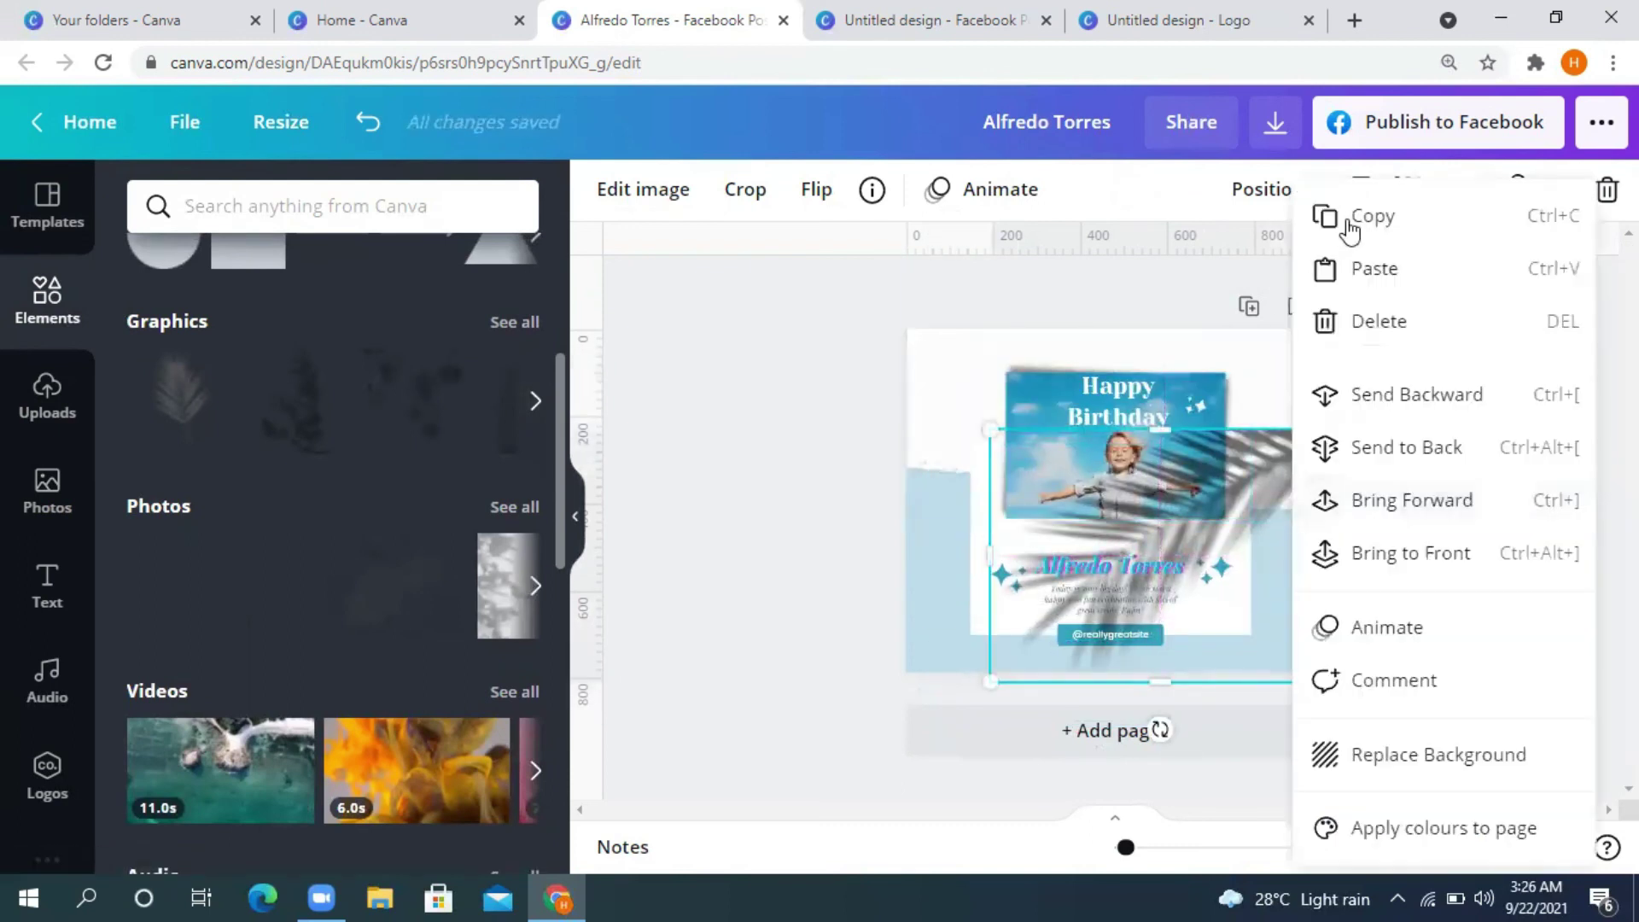
pyautogui.click(1402, 401)
pyautogui.rightClick(1267, 482)
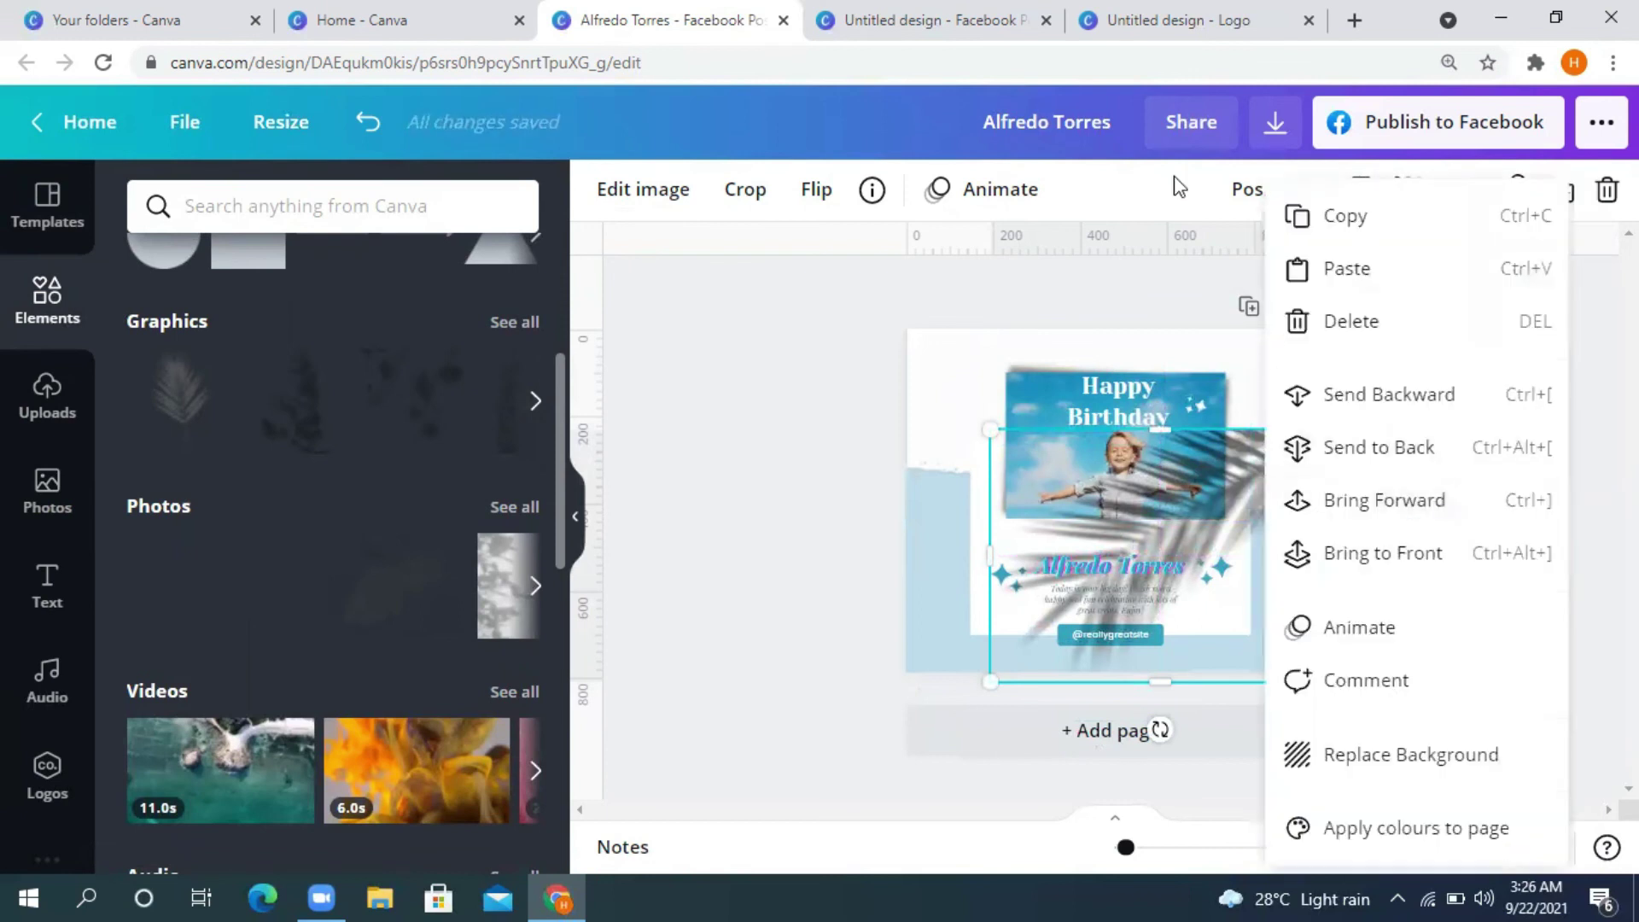
pyautogui.click(1242, 195)
pyautogui.click(1160, 271)
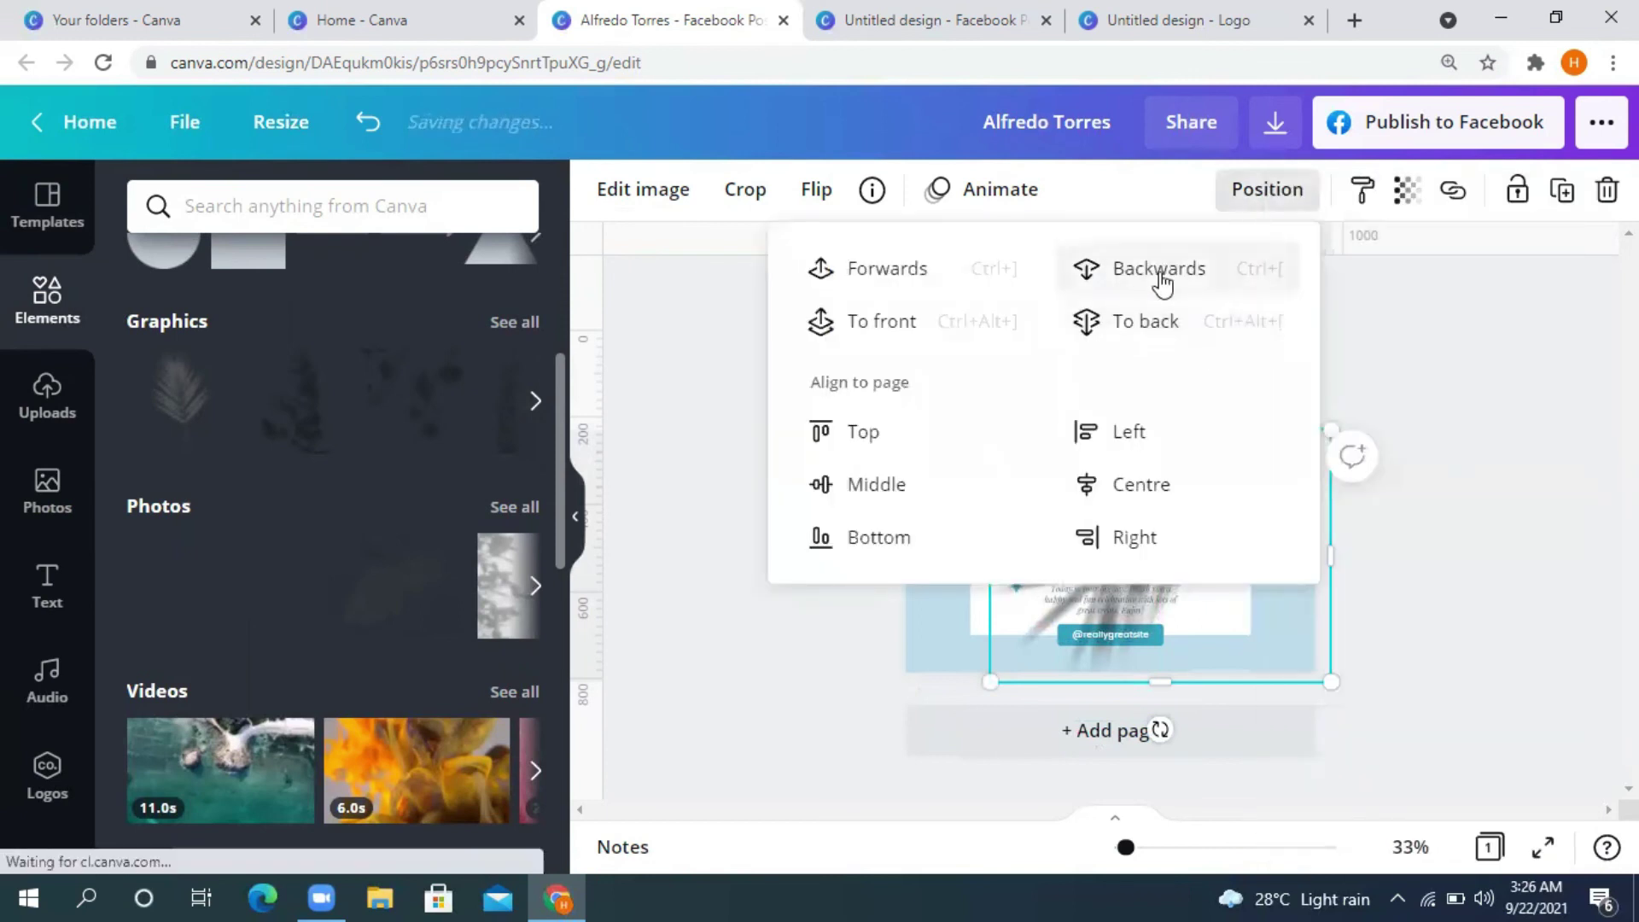
pyautogui.click(1102, 268)
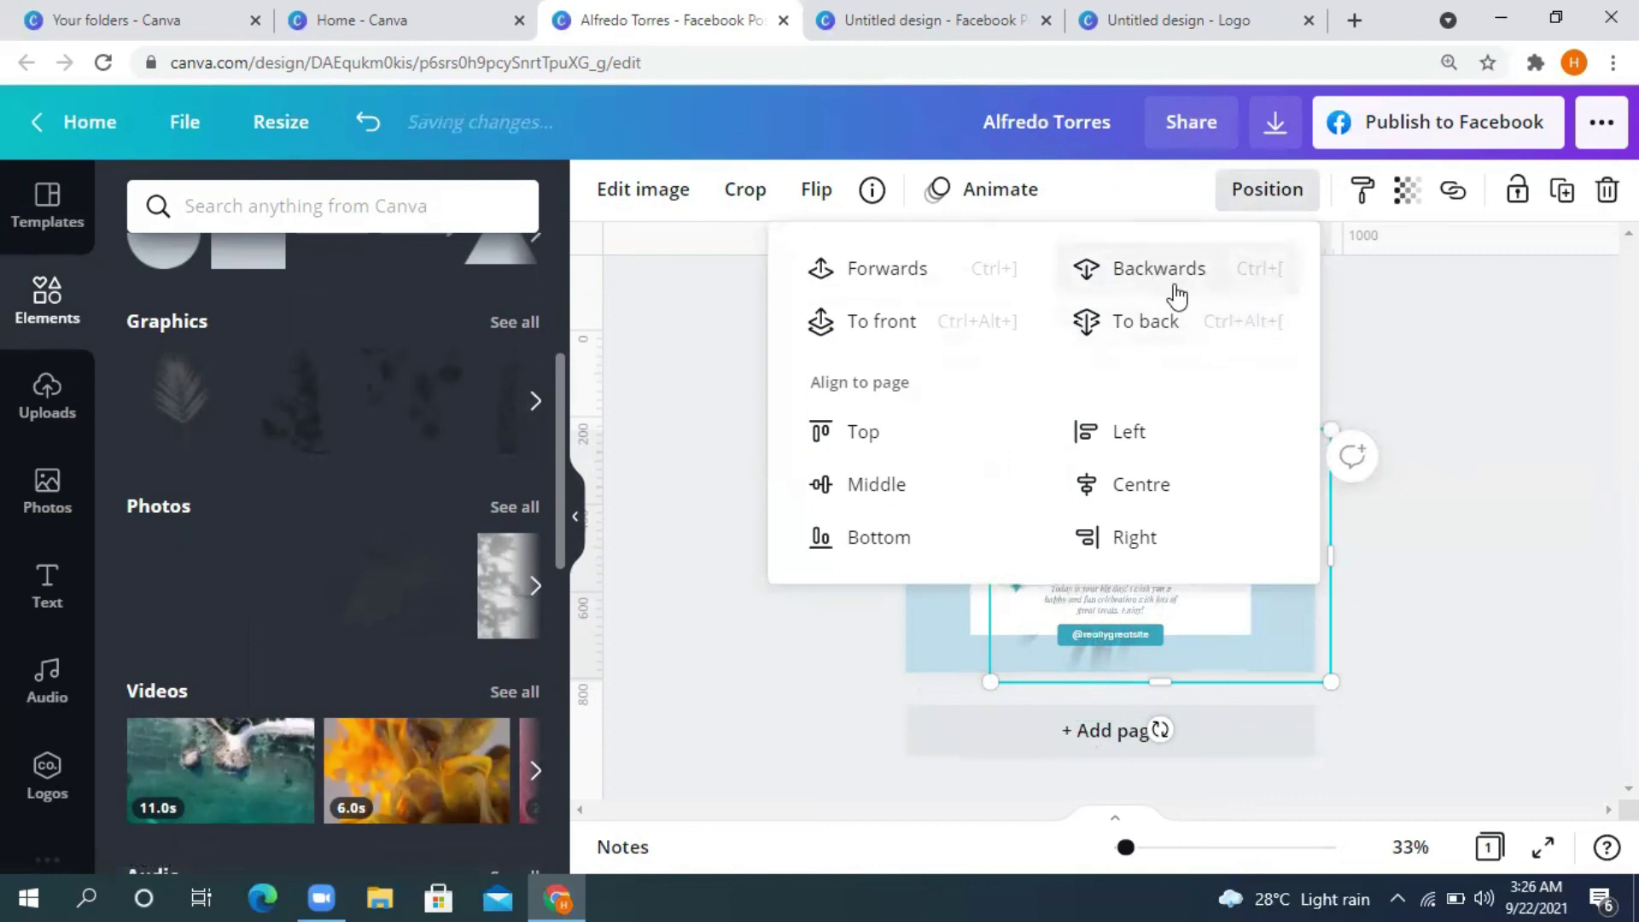
pyautogui.click(1468, 368)
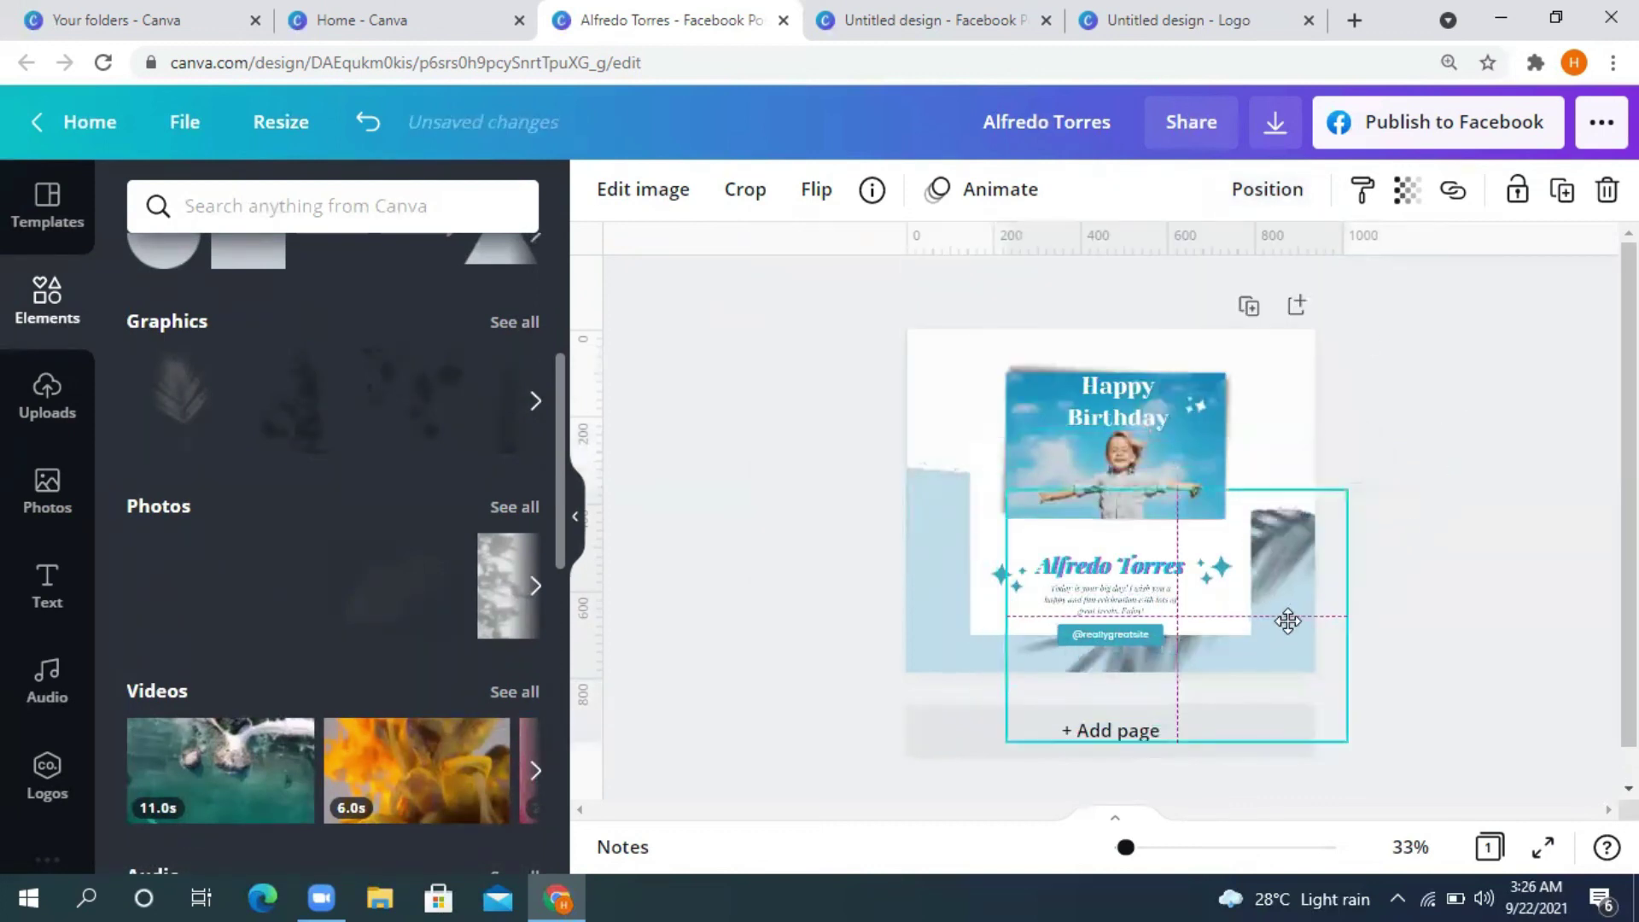
pyautogui.click(1470, 542)
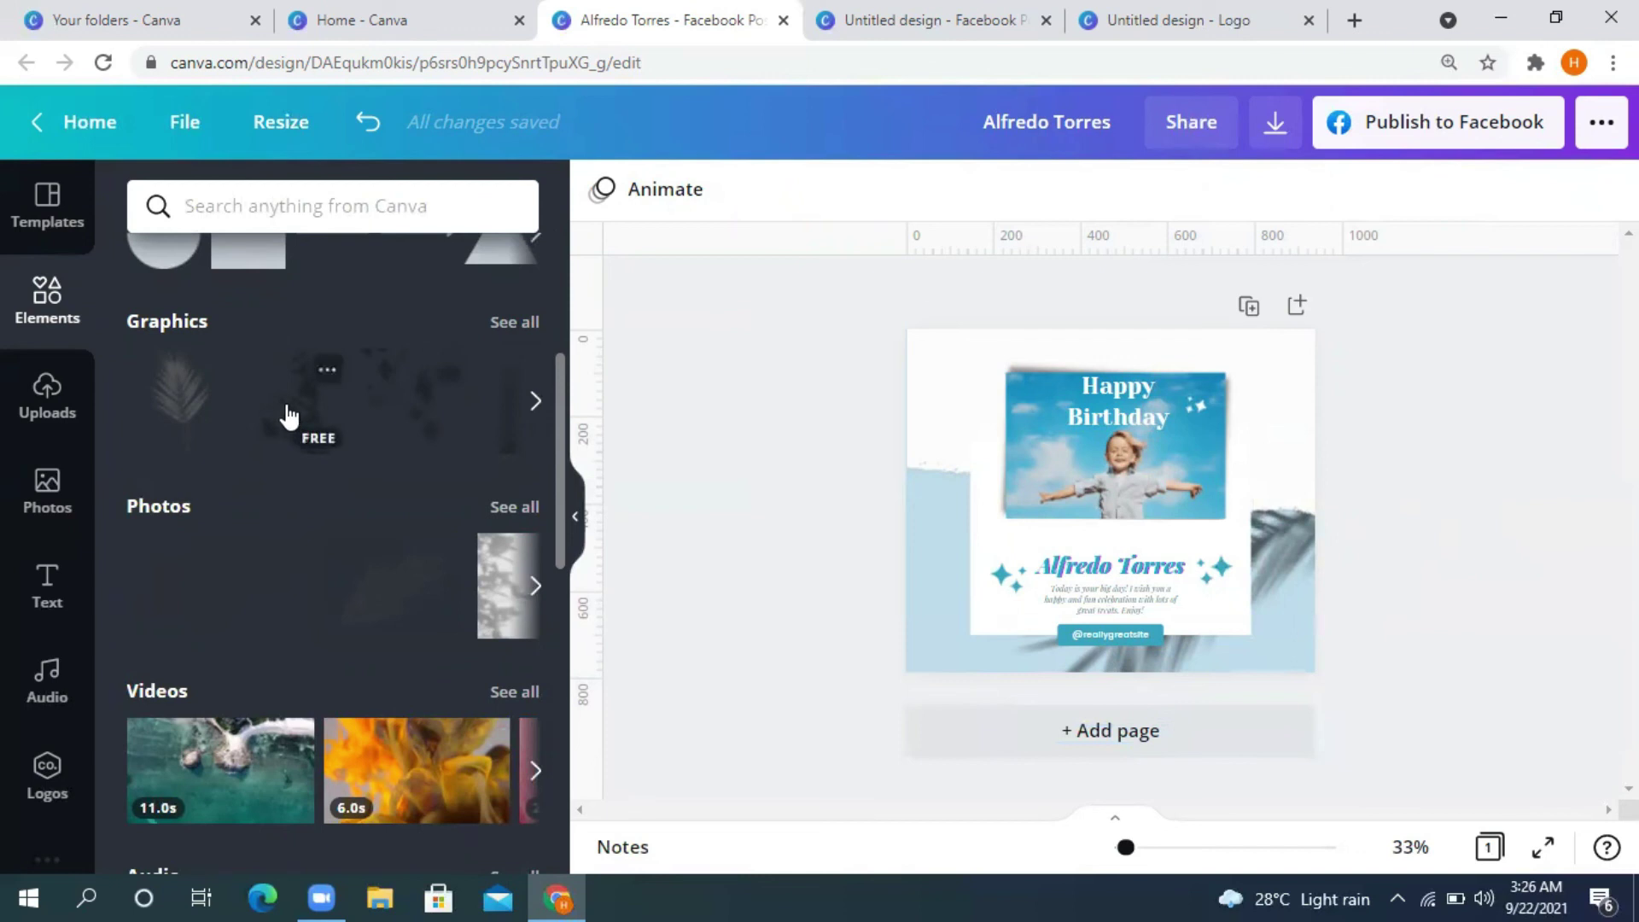
# Step: Add a second plant shadow graphic, stretch it to the page's left edge, and send it backwards behind the card
pyautogui.click(982, 489)
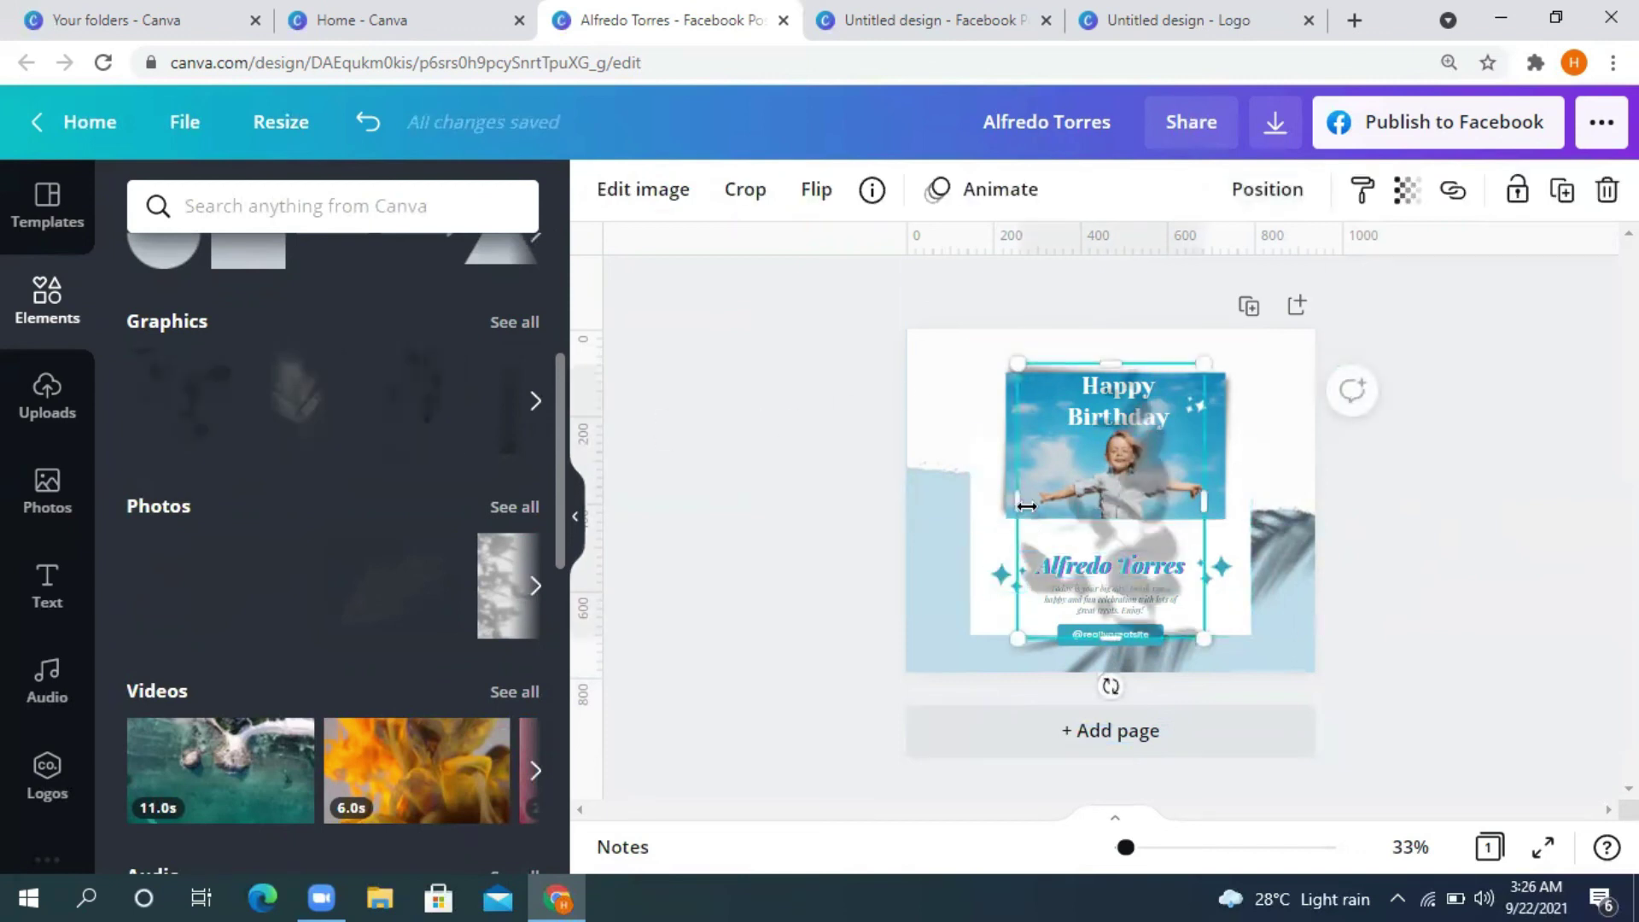
pyautogui.moveTo(1013, 519); pyautogui.dragTo(905, 556)
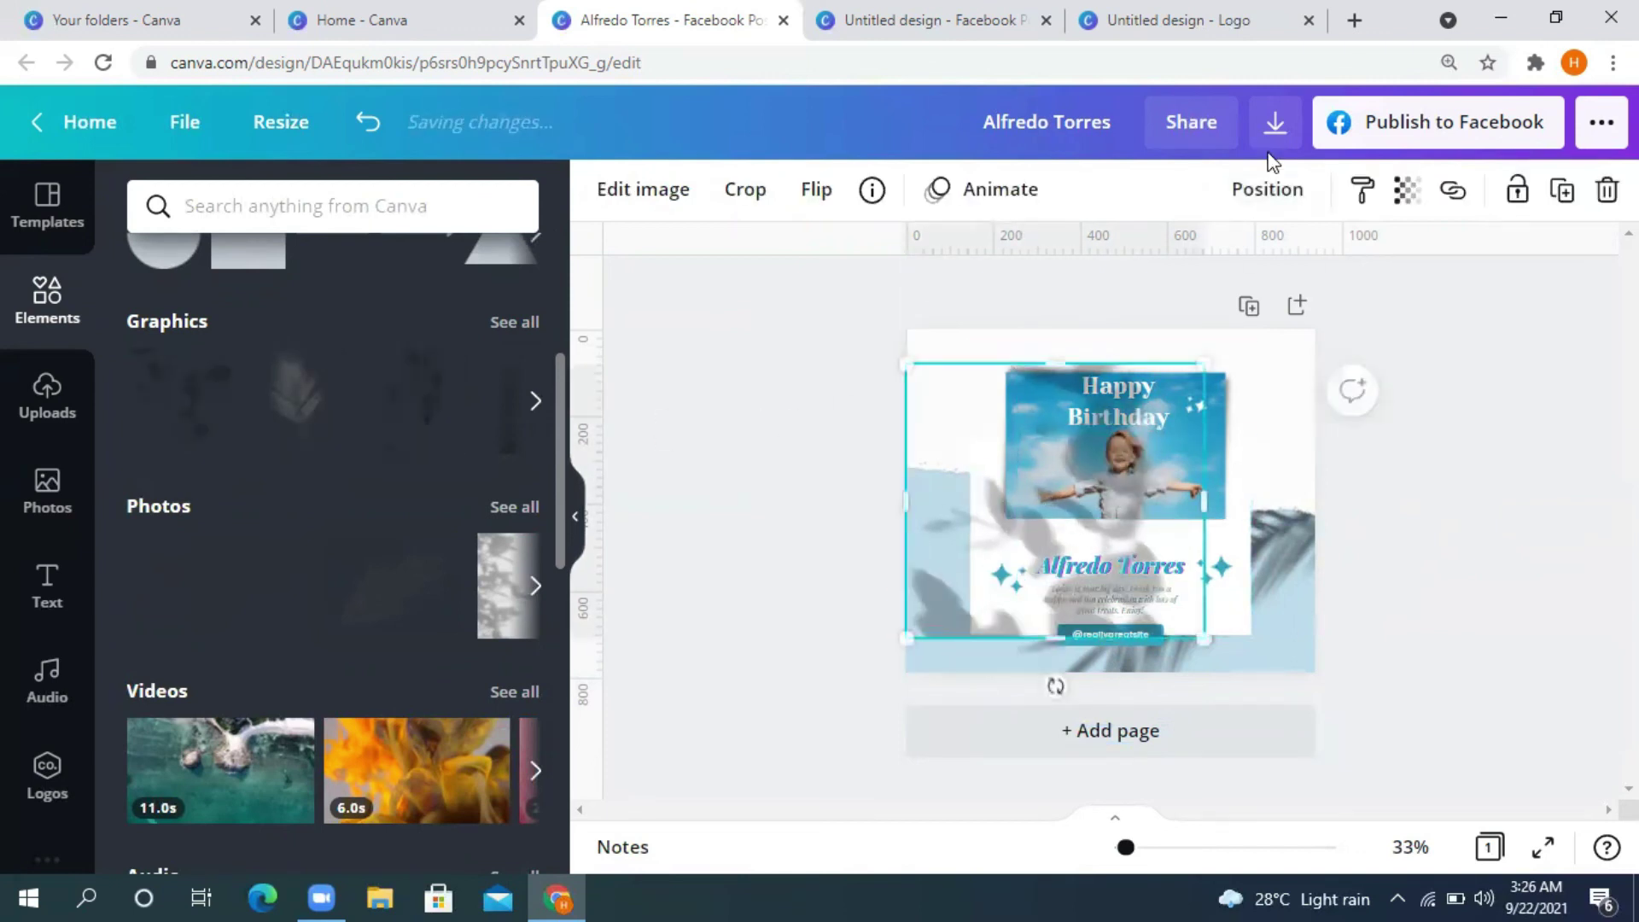
pyautogui.click(1266, 191)
pyautogui.click(1144, 299)
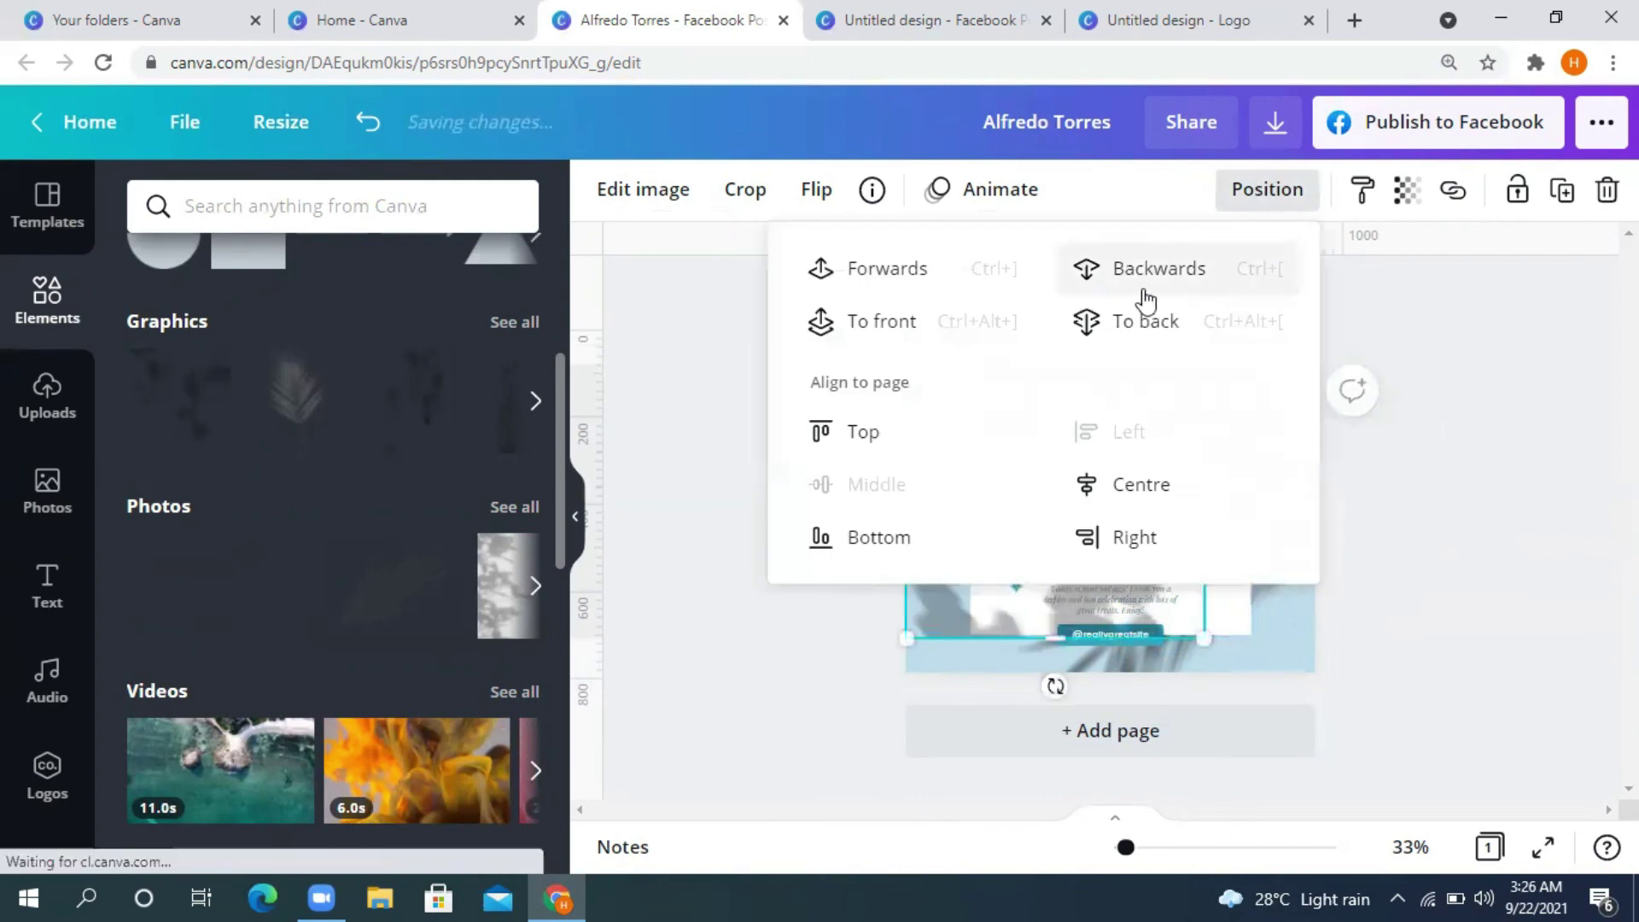
pyautogui.click(1236, 336)
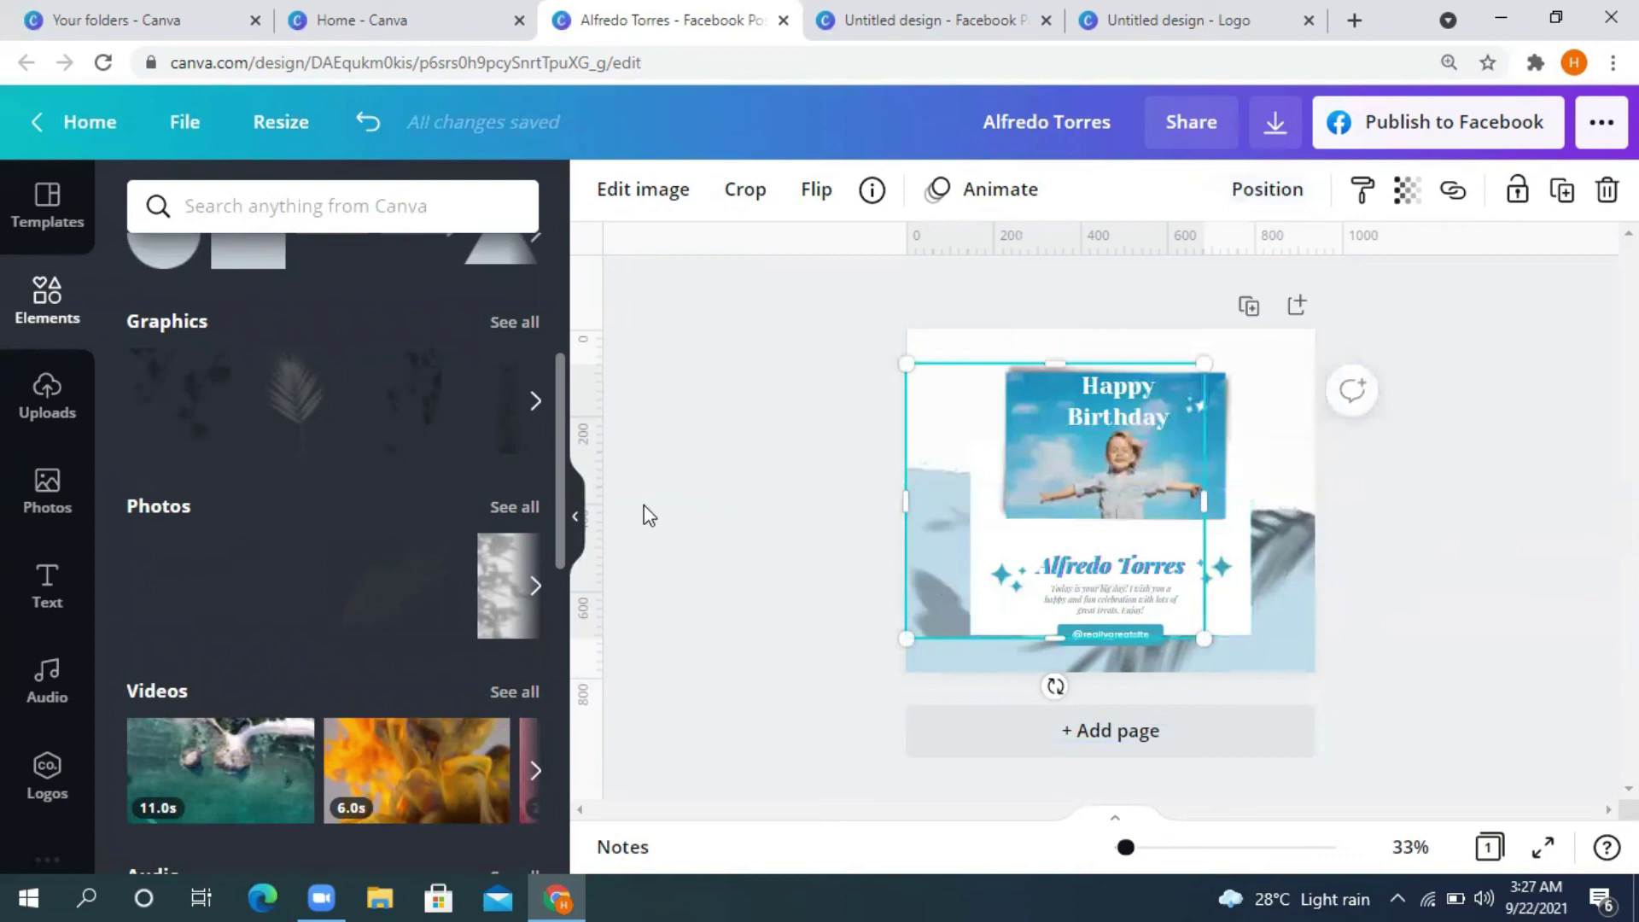
# Step: Browse the element categories from recently used items and shapes through videos, audio and charts to frames and grids
pyautogui.scroll(4, 346, 380)
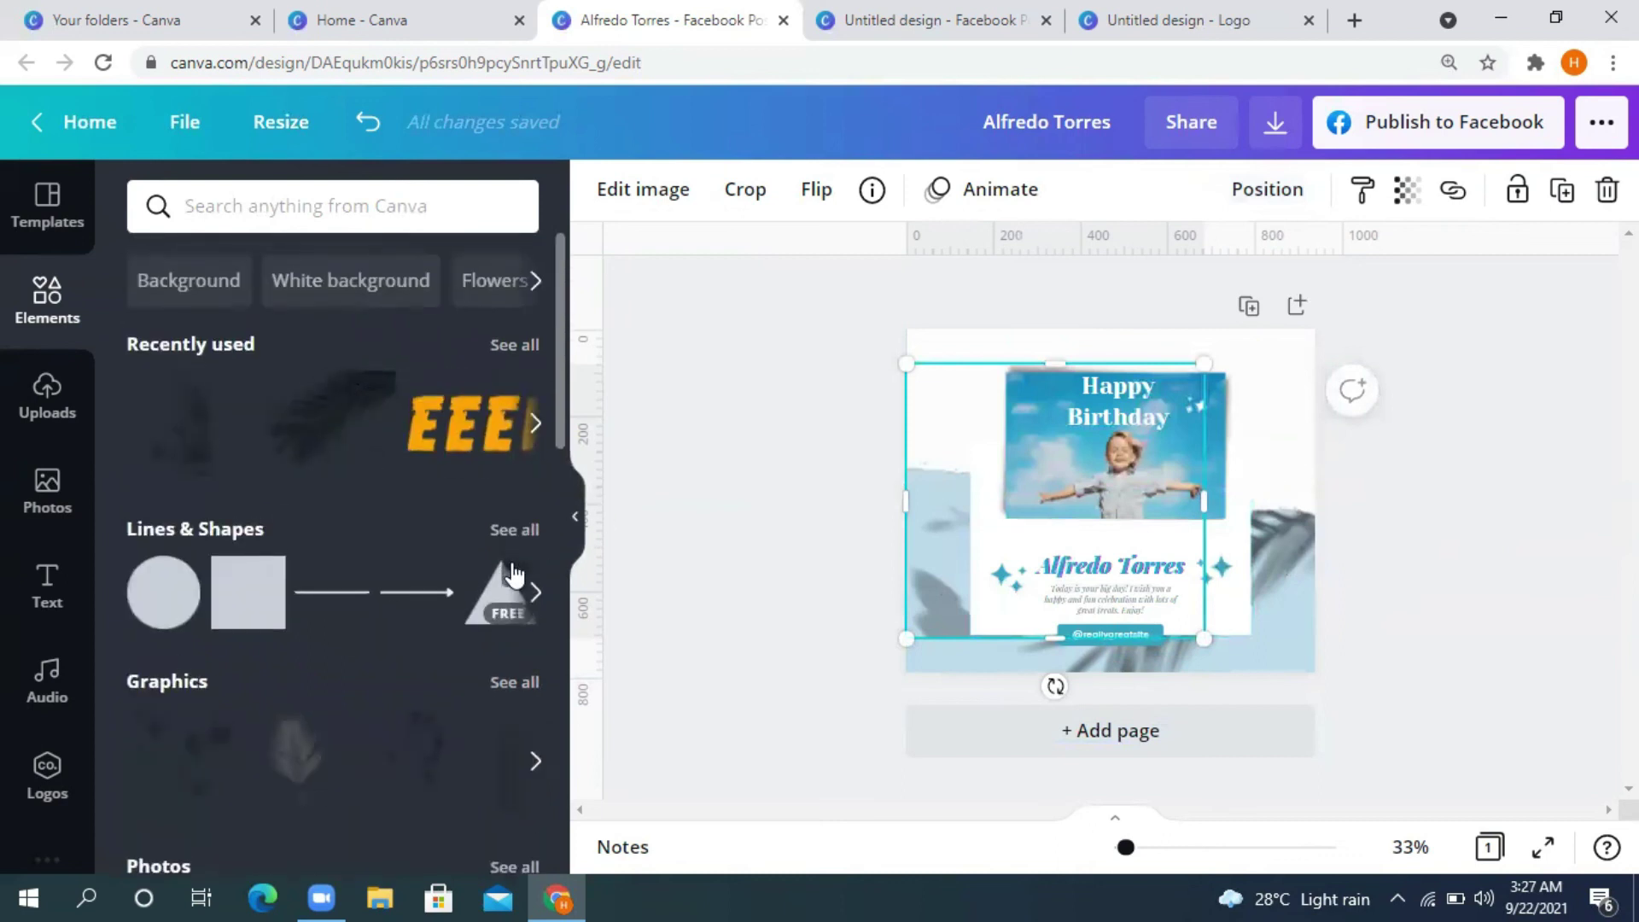
pyautogui.scroll(-1, 17, 550)
pyautogui.scroll(-1, 17, 551)
pyautogui.scroll(-5, 444, 637)
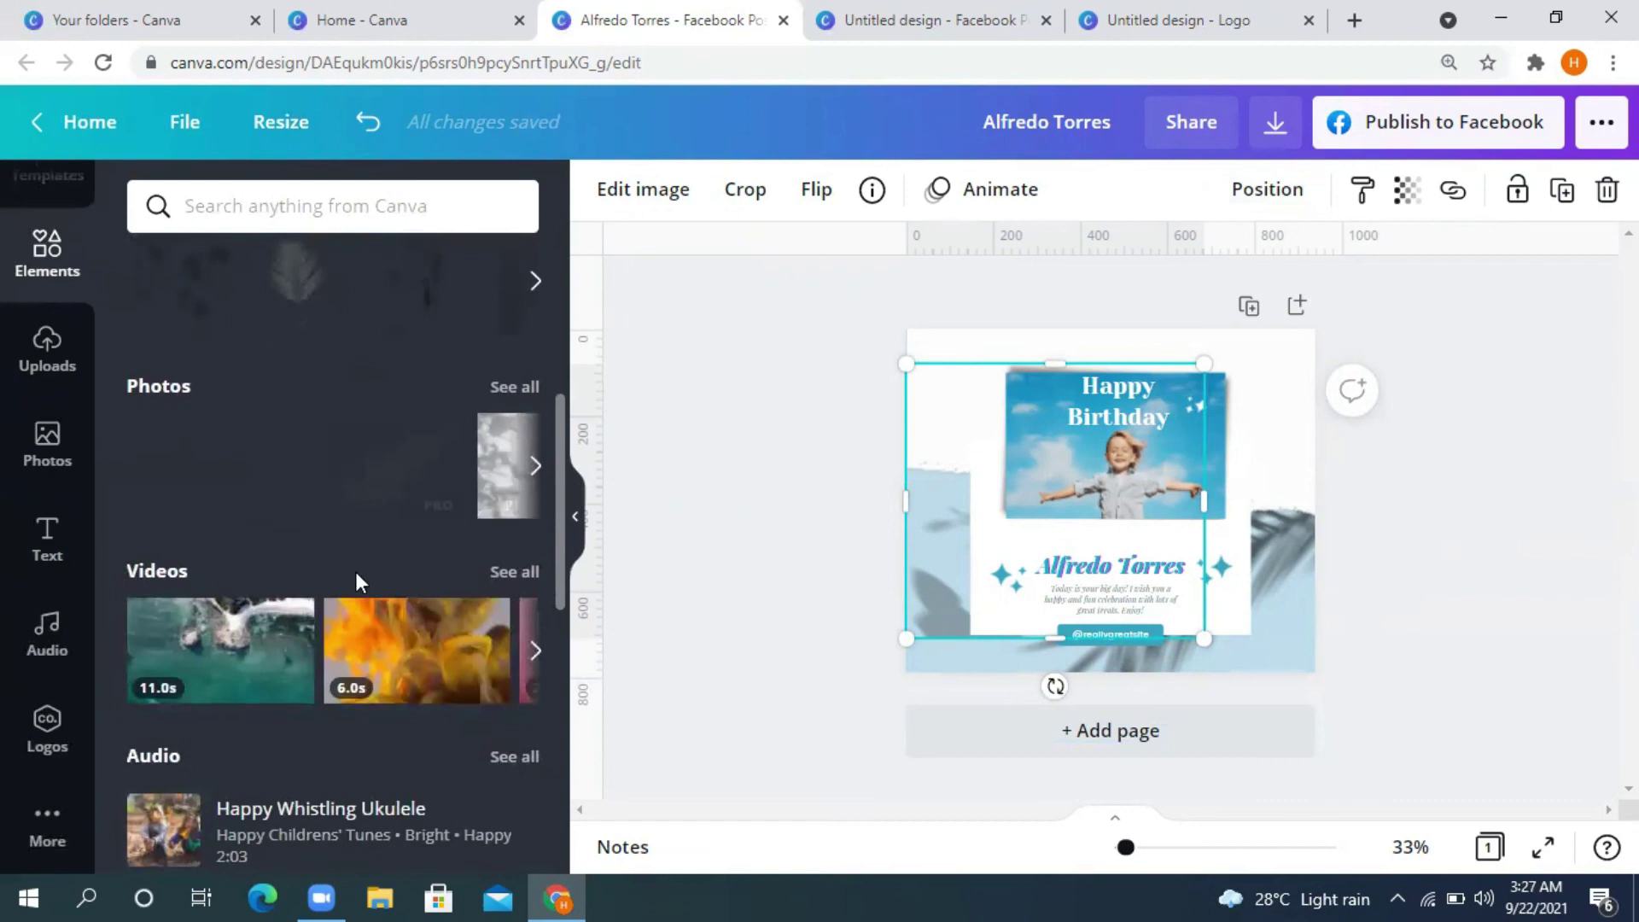
pyautogui.scroll(-1, 130, 534)
pyautogui.scroll(-2, 238, 478)
pyautogui.scroll(-6, 256, 537)
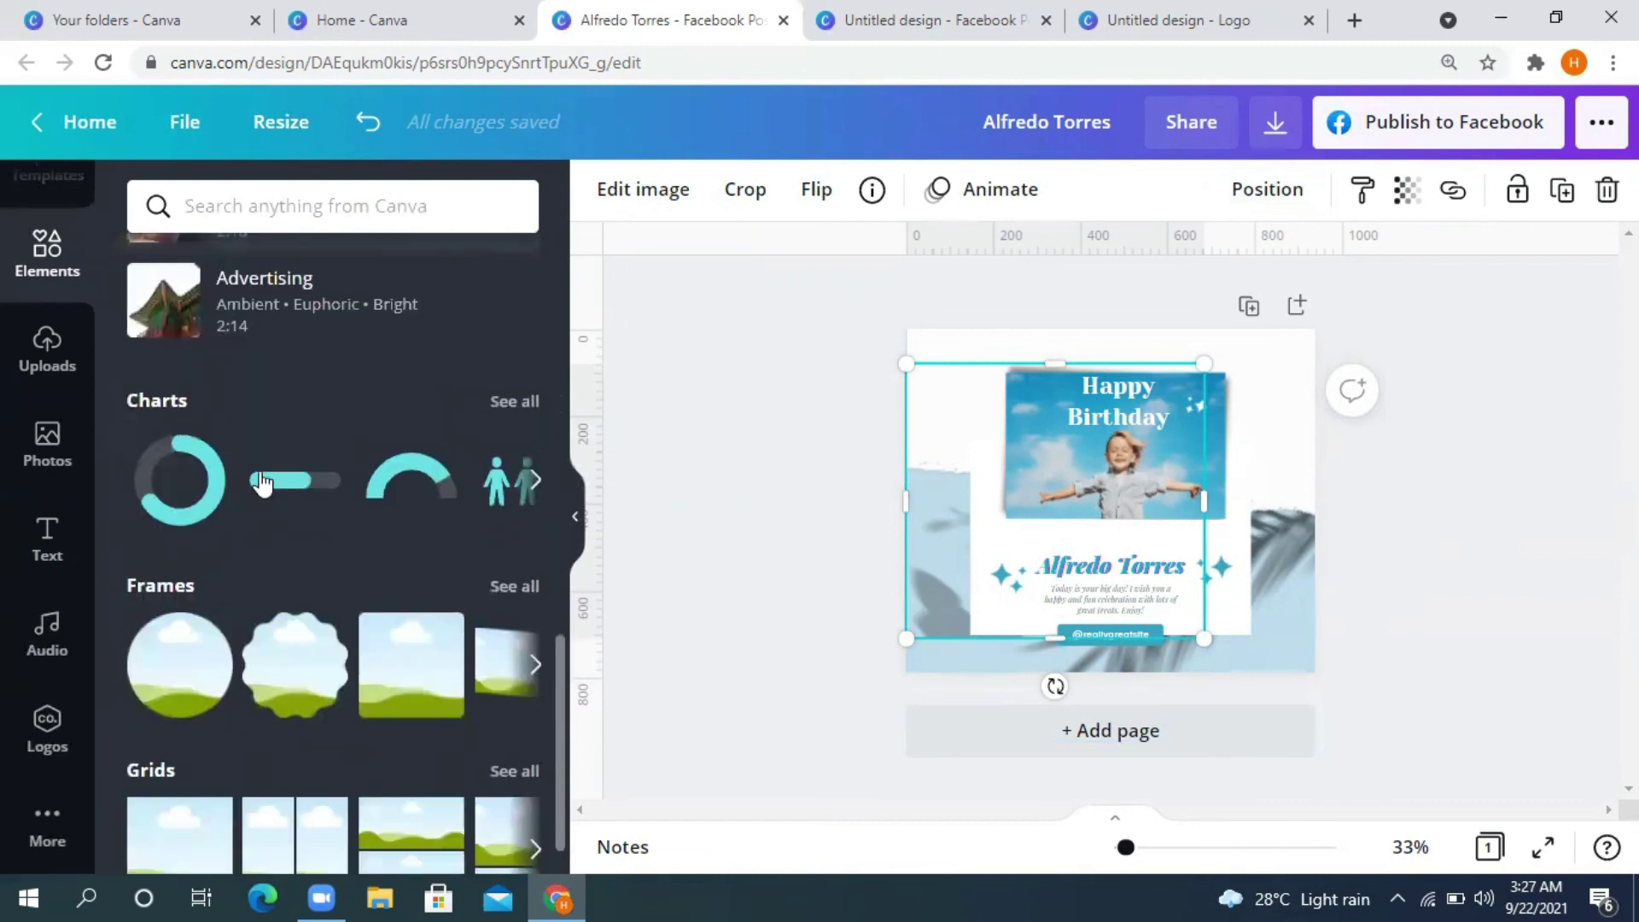
pyautogui.scroll(-1, 253, 589)
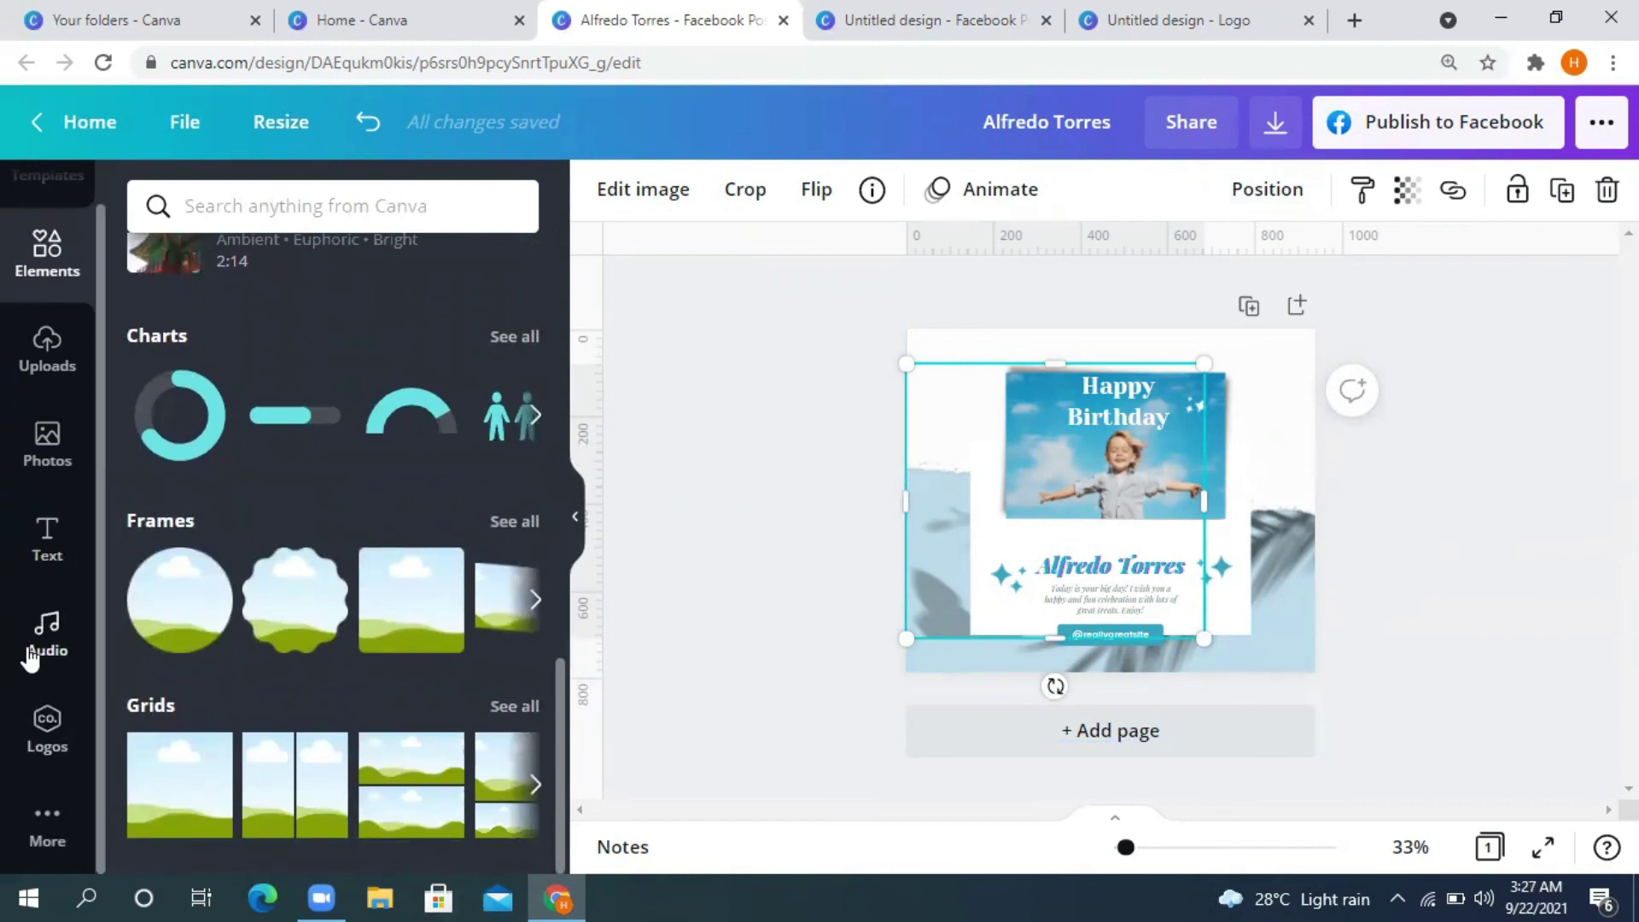
pyautogui.click(753, 317)
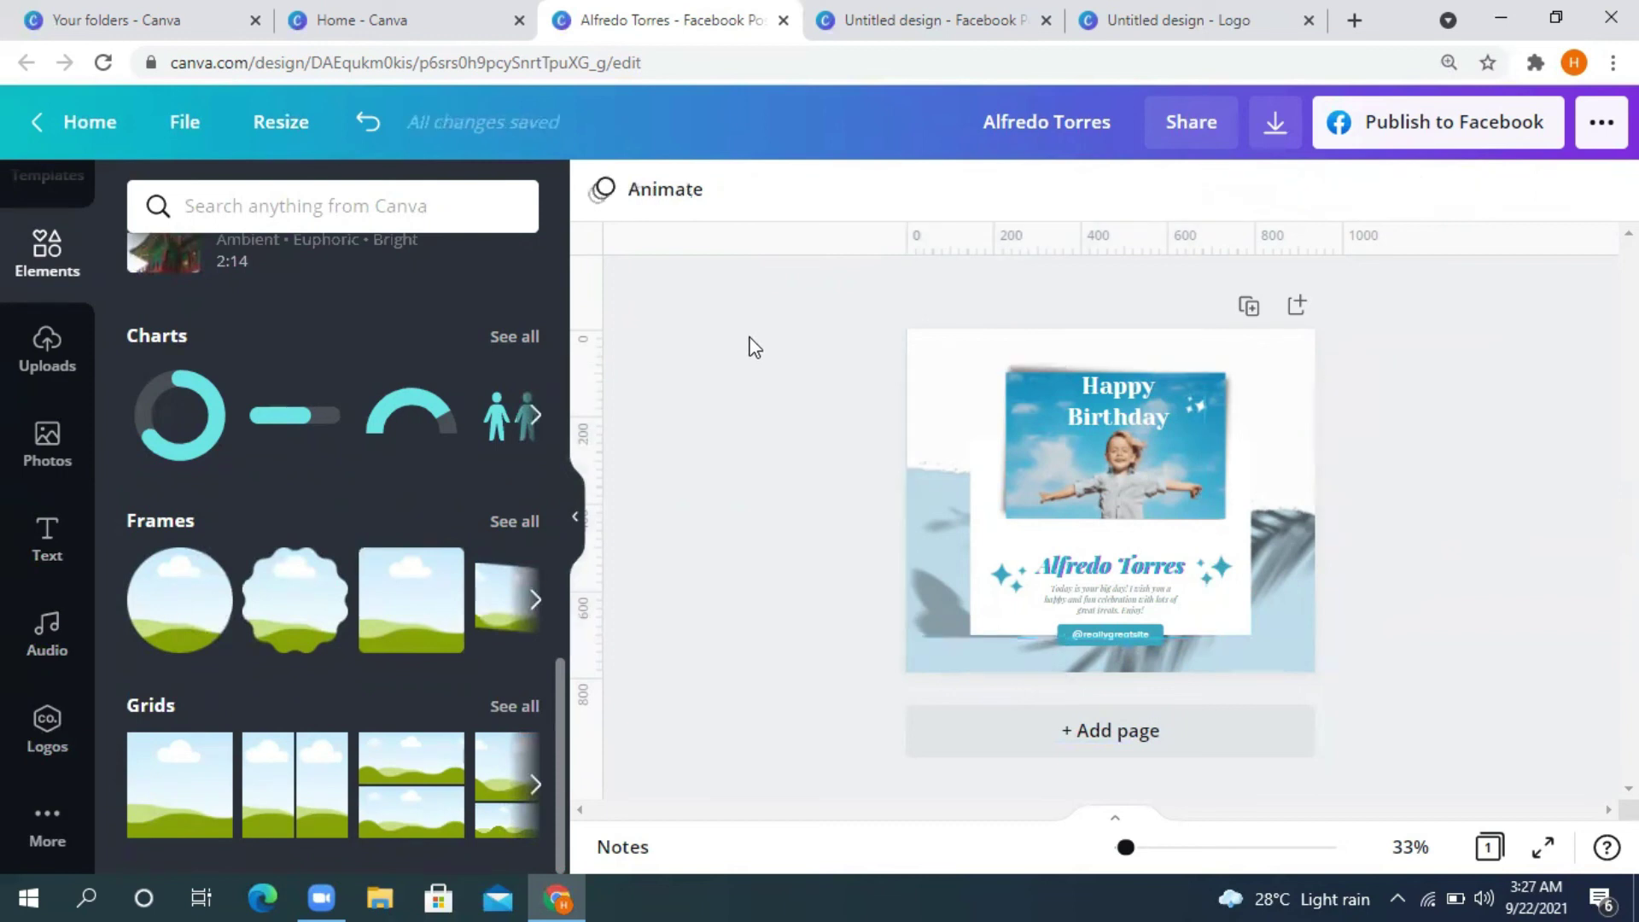
pyautogui.click(940, 437)
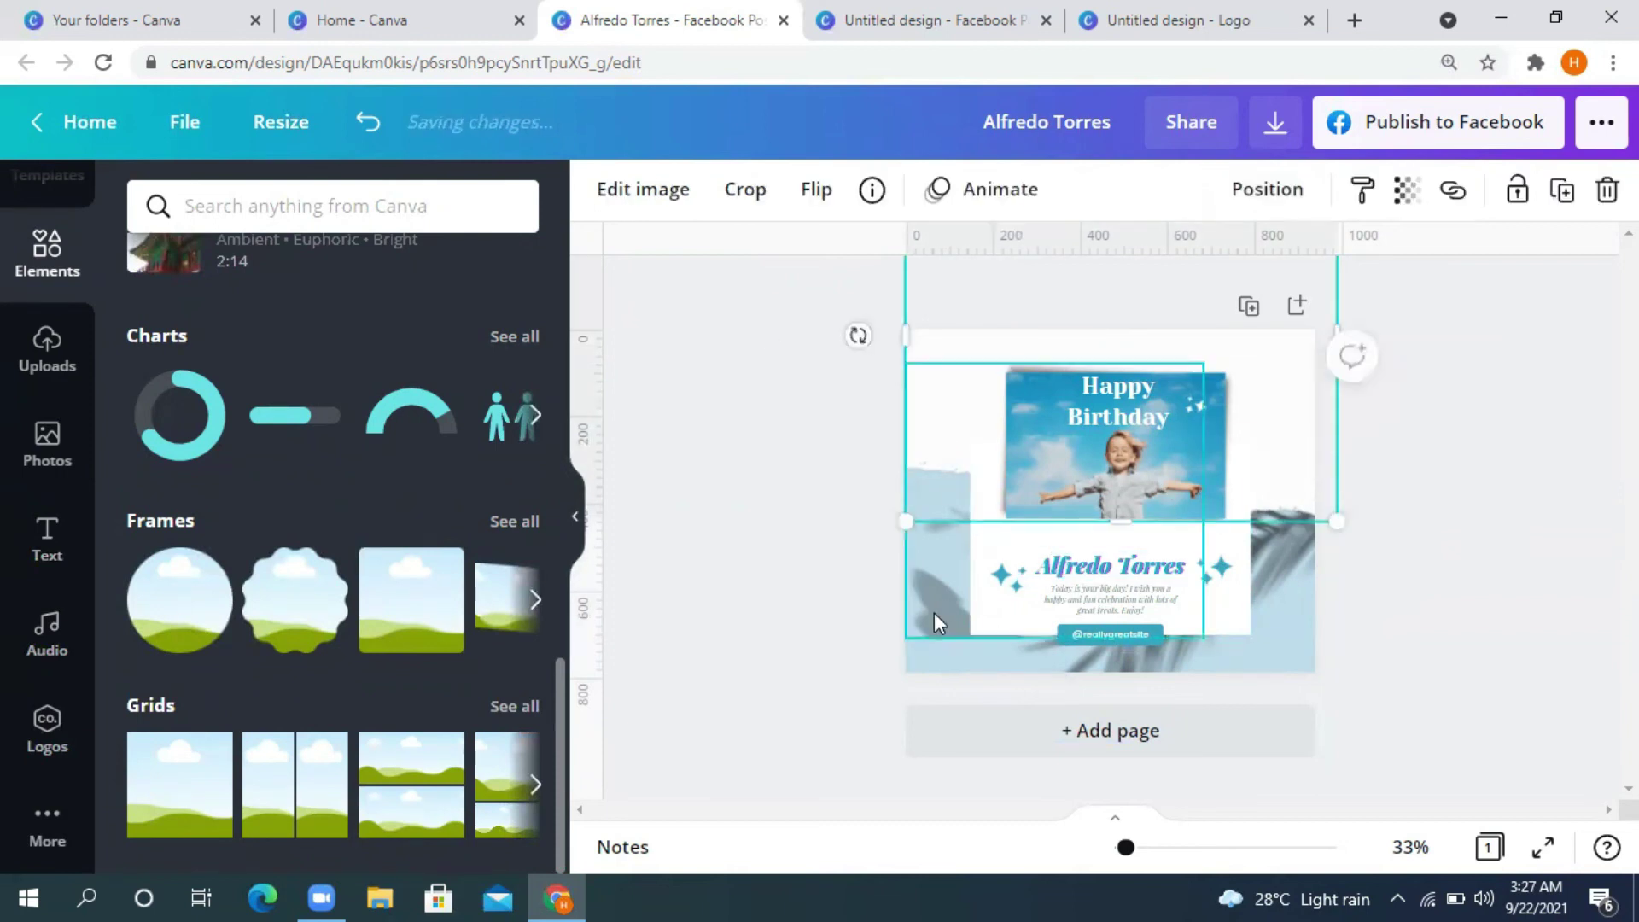
pyautogui.click(721, 608)
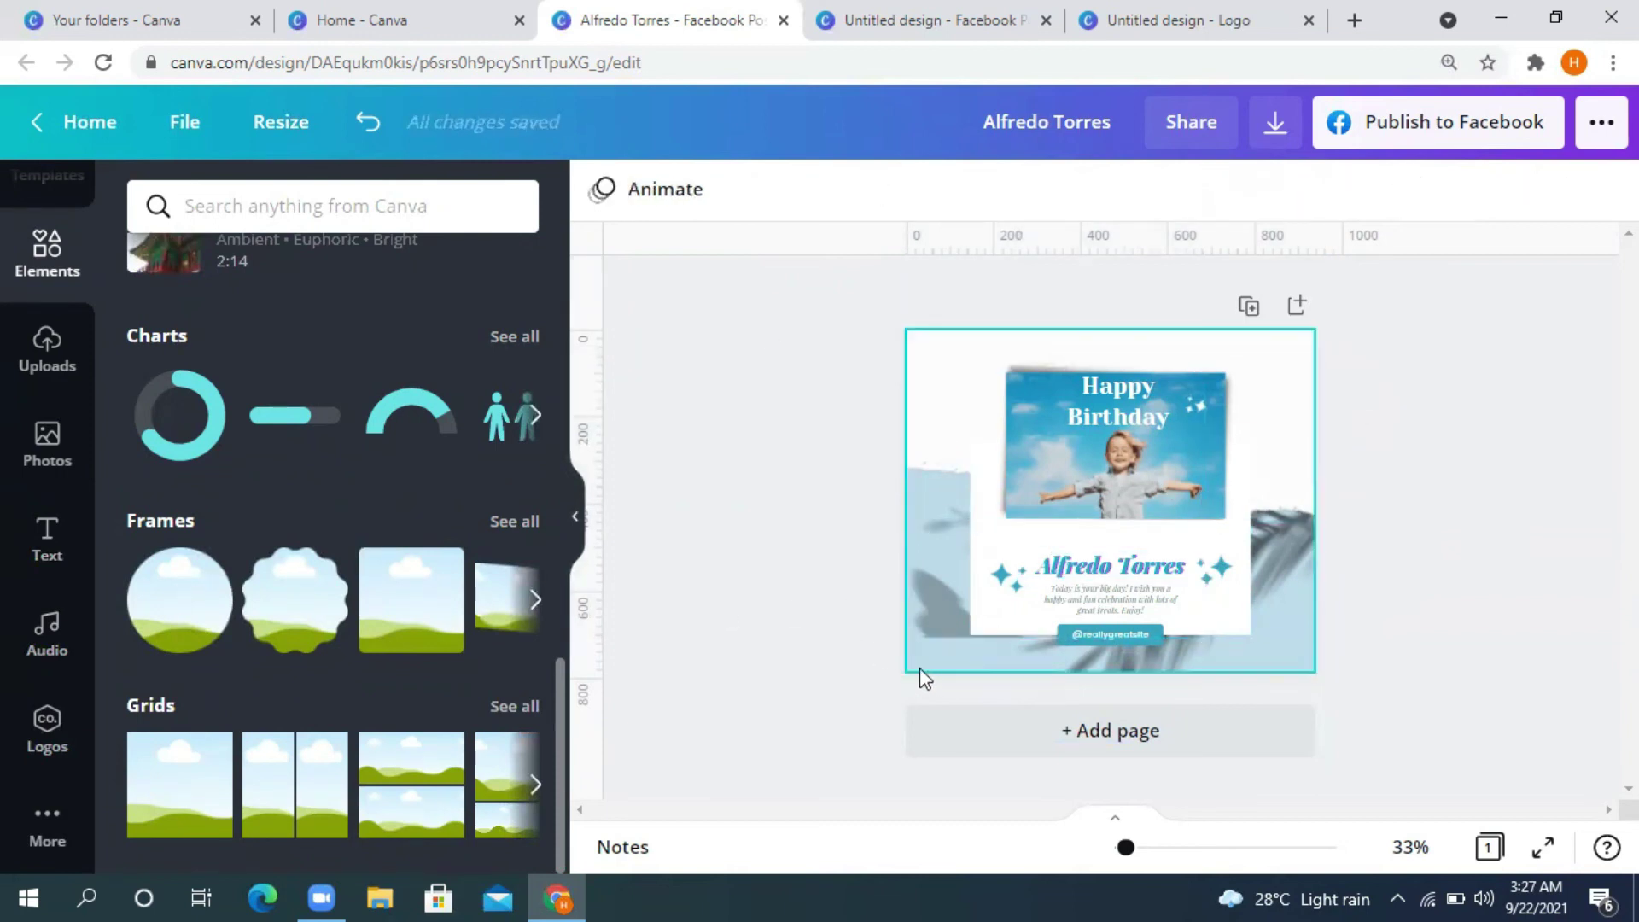
# Step: Preview the recently used Club track in the audio library and pause its playback
pyautogui.click(47, 640)
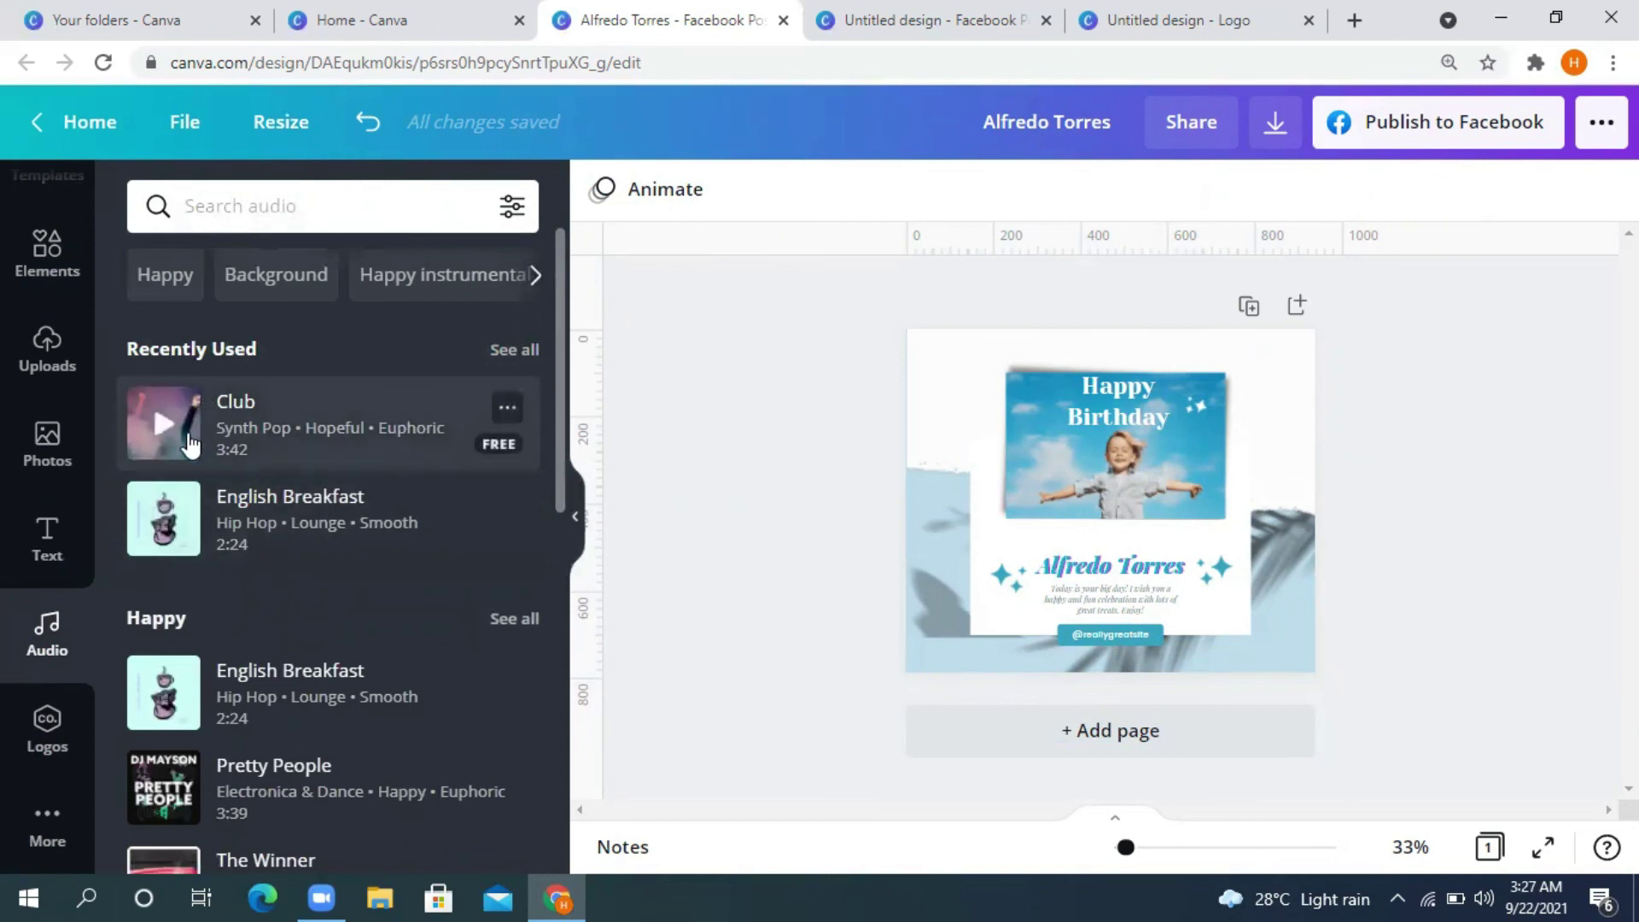
pyautogui.click(160, 443)
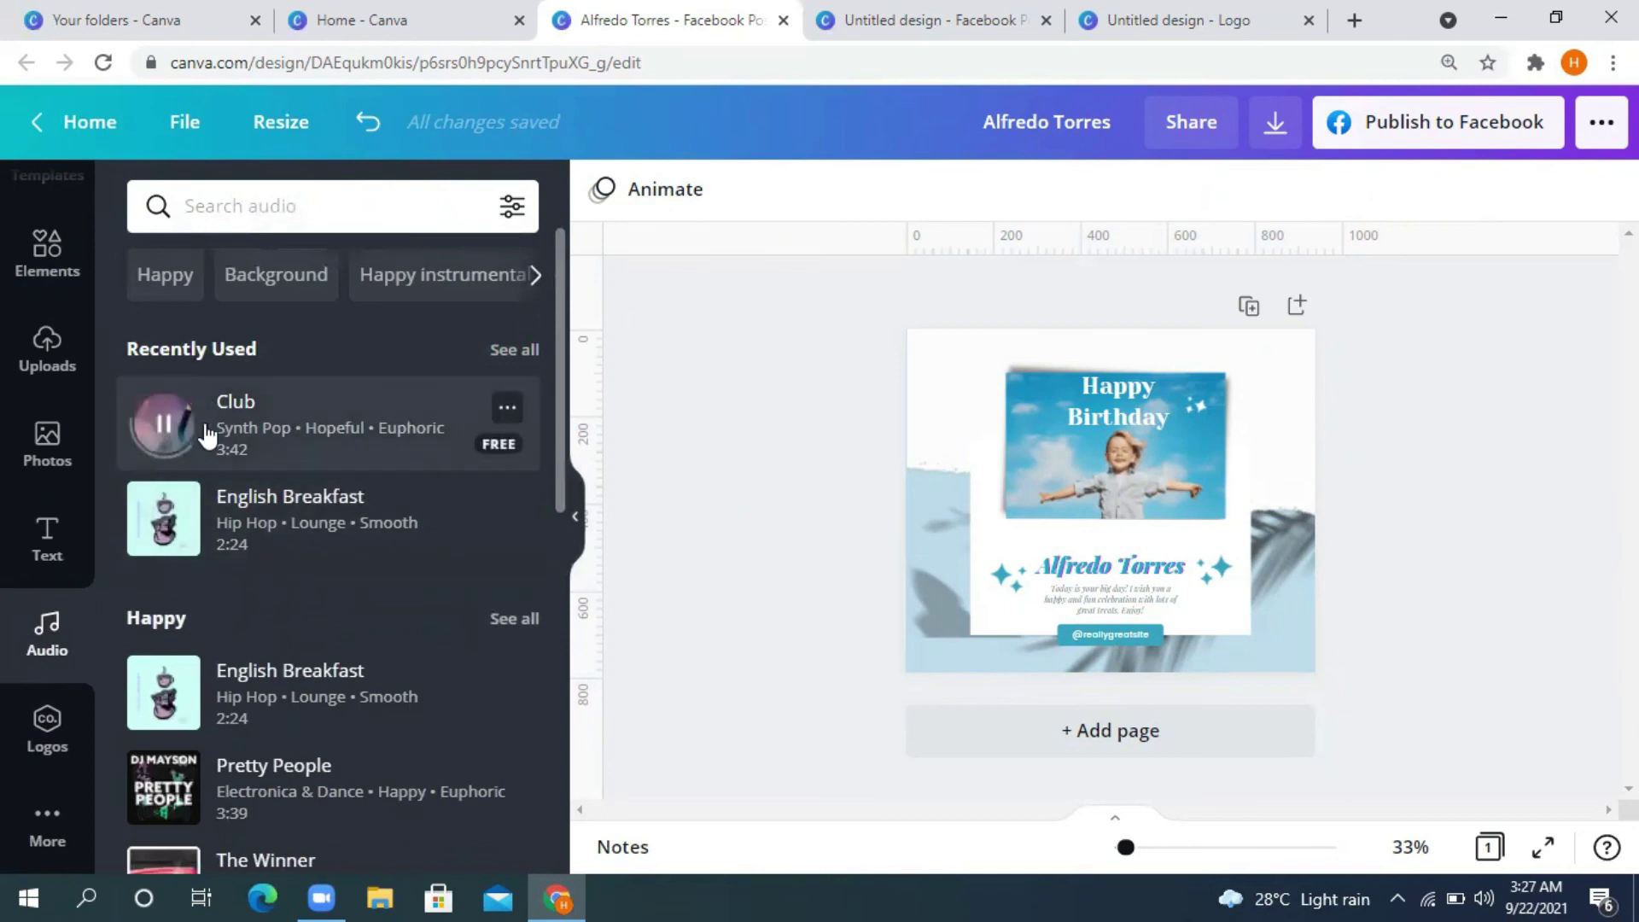
pyautogui.click(162, 441)
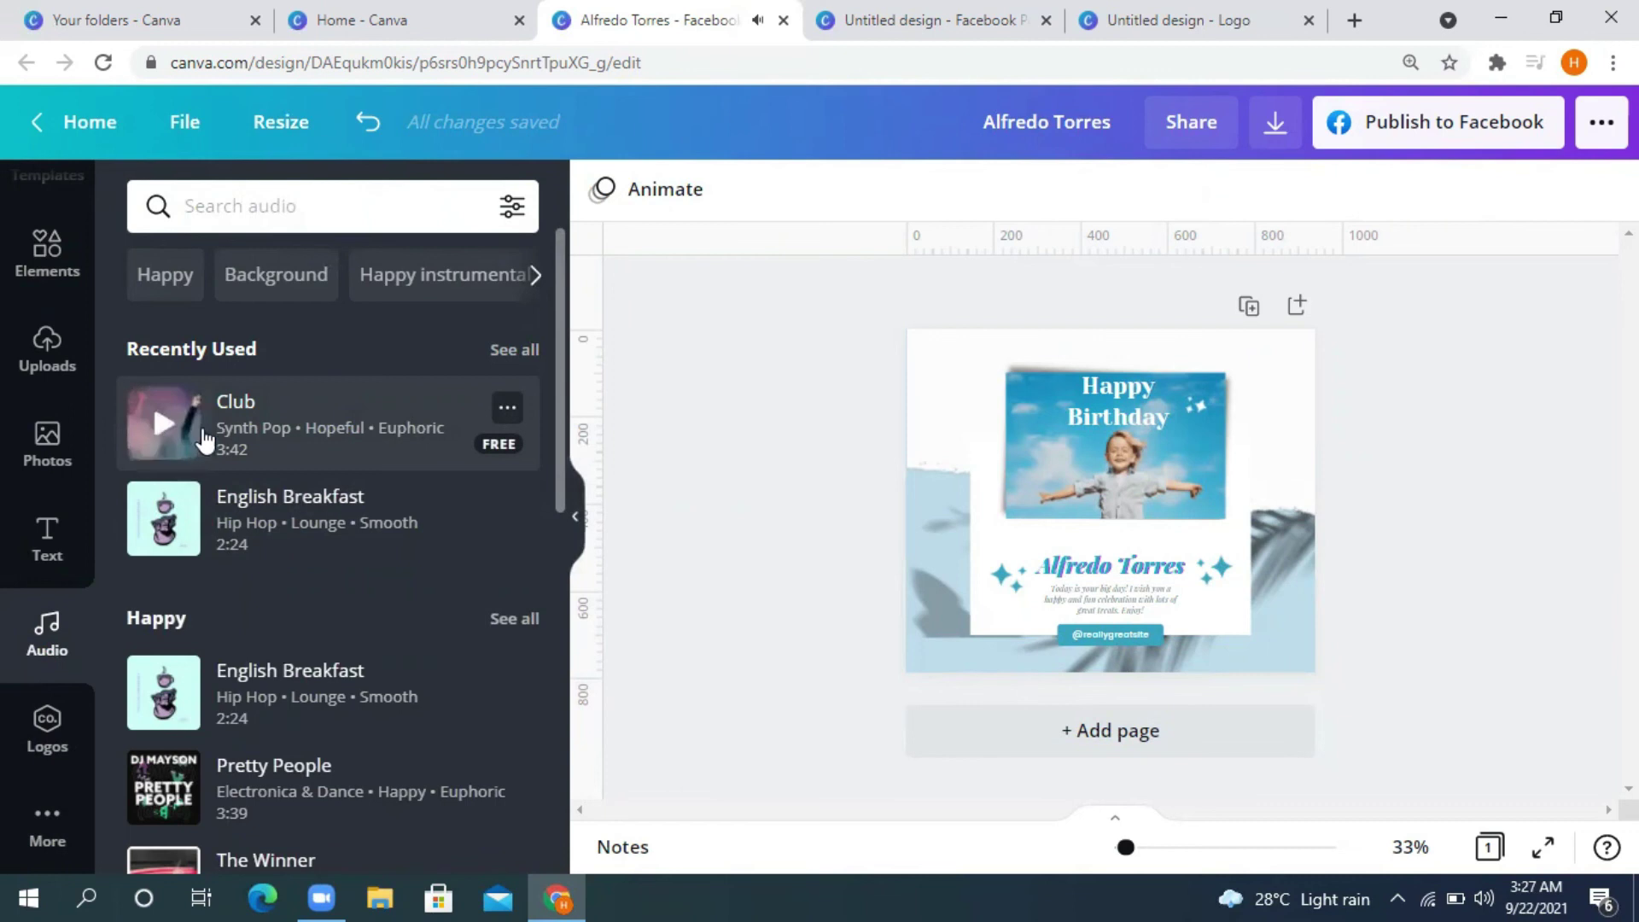
# Step: Look over the uploaded images and return from the Facebook Post design to the home page
pyautogui.click(49, 368)
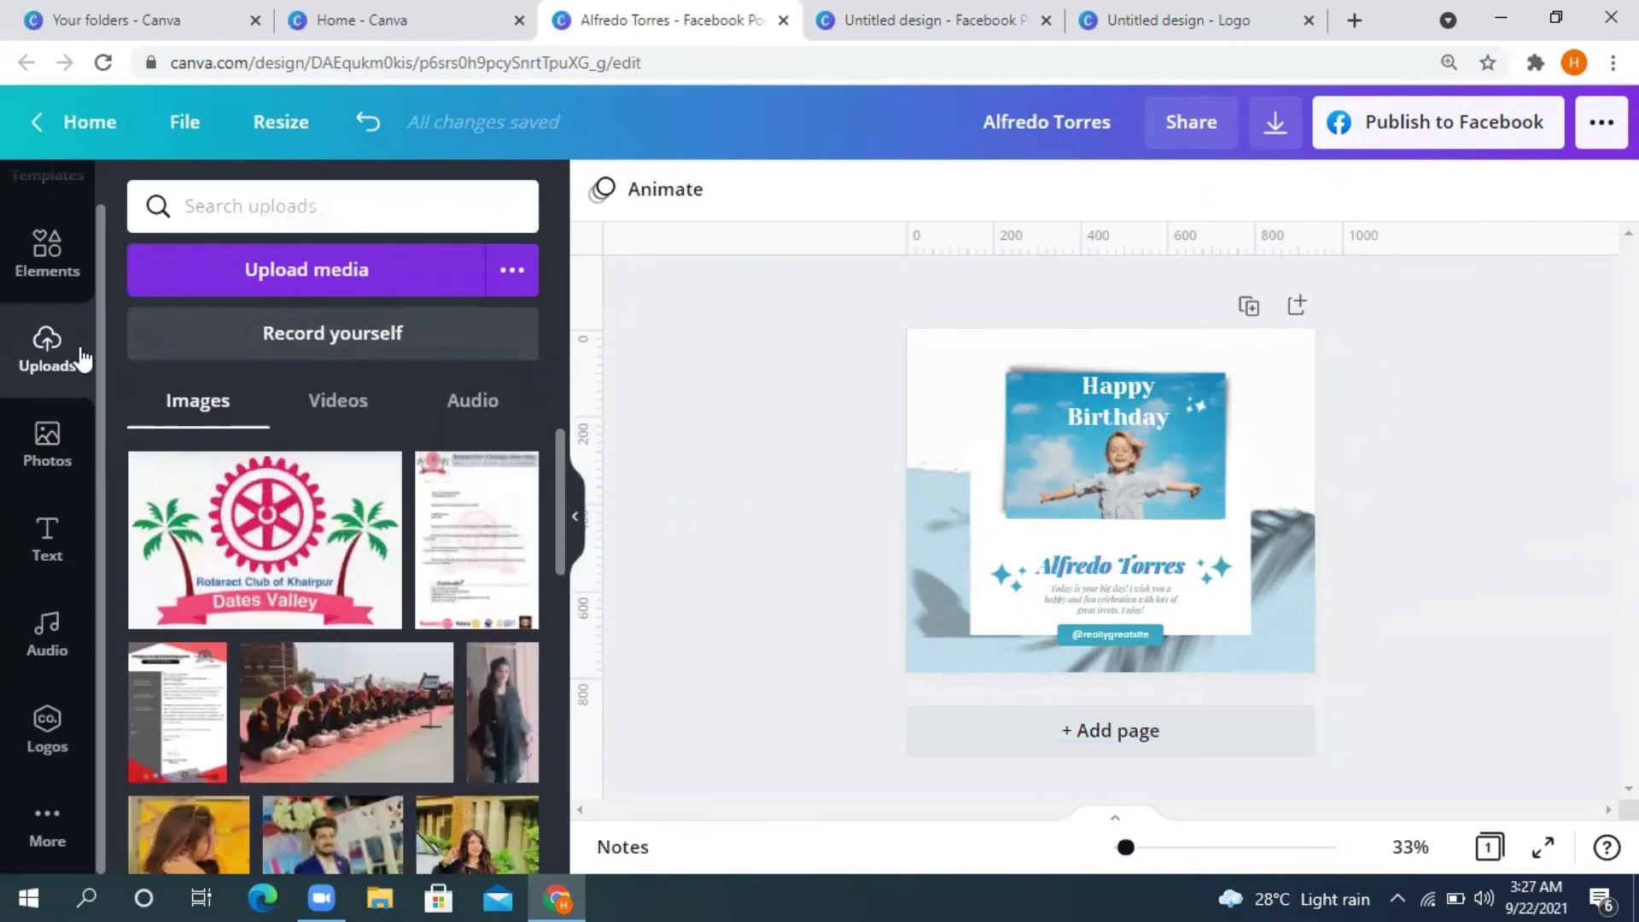
pyautogui.click(47, 256)
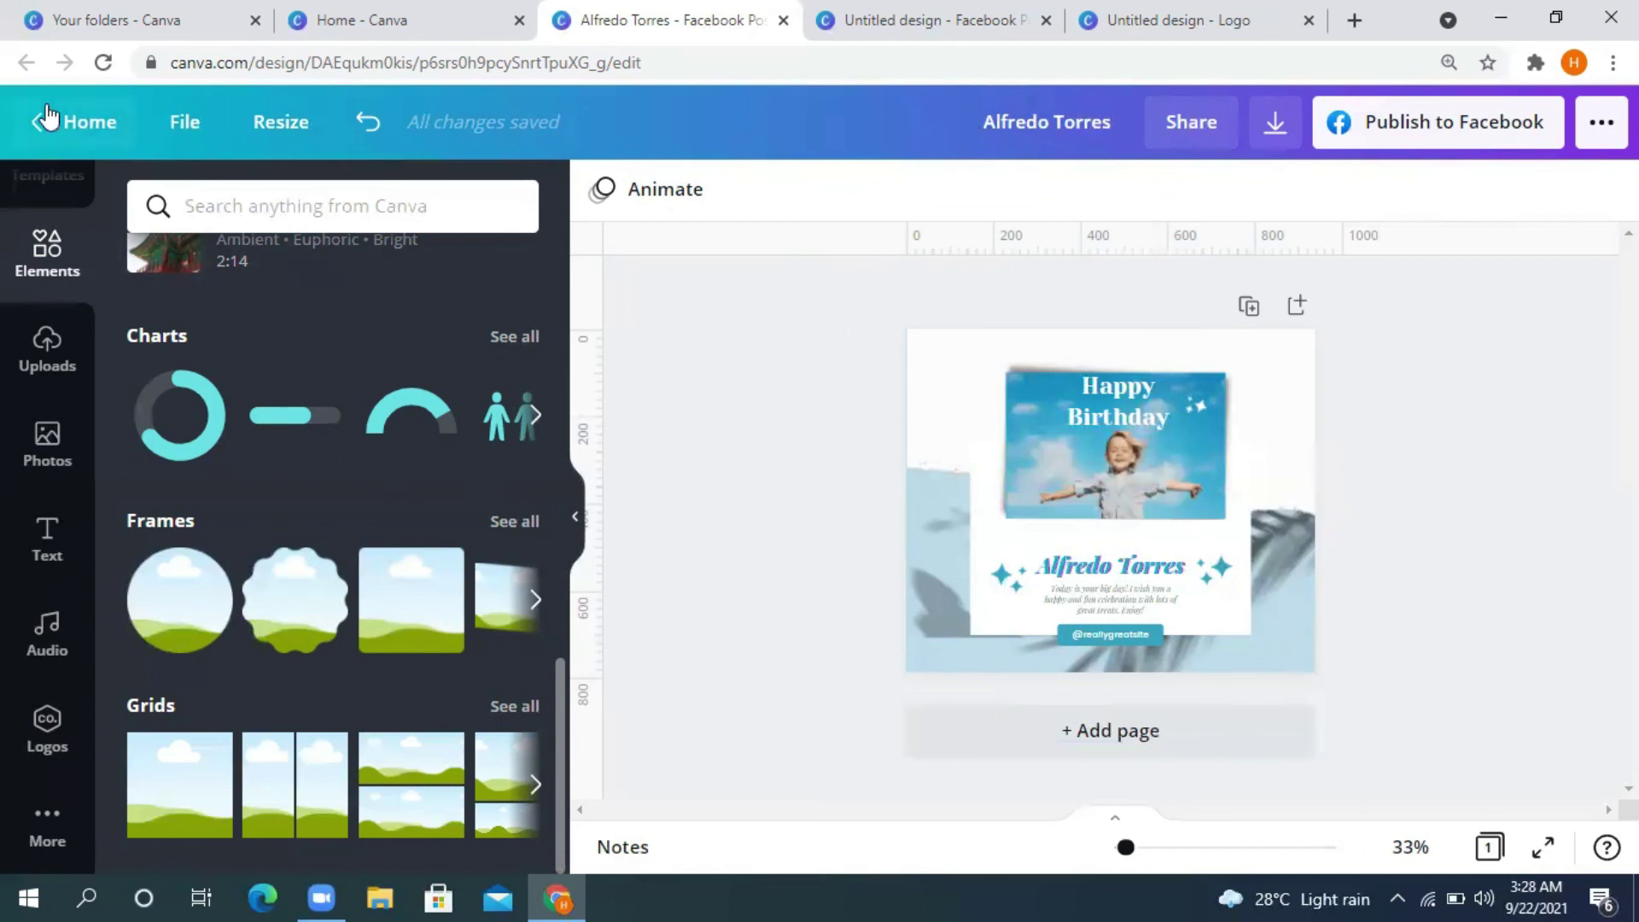
pyautogui.click(83, 128)
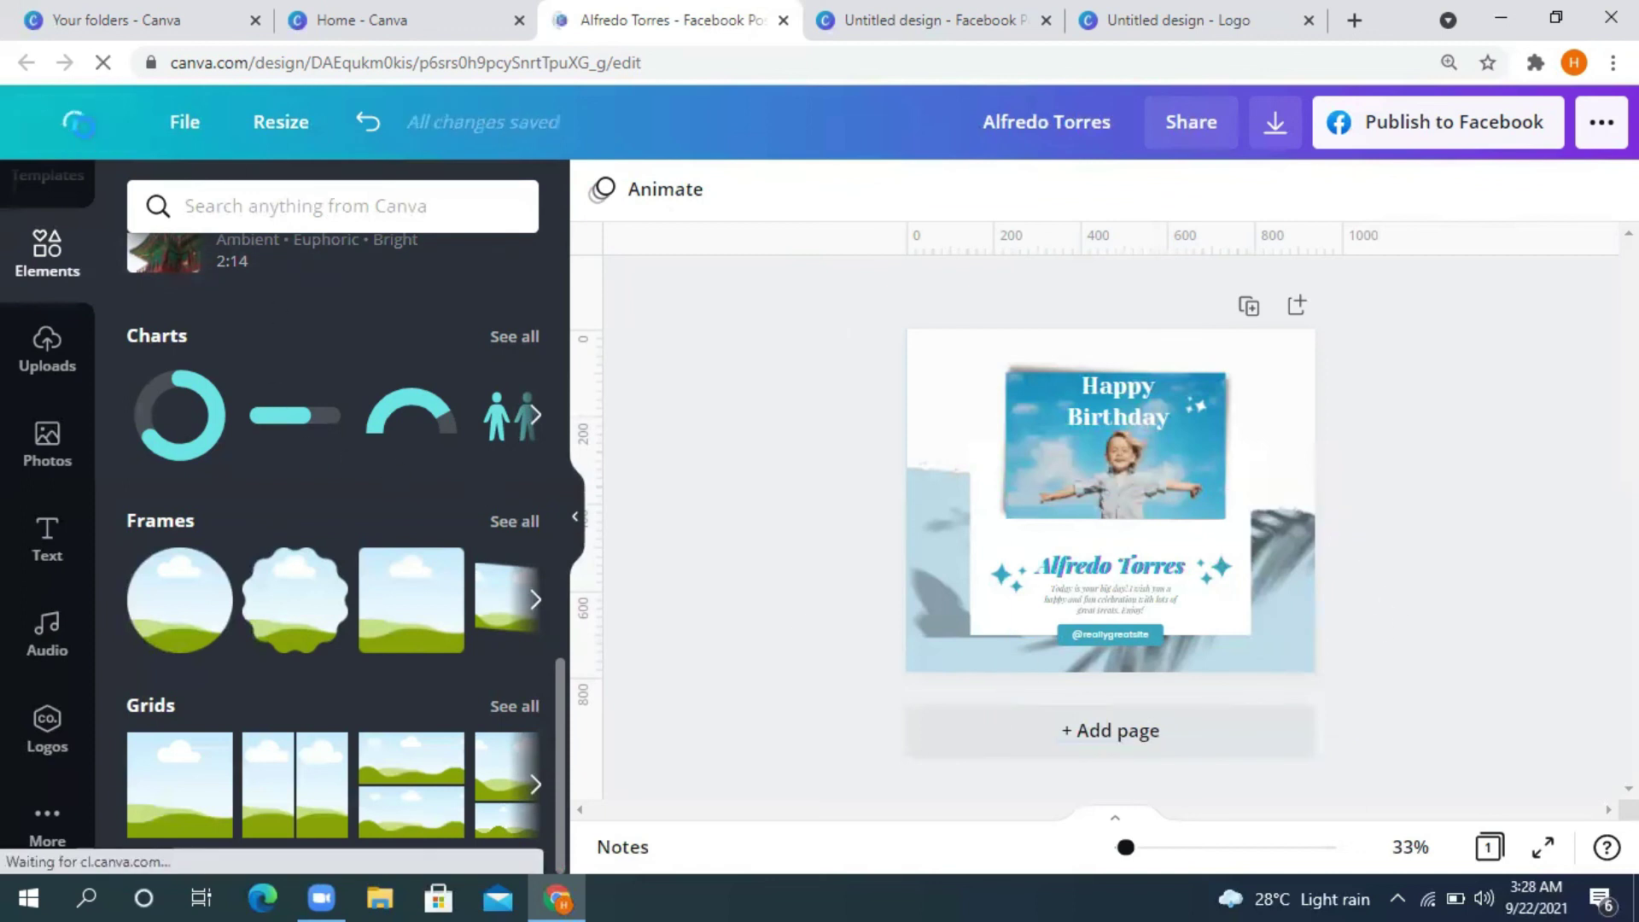